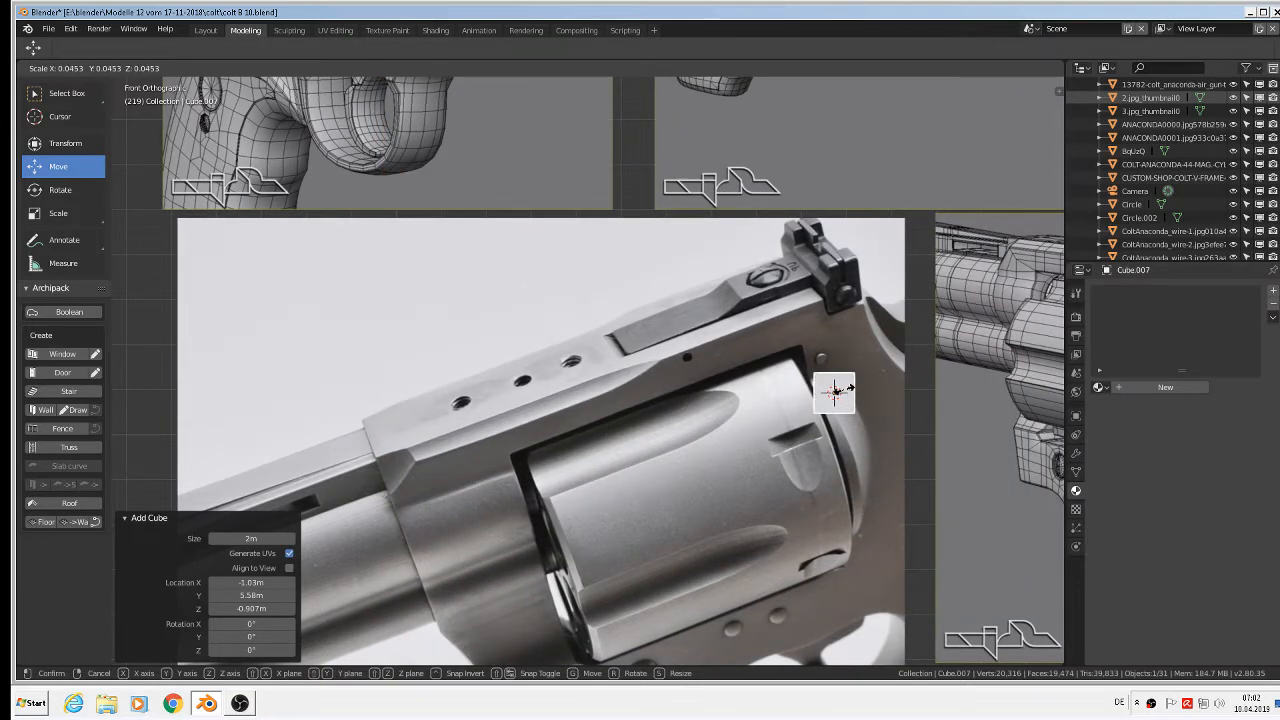
# - Scale the new cube down to about 0.045 and shift it about 0.076 m along X
pyautogui.click(845, 393)
pyautogui.scroll(3, 852, 393)
pyautogui.keyDown('shift'); pyautogui.moveTo(852, 393); pyautogui.dragTo(793, 461, button='middle'); pyautogui.keyUp('shift')
pyautogui.moveTo(793, 461); pyautogui.dragTo(864, 461)
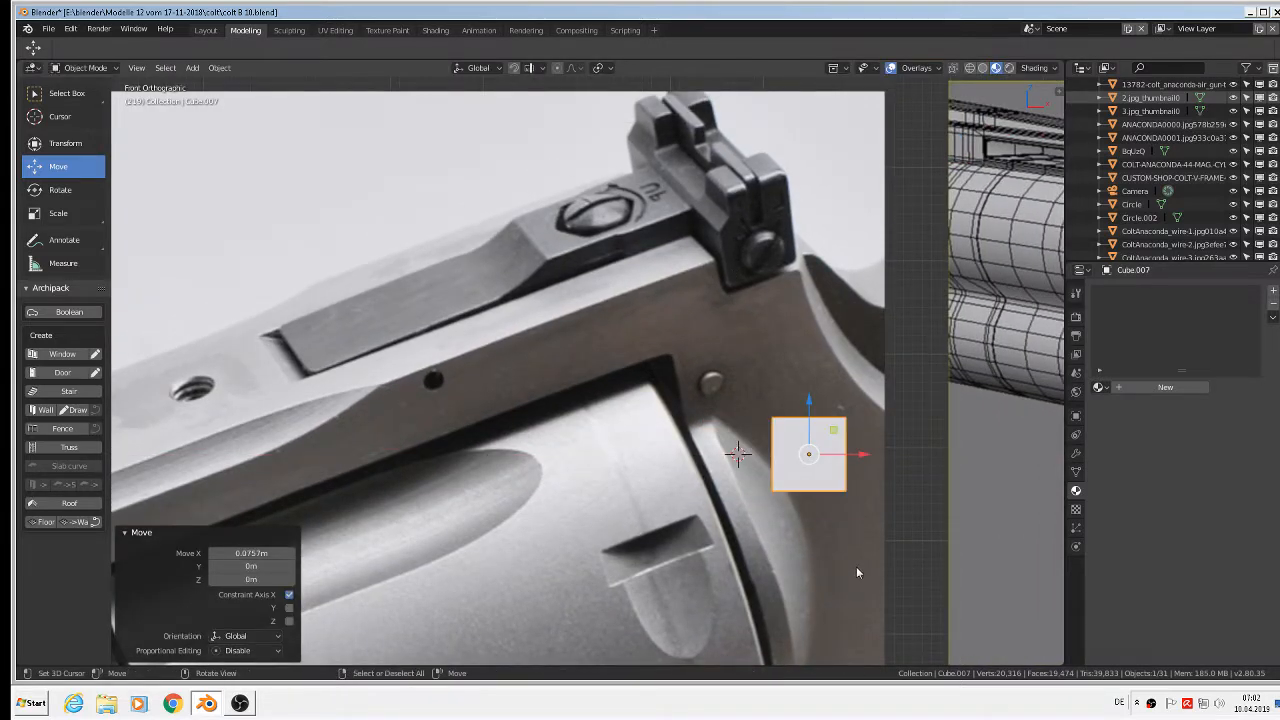
# - Scale the cube to about 0.842 along Z and move it about -0.128 m along Y, away from the reference image
pyautogui.press('s')
pyautogui.press('z')
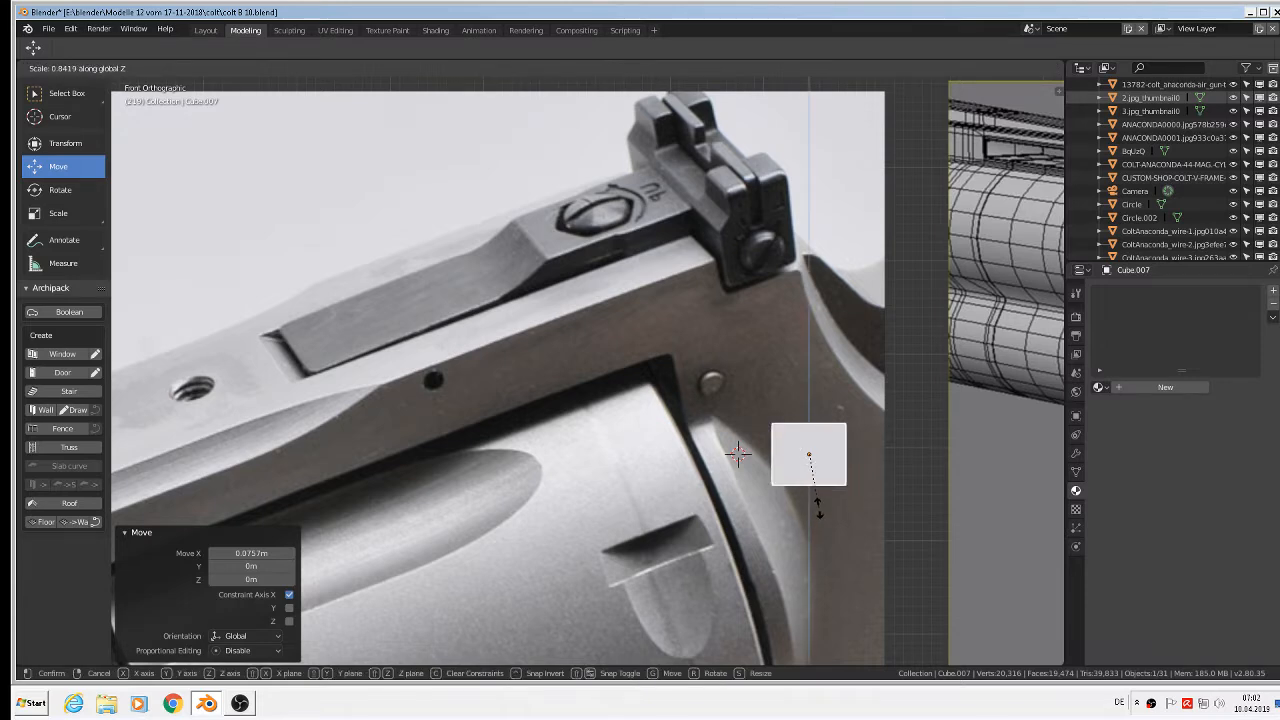
pyautogui.click(818, 507)
pyautogui.moveTo(829, 490); pyautogui.dragTo(860, 451, button='middle')
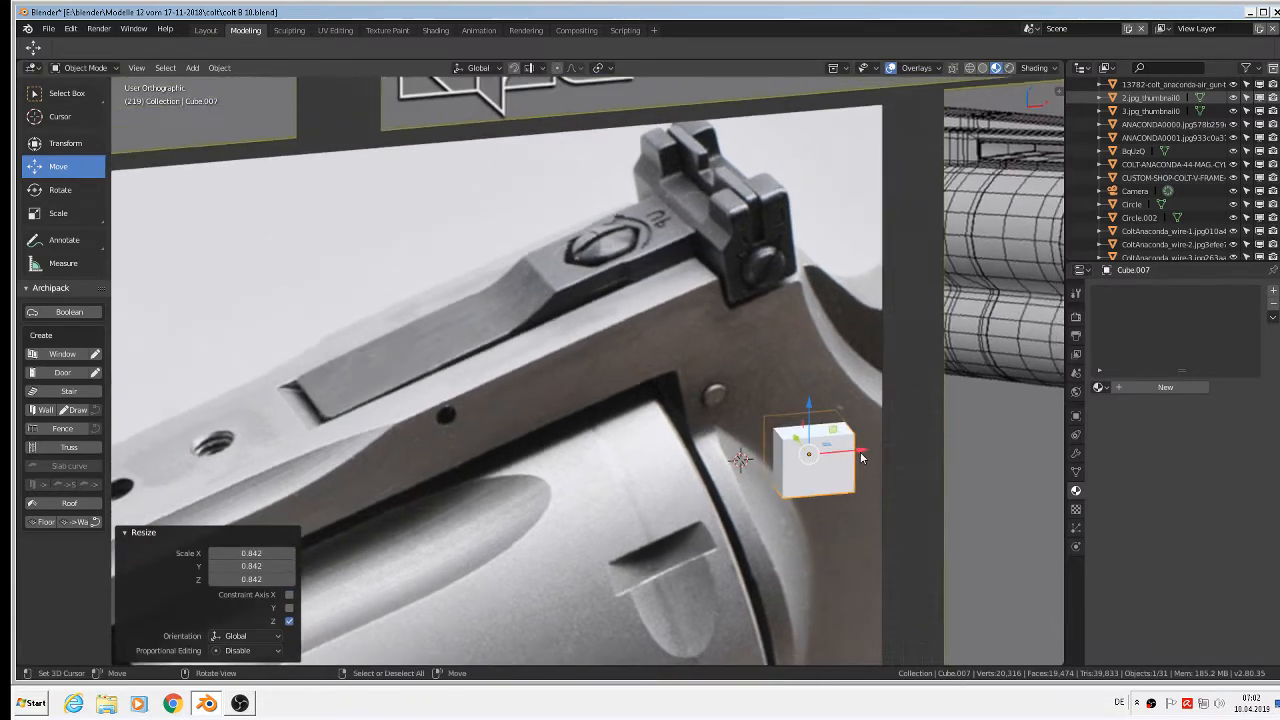
pyautogui.moveTo(792, 437); pyautogui.dragTo(818, 469)
pyautogui.scroll(3, 827, 502)
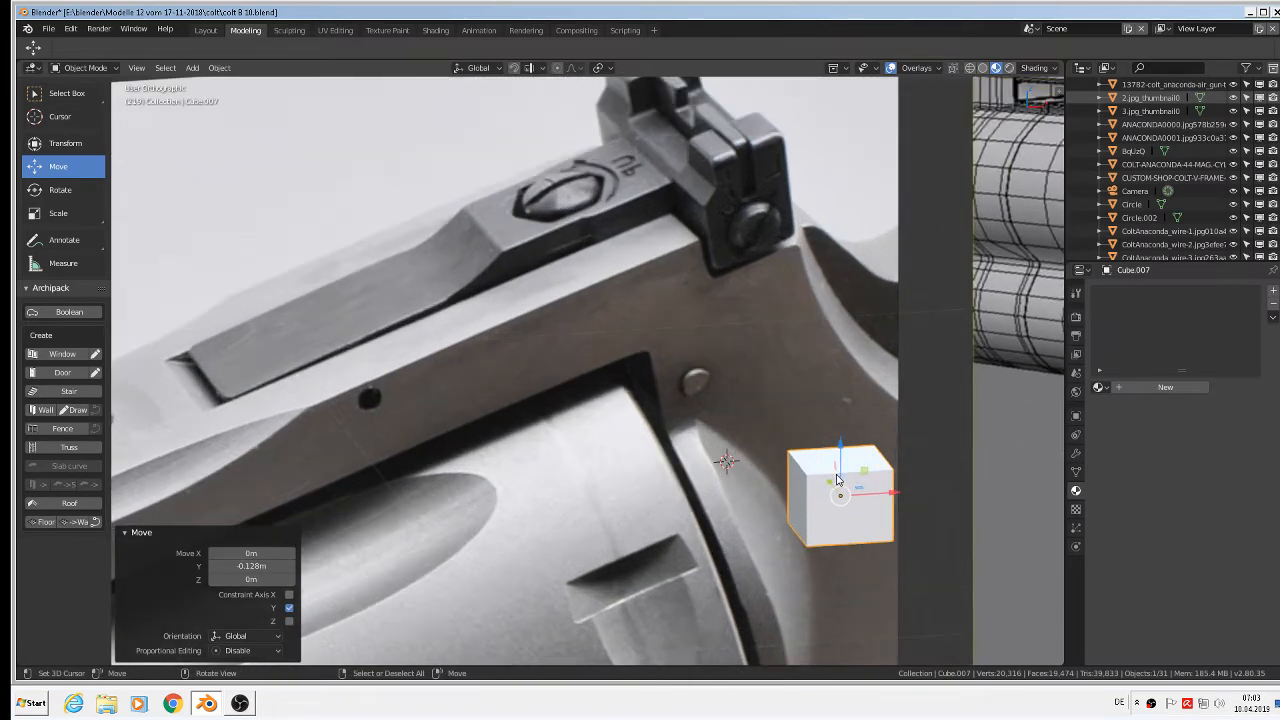
# - In Edit Mode, extrude the cube's top face and raise it about 0.017 m along Z, with about 0.005 m along Y
pyautogui.press('Tab')
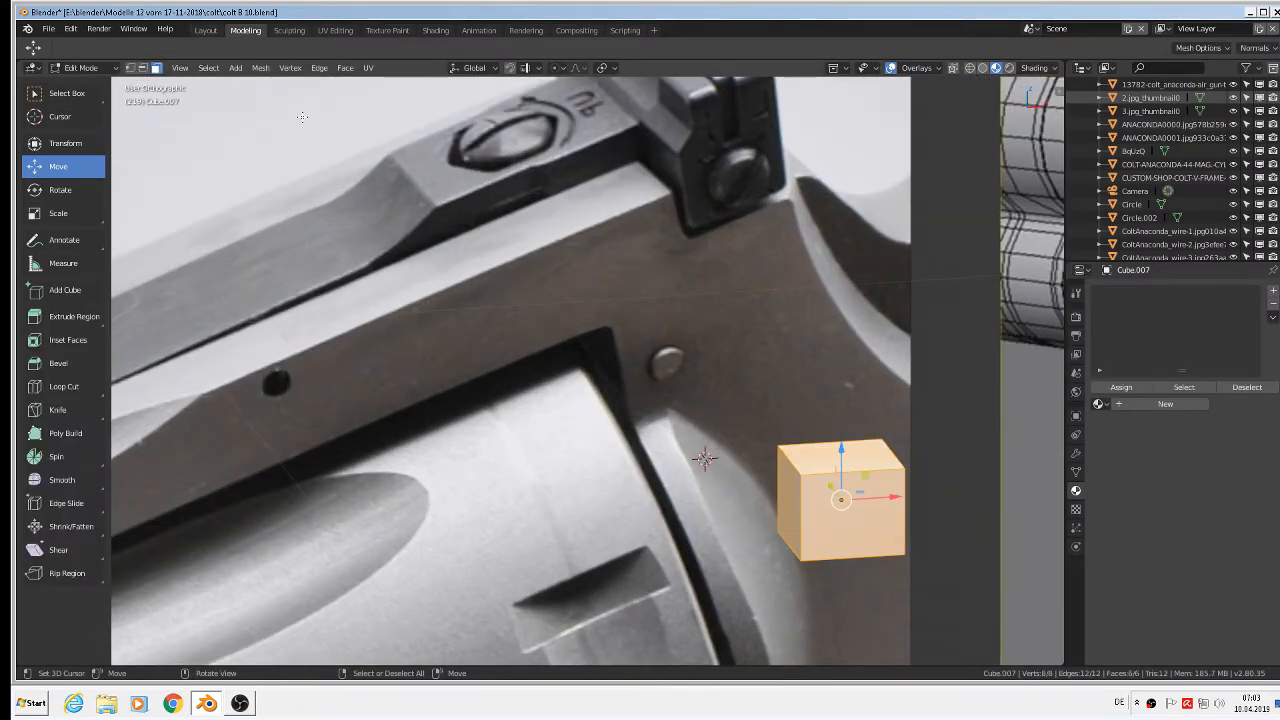
pyautogui.click(815, 471)
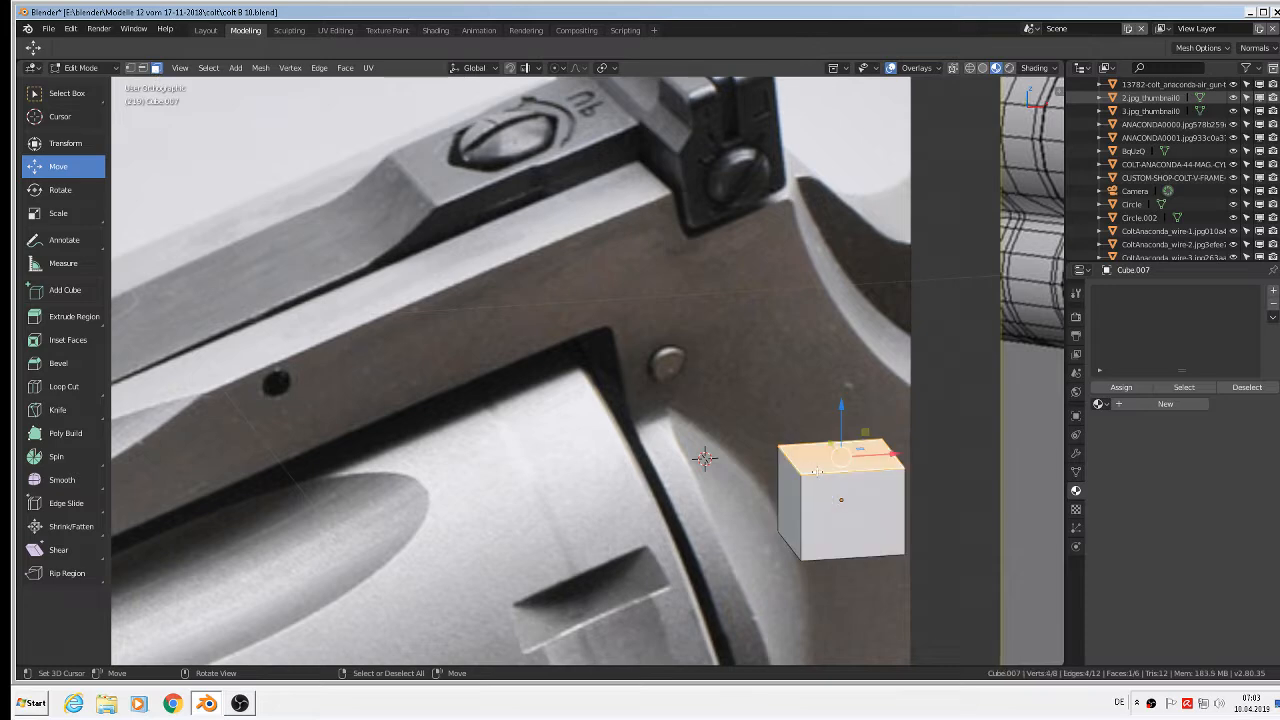
pyautogui.press('e')
pyautogui.press('Escape')
pyautogui.moveTo(838, 425); pyautogui.dragTo(839, 394)
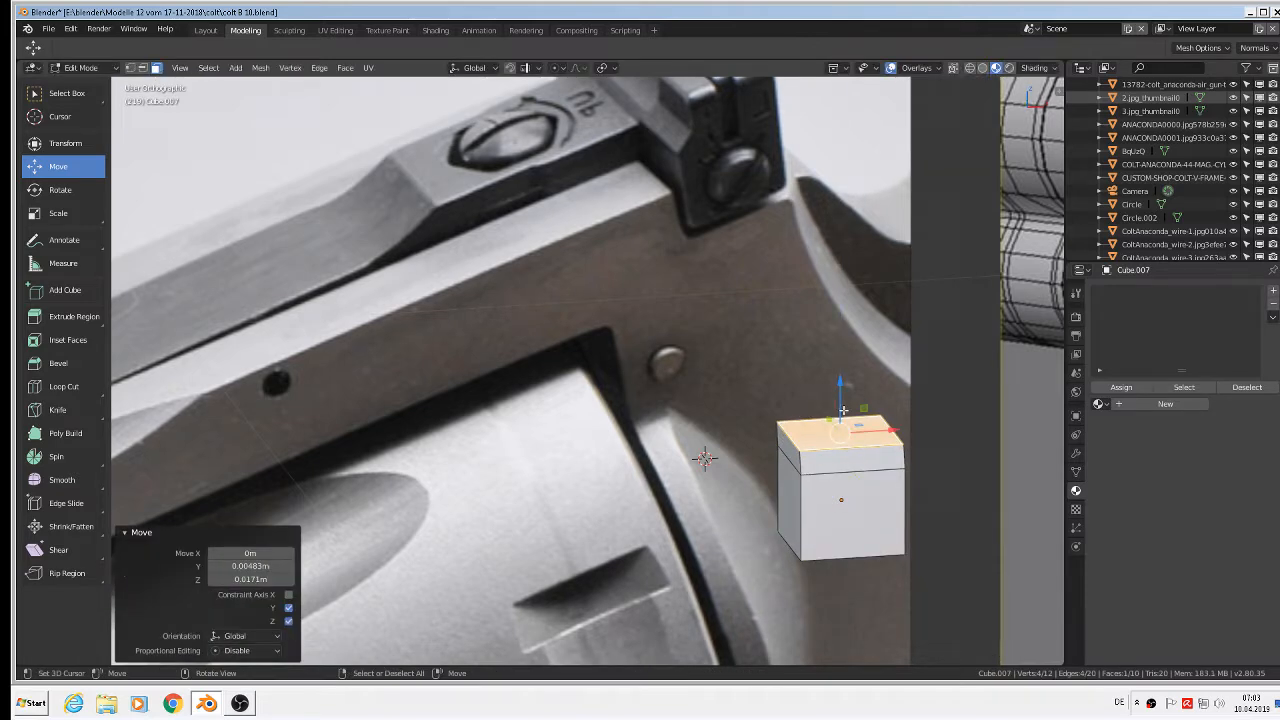
# - Slant one side of the extruded part by moving its upper edge on the cylinder side about 0.0128 m inward along X
pyautogui.moveTo(705, 458); pyautogui.dragTo(738, 485, button='middle')
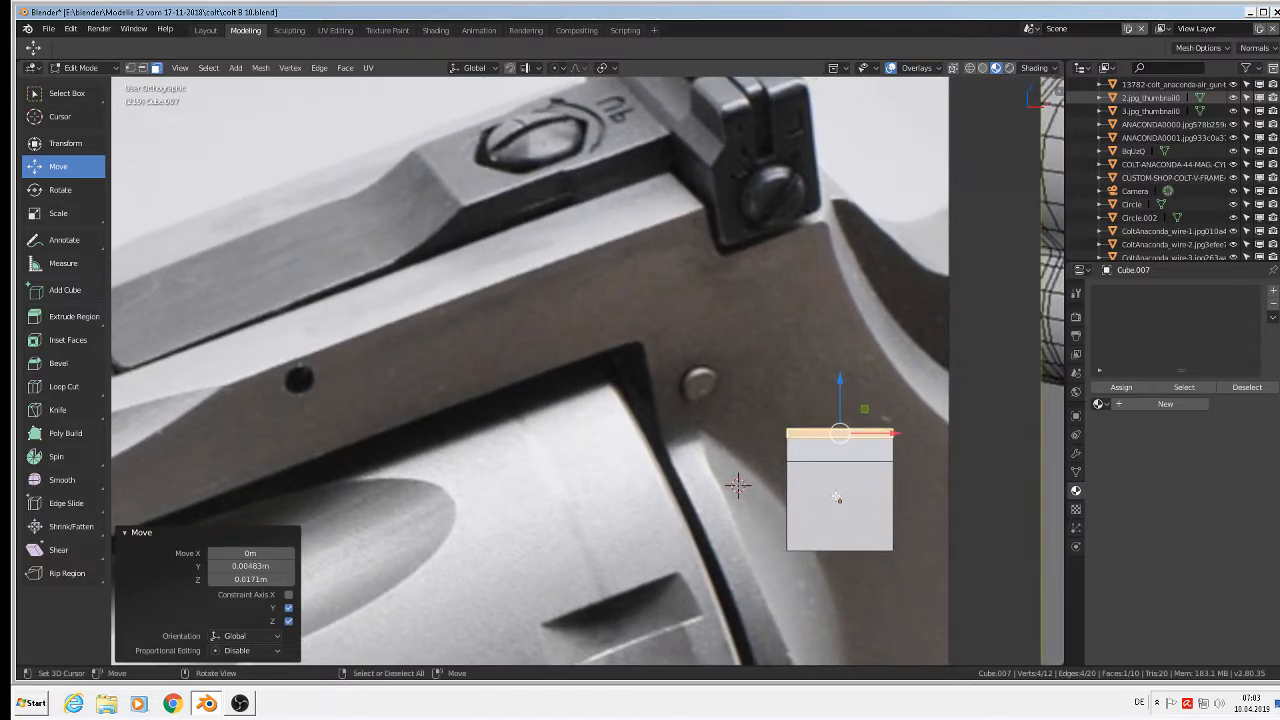
pyautogui.moveTo(836, 497); pyautogui.dragTo(859, 509, button='middle')
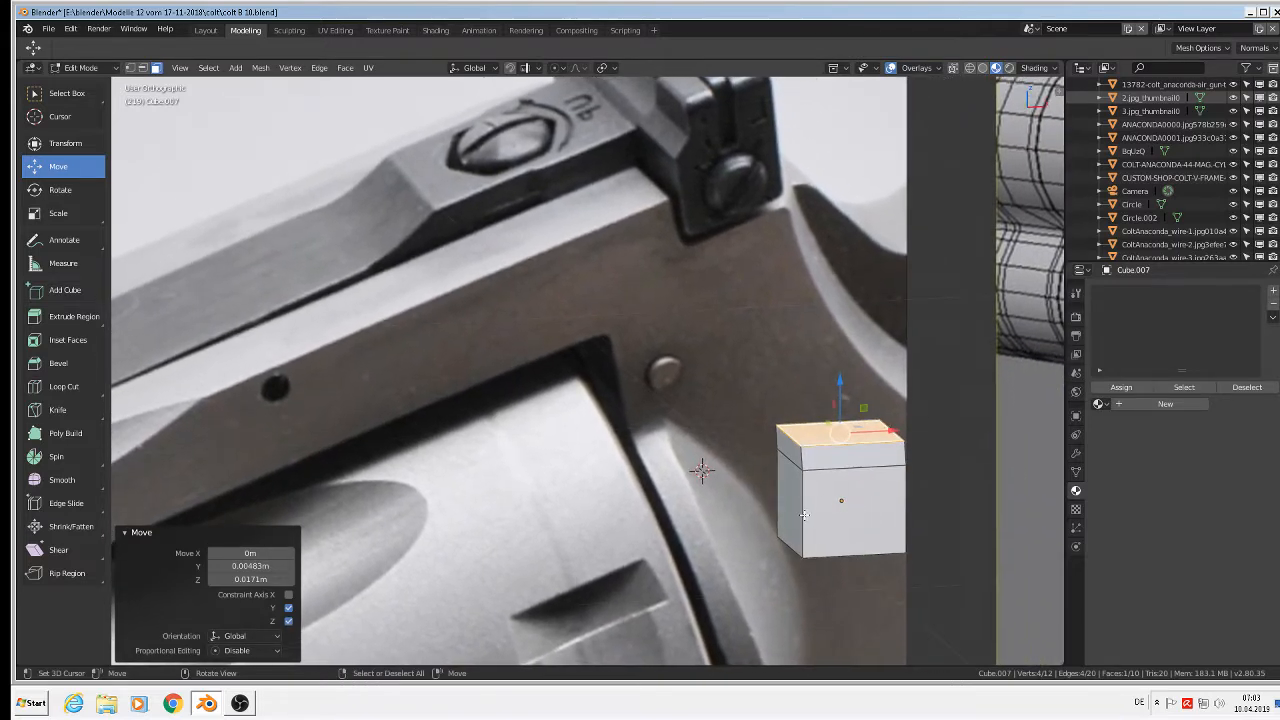
pyautogui.click(143, 68)
pyautogui.click(784, 450)
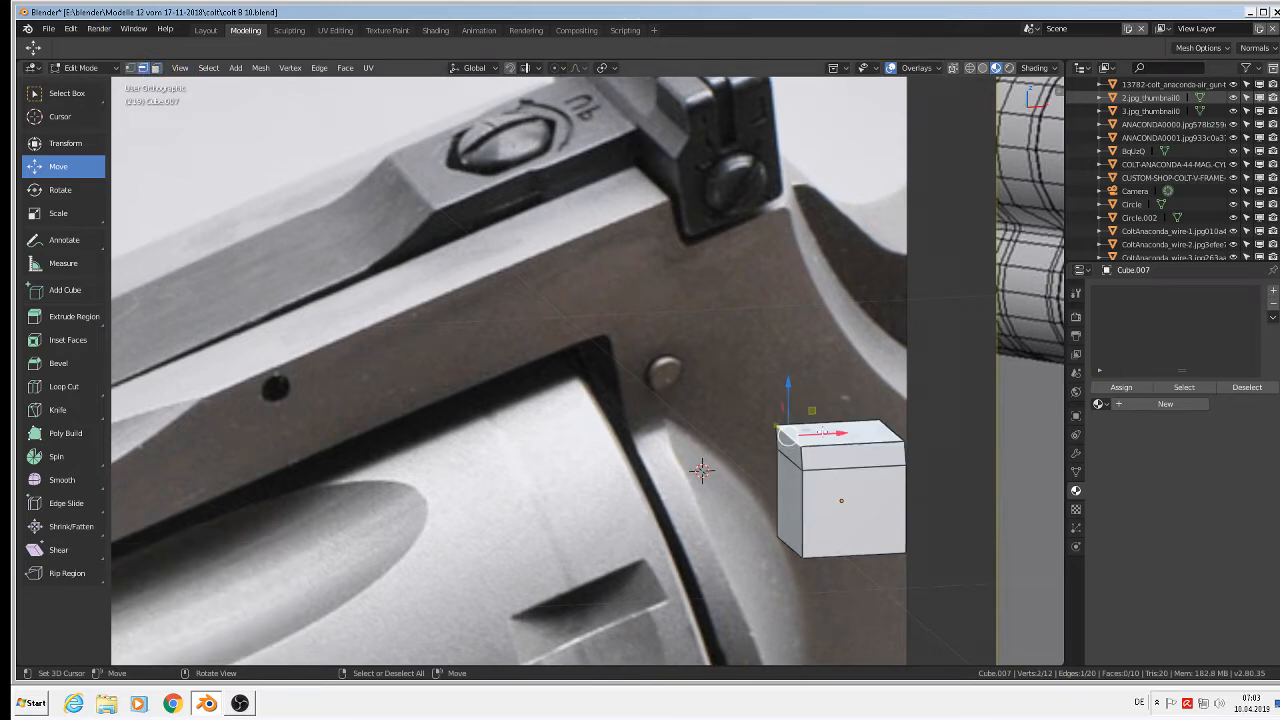
pyautogui.moveTo(828, 433); pyautogui.dragTo(845, 431)
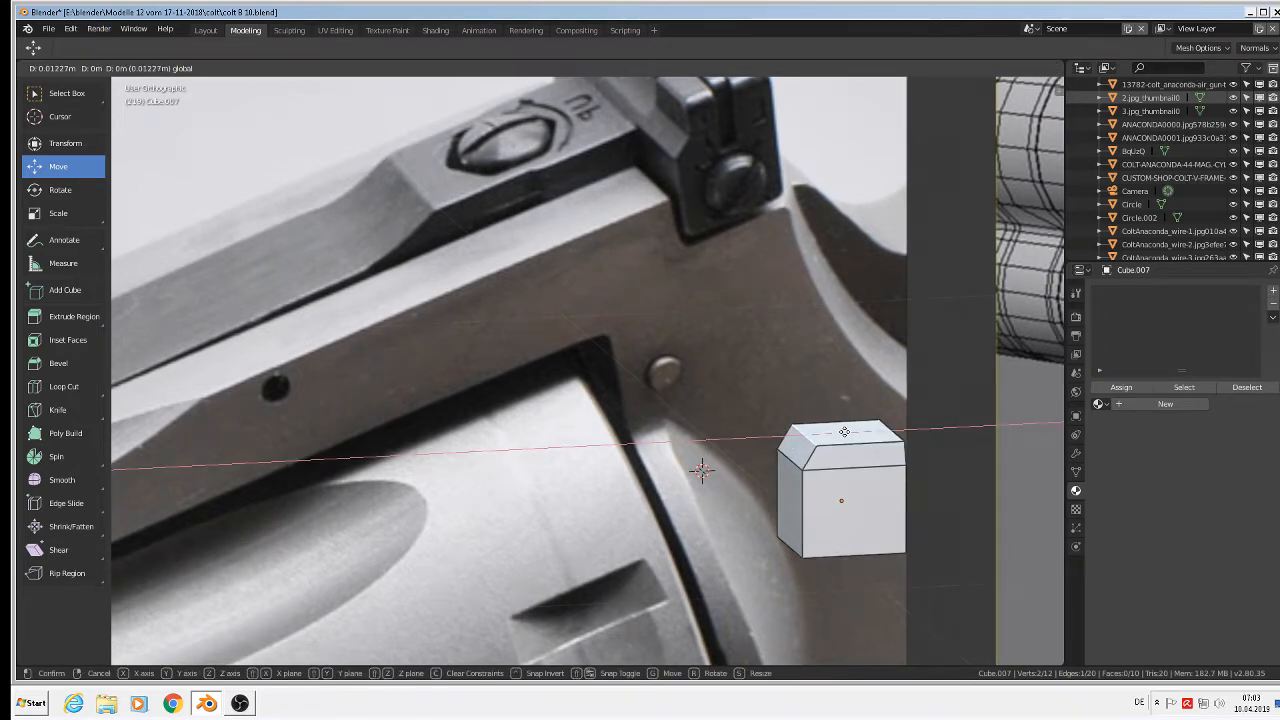
pyautogui.click(845, 431)
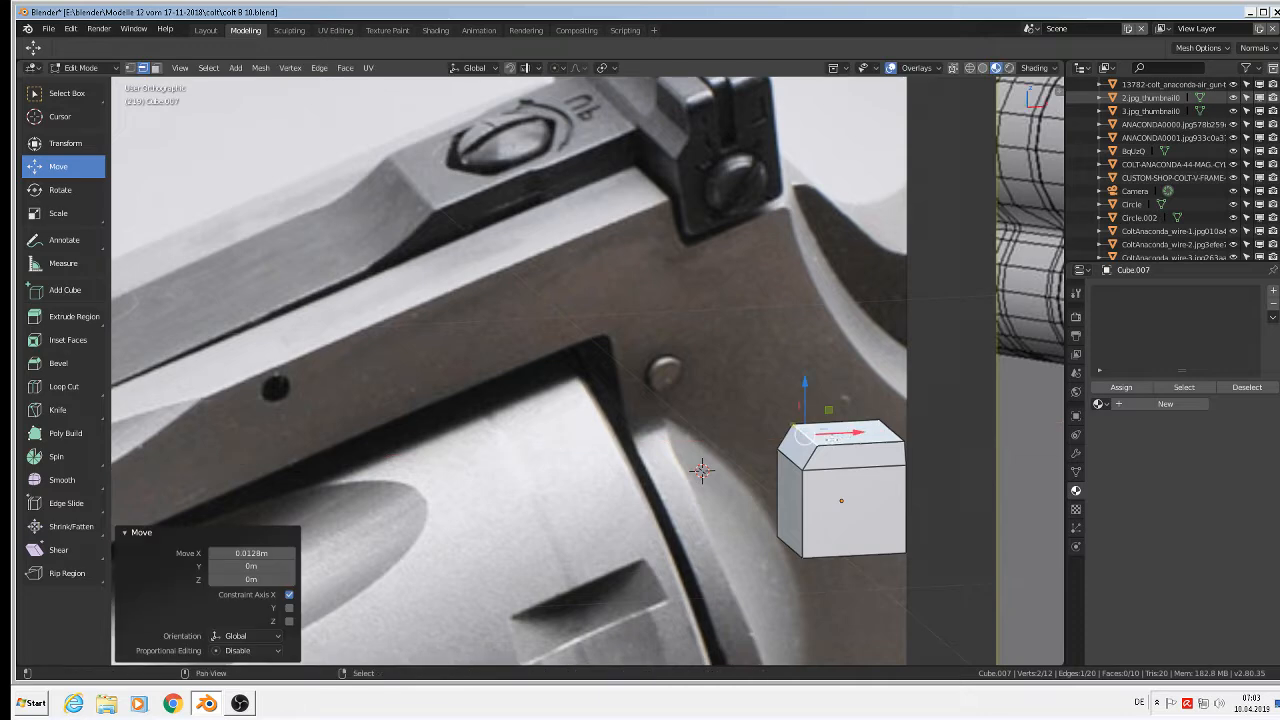
# - Add two separate loop cuts running along Y over the block's top, slid by factors of about 0.437 and -0.116
pyautogui.moveTo(829, 437); pyautogui.dragTo(659, 167, button='middle')
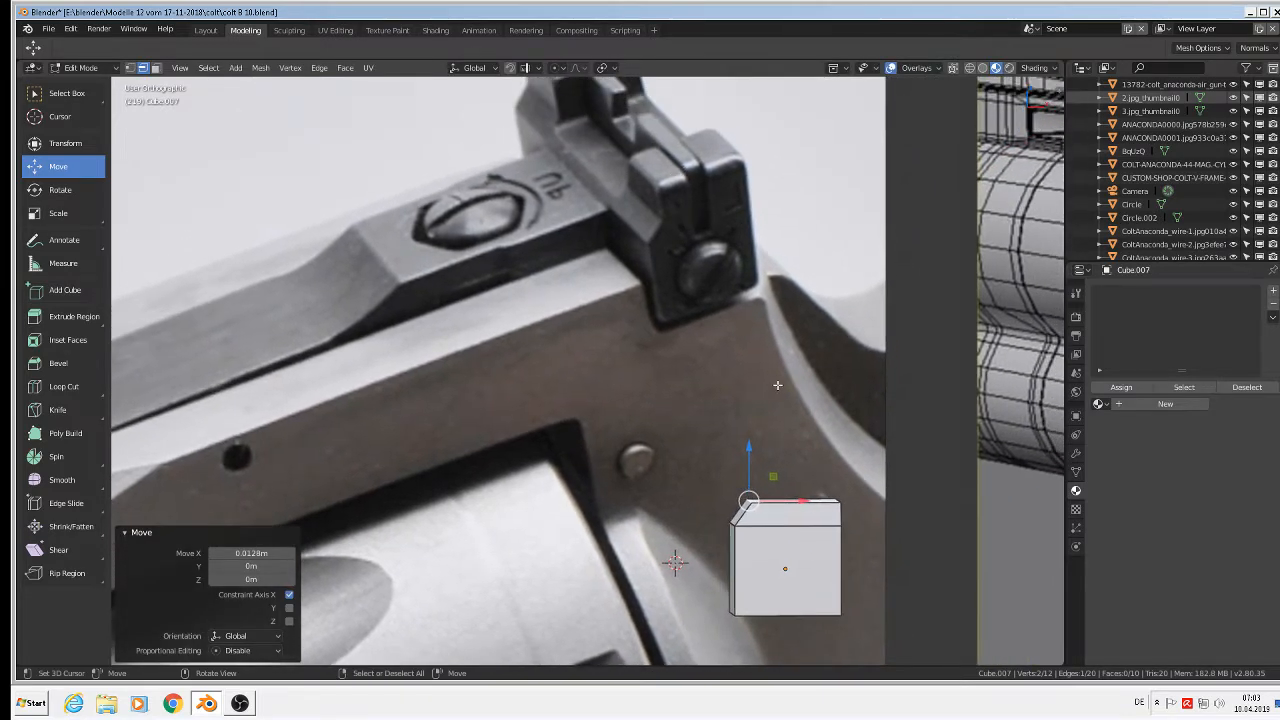
pyautogui.moveTo(848, 546); pyautogui.dragTo(819, 533, button='middle')
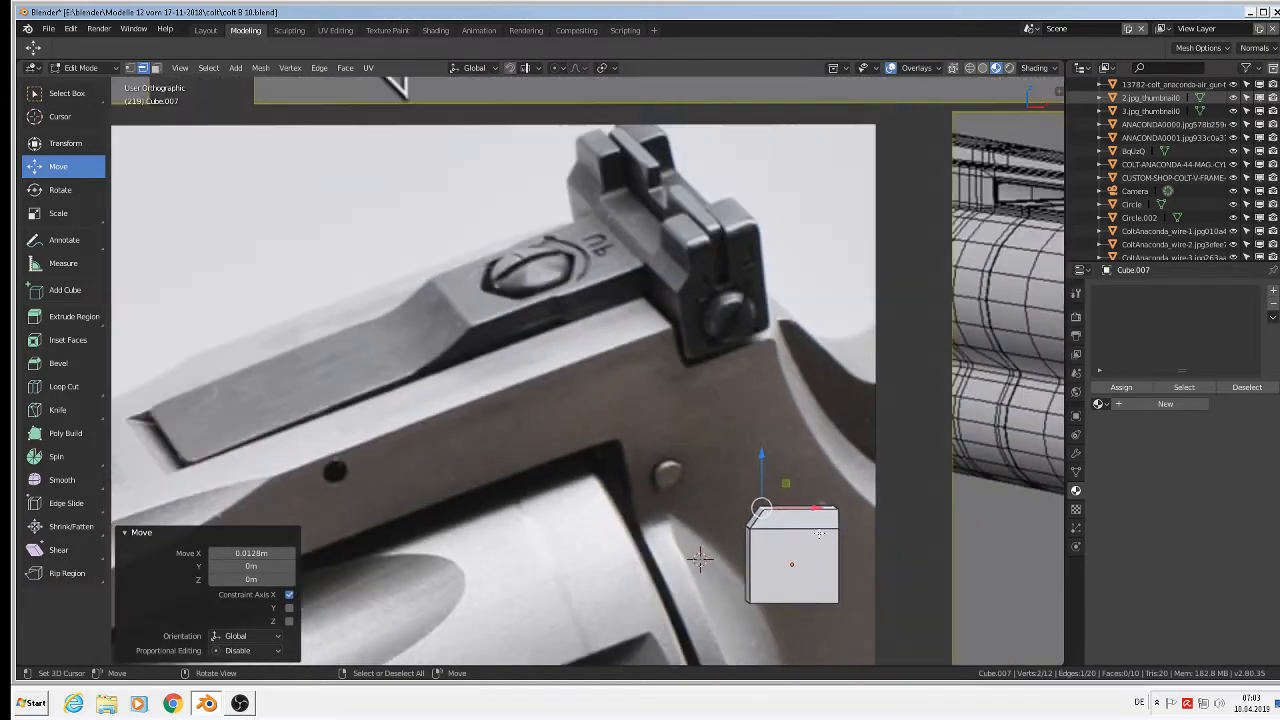
pyautogui.scroll(5, 700, 558)
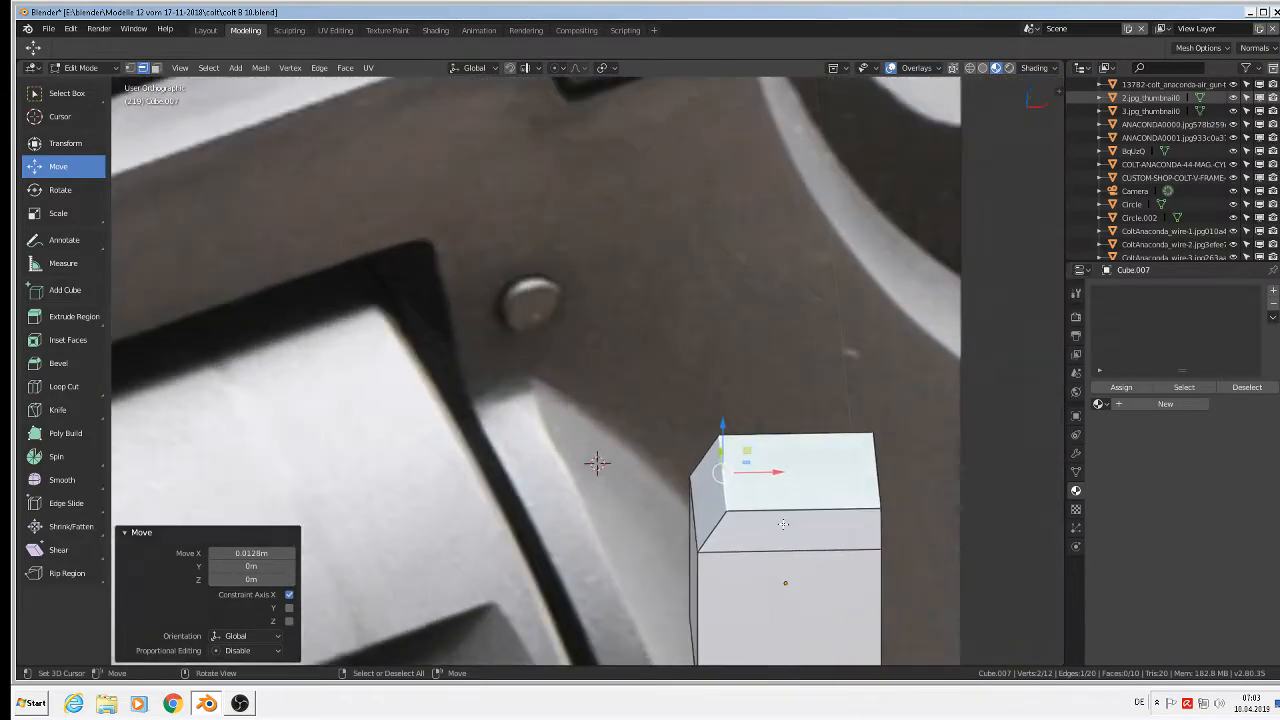
pyautogui.scroll(-2, 780, 522)
pyautogui.scroll(2, 775, 514)
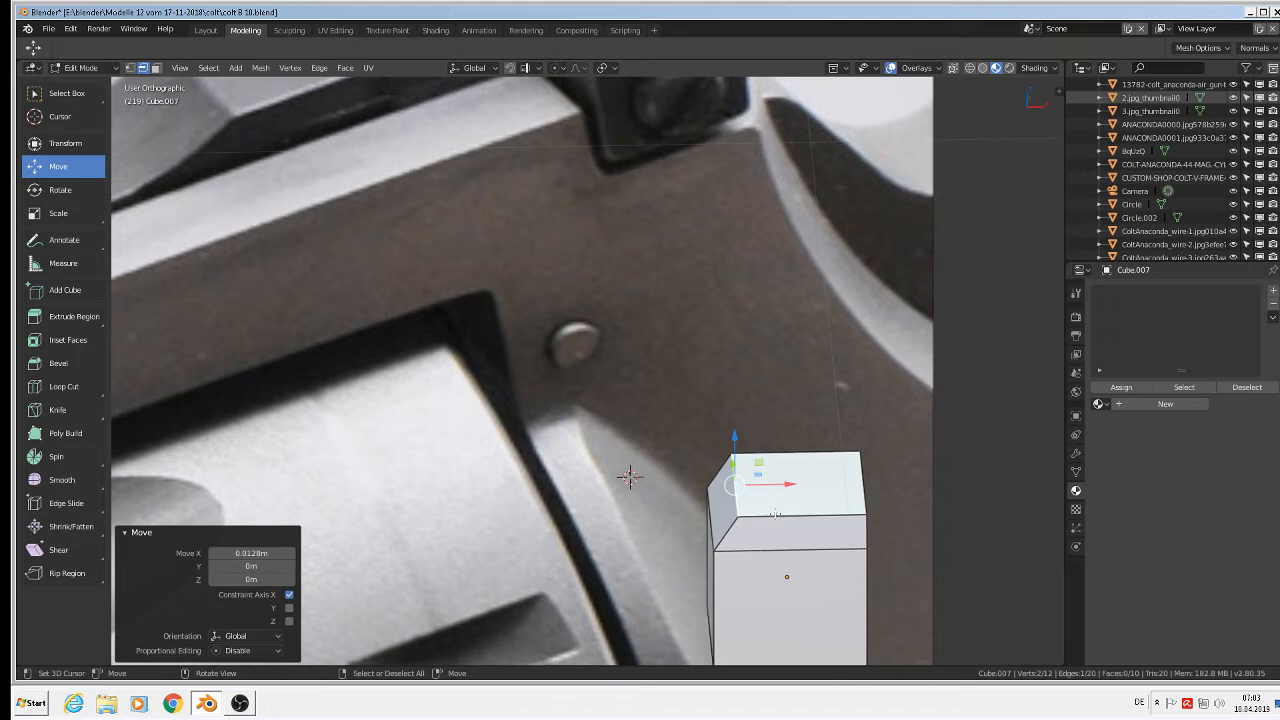
pyautogui.hotkey('ctrl', 'r')
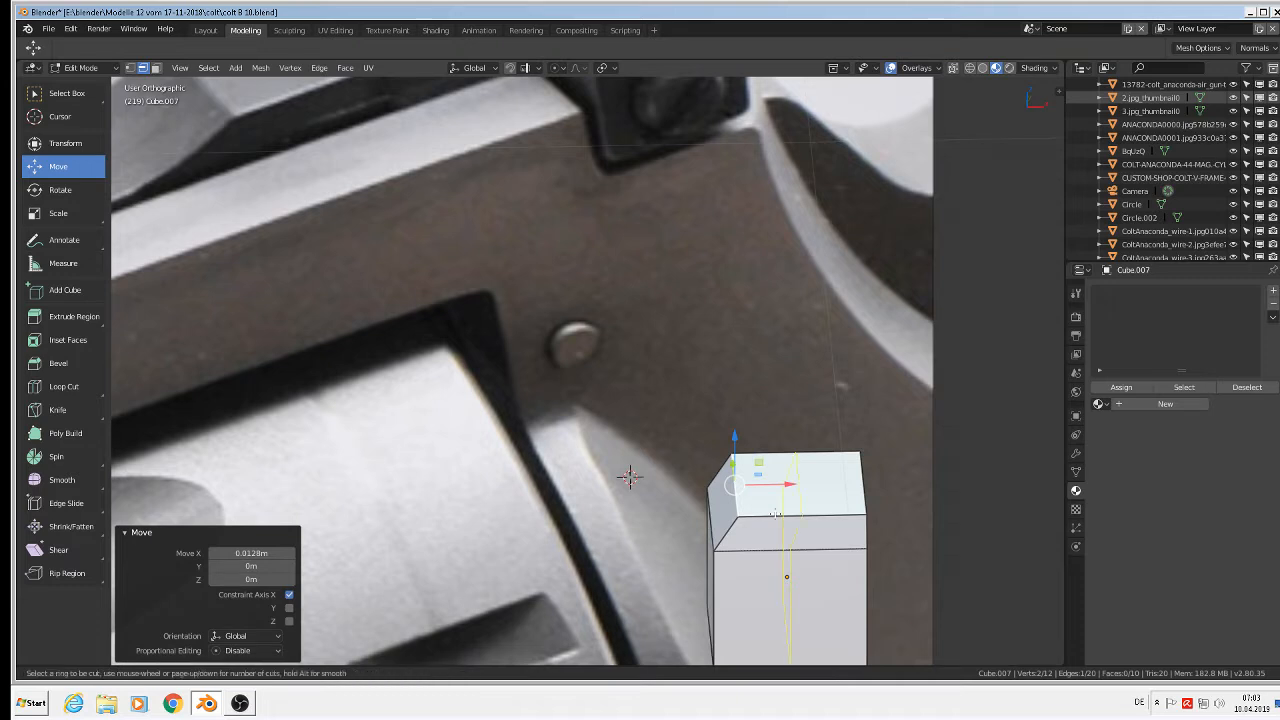
pyautogui.click(775, 513)
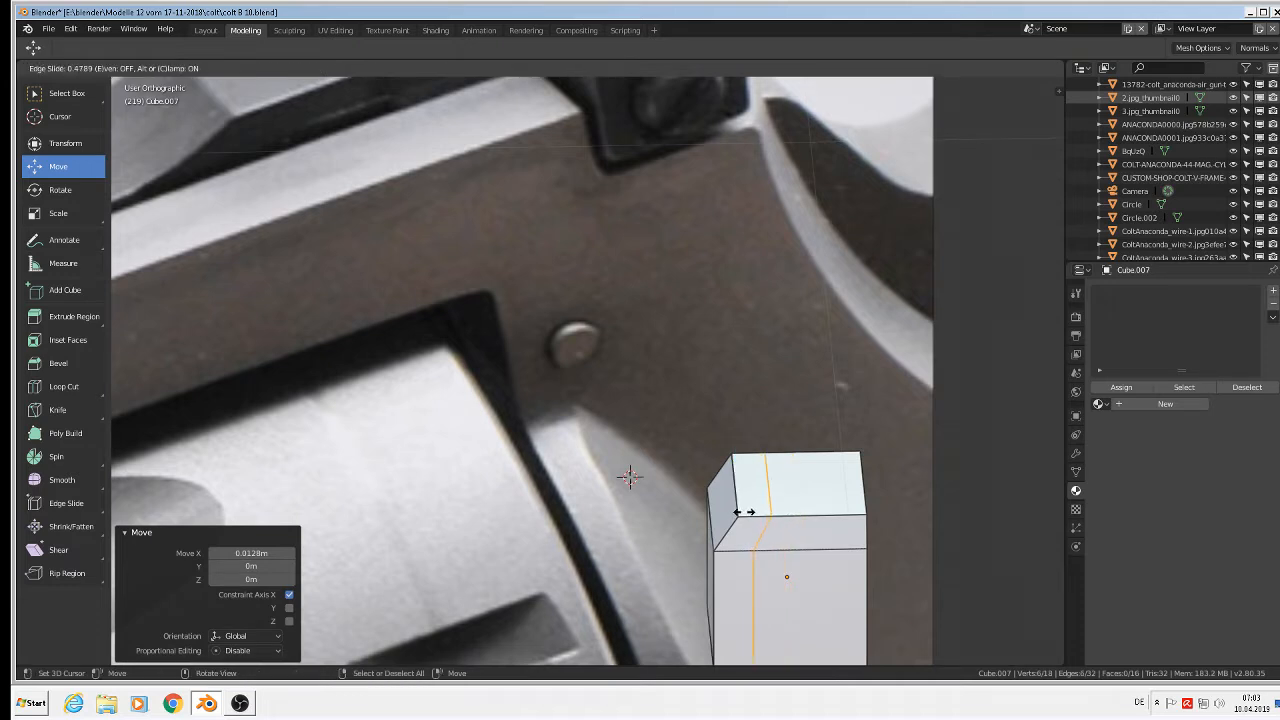
pyautogui.click(747, 513)
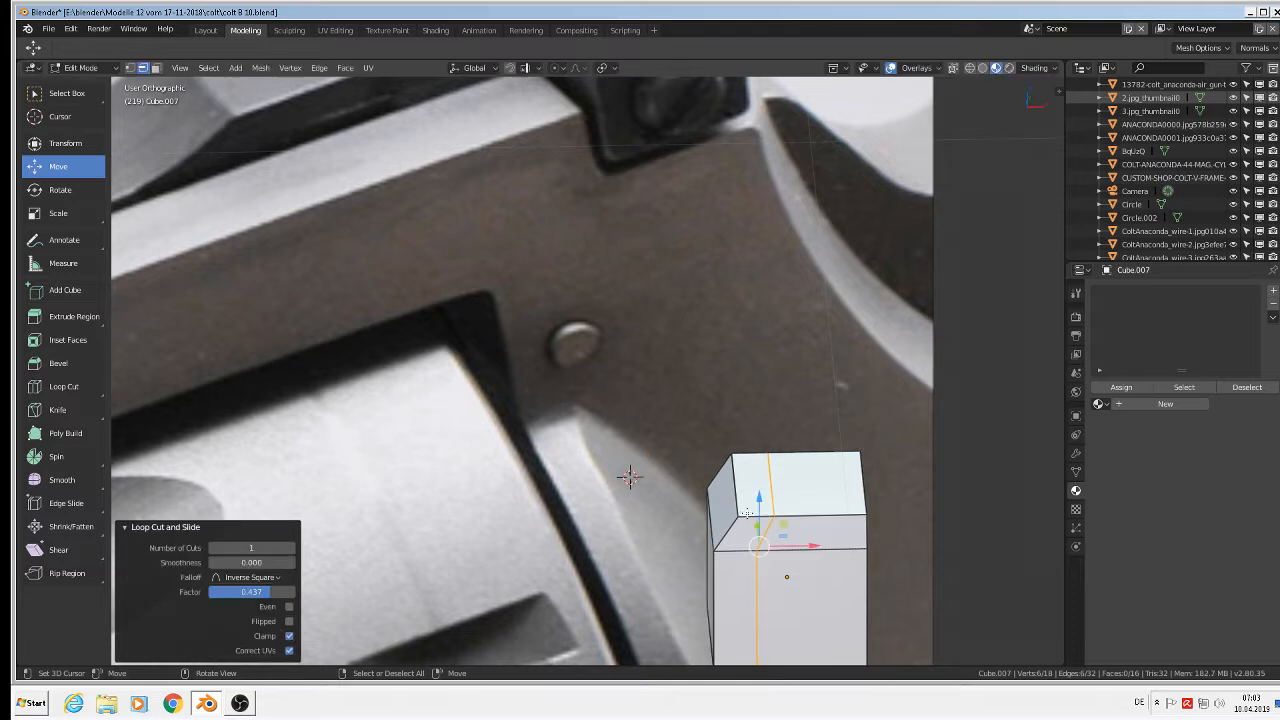
pyautogui.hotkey('ctrl', 'r')
pyautogui.click(843, 506)
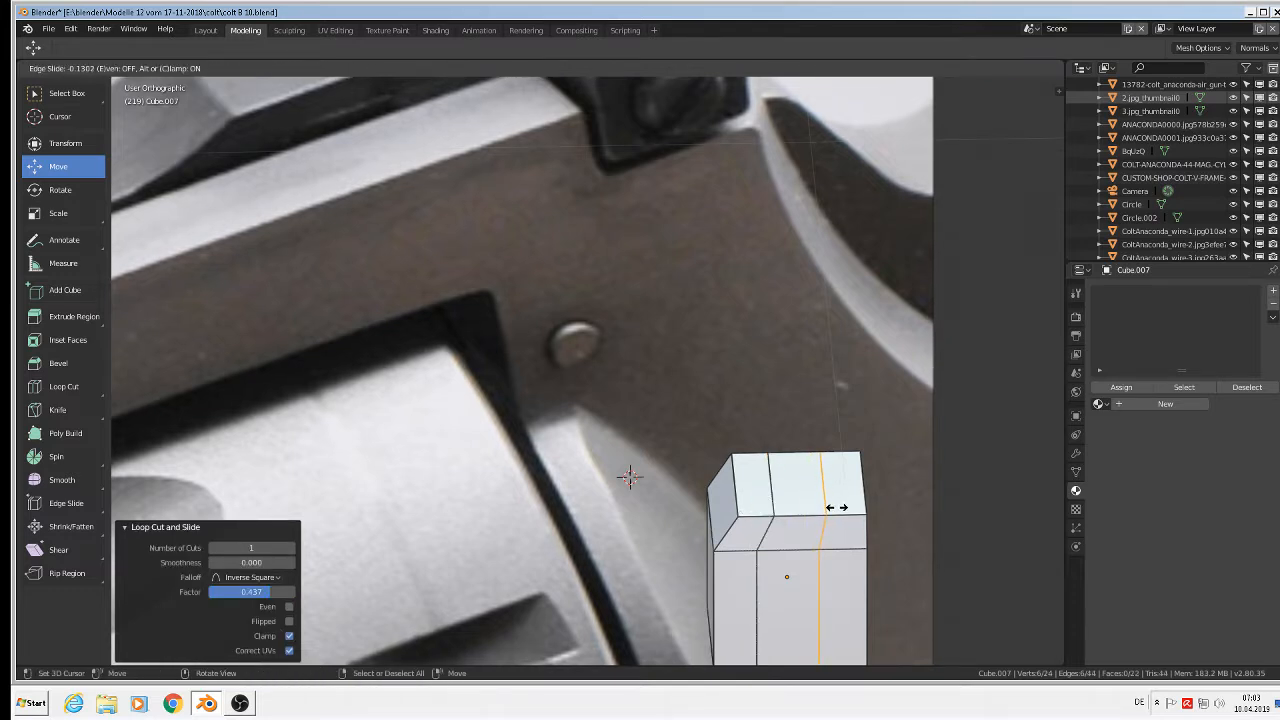
pyautogui.click(835, 507)
# - Add two centred loop cuts across the block, perpendicular to the existing ones, and adjust their spacing by scaling along Y
pyautogui.scroll(-4, 835, 507)
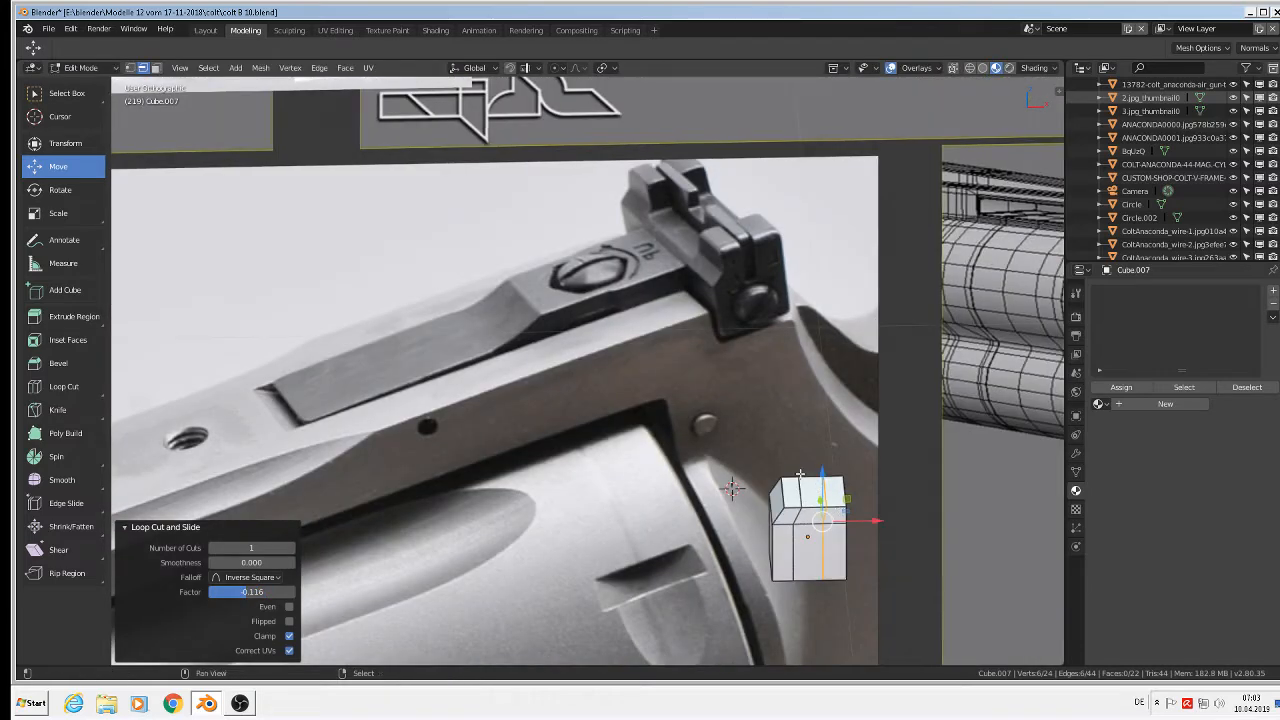
pyautogui.keyDown('shift'); pyautogui.moveTo(801, 476); pyautogui.dragTo(773, 509, button='middle'); pyautogui.keyUp('shift')
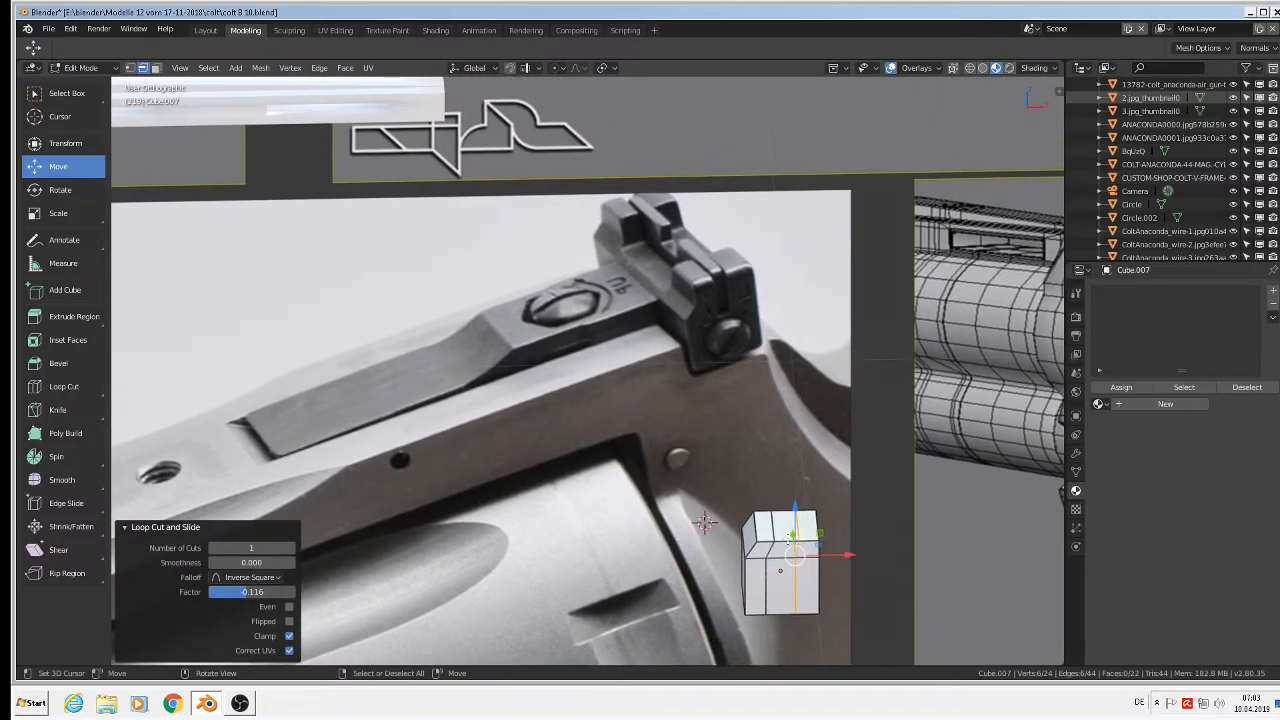
pyautogui.scroll(2, 774, 508)
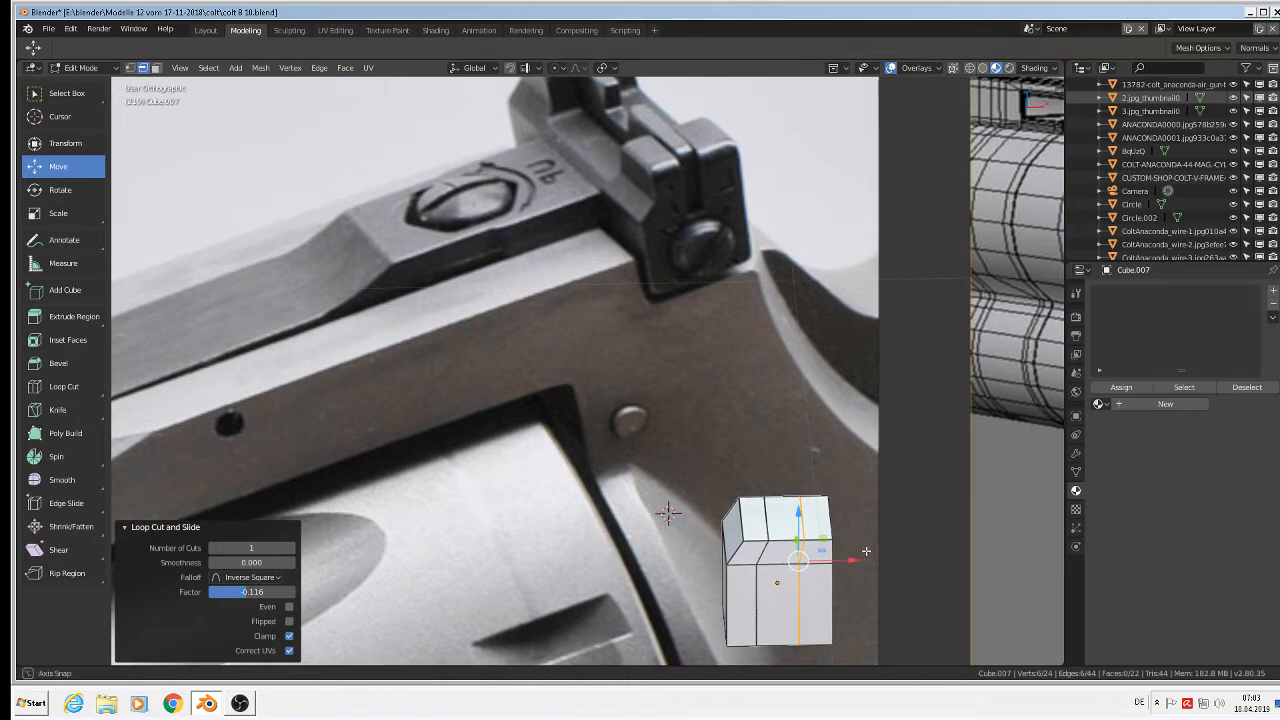
pyautogui.scroll(4, 760, 480)
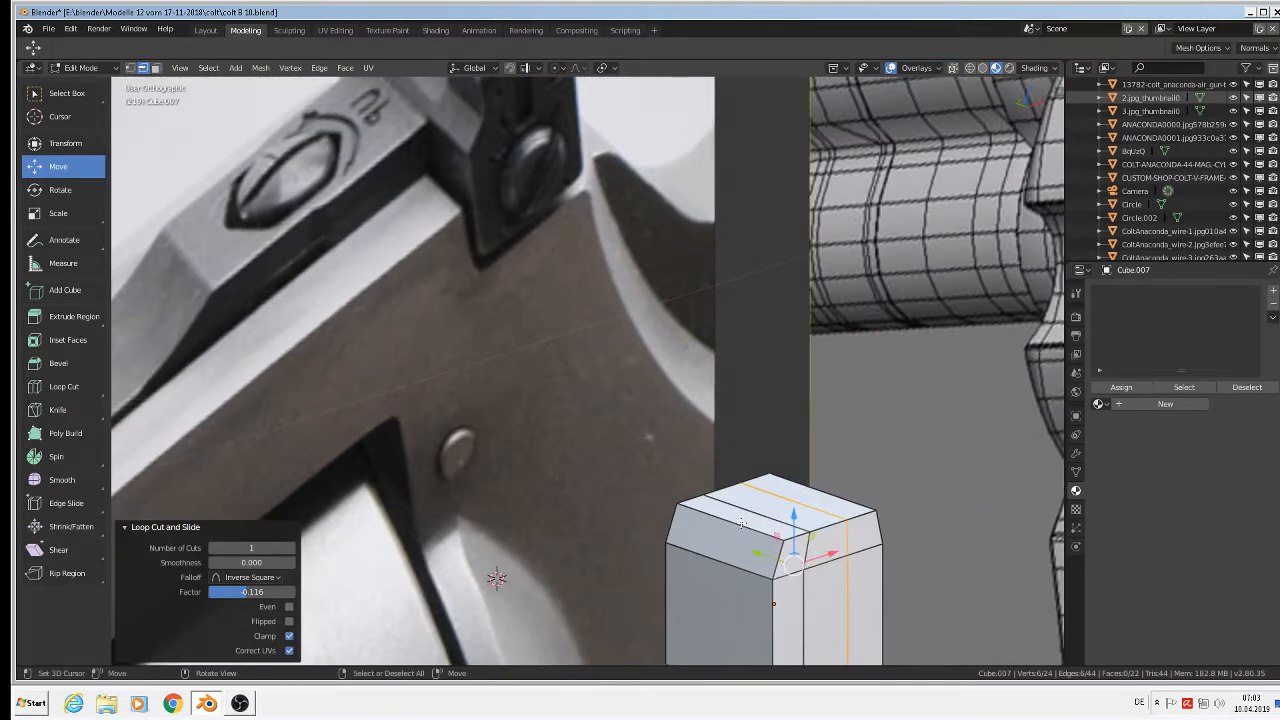
pyautogui.hotkey('ctrl', 'r')
pyautogui.scroll(1, 741, 522)
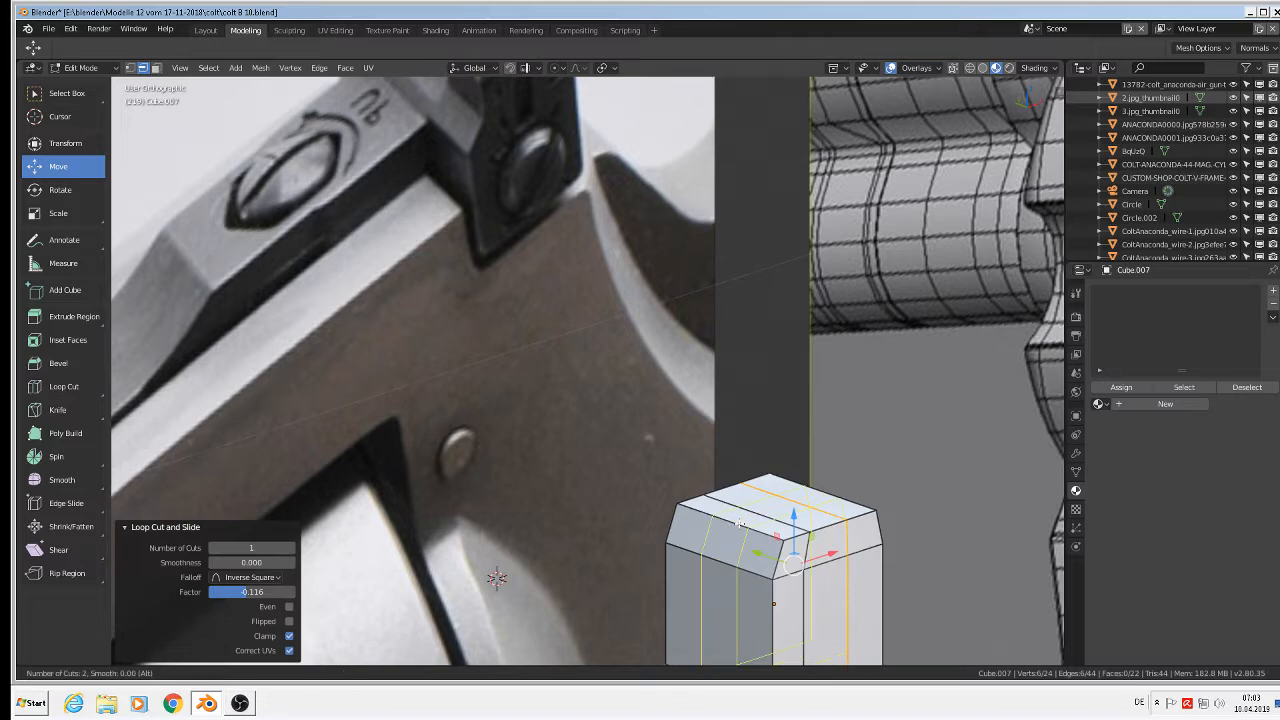
pyautogui.click(739, 522)
pyautogui.rightClick(739, 522)
pyautogui.scroll(-3, 739, 521)
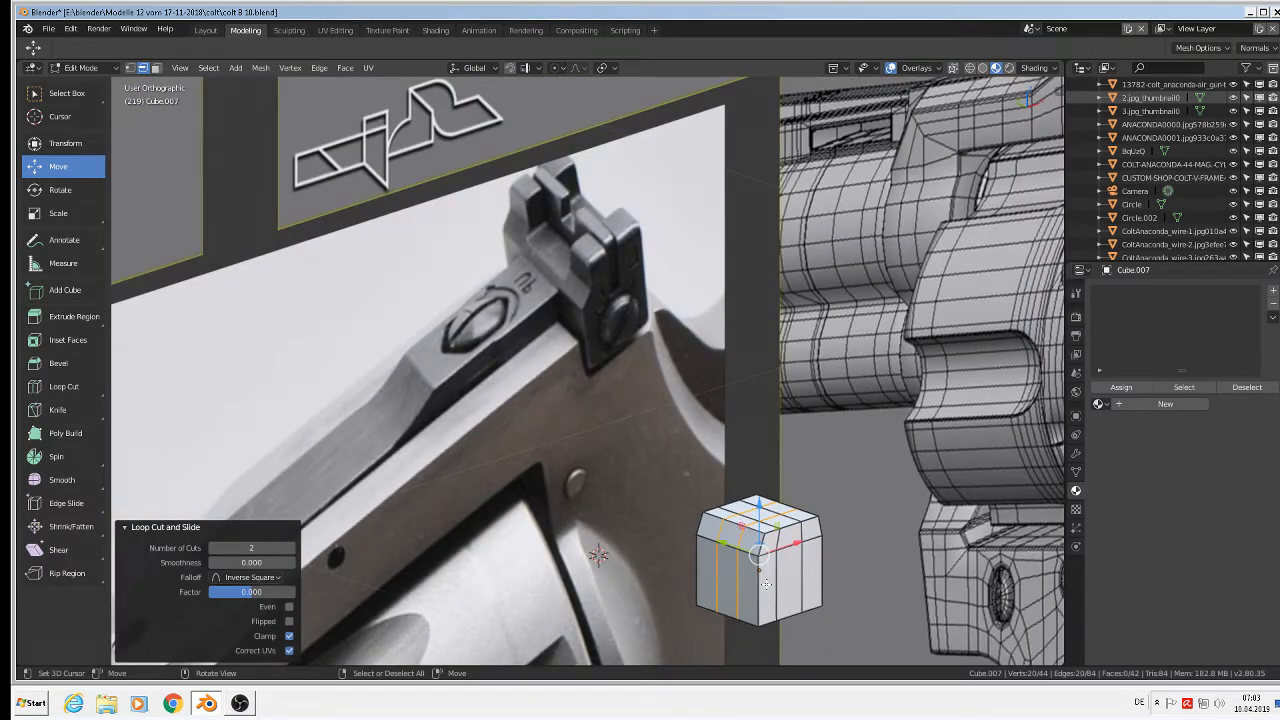
pyautogui.press('s')
pyautogui.press('y')
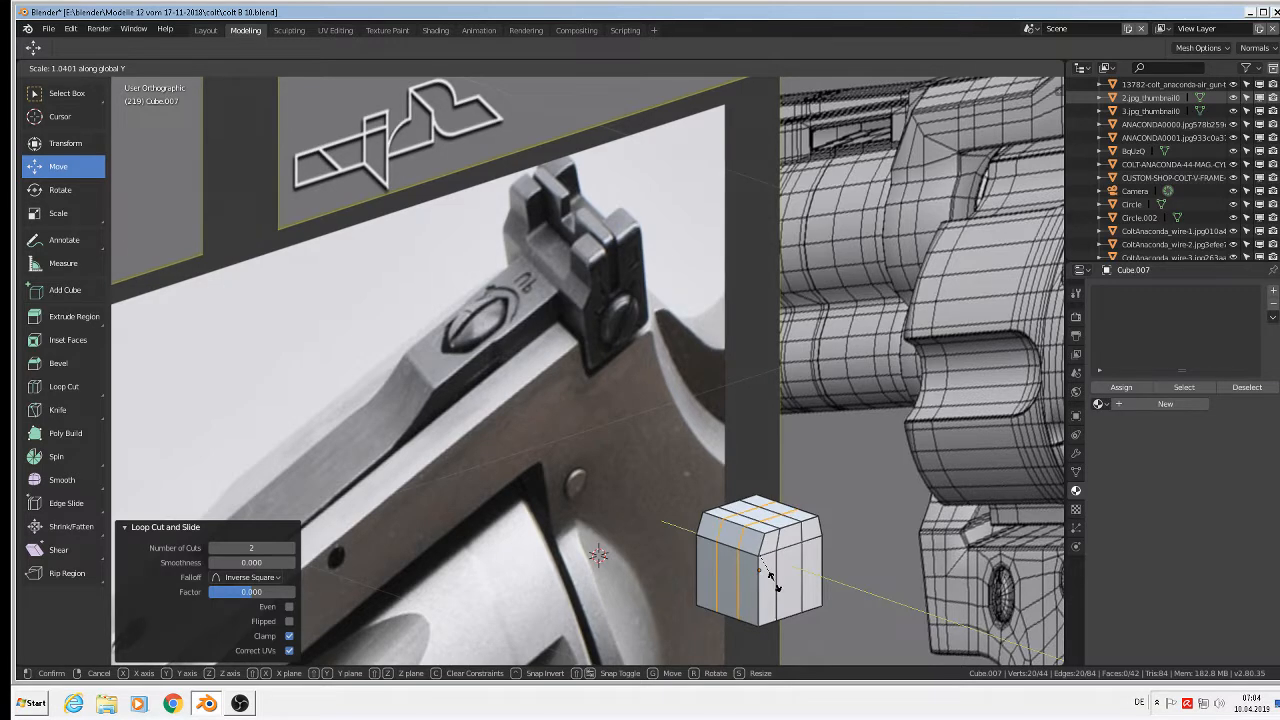
pyautogui.click(775, 578)
# - In Object Mode, stretch the whole block along Y by a factor of about 1.747
pyautogui.press('Tab')
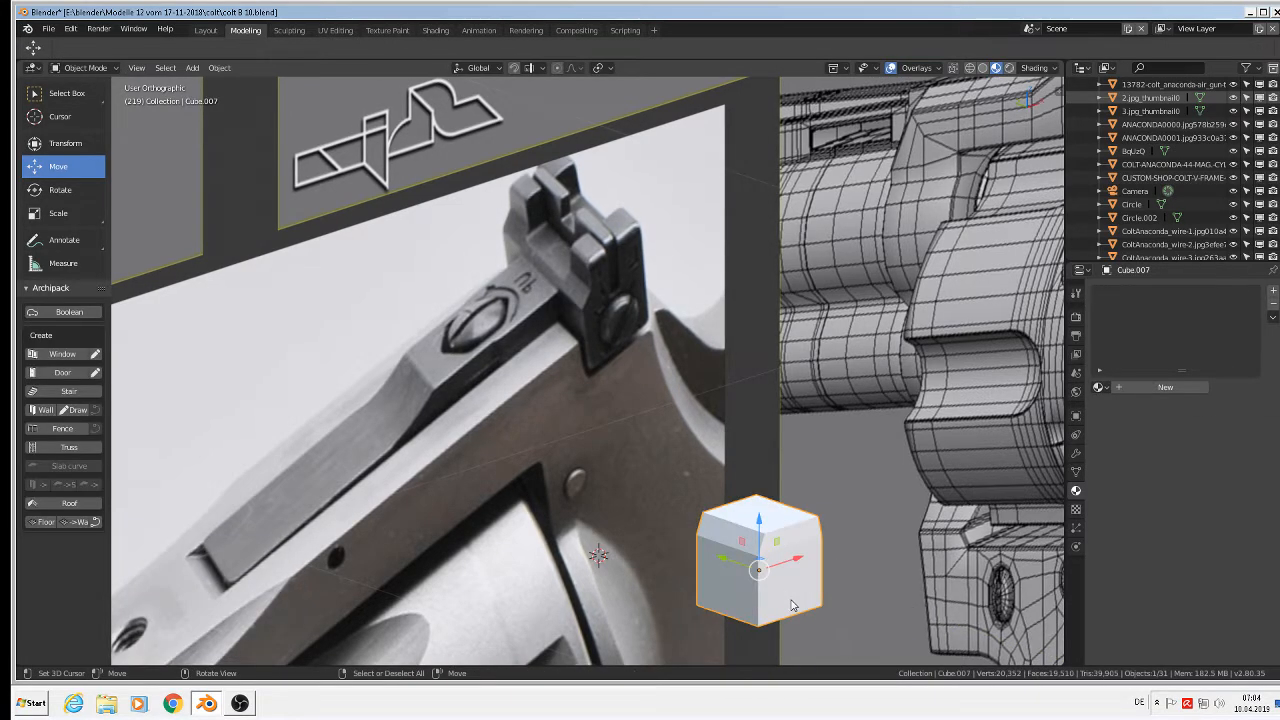
pyautogui.press('s')
pyautogui.press('y')
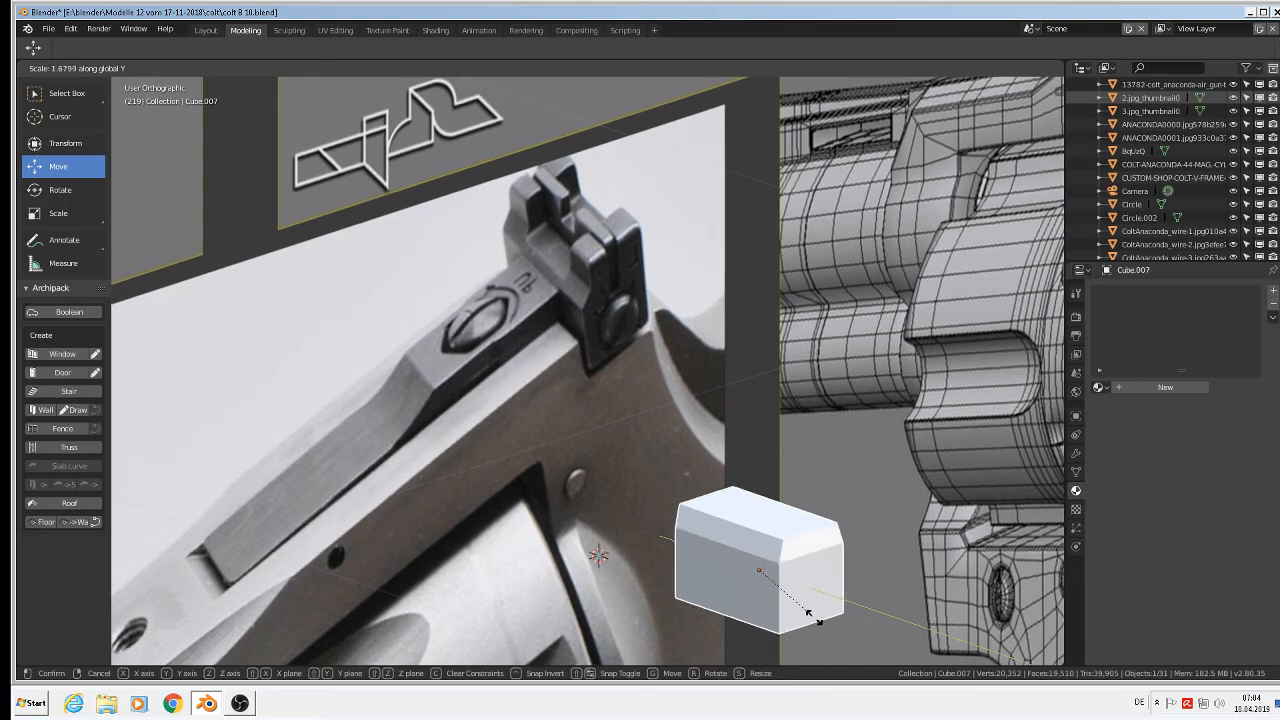
pyautogui.click(812, 614)
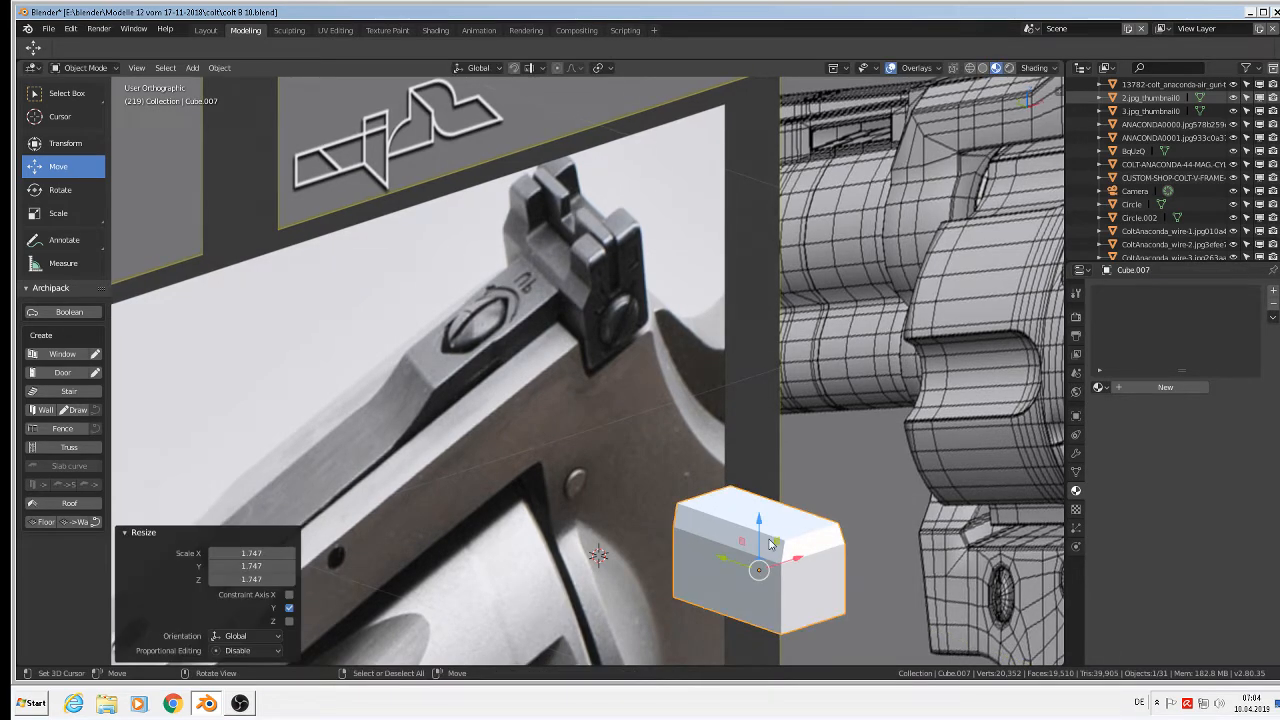
pyautogui.scroll(1, 770, 545)
# - In Edit Mode, select all nine faces on the block's top and move them about -0.0075 m along Y
pyautogui.press('Tab')
pyautogui.moveTo(770, 545); pyautogui.dragTo(863, 545, button='middle')
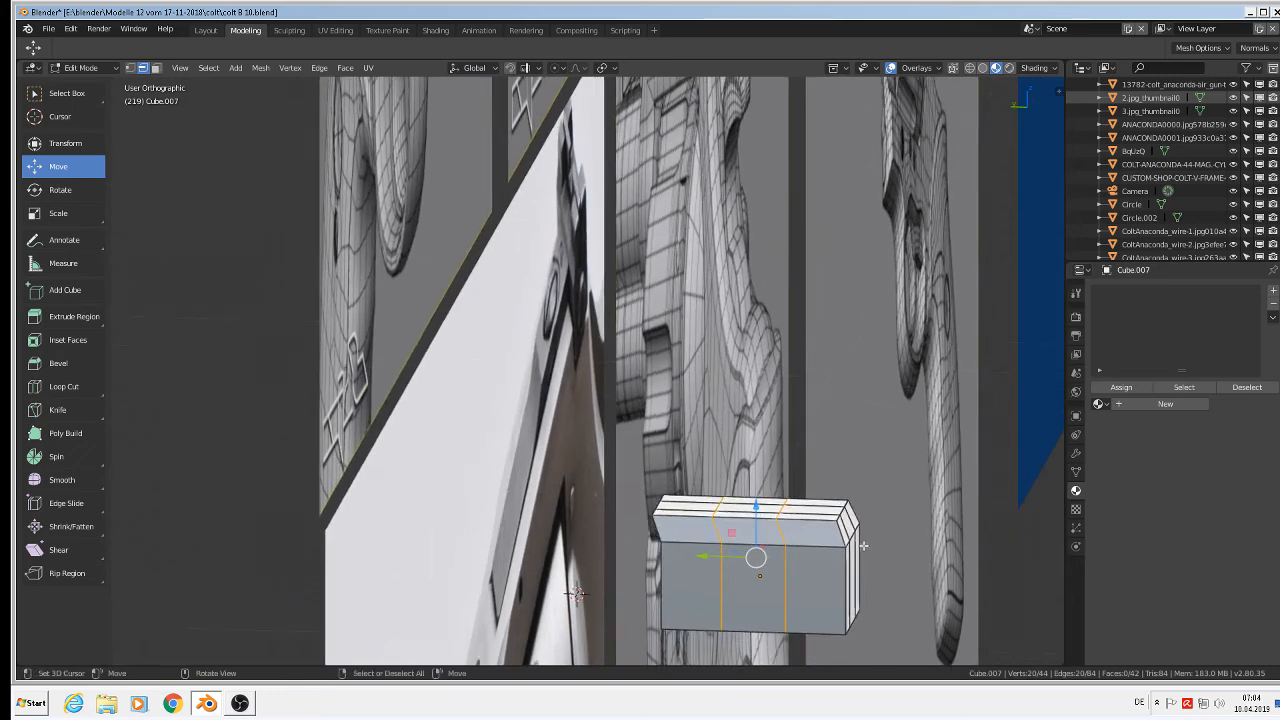
pyautogui.keyDown('alt'); pyautogui.click(805, 519); pyautogui.keyUp('alt')
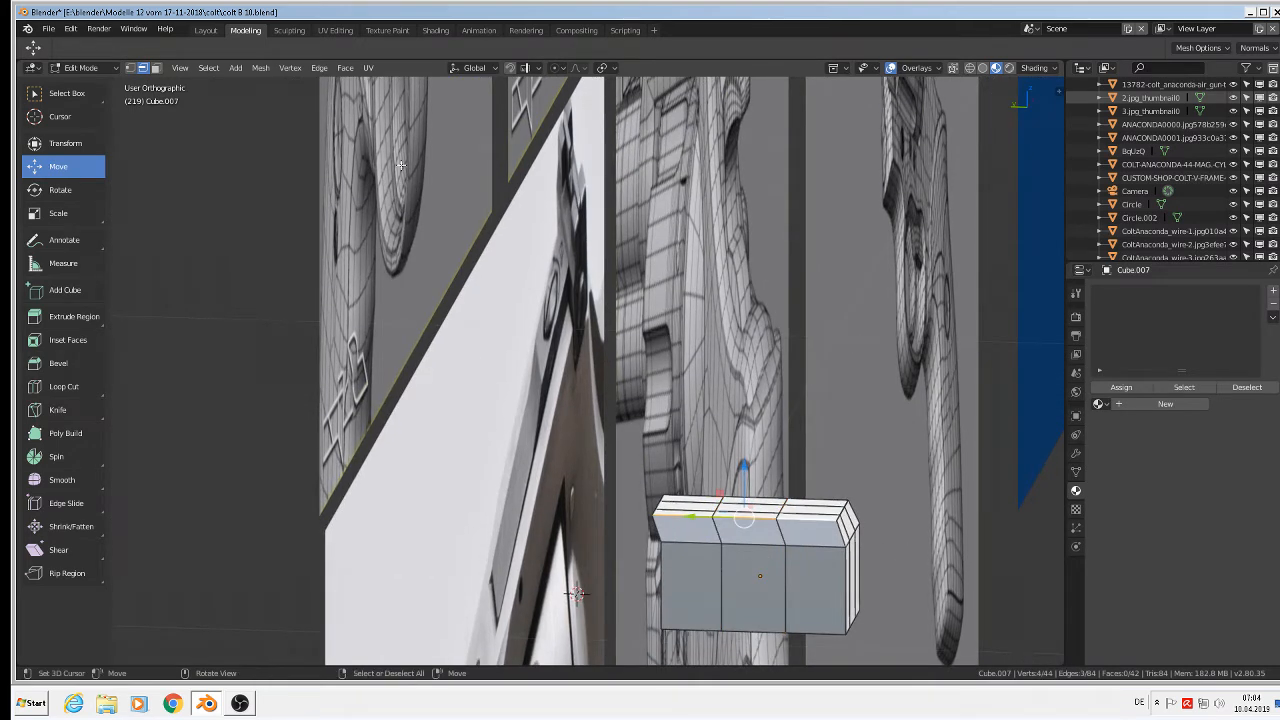
pyautogui.hotkey('alt', 'a')
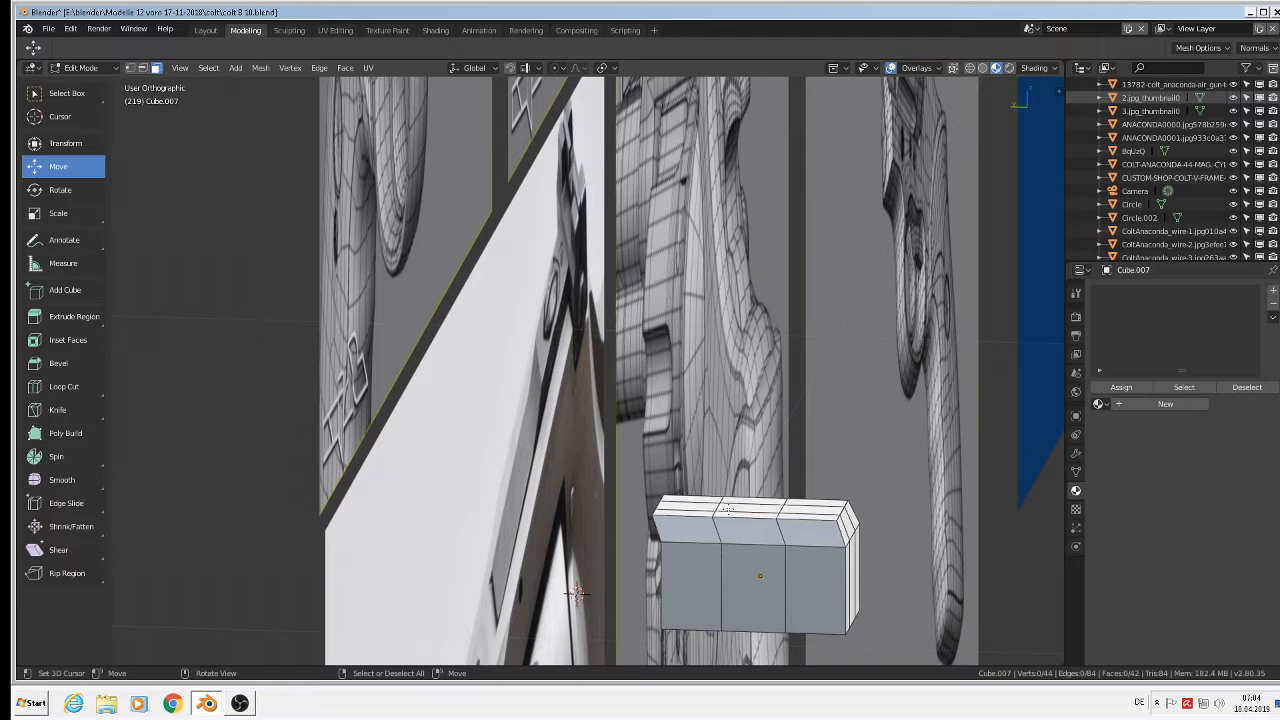
pyautogui.rightClick(701, 500)
pyautogui.keyDown('shift'); pyautogui.rightClick(700, 507); pyautogui.keyUp('shift')
pyautogui.keyDown('shift'); pyautogui.rightClick(700, 514); pyautogui.keyUp('shift')
pyautogui.keyDown('shift'); pyautogui.rightClick(734, 513); pyautogui.keyUp('shift')
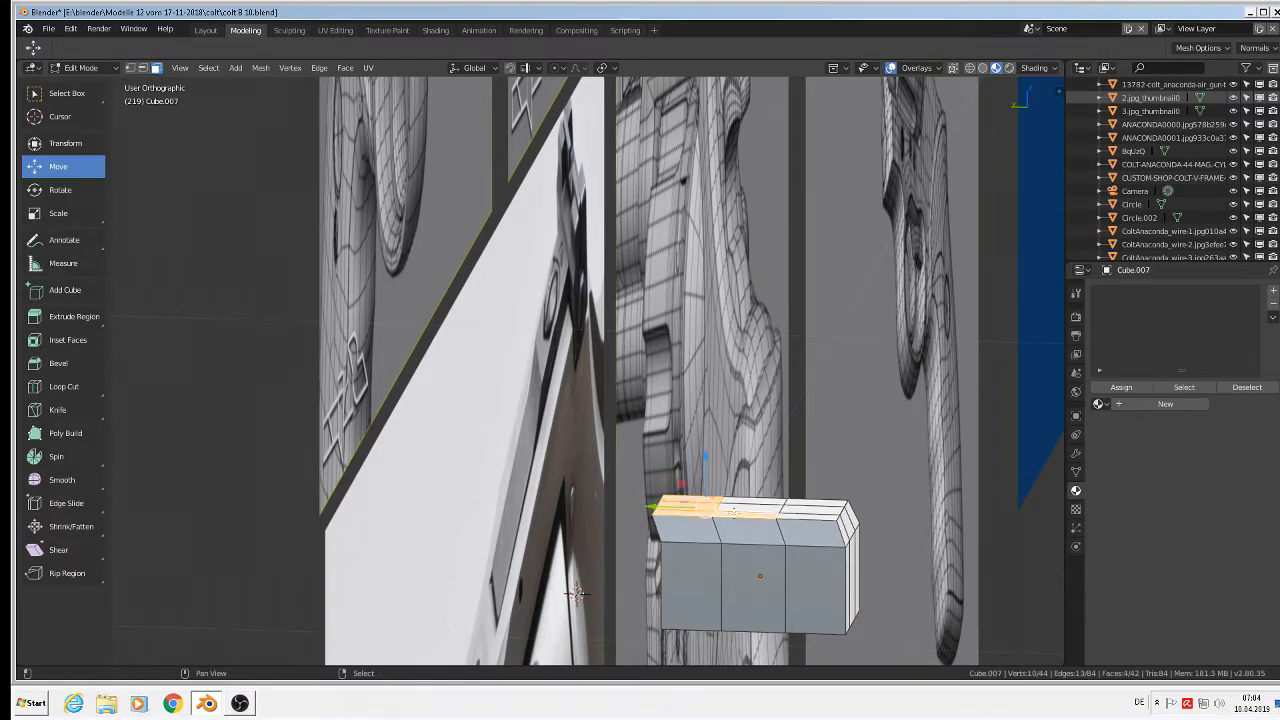
pyautogui.keyDown('shift'); pyautogui.rightClick(738, 507); pyautogui.keyUp('shift')
pyautogui.keyDown('shift'); pyautogui.rightClick(740, 501); pyautogui.keyUp('shift')
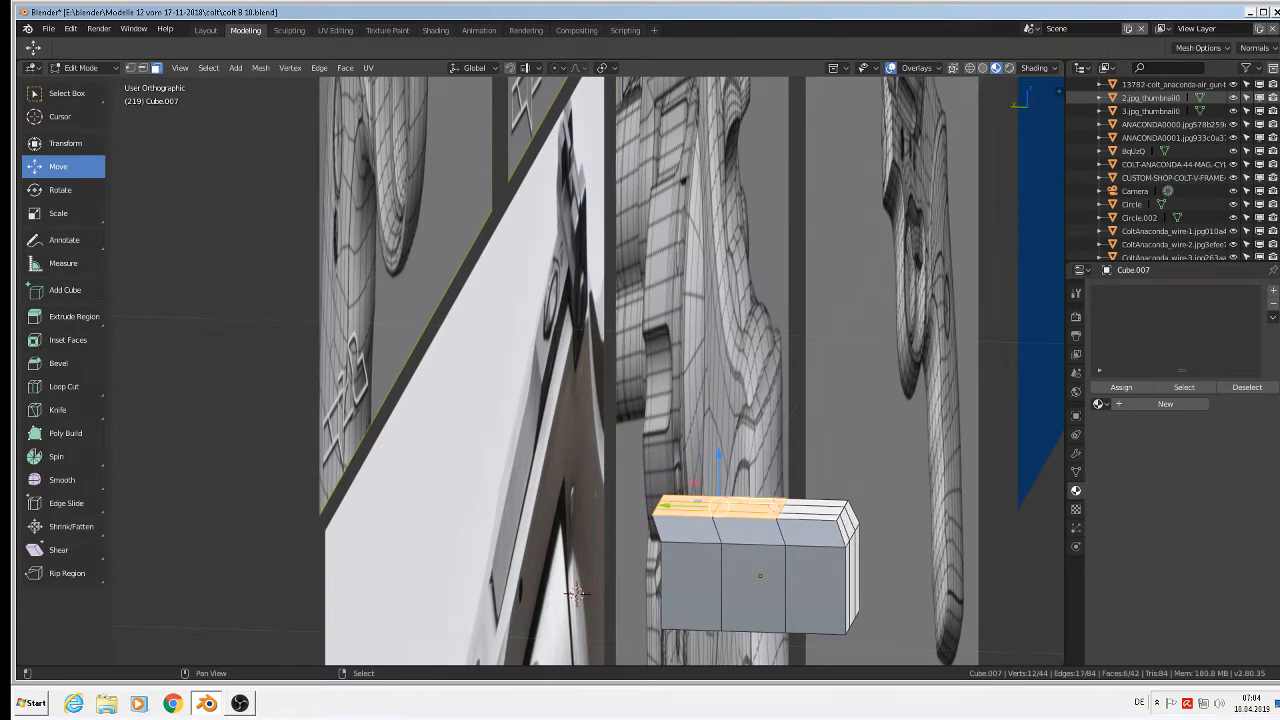
pyautogui.keyDown('shift'); pyautogui.rightClick(810, 501); pyautogui.keyUp('shift')
pyautogui.keyDown('shift'); pyautogui.rightClick(809, 508); pyautogui.keyUp('shift')
pyautogui.keyDown('shift'); pyautogui.rightClick(808, 515); pyautogui.keyUp('shift')
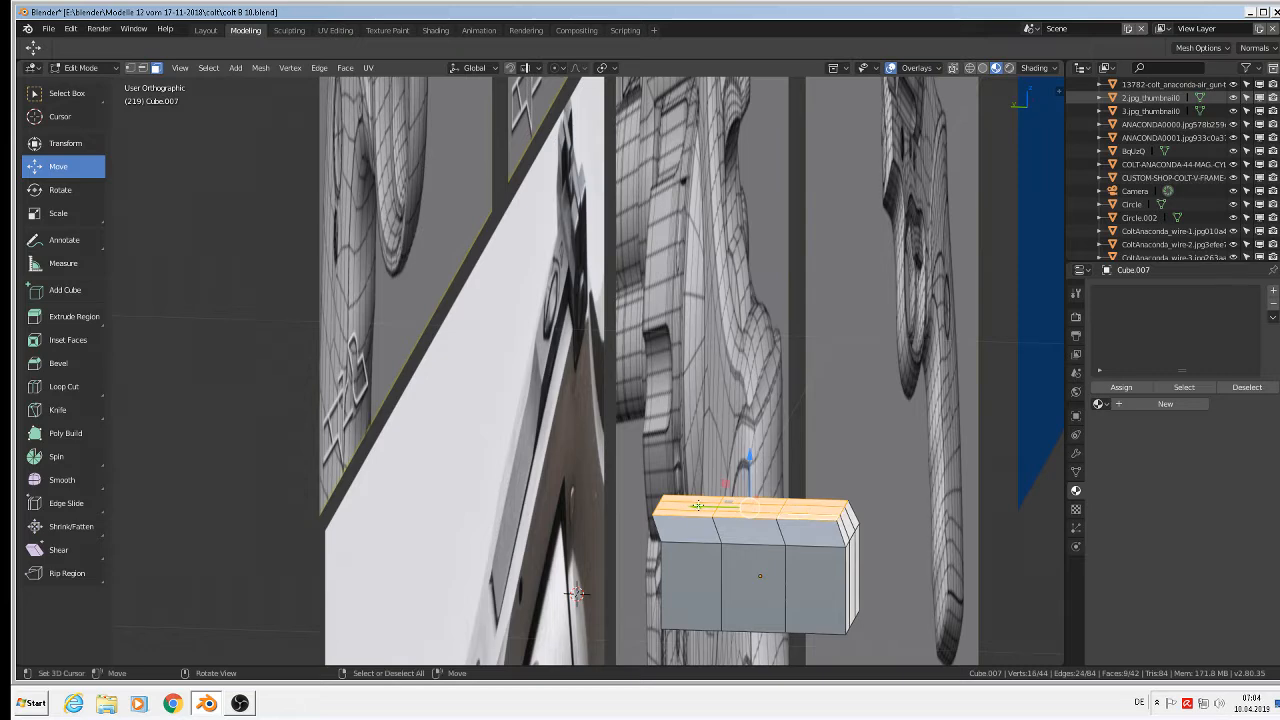
pyautogui.moveTo(697, 506); pyautogui.dragTo(708, 504)
# - Select the four corner faces on the block's top and extrude them about 0.0224 m upward along Z
pyautogui.moveTo(962, 505); pyautogui.dragTo(736, 573, button='middle')
pyautogui.scroll(1, 812, 504)
pyautogui.scroll(-3, 812, 504)
pyautogui.scroll(3, 736, 573)
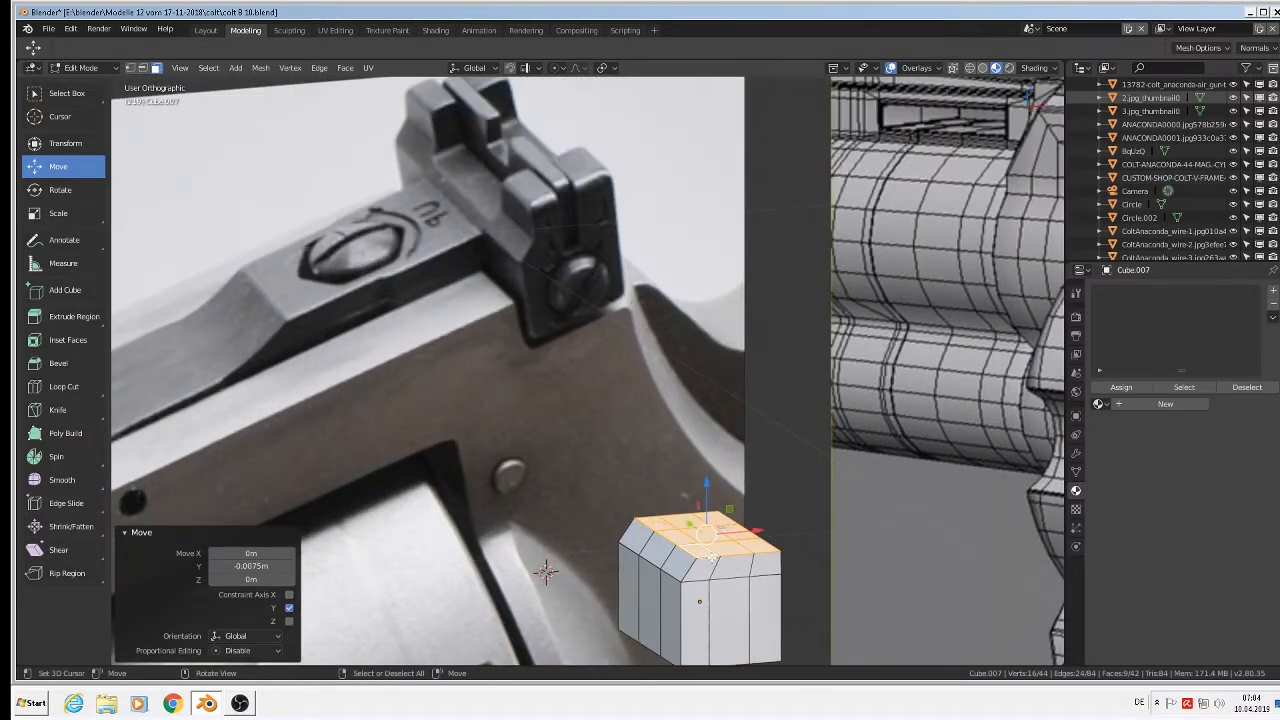
pyautogui.rightClick(659, 519)
pyautogui.keyDown('shift'); pyautogui.rightClick(697, 549); pyautogui.keyUp('shift')
pyautogui.keyDown('shift'); pyautogui.rightClick(750, 545); pyautogui.keyUp('shift')
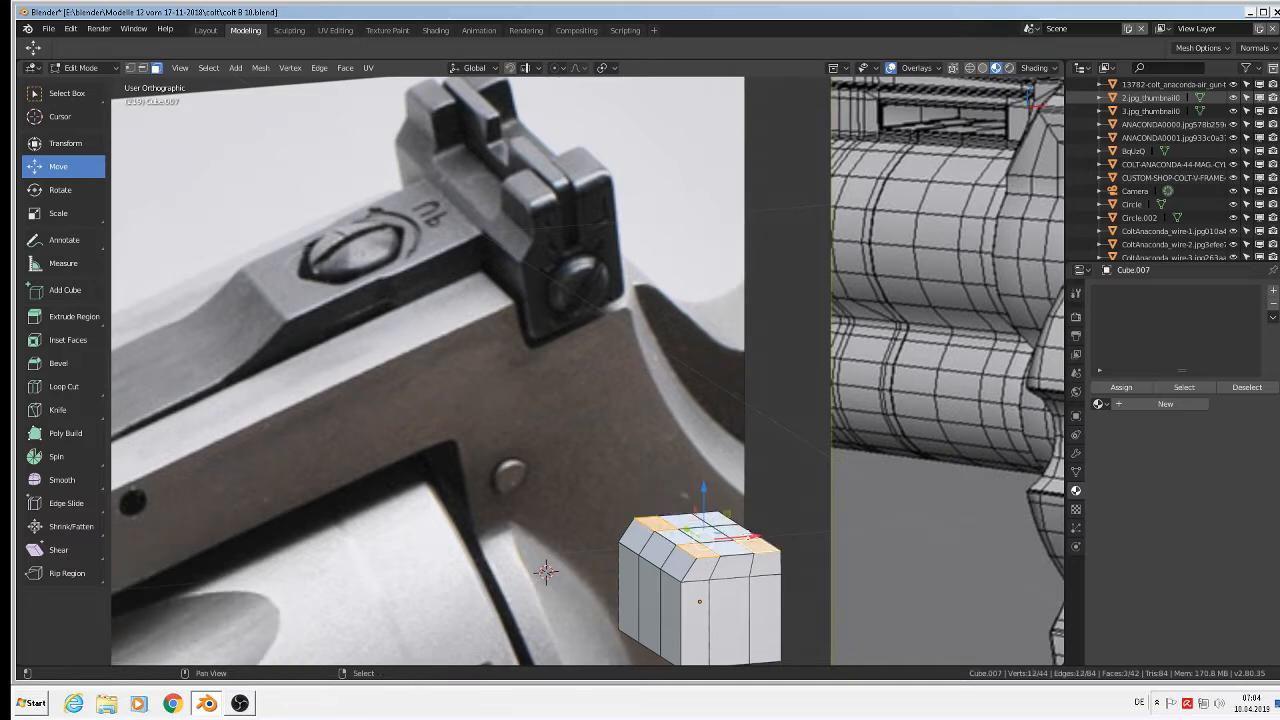
pyautogui.keyDown('shift'); pyautogui.rightClick(718, 513); pyautogui.keyUp('shift')
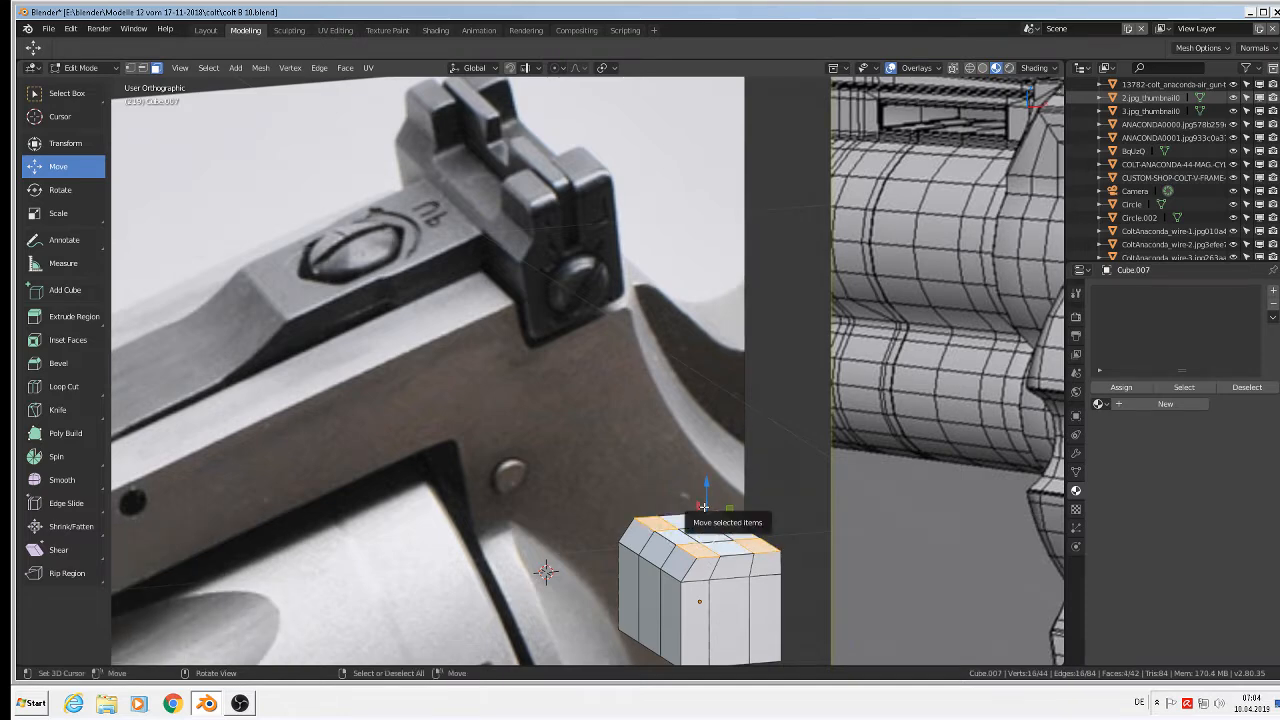
pyautogui.press('e')
pyautogui.moveTo(706, 492); pyautogui.dragTo(714, 455)
# - Turn on X-ray display so hidden vertices of the block can be selected from the side
pyautogui.moveTo(700, 571); pyautogui.dragTo(846, 586, button='middle')
pyautogui.scroll(-1, 800, 560)
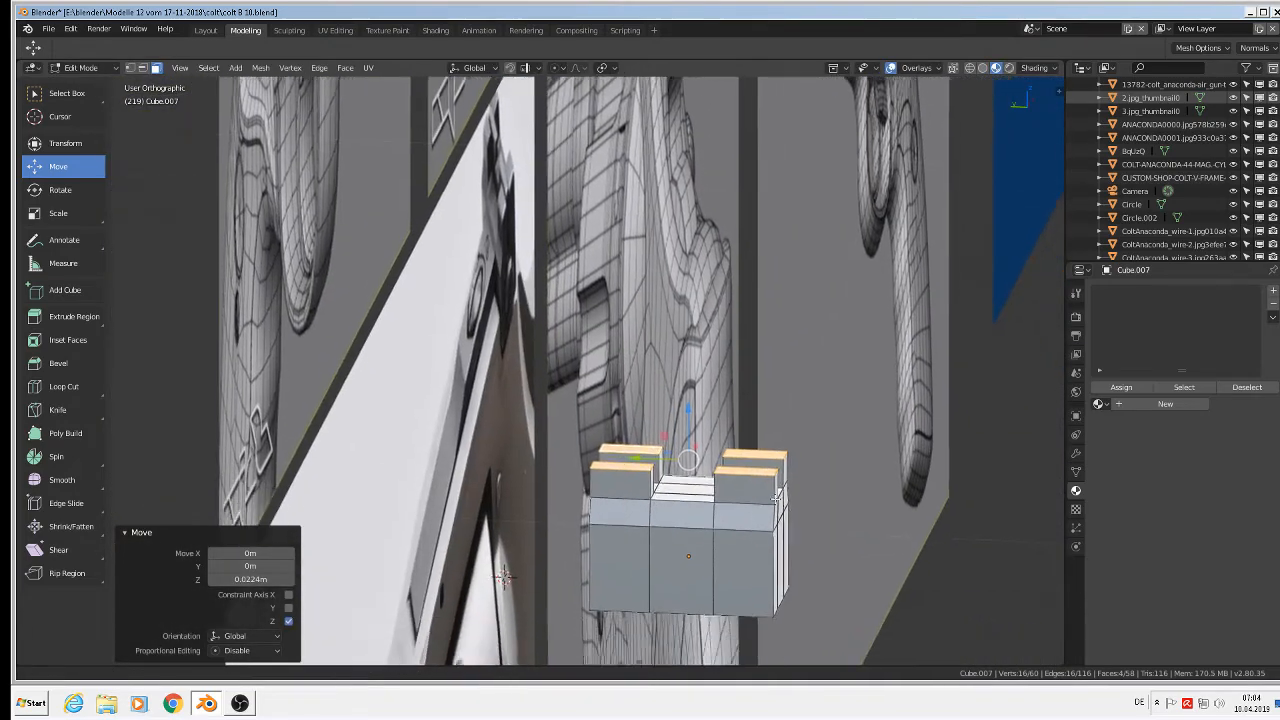
pyautogui.moveTo(775, 497); pyautogui.dragTo(660, 450, button='middle')
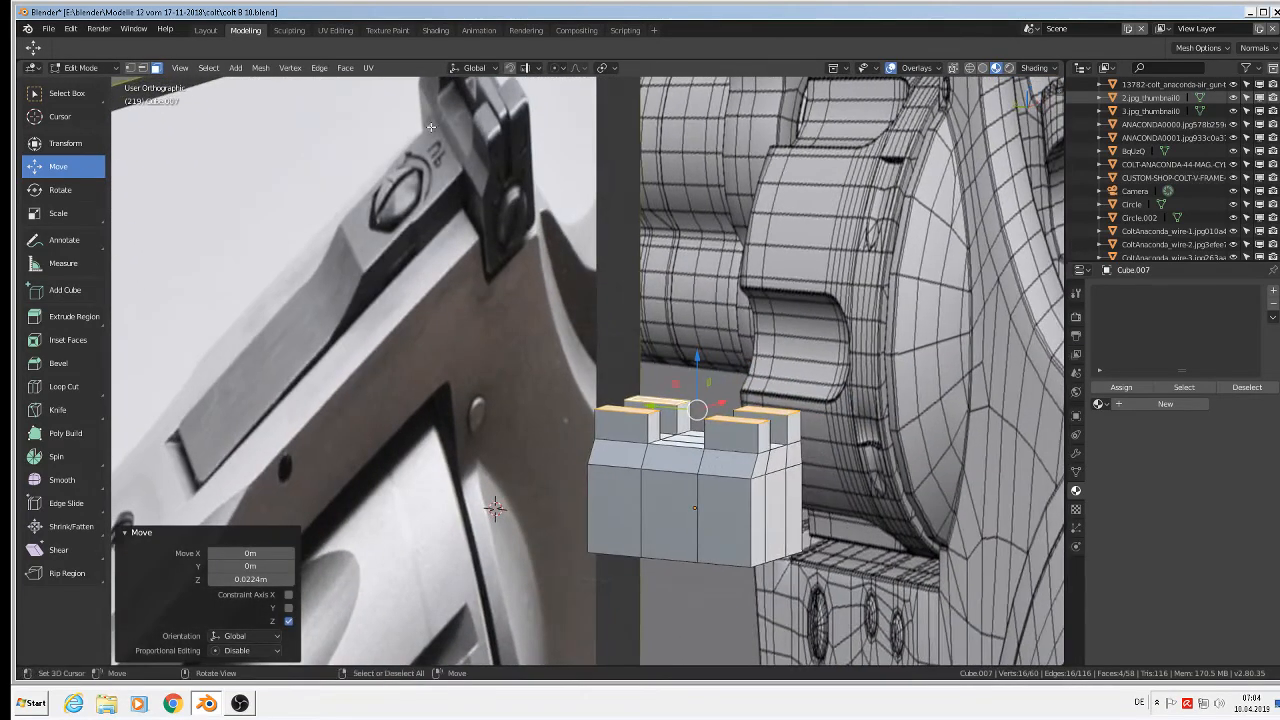
pyautogui.moveTo(856, 522); pyautogui.dragTo(794, 532, button='middle')
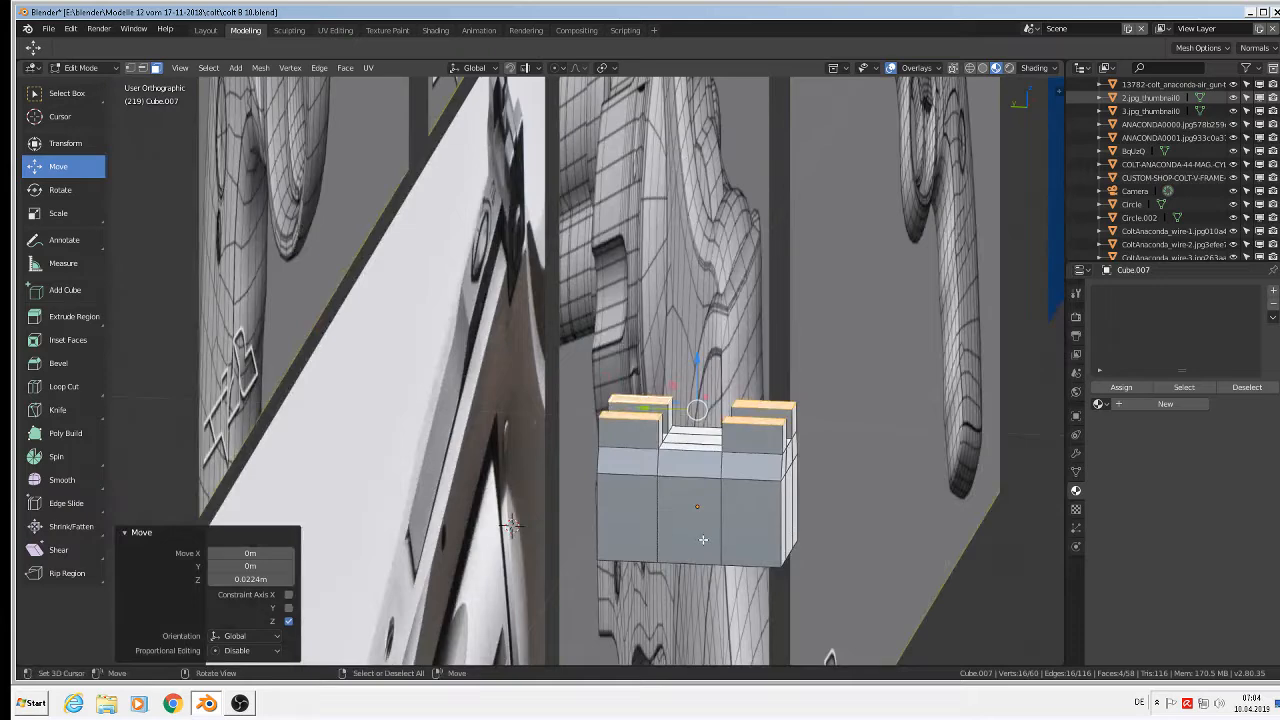
pyautogui.moveTo(703, 539); pyautogui.dragTo(760, 520, button='middle')
pyautogui.click(952, 69)
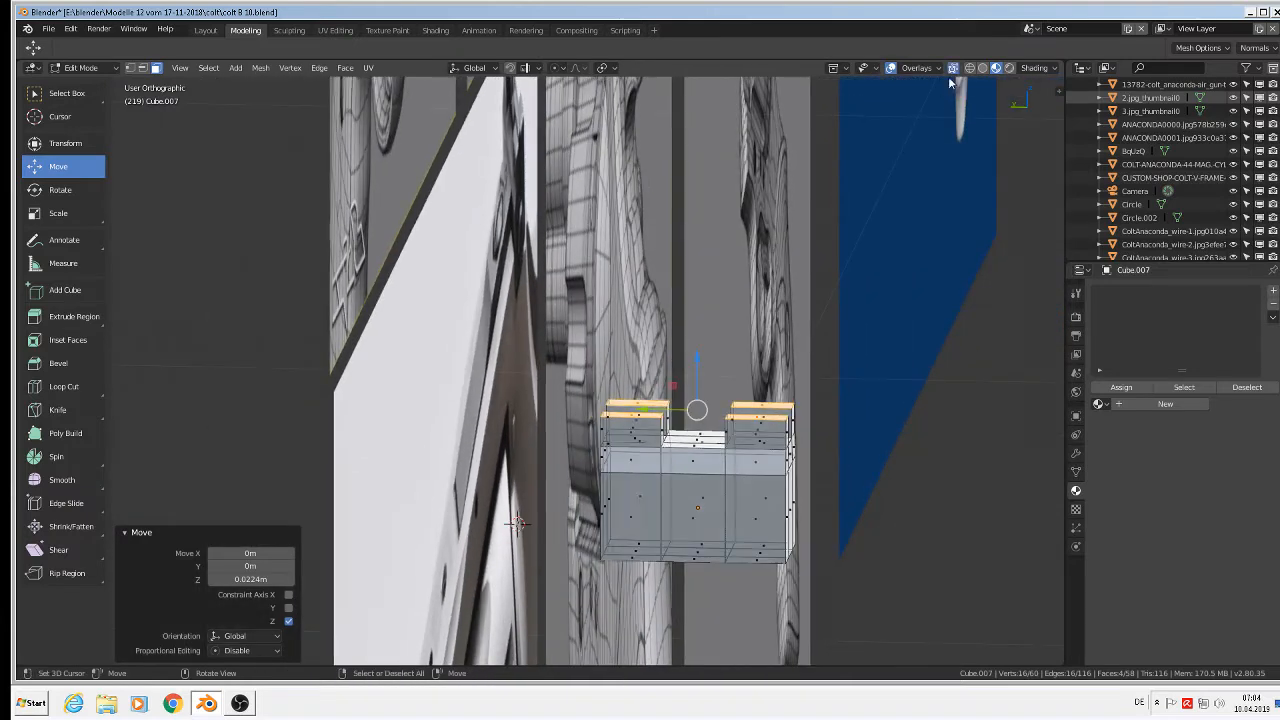
pyautogui.moveTo(700, 561); pyautogui.dragTo(708, 568, button='middle')
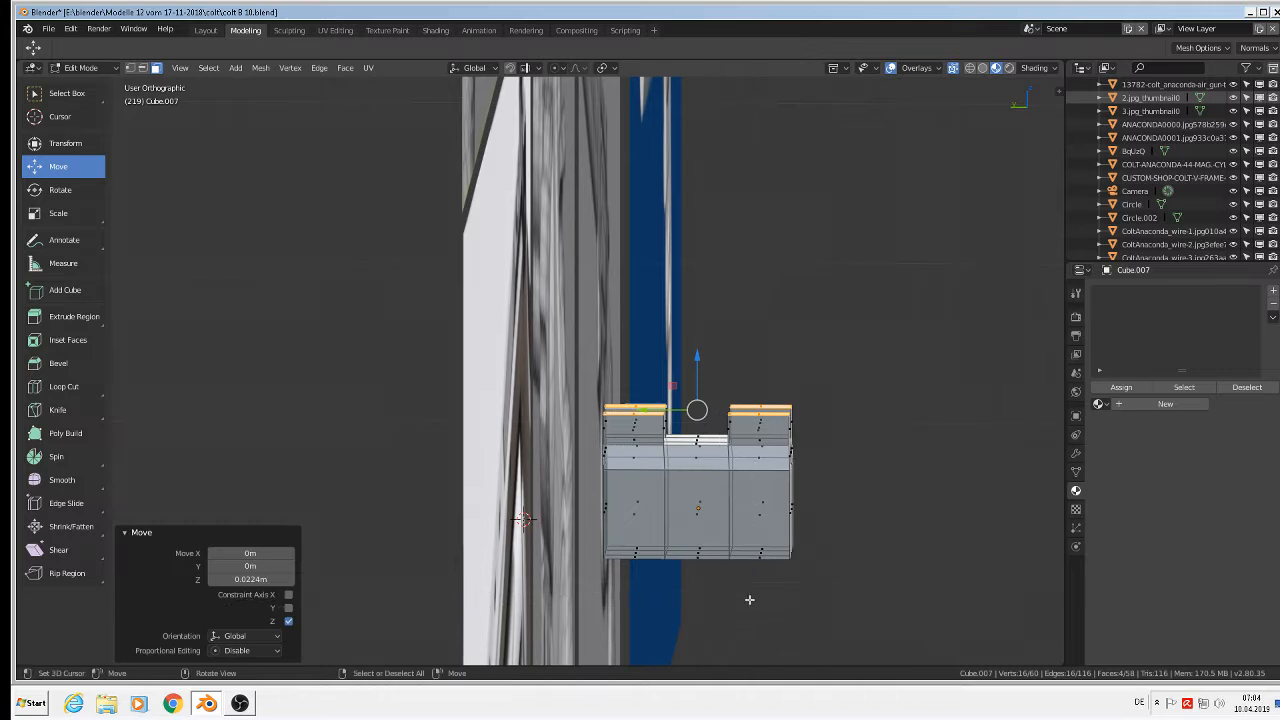
pyautogui.press('a')
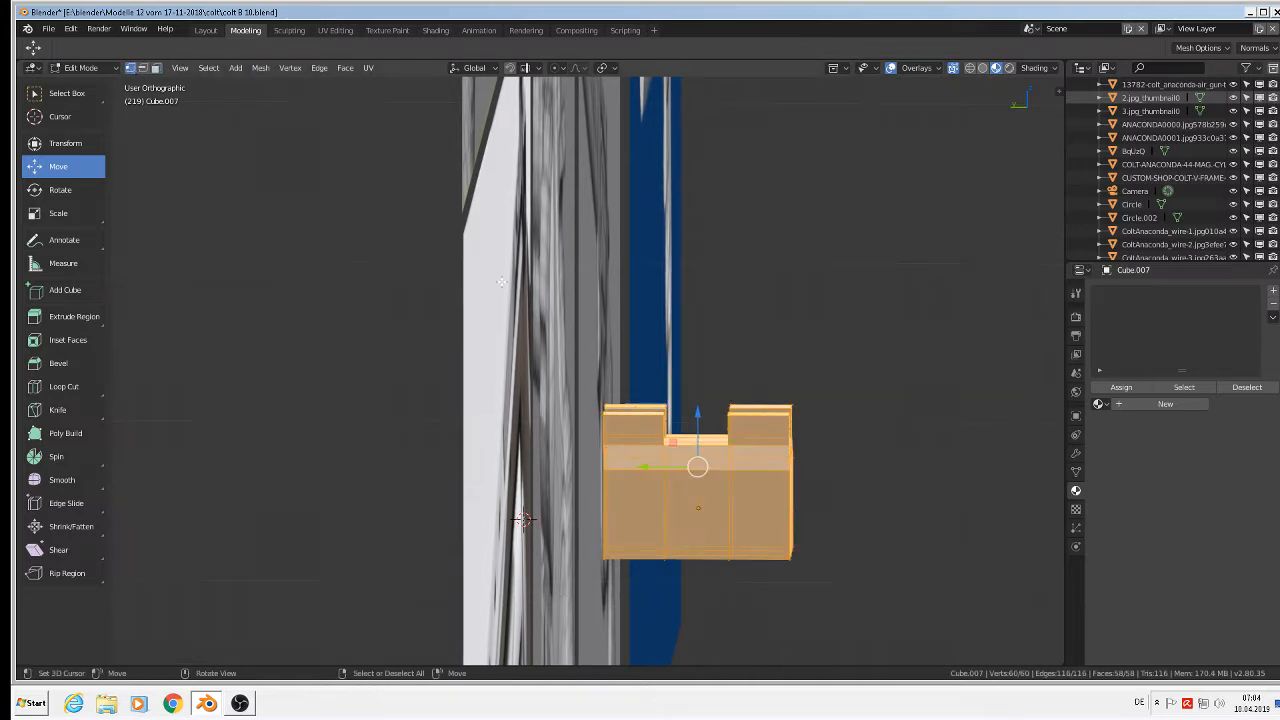
pyautogui.hotkey('alt', 'a')
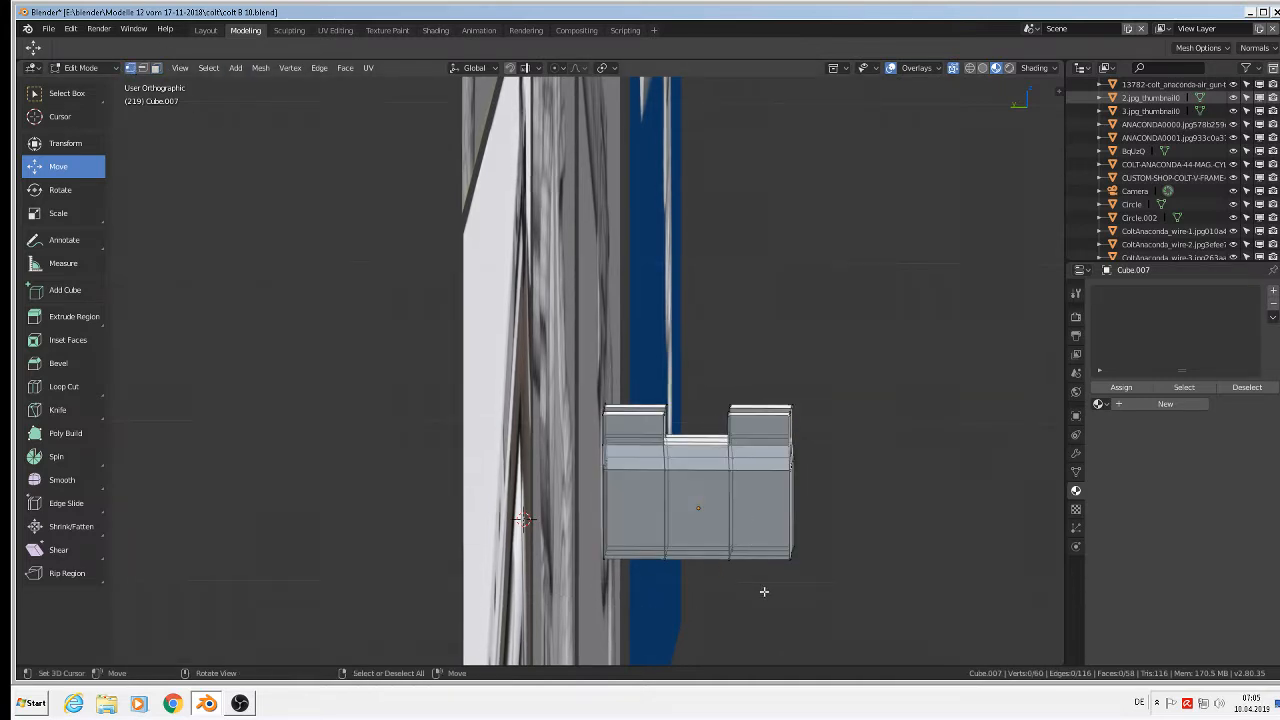
pyautogui.press('b')
pyautogui.moveTo(758, 598); pyautogui.dragTo(632, 345)
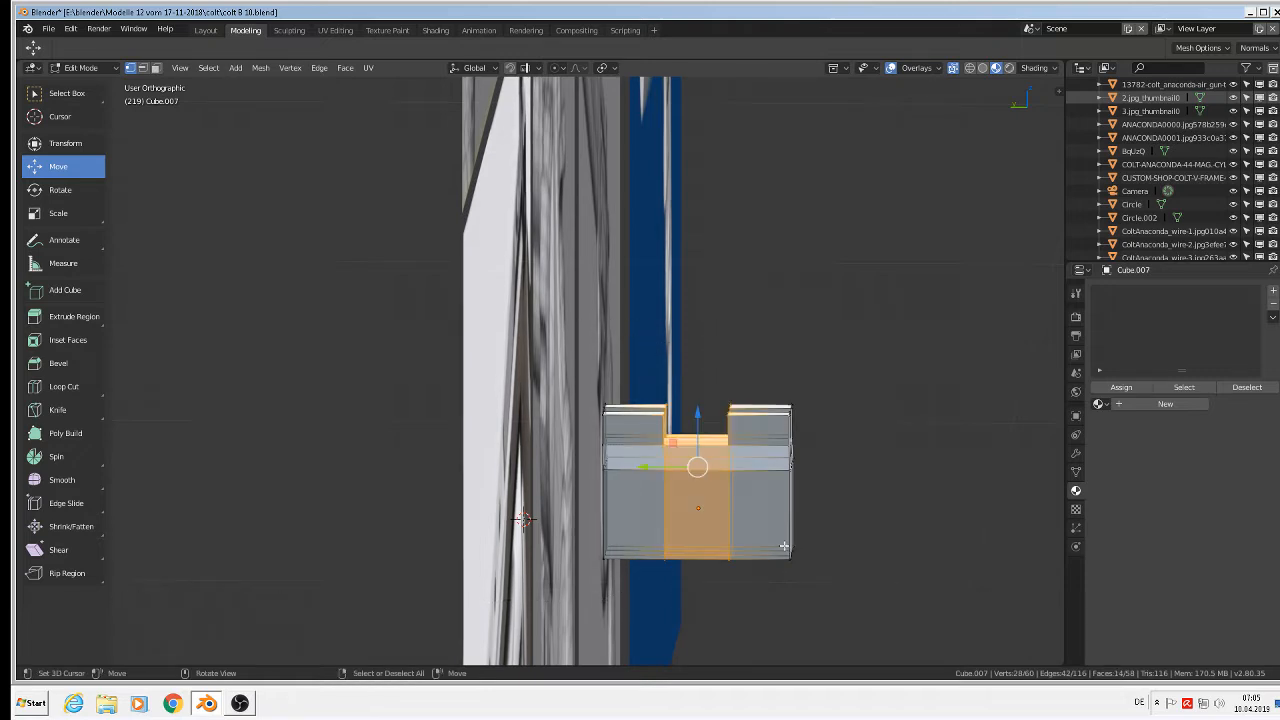
pyautogui.press('b')
pyautogui.moveTo(826, 574); pyautogui.dragTo(676, 380)
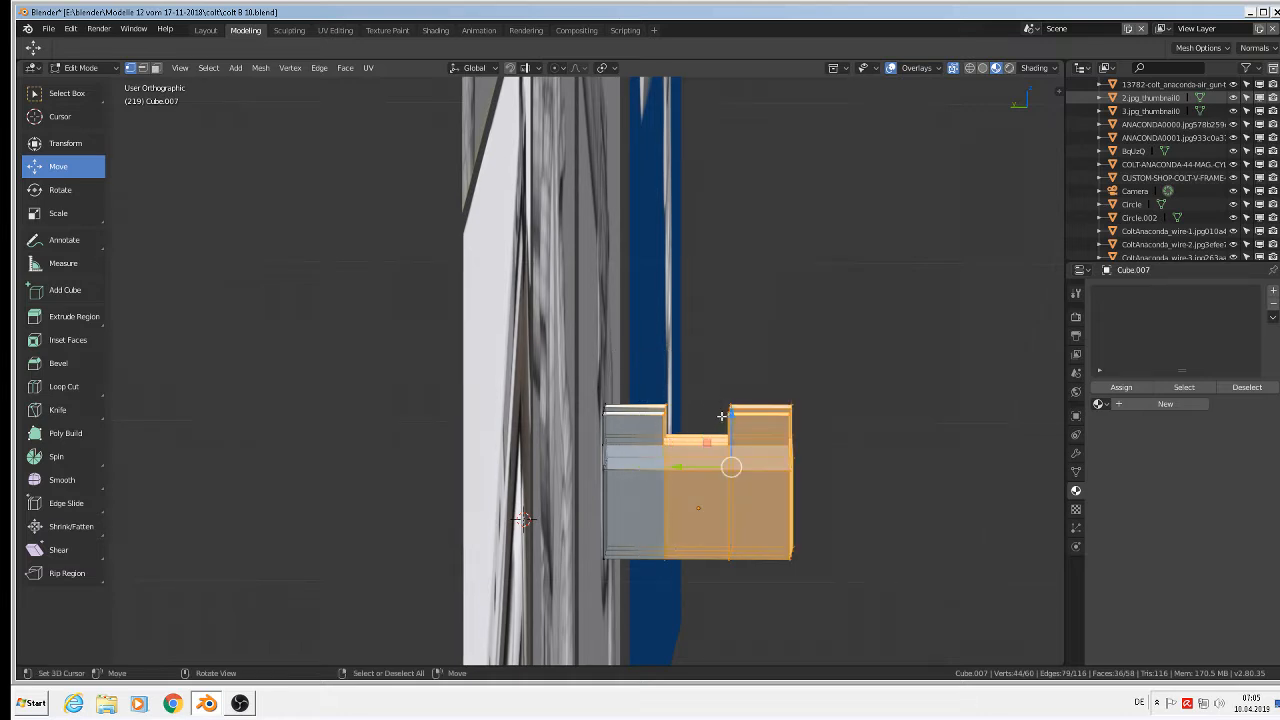
pyautogui.press('a')
pyautogui.hotkey('alt', 'a')
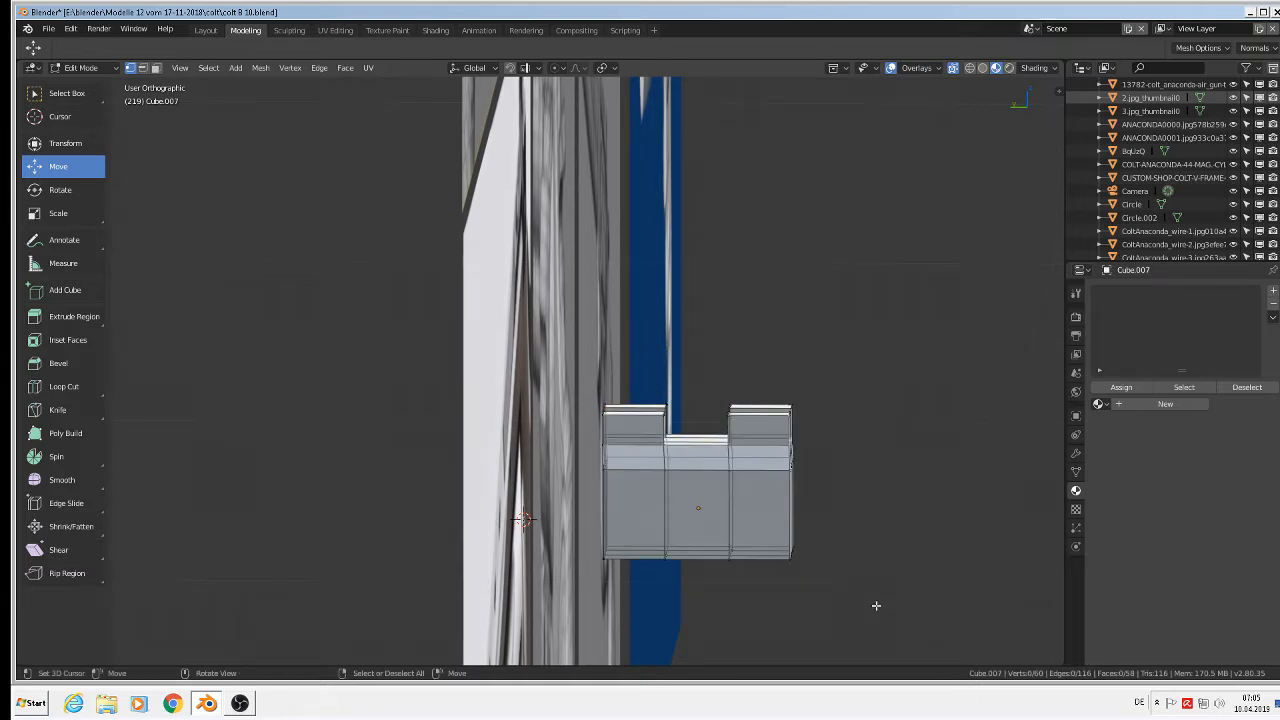
# - Box-select the end section farther from the reference images, including its raised posts, and move it about 0.04 m outward along Y
pyautogui.press('b')
pyautogui.moveTo(848, 610); pyautogui.dragTo(680, 334)
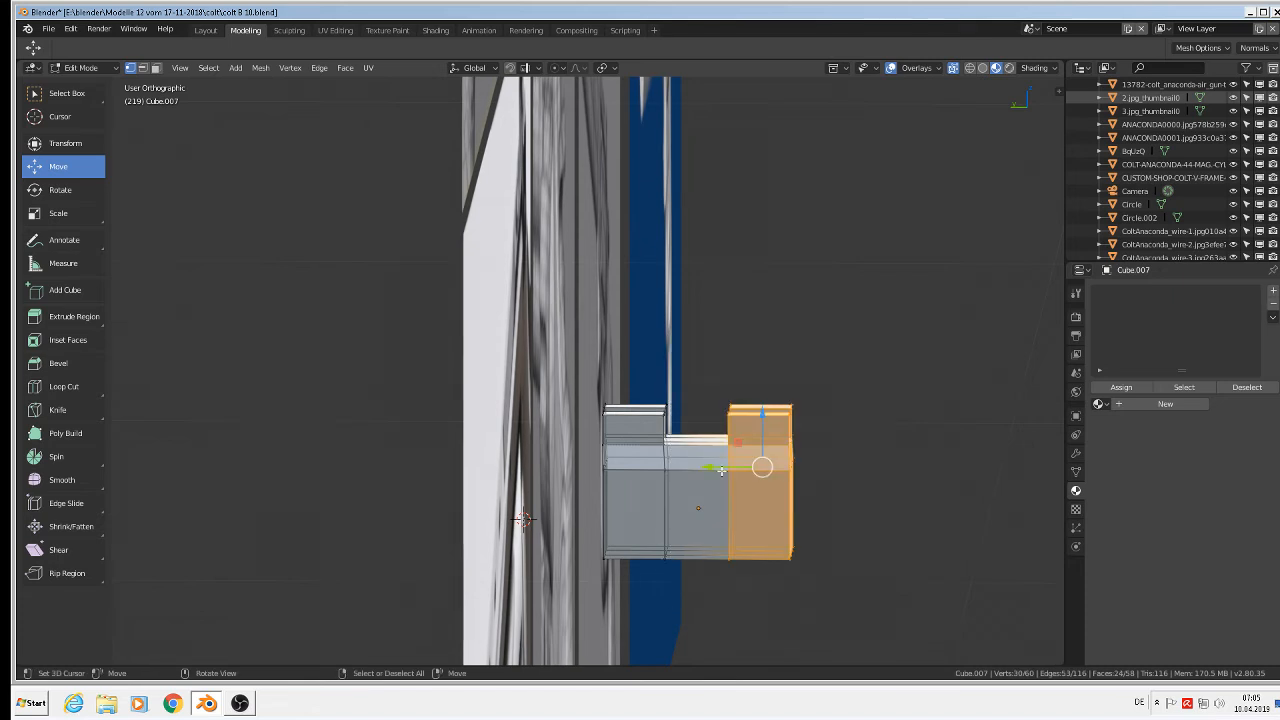
pyautogui.press('g')
pyautogui.press('x')
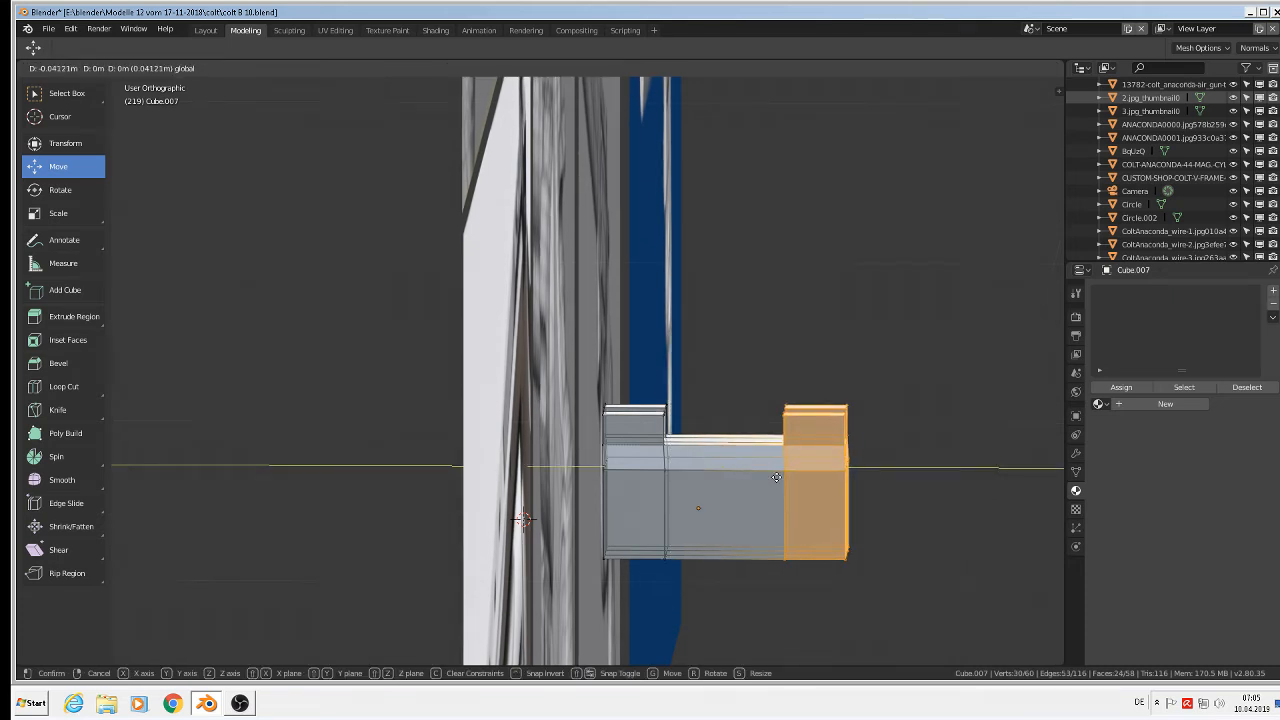
pyautogui.click(773, 478)
# - Select only the outermost vertices at the end nearer the reference images and nudge them slightly outward along Y
pyautogui.press('a')
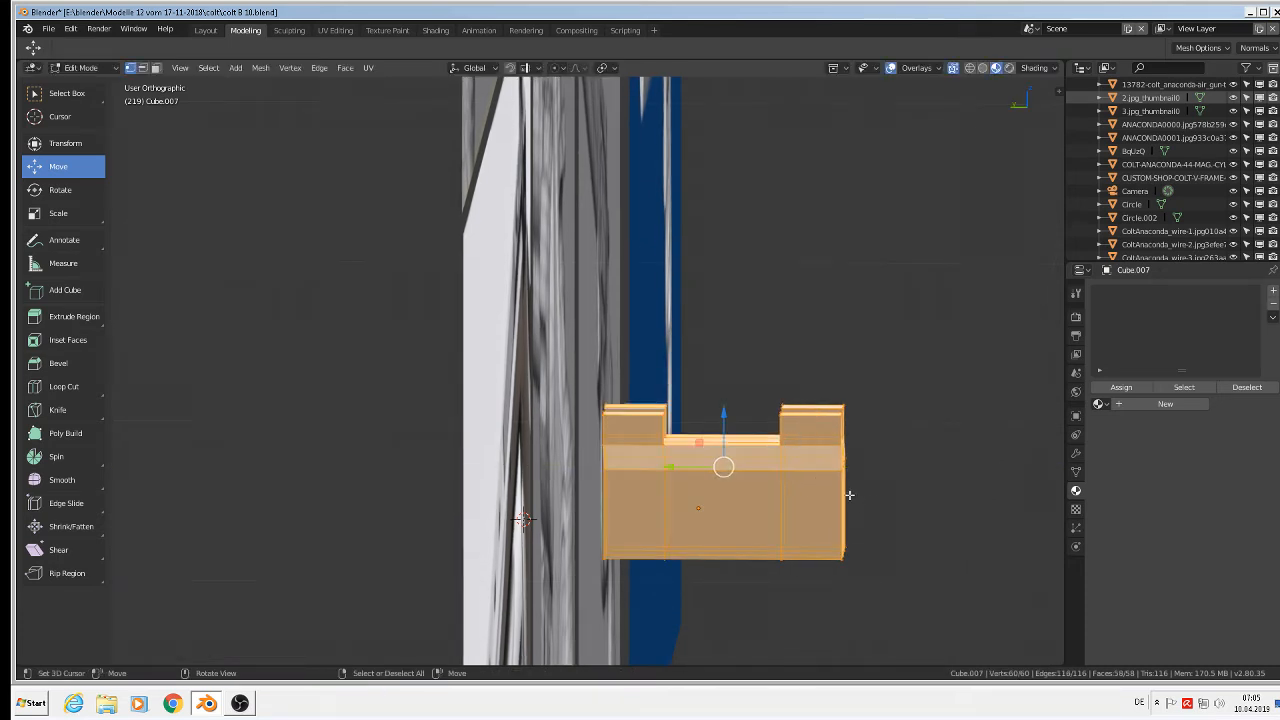
pyautogui.hotkey('alt', 'a')
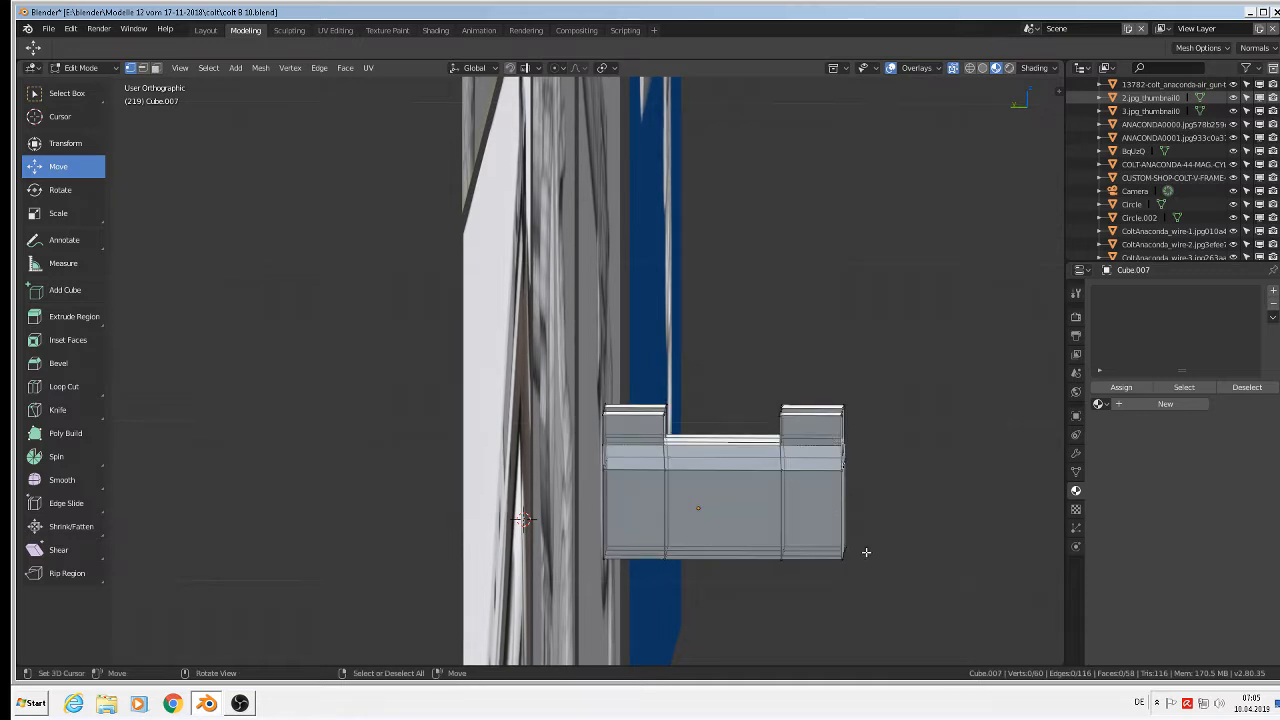
pyautogui.moveTo(857, 578); pyautogui.dragTo(816, 358)
pyautogui.moveTo(884, 590); pyautogui.dragTo(817, 371)
pyautogui.moveTo(793, 431)
pyautogui.mouseDown(button='middle')
pyautogui.moveTo(870, 430)
pyautogui.moveTo(795, 420)
pyautogui.mouseUp(button='middle')
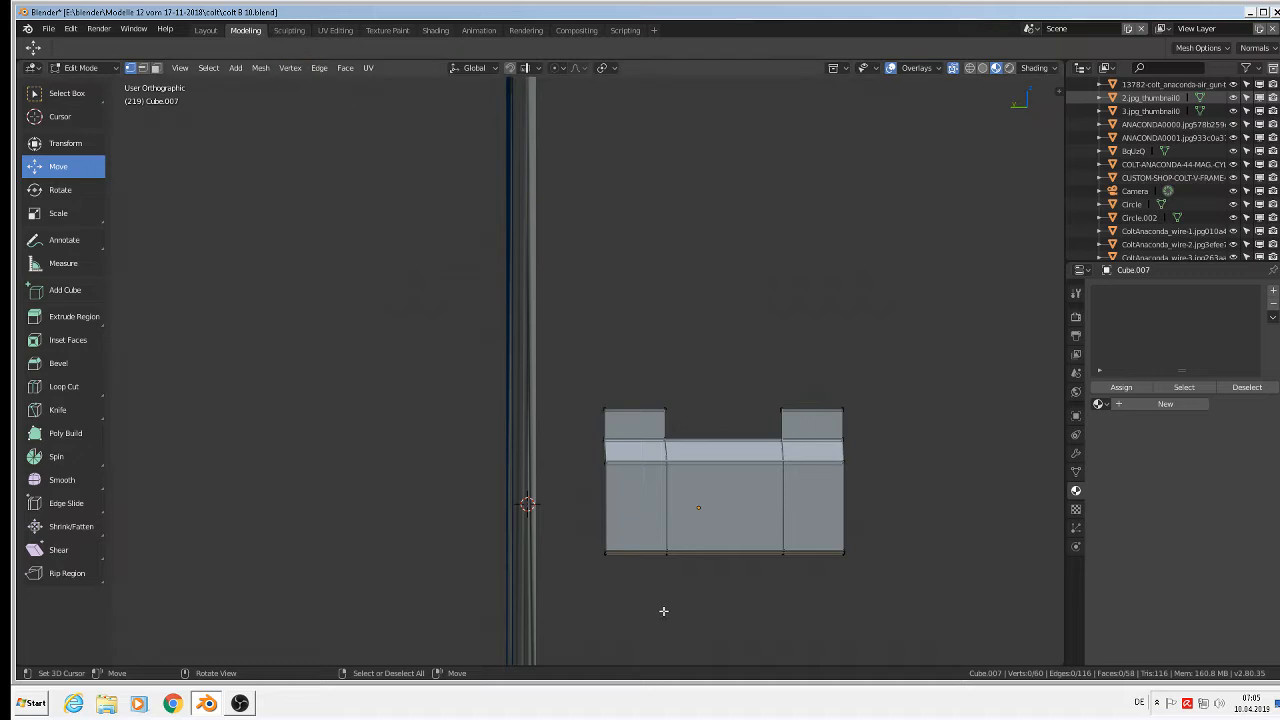
pyautogui.moveTo(632, 582); pyautogui.dragTo(561, 378)
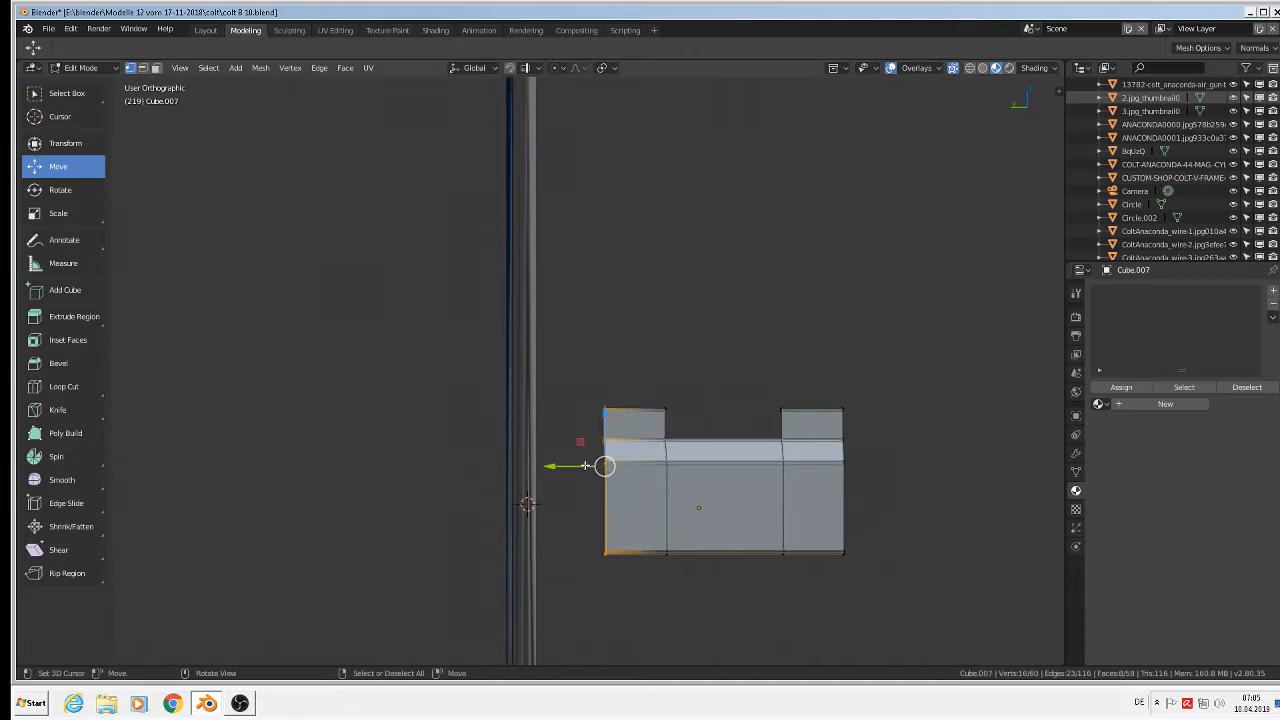
pyautogui.moveTo(585, 466)
pyautogui.mouseDown()
pyautogui.moveTo(597, 466)
pyautogui.moveTo(586, 469)
pyautogui.mouseUp()
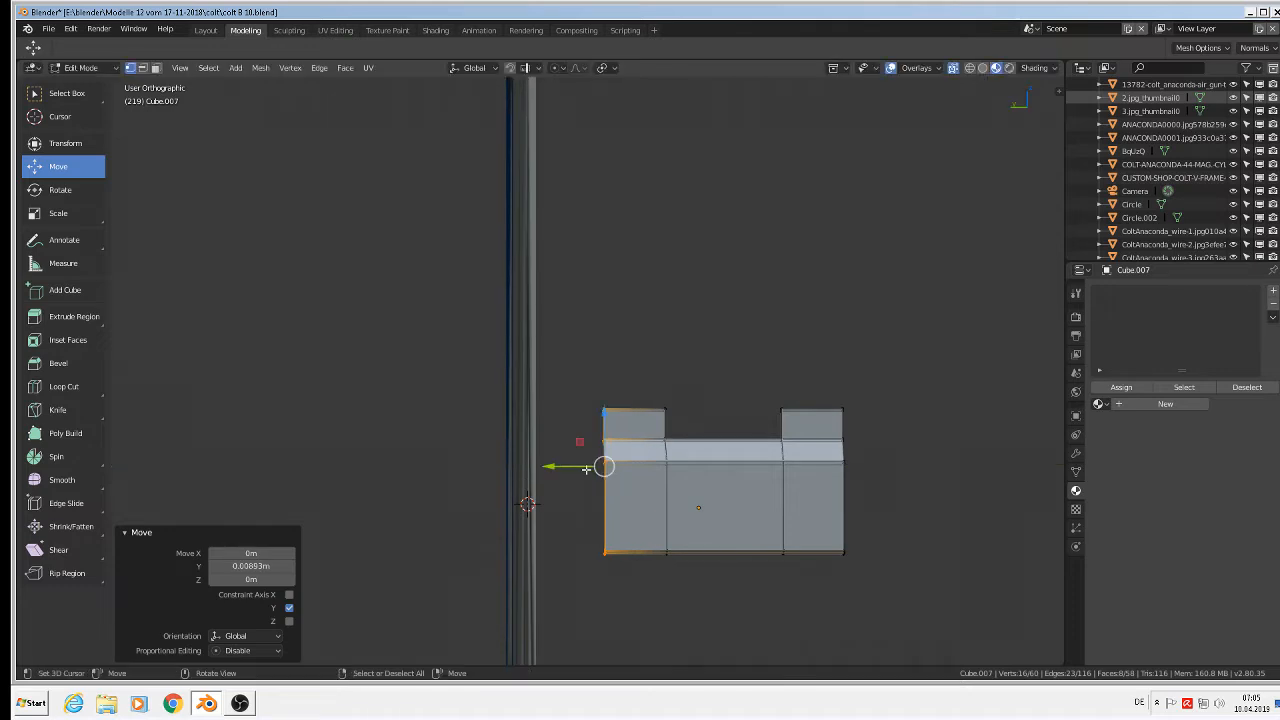
# - Clear the selection and box-select the outermost vertices at the block's opposite end
pyautogui.press('a')
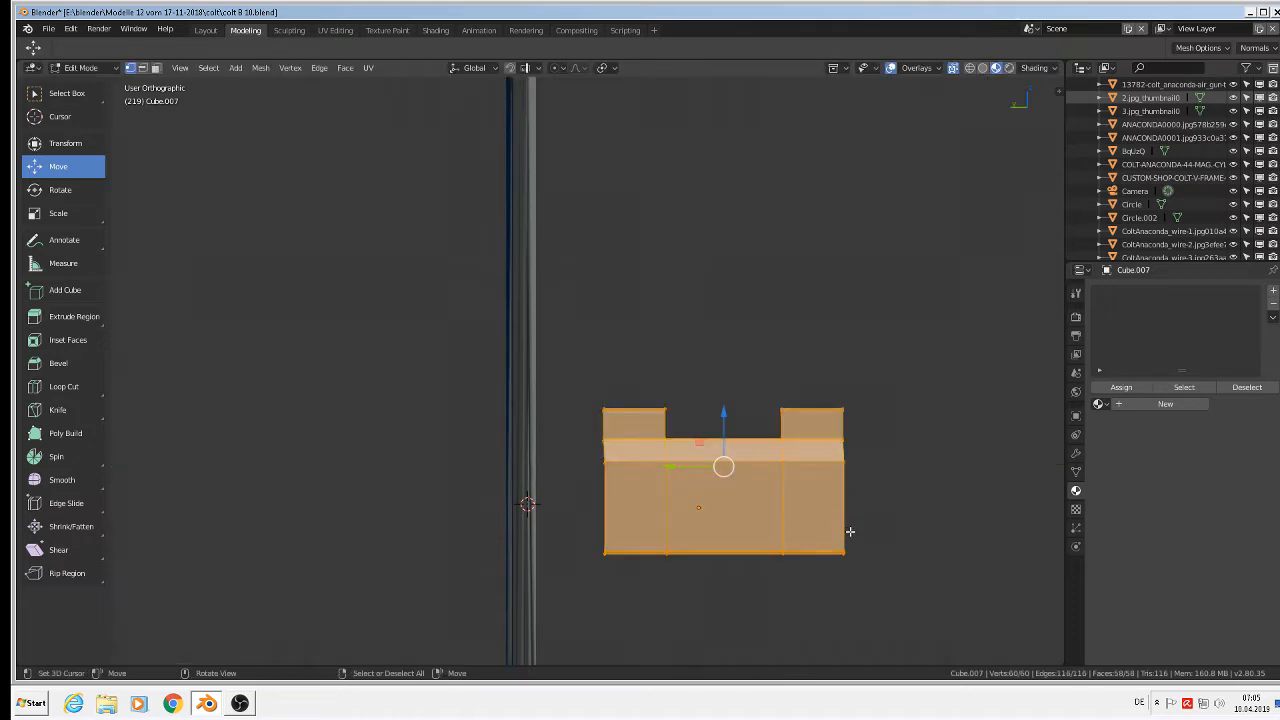
pyautogui.hotkey('alt', 'a')
pyautogui.press('b')
pyautogui.moveTo(891, 590); pyautogui.dragTo(767, 329)
pyautogui.moveTo(806, 468); pyautogui.dragTo(797, 491, button='middle')
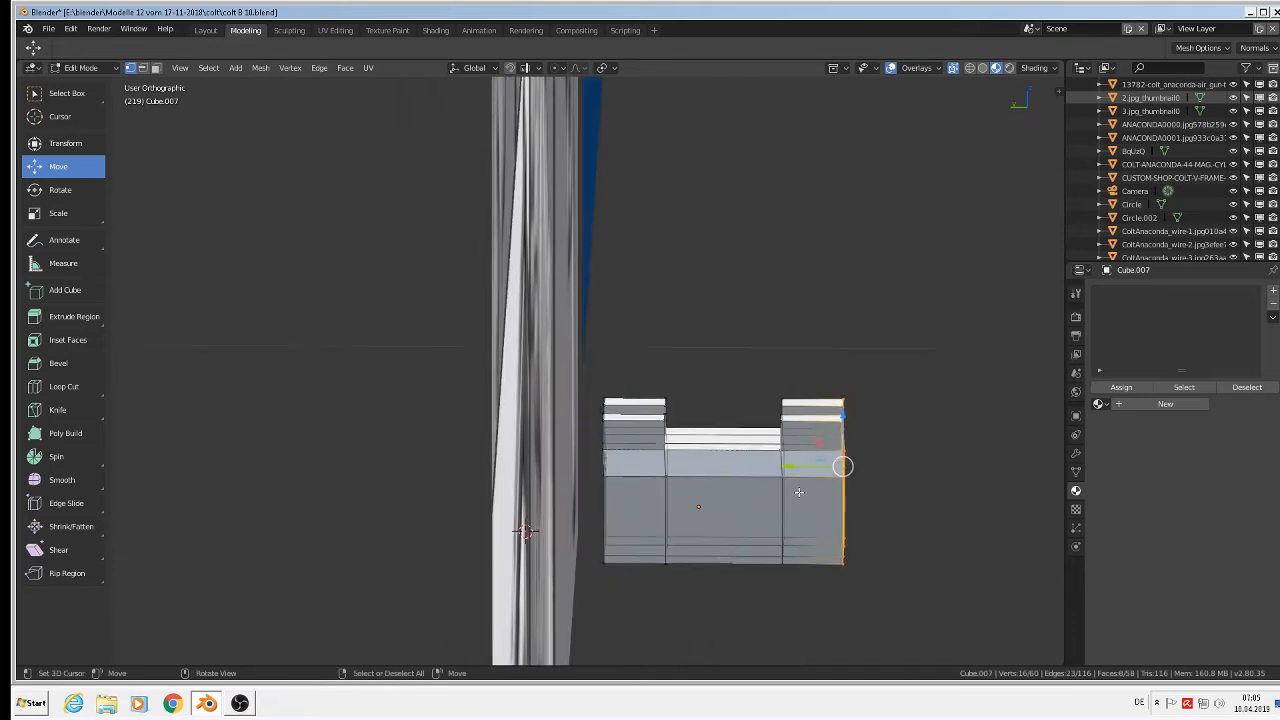
pyautogui.press('c')
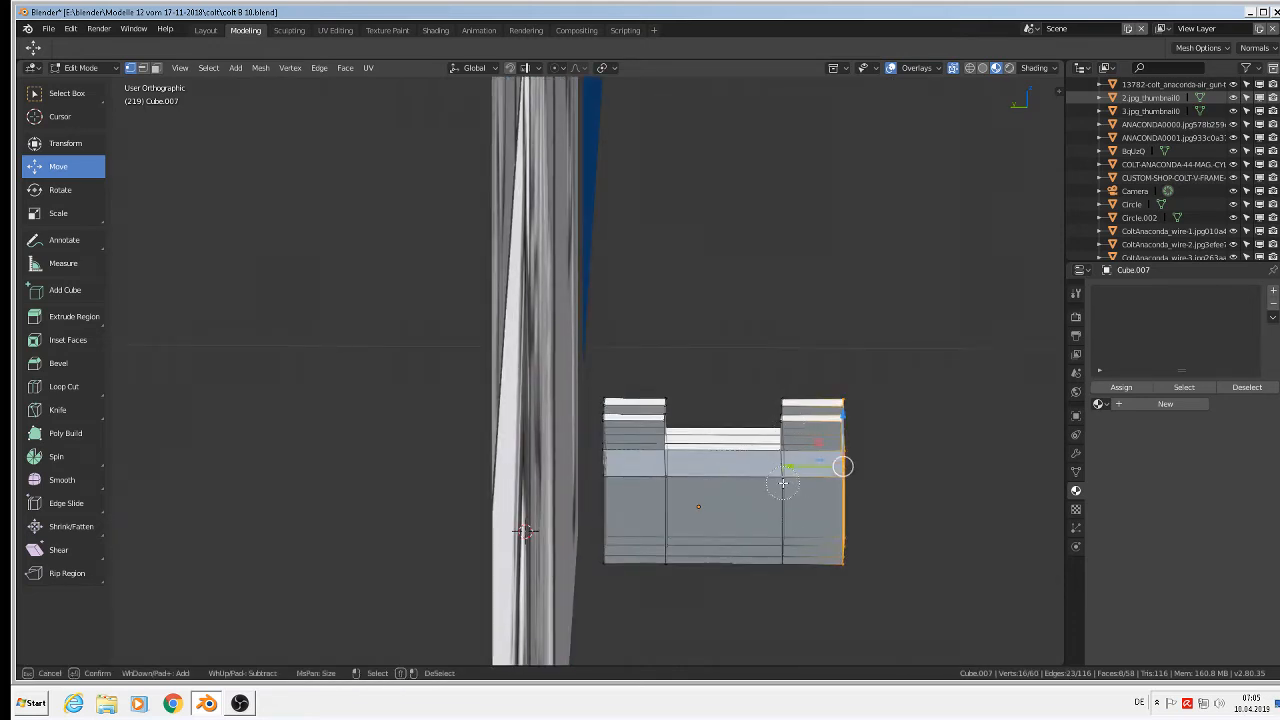
pyautogui.rightClick(782, 410)
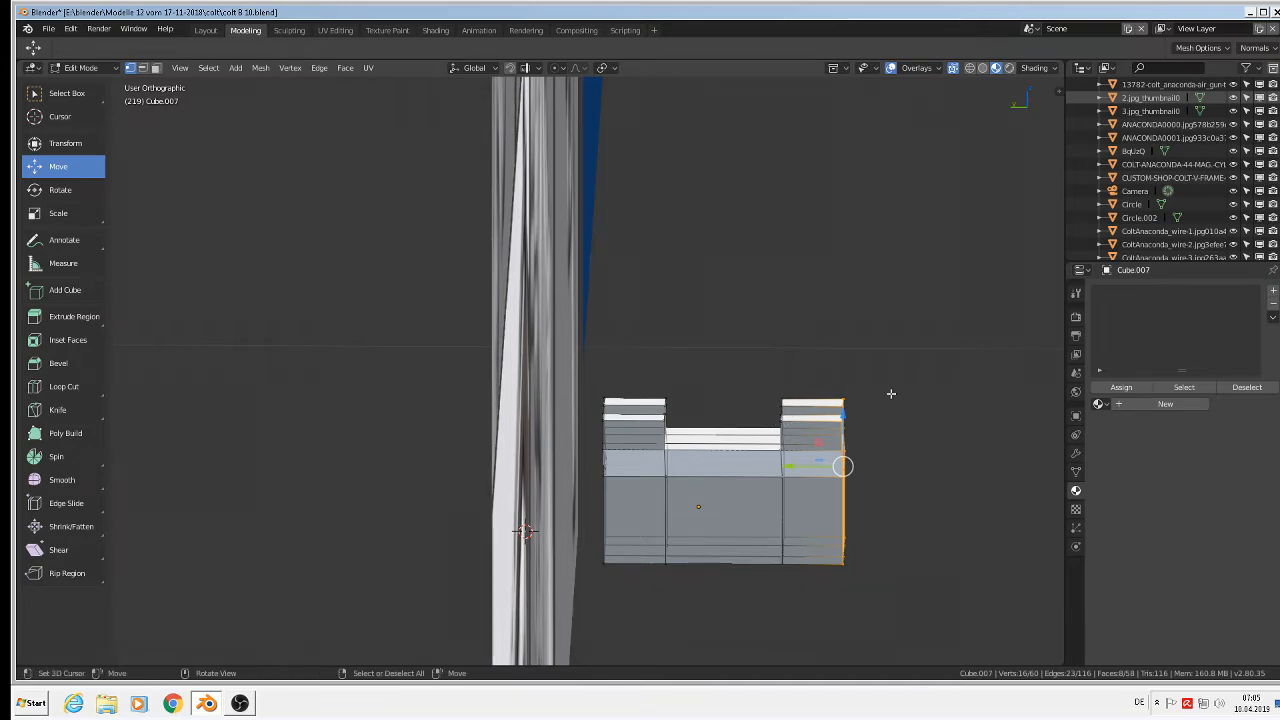
# - Bring the block into view beside the rear sight in the reference photo and turn off X-ray display
pyautogui.press('Tab')
pyautogui.moveTo(922, 540); pyautogui.dragTo(738, 468, button='middle')
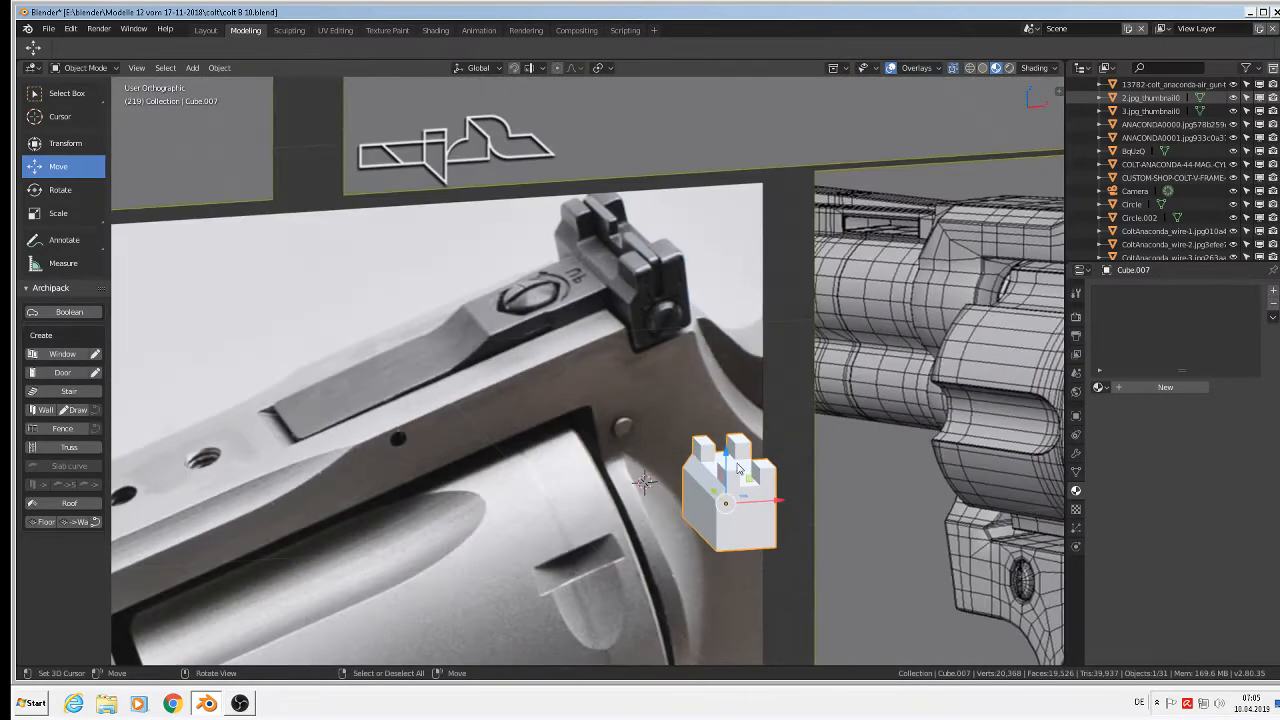
pyautogui.scroll(2, 745, 456)
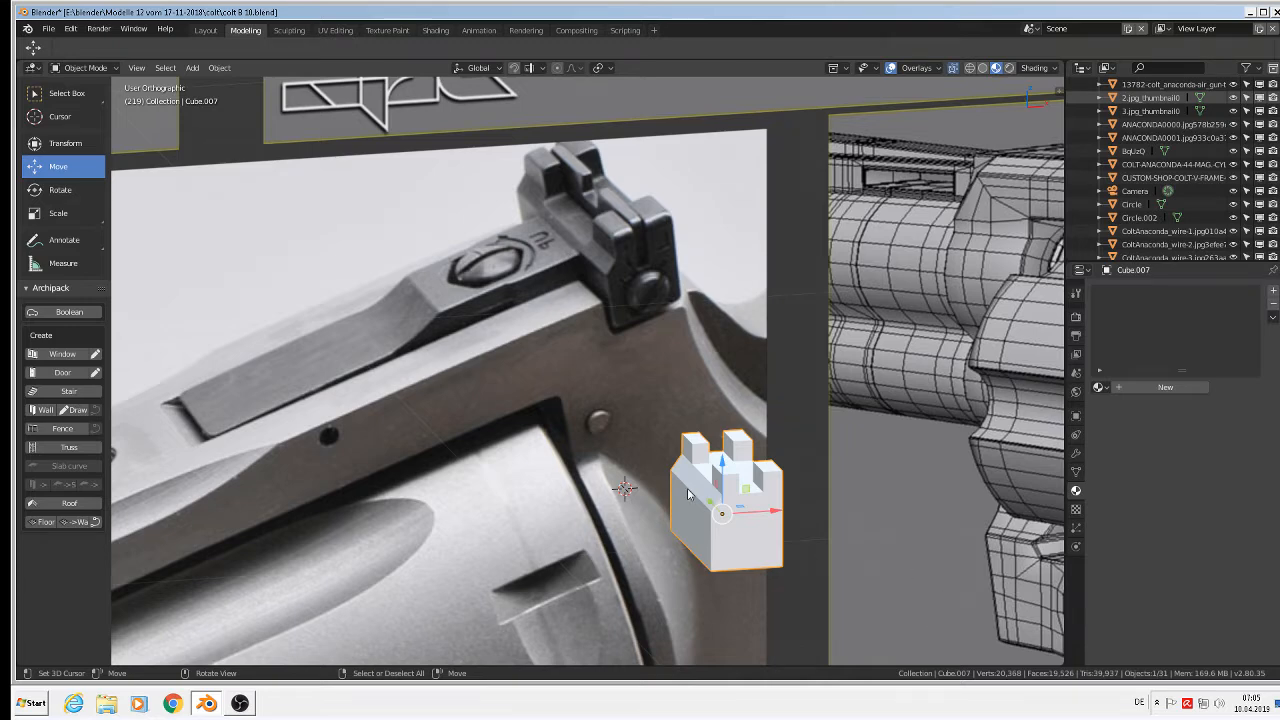
pyautogui.press('Tab')
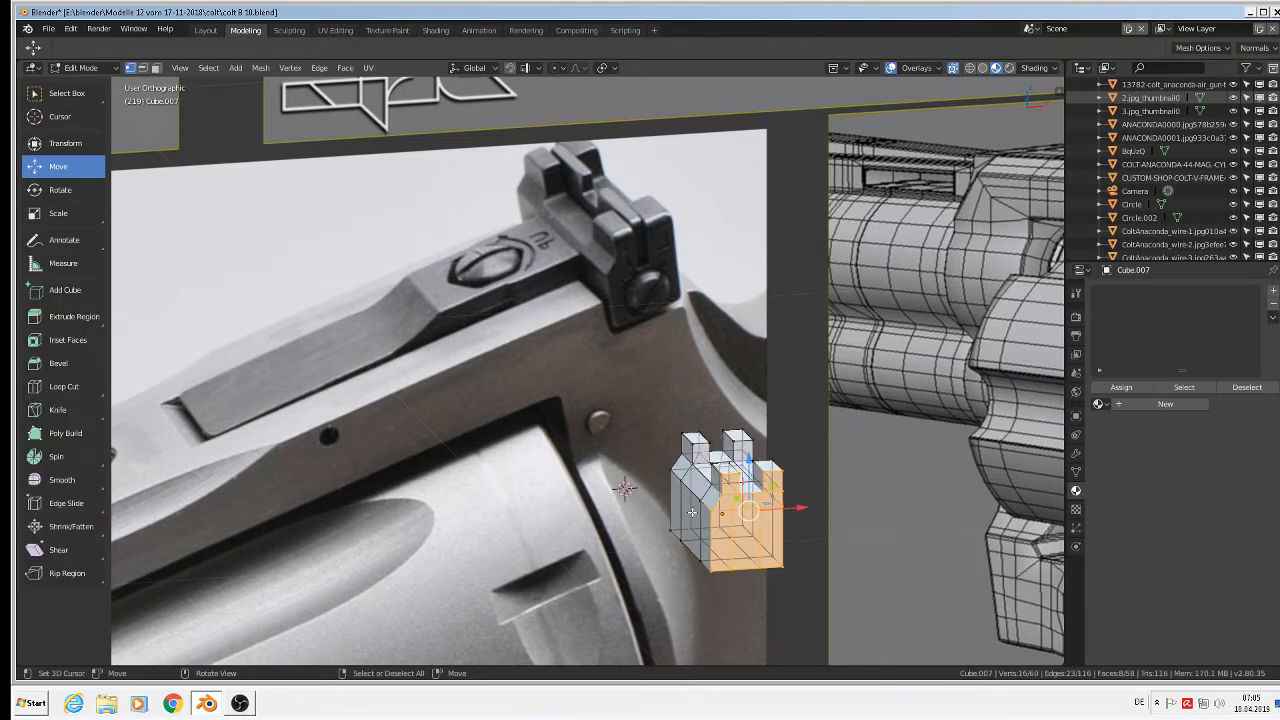
pyautogui.scroll(4, 695, 513)
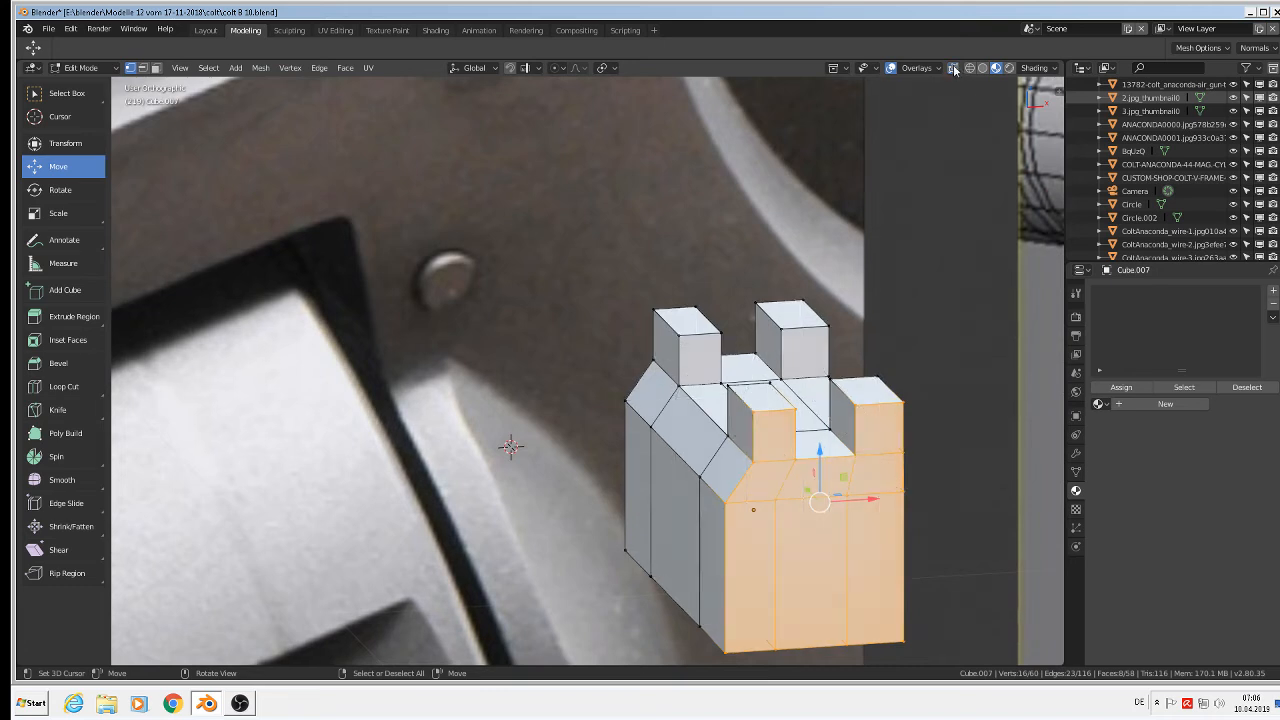
pyautogui.click(955, 70)
# - Add one horizontal loop cut around the block's lower body and slide it upward to a factor of about -0.42
pyautogui.hotkey('ctrl', 'r')
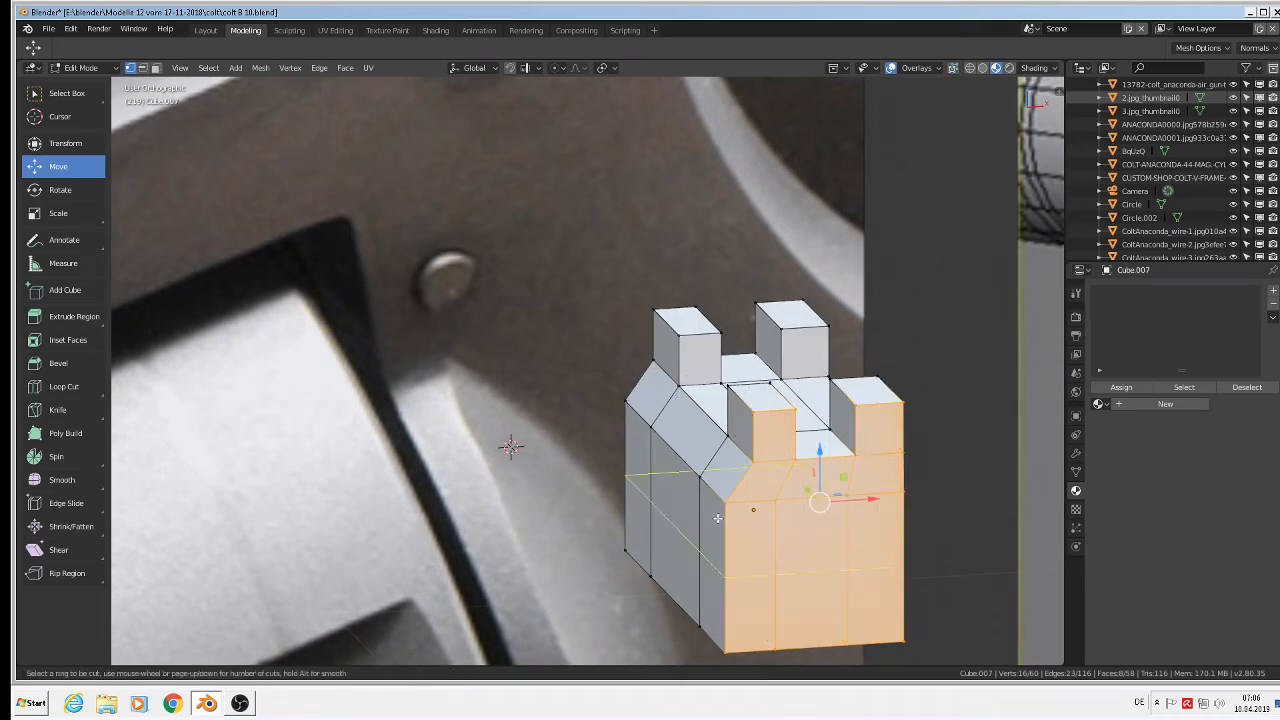
pyautogui.click(722, 505)
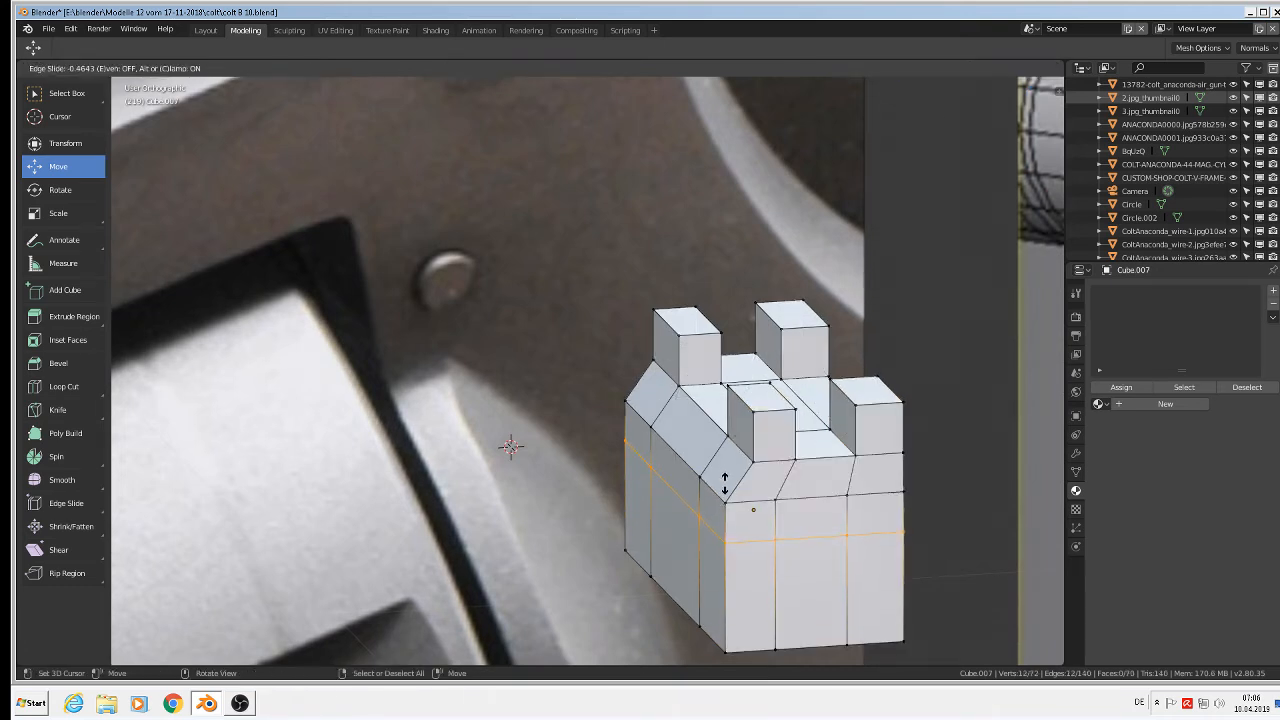
pyautogui.click(721, 488)
# - Select the two stacked middle faces on the block's negative-X side and extrude them about 0.363 m along negative X into a long bar
pyautogui.scroll(-7, 715, 489)
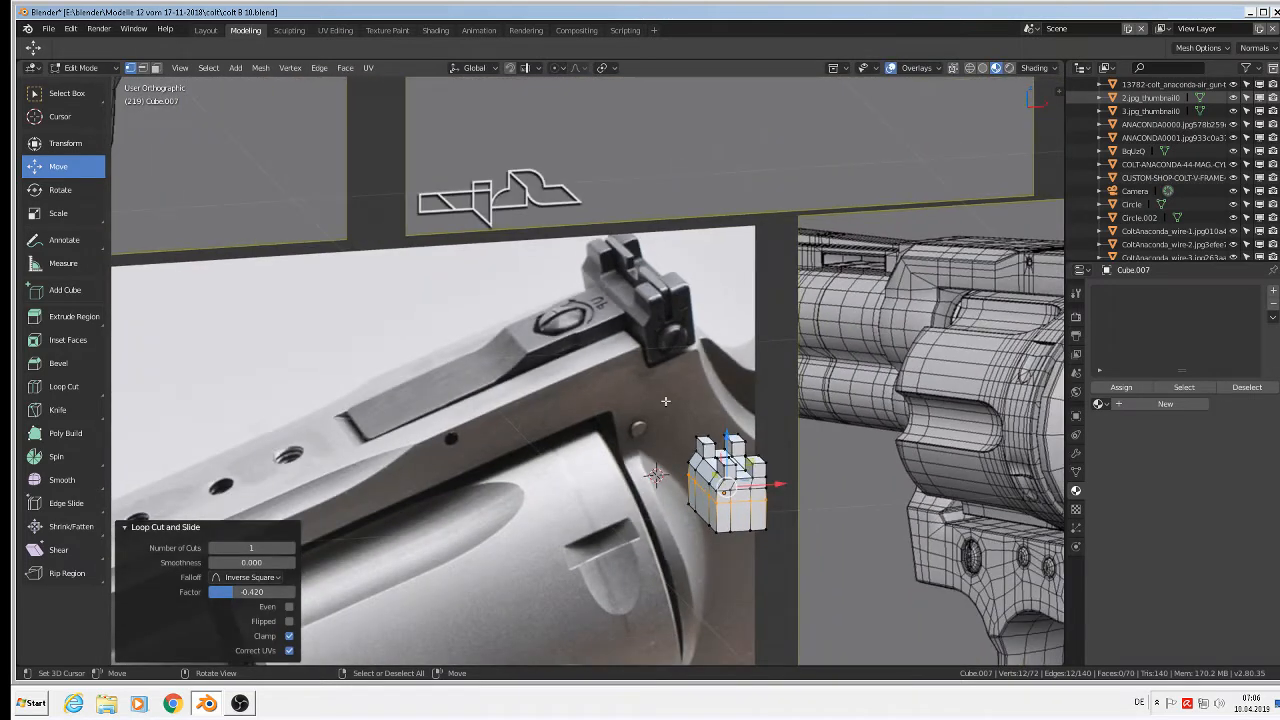
pyautogui.click(156, 68)
pyautogui.click(703, 484)
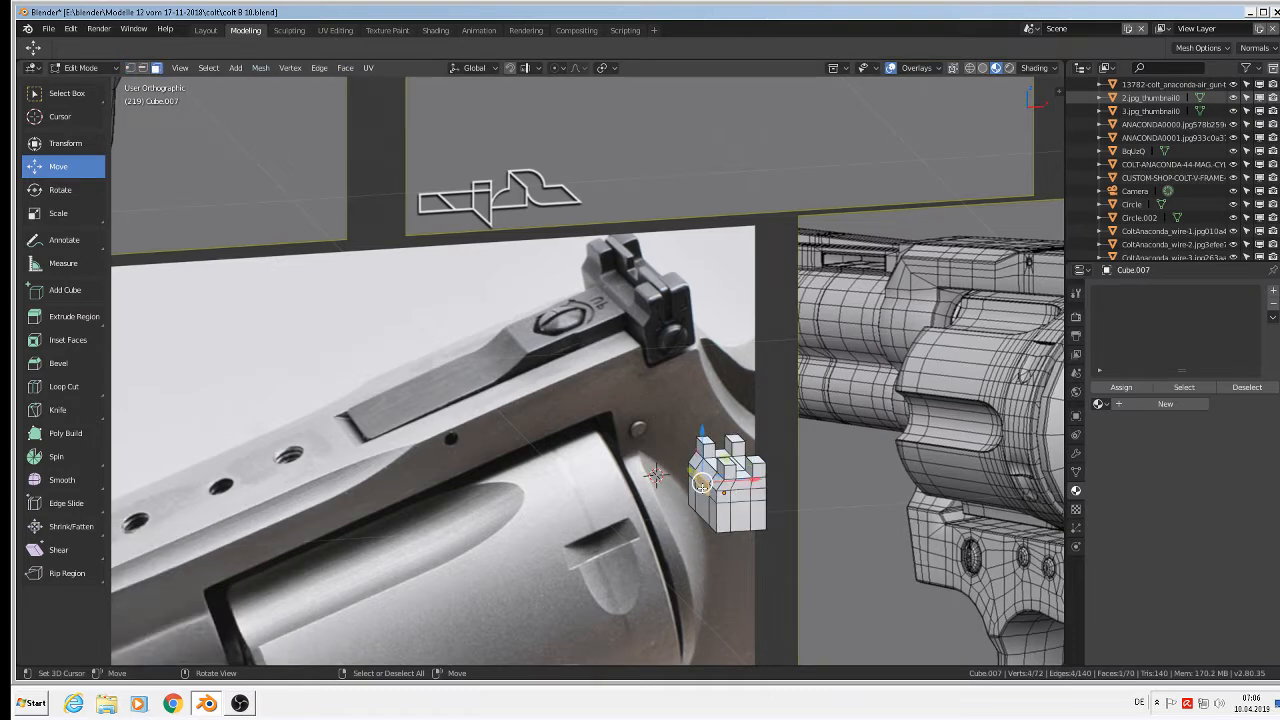
pyautogui.keyDown('shift'); pyautogui.rightClick(702, 504); pyautogui.keyUp('shift')
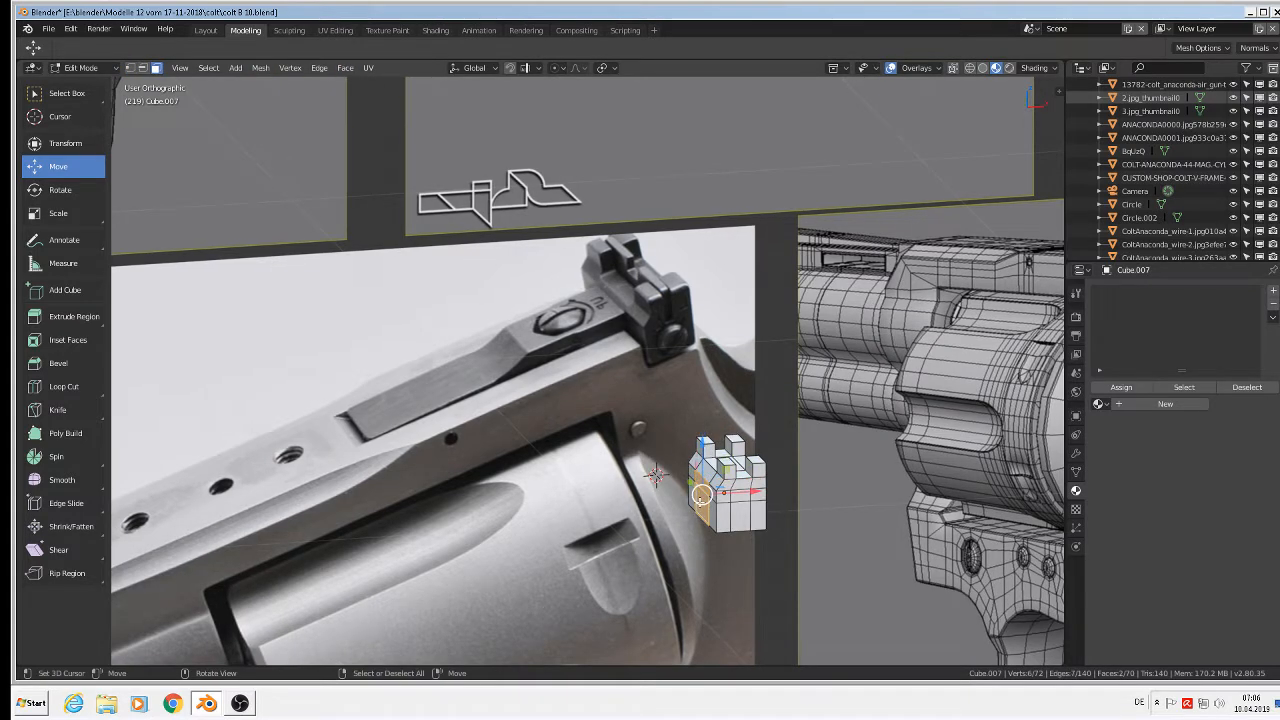
pyautogui.press('e')
pyautogui.rightClick(700, 501)
pyautogui.moveTo(755, 491); pyautogui.dragTo(527, 505)
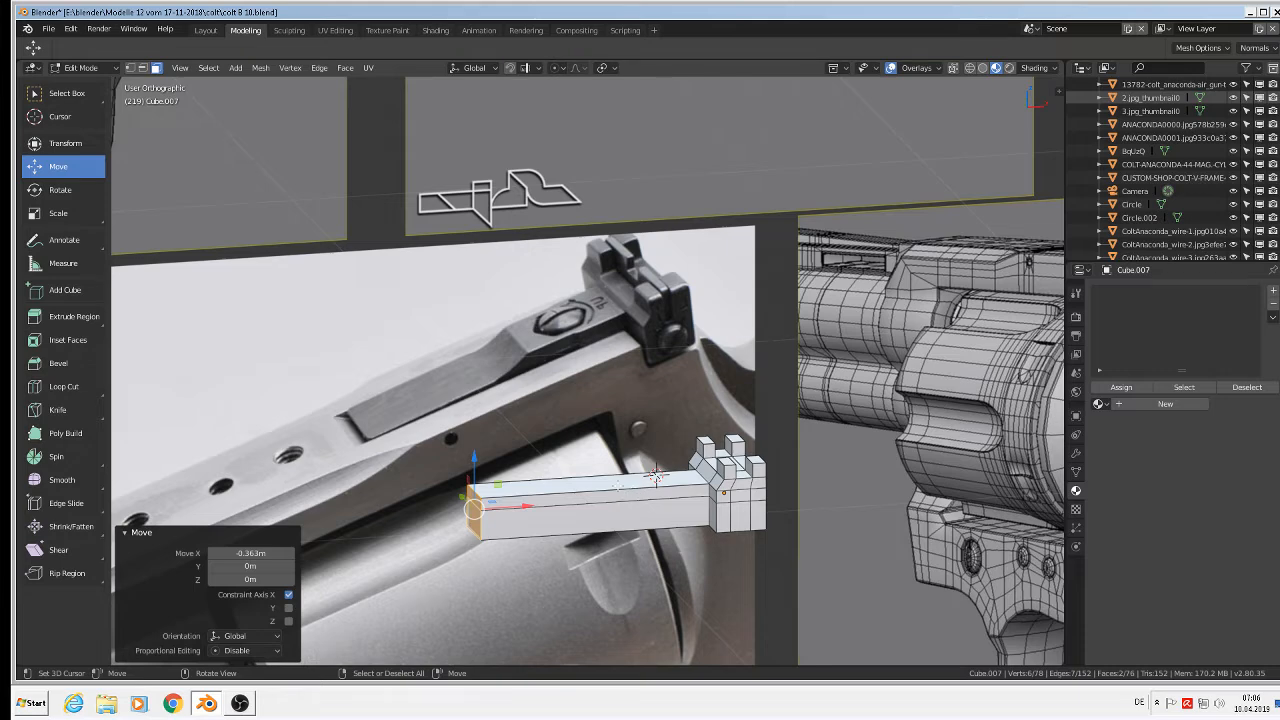
# - Add one loop cut across the long bar and slide it toward the post block to a factor of about 0.267
pyautogui.press('ctrl')
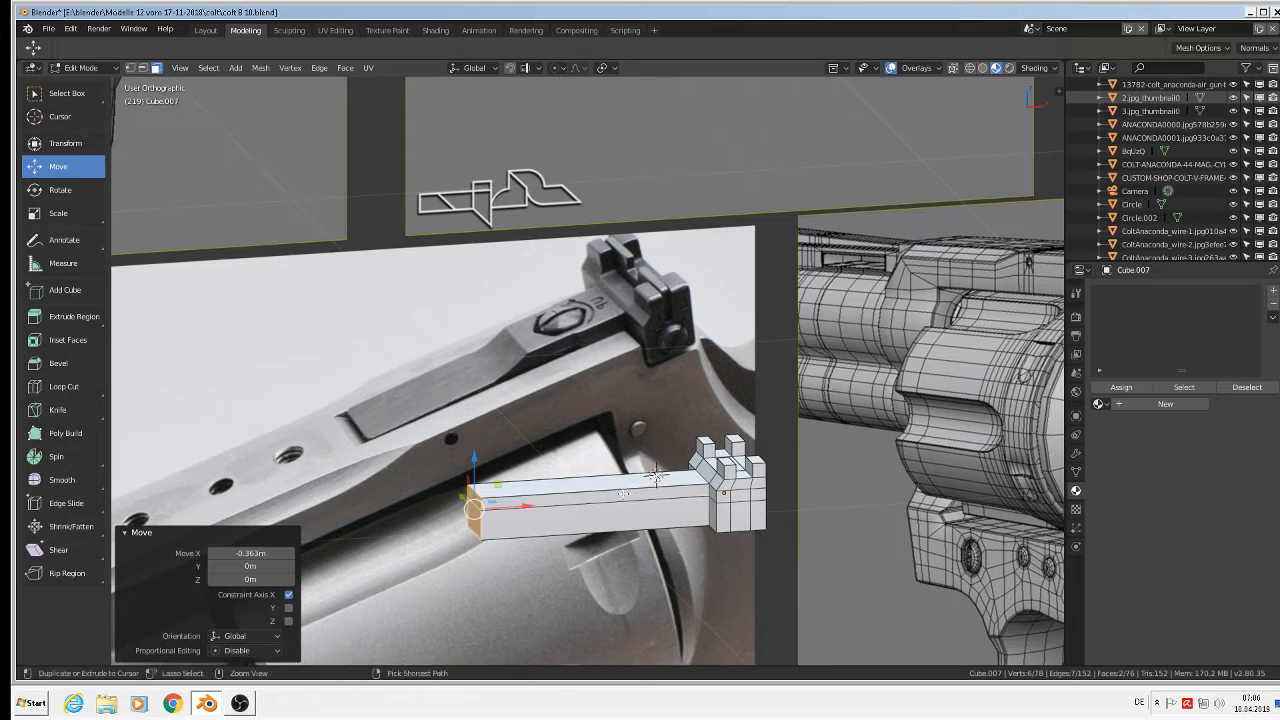
pyautogui.hotkey('ctrl', 'r')
pyautogui.click(624, 495)
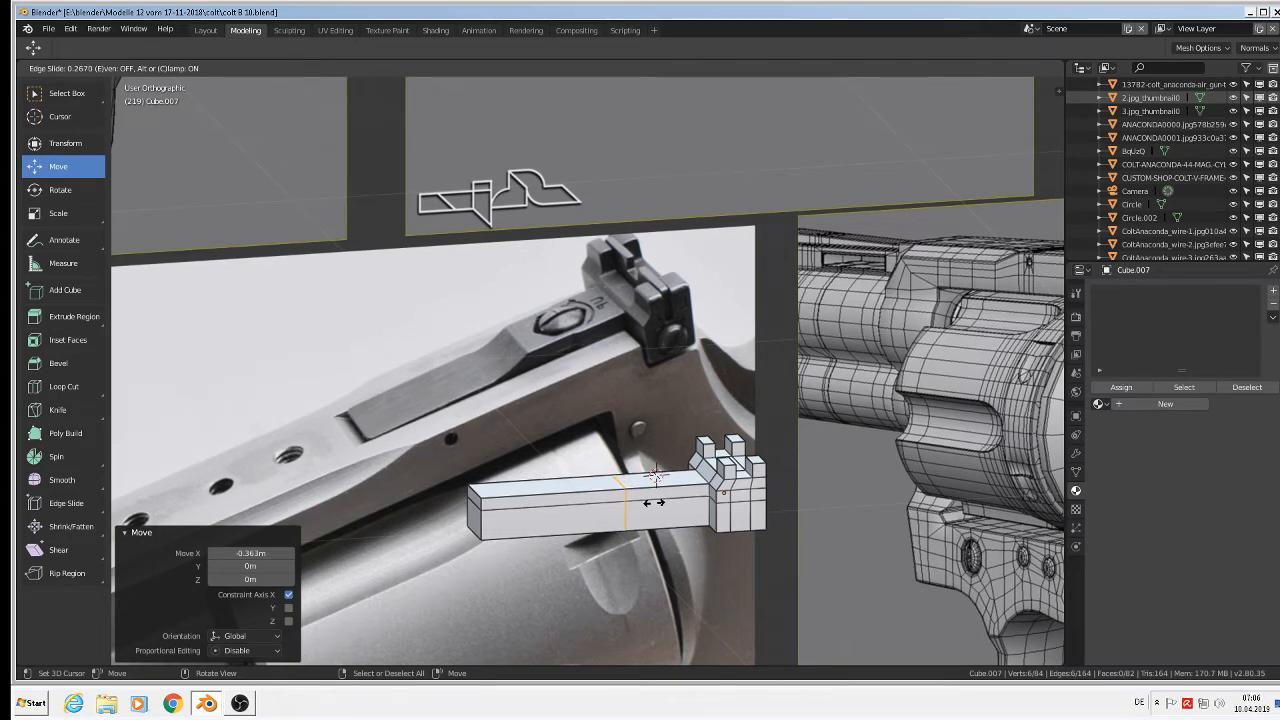
pyautogui.click(654, 502)
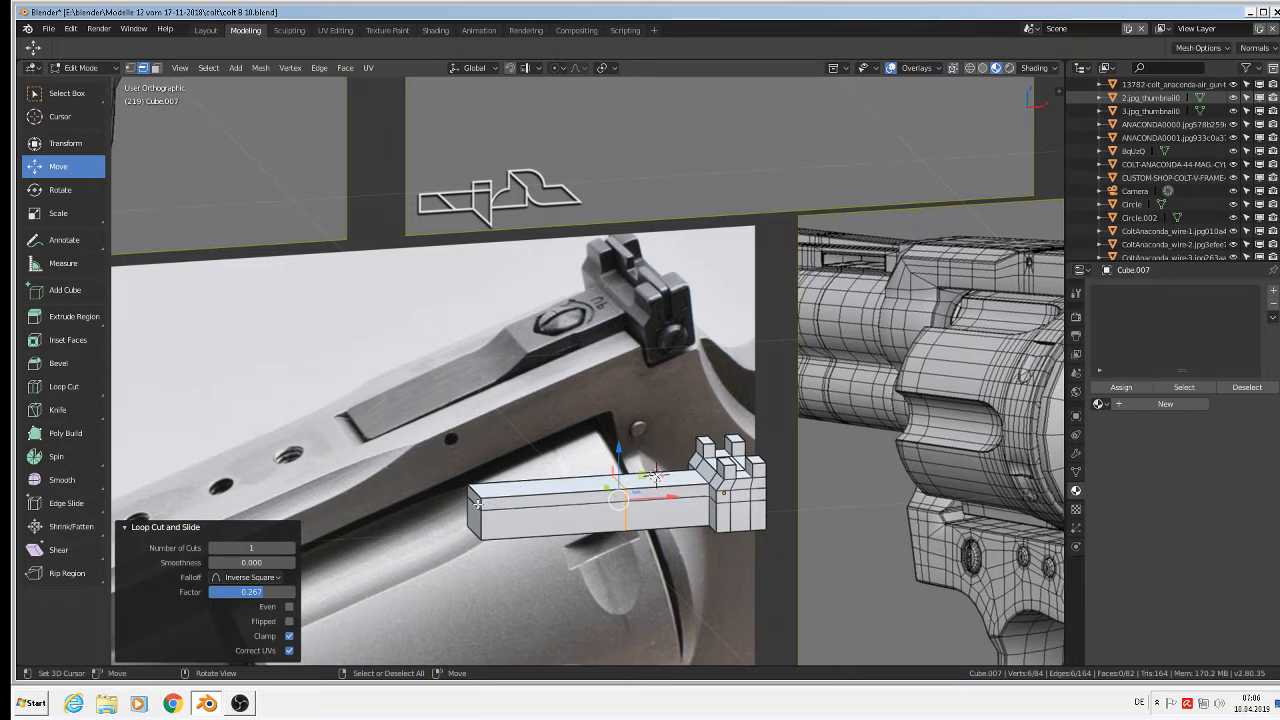
# - Delete the two upper corner vertices at the bar's free end to lower that section
pyautogui.click(118, 68)
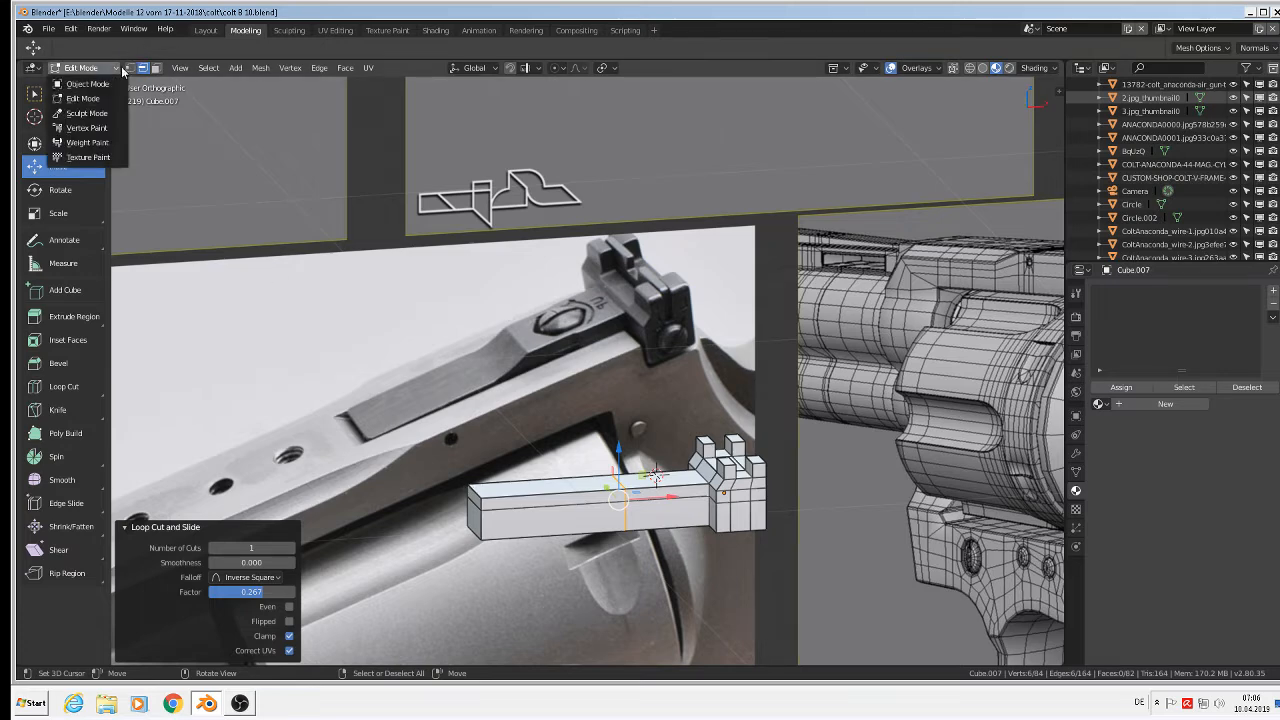
pyautogui.click(470, 485)
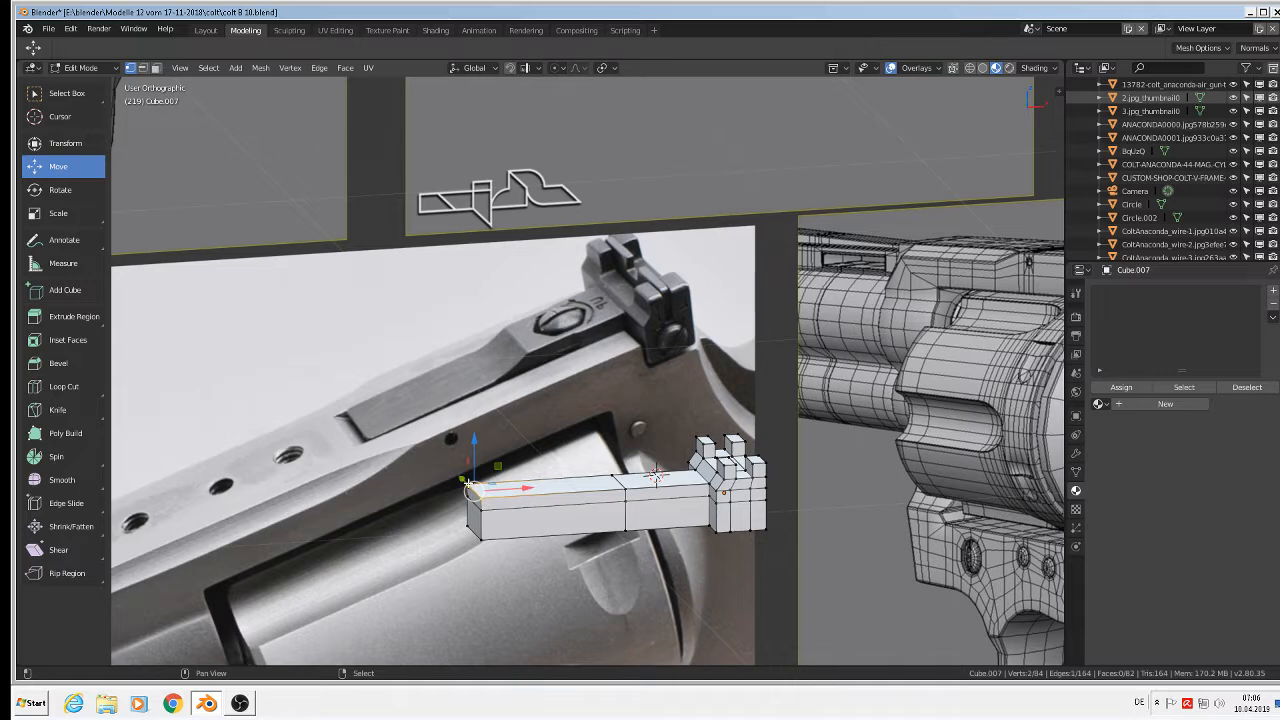
pyautogui.press('x')
pyautogui.click(470, 487)
pyautogui.scroll(2, 520, 494)
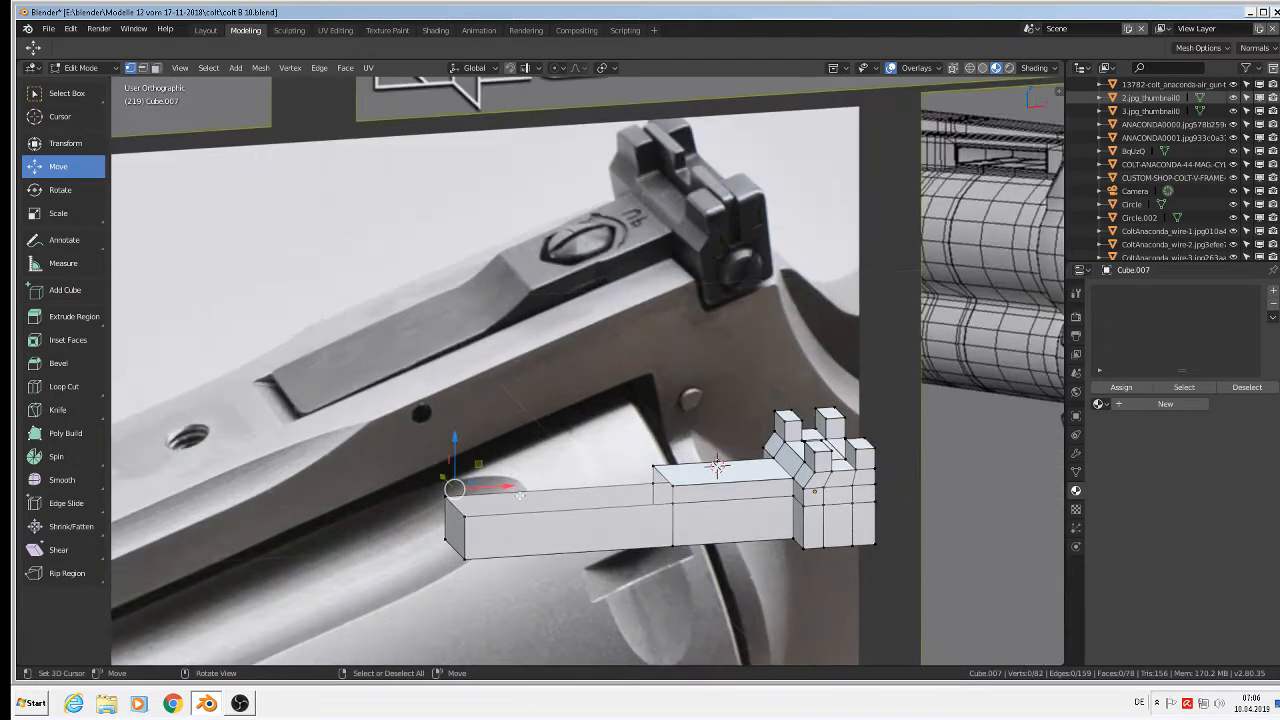
# - Fill the vertical step face and the open top face of the lowered bar section, and return to Object Mode
pyautogui.keyDown('alt'); pyautogui.click(600, 493); pyautogui.keyUp('alt')
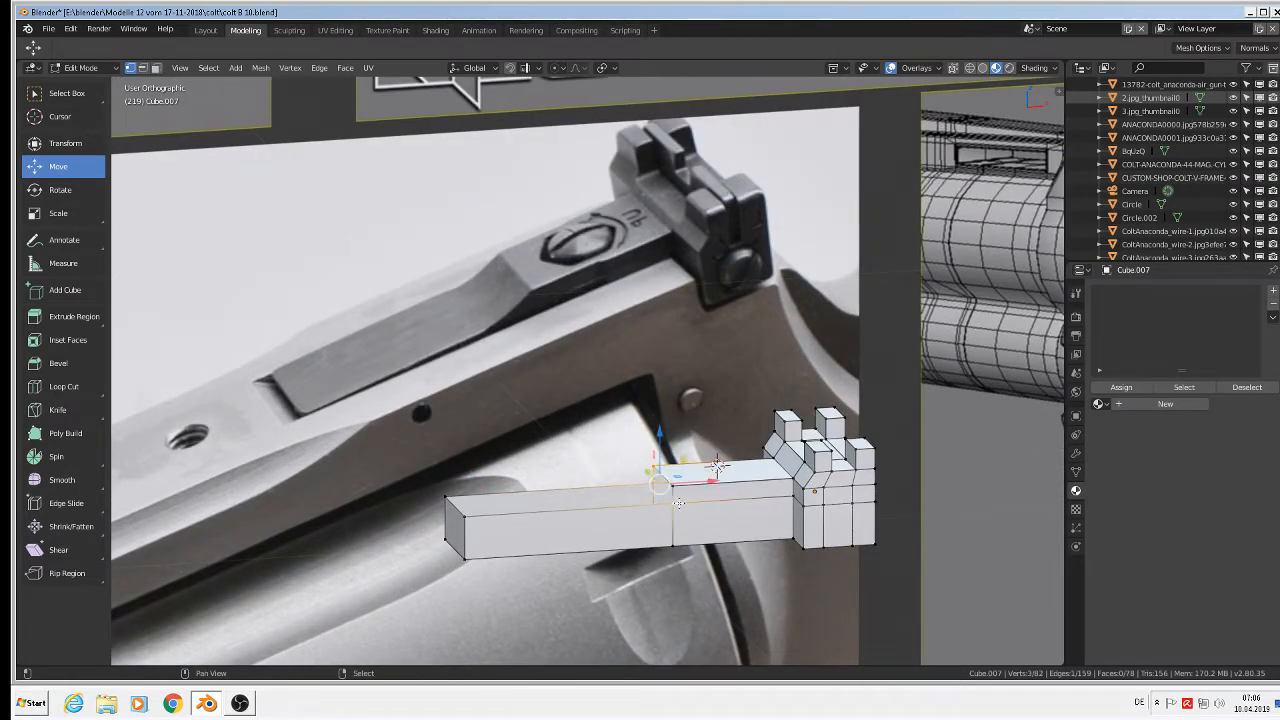
pyautogui.press('f')
pyautogui.rightClick(652, 484)
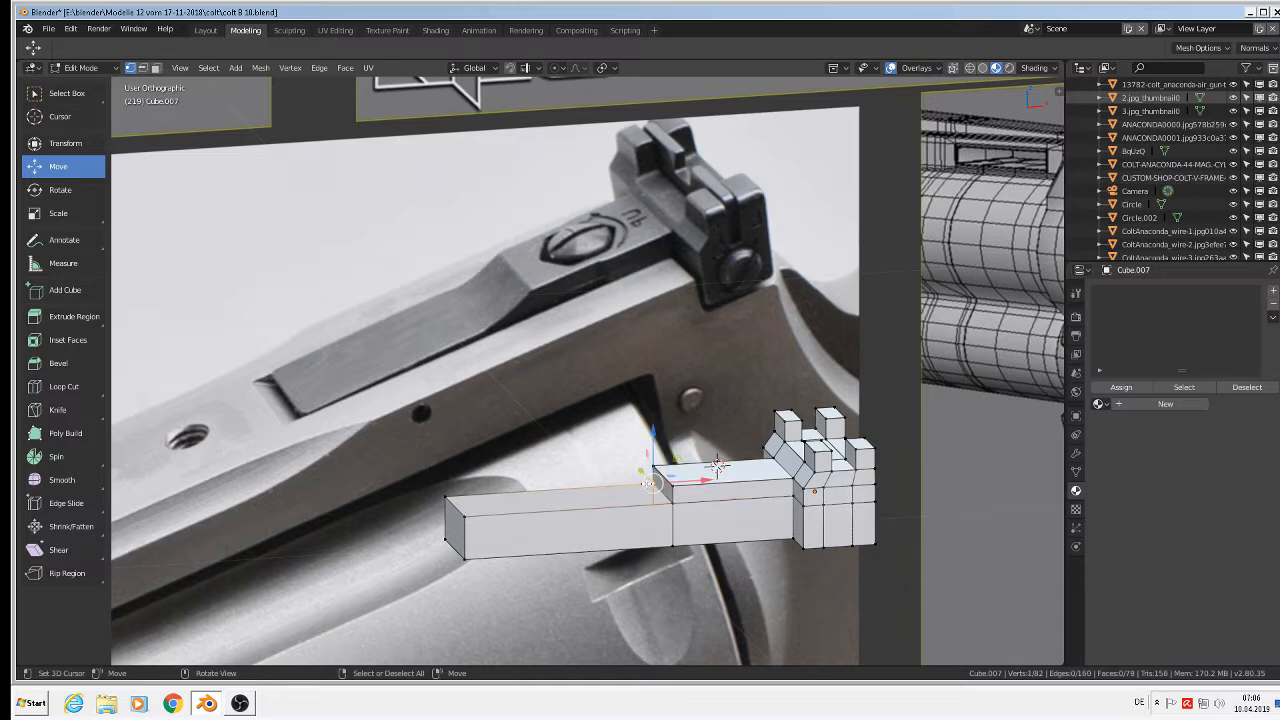
pyautogui.keyDown('shift'); pyautogui.rightClick(468, 511); pyautogui.keyUp('shift')
pyautogui.keyDown('shift'); pyautogui.rightClick(452, 494); pyautogui.keyUp('shift')
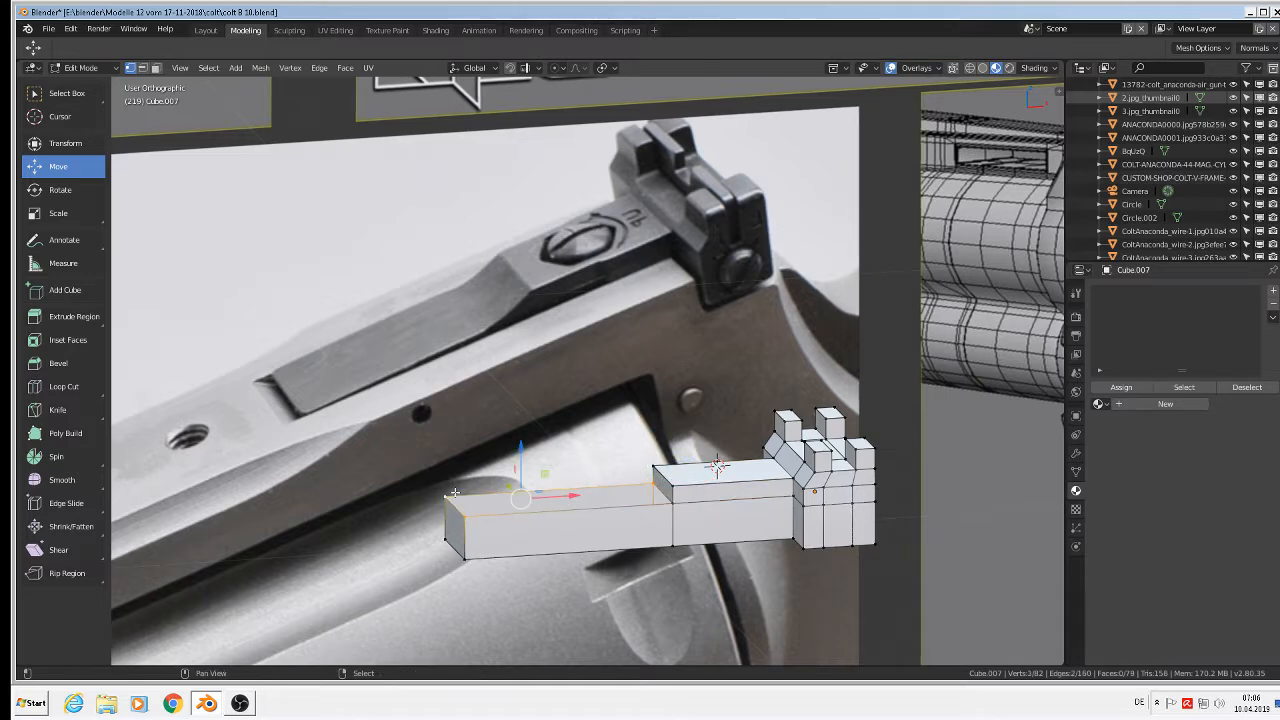
pyautogui.keyDown('shift'); pyautogui.rightClick(667, 508); pyautogui.keyUp('shift')
pyautogui.press('f')
pyautogui.press('Tab')
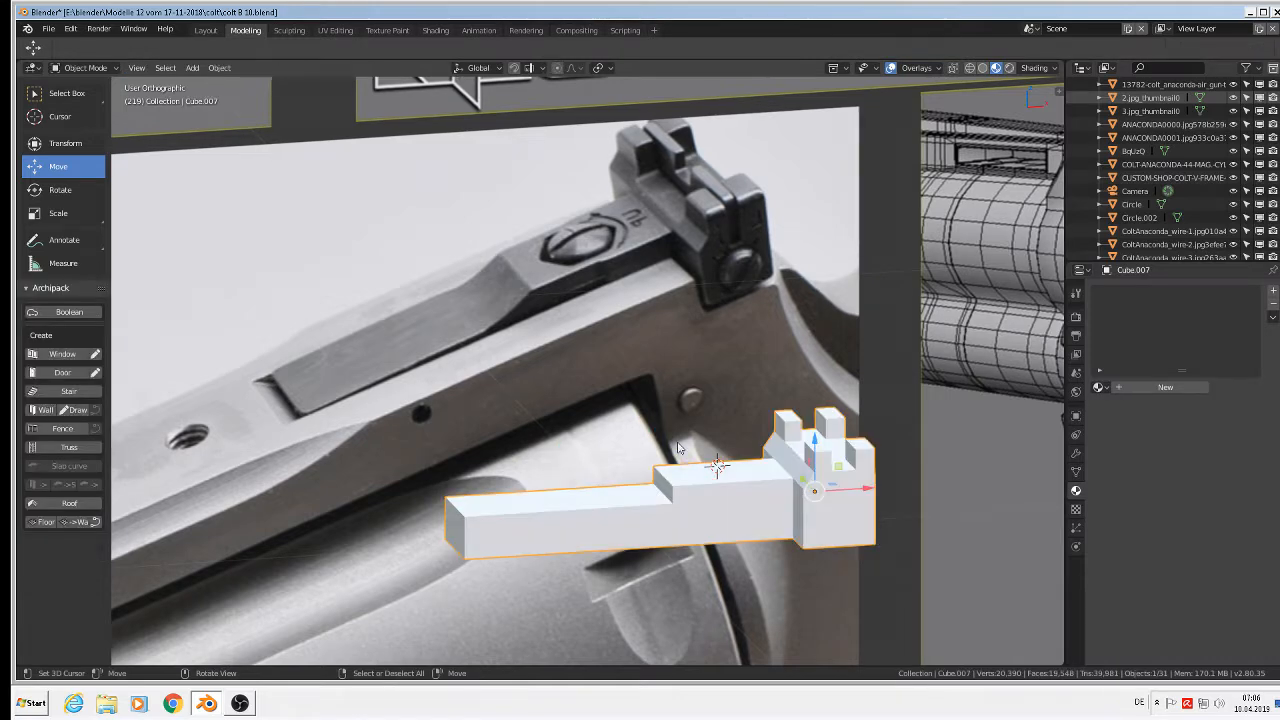
pyautogui.scroll(-5, 680, 470)
pyautogui.scroll(2, 680, 448)
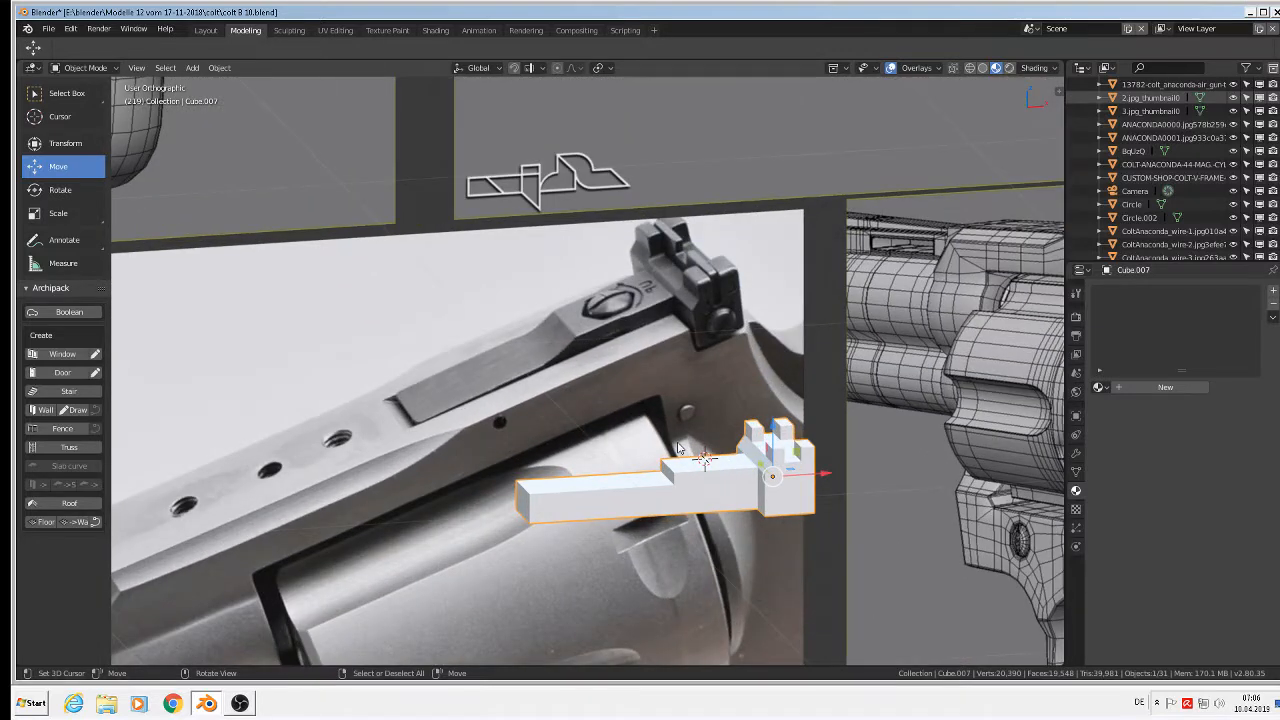
pyautogui.keyDown('shift'); pyautogui.moveTo(684, 401); pyautogui.dragTo(598, 416, button='middle'); pyautogui.keyUp('shift')
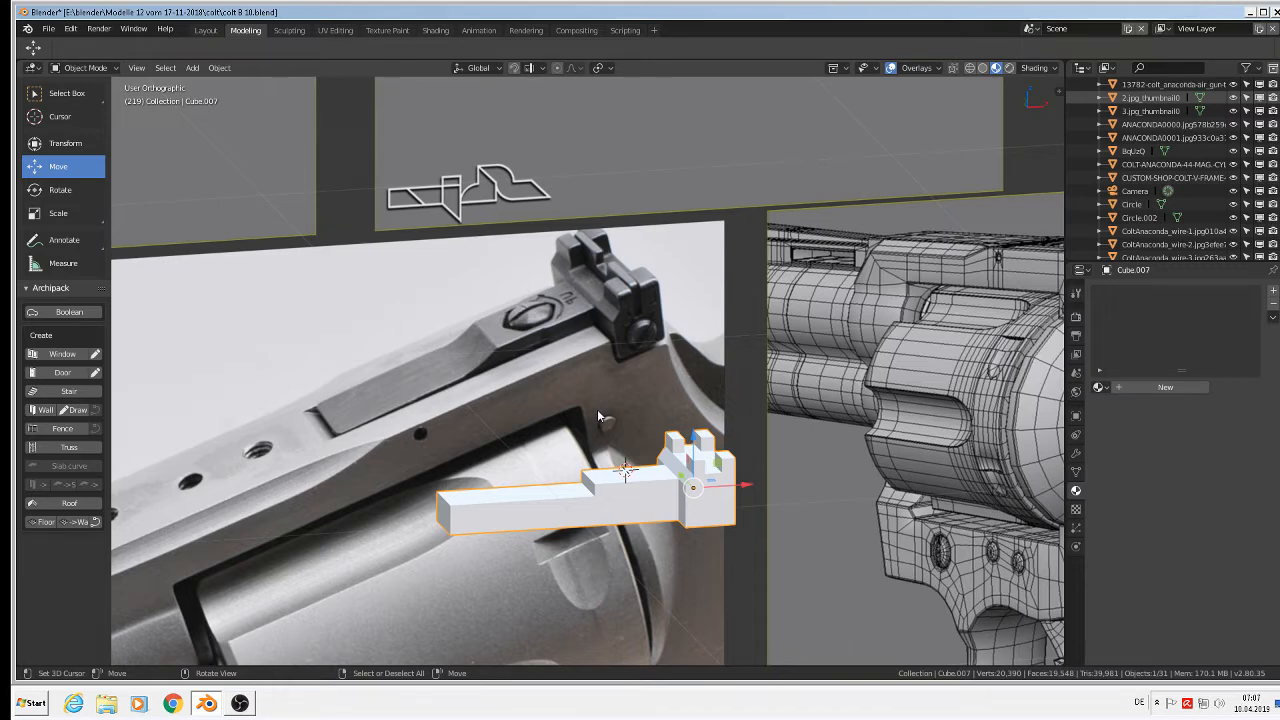
pyautogui.scroll(3, 664, 398)
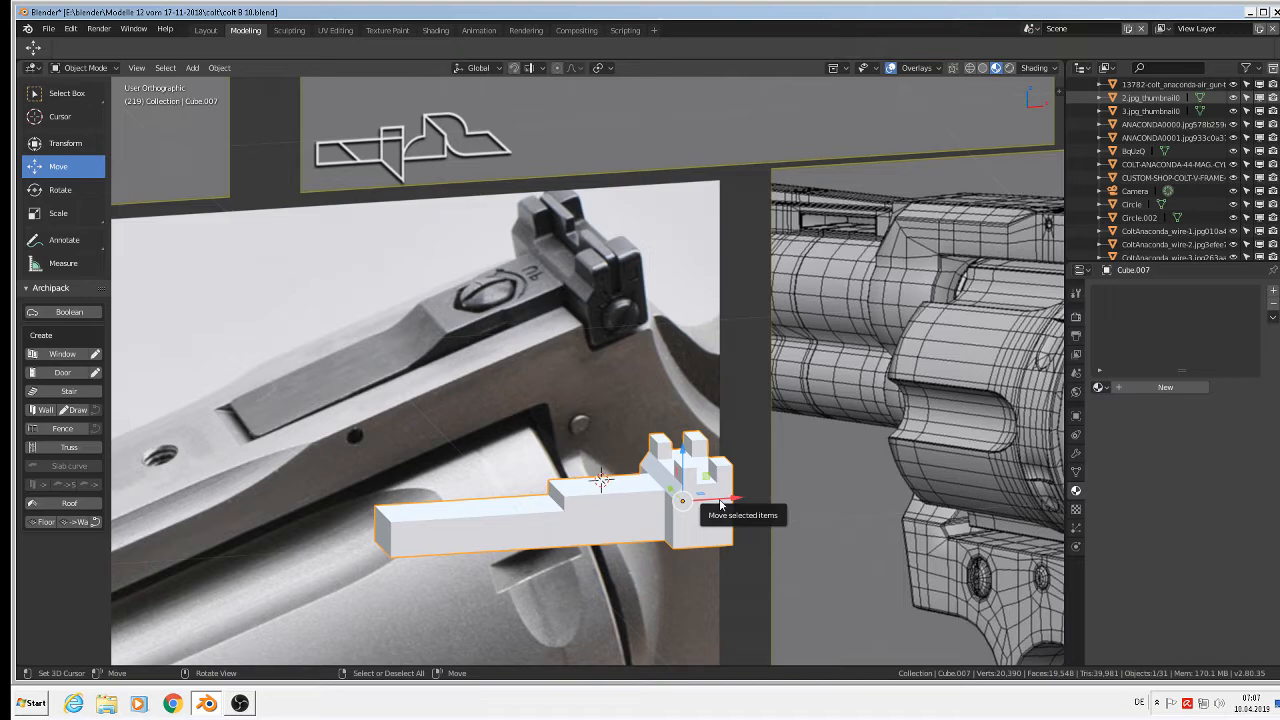
# - Add the four posts' top faces to the selected top of the lowered bar section and bevel them by about 0.060 with 3 segments
pyautogui.scroll(4, 720, 505)
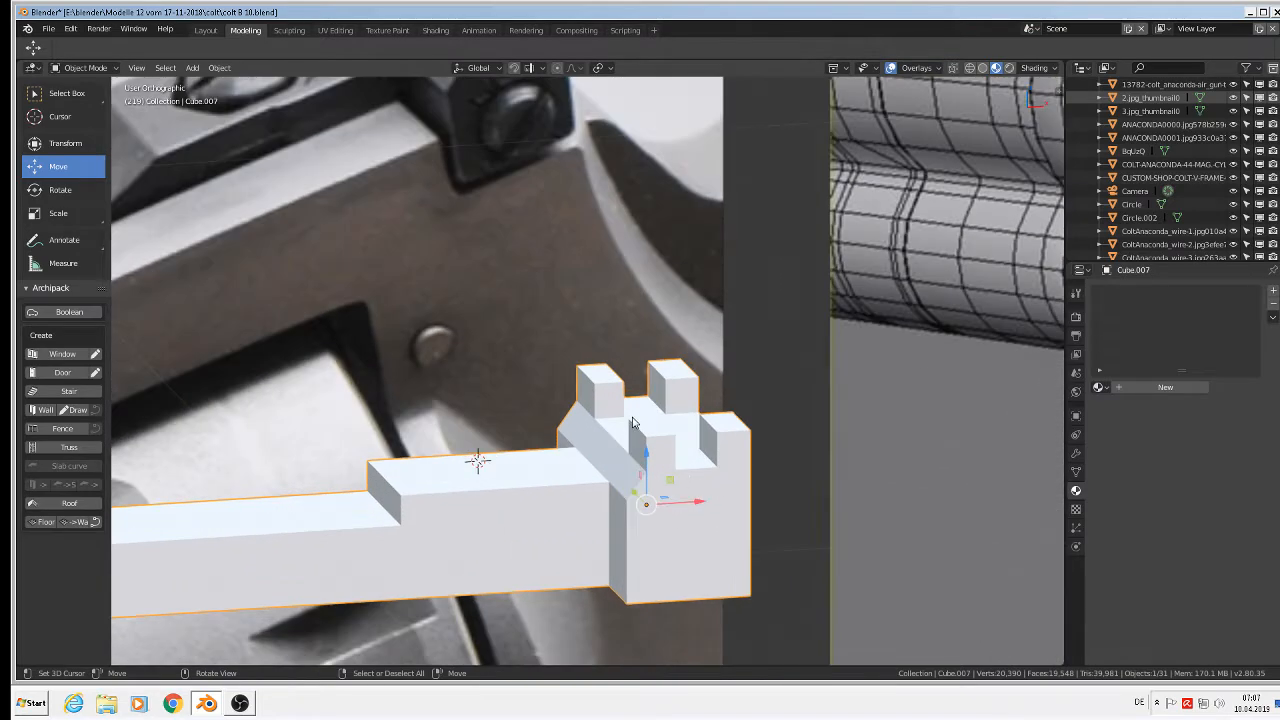
pyautogui.scroll(3, 632, 422)
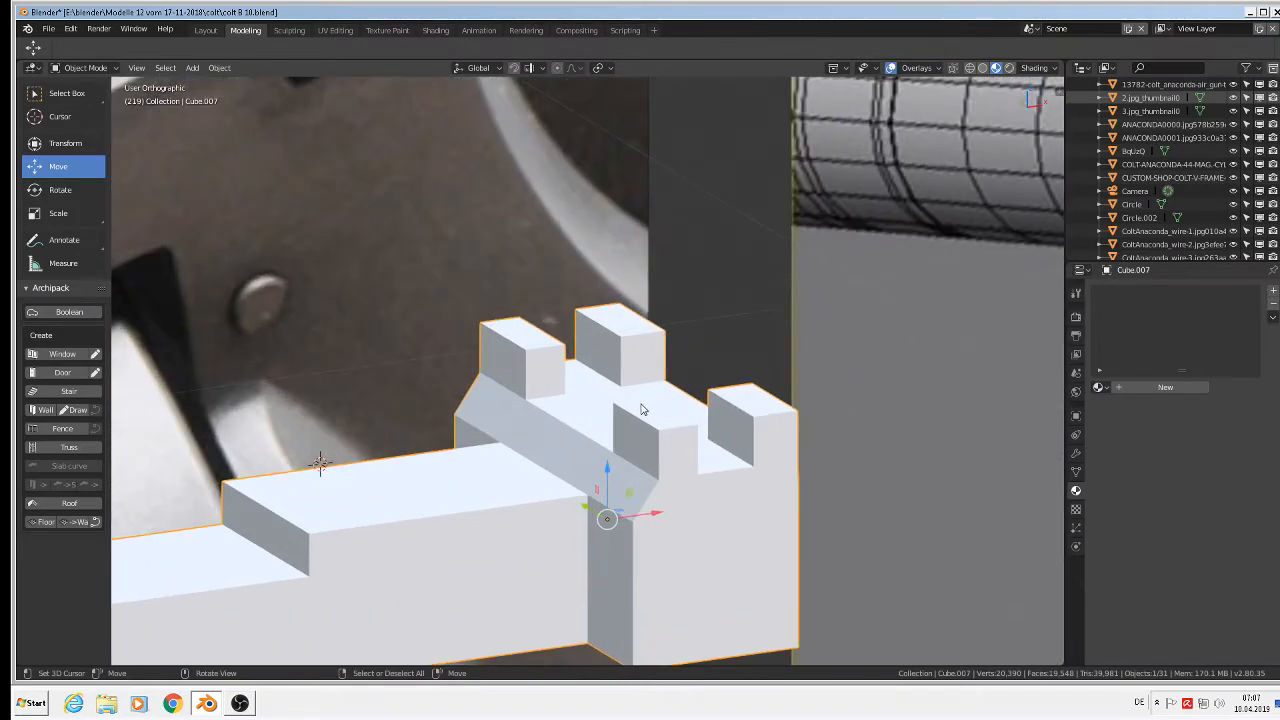
pyautogui.press('Tab')
pyautogui.scroll(2, 583, 364)
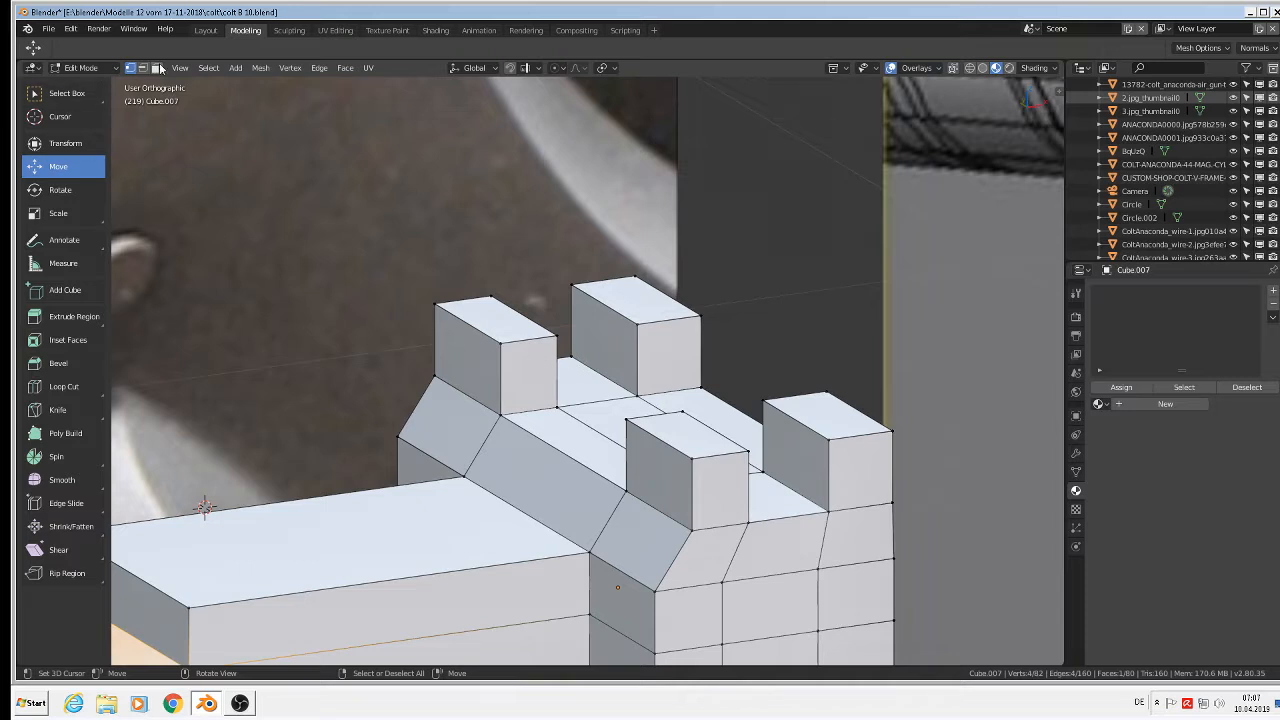
pyautogui.keyDown('shift'); pyautogui.click(504, 314); pyautogui.keyUp('shift')
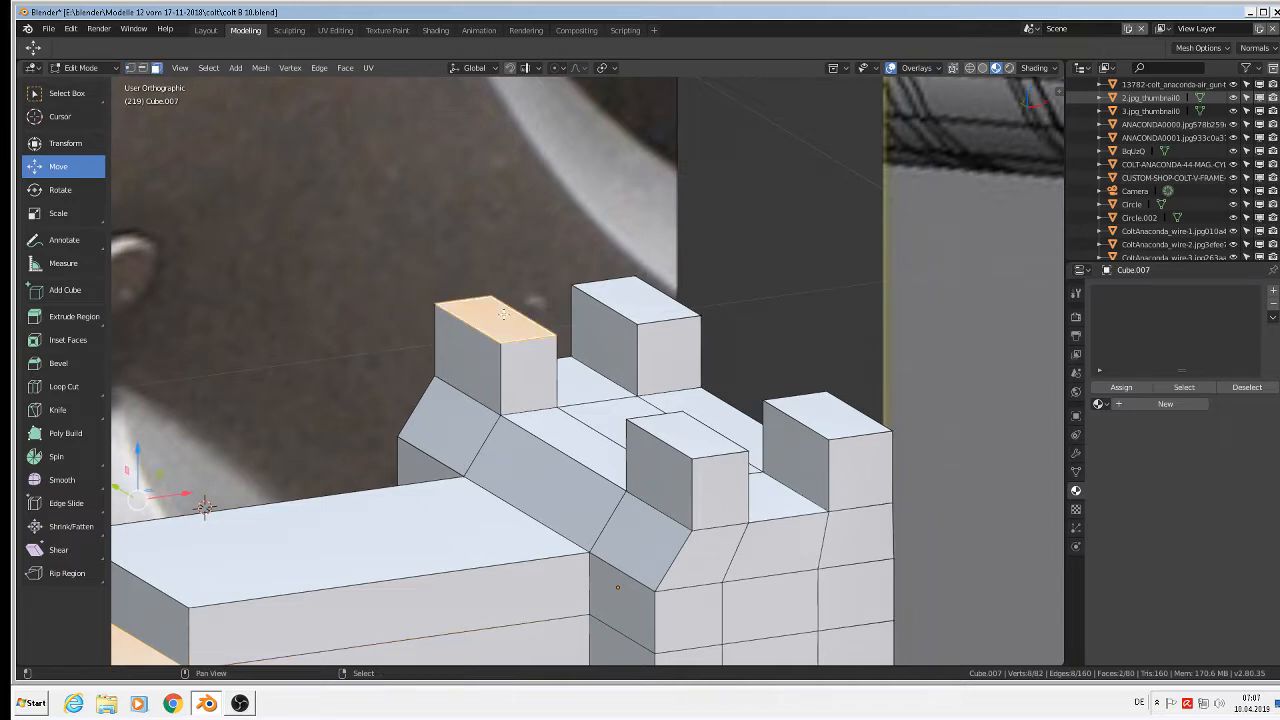
pyautogui.keyDown('shift'); pyautogui.click(655, 302); pyautogui.keyUp('shift')
pyautogui.keyDown('shift'); pyautogui.click(680, 428); pyautogui.keyUp('shift')
pyautogui.keyDown('shift'); pyautogui.click(803, 418); pyautogui.keyUp('shift')
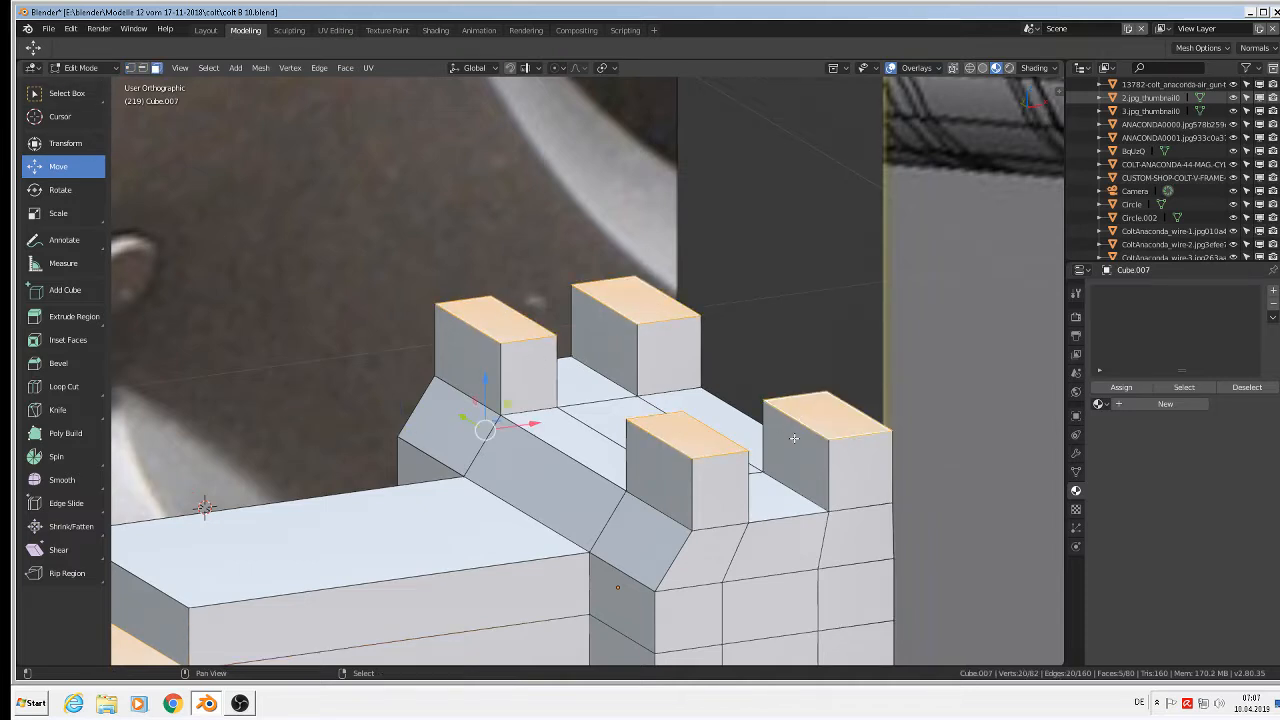
pyautogui.hotkey('ctrl', 'b')
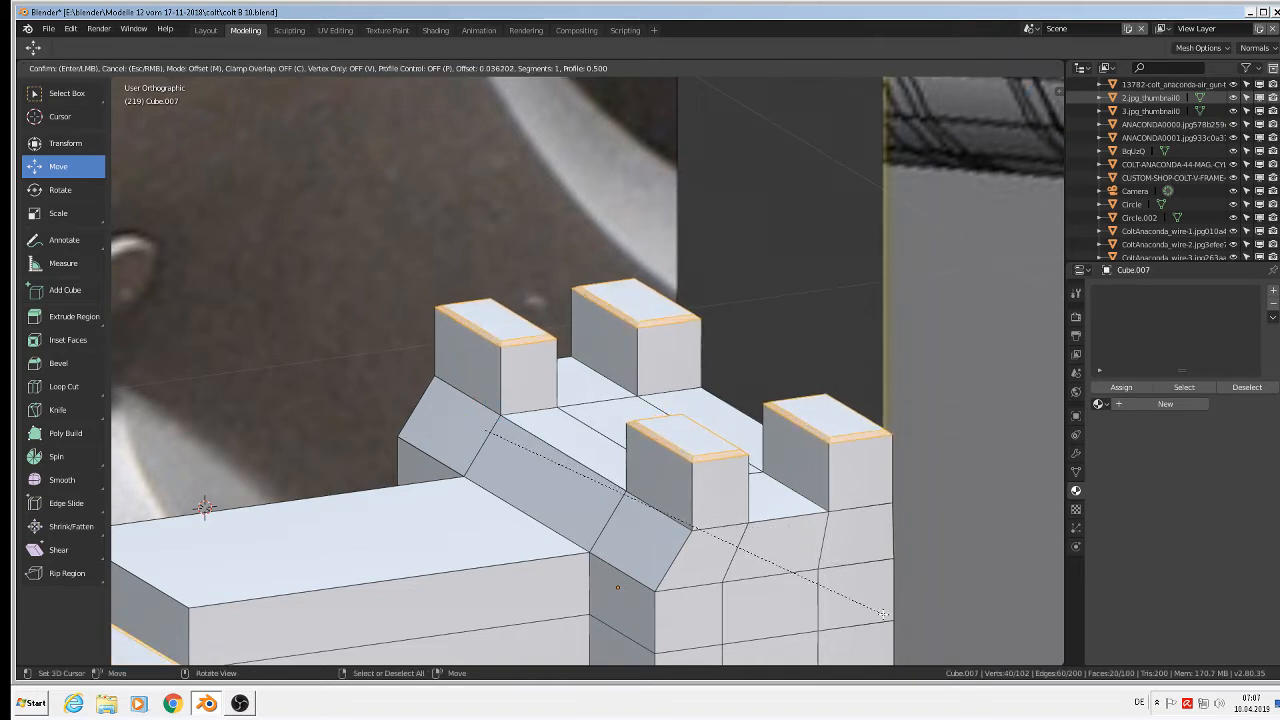
pyautogui.scroll(1, 880, 610)
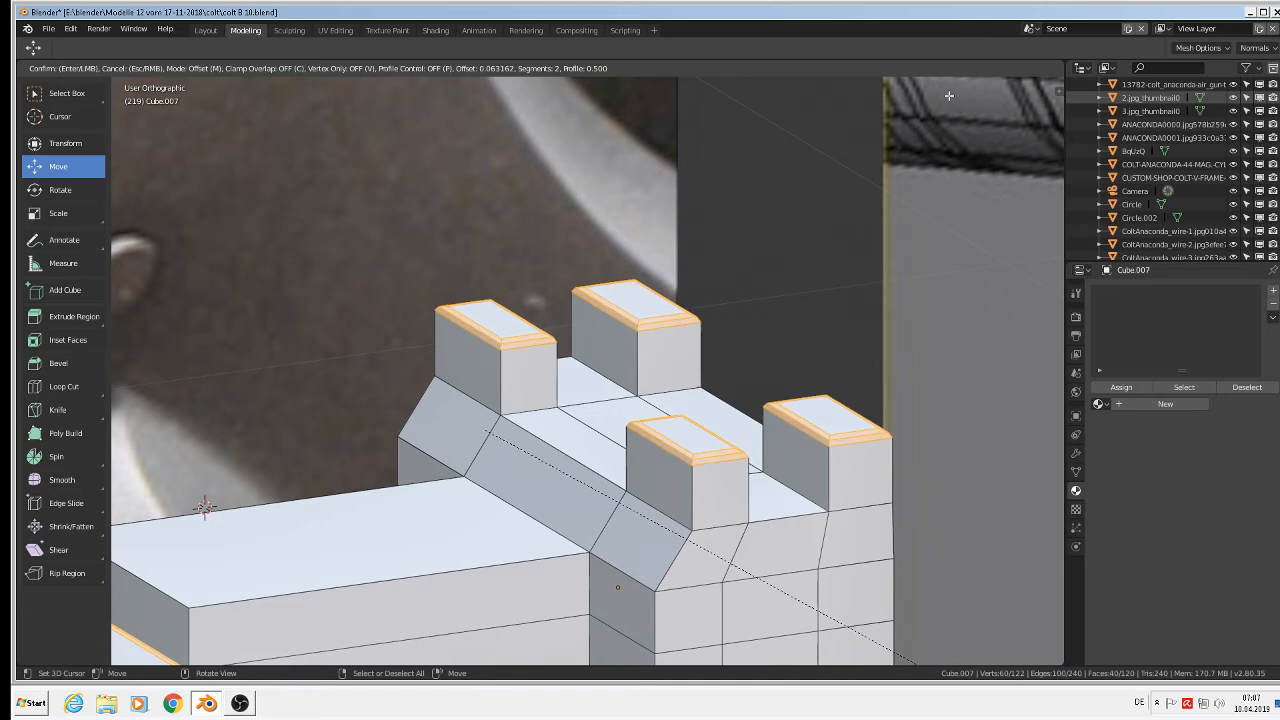
pyautogui.scroll(1, 944, 93)
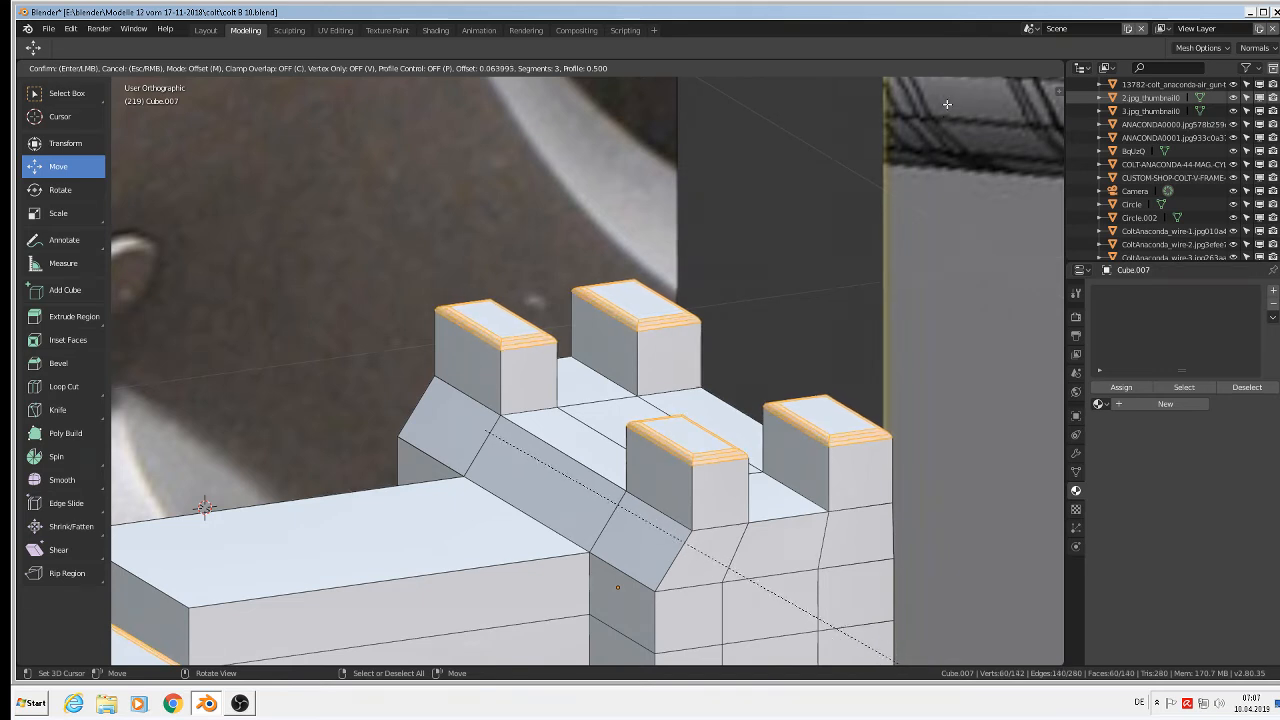
pyautogui.click(935, 90)
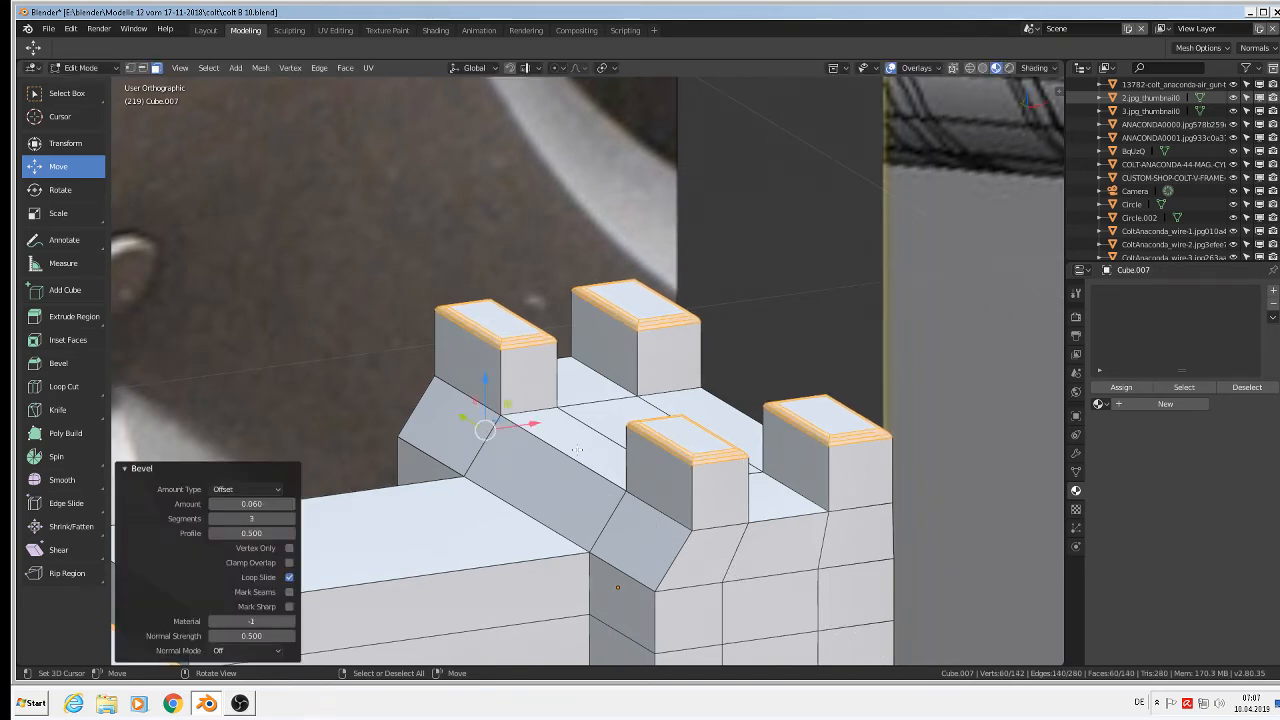
# - Bevel the raised bar section's top side and end edges and its two vertical step corners by about 0.055 with 3 segments
pyautogui.scroll(-4, 660, 335)
pyautogui.scroll(-3, 662, 335)
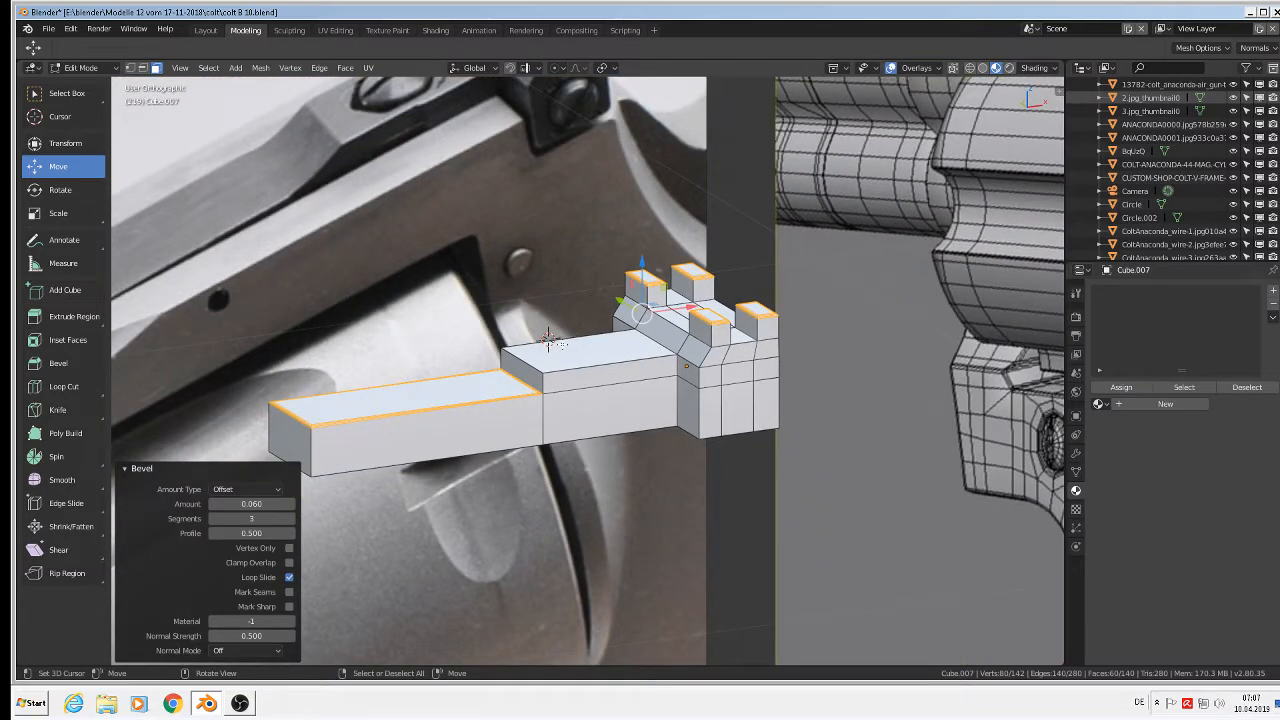
pyautogui.click(145, 68)
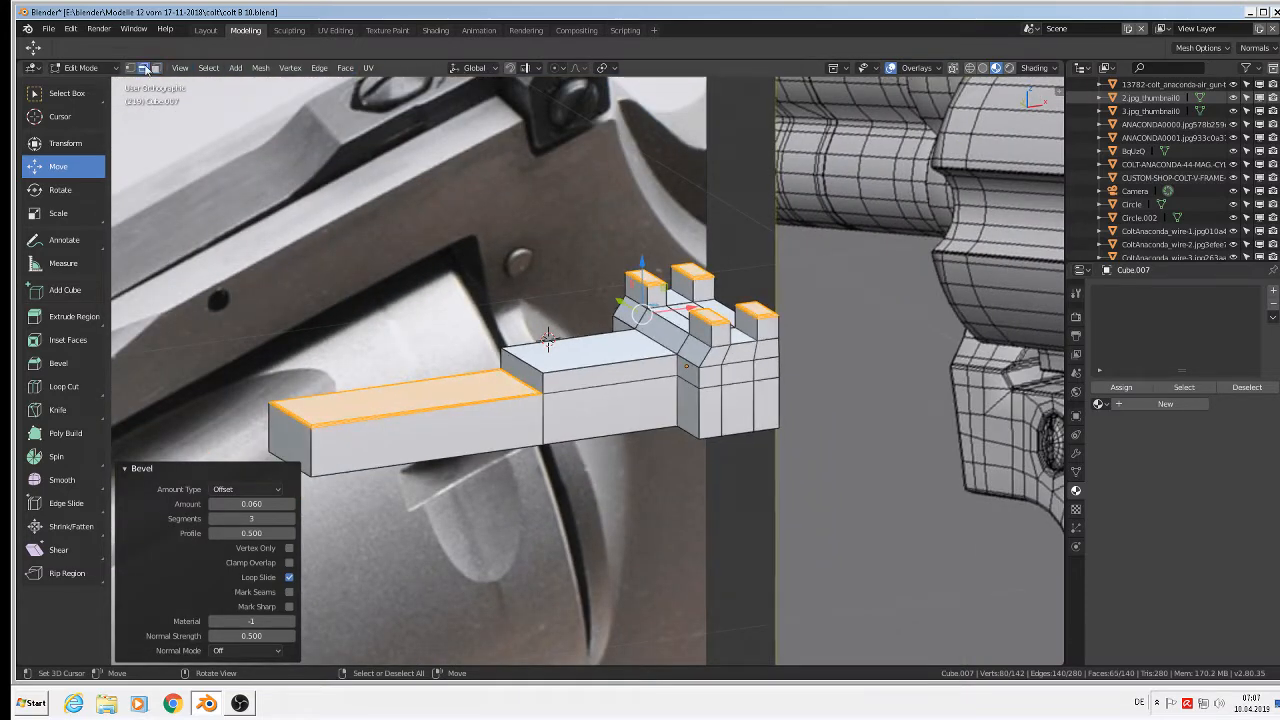
pyautogui.click(550, 343)
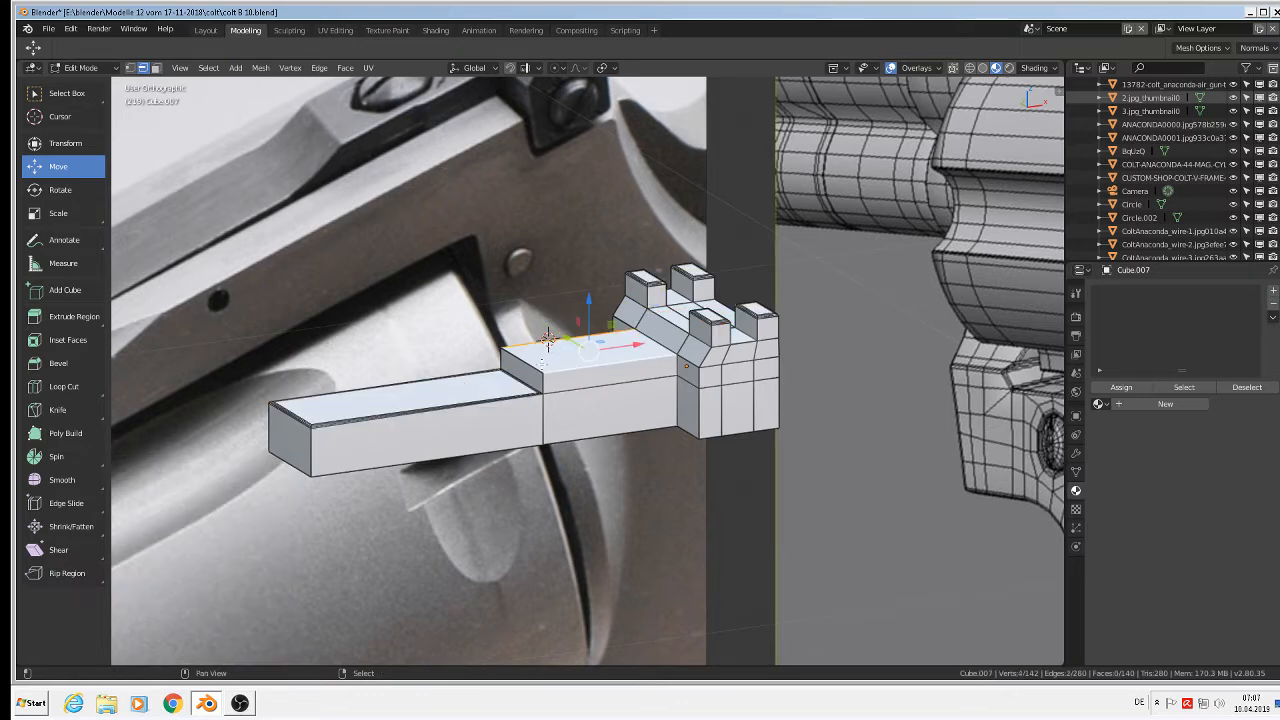
pyautogui.keyDown('shift'); pyautogui.click(501, 360); pyautogui.keyUp('shift')
pyautogui.keyDown('shift'); pyautogui.click(539, 380); pyautogui.keyUp('shift')
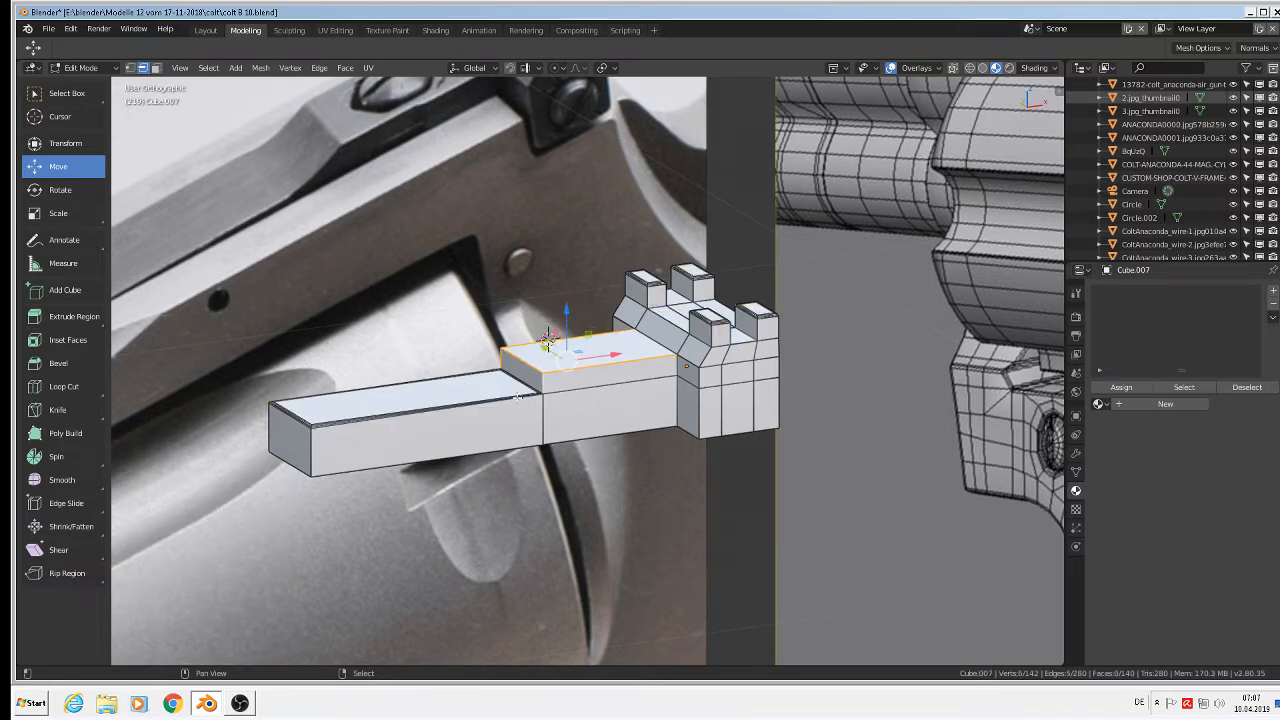
pyautogui.scroll(5, 418, 408)
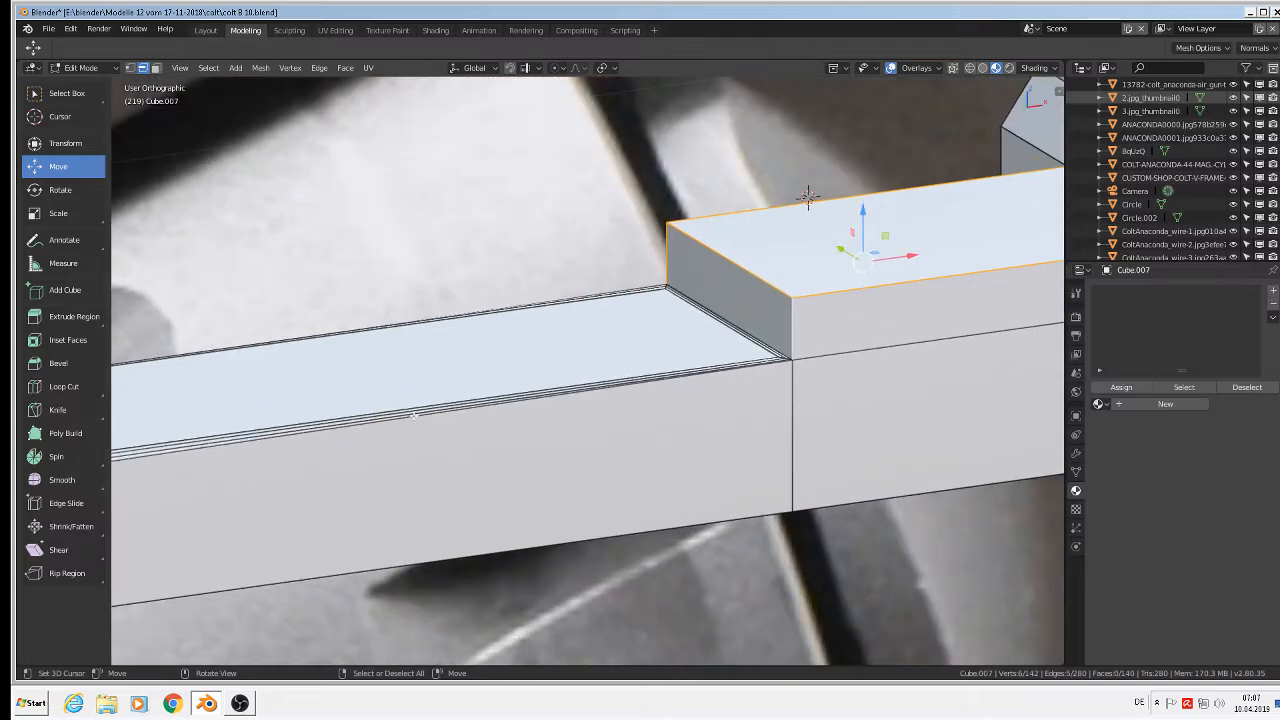
pyautogui.scroll(-3, 434, 412)
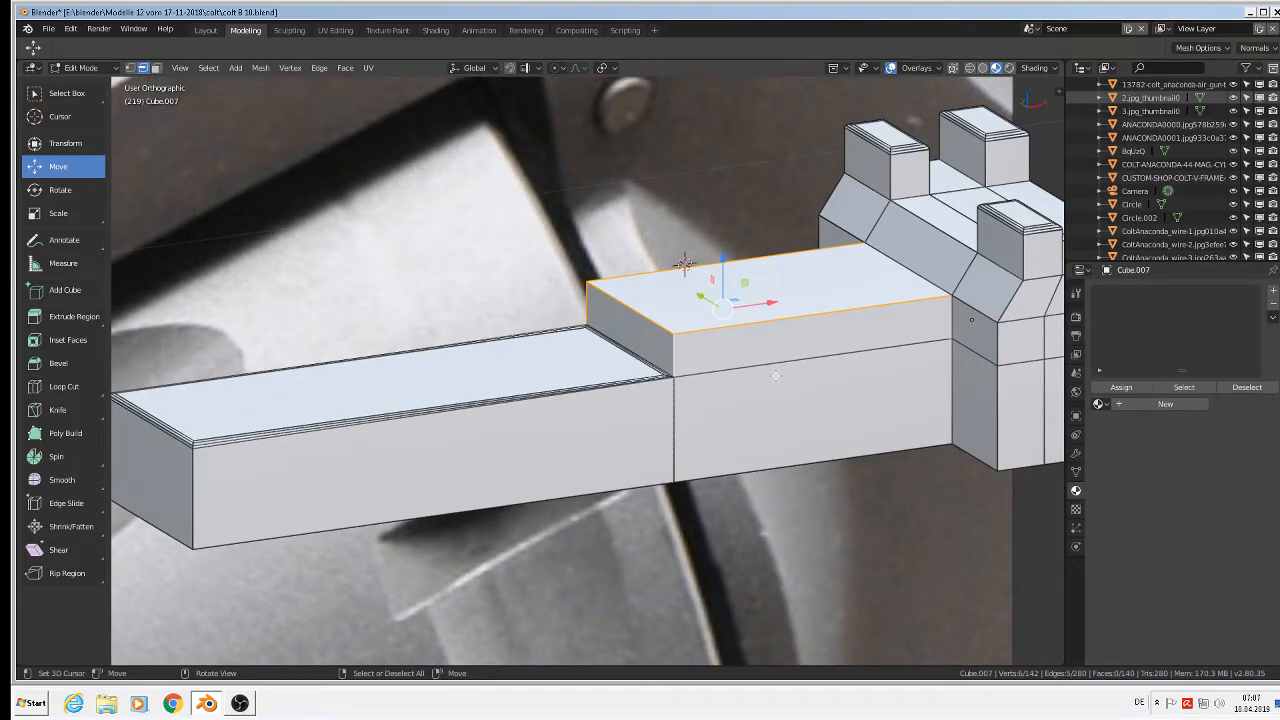
pyautogui.hotkey('ctrl', 'b')
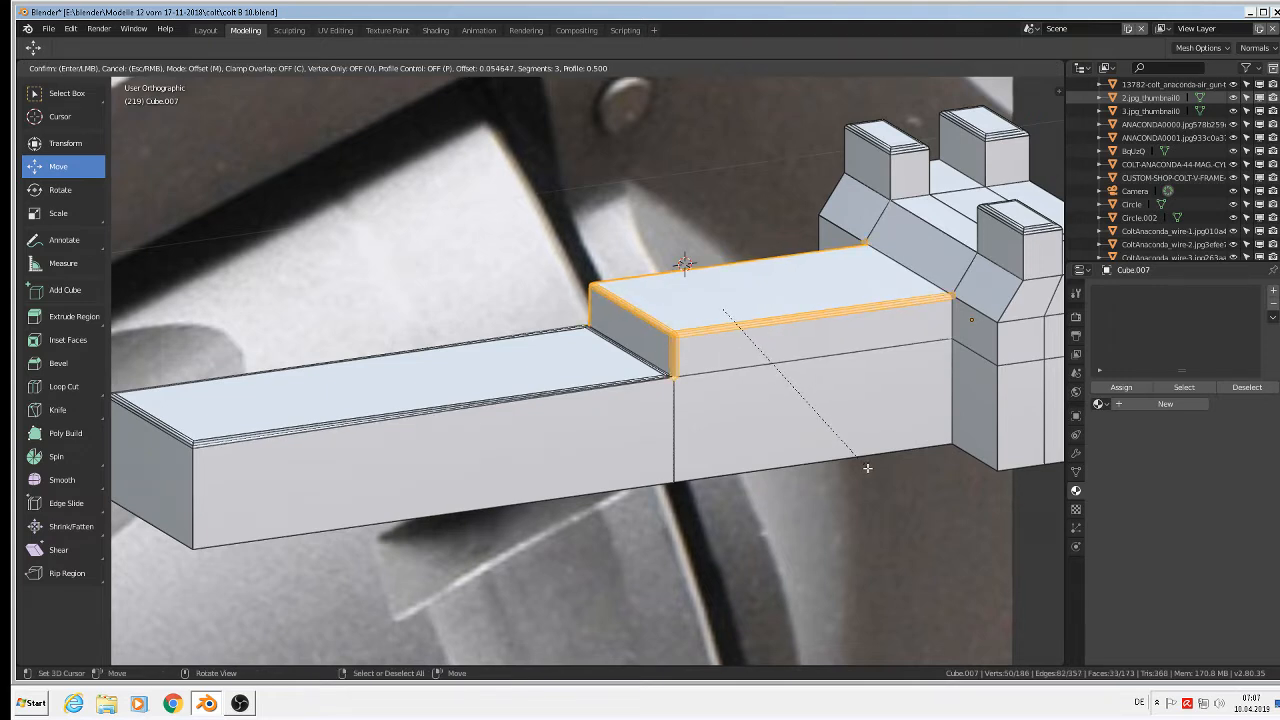
pyautogui.click(866, 463)
pyautogui.scroll(-2, 822, 368)
pyautogui.scroll(-4, 822, 368)
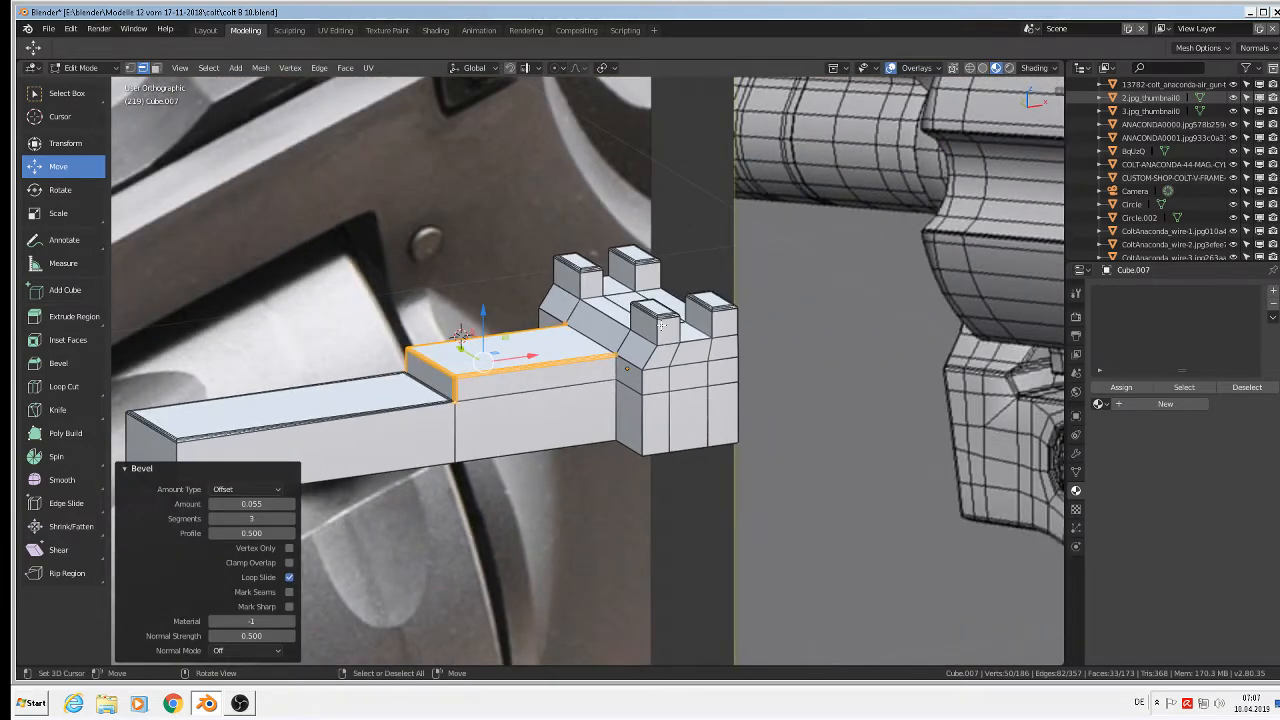
# - Bevel the post block's four outer corner edge loops, running from base to post tops, by about 0.061 with 3 segments
pyautogui.keyDown('alt'); pyautogui.click(661, 327); pyautogui.keyUp('alt')
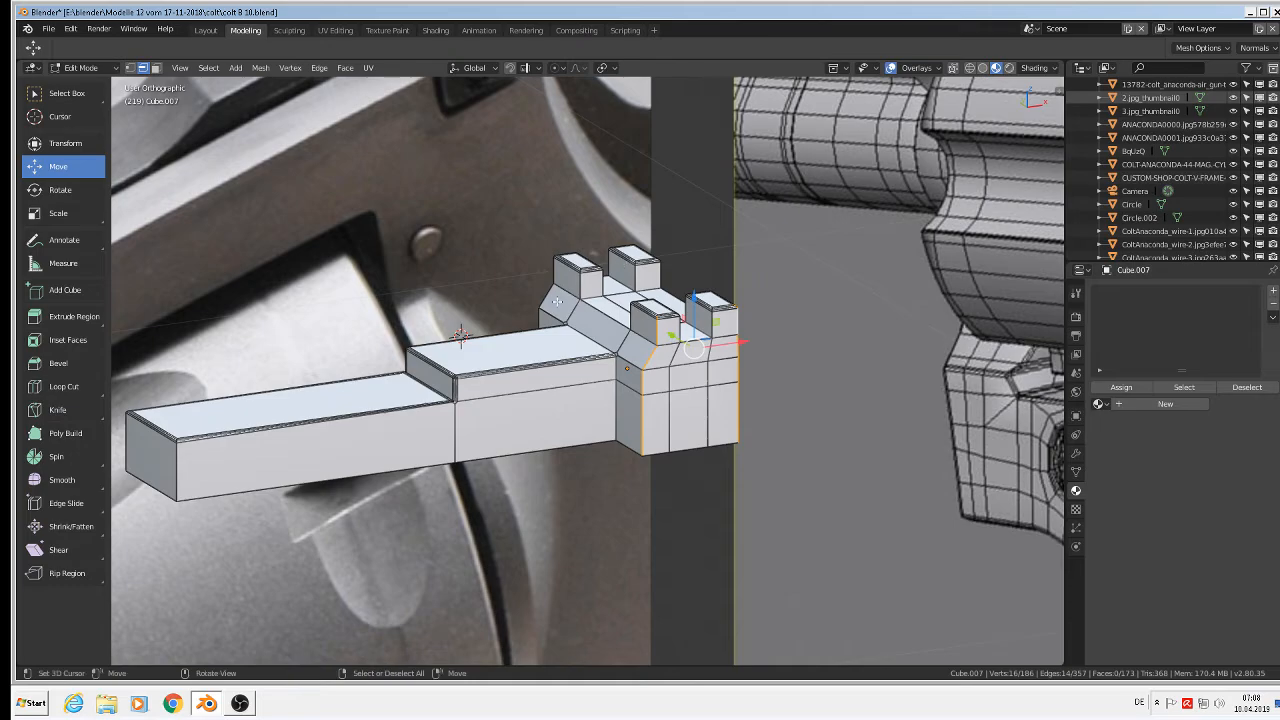
pyautogui.moveTo(626, 265); pyautogui.dragTo(767, 325, button='middle')
pyautogui.keyDown('alt'); pyautogui.keyDown('shift'); pyautogui.click(459, 334); pyautogui.keyUp('shift'); pyautogui.keyUp('alt')
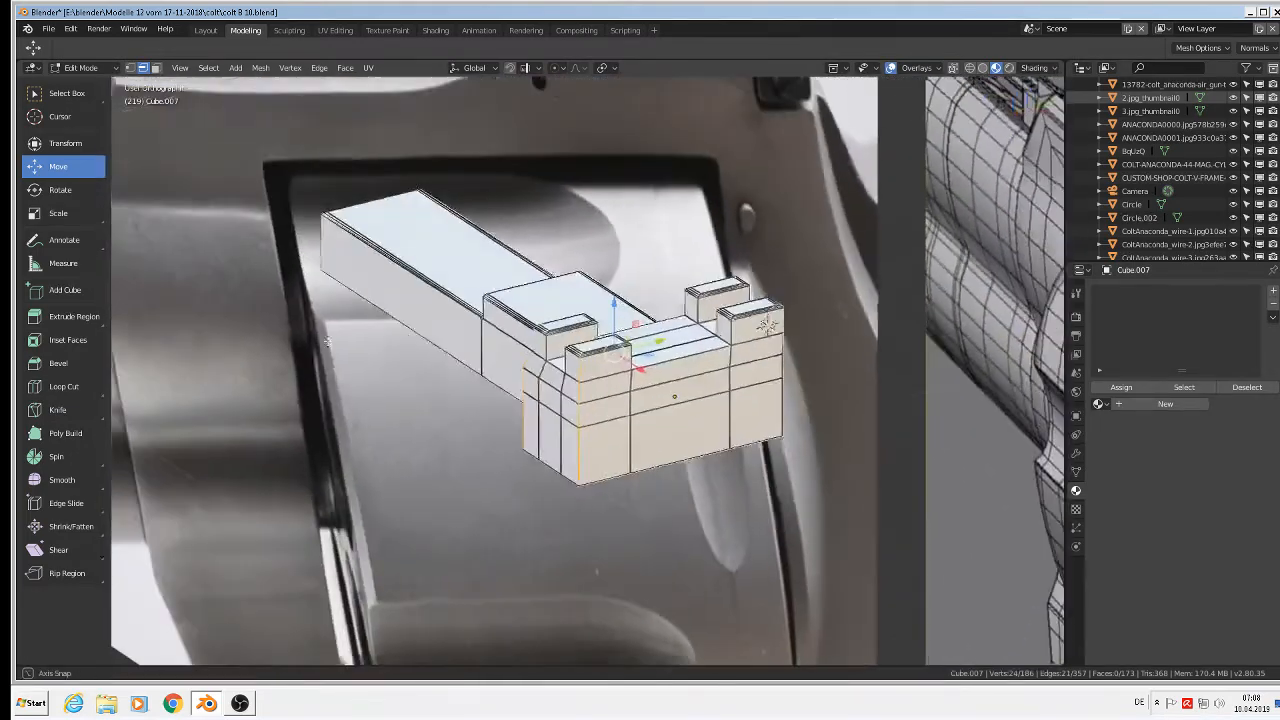
pyautogui.moveTo(326, 342); pyautogui.dragTo(633, 407, button='middle')
pyautogui.keyDown('alt'); pyautogui.keyDown('shift'); pyautogui.click(784, 406); pyautogui.keyUp('shift'); pyautogui.keyUp('alt')
pyautogui.scroll(2, 633, 407)
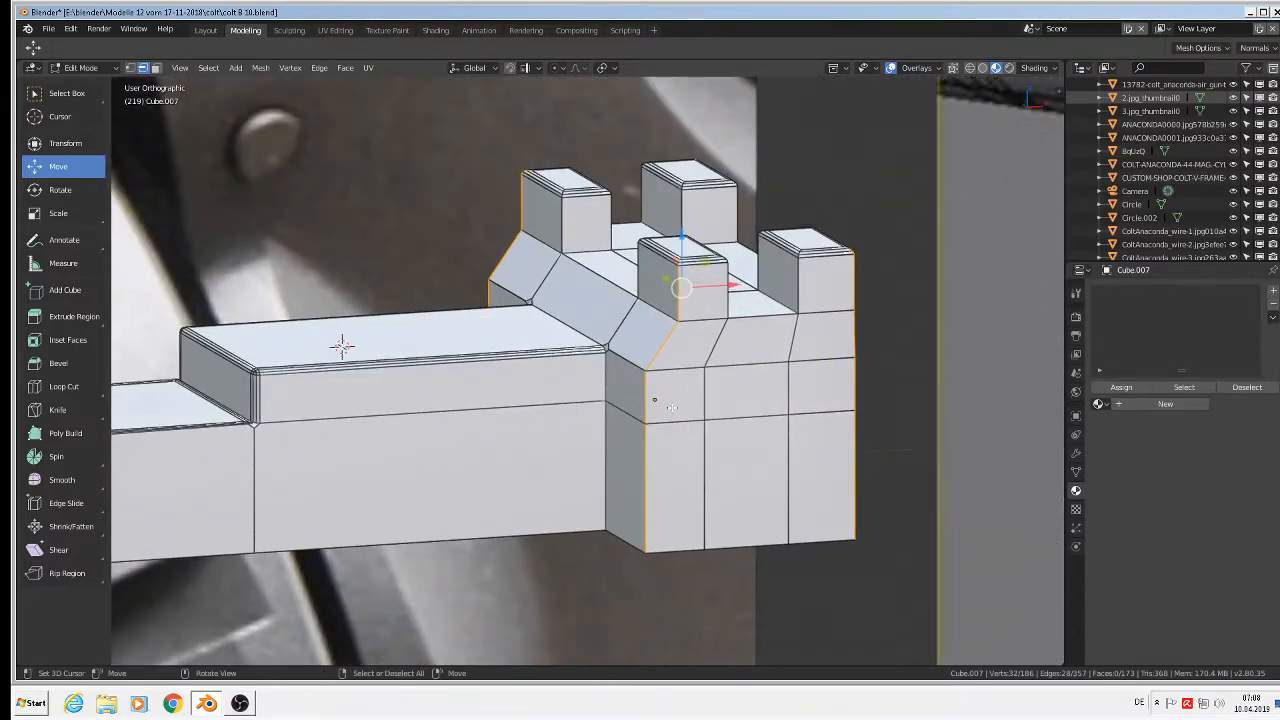
pyautogui.hotkey('ctrl', 'b')
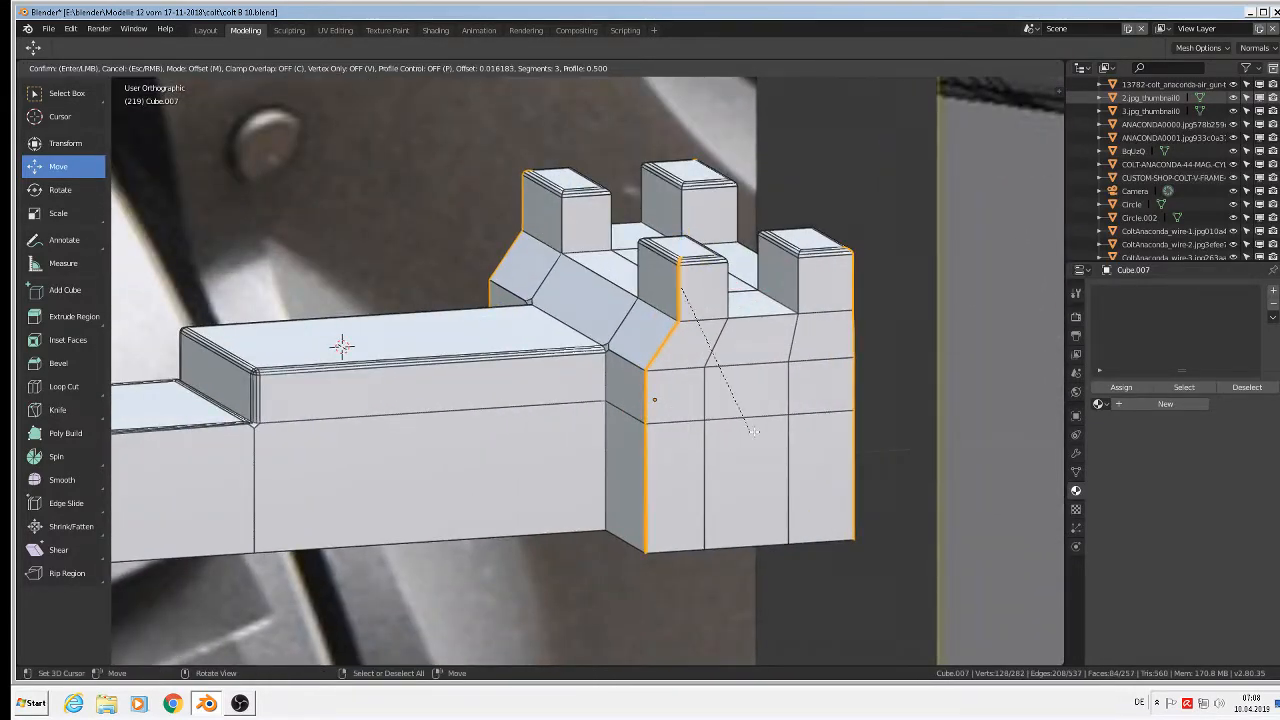
pyautogui.click(878, 488)
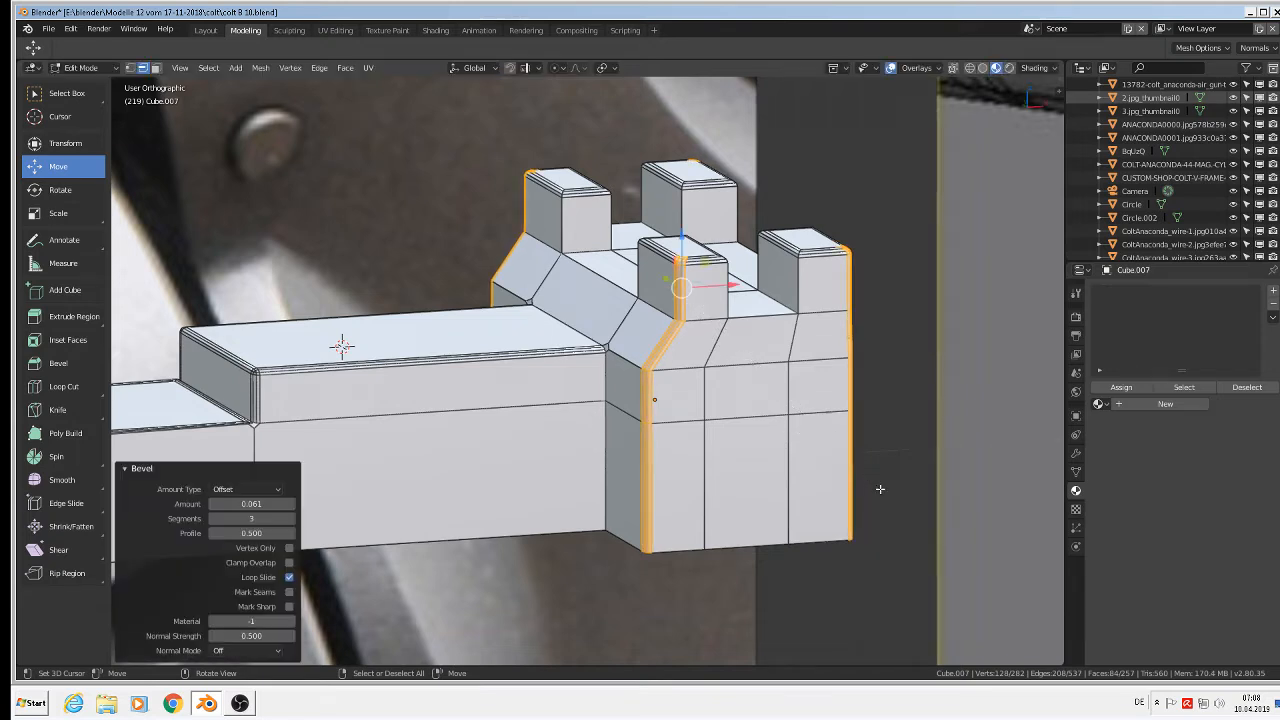
# - Bevel the eight vertical post edges bordering the wide central gap by about 0.059 with 3 segments, then check the shape in Object Mode
pyautogui.click(565, 215)
pyautogui.keyDown('shift'); pyautogui.click(610, 228); pyautogui.keyUp('shift')
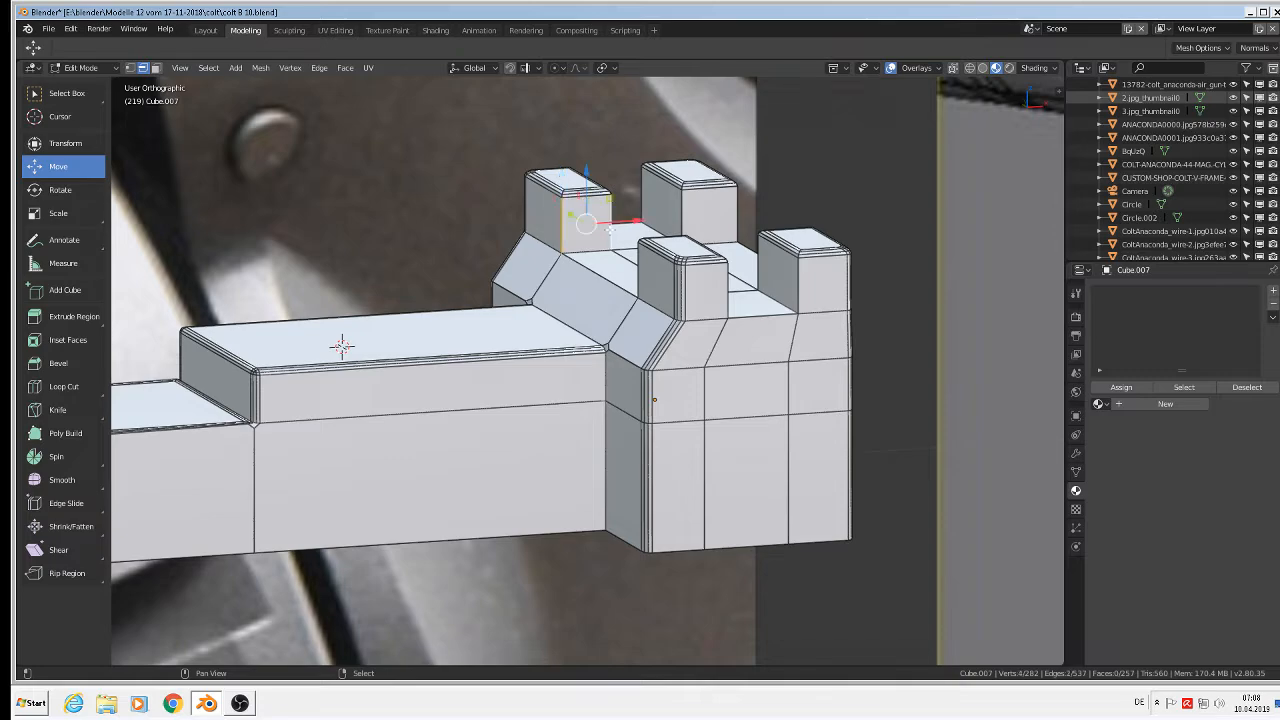
pyautogui.keyDown('shift'); pyautogui.click(685, 214); pyautogui.keyUp('shift')
pyautogui.keyDown('shift'); pyautogui.click(732, 208); pyautogui.keyUp('shift')
pyautogui.moveTo(694, 250); pyautogui.dragTo(829, 291, button='middle')
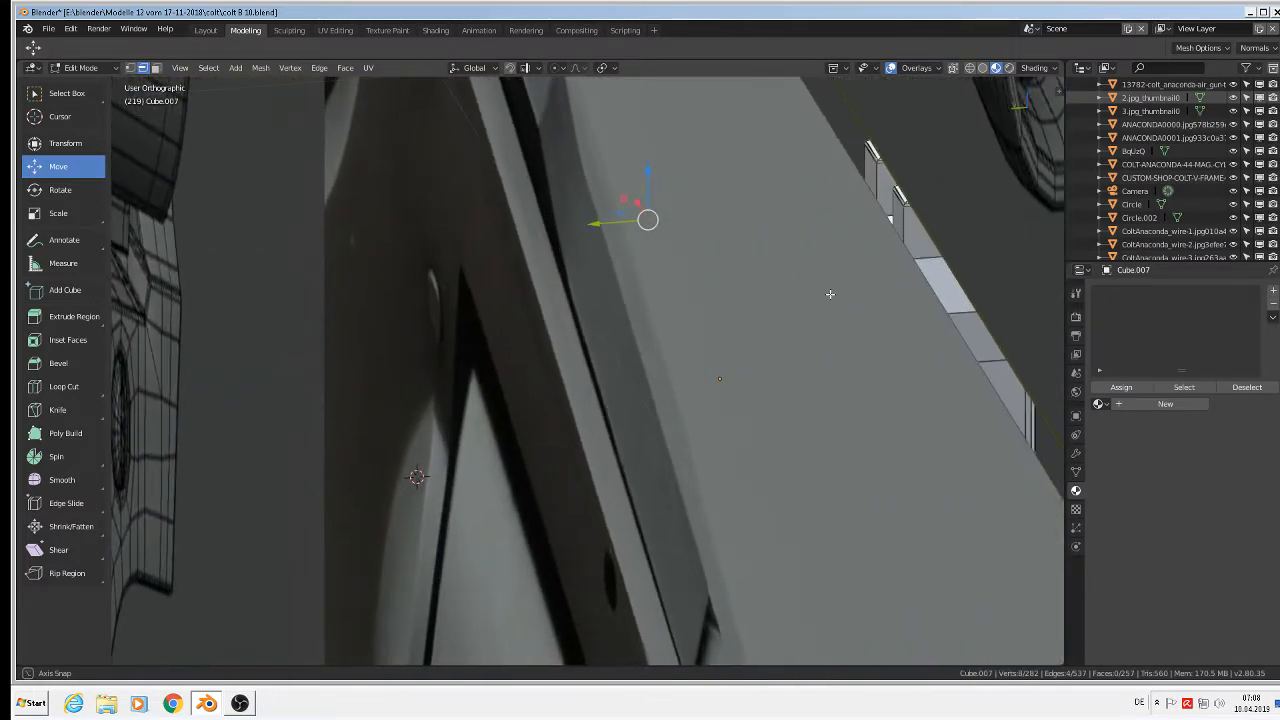
pyautogui.keyDown('shift'); pyautogui.click(870, 175); pyautogui.keyUp('shift')
pyautogui.keyDown('shift'); pyautogui.click(877, 180); pyautogui.keyUp('shift')
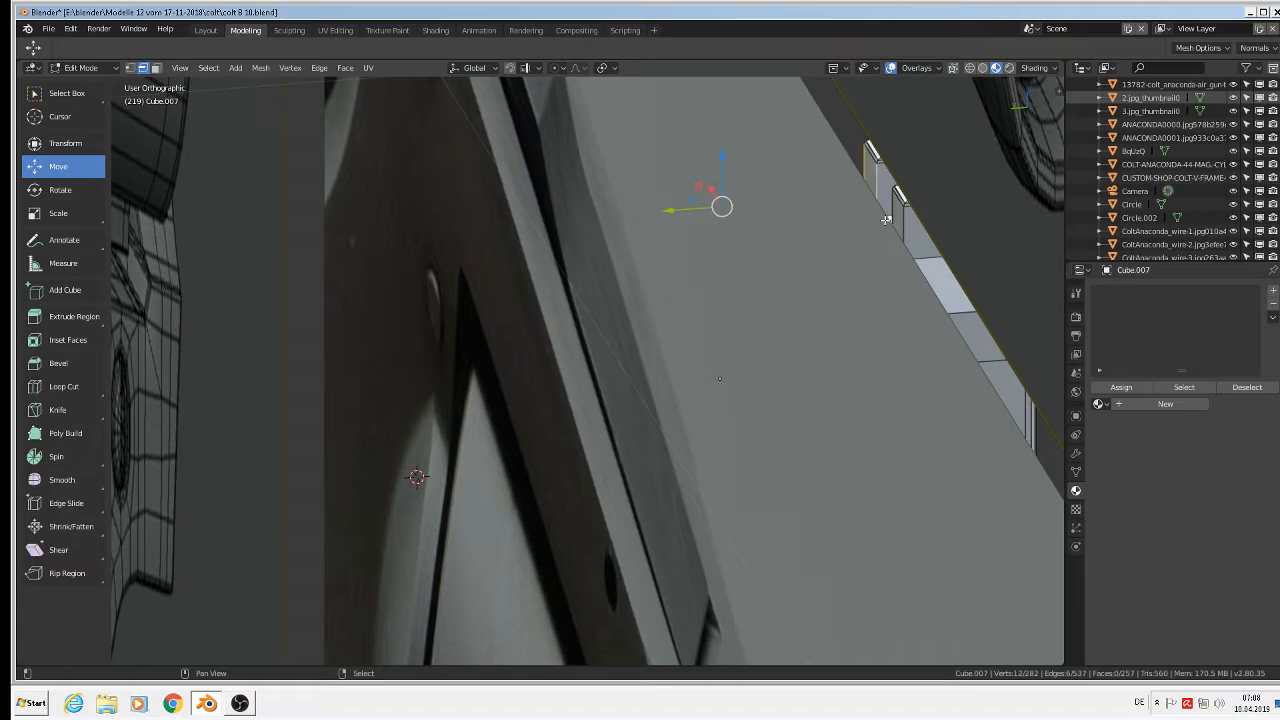
pyautogui.keyDown('shift'); pyautogui.click(892, 210); pyautogui.keyUp('shift')
pyautogui.keyDown('shift'); pyautogui.click(905, 232); pyautogui.keyUp('shift')
pyautogui.moveTo(905, 236); pyautogui.dragTo(689, 197, button='middle')
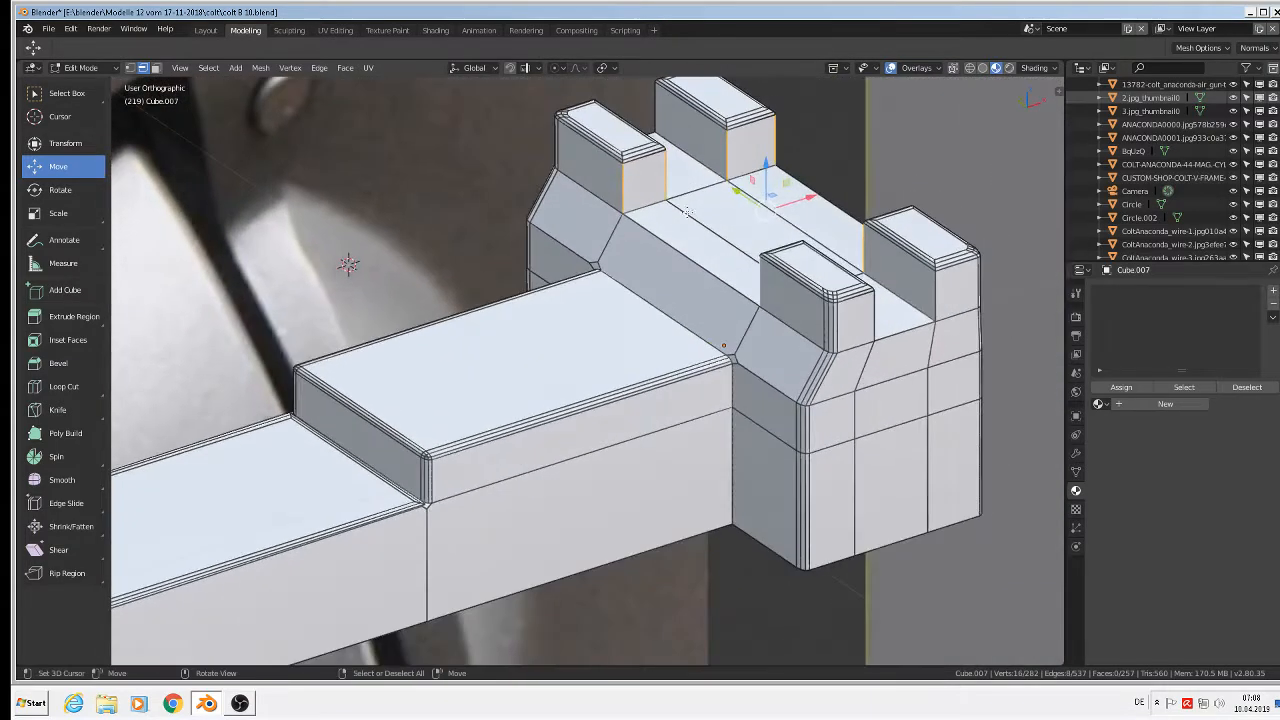
pyautogui.scroll(1, 689, 197)
pyautogui.hotkey('ctrl', 'b')
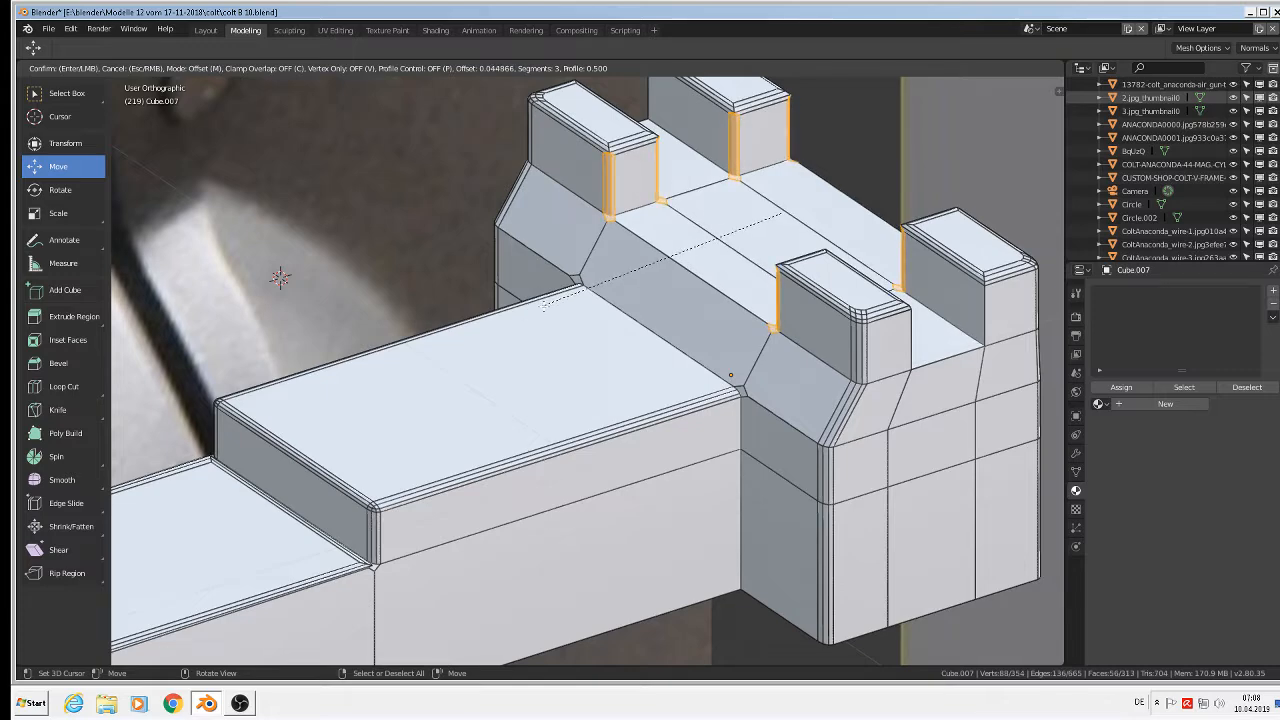
pyautogui.click(494, 322)
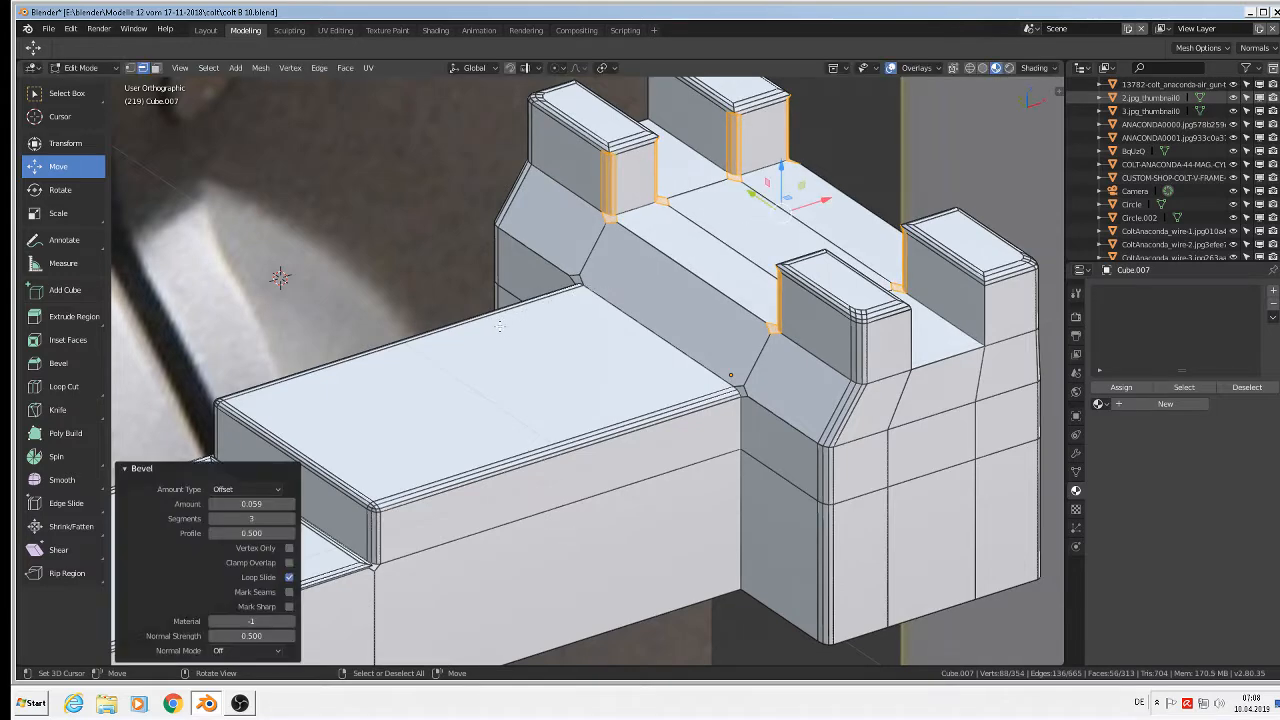
pyautogui.scroll(-2, 595, 244)
pyautogui.press('Tab')
pyautogui.scroll(-2, 602, 245)
pyautogui.keyDown('shift'); pyautogui.moveTo(642, 248); pyautogui.dragTo(718, 303, button='middle'); pyautogui.keyUp('shift')
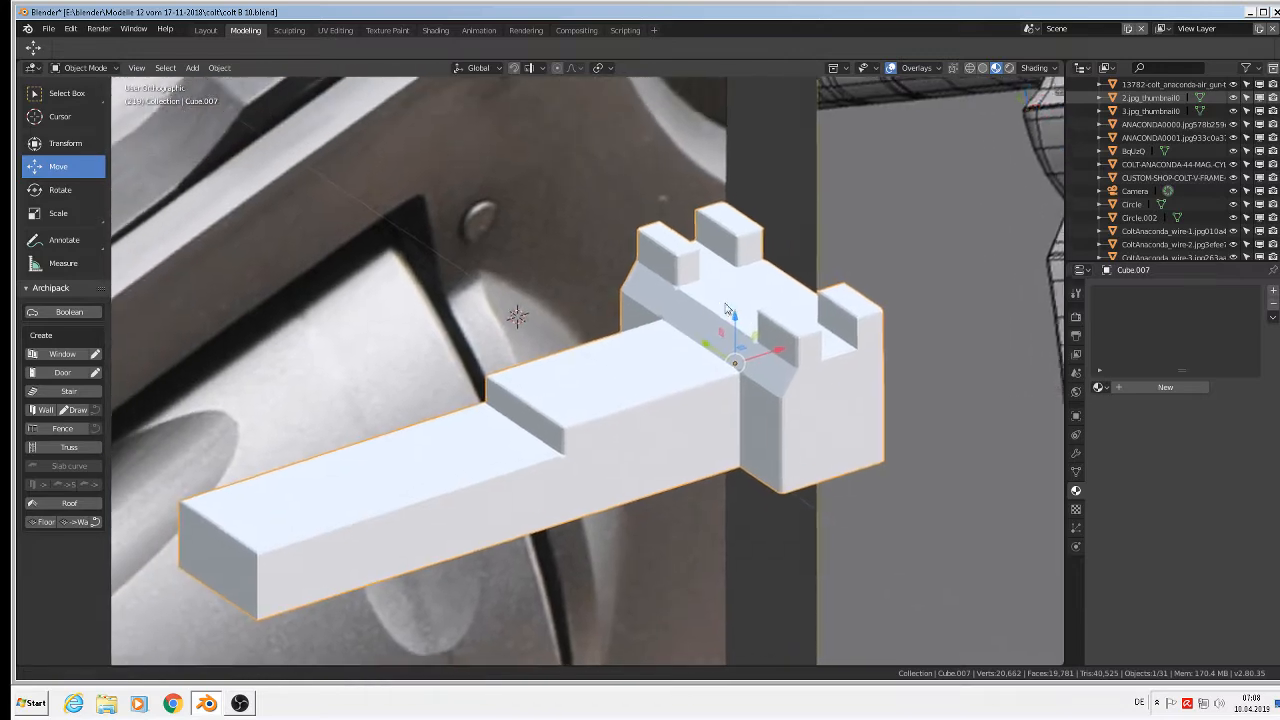
# - Bevel the remaining vertical post edges at the block's two narrow gaps and the outer floor edges between them with 3 segments
pyautogui.scroll(2, 722, 295)
pyautogui.press('Tab')
pyautogui.scroll(2, 720, 293)
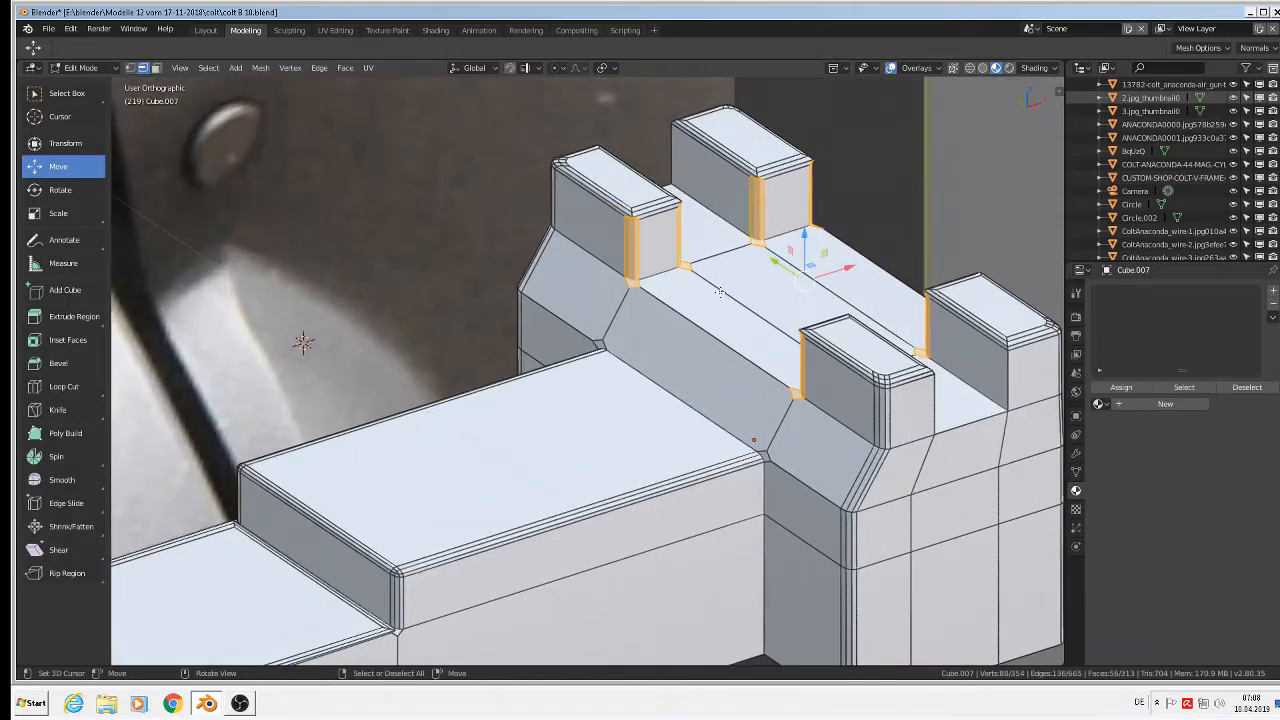
pyautogui.click(680, 165)
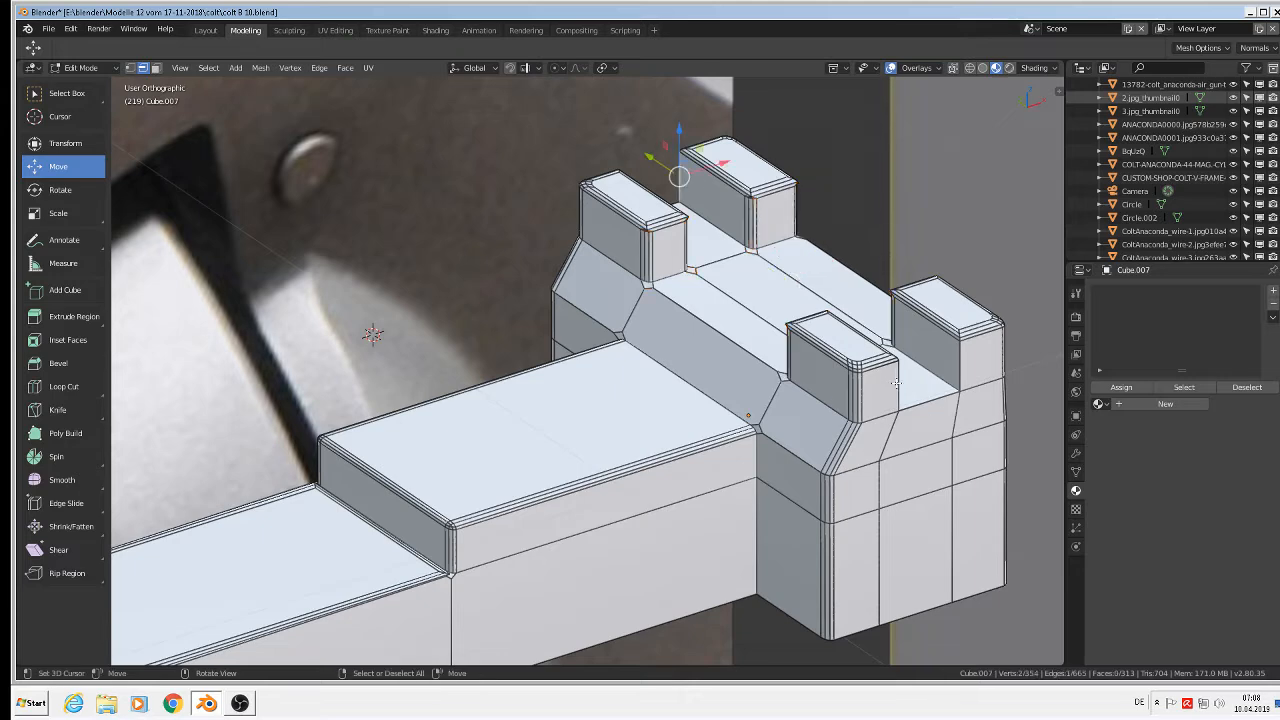
pyautogui.keyDown('shift'); pyautogui.click(900, 366); pyautogui.keyUp('shift')
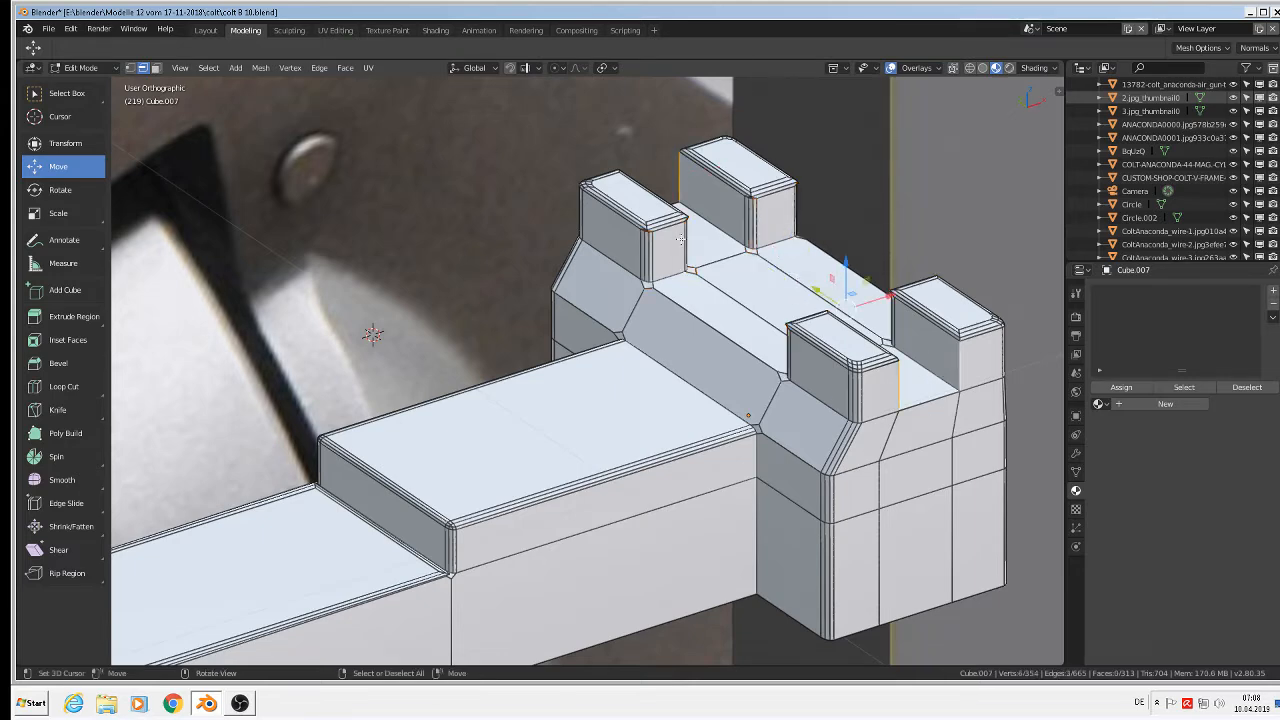
pyautogui.moveTo(680, 240); pyautogui.dragTo(850, 146, button='middle')
pyautogui.keyDown('shift'); pyautogui.rightClick(924, 141); pyautogui.keyUp('shift')
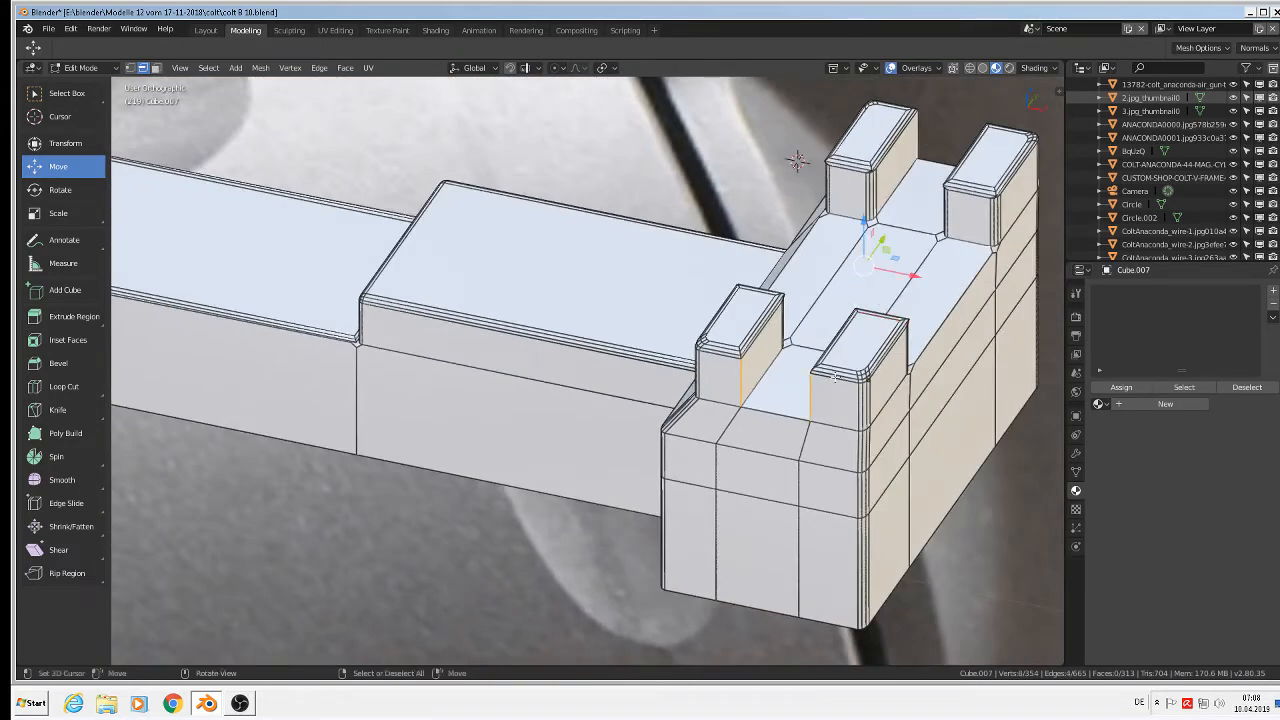
pyautogui.moveTo(813, 413); pyautogui.dragTo(846, 389, button='middle')
pyautogui.scroll(1, 839, 362)
pyautogui.keyDown('shift'); pyautogui.rightClick(847, 378); pyautogui.keyUp('shift')
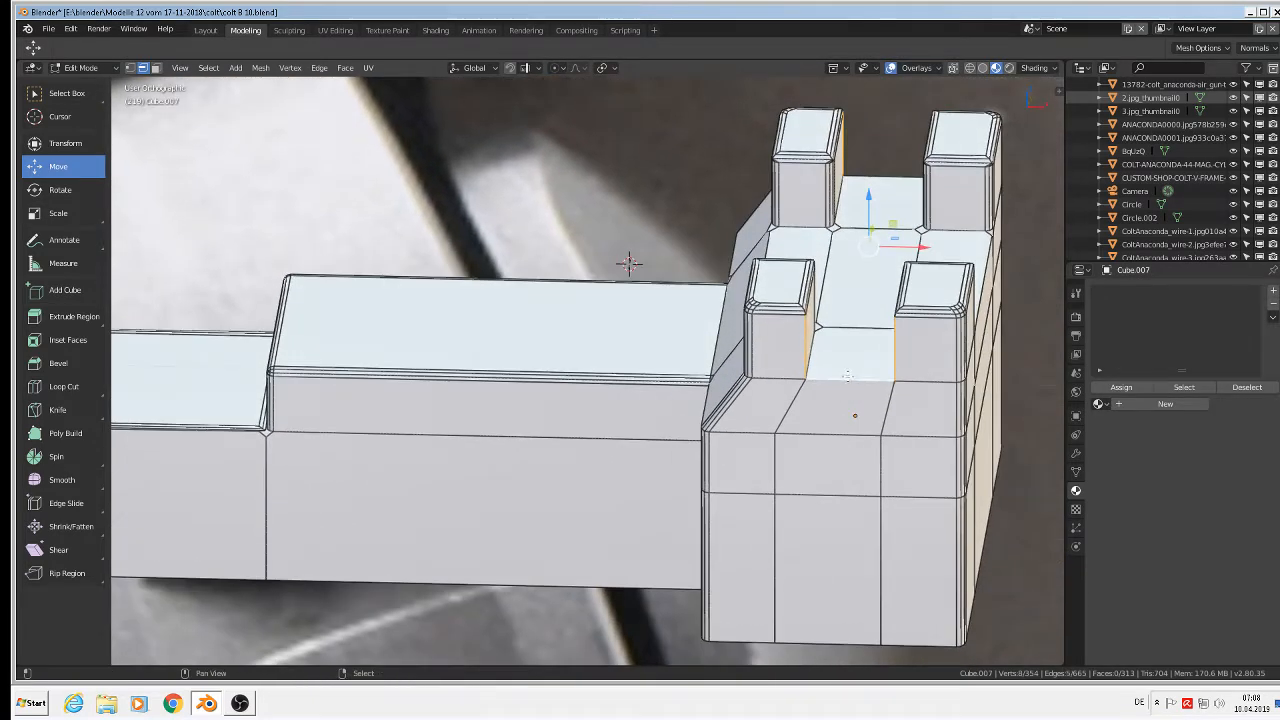
pyautogui.keyDown('shift'); pyautogui.rightClick(881, 176); pyautogui.keyUp('shift')
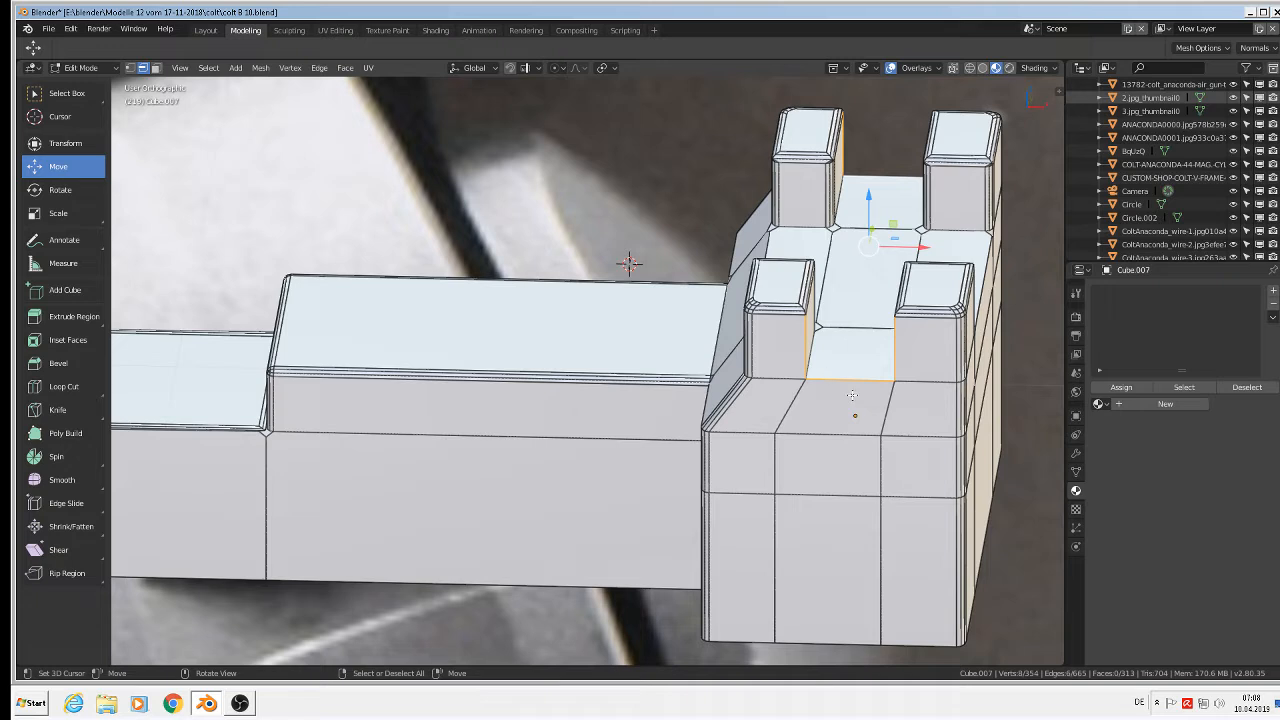
pyautogui.hotkey('ctrl', 'b')
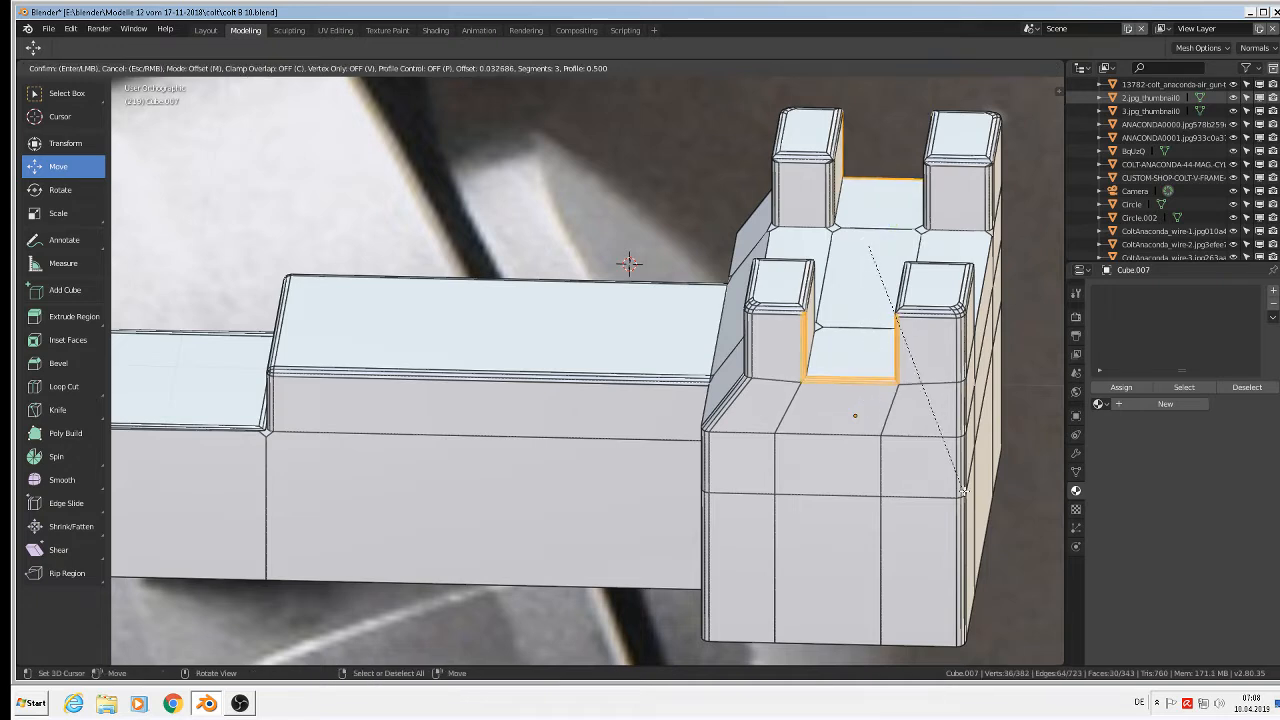
pyautogui.click(1036, 545)
pyautogui.press('Tab')
pyautogui.moveTo(857, 386); pyautogui.dragTo(912, 400, button='middle')
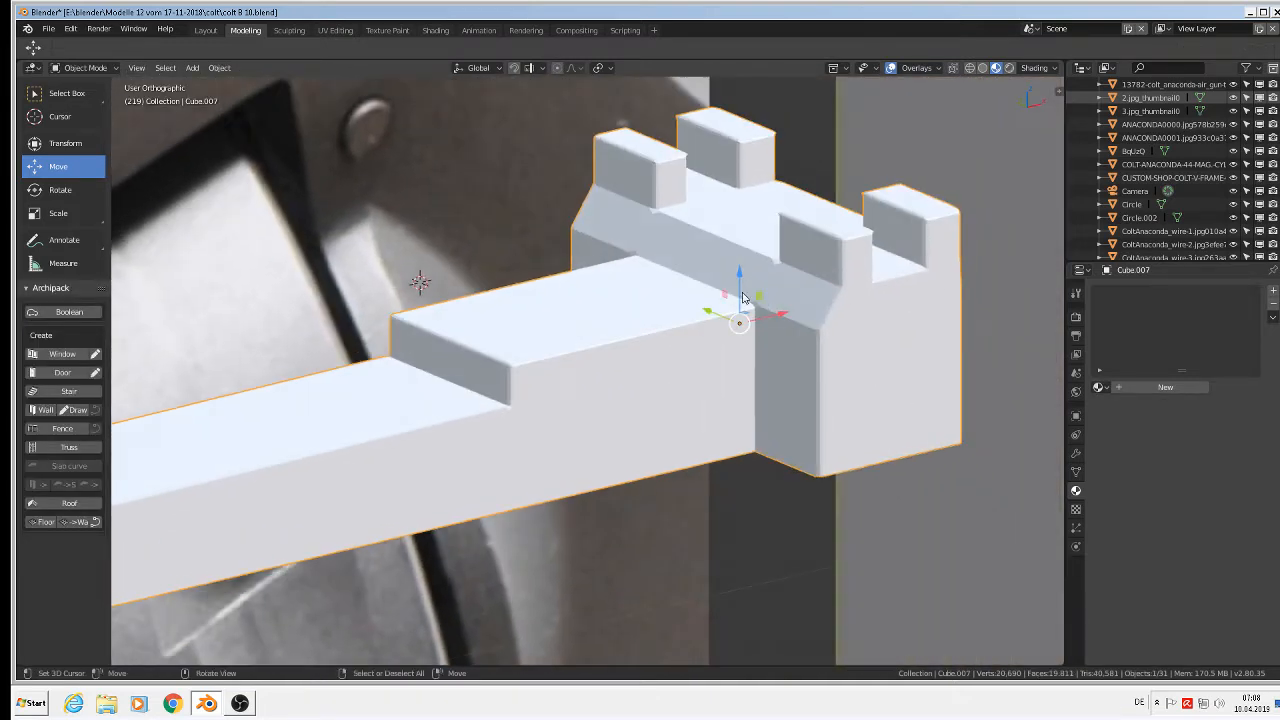
# - Bevel the two long top edges of the block's central platform, between the posts, by about 0.057 with 3 segments
pyautogui.press('Tab')
pyautogui.scroll(3, 706, 239)
pyautogui.rightClick(704, 220)
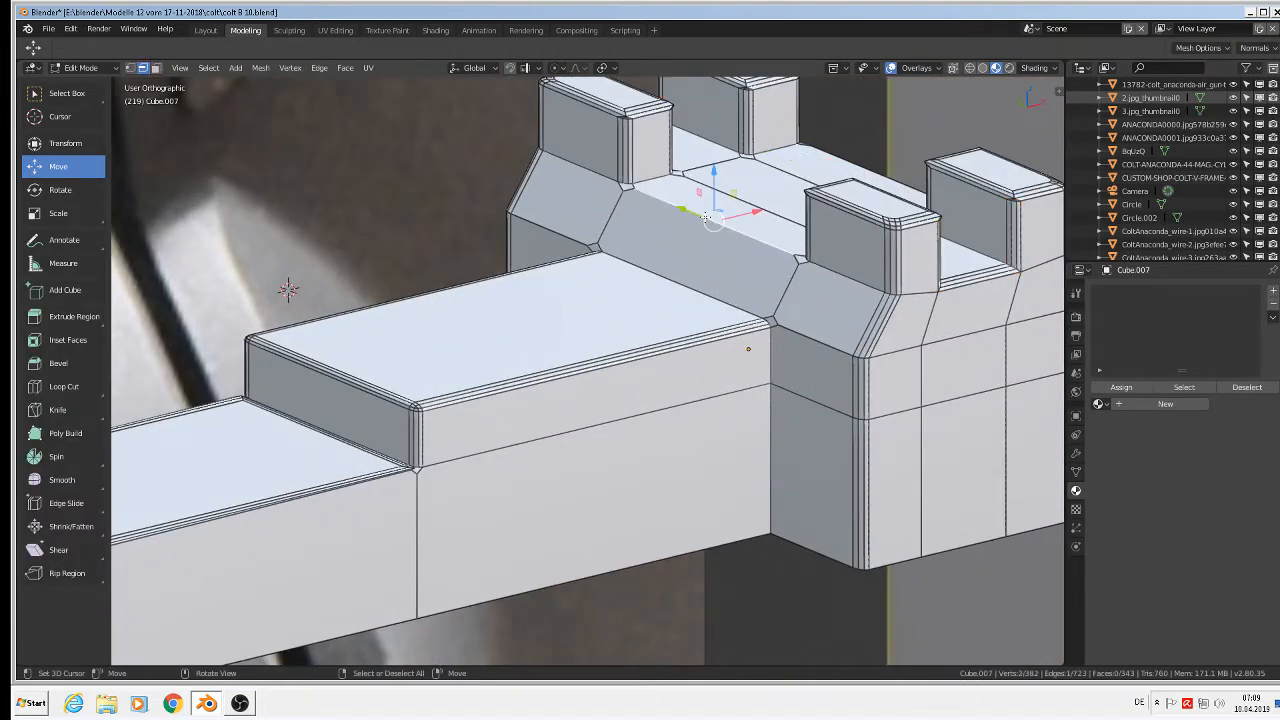
pyautogui.keyDown('shift'); pyautogui.rightClick(854, 161); pyautogui.keyUp('shift')
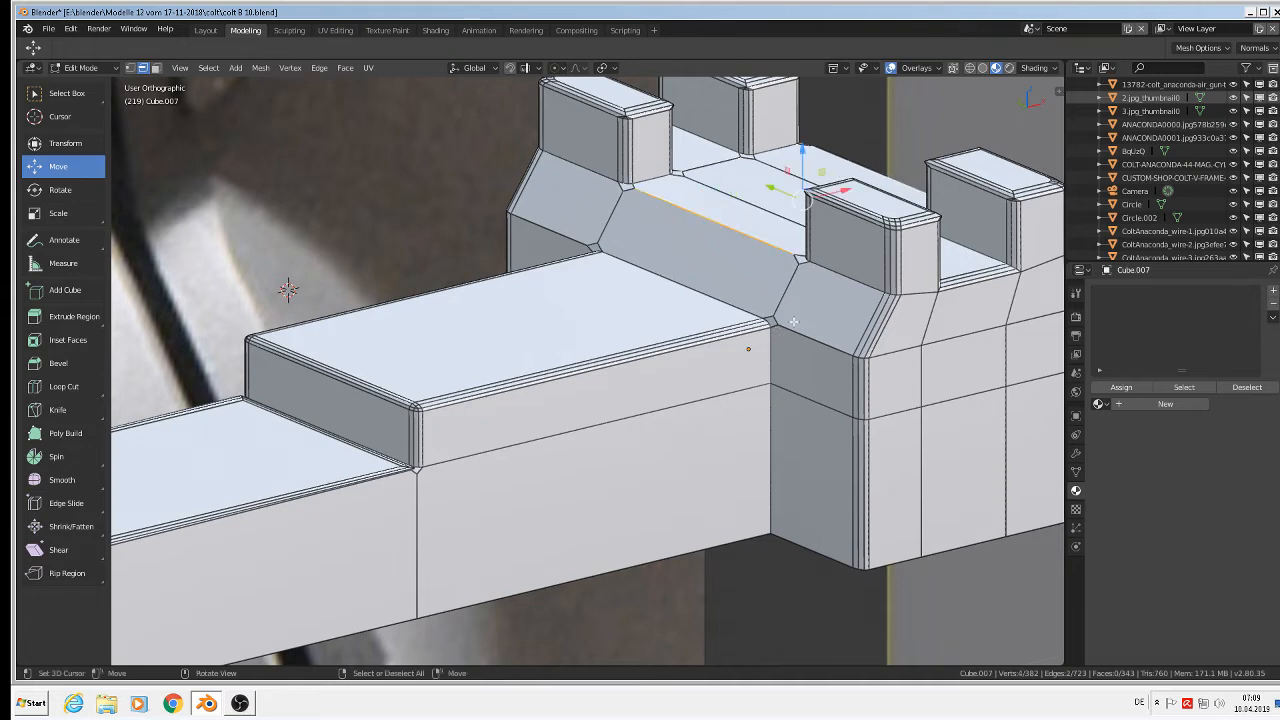
pyautogui.press('ctrl')
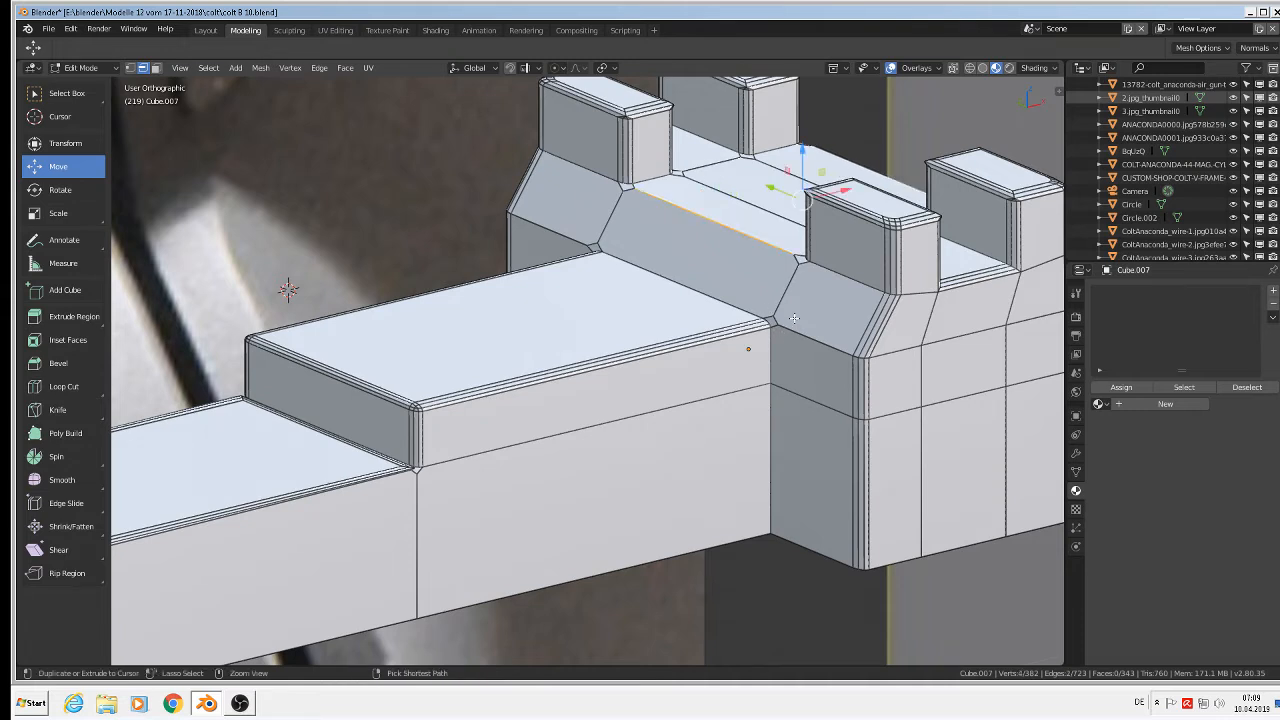
pyautogui.hotkey('ctrl', 'b')
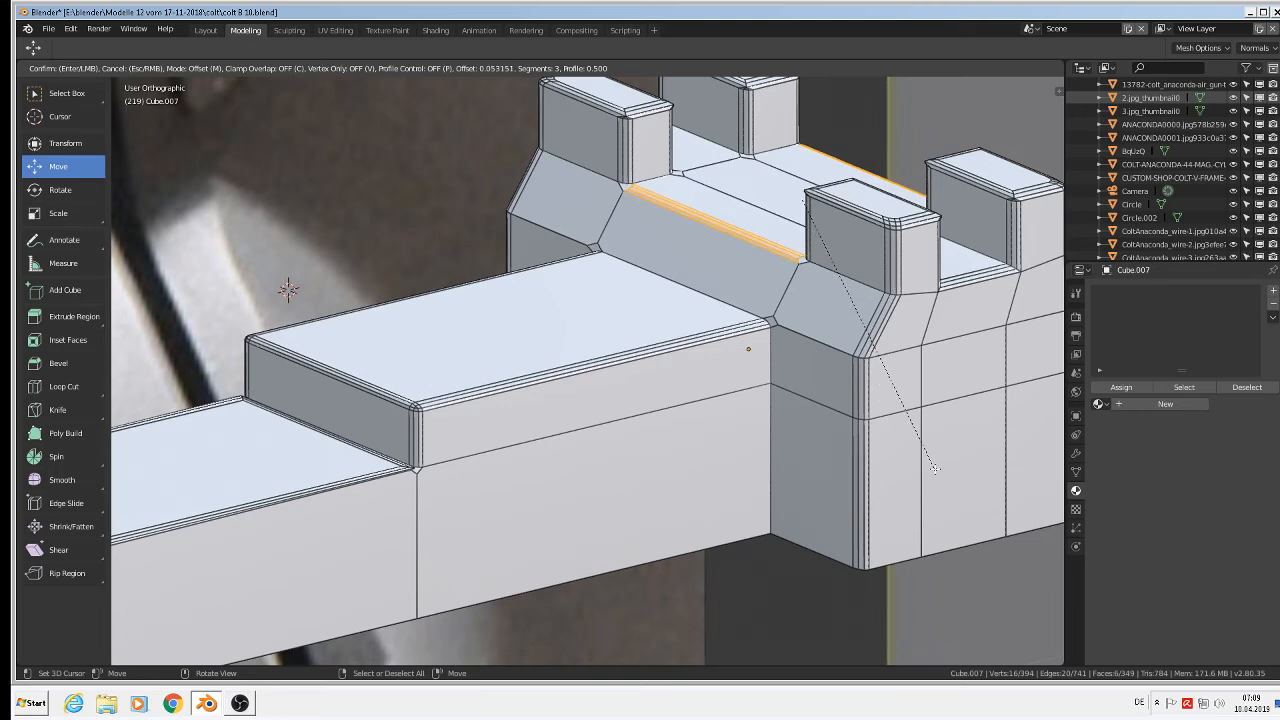
pyautogui.click(944, 478)
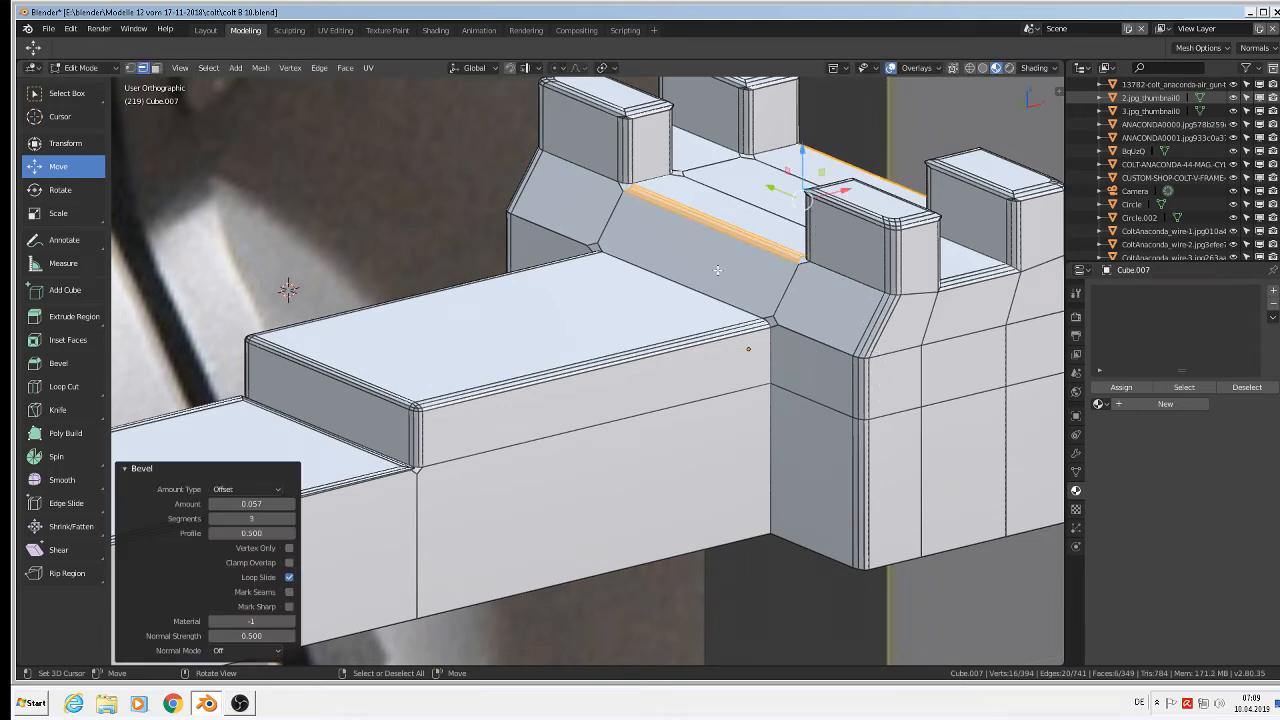
# - Bevel the two short edges beneath the block's slanted faces, one on each side of the bar, with 3 segments, then check the shape
pyautogui.scroll(-1, 650, 223)
pyautogui.scroll(1, 633, 225)
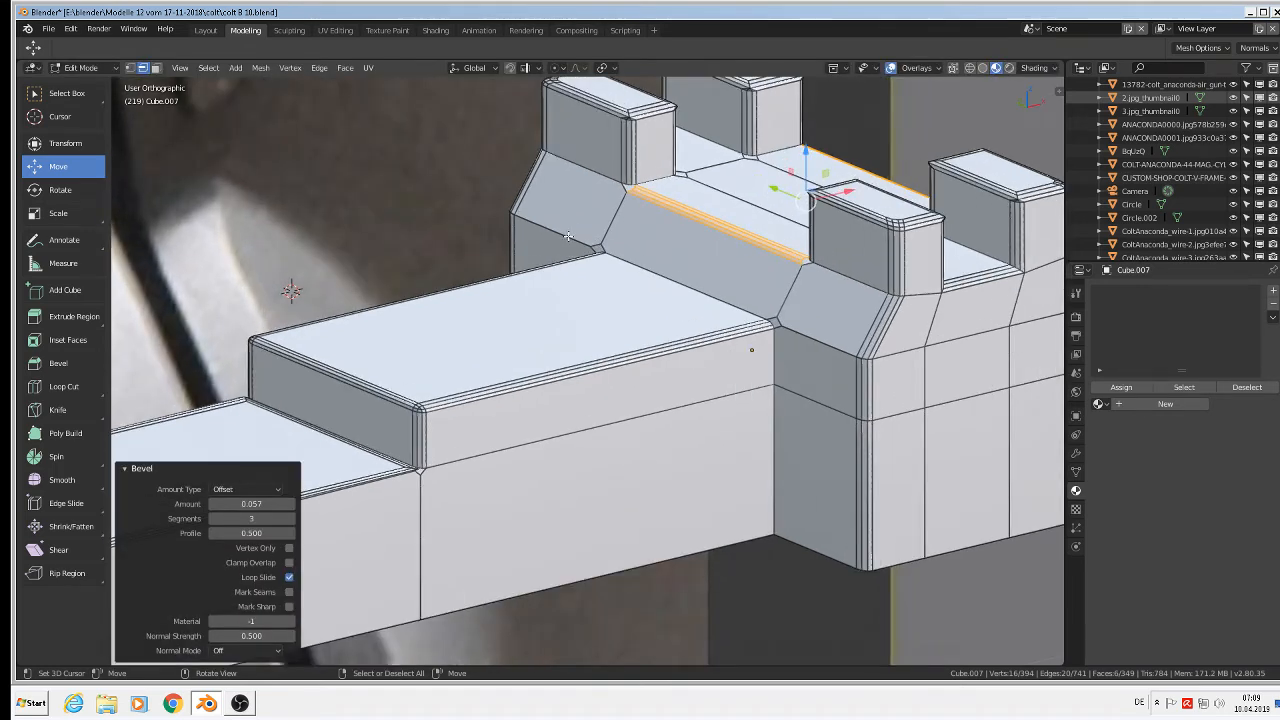
pyautogui.rightClick(568, 236)
pyautogui.keyDown('shift'); pyautogui.rightClick(820, 341); pyautogui.keyUp('shift')
pyautogui.moveTo(945, 372); pyautogui.dragTo(751, 350, button='middle')
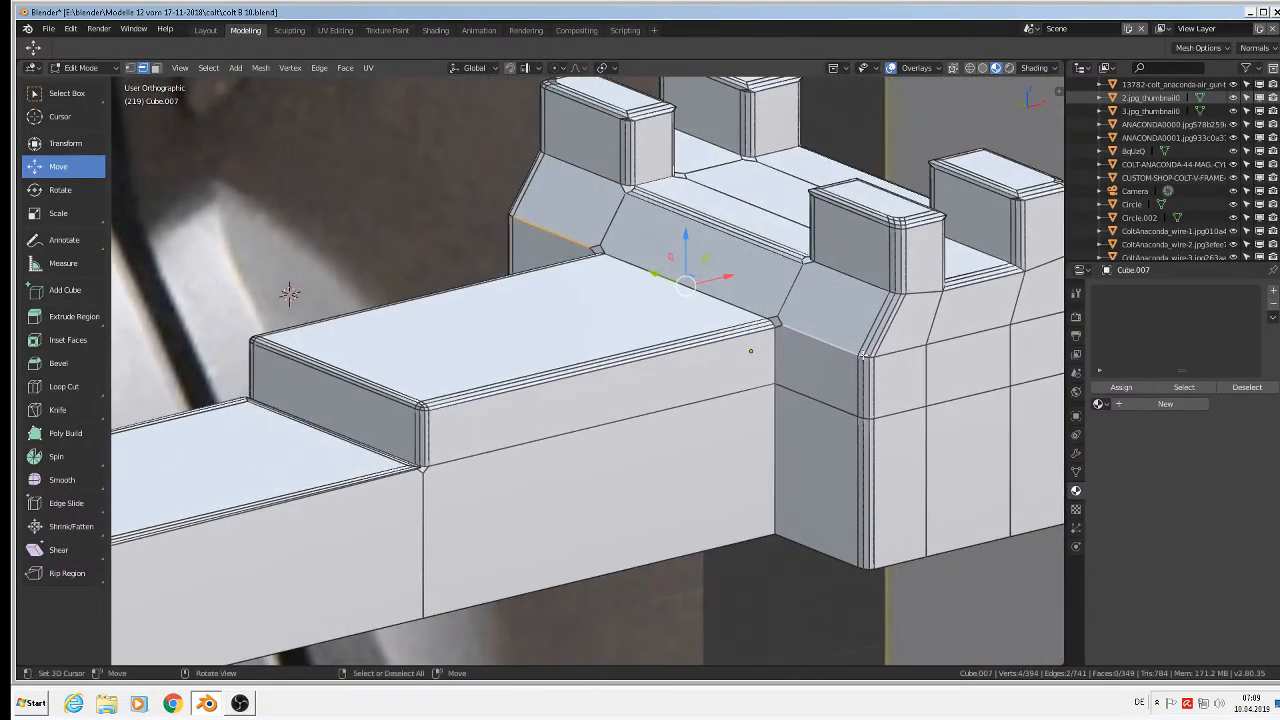
pyautogui.hotkey('ctrl', 'b')
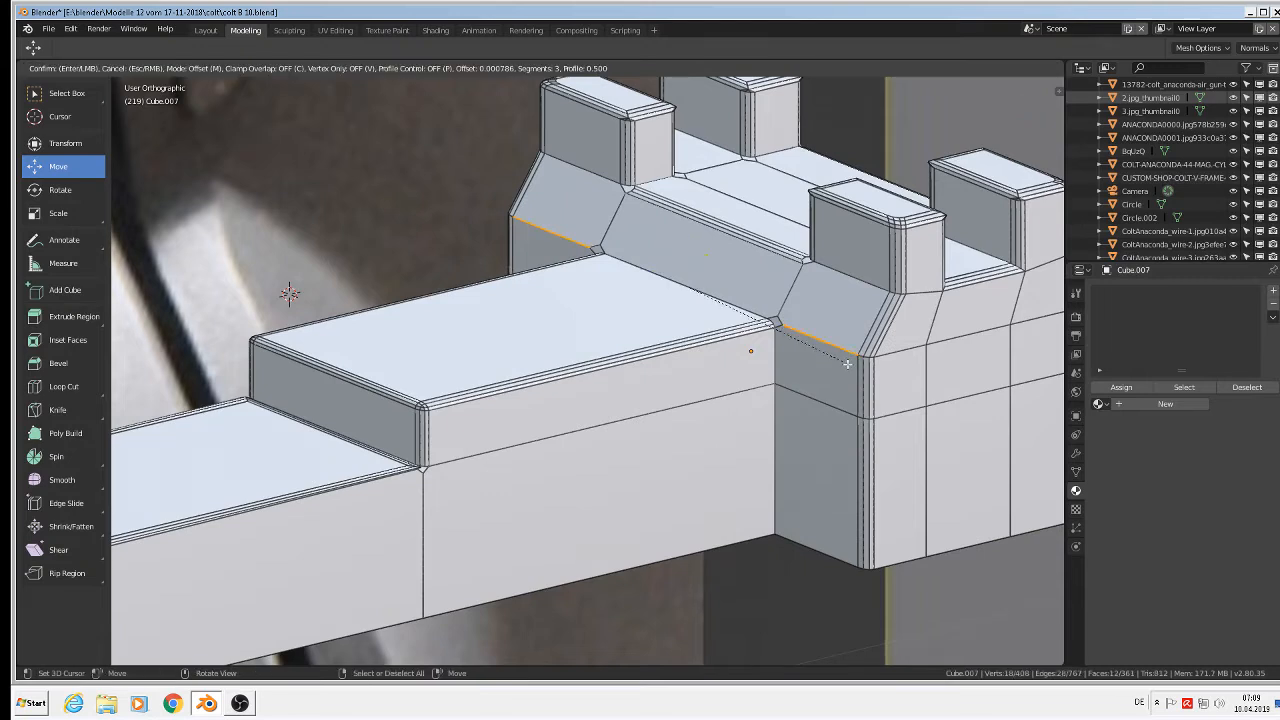
pyautogui.click(950, 478)
pyautogui.press('a')
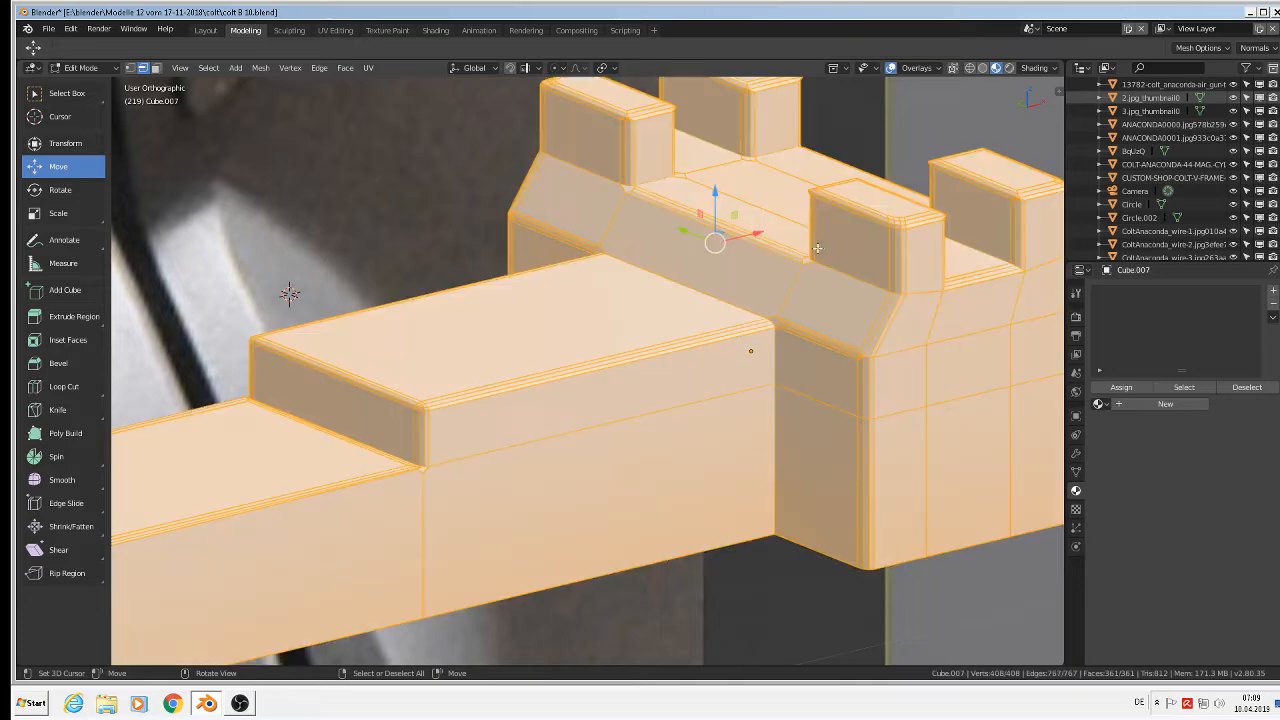
pyautogui.press('Tab')
pyautogui.scroll(-3, 790, 254)
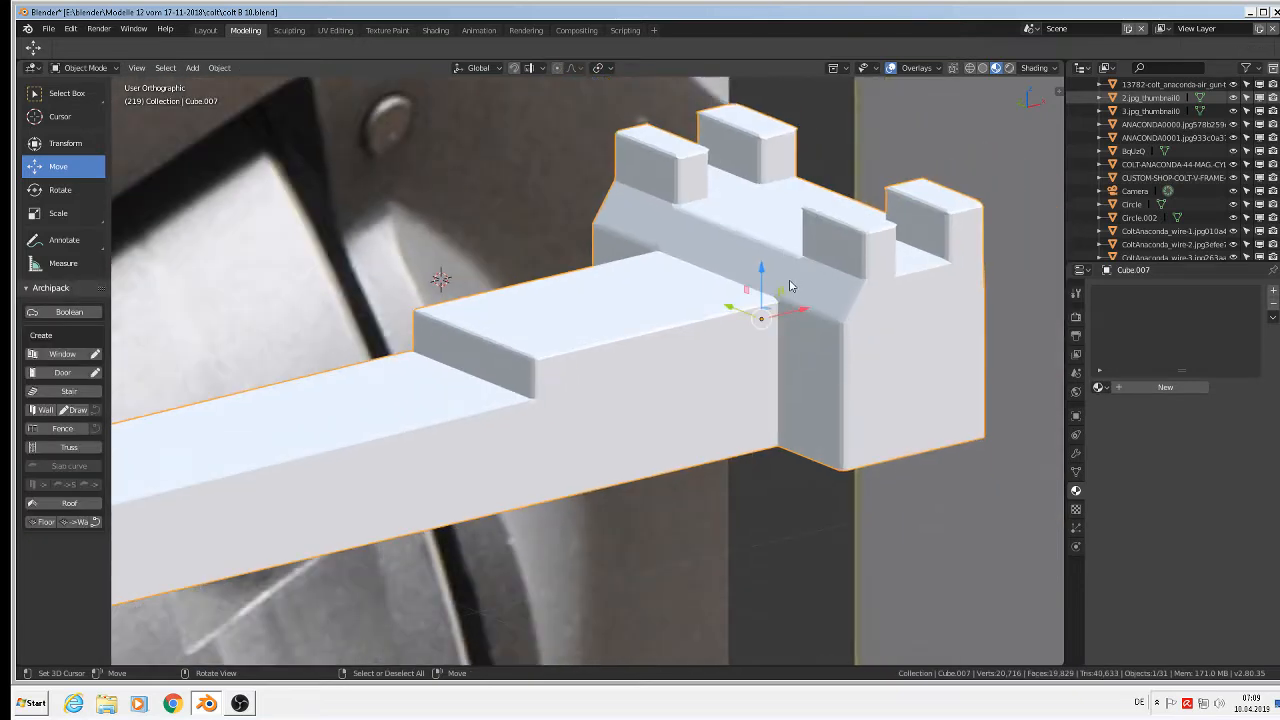
pyautogui.moveTo(801, 311); pyautogui.dragTo(798, 346, button='middle')
pyautogui.scroll(-4, 798, 346)
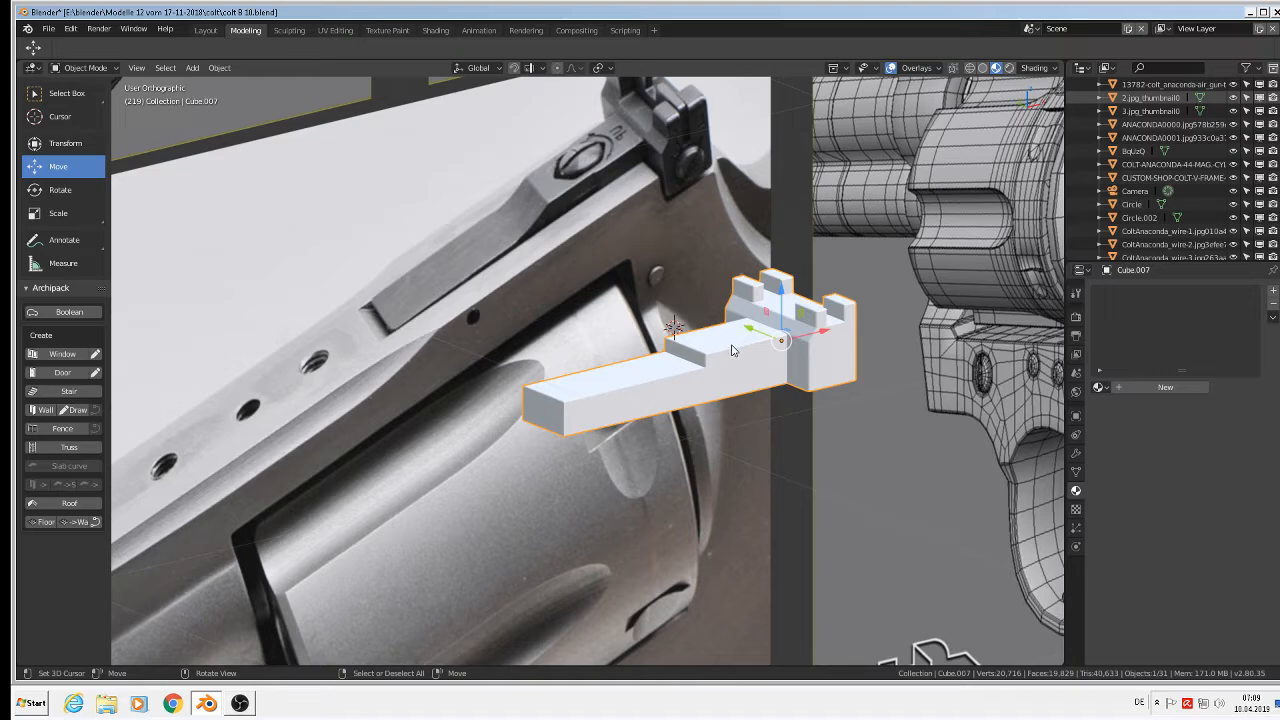
pyautogui.scroll(5, 680, 390)
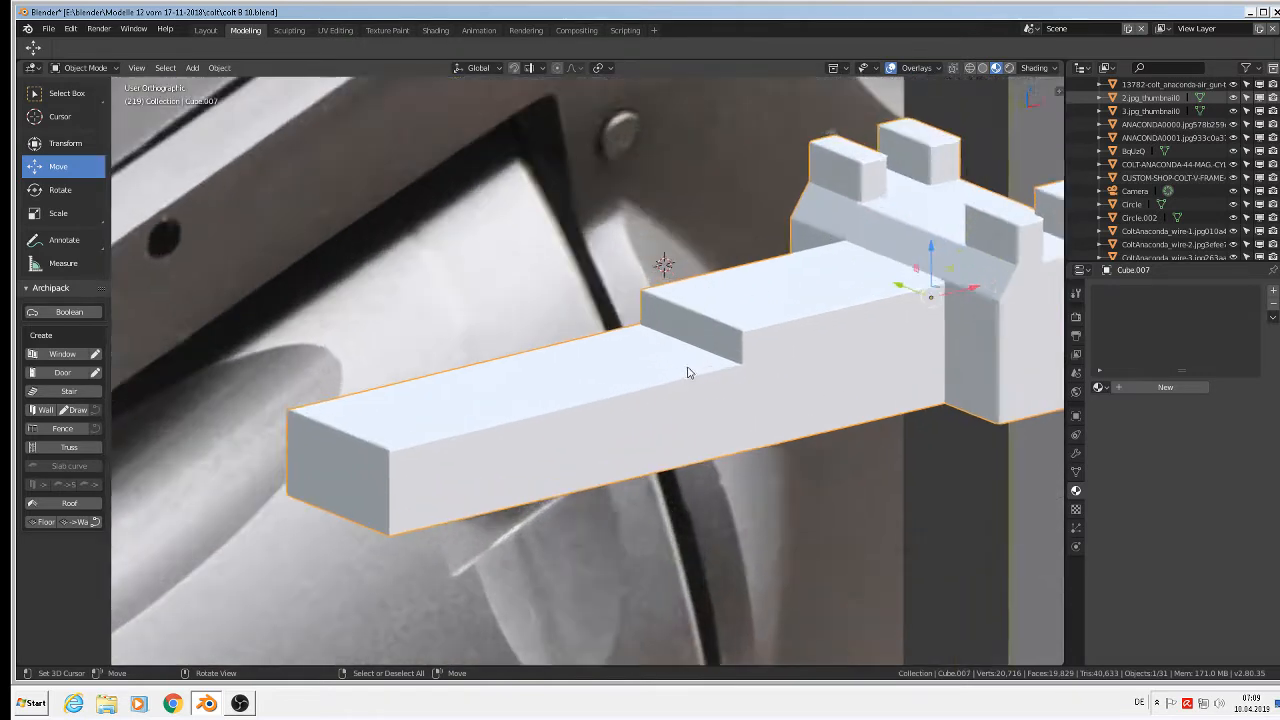
# - With X-ray on, select the vertices at the foot of the bar's step and move them about -0.0231 m along X to form a slope
pyautogui.press('Tab')
pyautogui.scroll(5, 737, 359)
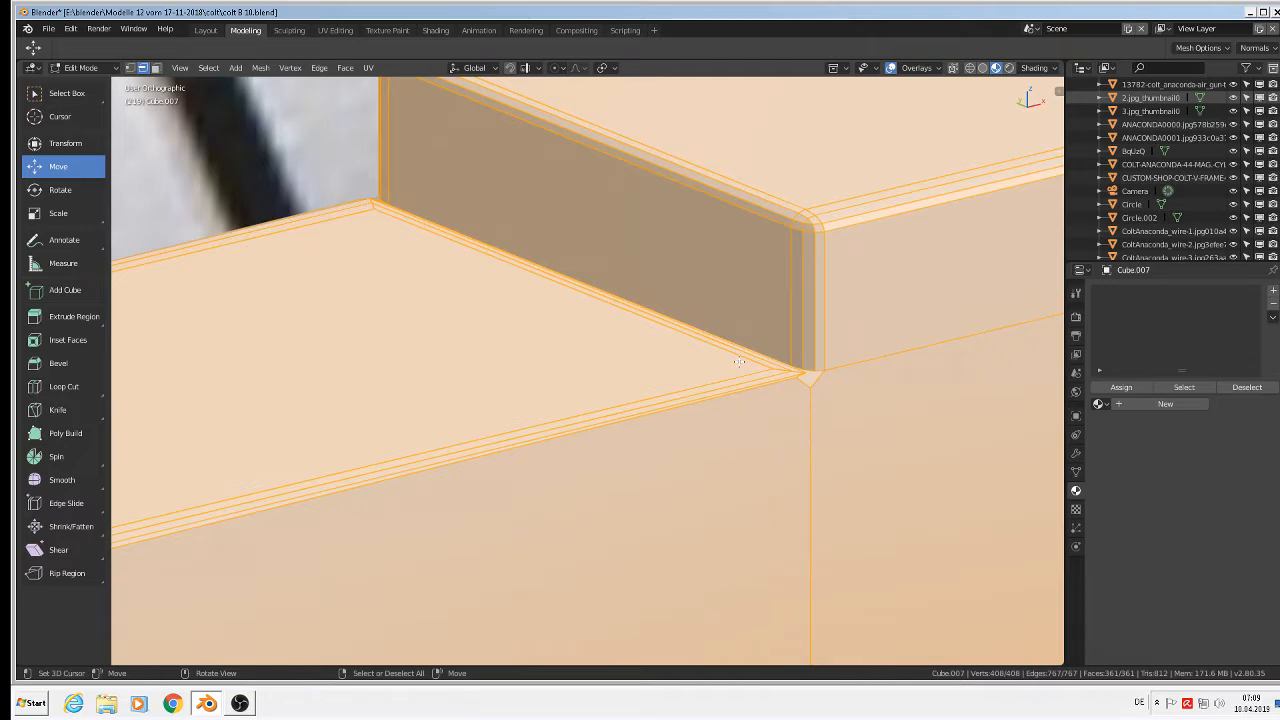
pyautogui.scroll(-2, 738, 362)
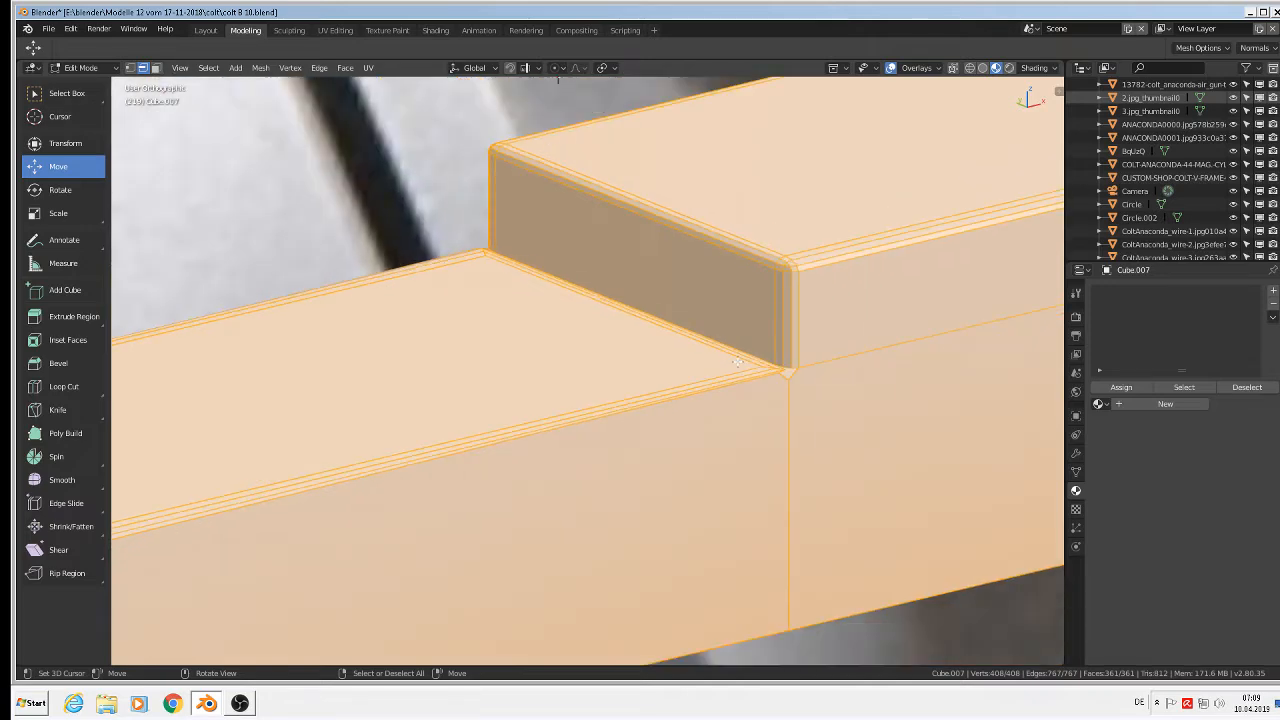
pyautogui.moveTo(751, 374); pyautogui.dragTo(700, 375, button='middle')
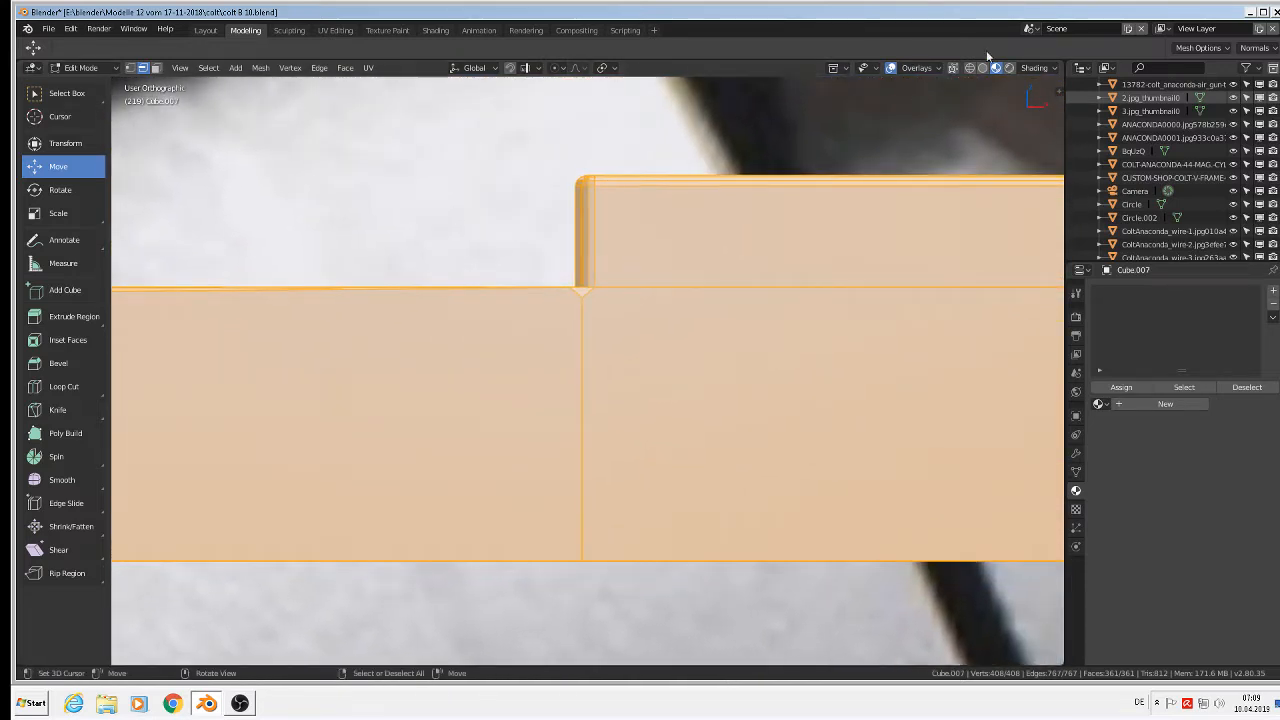
pyautogui.click(952, 68)
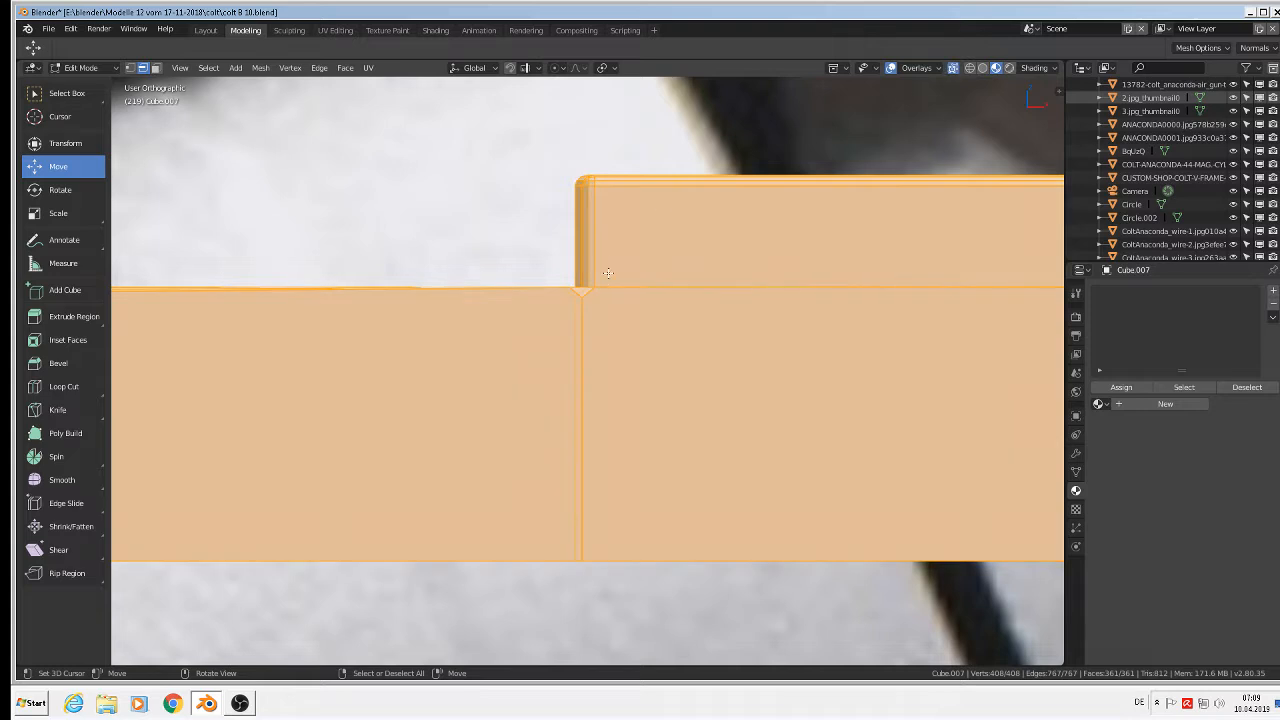
pyautogui.press('1')
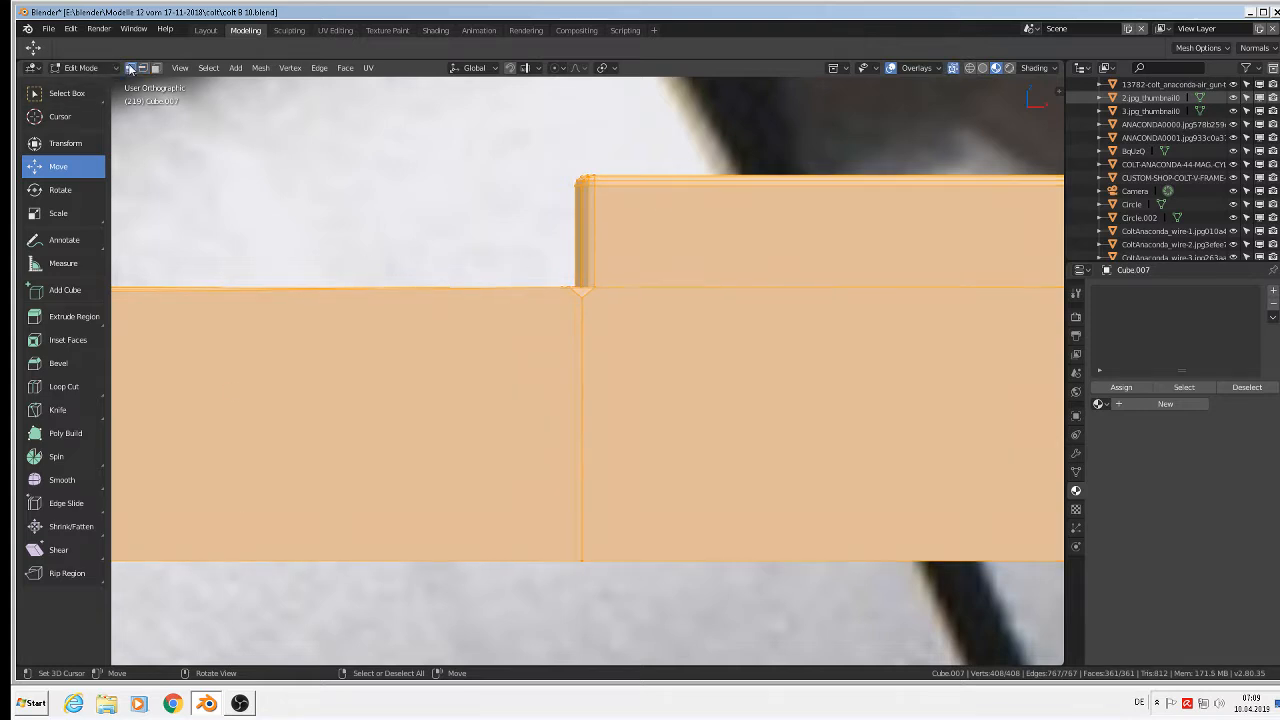
pyautogui.hotkey('alt', 'a')
pyautogui.press('c')
pyautogui.click(574, 290)
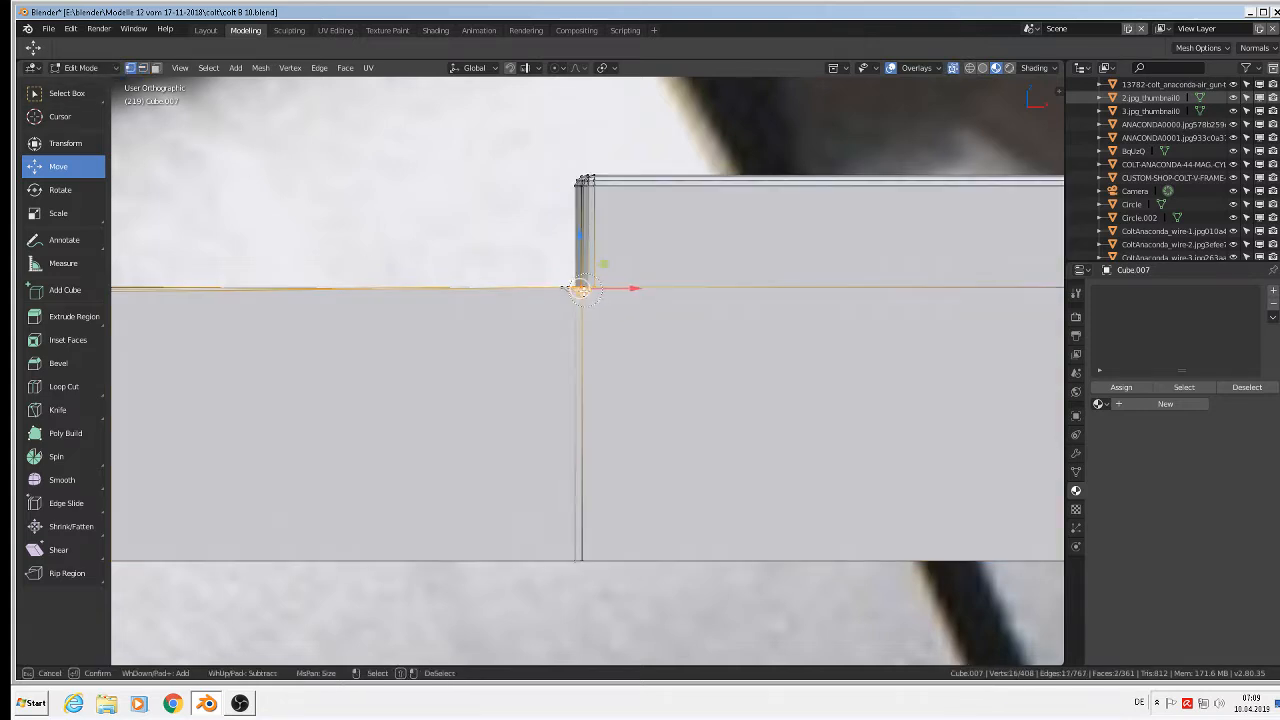
pyautogui.rightClick(568, 291)
pyautogui.moveTo(631, 288); pyautogui.dragTo(506, 294)
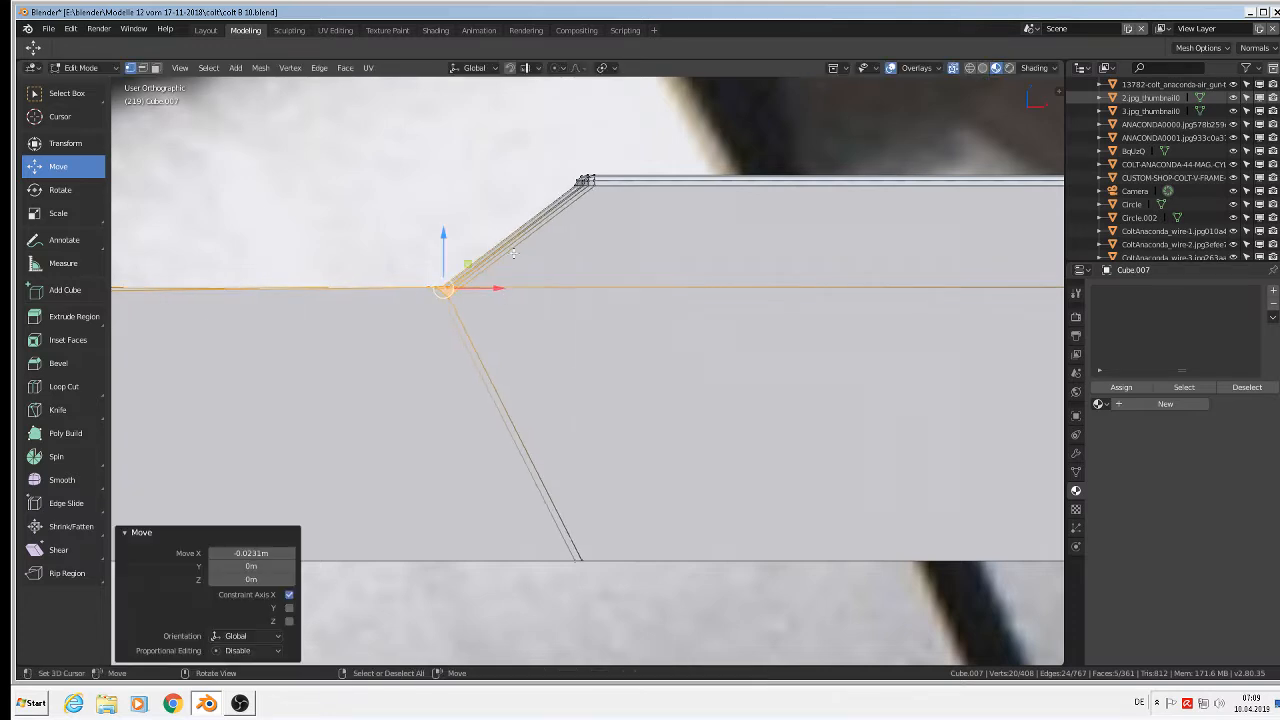
# - Add a single centred loop cut across the bar's sloped step with slide factor 0
pyautogui.hotkey('ctrl', 'r')
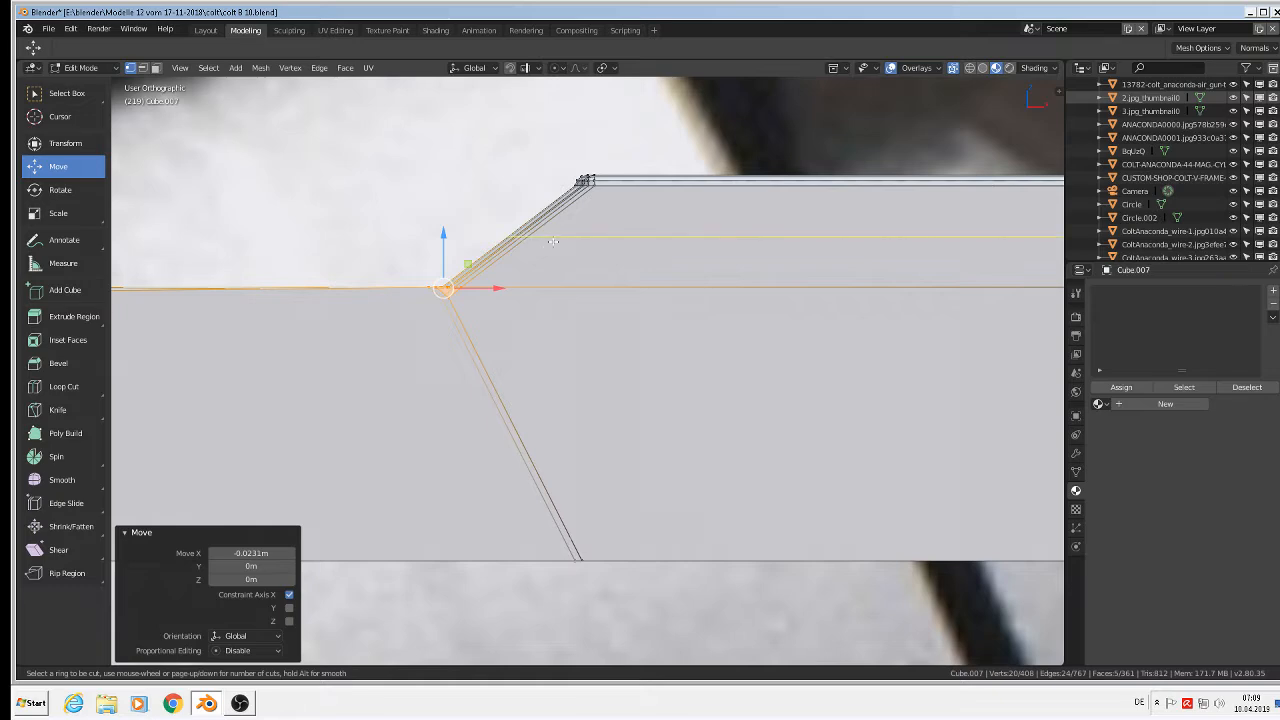
pyautogui.click(550, 241)
pyautogui.click(553, 241)
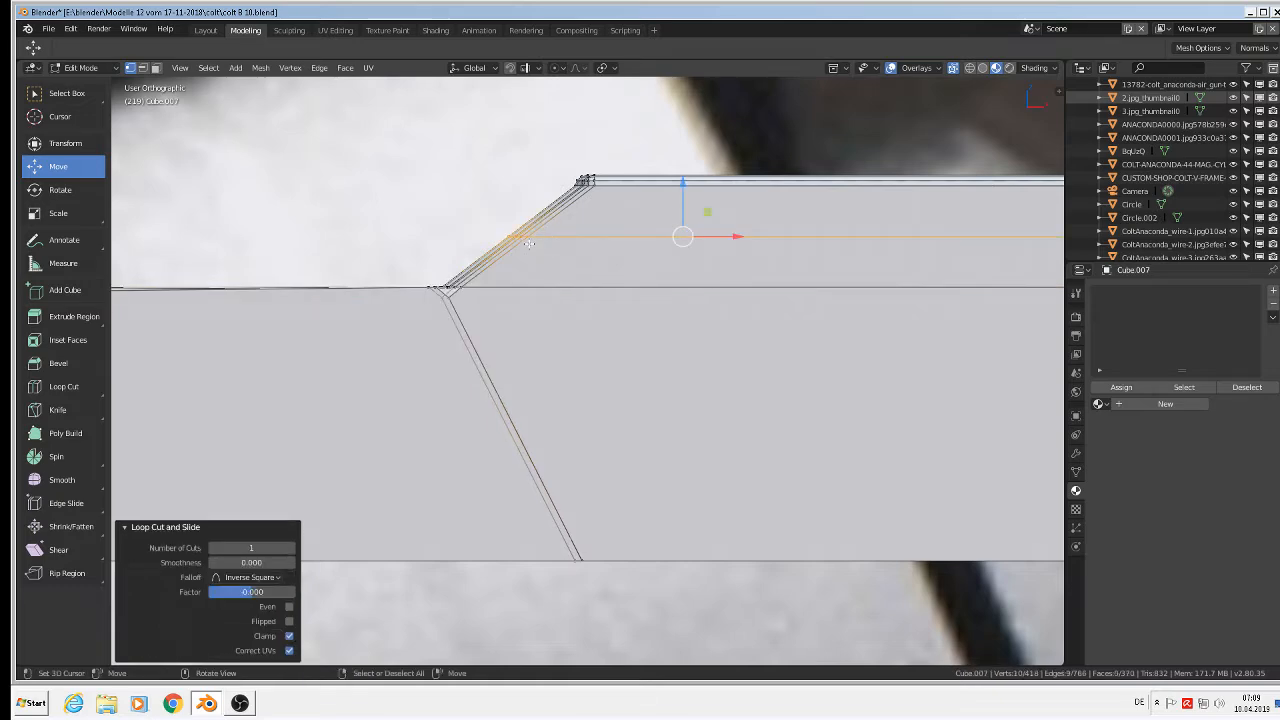
# - Select the vertex path across the middle of the bar's slope and shift it along X and about 0.001 m in Z to hollow the slope
pyautogui.moveTo(531, 253); pyautogui.dragTo(486, 193, button='middle')
pyautogui.click(603, 268)
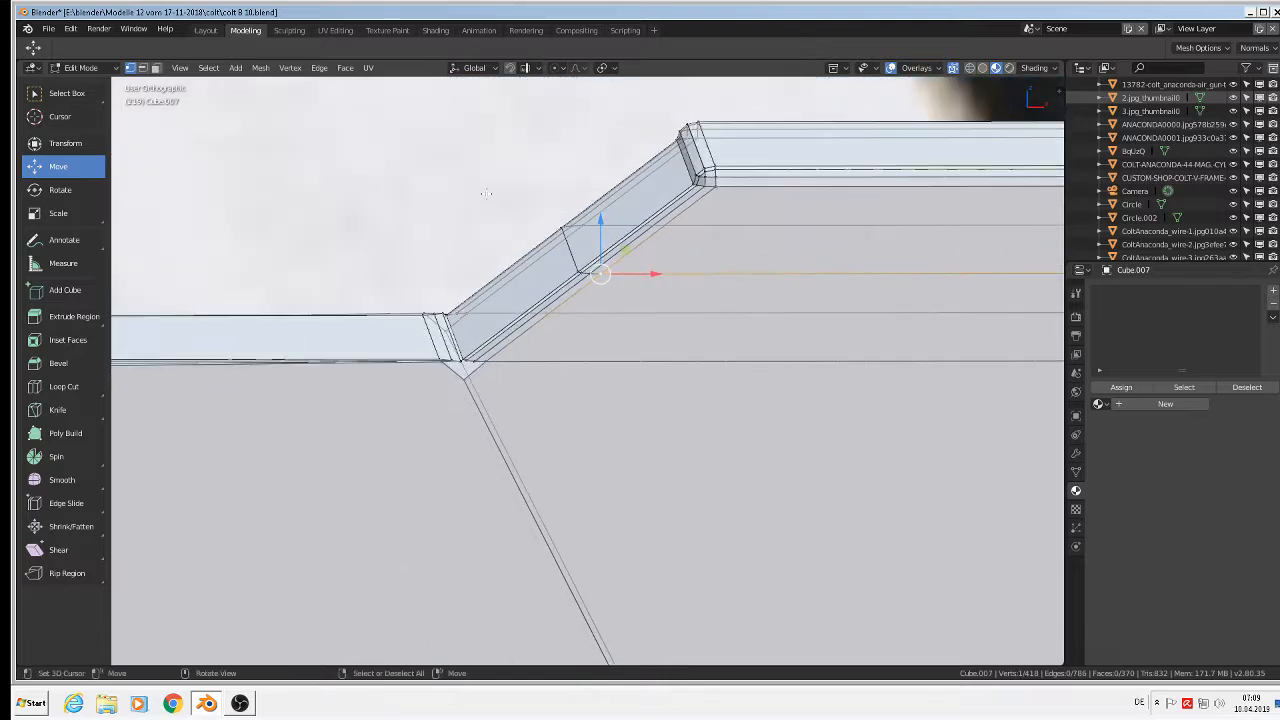
pyautogui.keyDown('ctrl'); pyautogui.click(592, 226); pyautogui.keyUp('ctrl')
pyautogui.scroll(-2, 653, 289)
pyautogui.scroll(-4, 653, 289)
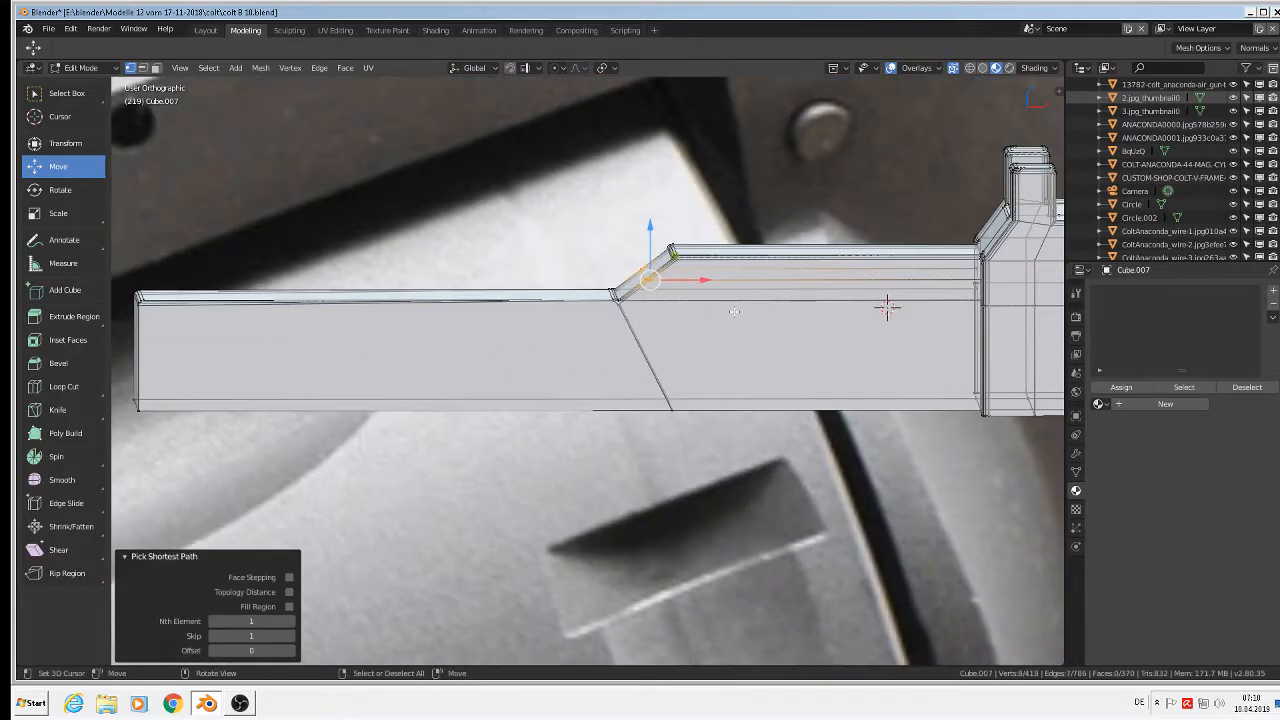
pyautogui.scroll(3, 653, 289)
pyautogui.hotkey('ctrl', 'b')
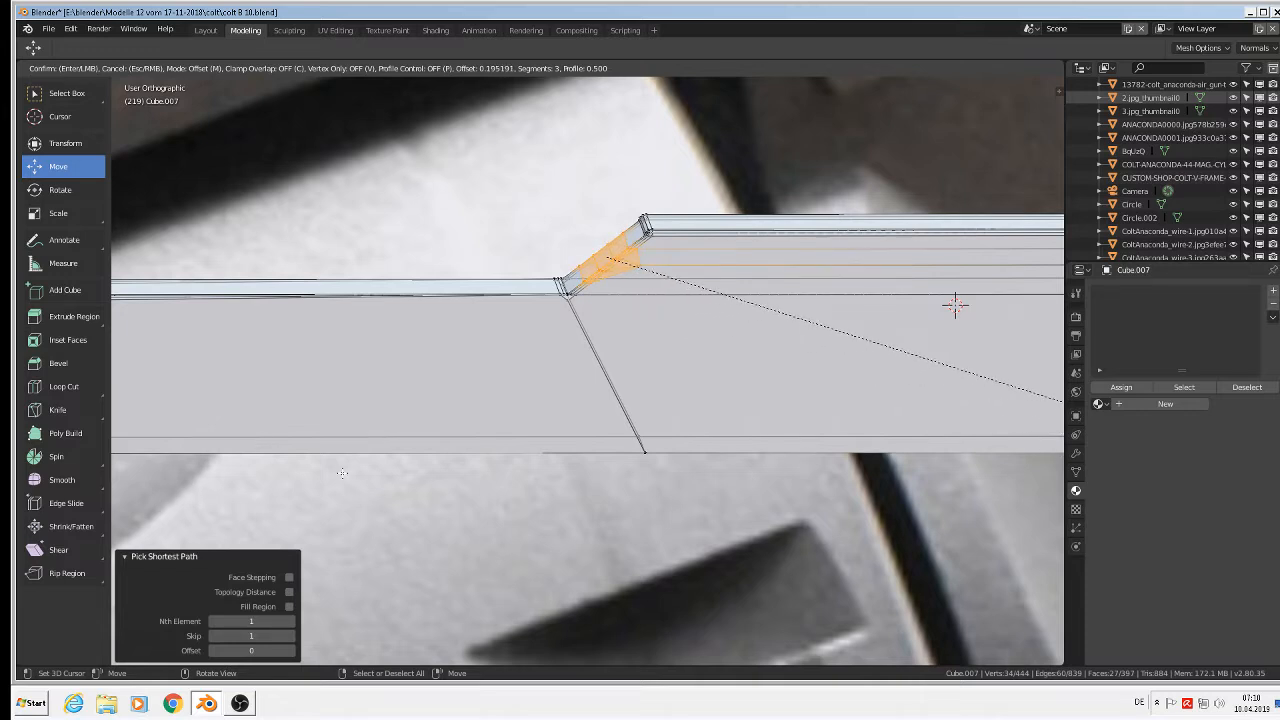
pyautogui.press('Escape')
pyautogui.moveTo(658, 266)
pyautogui.mouseDown()
pyautogui.moveTo(691, 271)
pyautogui.moveTo(673, 277)
pyautogui.mouseUp()
pyautogui.moveTo(622, 218); pyautogui.dragTo(626, 217)
# - Bevel the slope's middle edge path by about 0.292 with 5 segments, then compare the curved step with the reference photo in Object Mode
pyautogui.hotkey('ctrl', 'b')
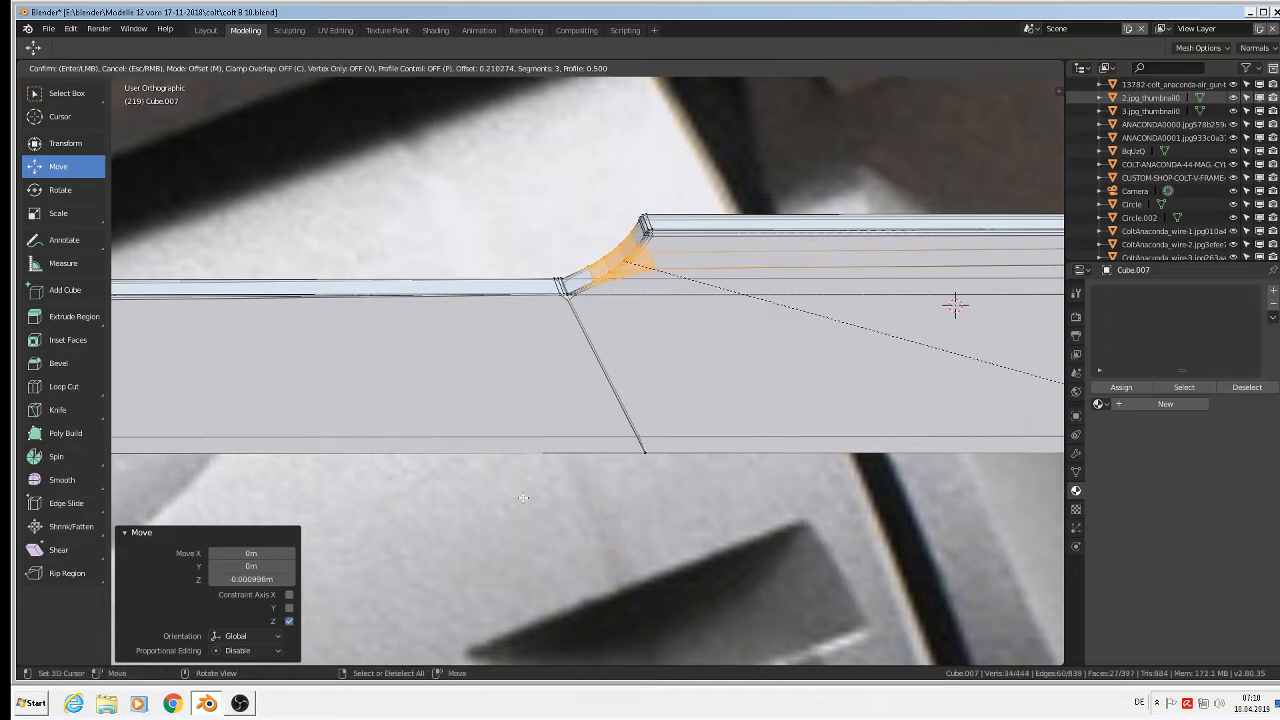
pyautogui.click(953, 303)
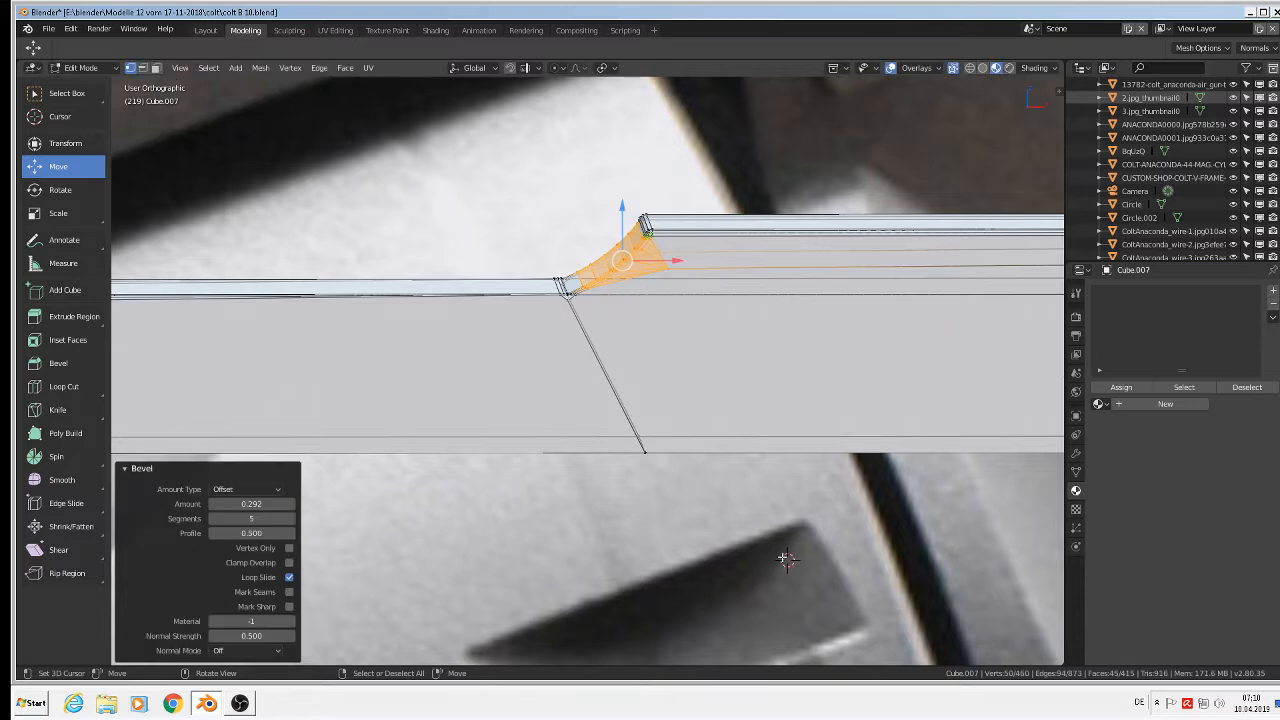
pyautogui.press('Tab')
pyautogui.scroll(-6, 746, 519)
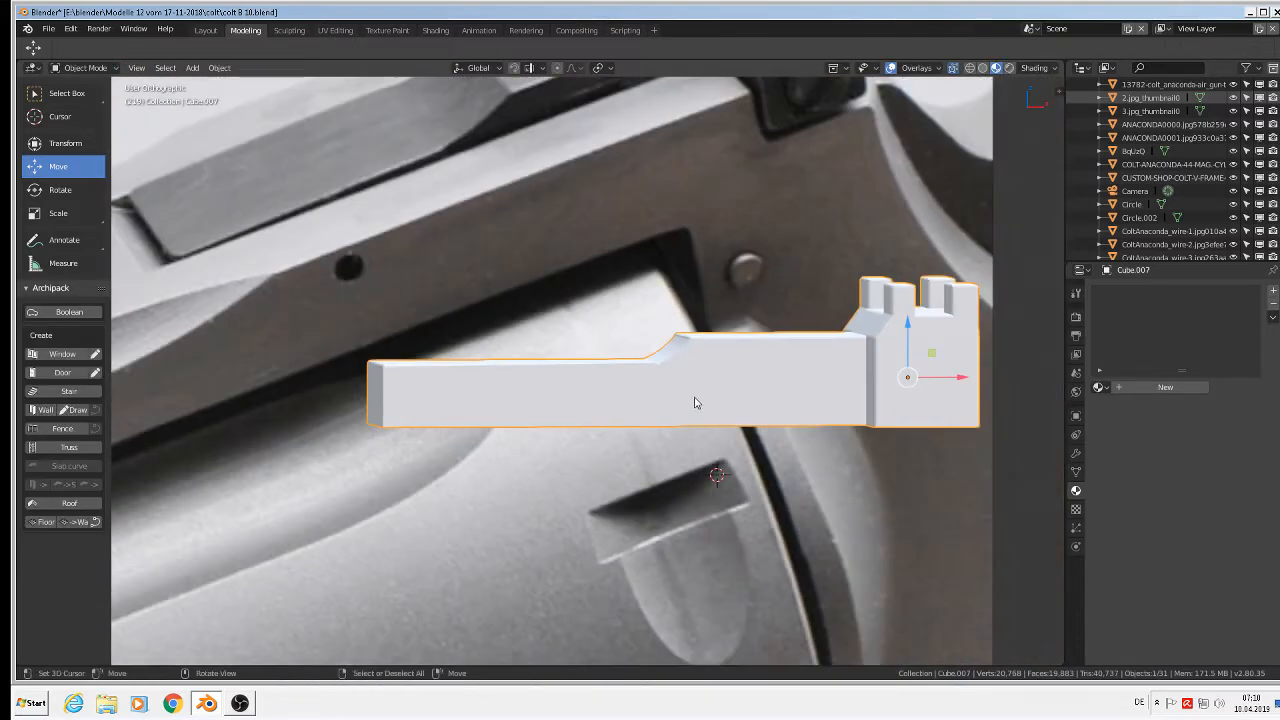
pyautogui.scroll(-3, 695, 402)
pyautogui.moveTo(690, 408); pyautogui.dragTo(710, 380, button='middle')
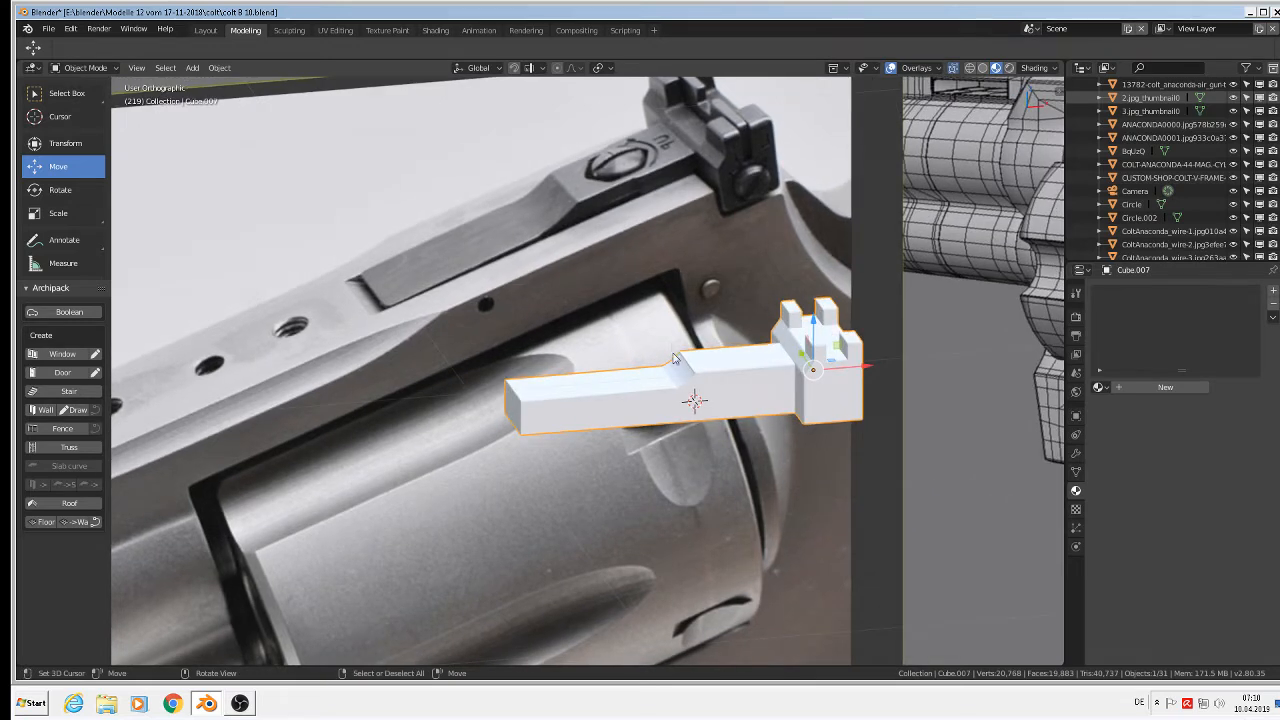
pyautogui.scroll(2, 674, 354)
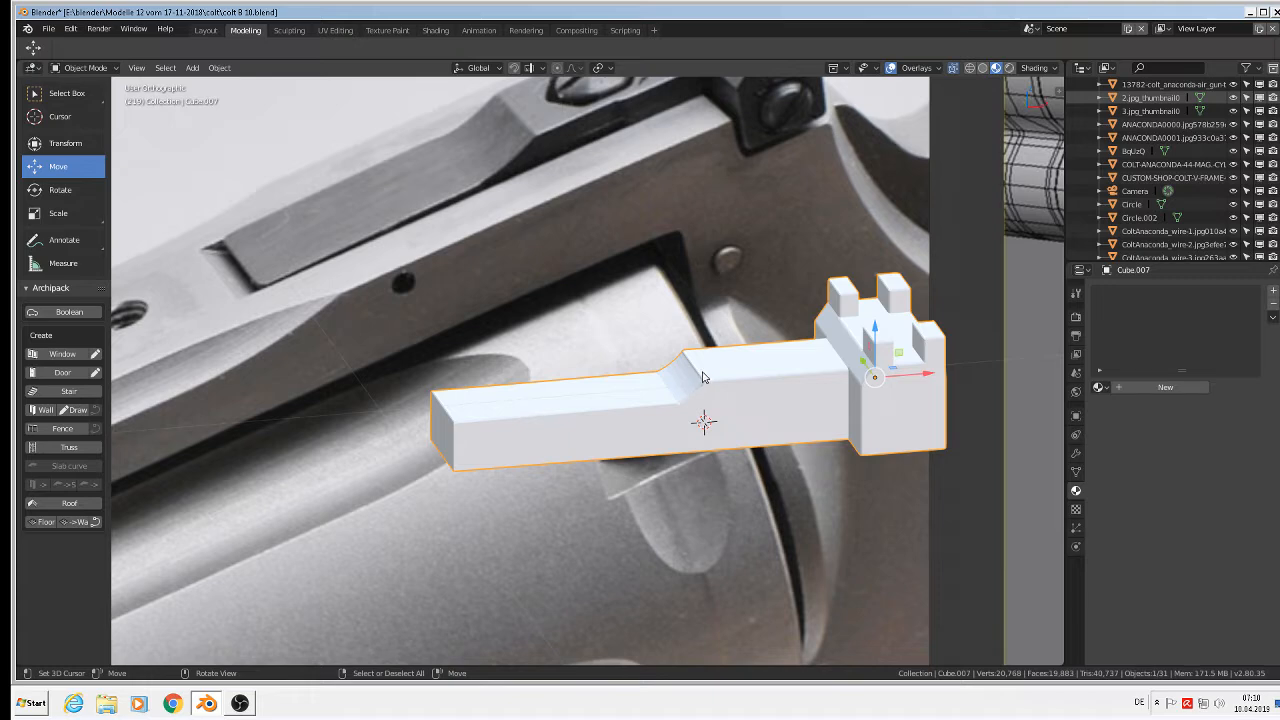
pyautogui.keyDown('shift'); pyautogui.moveTo(703, 374); pyautogui.dragTo(697, 500, button='middle'); pyautogui.keyUp('shift')
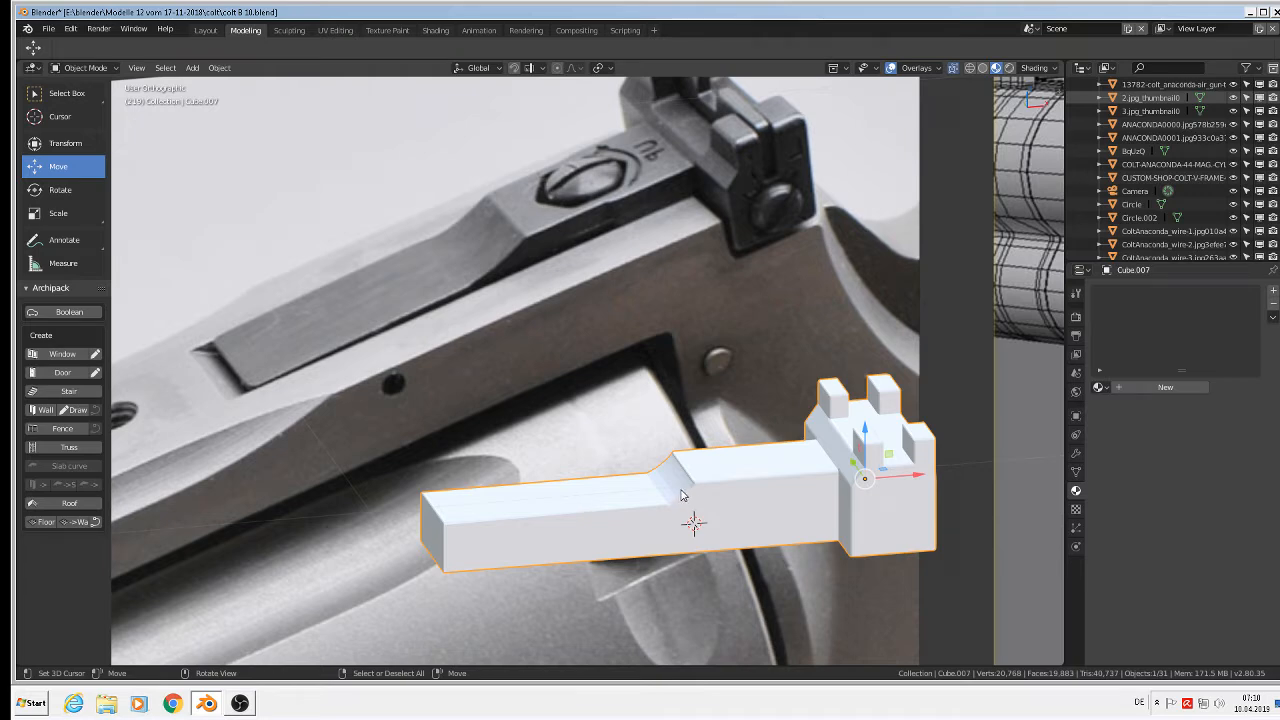
pyautogui.scroll(4, 681, 495)
# - Select the strip of faces forming the bar's curved slope and apply Smooth Faces shading to them
pyautogui.press('Tab')
pyautogui.click(681, 490)
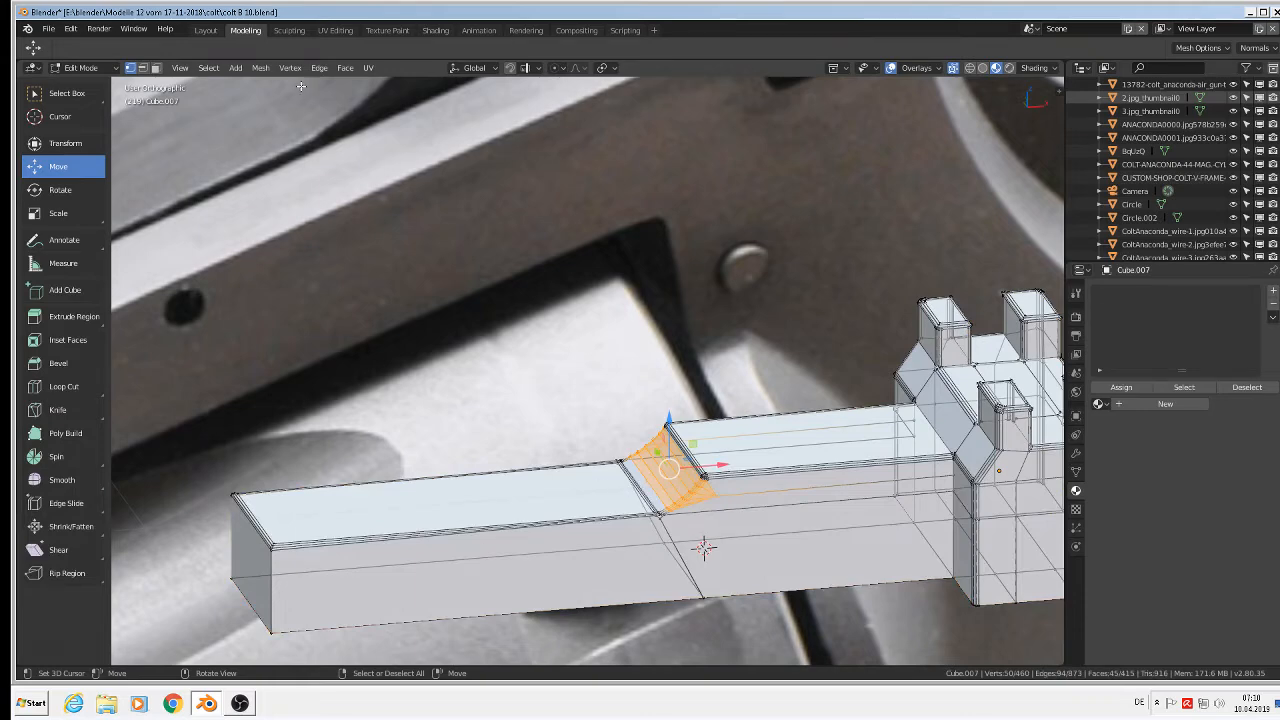
pyautogui.click(155, 67)
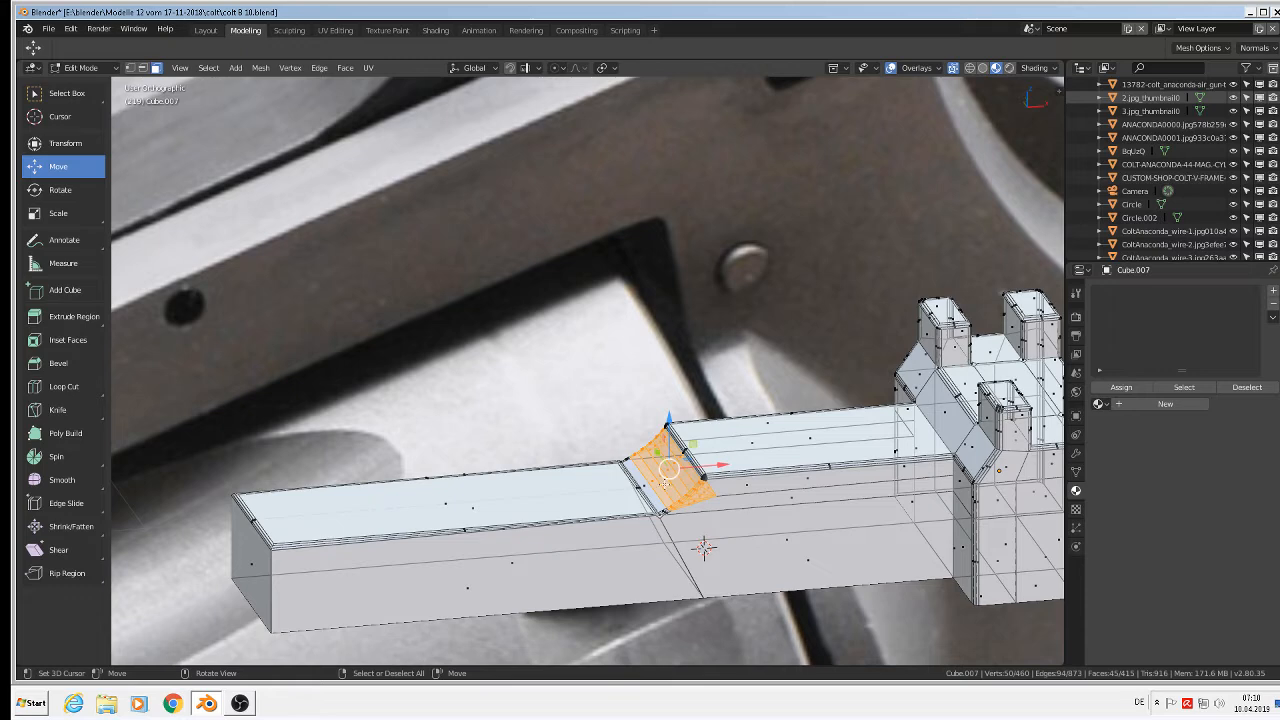
pyautogui.rightClick(640, 487)
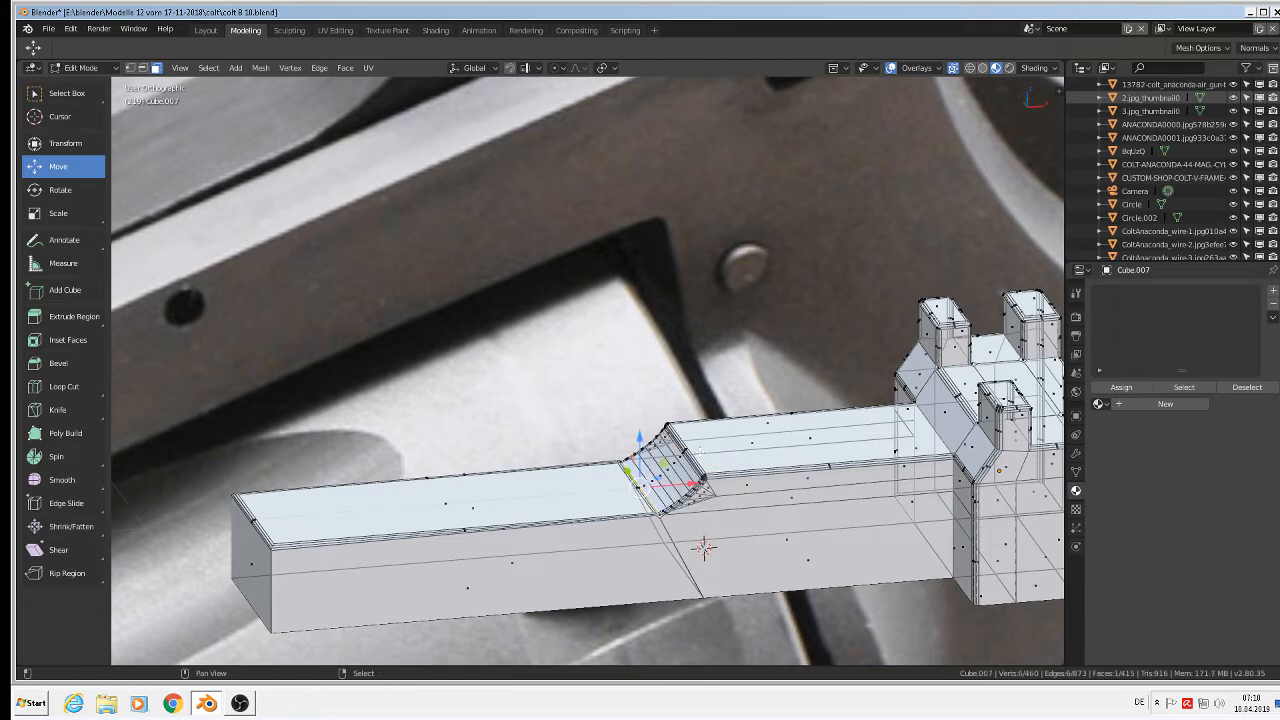
pyautogui.keyDown('ctrl'); pyautogui.rightClick(672, 440); pyautogui.keyUp('ctrl')
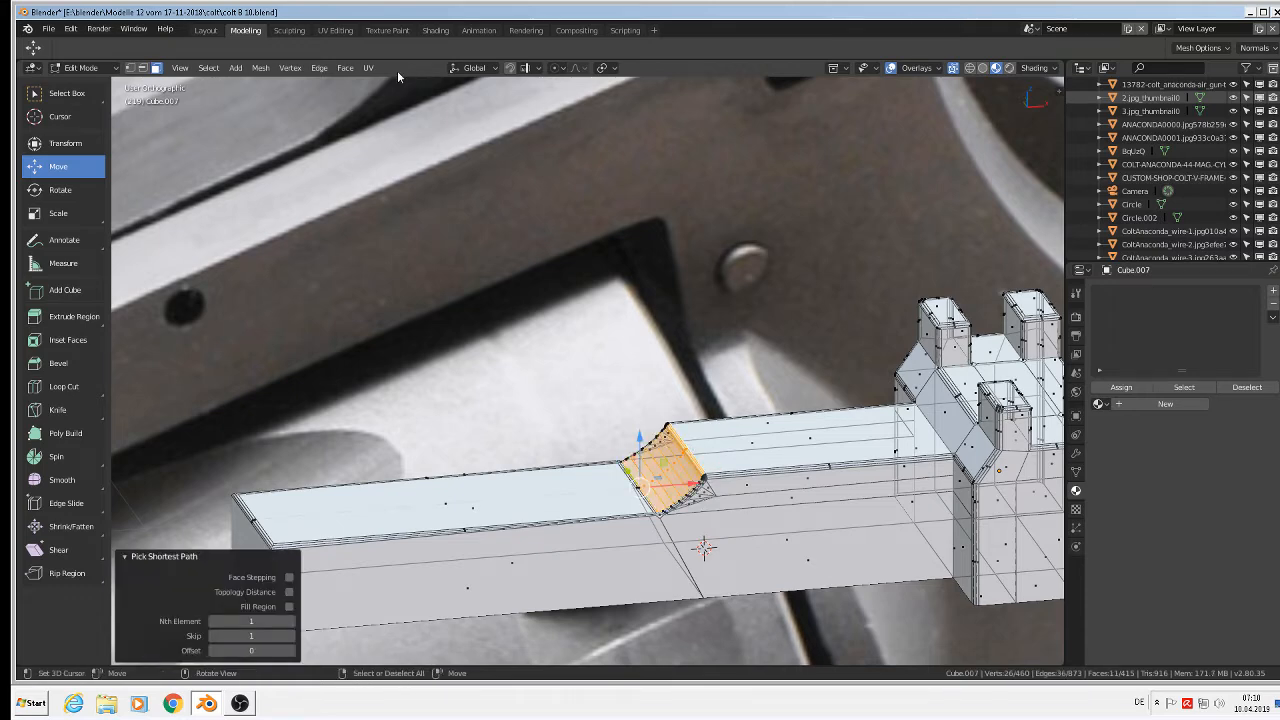
pyautogui.click(260, 67)
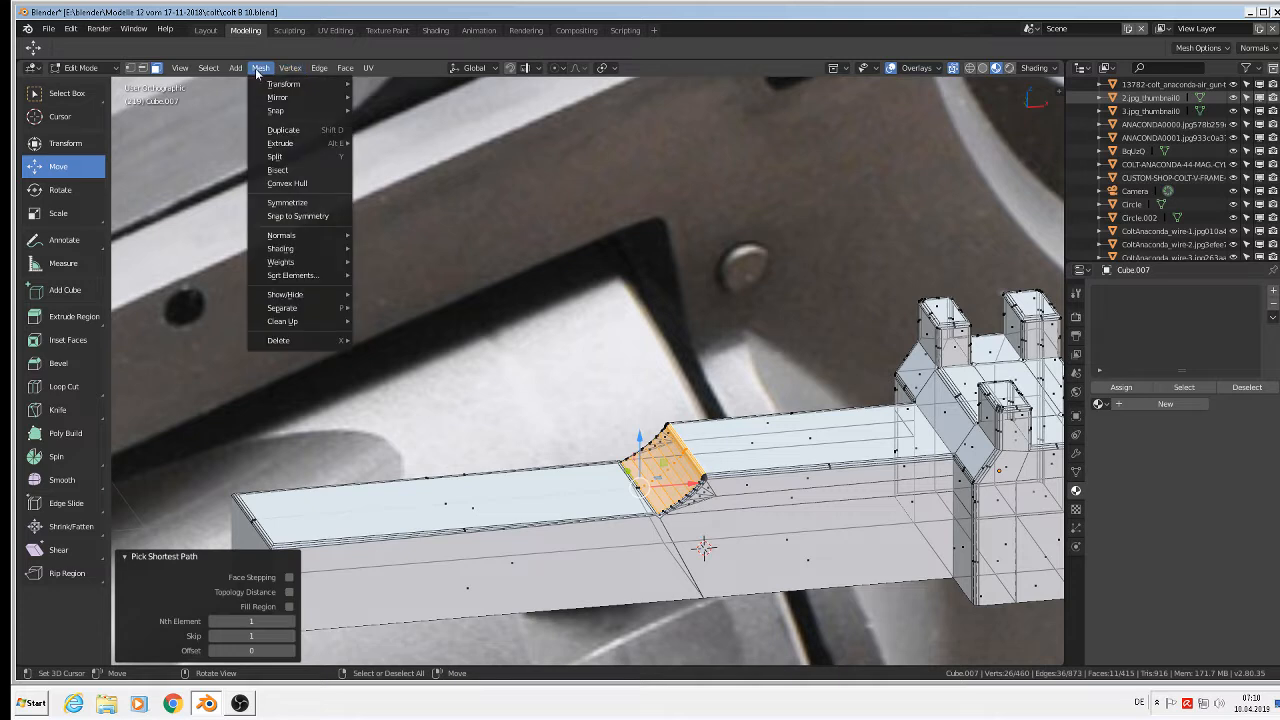
pyautogui.moveTo(311, 253)
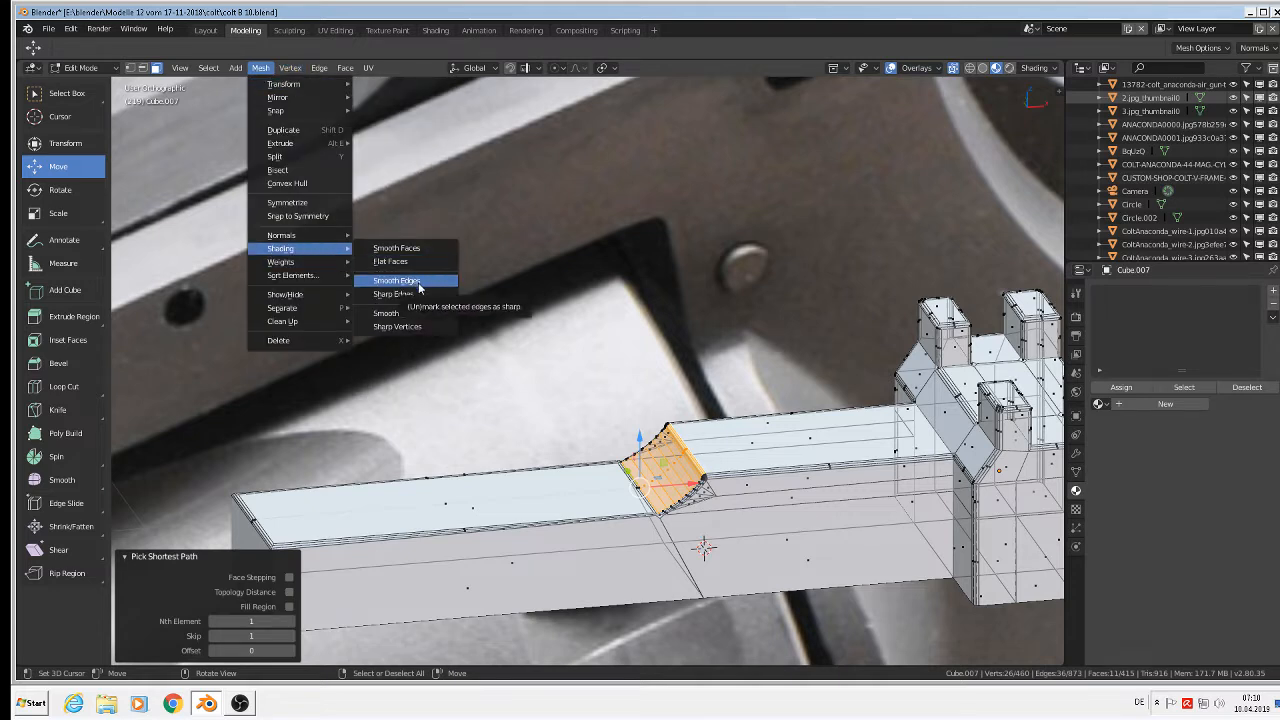
pyautogui.click(418, 248)
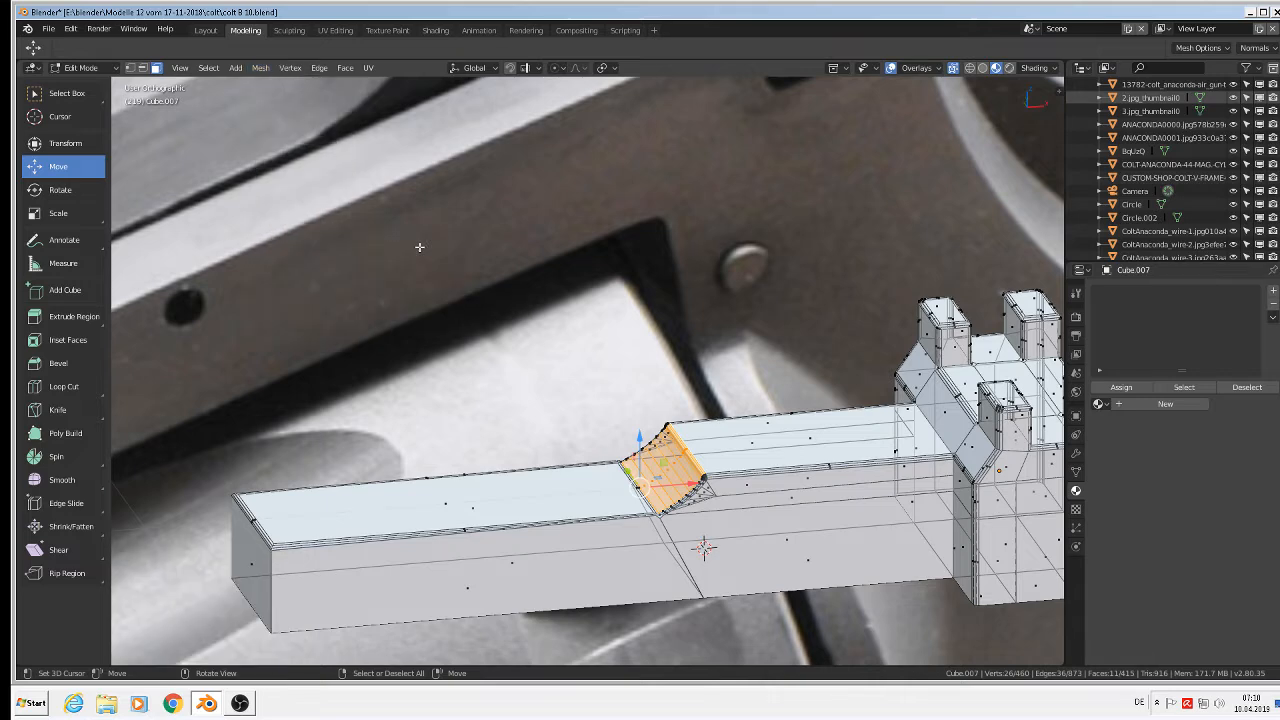
# - Switch to Object Mode to compare the whole rear sight with the reference photo and save the file
pyautogui.press('Tab')
pyautogui.scroll(-4, 686, 423)
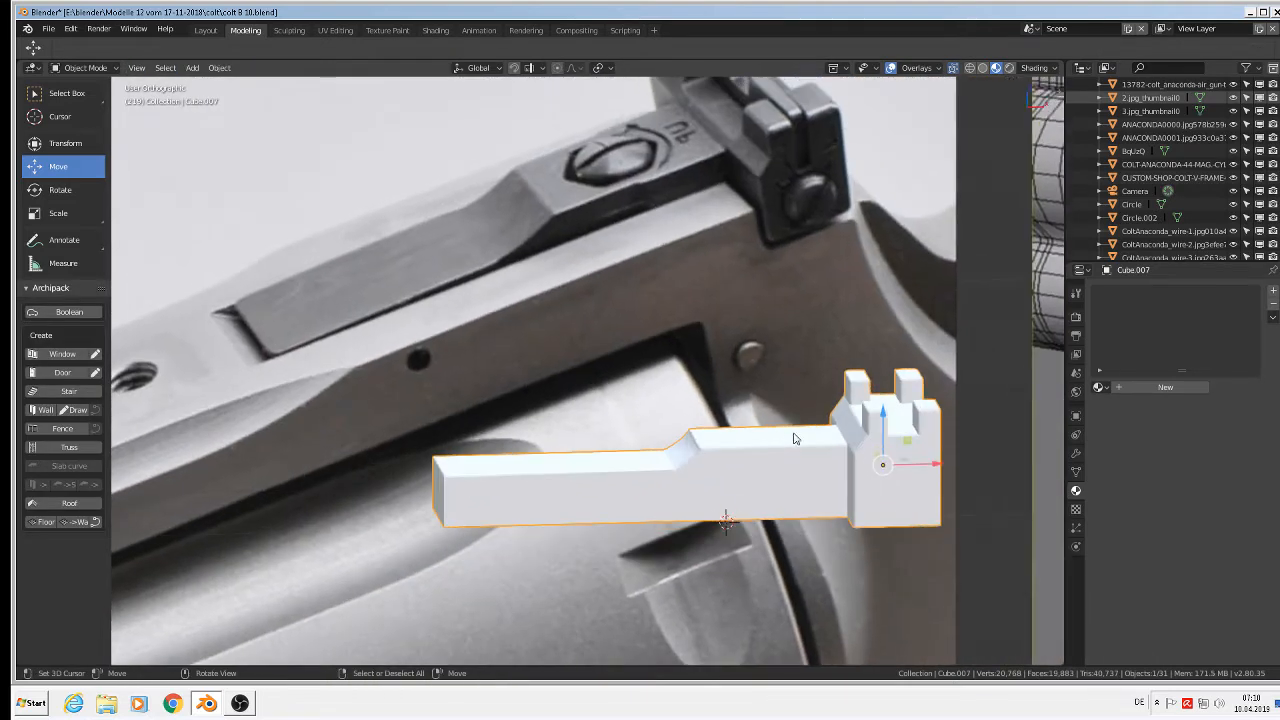
pyautogui.scroll(-2, 845, 439)
pyautogui.moveTo(841, 446); pyautogui.dragTo(874, 463, button='middle')
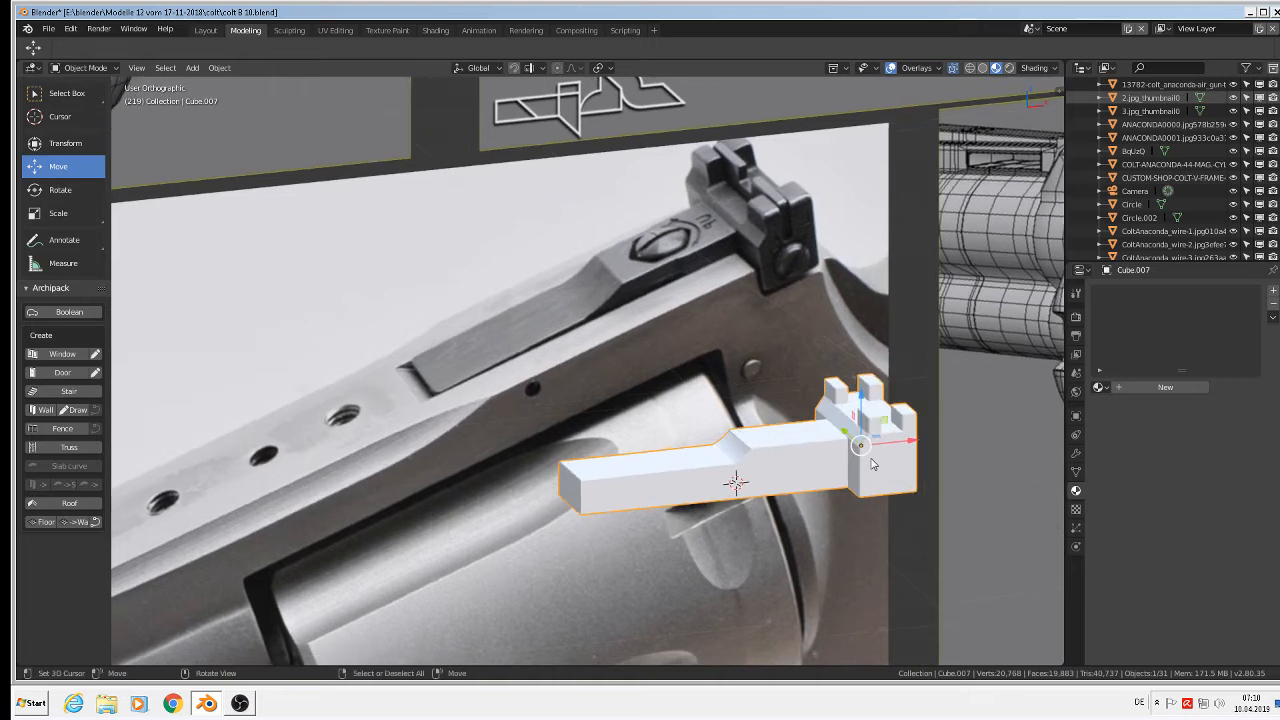
pyautogui.click(48, 28)
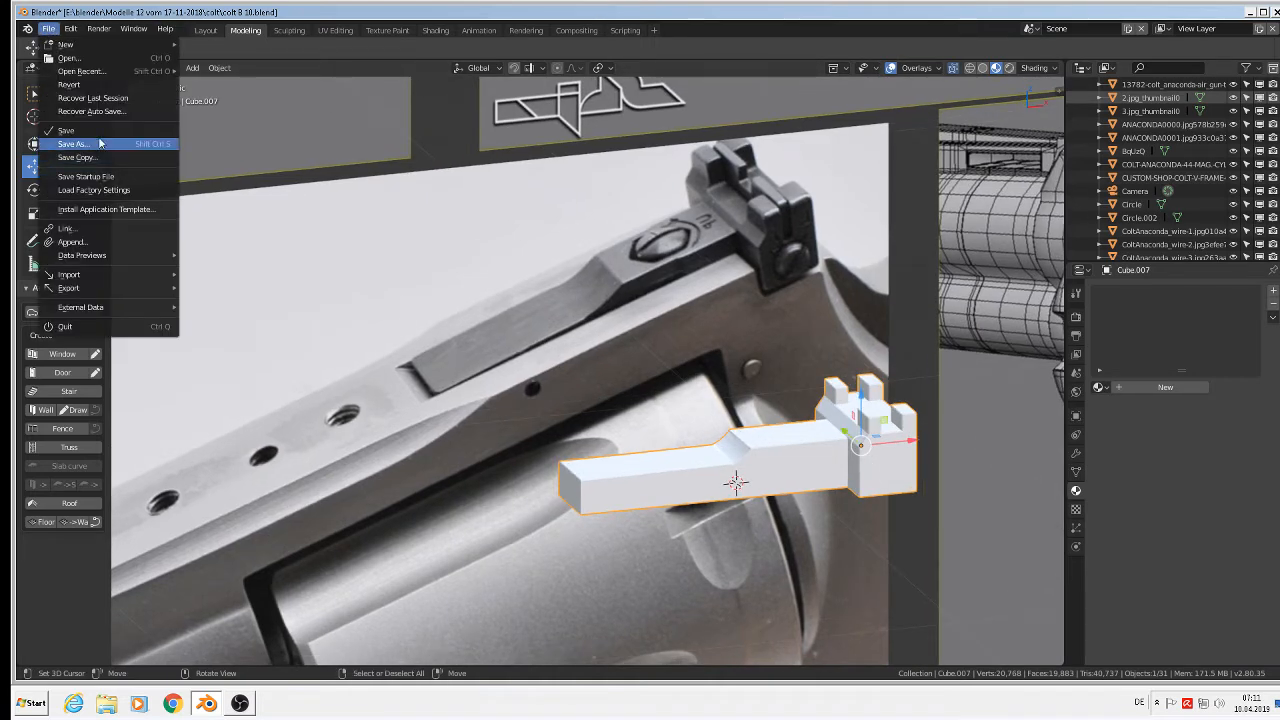
pyautogui.click(104, 140)
# - Return to Edit Mode on the rear sight and turn off X-ray display
pyautogui.scroll(1, 706, 280)
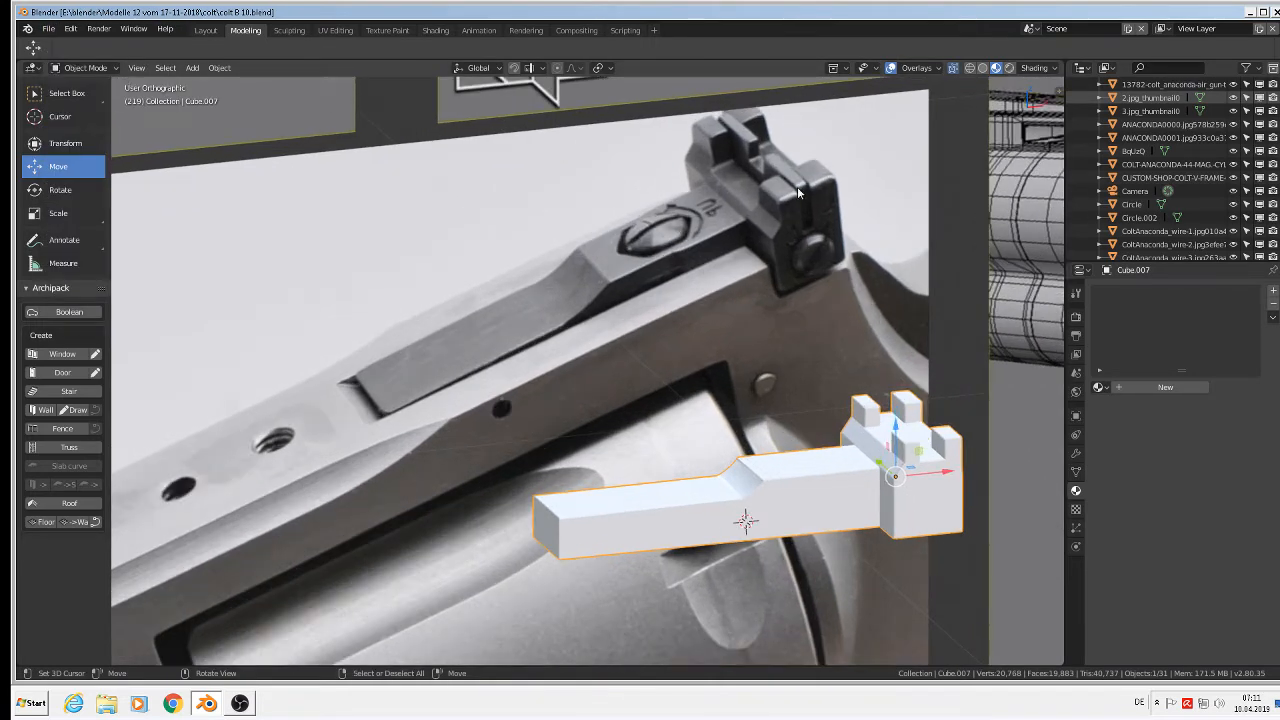
pyautogui.keyDown('shift'); pyautogui.moveTo(870, 336); pyautogui.dragTo(698, 353, button='middle'); pyautogui.keyUp('shift')
pyautogui.scroll(2, 722, 386)
pyautogui.scroll(-1, 722, 386)
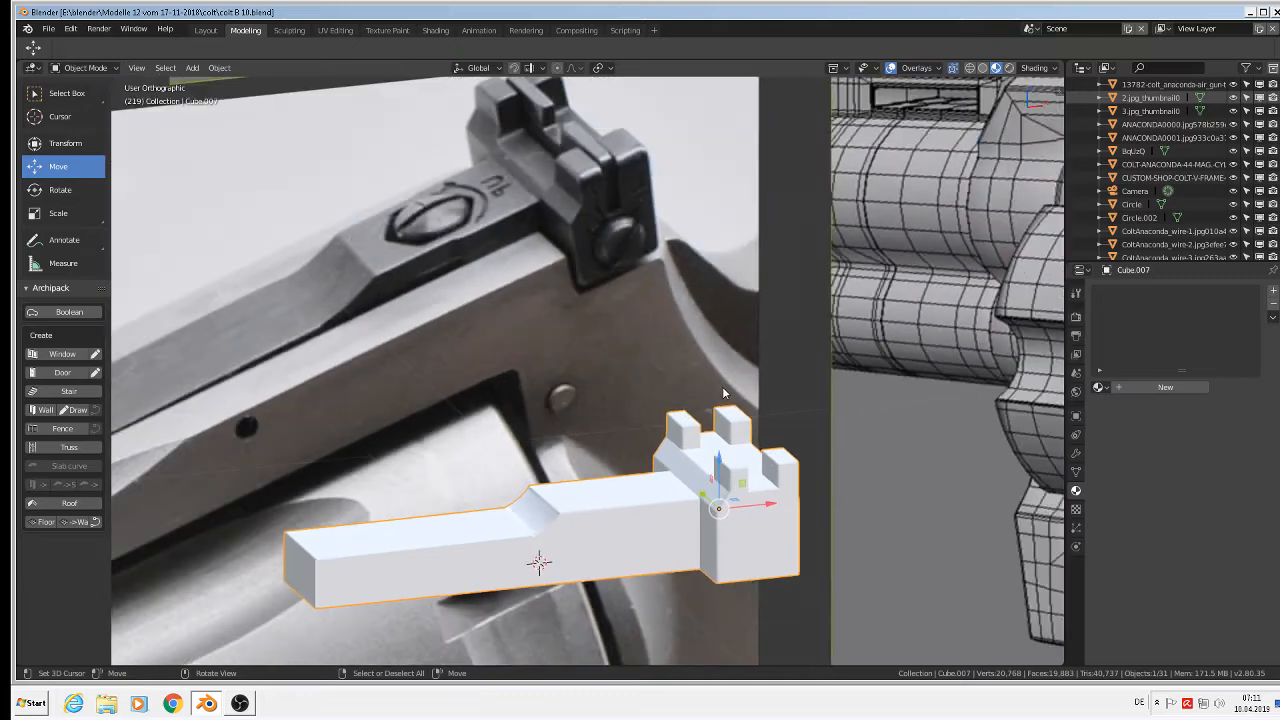
pyautogui.scroll(1, 724, 396)
pyautogui.scroll(-1, 729, 409)
pyautogui.press('Tab')
pyautogui.scroll(4, 505, 541)
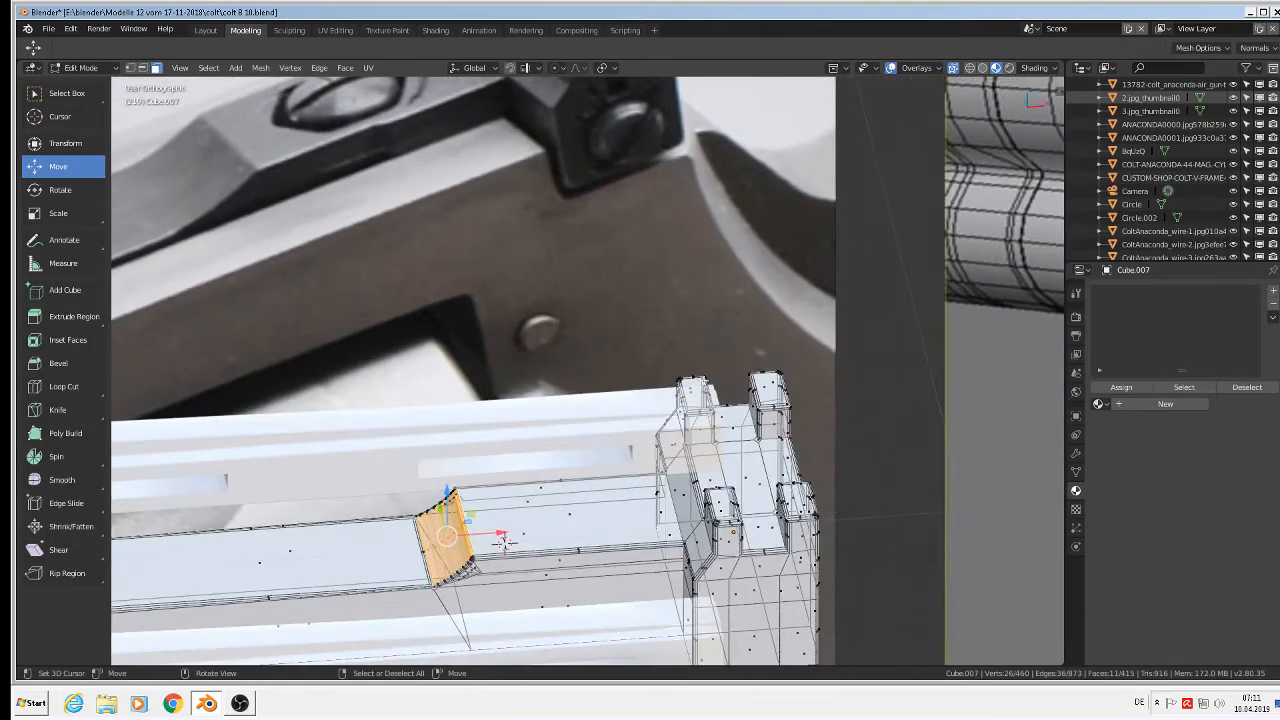
pyautogui.click(955, 68)
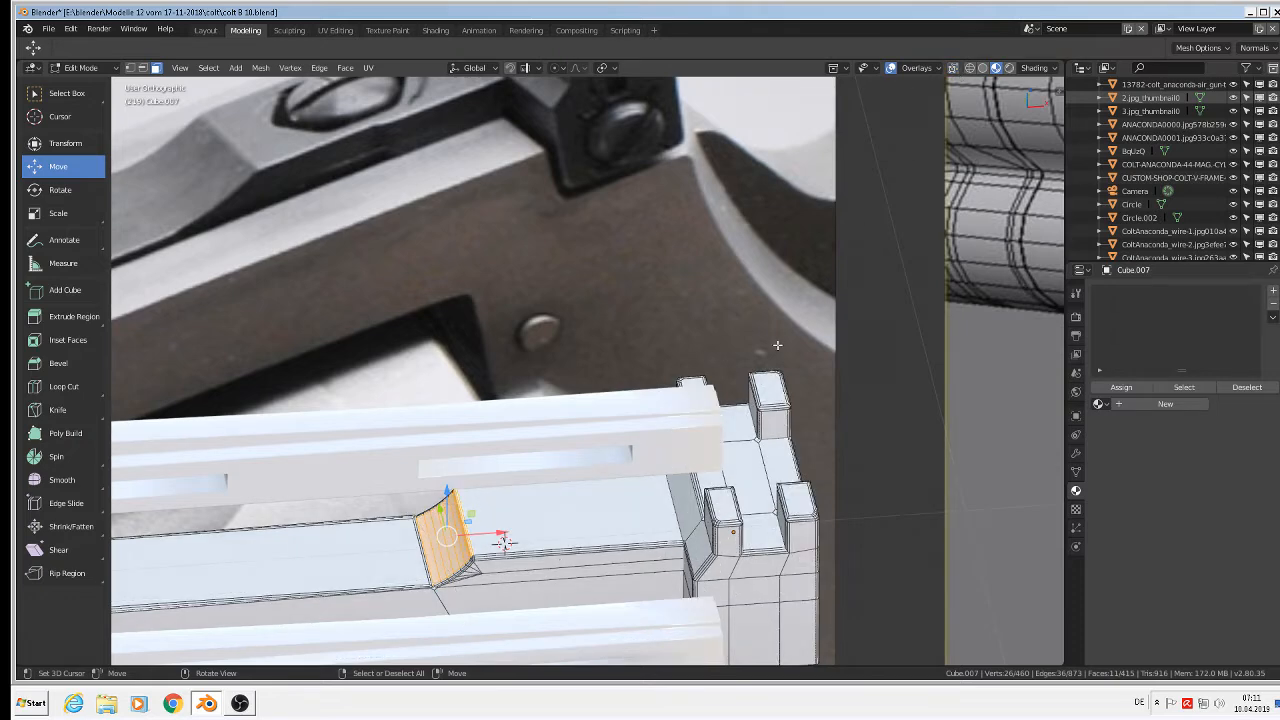
# - Duplicate the three-face strip running across the sight between the front and rear posts and raise the copy along Z above the posts
pyautogui.rightClick(740, 420)
pyautogui.keyDown('shift'); pyautogui.rightClick(752, 472); pyautogui.keyUp('shift')
pyautogui.keyDown('shift'); pyautogui.rightClick(764, 523); pyautogui.keyUp('shift')
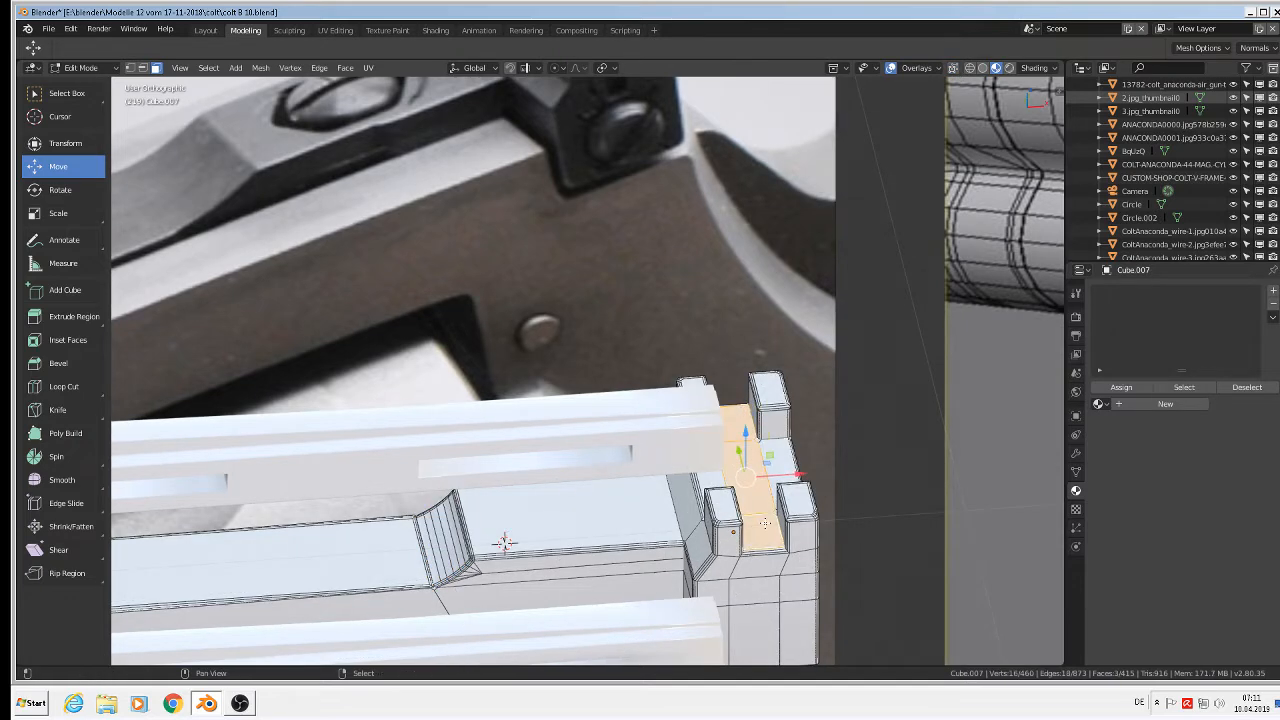
pyautogui.hotkey('shift', 'd')
pyautogui.press('Escape')
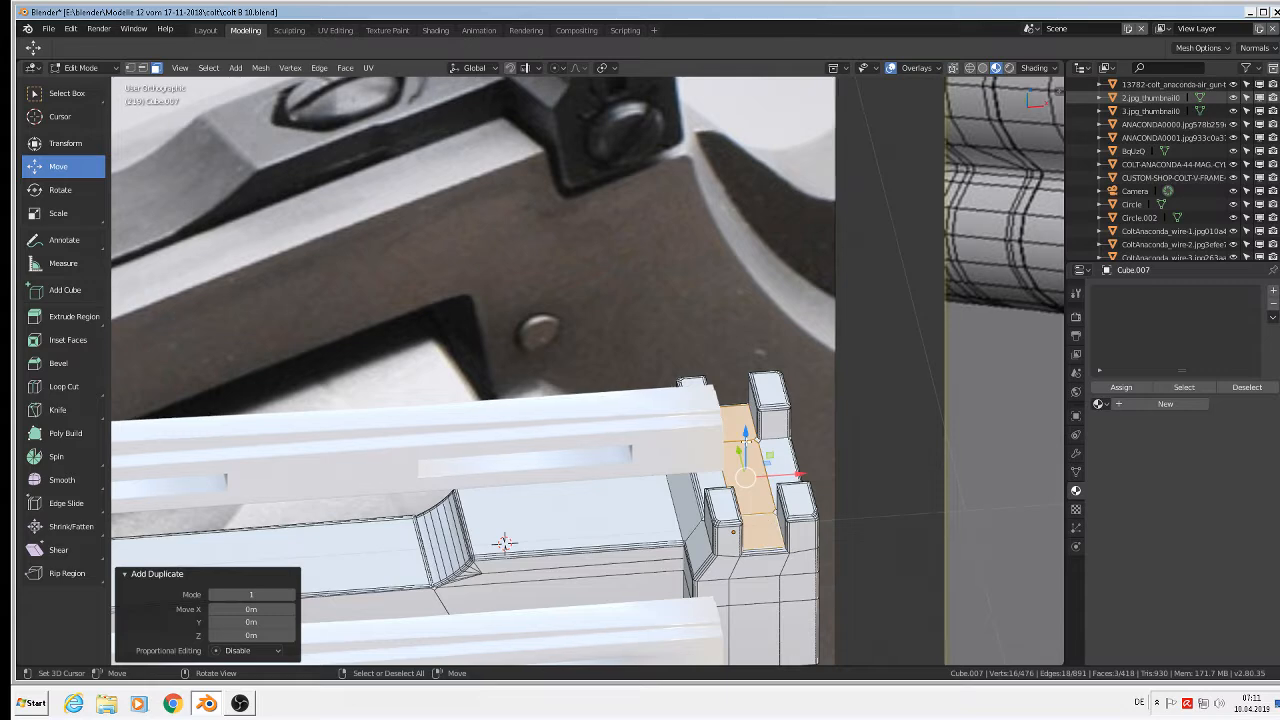
pyautogui.moveTo(745, 432); pyautogui.dragTo(745, 272)
# - Check the raised face strip in Object Mode, then deselect it in Edit Mode with vertex selection active
pyautogui.scroll(2, 745, 280)
pyautogui.press('Tab')
pyautogui.scroll(2, 740, 295)
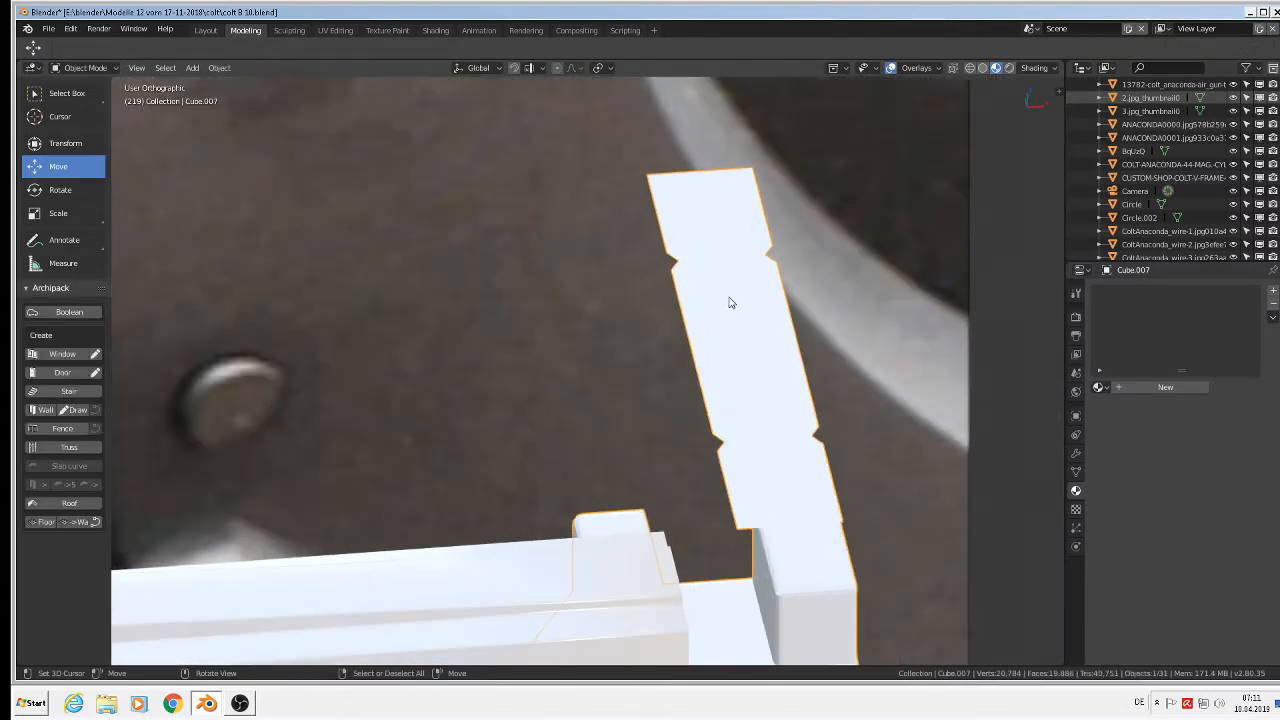
pyautogui.scroll(-2, 730, 301)
pyautogui.press('Tab')
pyautogui.scroll(4, 730, 302)
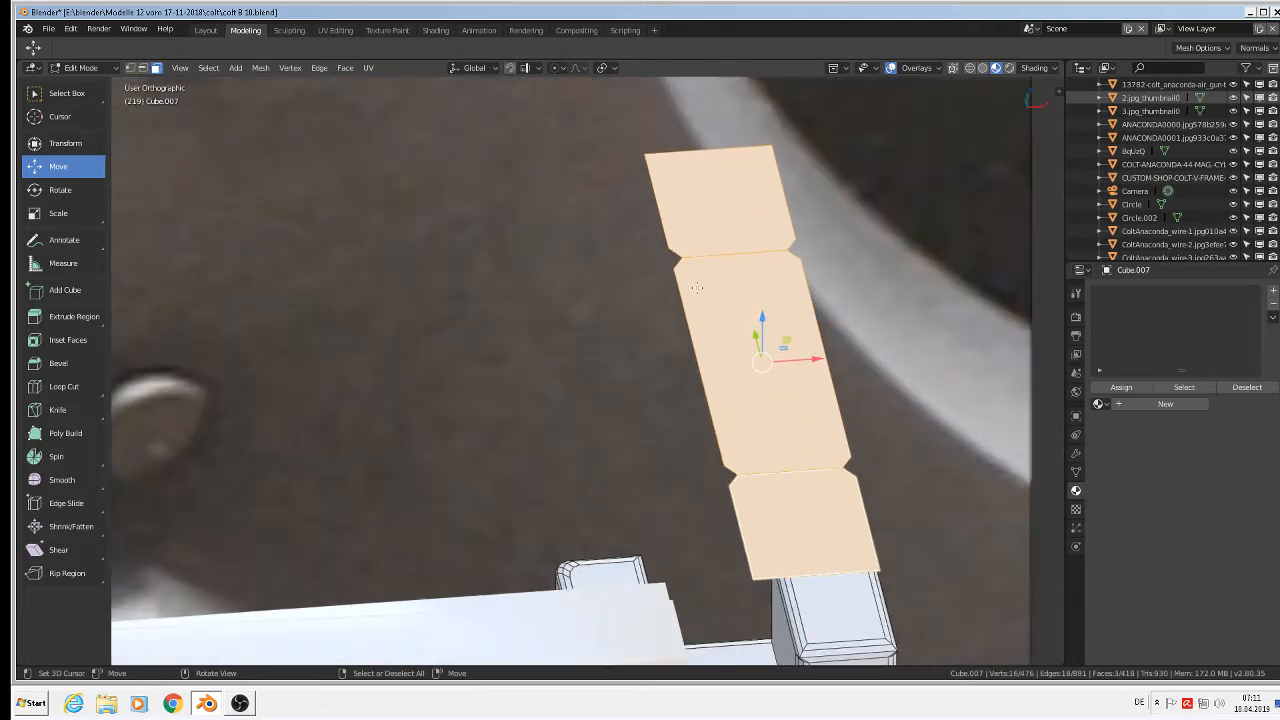
pyautogui.click(130, 67)
pyautogui.scroll(-2, 720, 265)
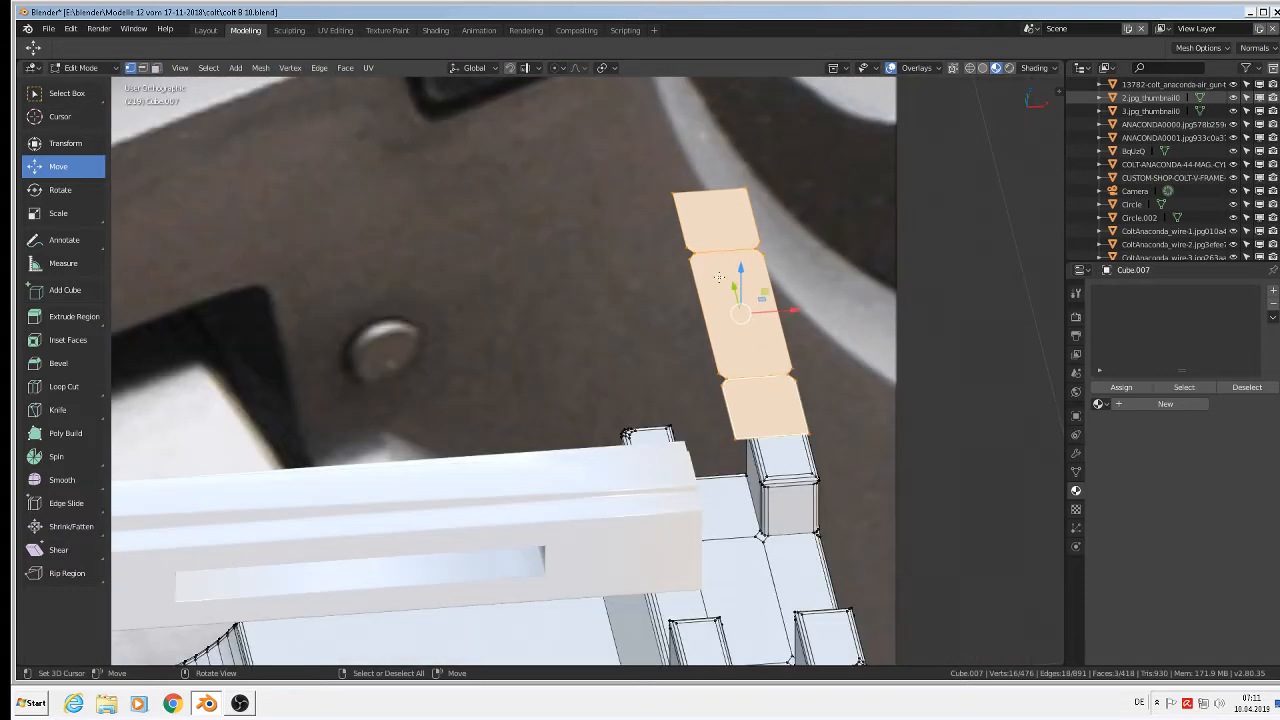
pyautogui.press('a')
pyautogui.hotkey('alt', 'a')
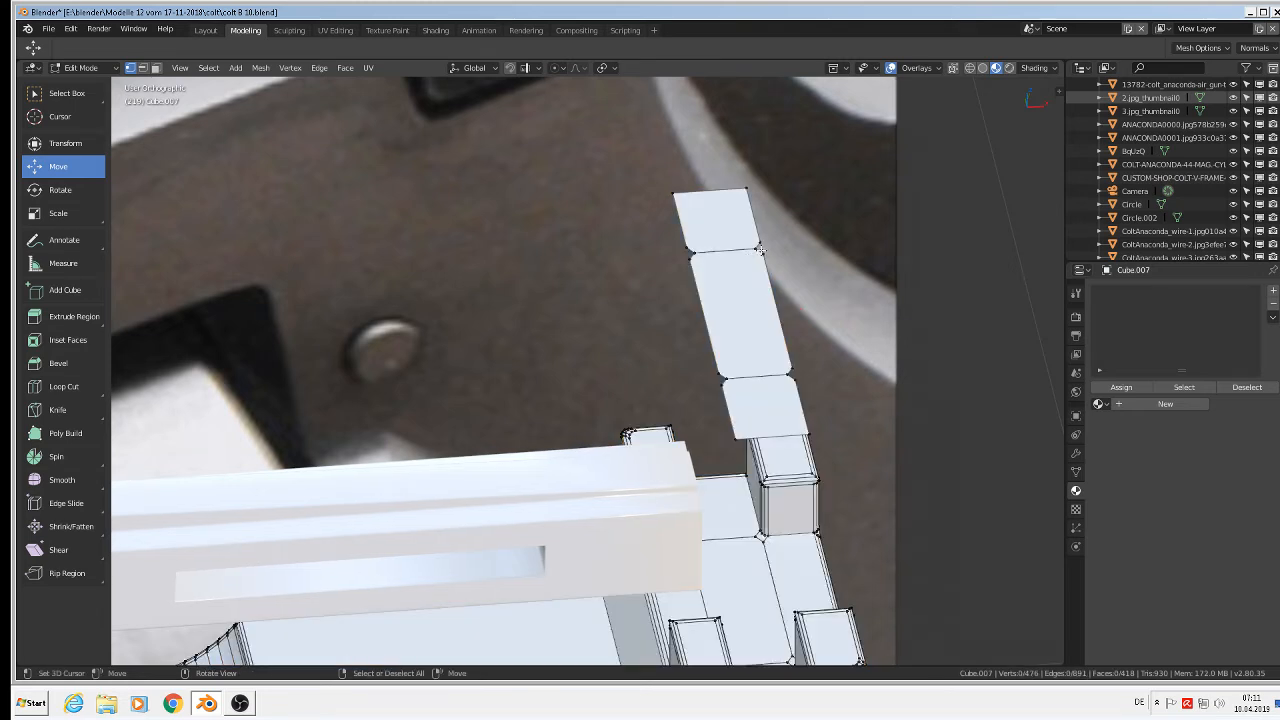
# - Select the inner corner vertices around the raised strip's middle section and split that face from its neighbours
pyautogui.press('c')
pyautogui.click(795, 371)
pyautogui.moveTo(798, 370)
pyautogui.mouseDown()
pyautogui.moveTo(703, 366)
pyautogui.moveTo(737, 246)
pyautogui.moveTo(764, 250)
pyautogui.mouseUp()
pyautogui.rightClick(681, 264)
pyautogui.press('y')
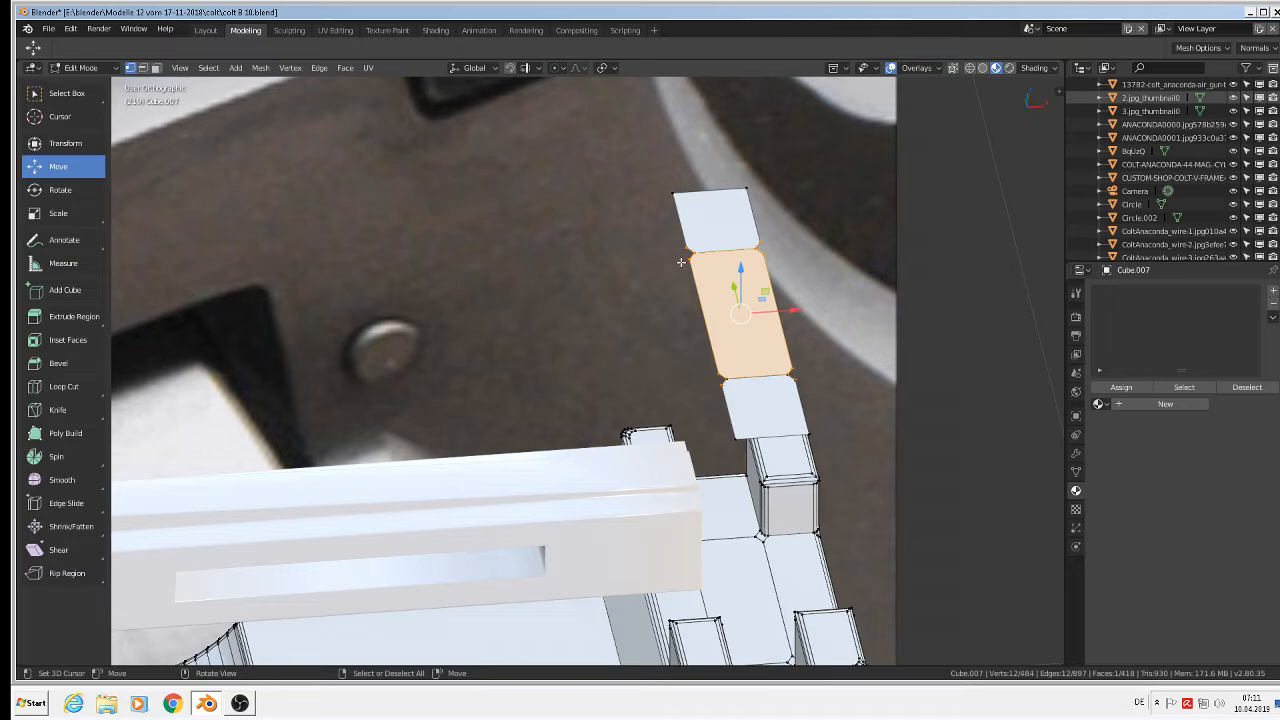
# - Select all vertices of the raised strip's split middle section and delete them
pyautogui.click(682, 261)
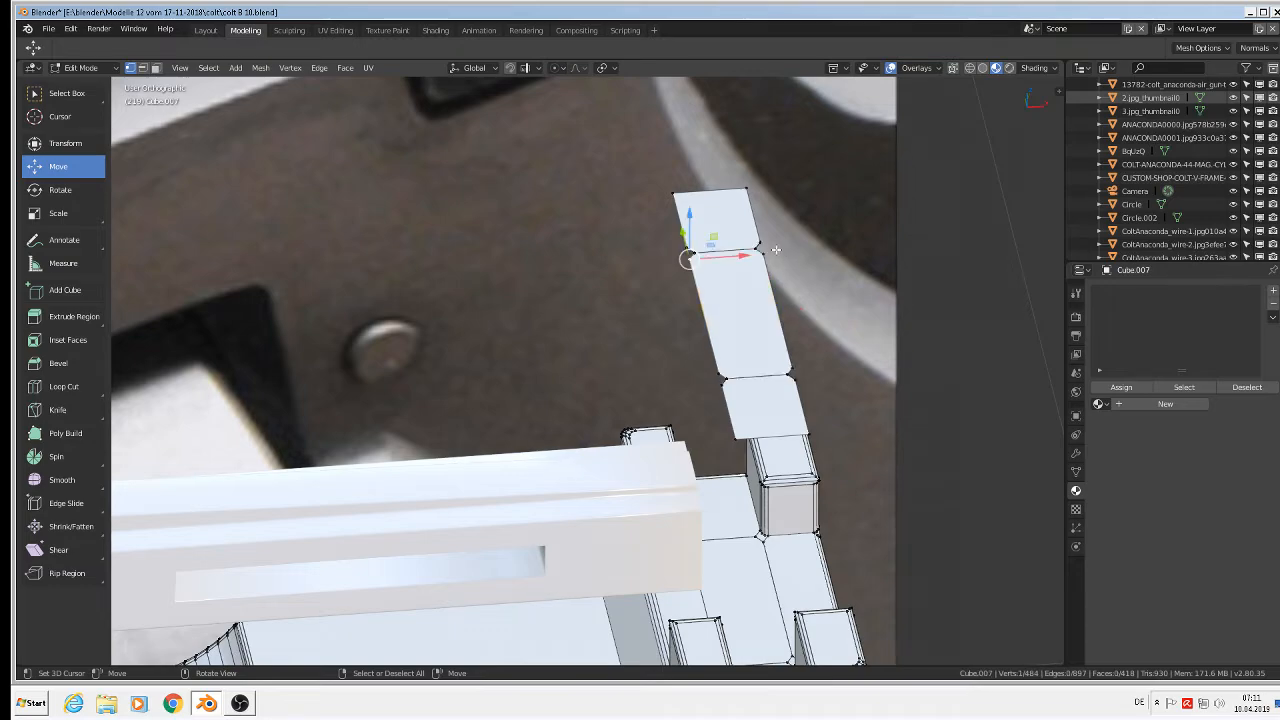
pyautogui.scroll(-8, 776, 249)
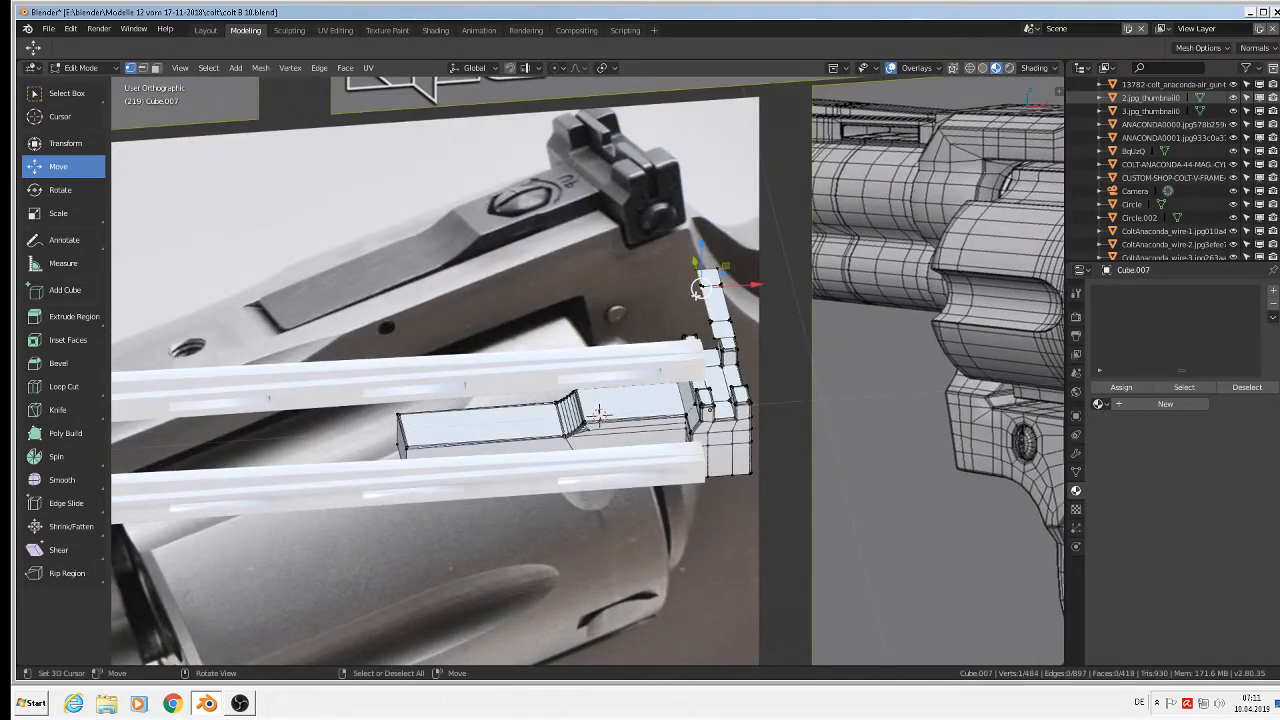
pyautogui.scroll(8, 697, 290)
pyautogui.press('c')
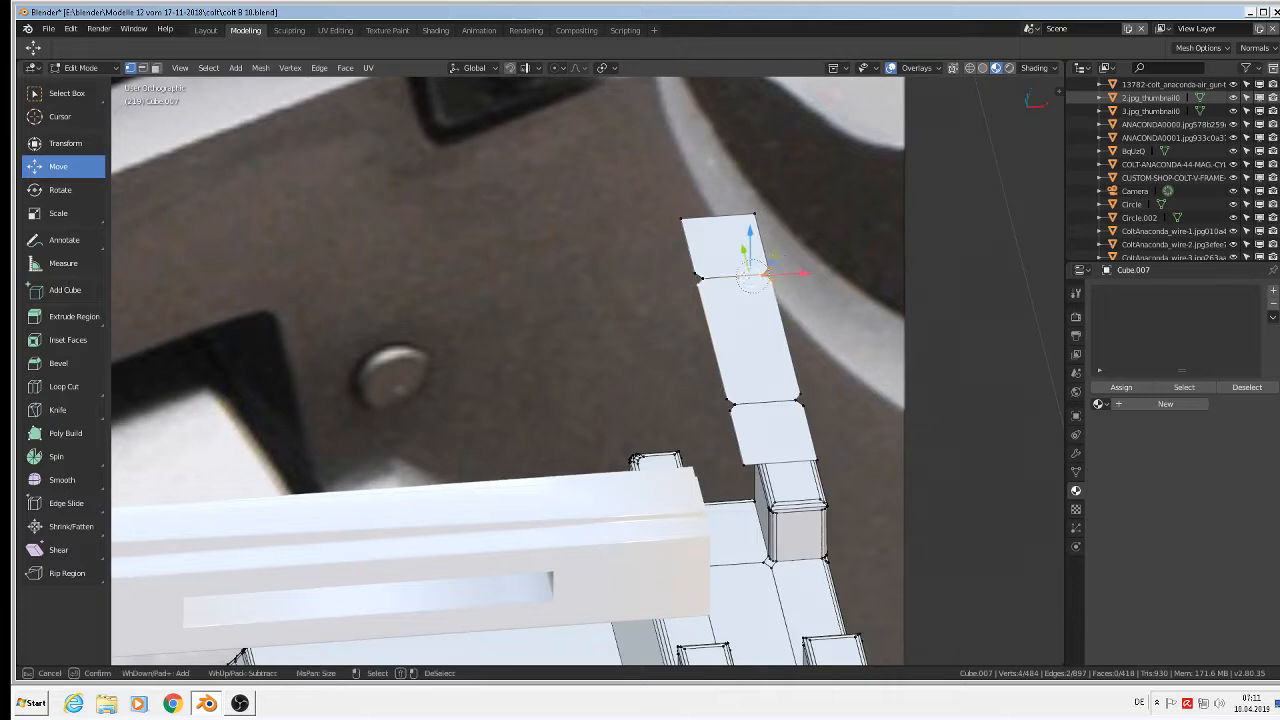
pyautogui.moveTo(752, 276)
pyautogui.mouseDown()
pyautogui.moveTo(689, 286)
pyautogui.moveTo(729, 405)
pyautogui.moveTo(806, 389)
pyautogui.mouseUp()
pyautogui.rightClick(801, 388)
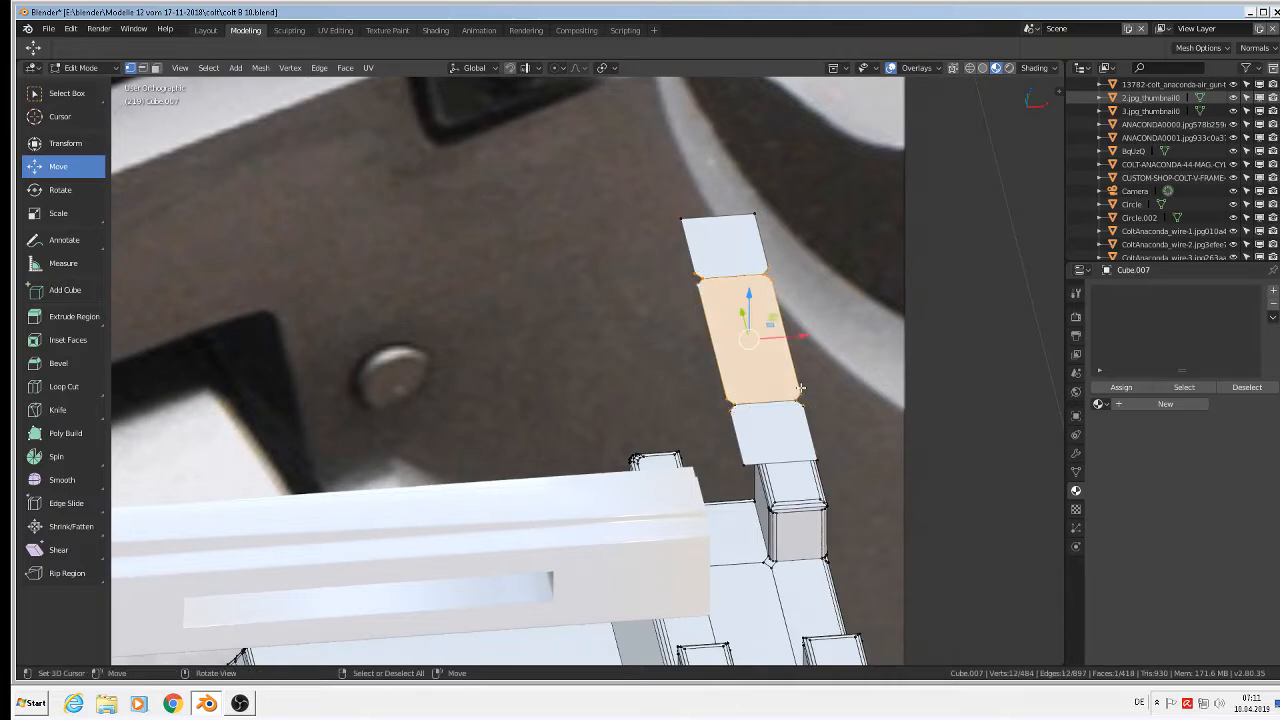
pyautogui.press('x')
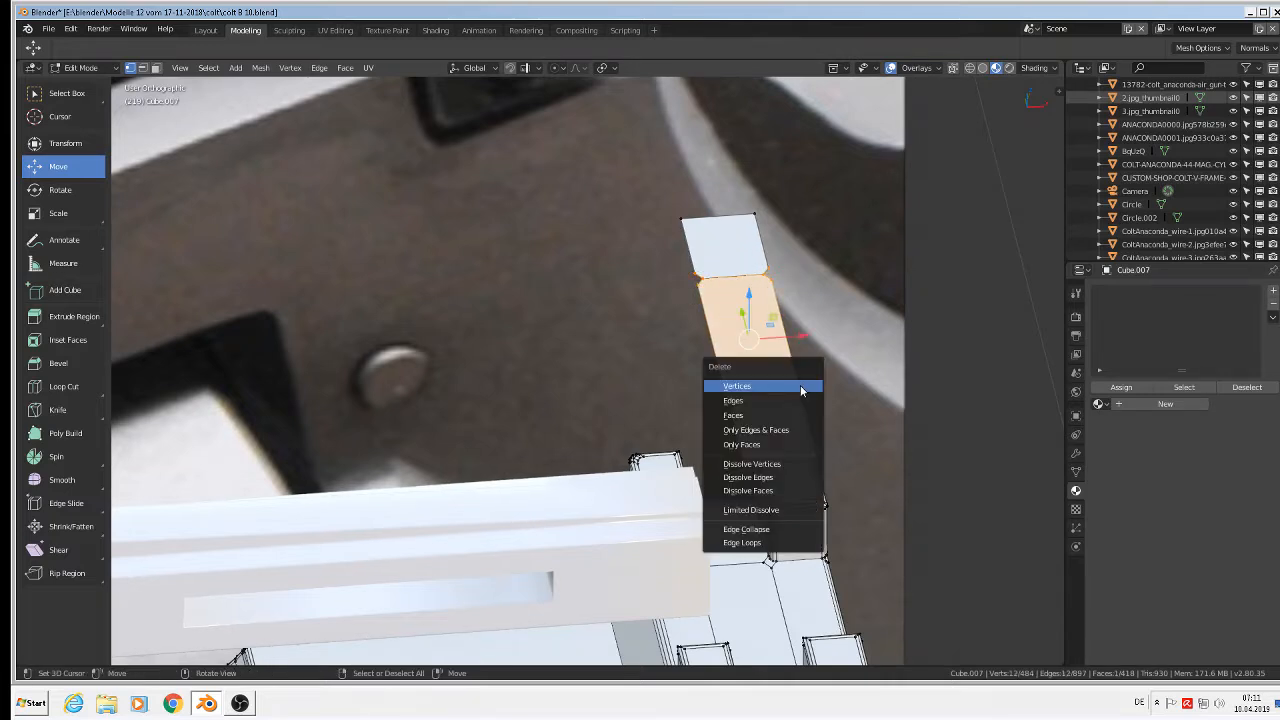
pyautogui.click(800, 385)
# - Delete the remaining inner corner vertices of the strip's two end pieces, keeping the outer end edges
pyautogui.click(697, 278)
pyautogui.keyDown('shift'); pyautogui.click(767, 272); pyautogui.keyUp('shift')
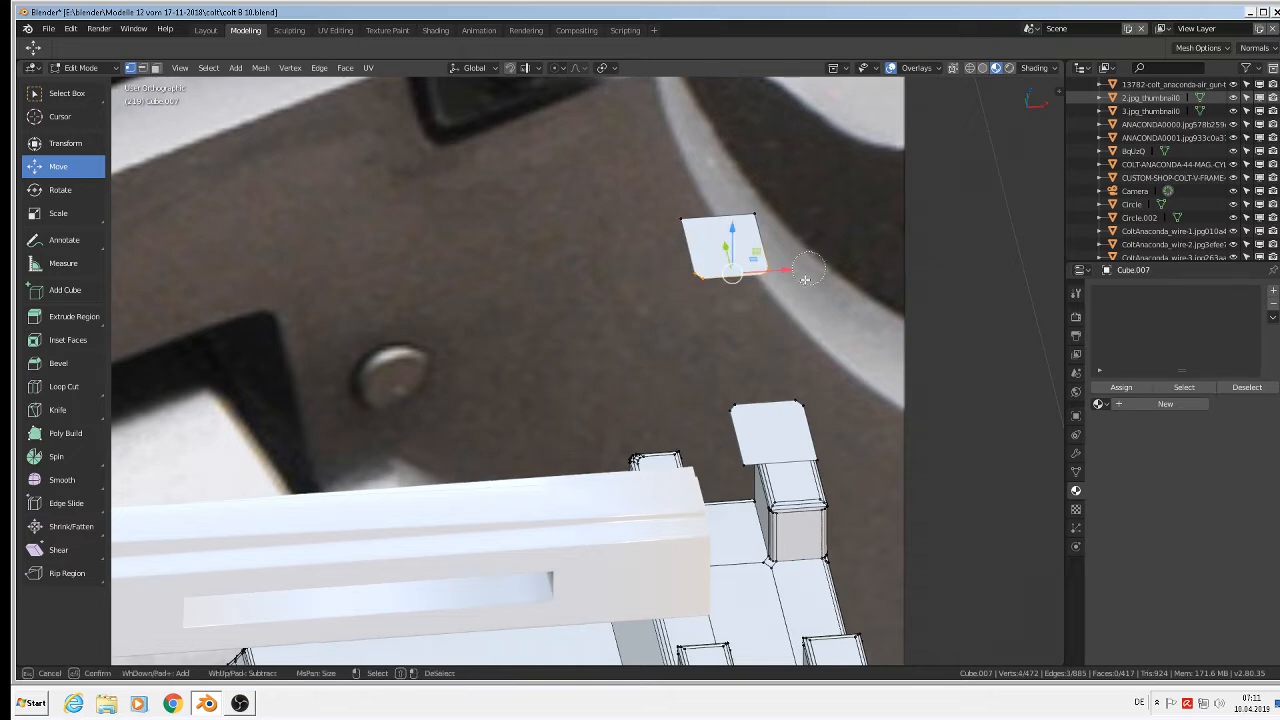
pyautogui.keyDown('shift'); pyautogui.click(800, 403); pyautogui.keyUp('shift')
pyautogui.keyDown('shift'); pyautogui.click(733, 403); pyautogui.keyUp('shift')
pyautogui.press('x')
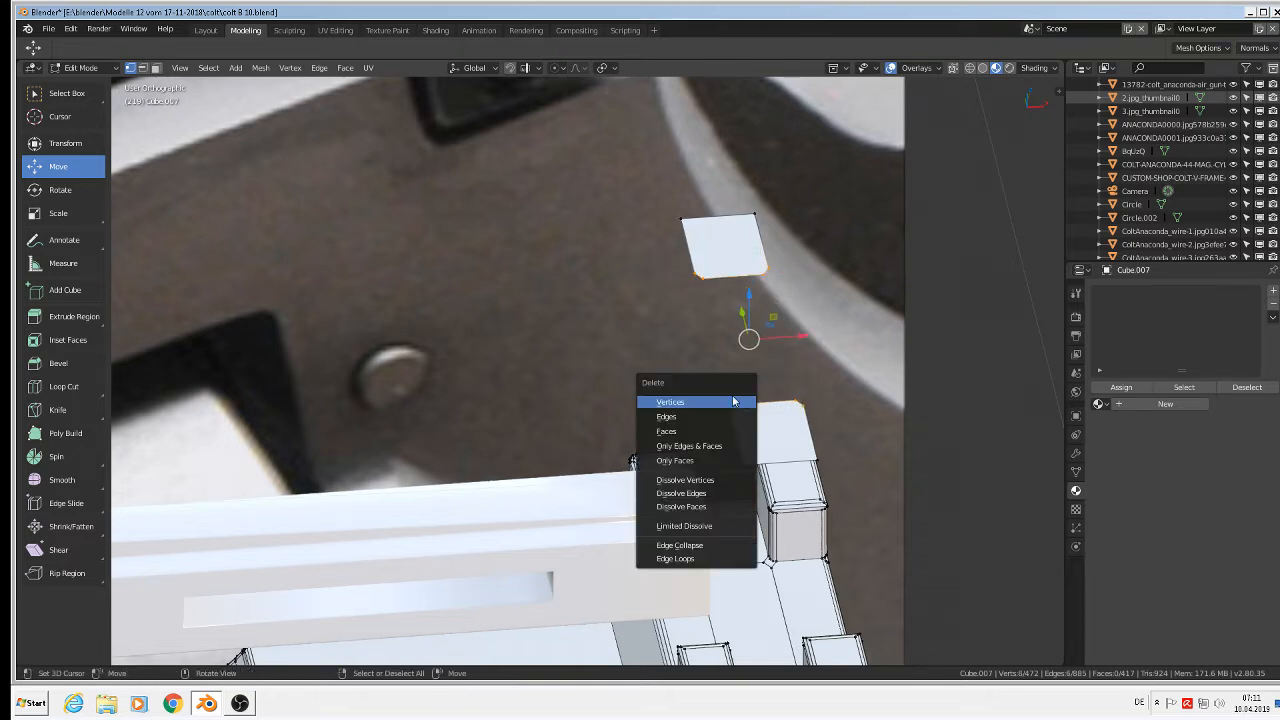
pyautogui.click(733, 401)
# - Select the four vertices of the two remaining end edges and fill them with a single face
pyautogui.rightClick(686, 218)
pyautogui.press('g')
pyautogui.rightClick(688, 266)
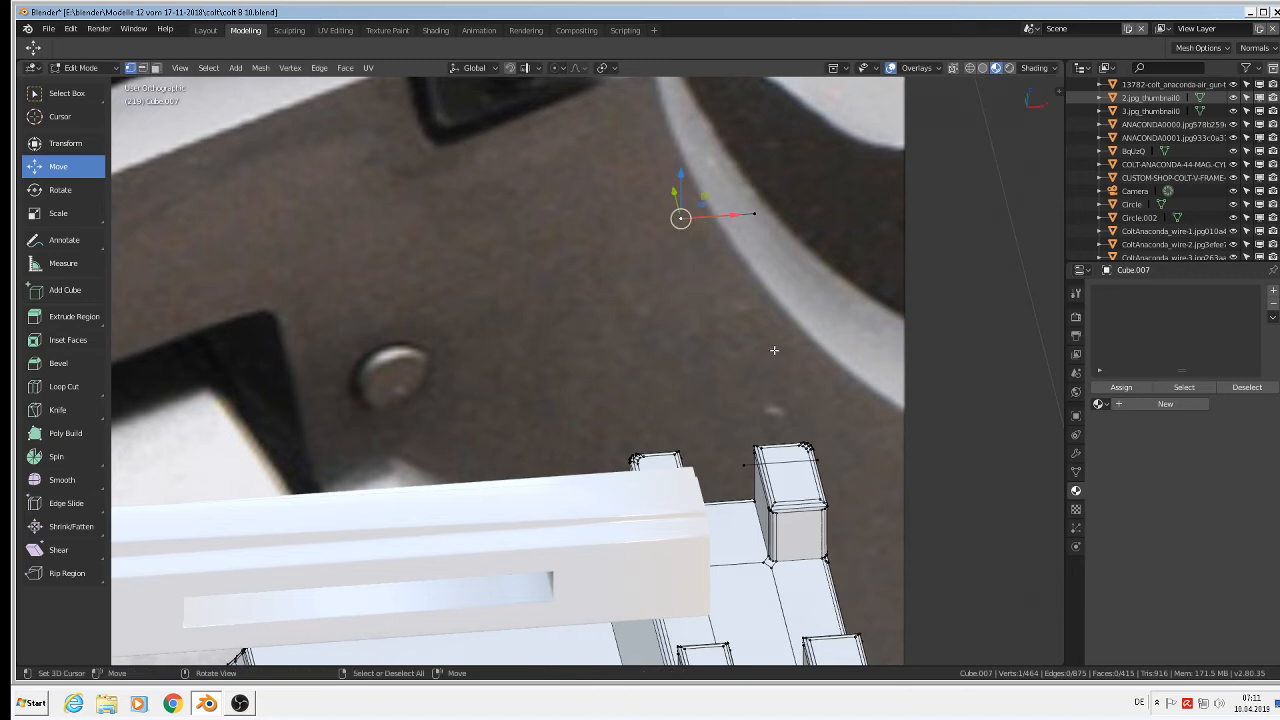
pyautogui.keyDown('shift'); pyautogui.click(744, 464); pyautogui.keyUp('shift')
pyautogui.keyDown('shift'); pyautogui.click(818, 460); pyautogui.keyUp('shift')
pyautogui.keyDown('shift'); pyautogui.click(756, 213); pyautogui.keyUp('shift')
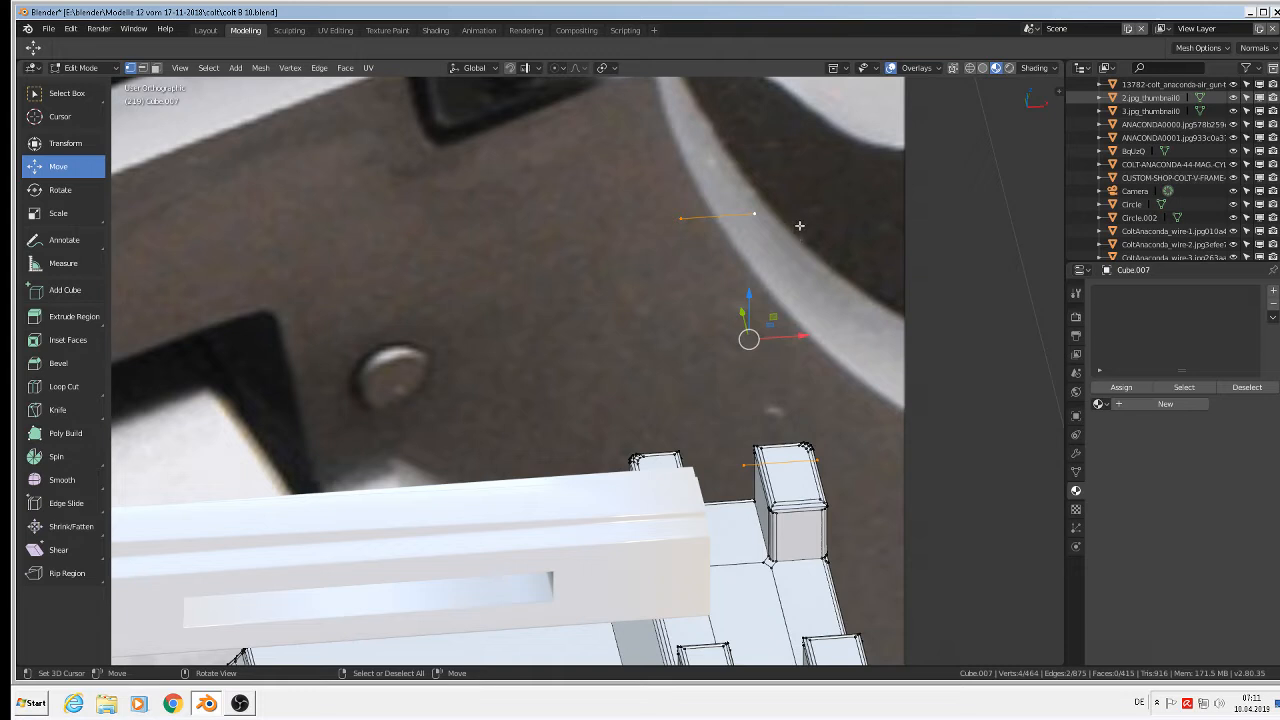
pyautogui.press('f')
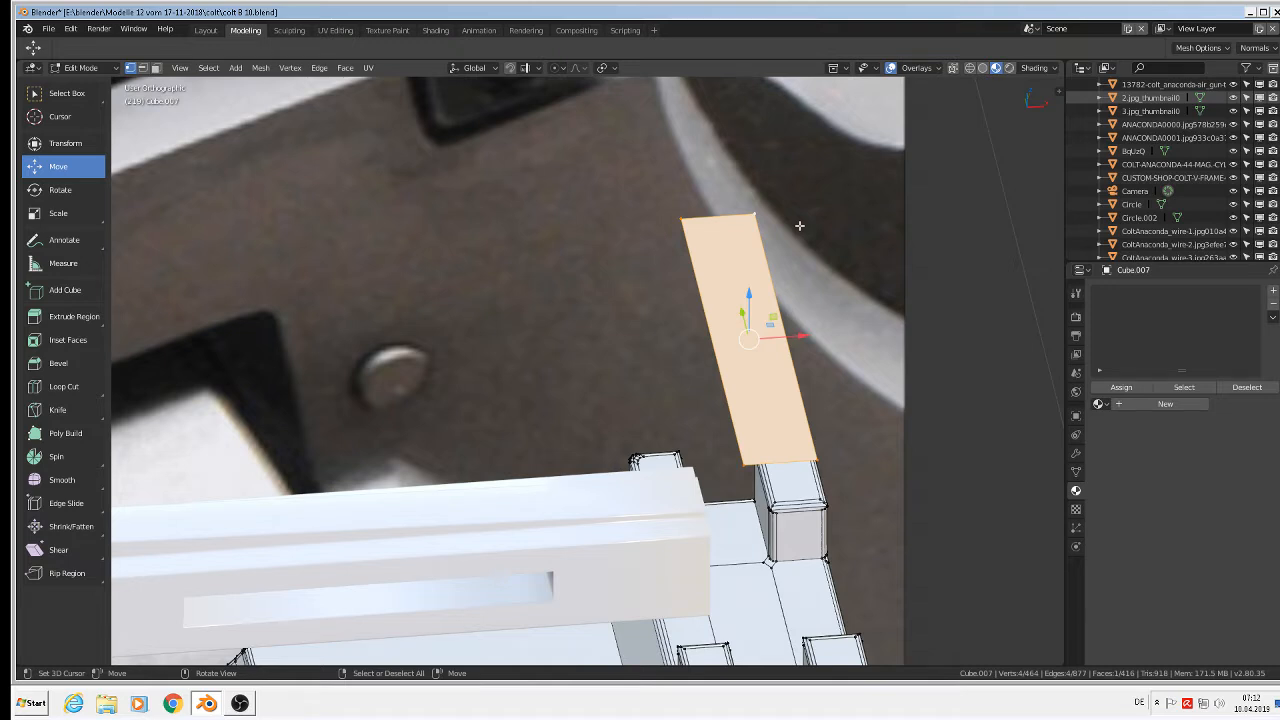
# - Scale the new rectangular face by about 0.901 along X
pyautogui.press('s')
pyautogui.press('x')
pyautogui.click(852, 329)
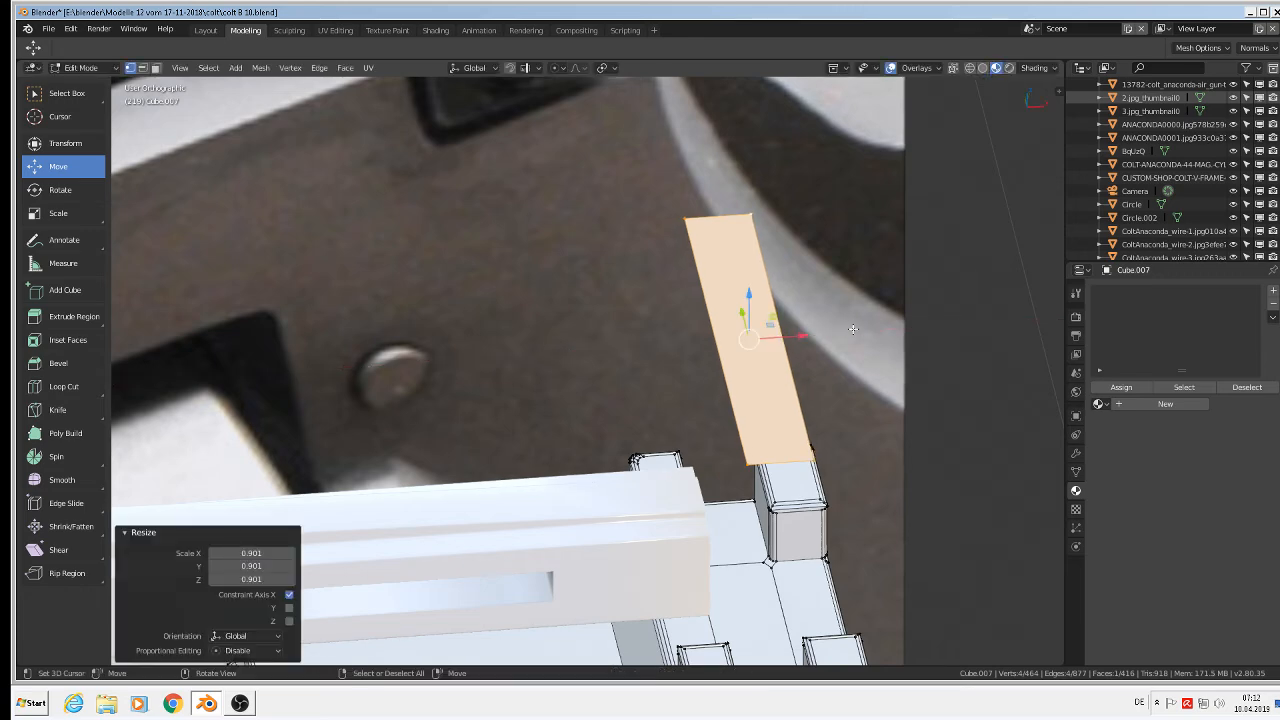
# - Extrude the narrow face upward by about 0.0352 m along Z to form a solid block
pyautogui.moveTo(773, 317); pyautogui.dragTo(803, 297, button='middle')
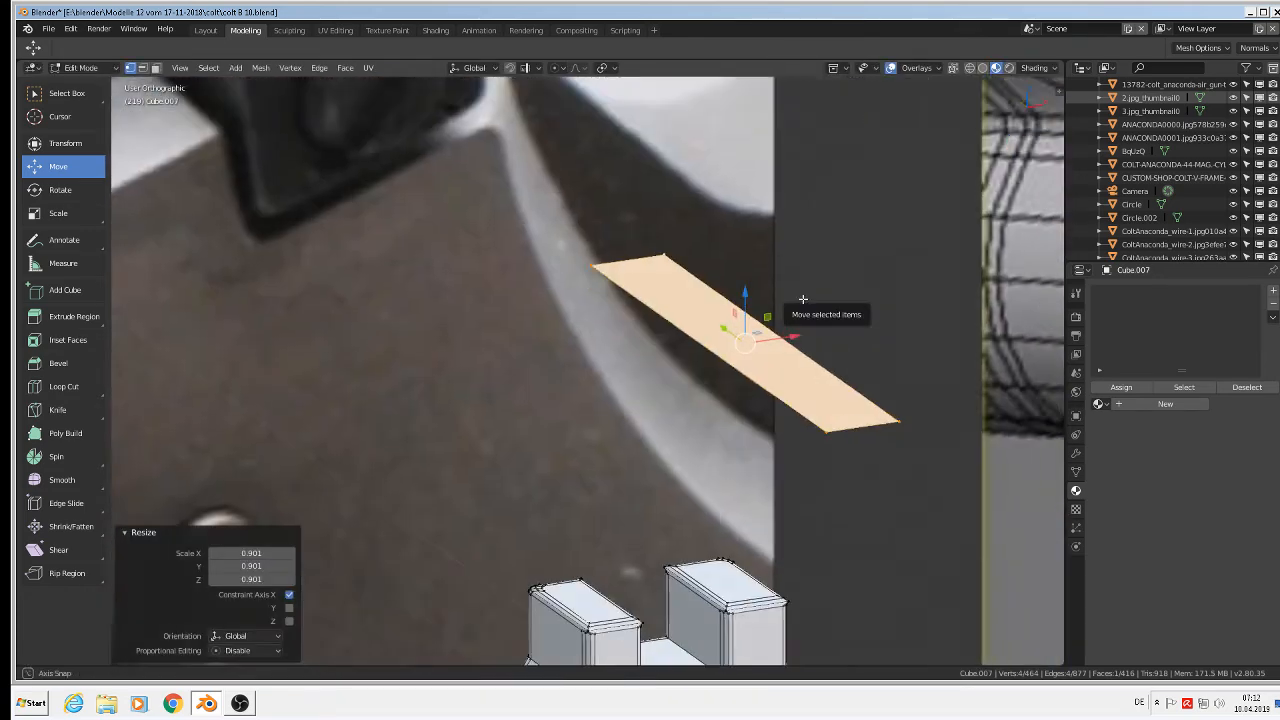
pyautogui.scroll(-6, 803, 297)
pyautogui.scroll(2, 791, 313)
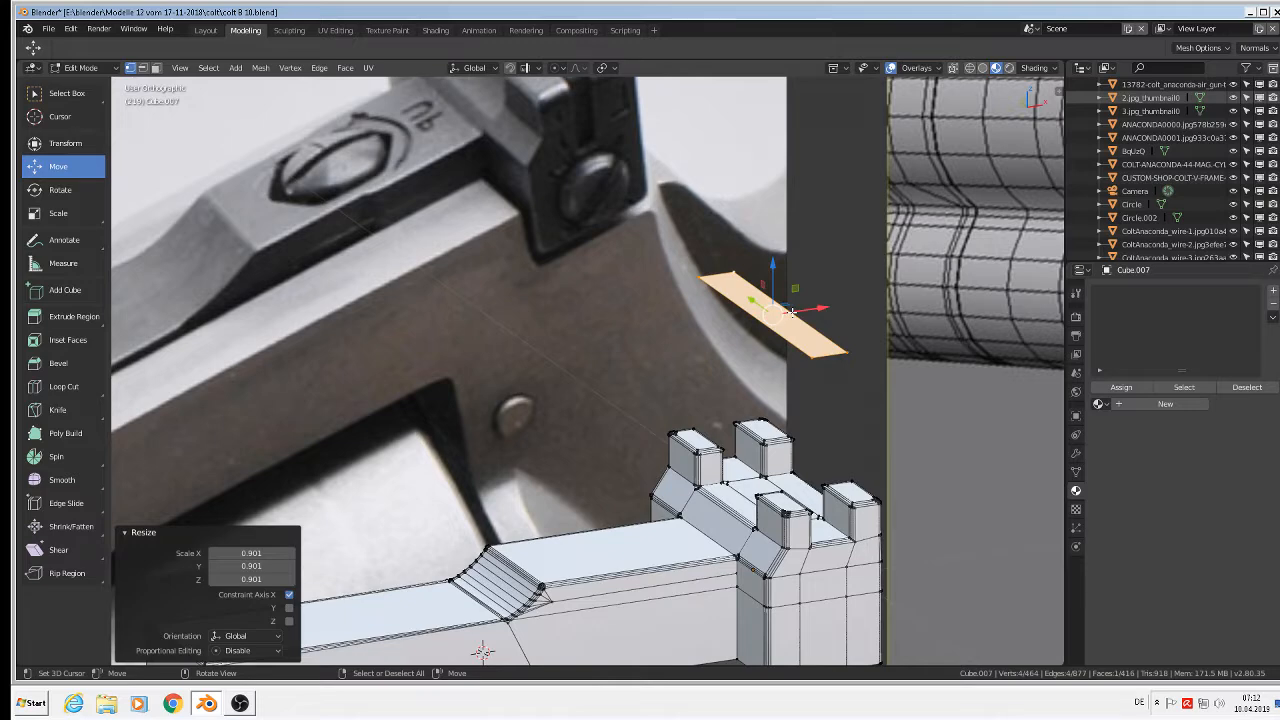
pyautogui.press('e')
pyautogui.rightClick(791, 313)
pyautogui.moveTo(791, 313); pyautogui.dragTo(779, 314, button='middle')
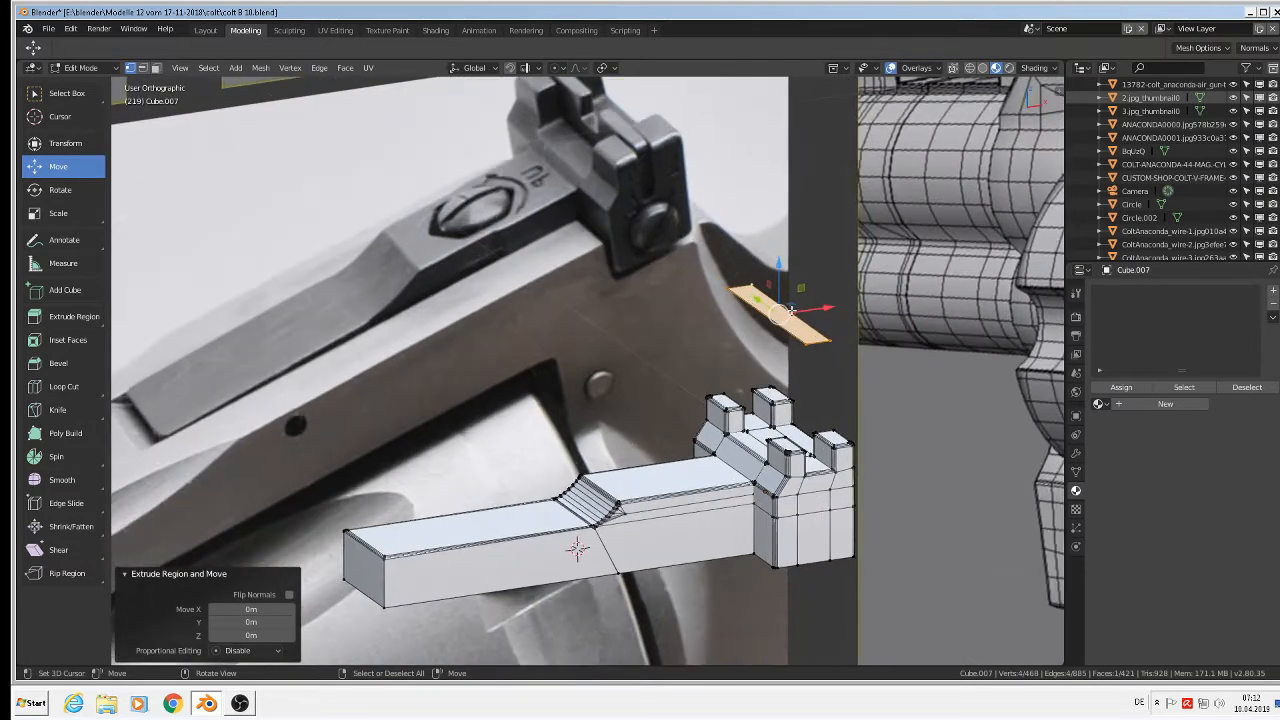
pyautogui.press('g')
pyautogui.press('z')
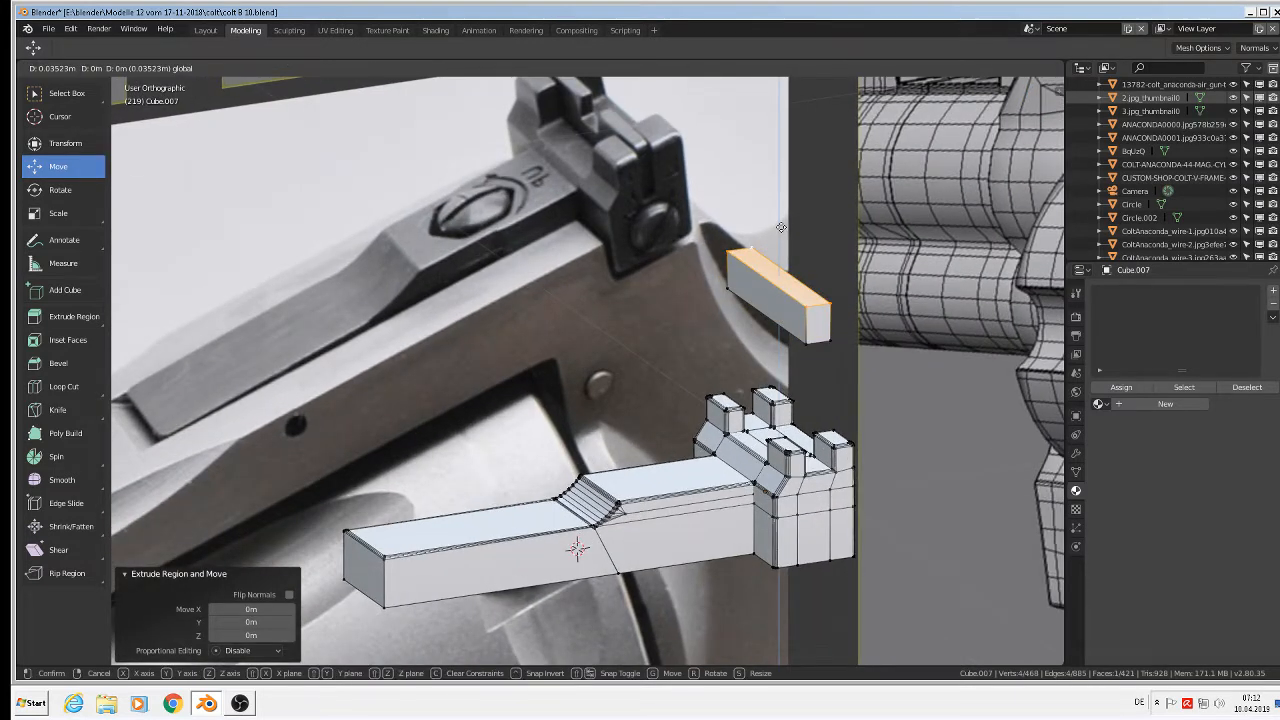
pyautogui.click(781, 228)
# - Add two loop cuts across the block's length with slide factor 0
pyautogui.moveTo(781, 228); pyautogui.dragTo(709, 404, button='middle')
pyautogui.scroll(3, 709, 404)
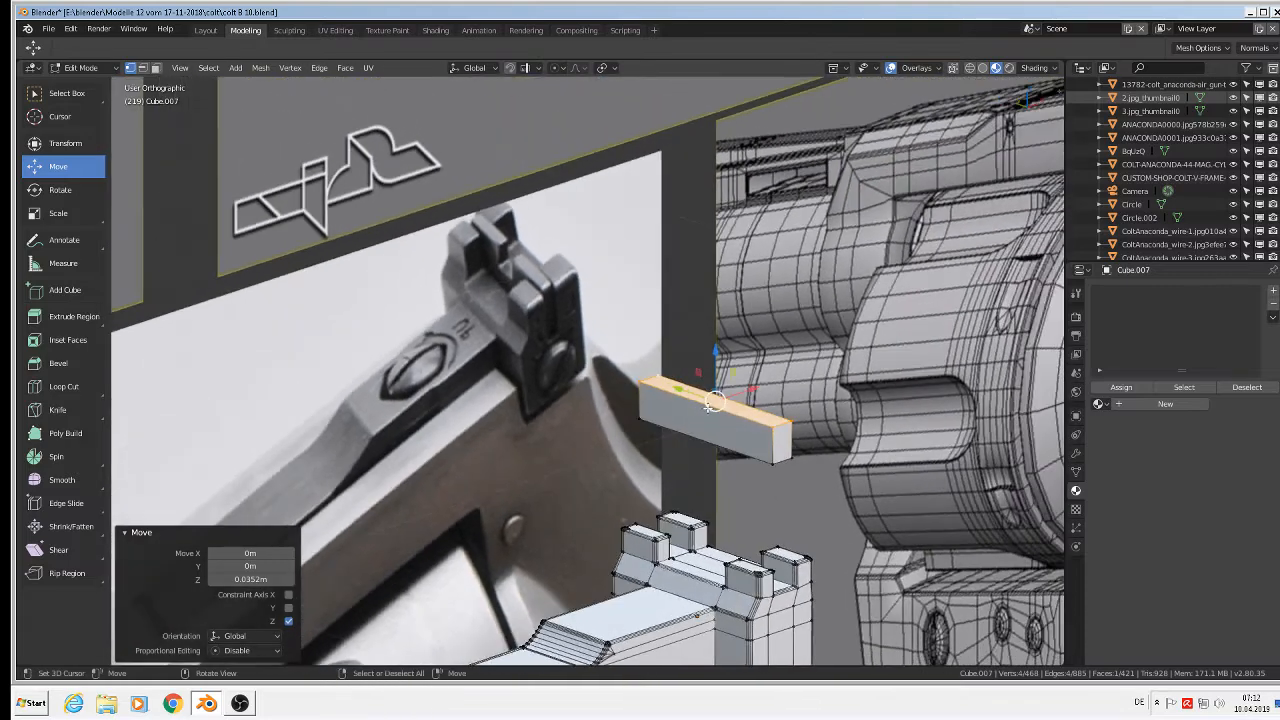
pyautogui.scroll(3, 709, 404)
pyautogui.hotkey('ctrl', 'r')
pyautogui.scroll(1, 706, 401)
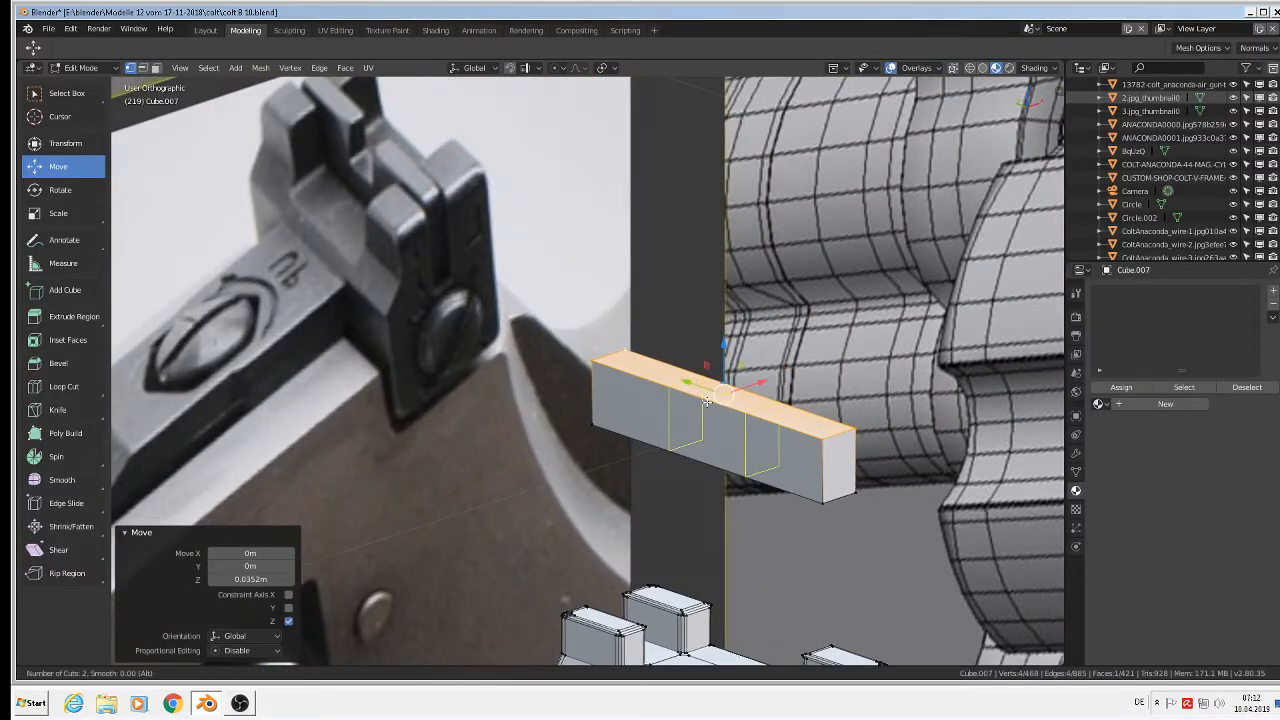
pyautogui.click(706, 401)
pyautogui.rightClick(706, 401)
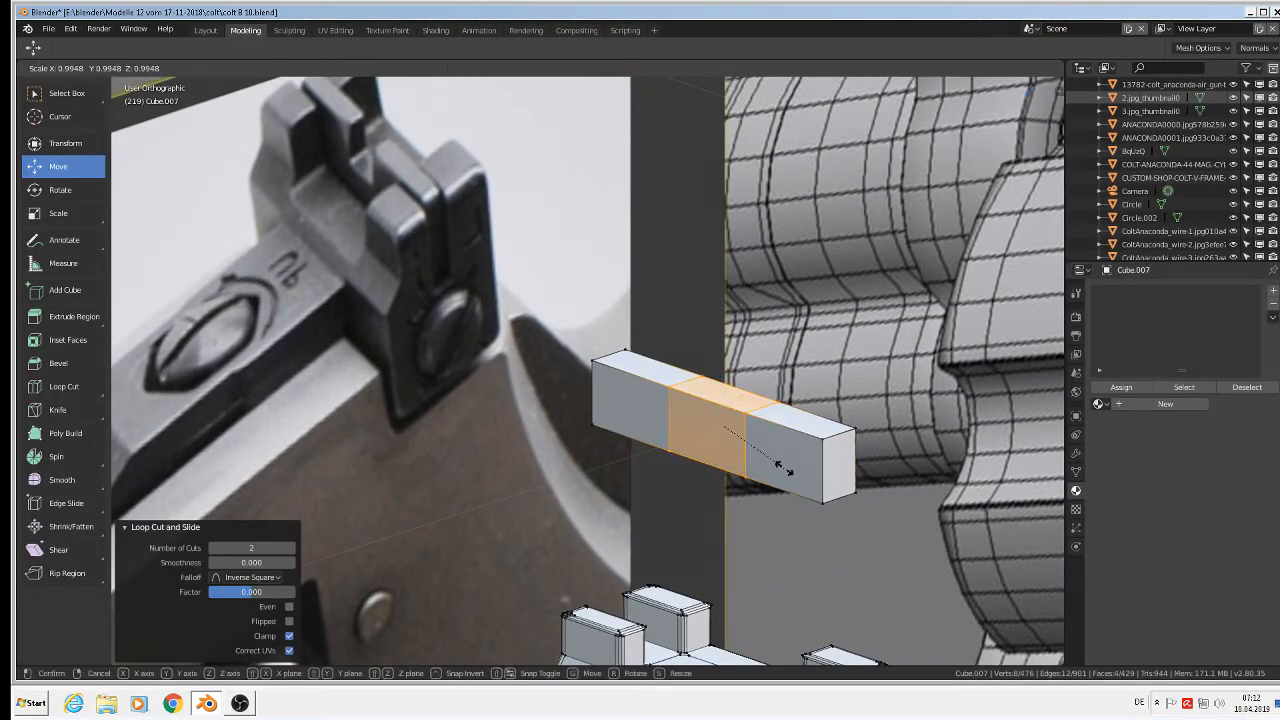
# - Scale the two new edge loops by about 0.669 along Y to narrow the block's middle section
pyautogui.press('s')
pyautogui.press('y')
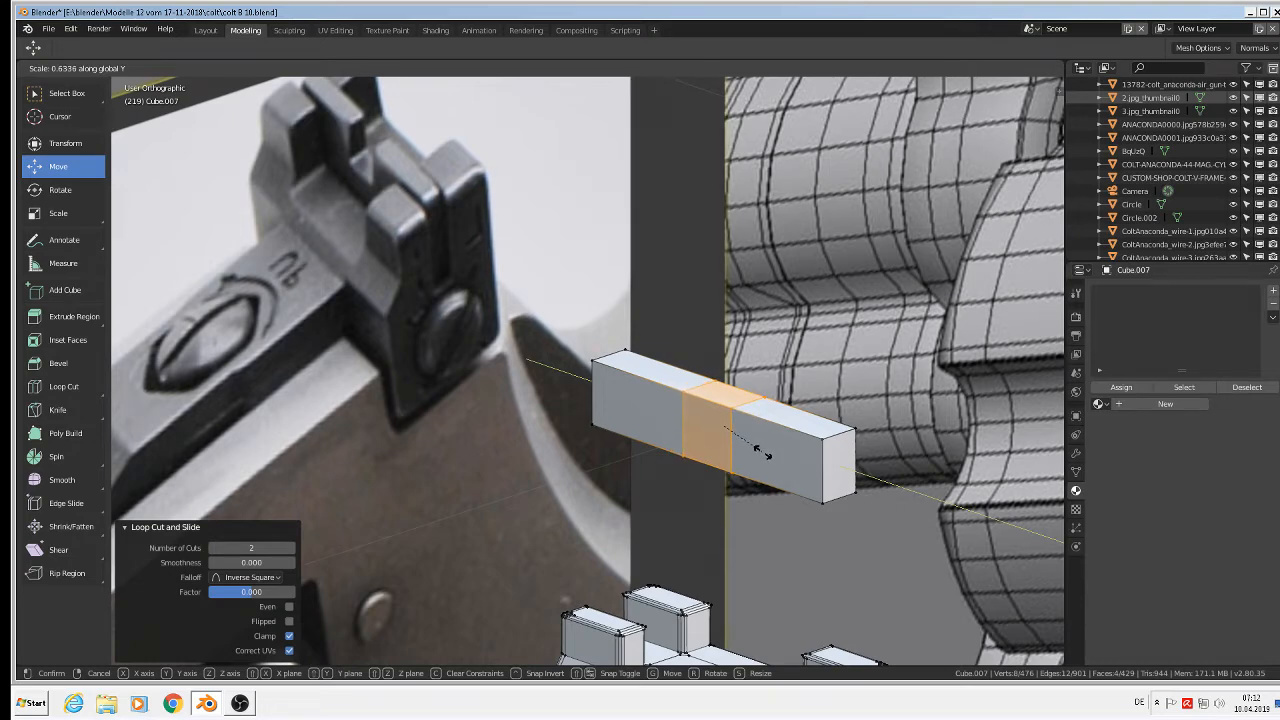
pyautogui.click(768, 452)
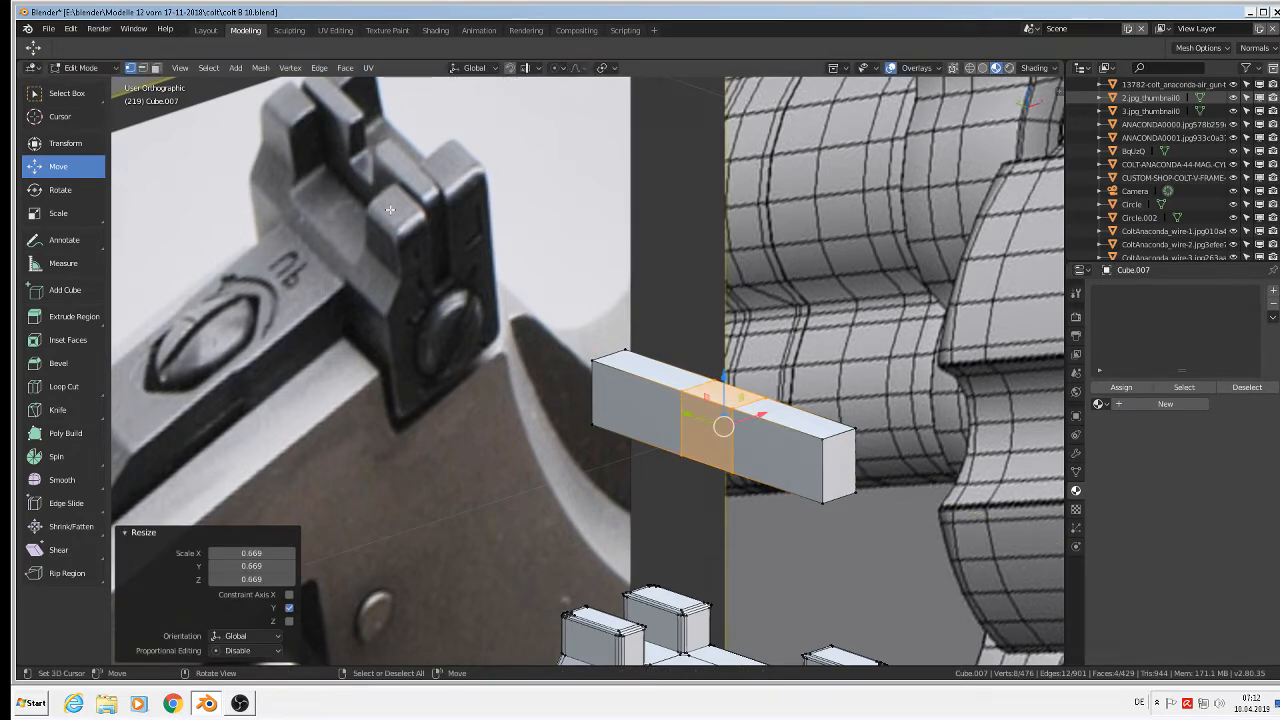
# - Extrude the block's two outer top faces upward by about 0.0249 m along Z to leave a central notch
pyautogui.click(790, 415)
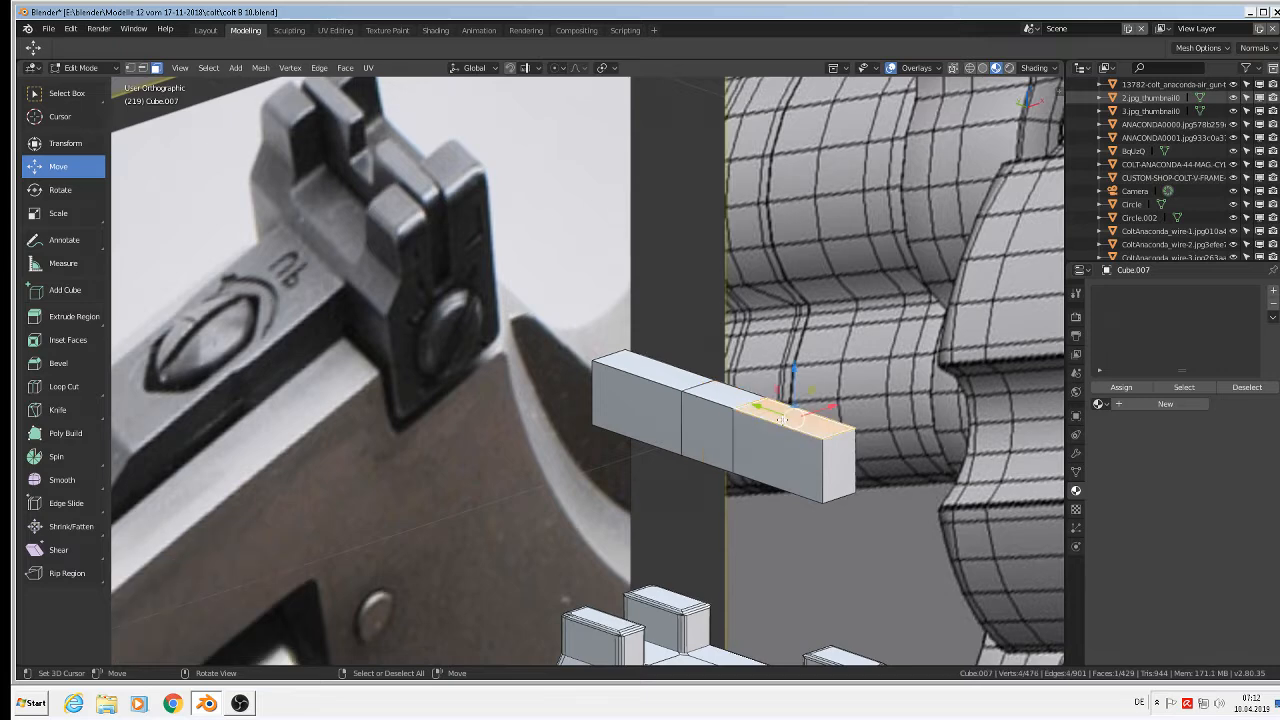
pyautogui.keyDown('shift'); pyautogui.click(655, 370); pyautogui.keyUp('shift')
pyautogui.press('e')
pyautogui.rightClick(711, 365)
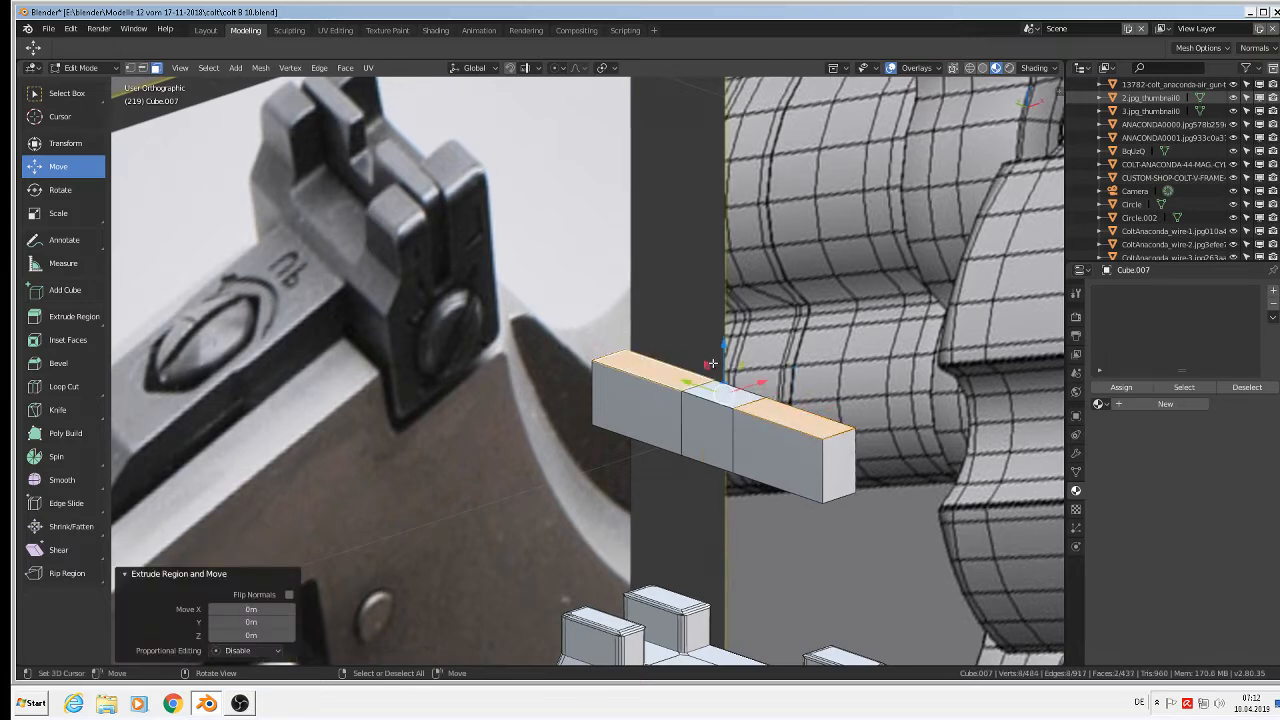
pyautogui.moveTo(723, 351); pyautogui.dragTo(722, 307)
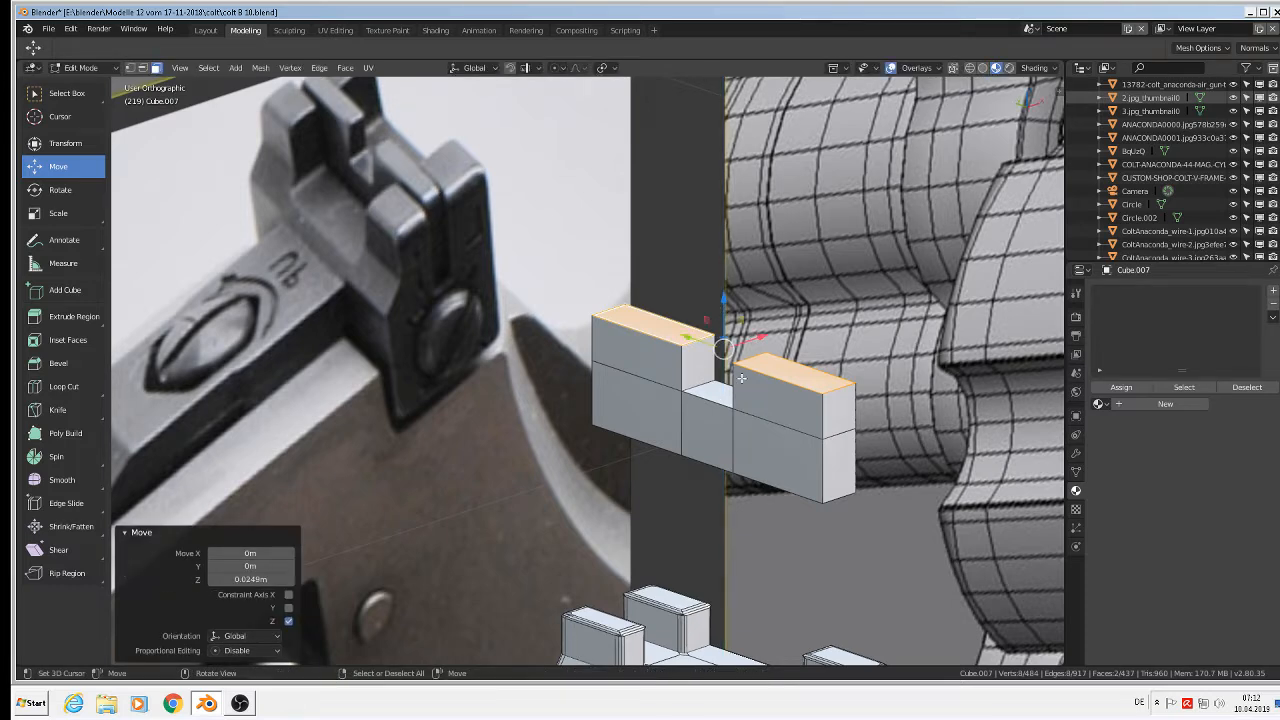
# - Select all mesh edges except the inner dividing edges on the notched block's flat sides and ends
pyautogui.press('a')
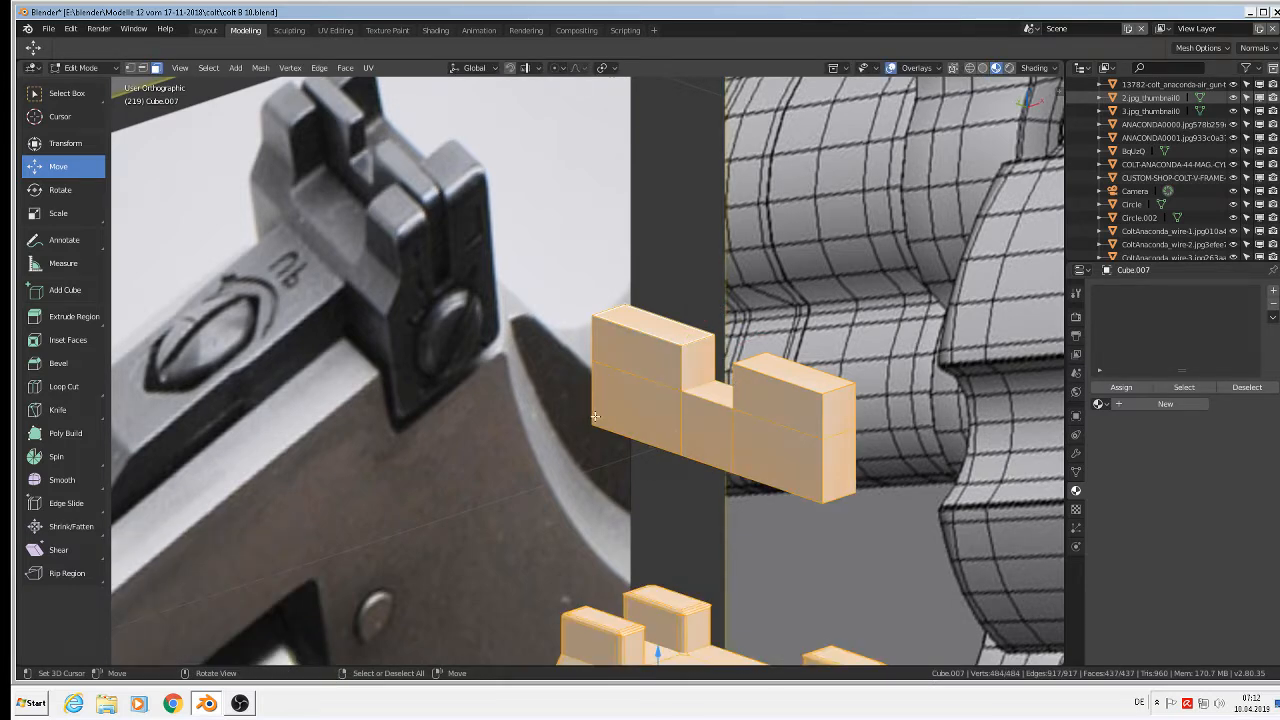
pyautogui.click(143, 68)
pyautogui.keyDown('shift'); pyautogui.rightClick(663, 384); pyautogui.keyUp('shift')
pyautogui.keyDown('shift'); pyautogui.rightClick(681, 426); pyautogui.keyUp('shift')
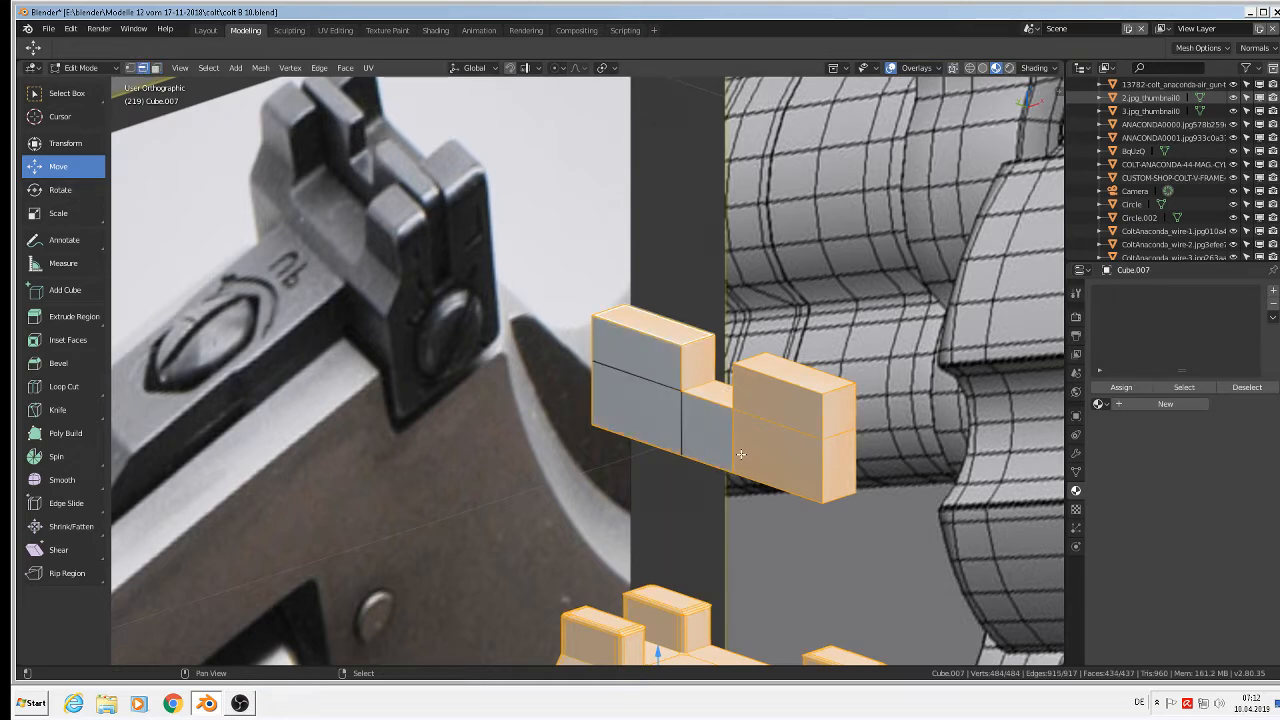
pyautogui.keyDown('shift'); pyautogui.rightClick(733, 443); pyautogui.keyUp('shift')
pyautogui.keyDown('shift'); pyautogui.rightClick(770, 428); pyautogui.keyUp('shift')
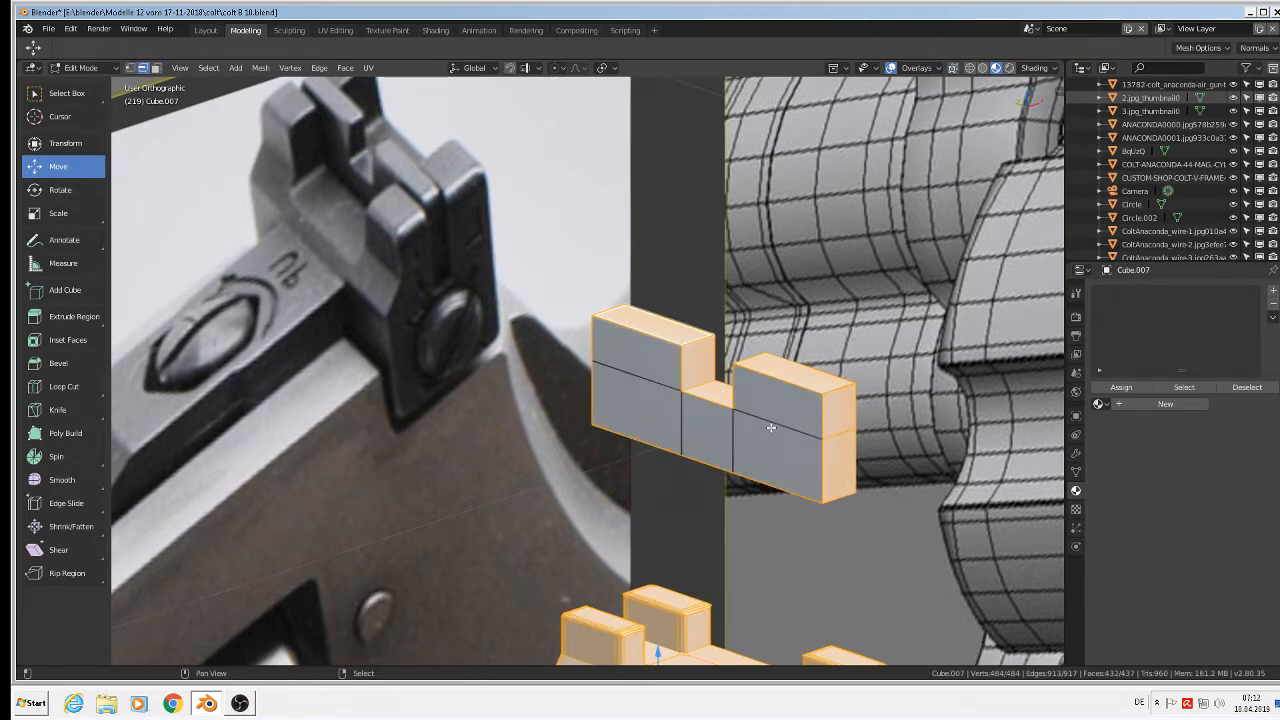
pyautogui.keyDown('shift'); pyautogui.rightClick(836, 436); pyautogui.keyUp('shift')
pyautogui.moveTo(803, 460)
pyautogui.mouseDown(button='middle')
pyautogui.moveTo(790, 500)
pyautogui.moveTo(809, 441)
pyautogui.mouseUp(button='middle')
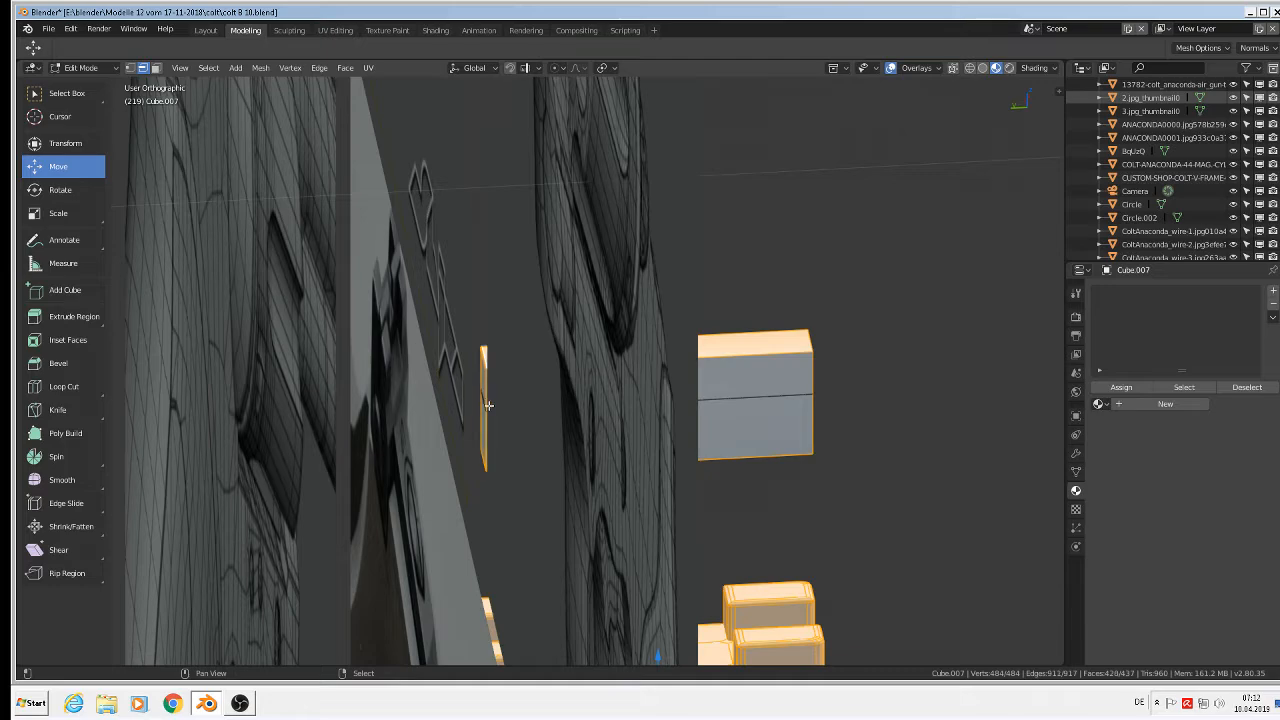
pyautogui.moveTo(485, 403); pyautogui.dragTo(590, 392, button='middle')
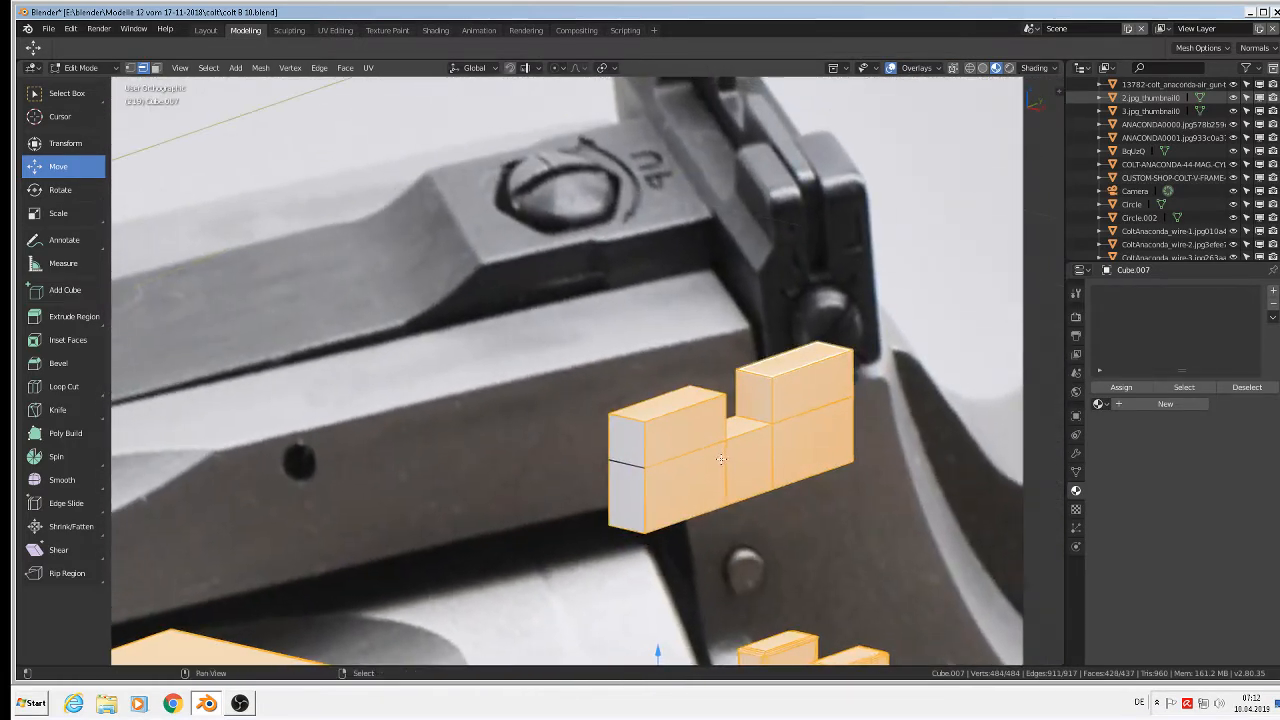
pyautogui.keyDown('shift'); pyautogui.click(790, 430); pyautogui.keyUp('shift')
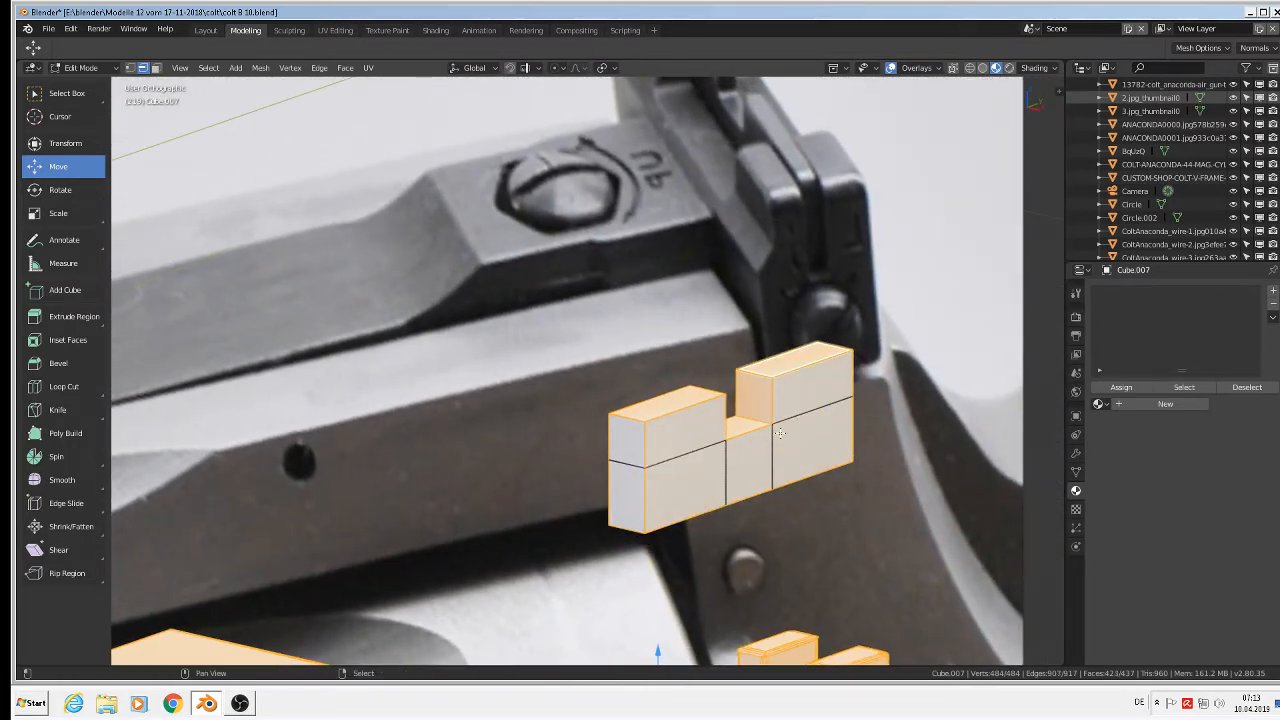
pyautogui.moveTo(719, 498); pyautogui.dragTo(790, 446, button='middle')
# - Try to bevel all selected edges of the sight and notched block with 5 segments and an amount of about 0.107
pyautogui.hotkey('ctrl', 'b')
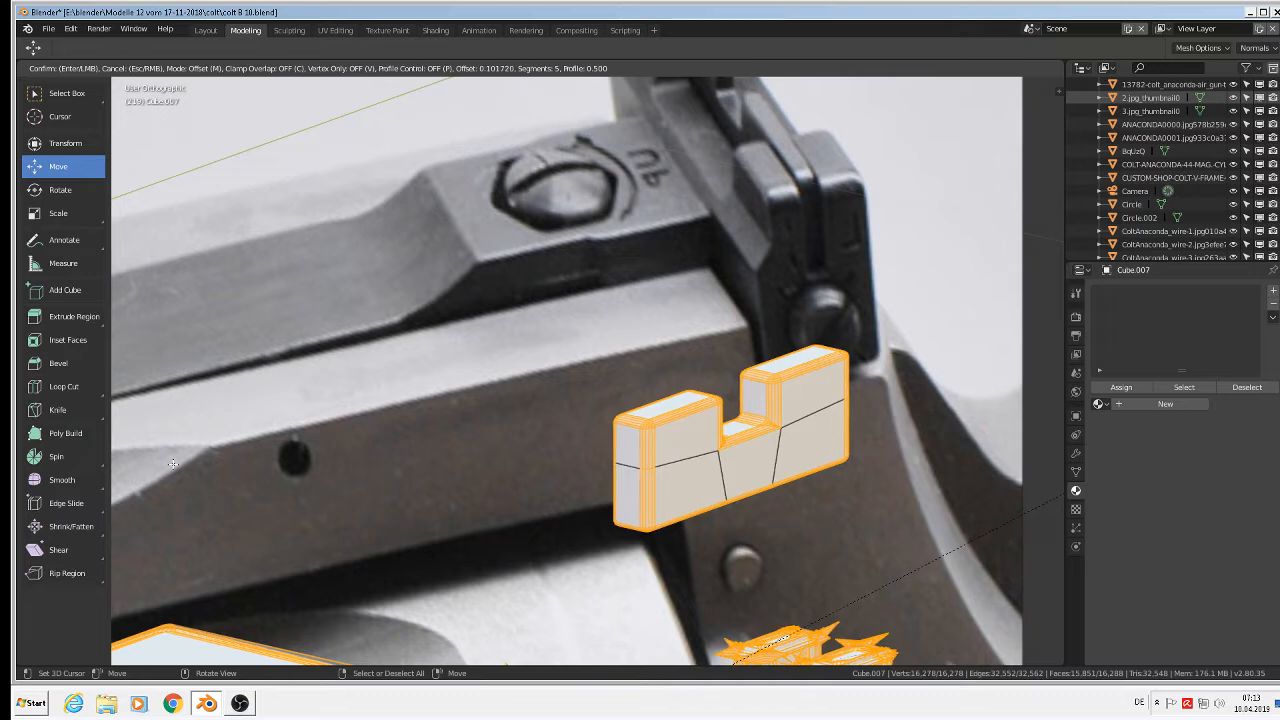
pyautogui.click(126, 408)
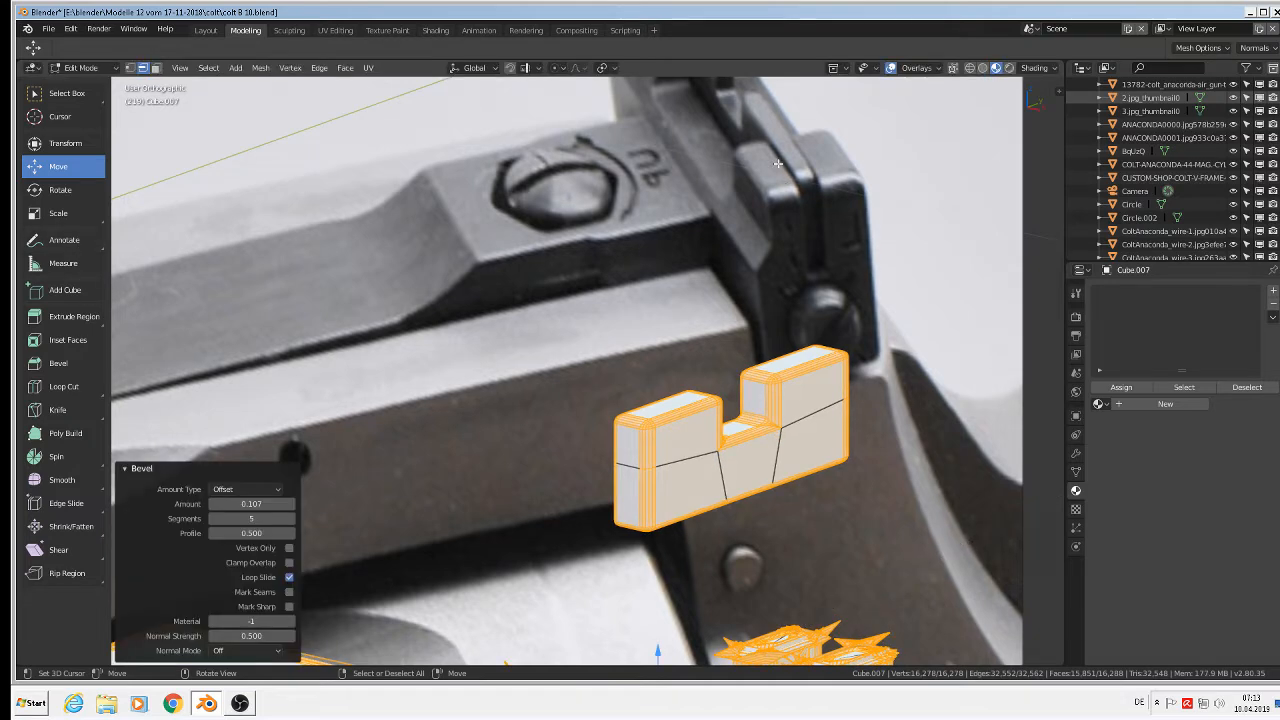
pyautogui.press('Tab')
pyautogui.scroll(-3, 790, 480)
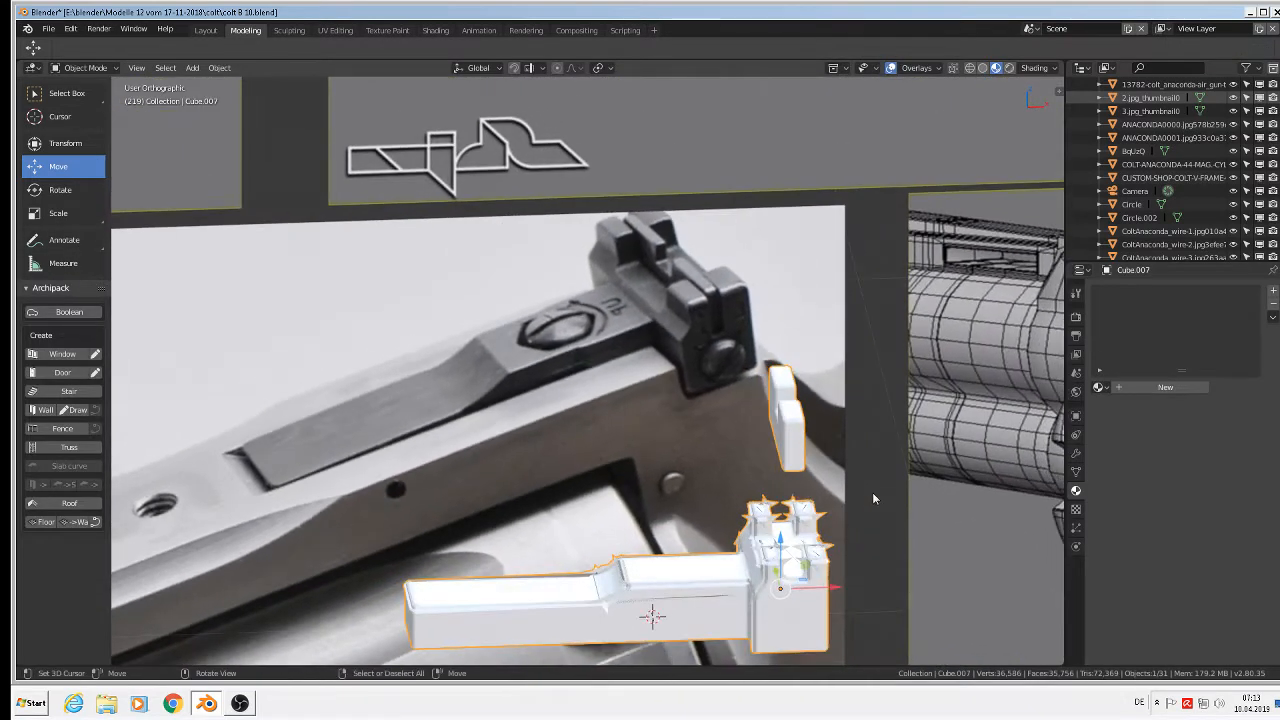
pyautogui.scroll(2, 860, 500)
pyautogui.scroll(4, 742, 345)
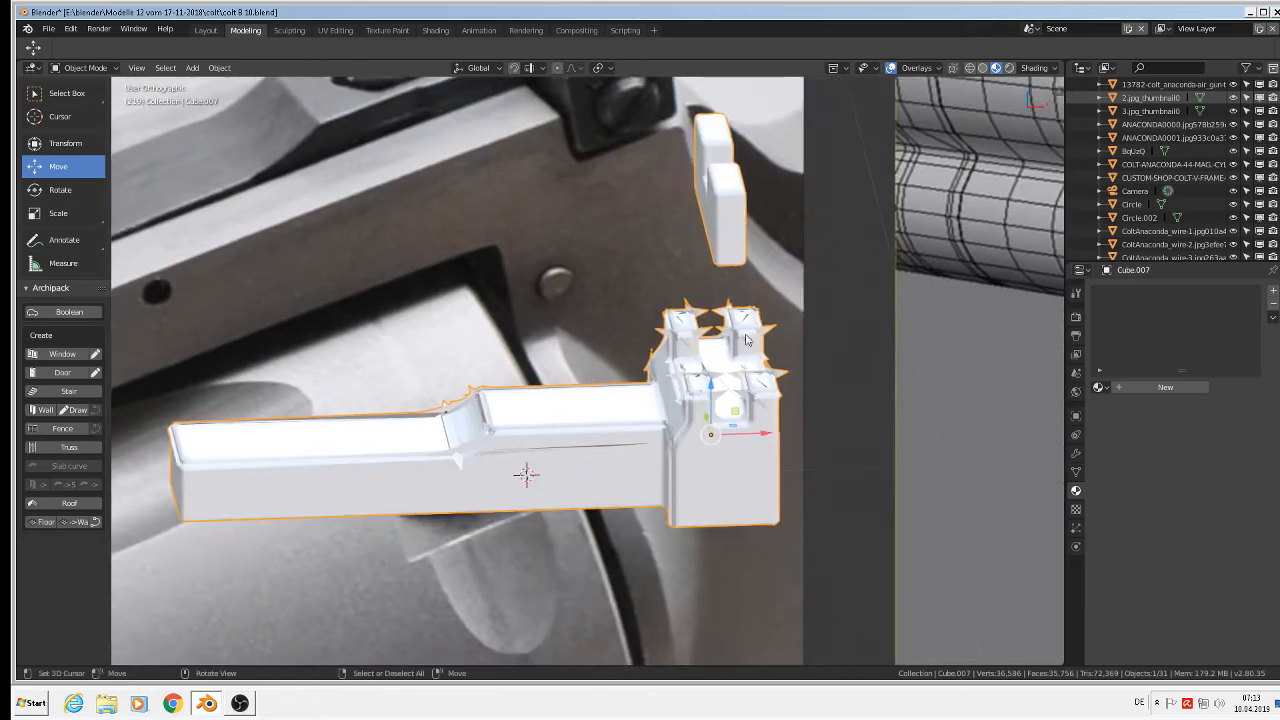
pyautogui.press('Tab')
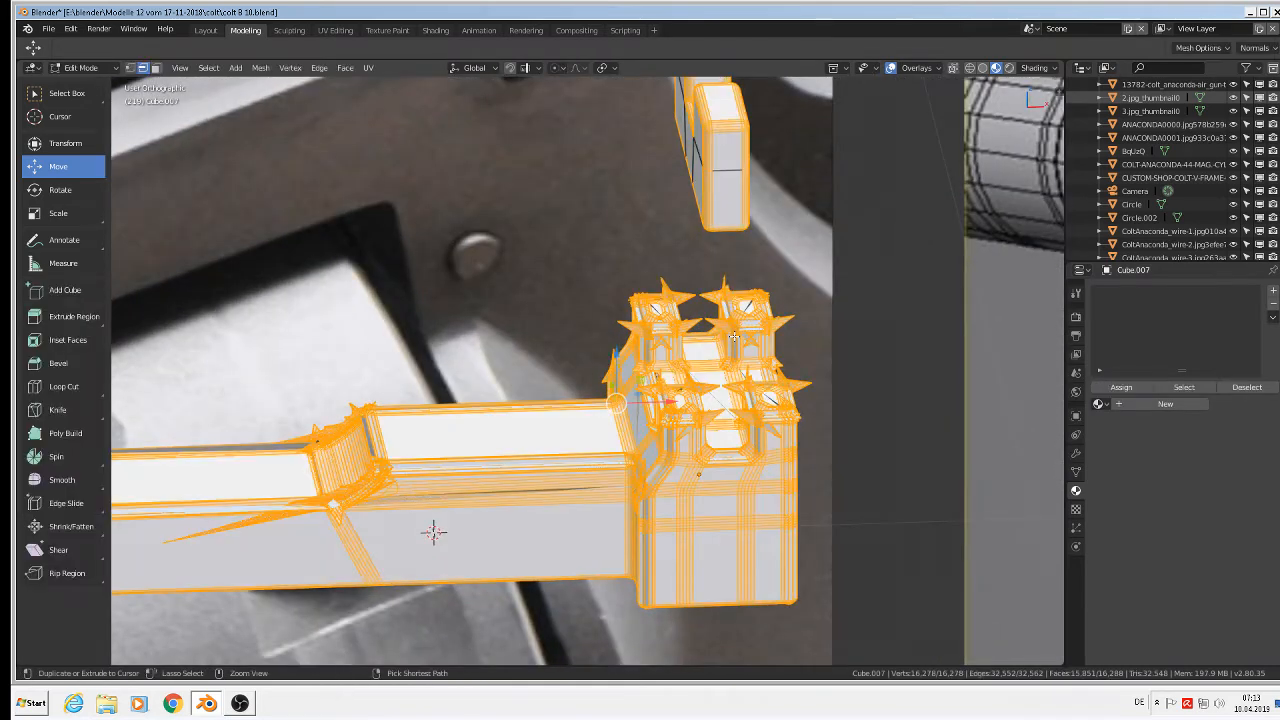
pyautogui.scroll(-2, 704, 295)
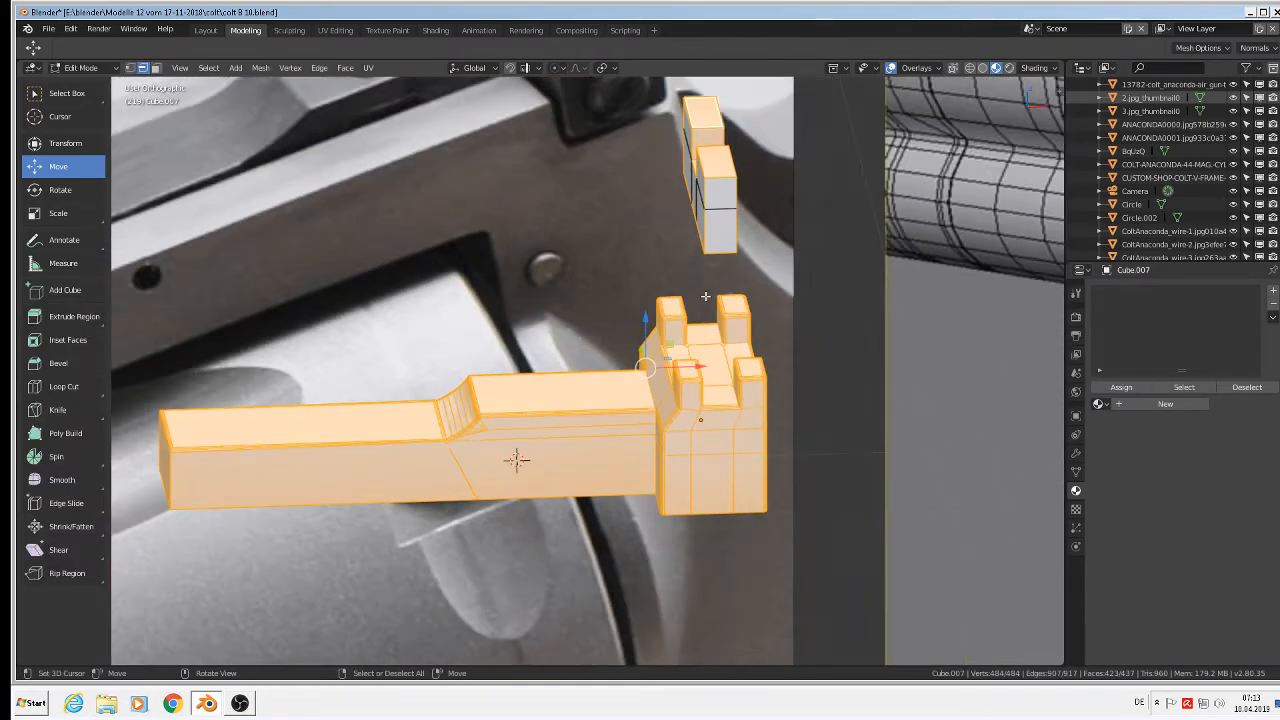
# - Turn on X-ray and deselect the sight's main body, keeping only the notched block's outer edges selected
pyautogui.moveTo(705, 296); pyautogui.dragTo(730, 294, button='middle')
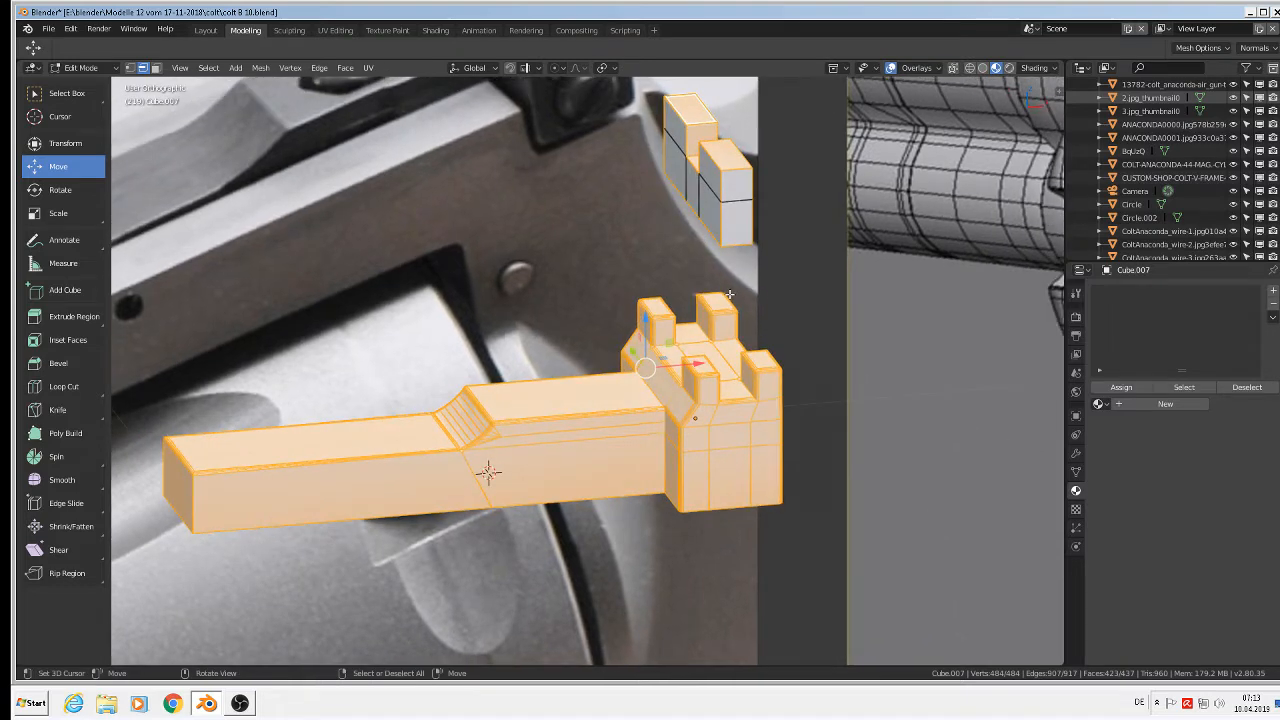
pyautogui.click(953, 67)
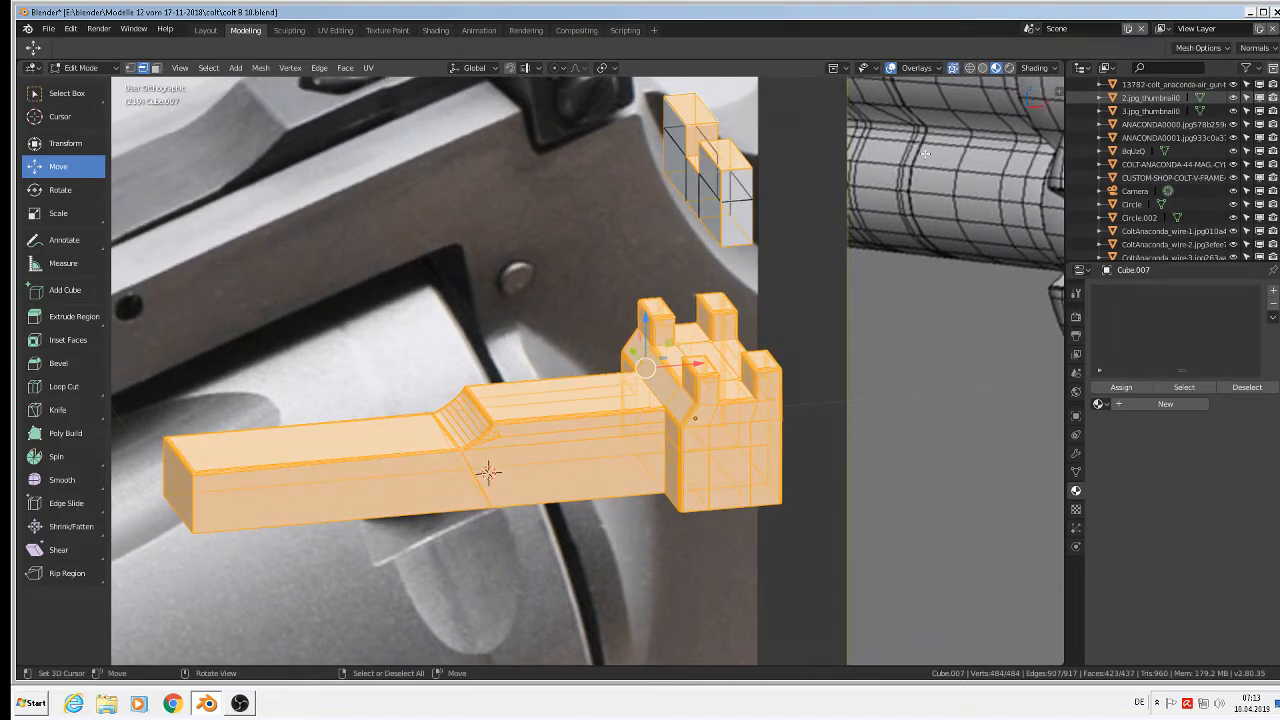
pyautogui.press('x')
pyautogui.press('c')
pyautogui.scroll(-10, 700, 390)
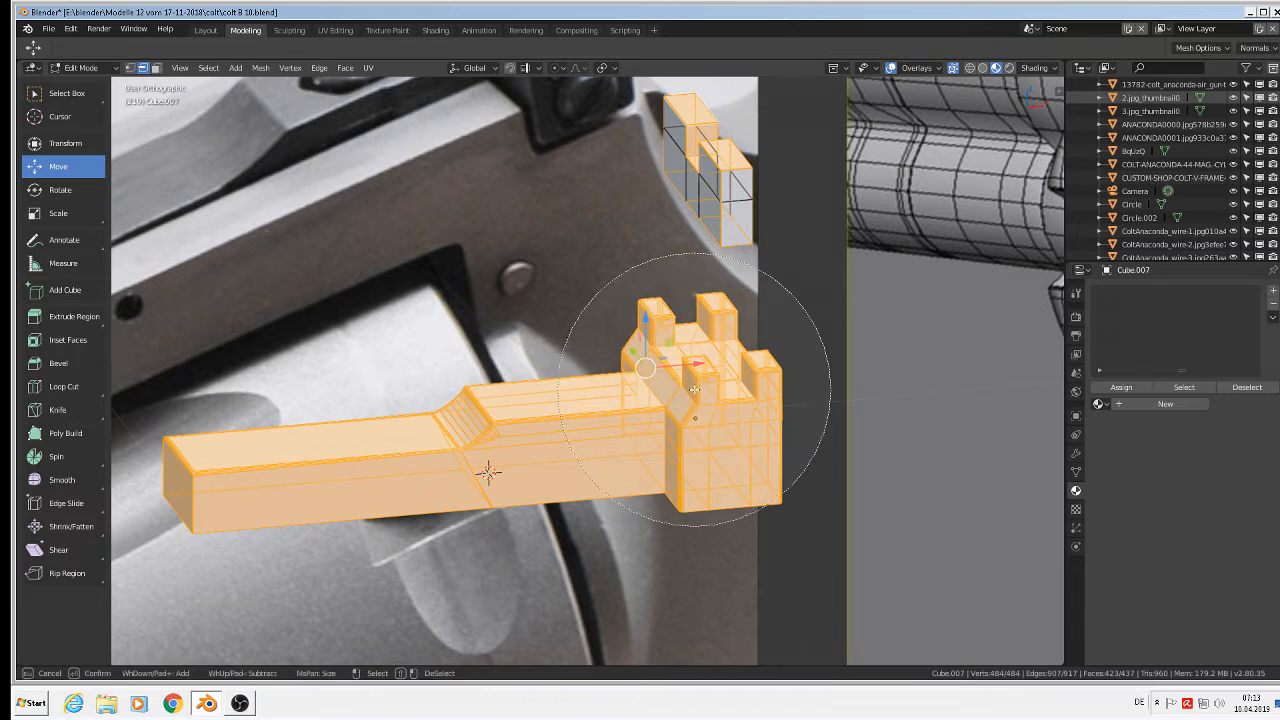
pyautogui.moveTo(694, 392)
pyautogui.mouseDown(button='middle')
pyautogui.moveTo(580, 330)
pyautogui.moveTo(230, 400)
pyautogui.mouseUp(button='middle')
pyautogui.press('Escape')
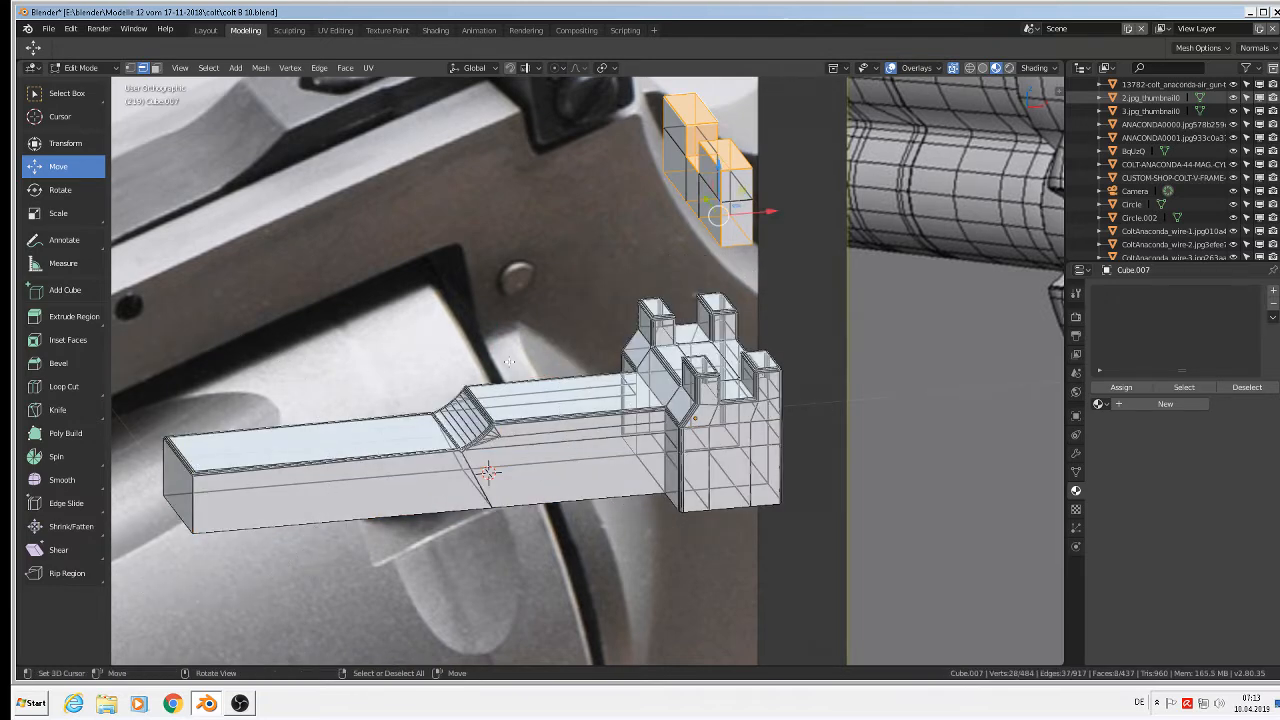
# - Bevel the notched block's outer edges with 5 segments and an offset of about 0.06
pyautogui.scroll(6, 790, 210)
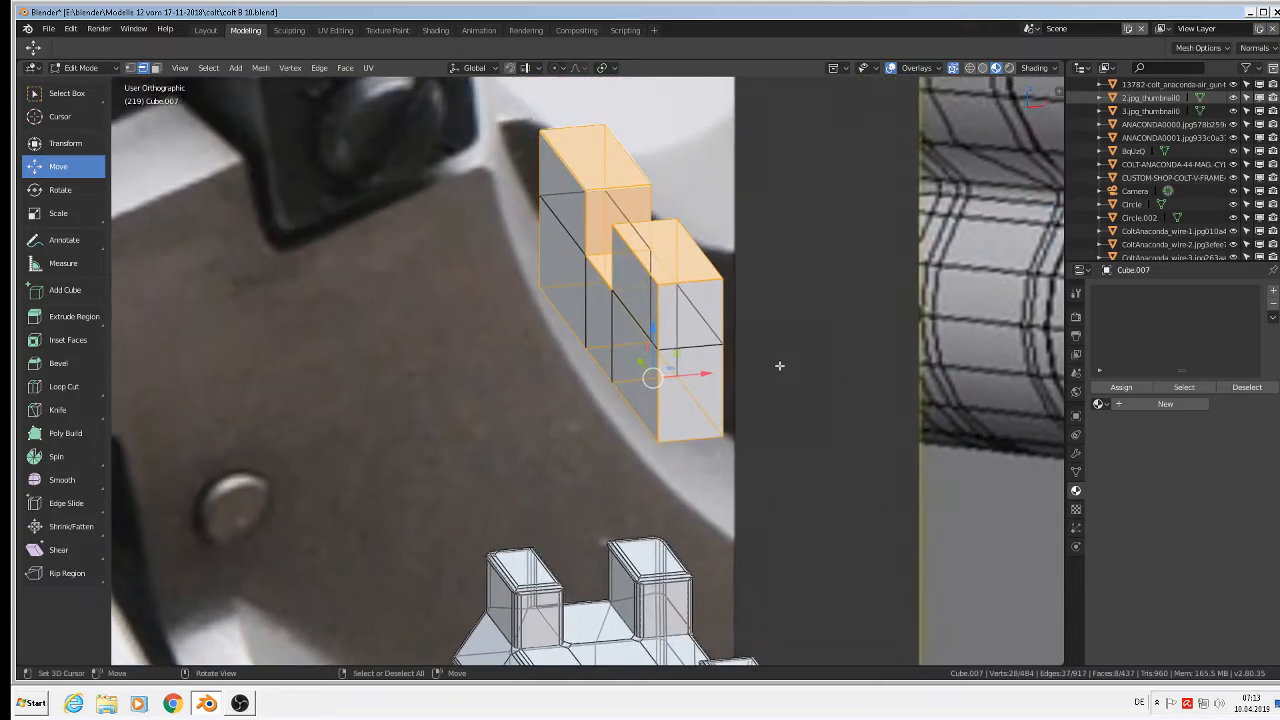
pyautogui.press('a')
pyautogui.hotkey('ctrl', 'b')
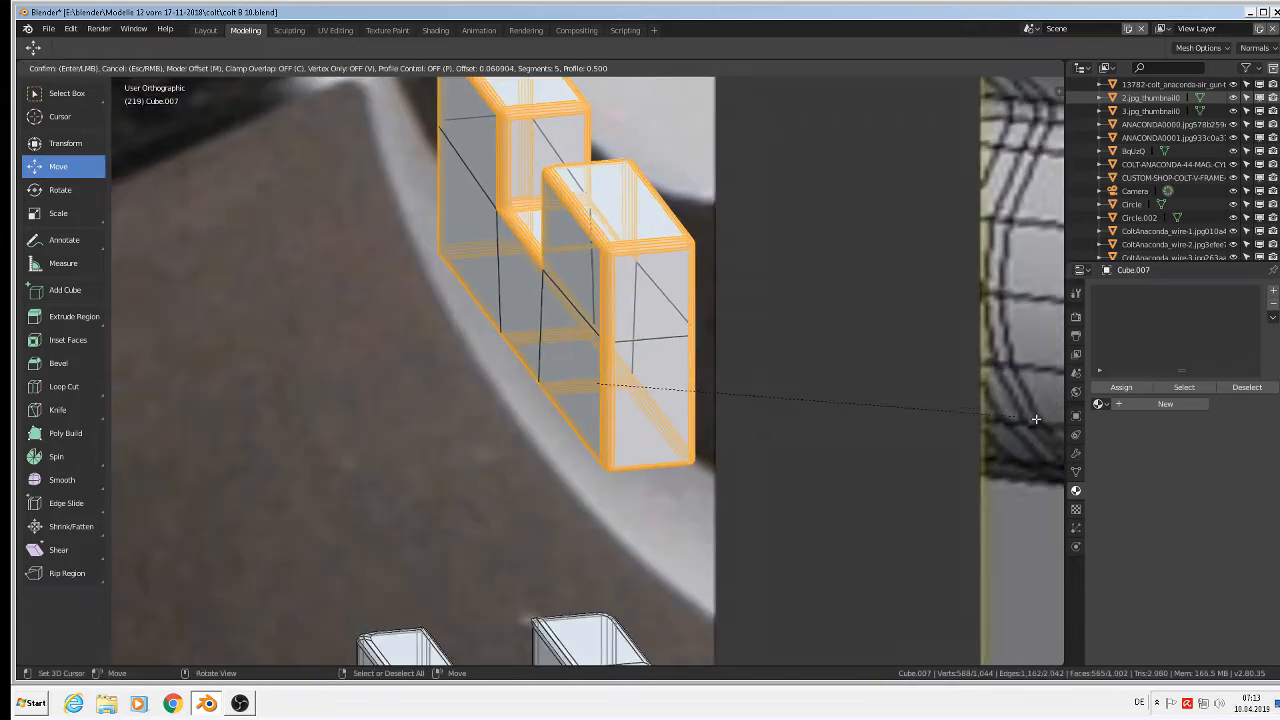
pyautogui.click(1035, 419)
pyautogui.press('Tab')
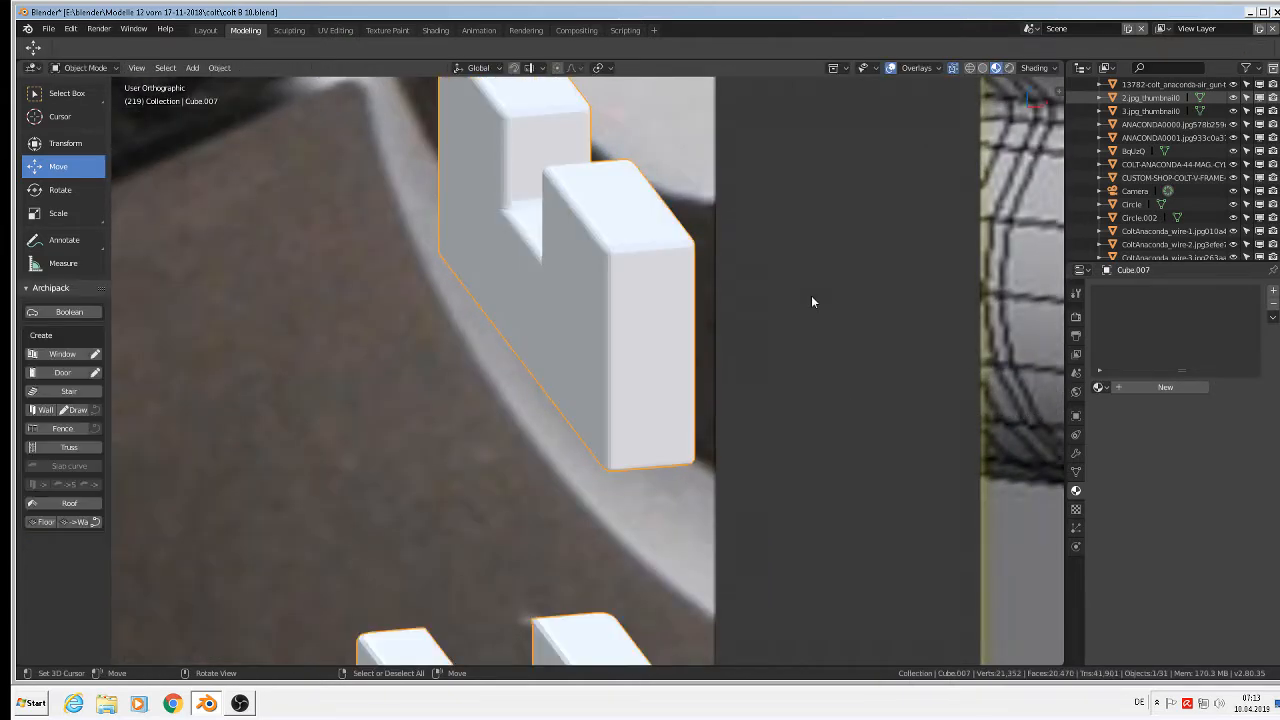
pyautogui.scroll(-4, 811, 295)
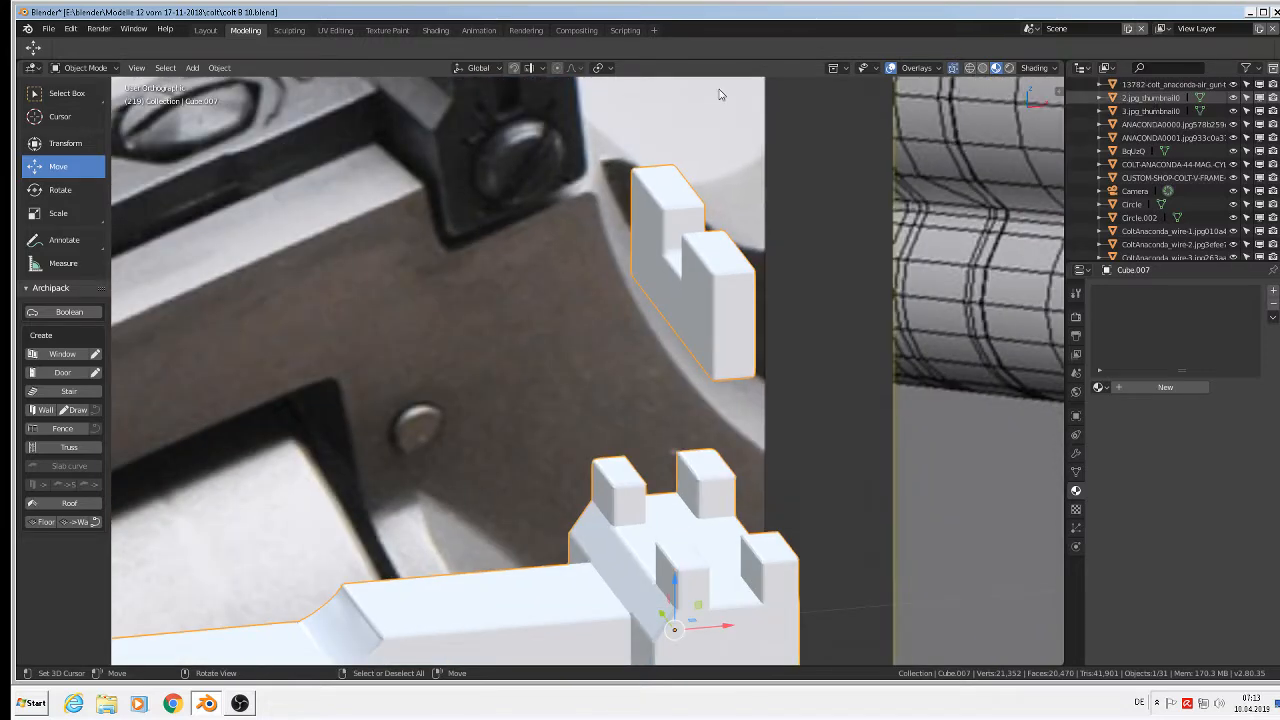
# - Select the whole linked notched blade and lower it by about 0.123 m along Z between the sight's posts
pyautogui.press('Tab')
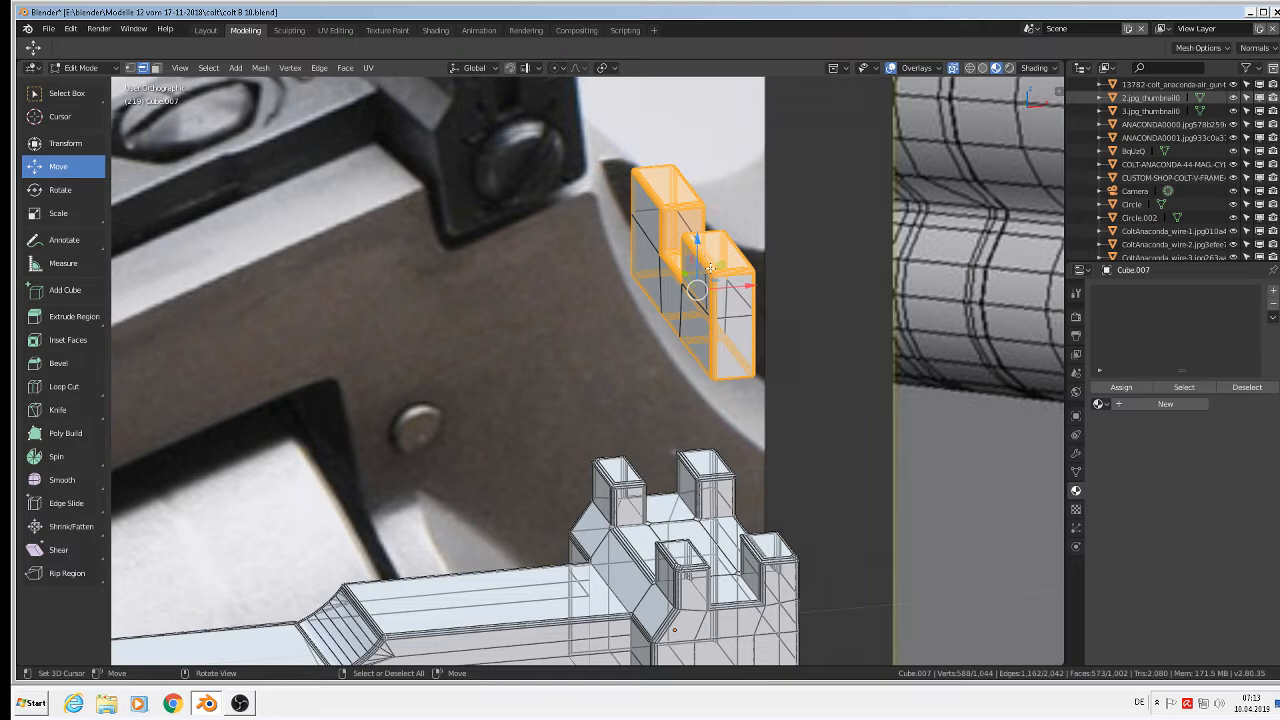
pyautogui.hotkey('ctrl', 'l')
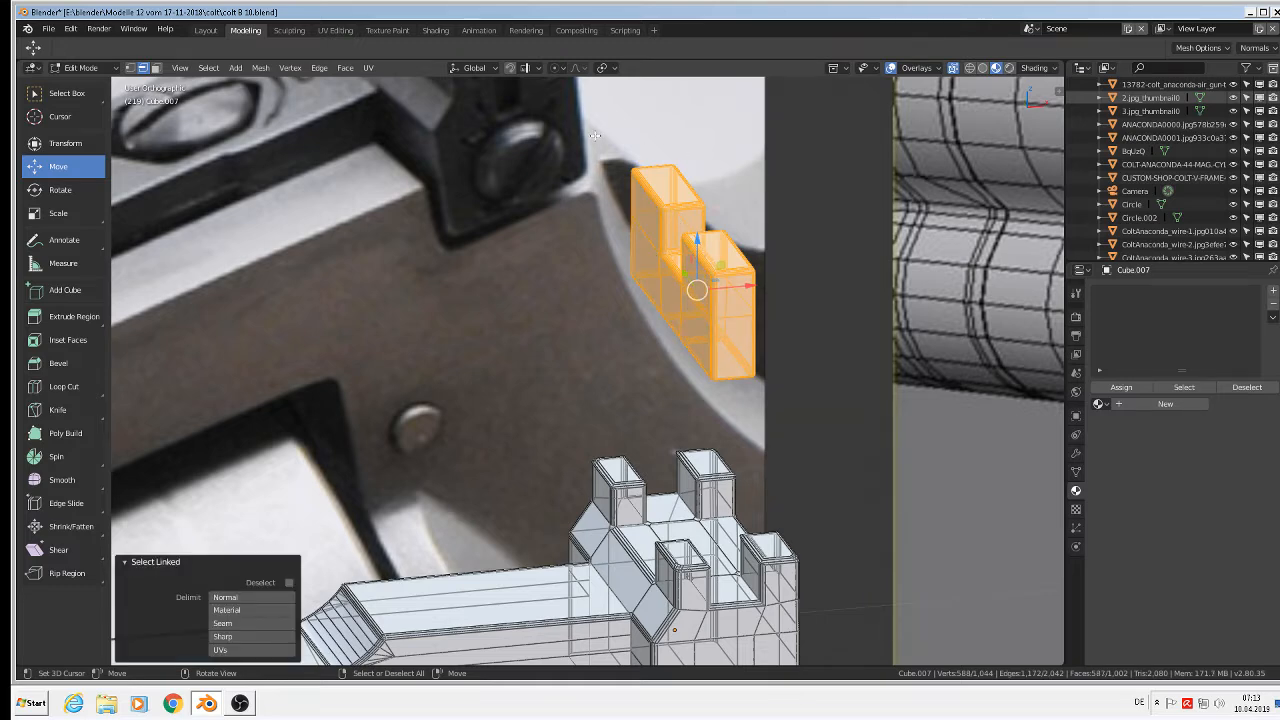
pyautogui.moveTo(697, 243); pyautogui.dragTo(673, 463)
pyautogui.scroll(-8, 446, 156)
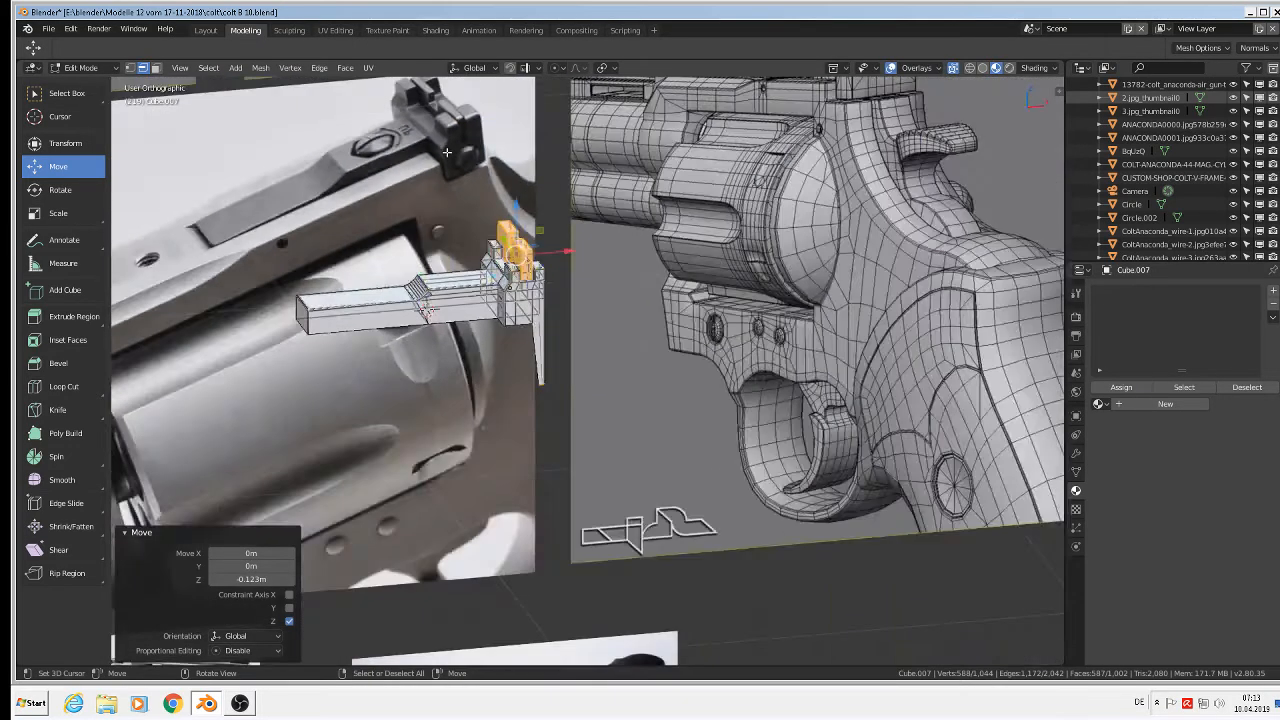
pyautogui.scroll(3, 446, 154)
pyautogui.moveTo(446, 154); pyautogui.dragTo(533, 184, button='middle')
pyautogui.scroll(3, 533, 184)
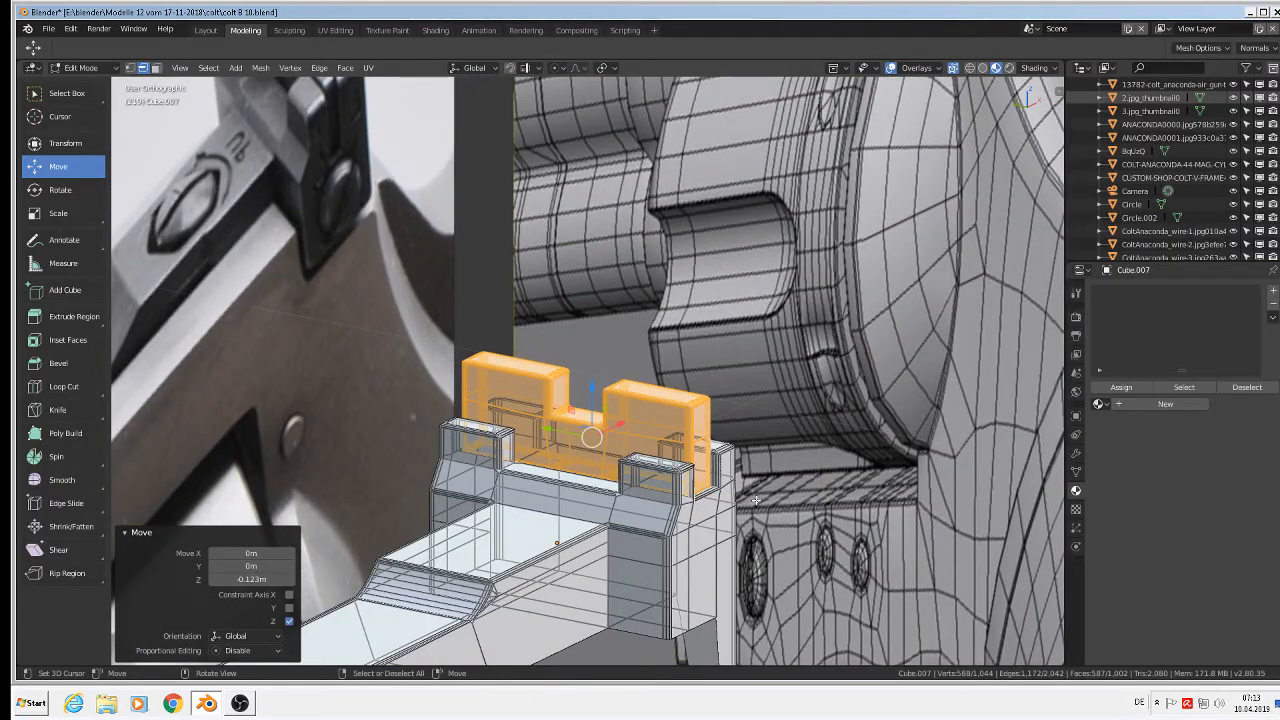
# - Scale the notched blade by about 0.753 along Z to reduce its height
pyautogui.scroll(-4, 757, 500)
pyautogui.scroll(4, 758, 508)
pyautogui.scroll(-5, 715, 527)
pyautogui.scroll(5, 656, 495)
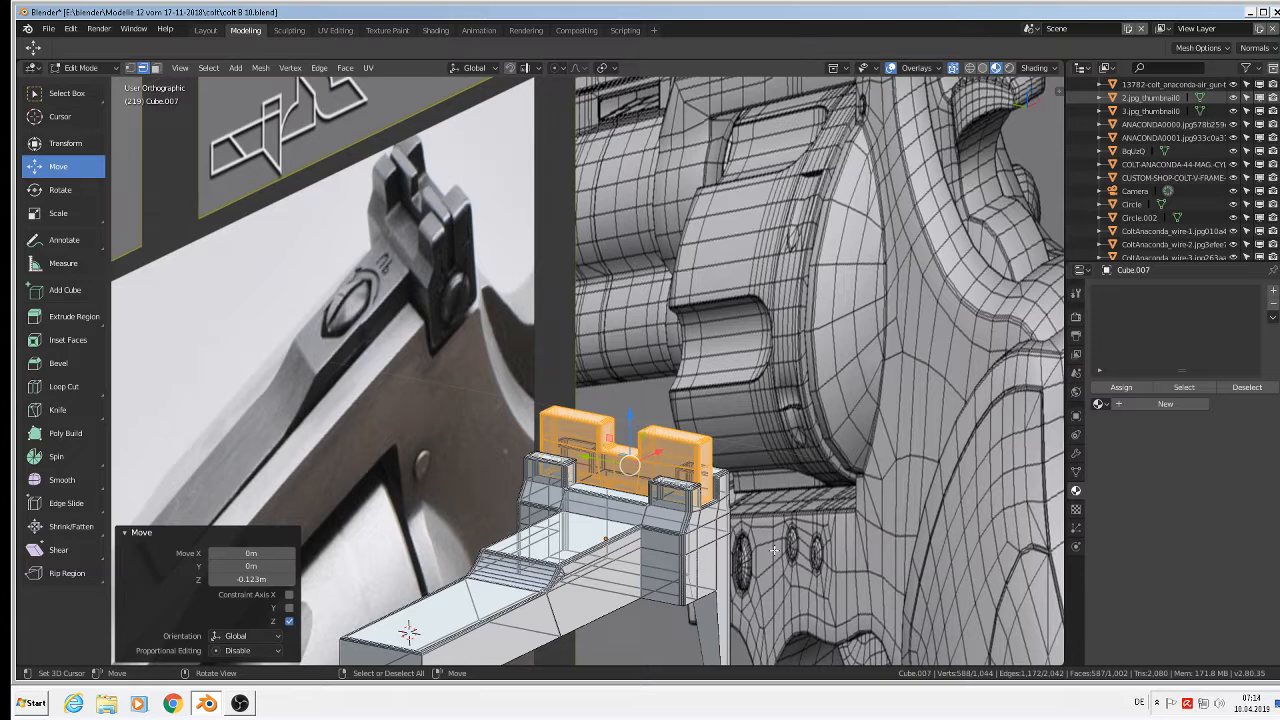
pyautogui.press('s')
pyautogui.press('z')
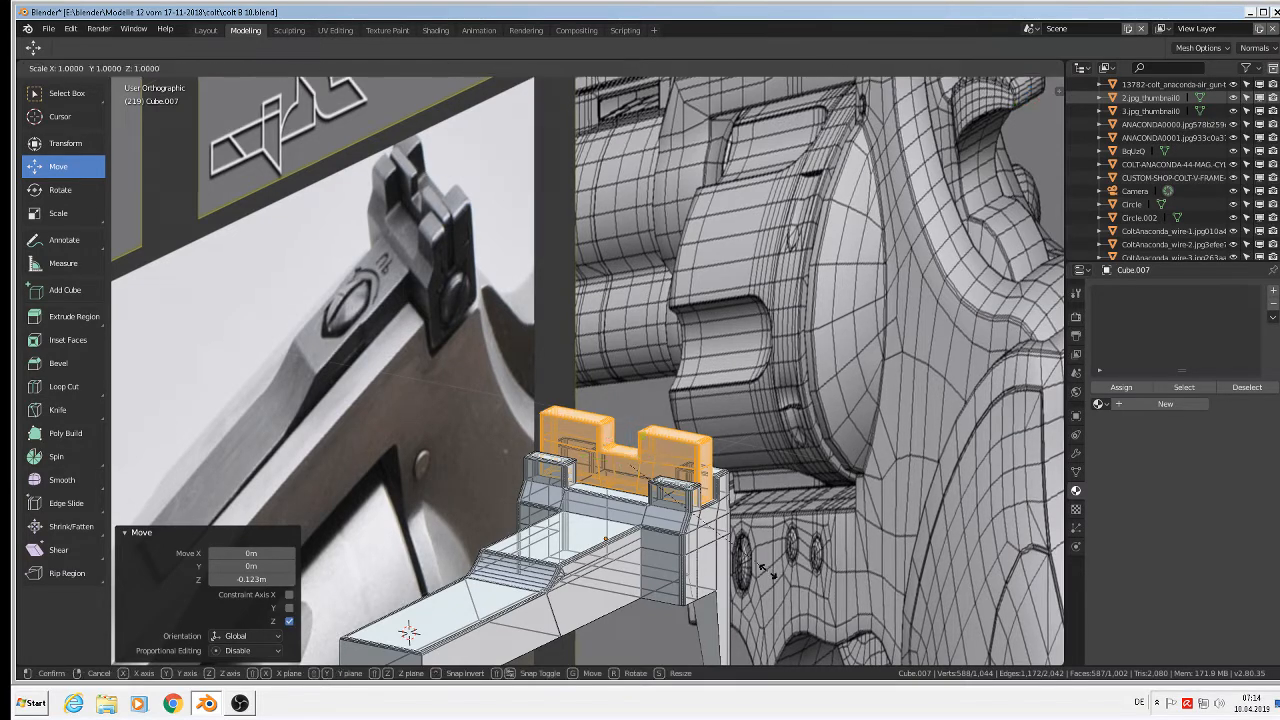
pyautogui.click(725, 547)
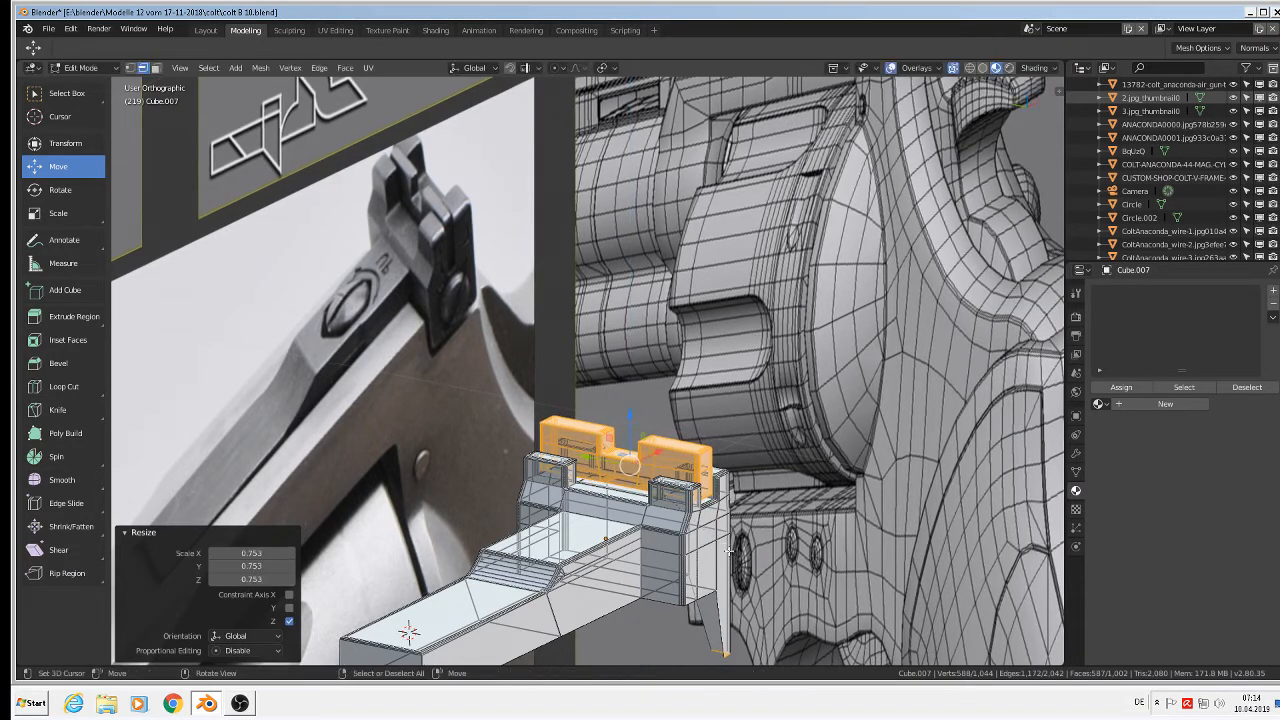
# - Lower the flattened blade by about 0.0025 m along Z so it sits deeper between the posts
pyautogui.press('g')
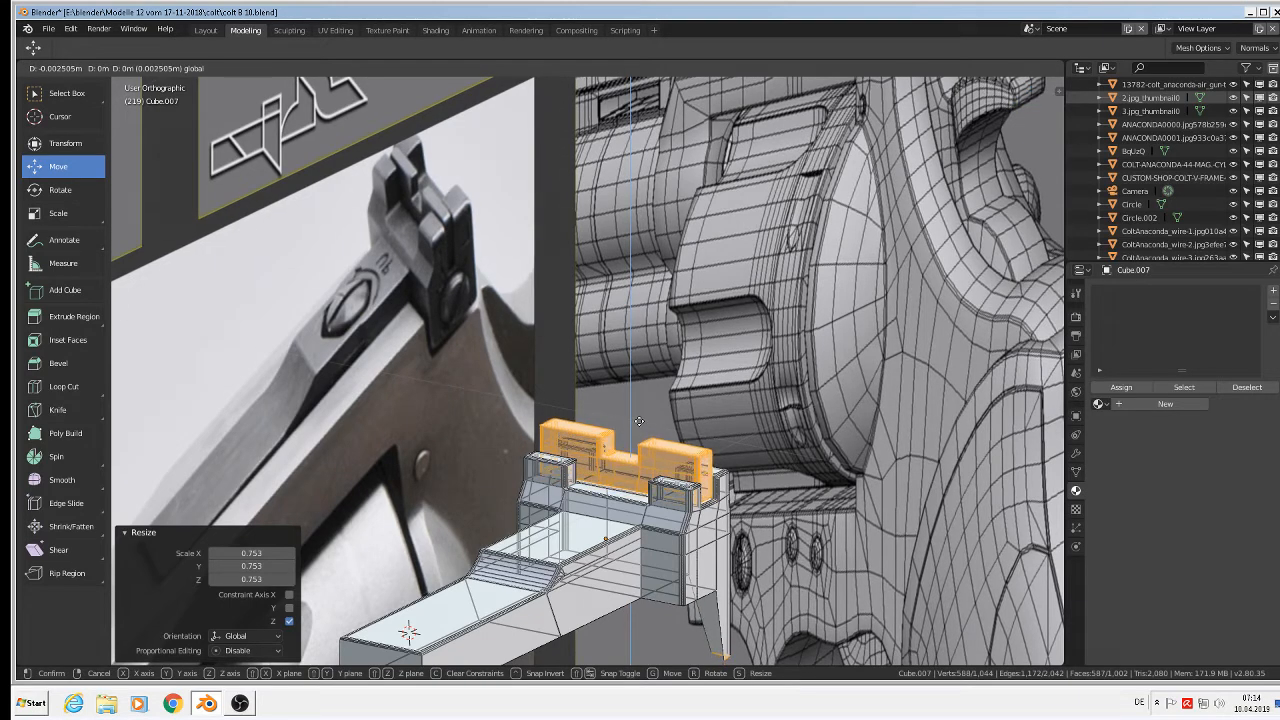
pyautogui.click(639, 421)
pyautogui.press('Tab')
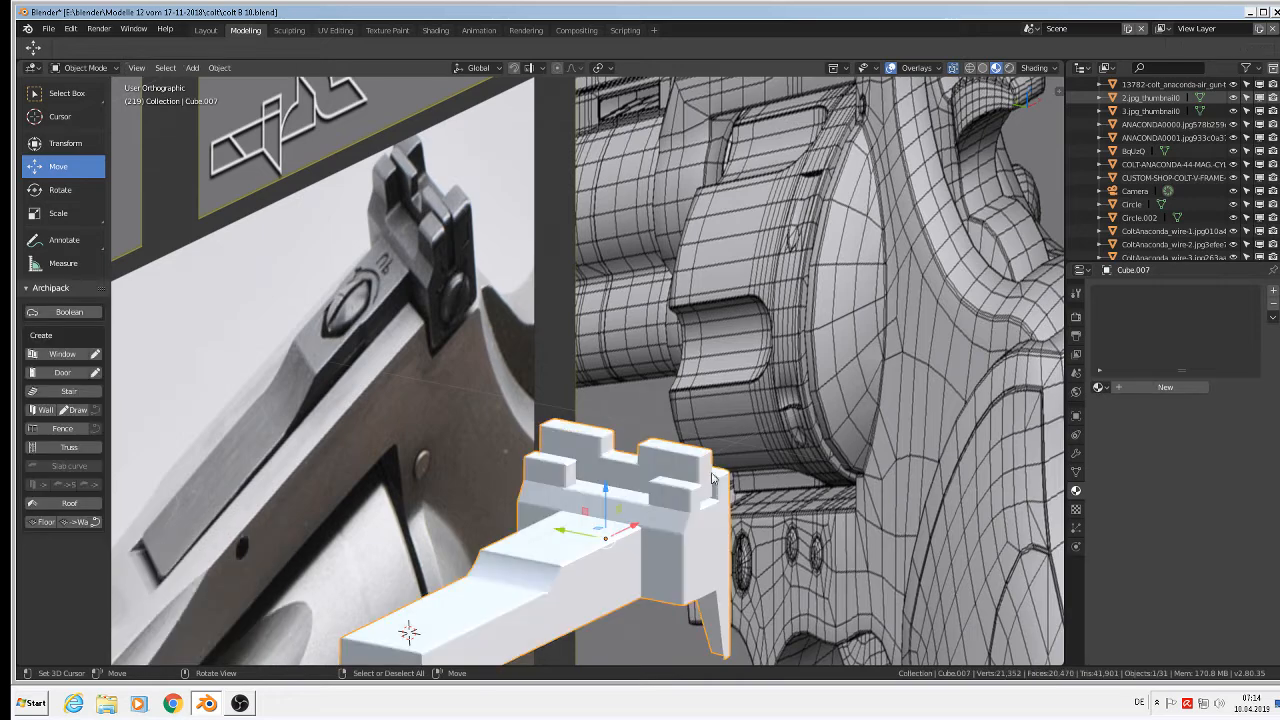
pyautogui.scroll(2, 715, 490)
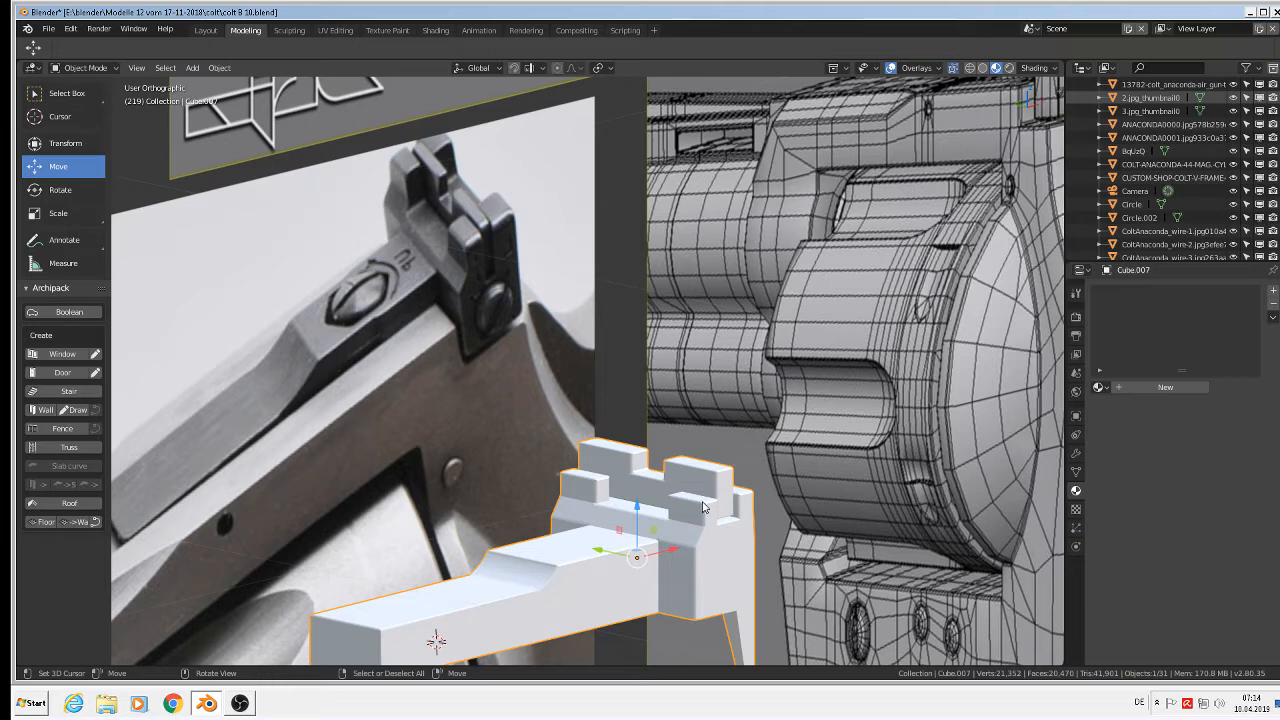
# - Scale the notched blade by about 0.829 along Z to make it flatter still
pyautogui.press('Tab')
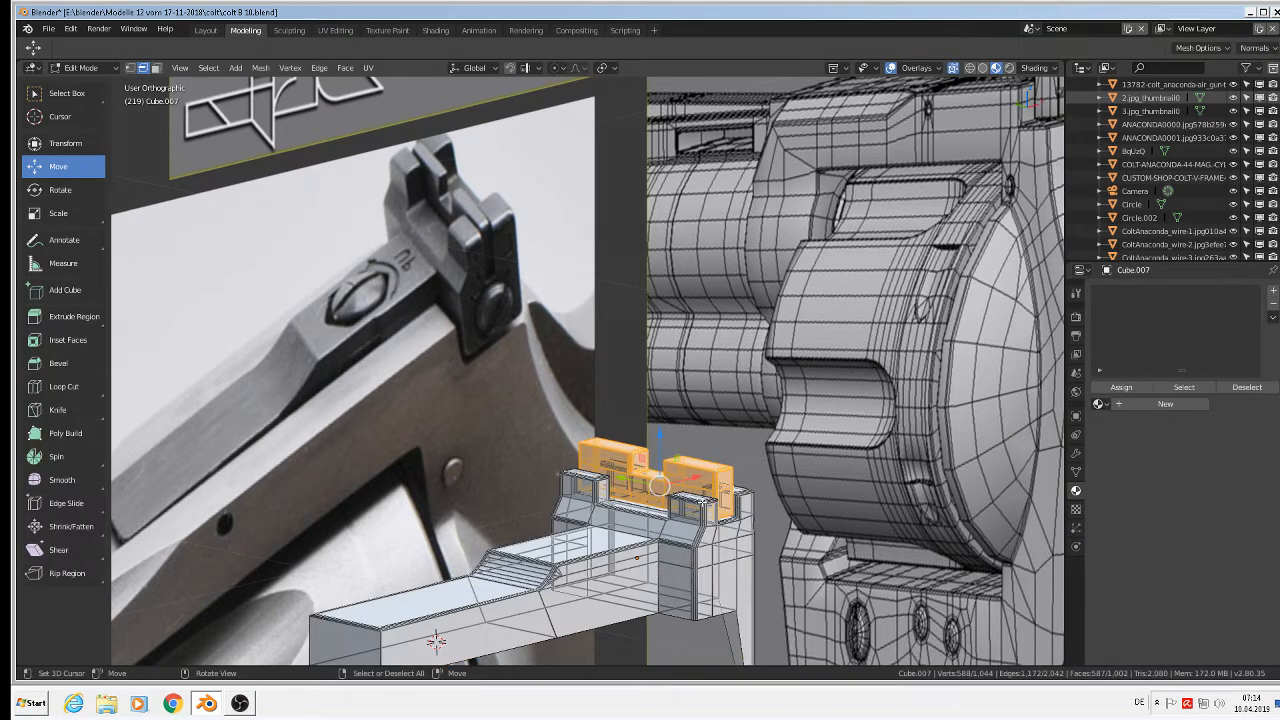
pyautogui.press('s')
pyautogui.press('z')
pyautogui.click(690, 495)
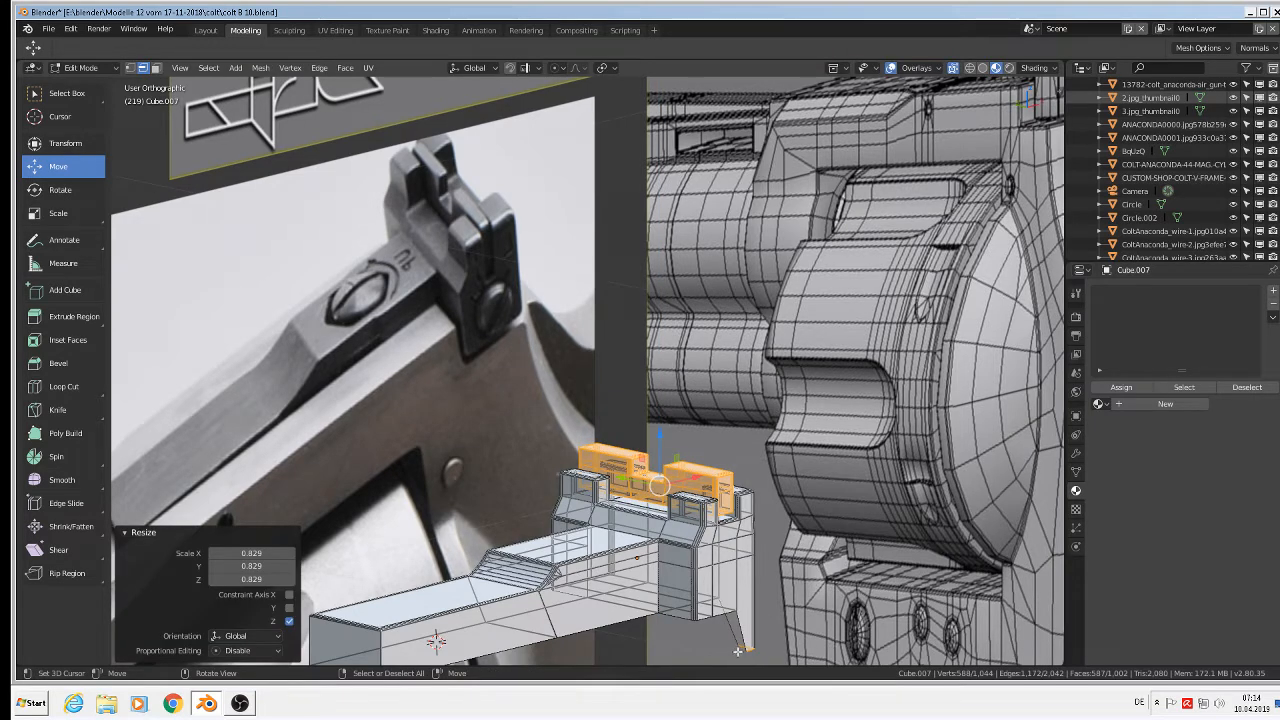
# - Undo the recent lowering and scaling of the notched blade and remove the stray body corner from its selection
pyautogui.hotkey('ctrl', 'z')
pyautogui.hotkey('ctrl', 'z')
pyautogui.hotkey('ctrl', 'z')
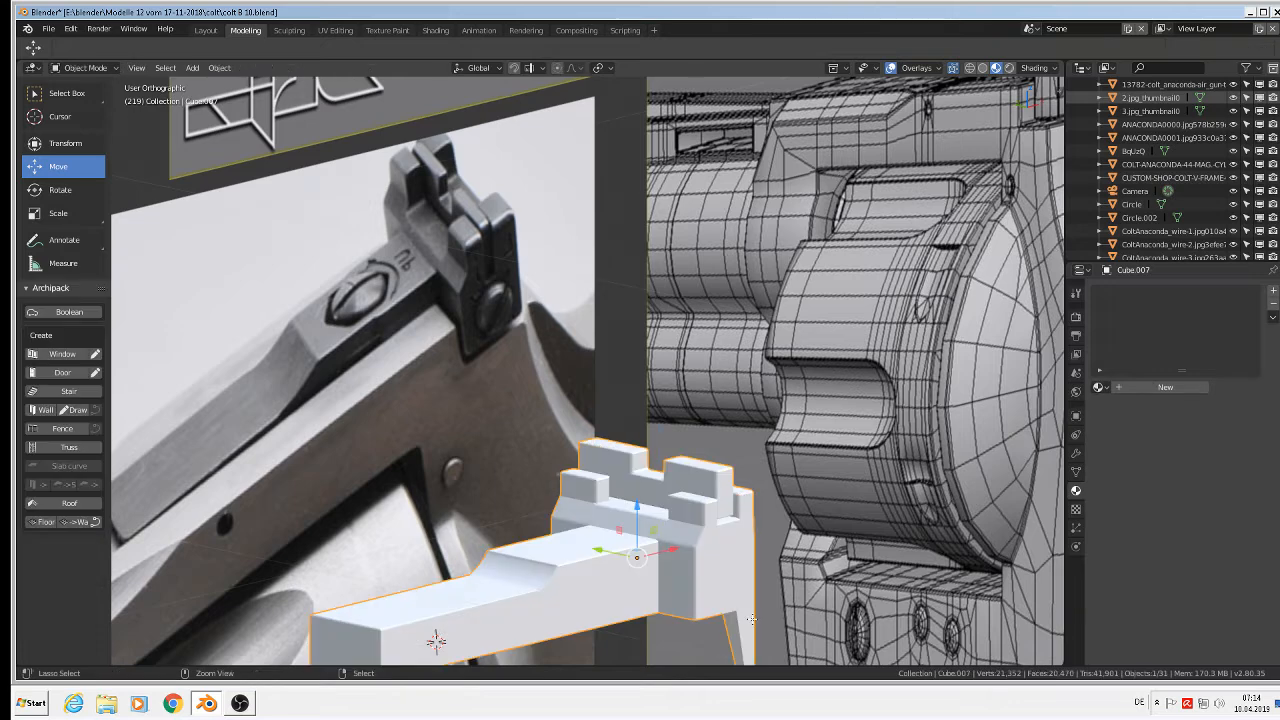
pyautogui.hotkey('ctrl', 'z')
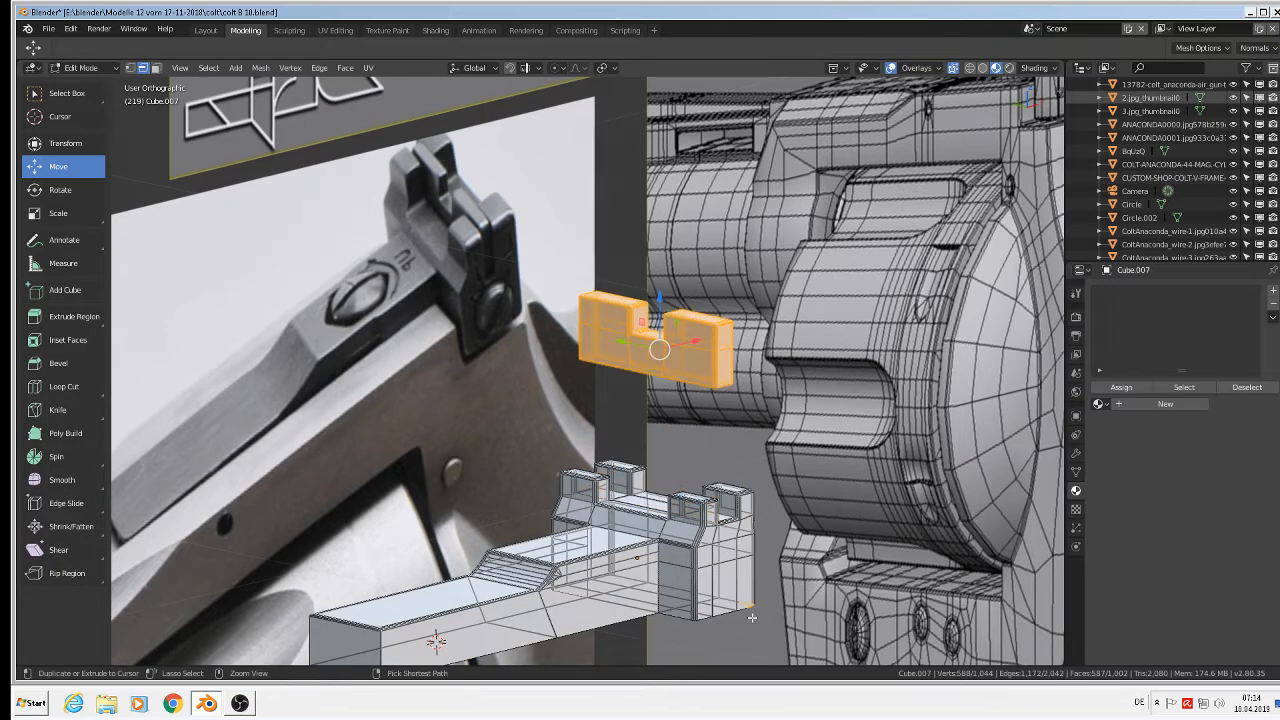
pyautogui.press('c')
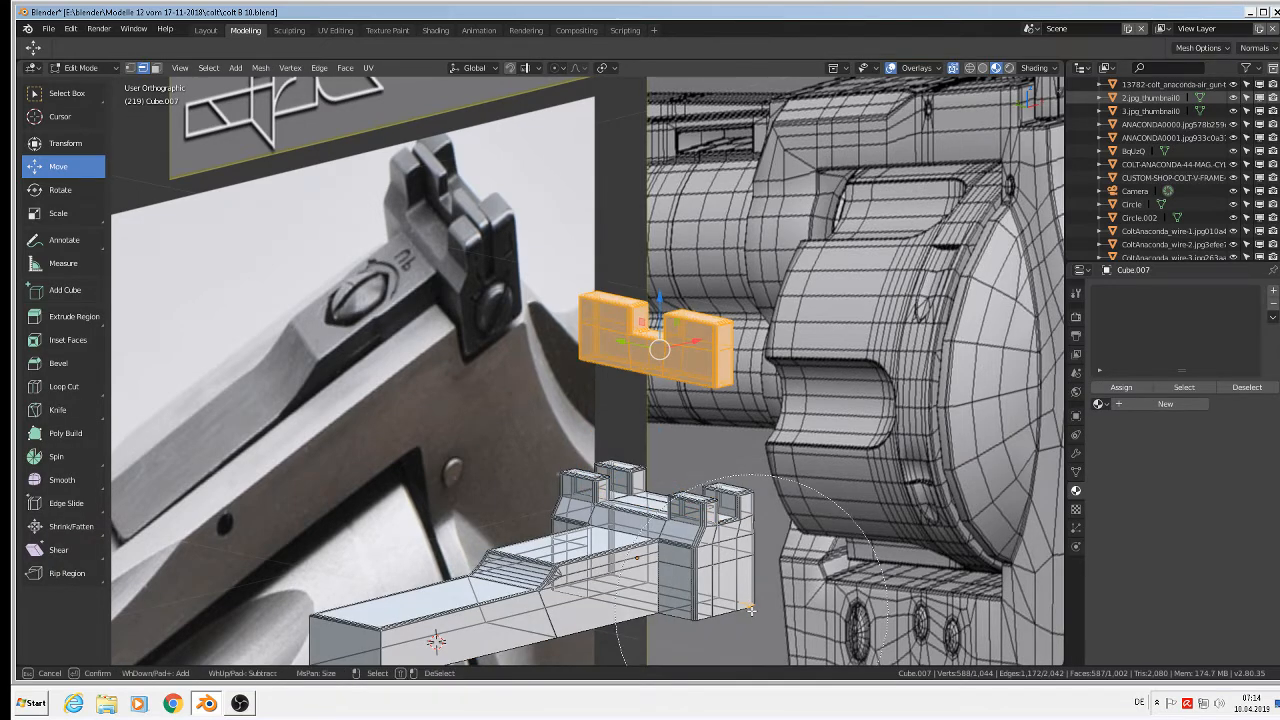
pyautogui.middleClick(752, 609)
pyautogui.rightClick(749, 605)
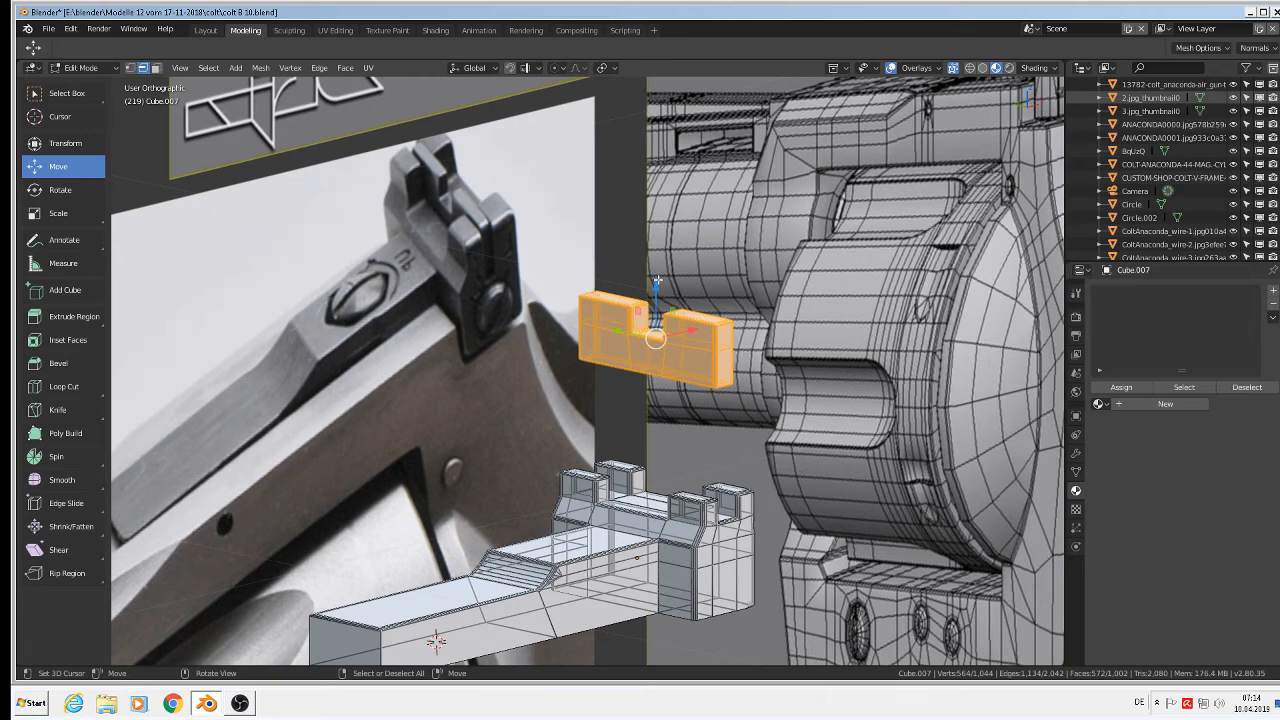
# - Lower the notched blade between the posts along Z, scale it flatter, and lower it a further 0.011 m
pyautogui.moveTo(657, 281); pyautogui.dragTo(667, 440)
pyautogui.press('s')
pyautogui.click(657, 551)
pyautogui.scroll(5, 668, 442)
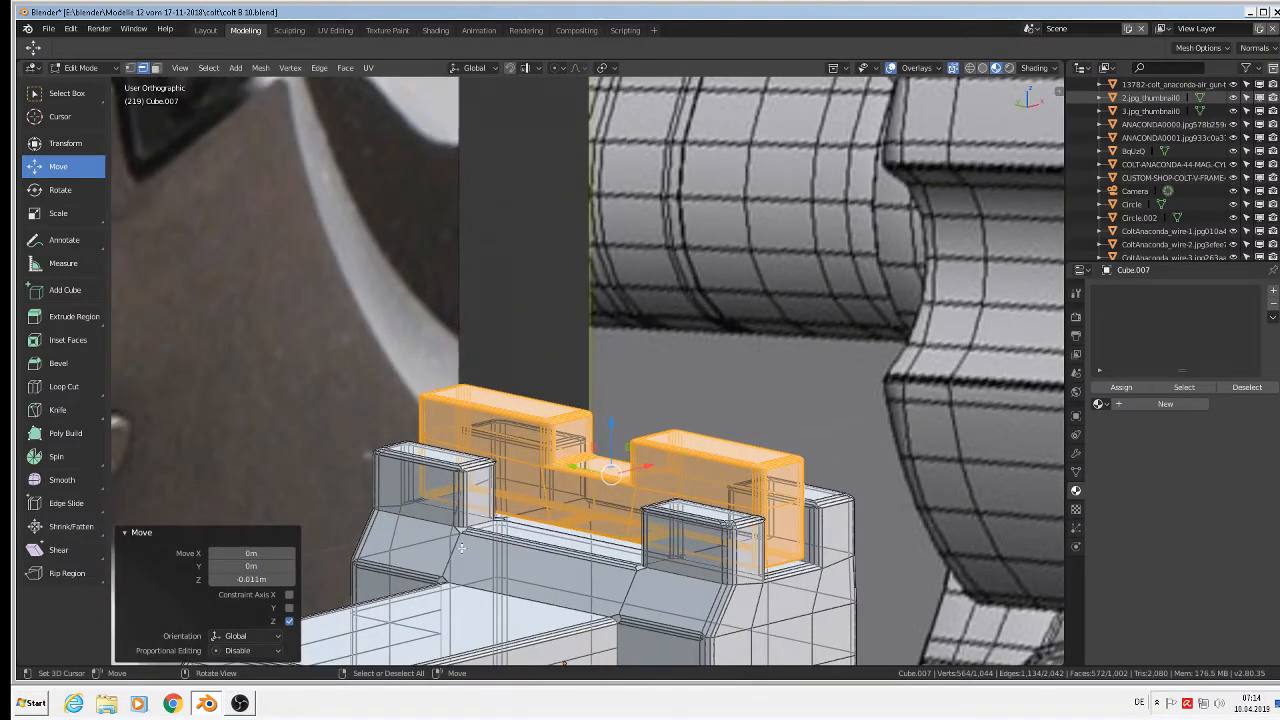
# - Turn off X-ray, select the four post top faces with their surrounding bevels, and raise them 0.0139 m along Z
pyautogui.click(957, 70)
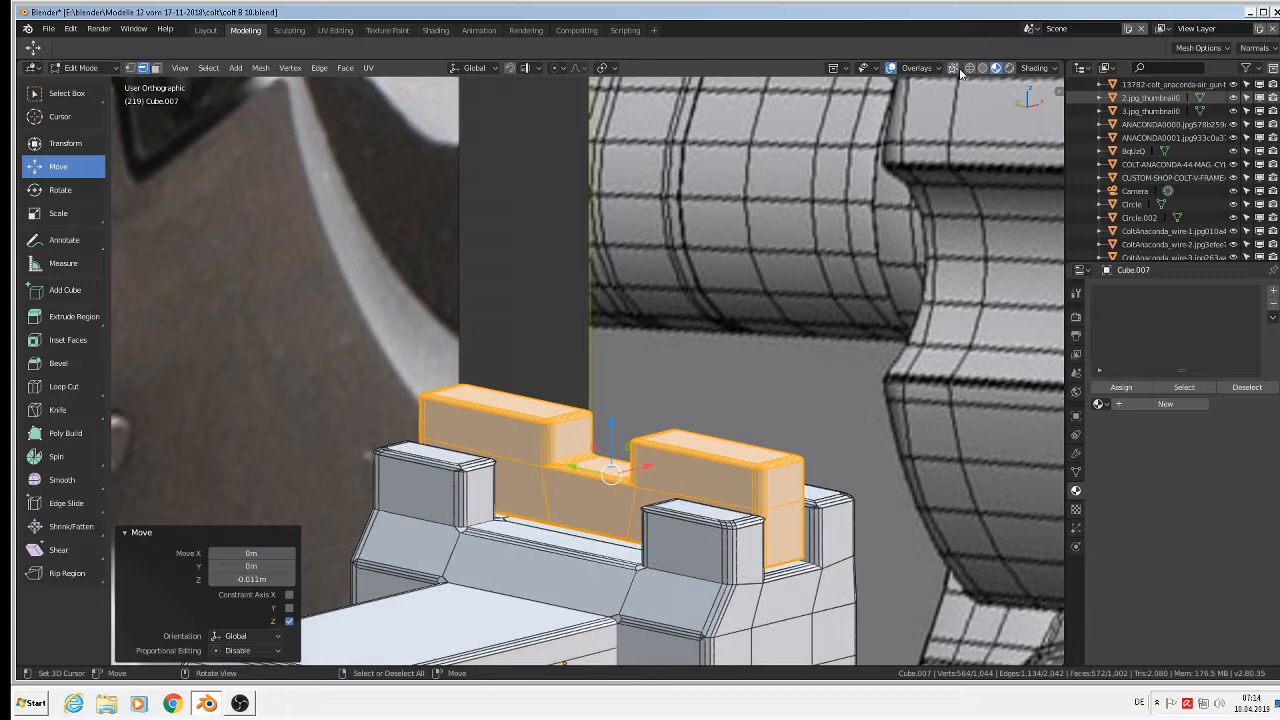
pyautogui.click(155, 68)
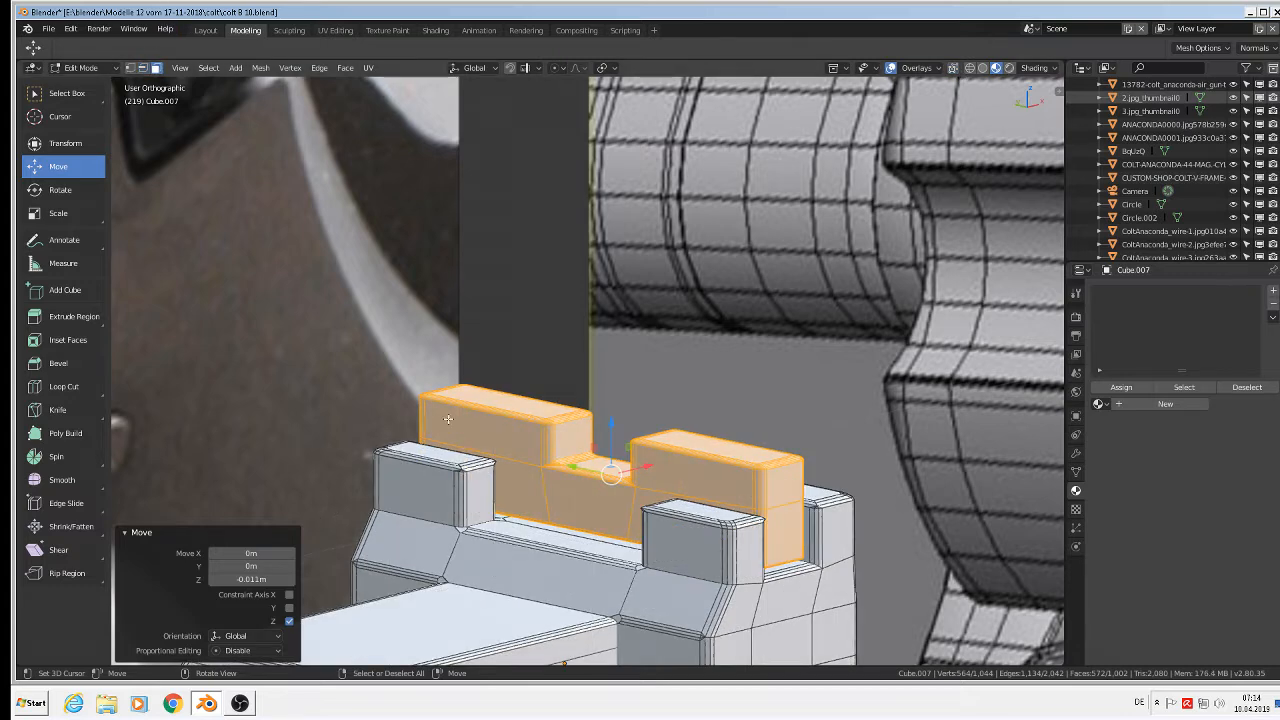
pyautogui.click(424, 451)
pyautogui.keyDown('shift'); pyautogui.click(727, 523); pyautogui.keyUp('shift')
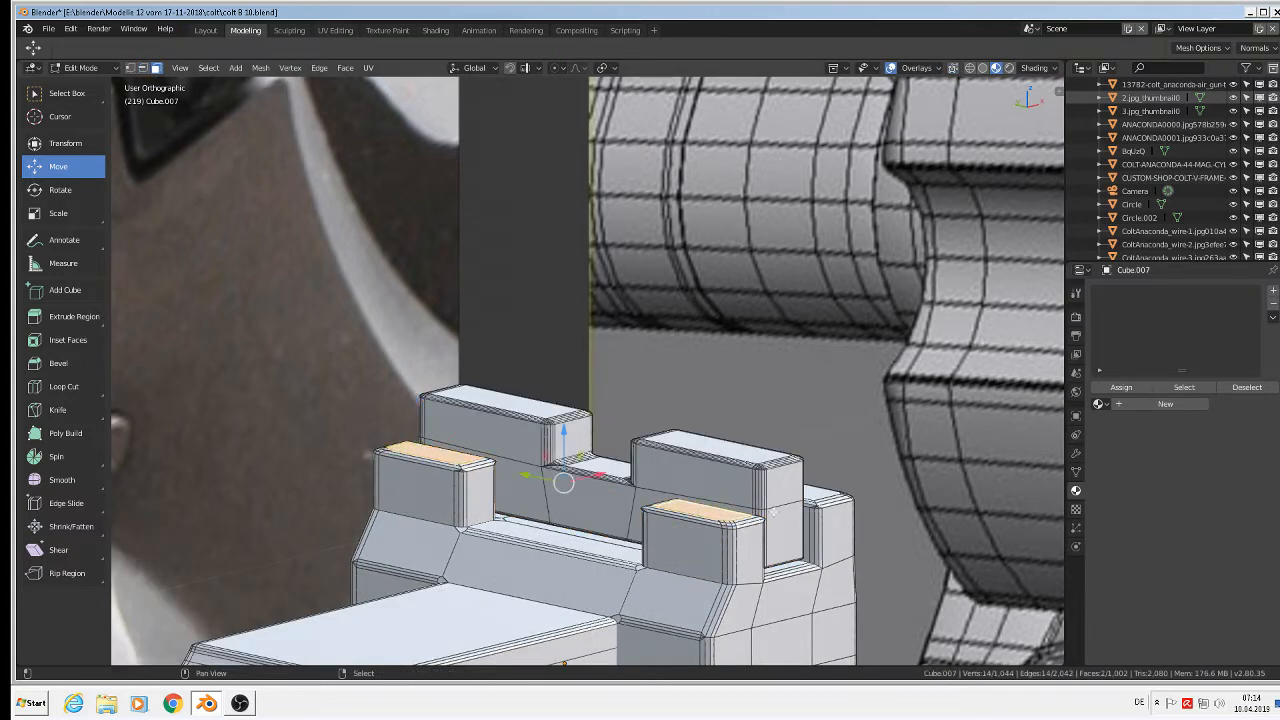
pyautogui.keyDown('shift'); pyautogui.click(812, 498); pyautogui.keyUp('shift')
pyautogui.moveTo(812, 498); pyautogui.dragTo(702, 278, button='middle')
pyautogui.keyDown('shift'); pyautogui.click(650, 305); pyautogui.keyUp('shift')
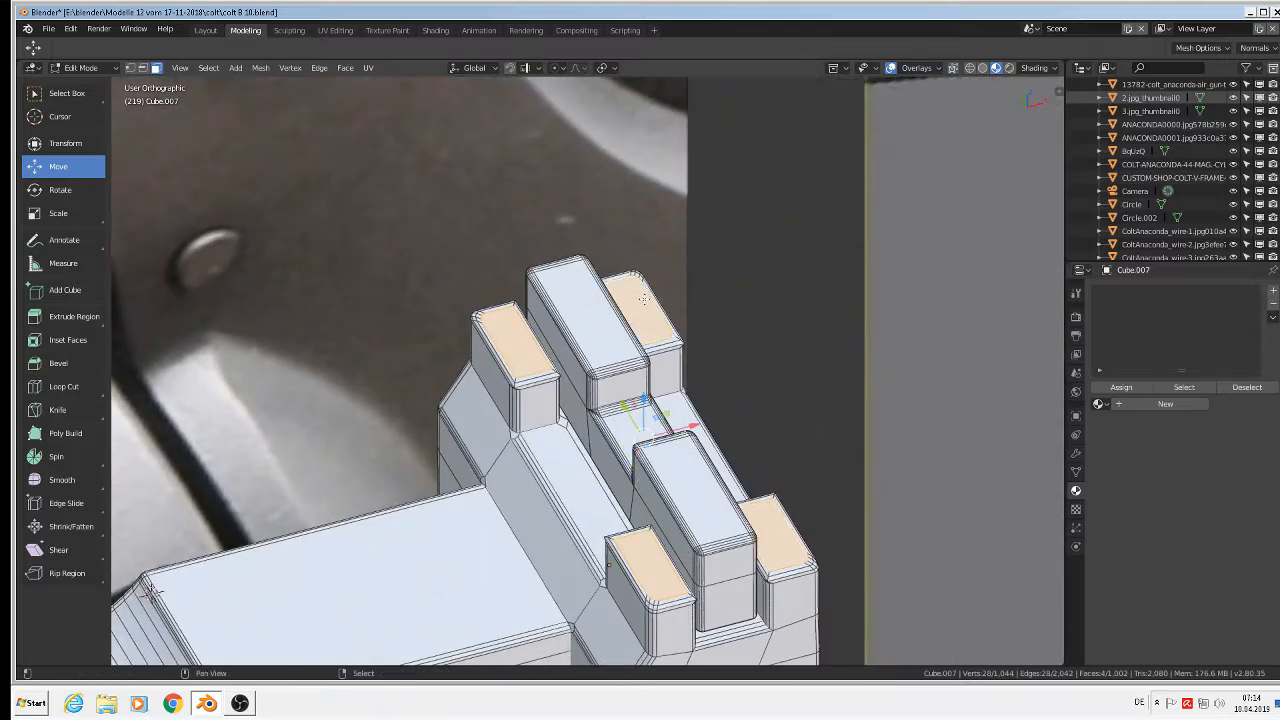
pyautogui.press('ctrl+KP_Add')
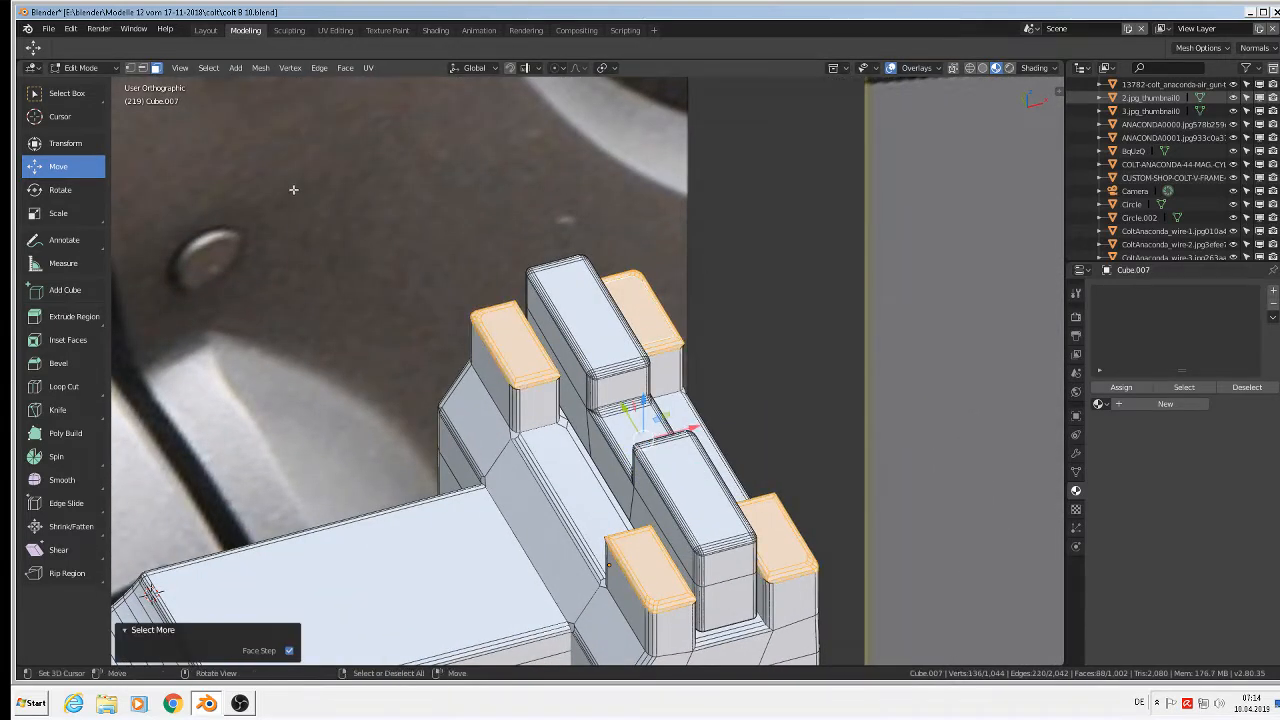
pyautogui.moveTo(294, 191); pyautogui.dragTo(500, 225, button='middle')
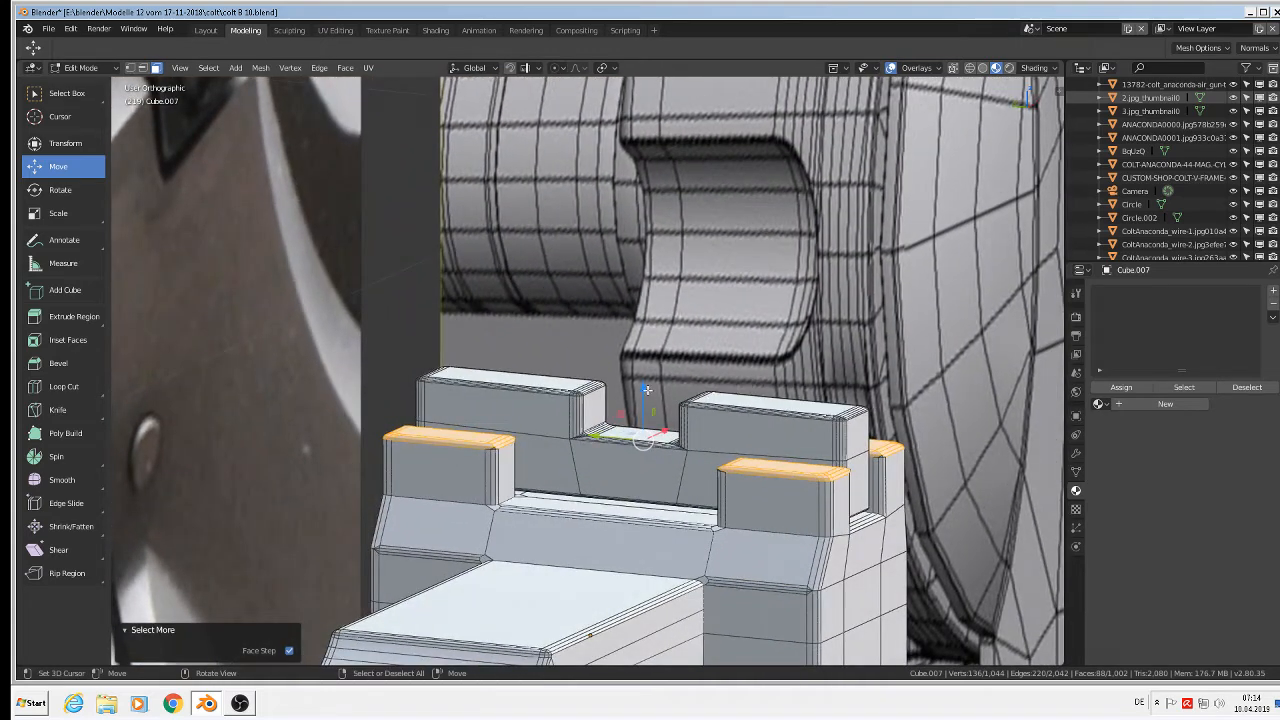
pyautogui.press('g')
pyautogui.press('z')
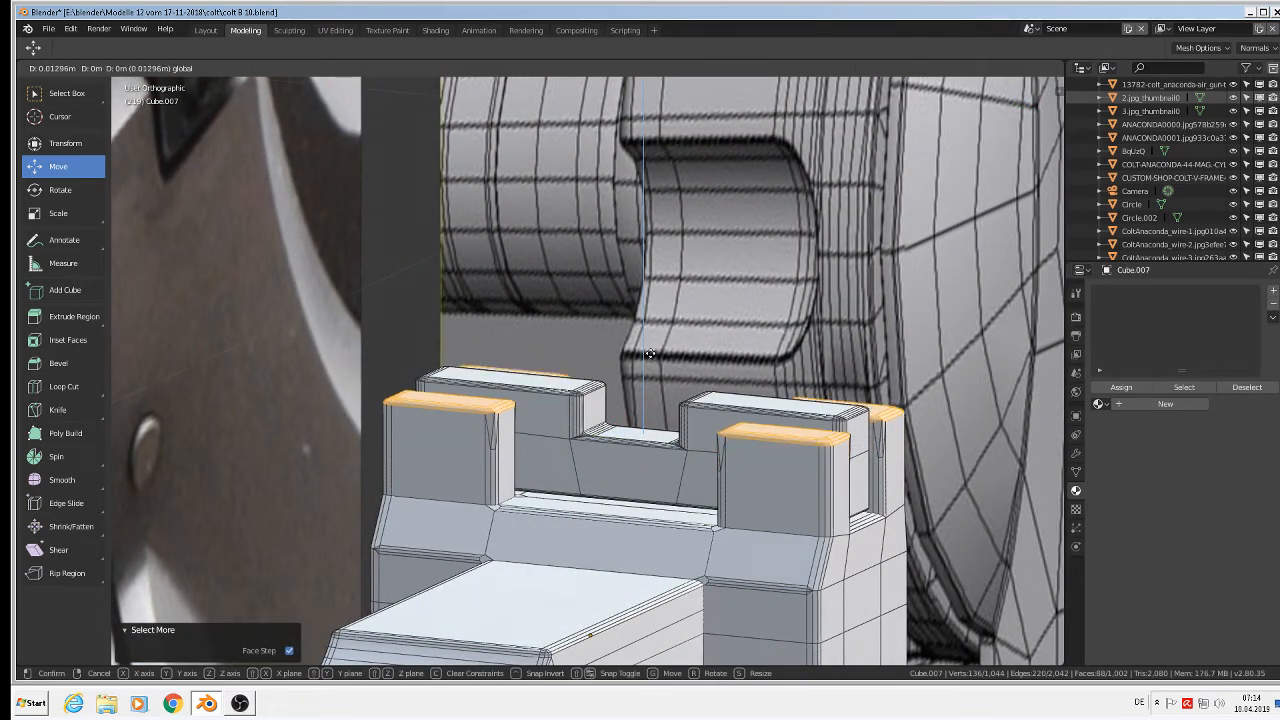
pyautogui.moveTo(651, 352); pyautogui.dragTo(651, 351)
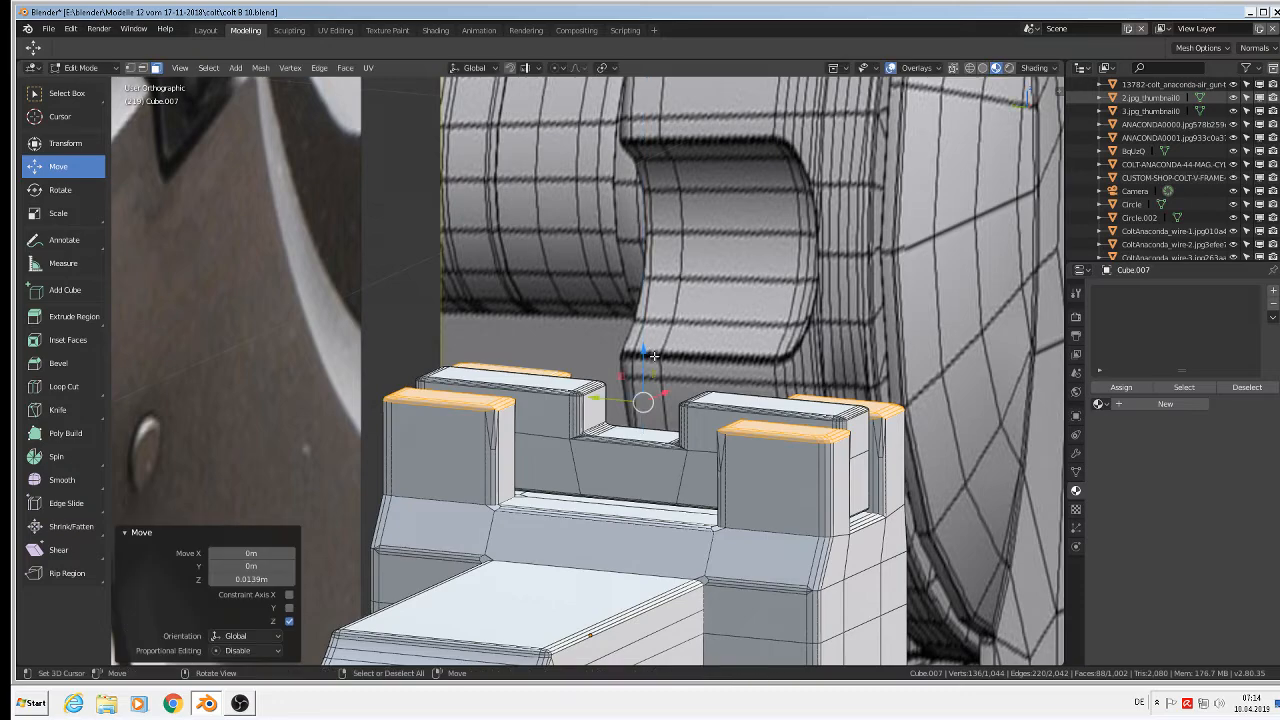
pyautogui.scroll(-1, 651, 354)
pyautogui.press('Tab')
pyautogui.scroll(-6, 617, 402)
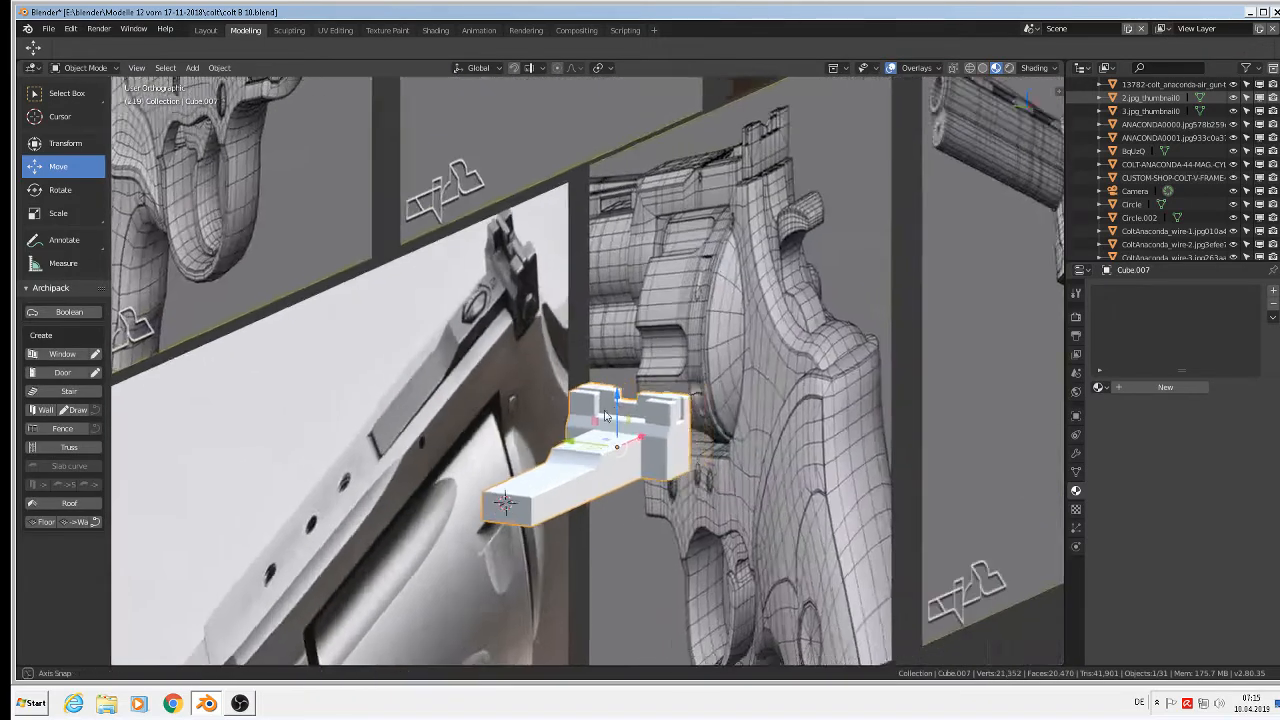
# - Select the whole linked notched blade and scale it by 0.794 along X to make it thinner
pyautogui.moveTo(630, 405); pyautogui.dragTo(587, 427, button='middle')
pyautogui.scroll(4, 680, 445)
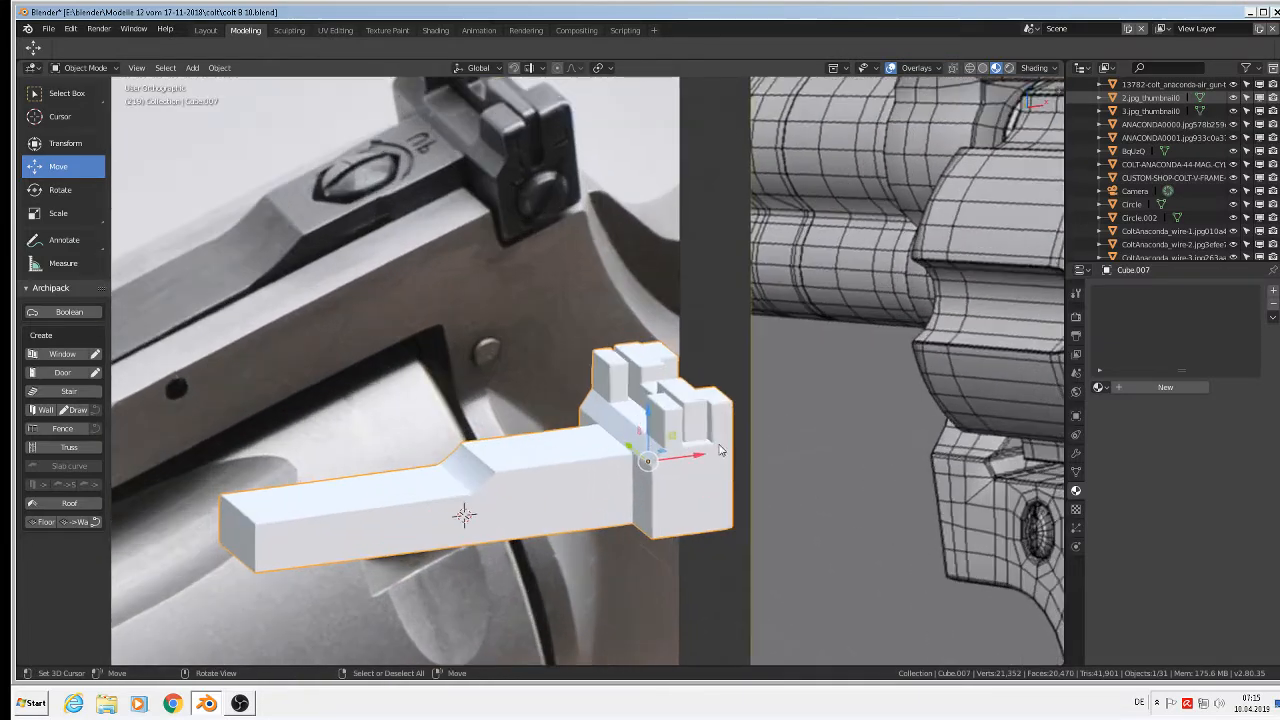
pyautogui.moveTo(687, 449); pyautogui.dragTo(663, 427, button='middle')
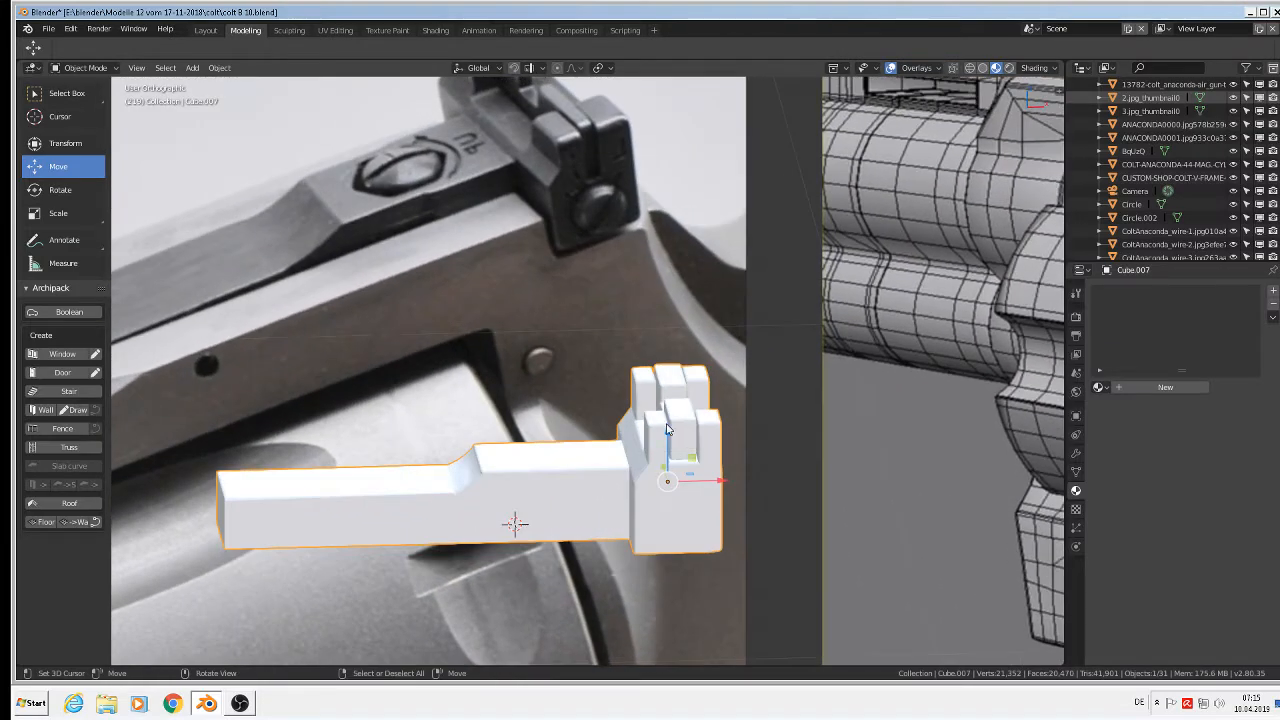
pyautogui.click(688, 419)
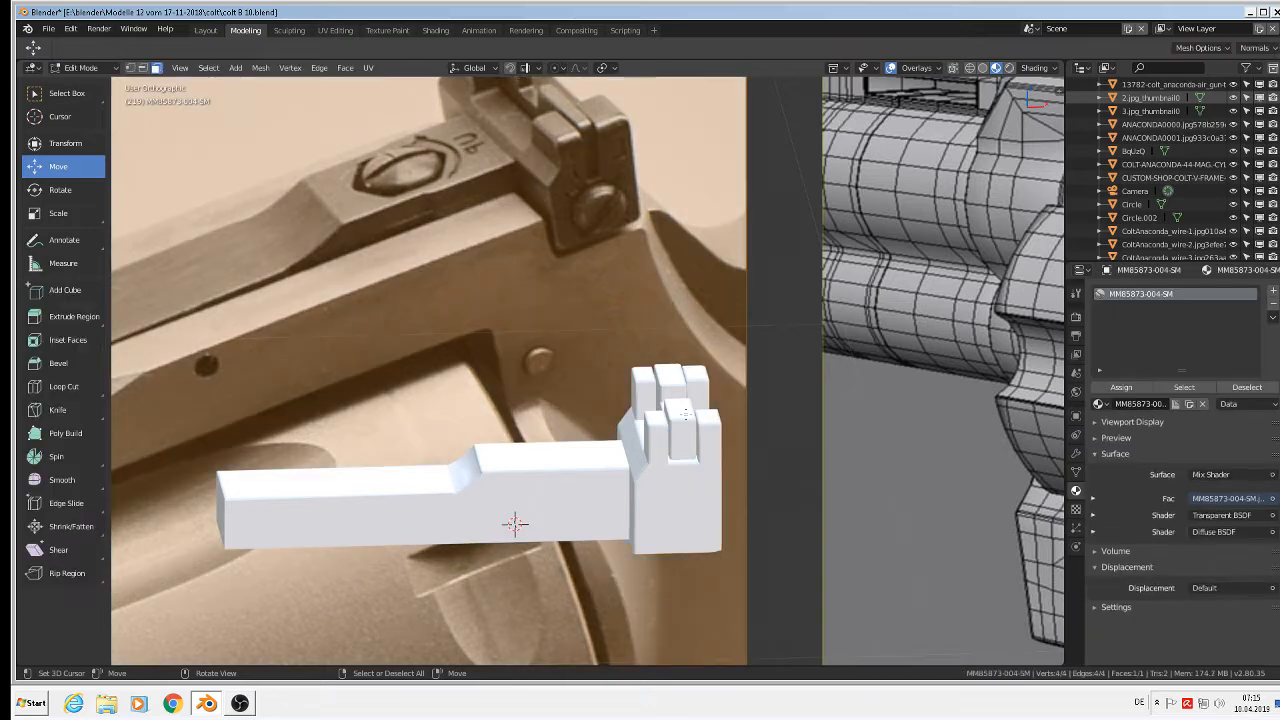
pyautogui.click(688, 420)
pyautogui.press('Tab')
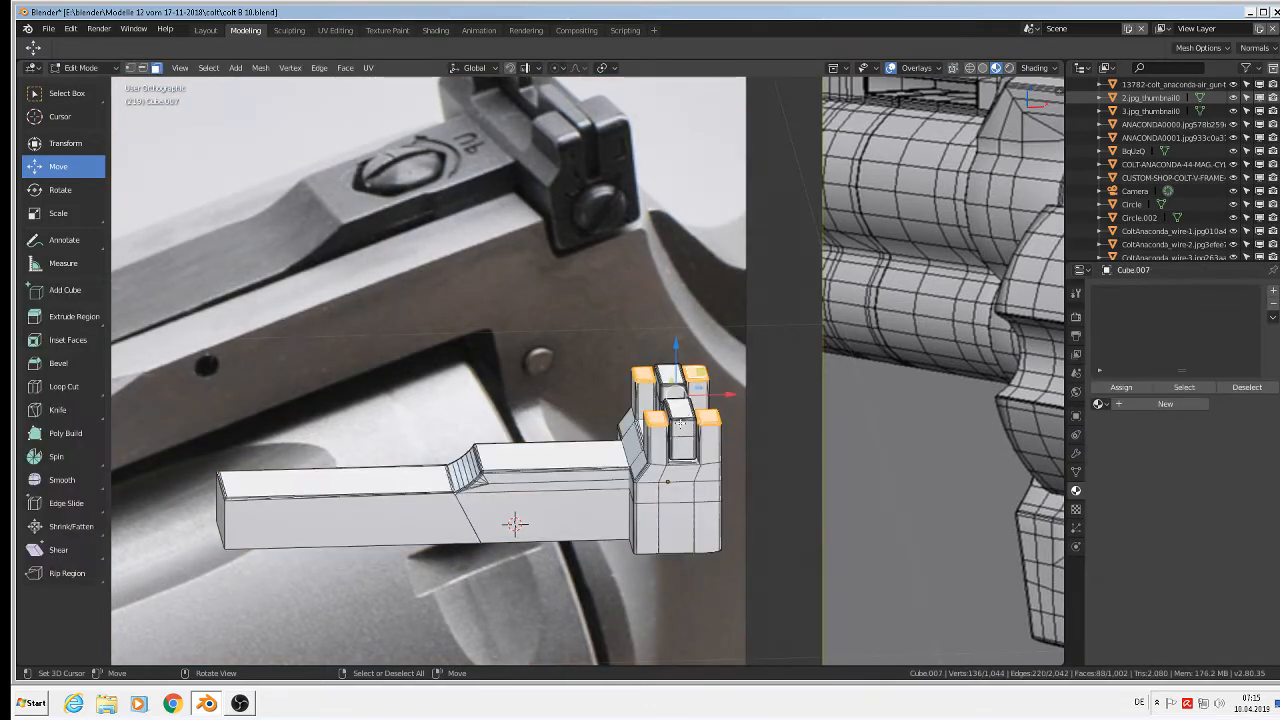
pyautogui.keyDown('alt'); pyautogui.click(680, 420); pyautogui.keyUp('alt')
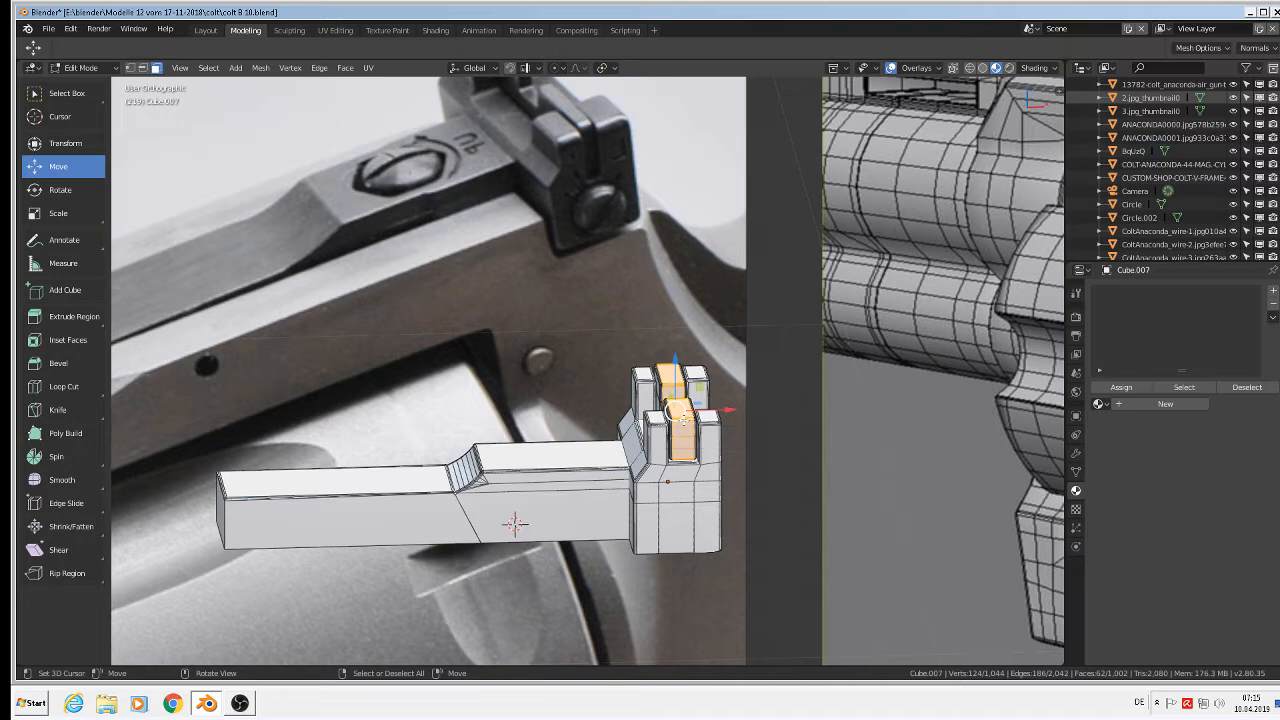
pyautogui.hotkey('ctrl', 'l')
pyautogui.press('s')
pyautogui.press('y')
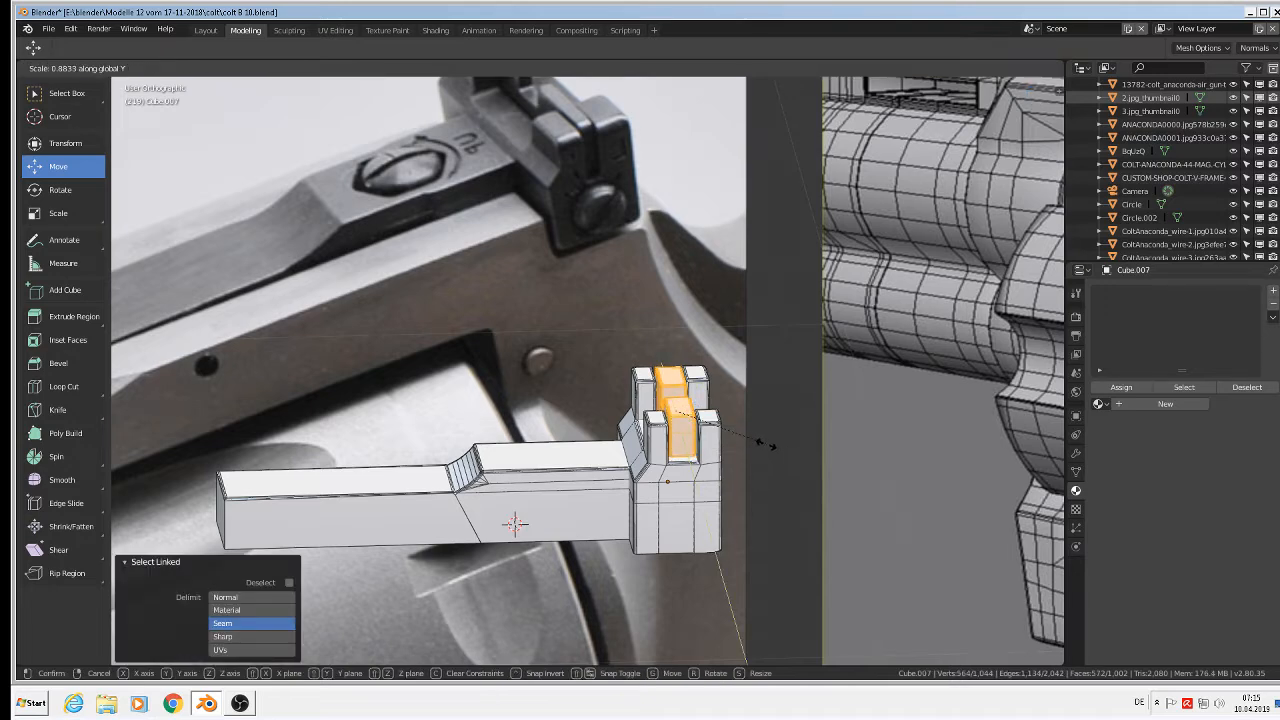
pyautogui.press('x')
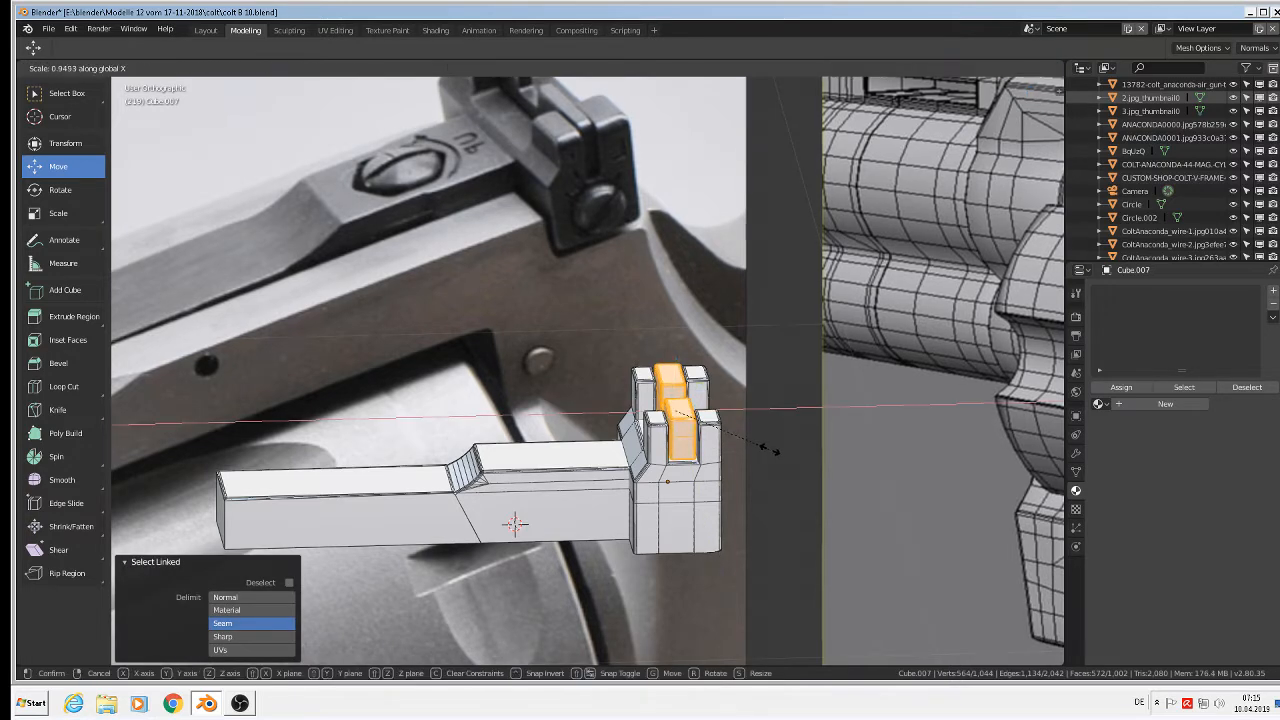
pyautogui.click(755, 447)
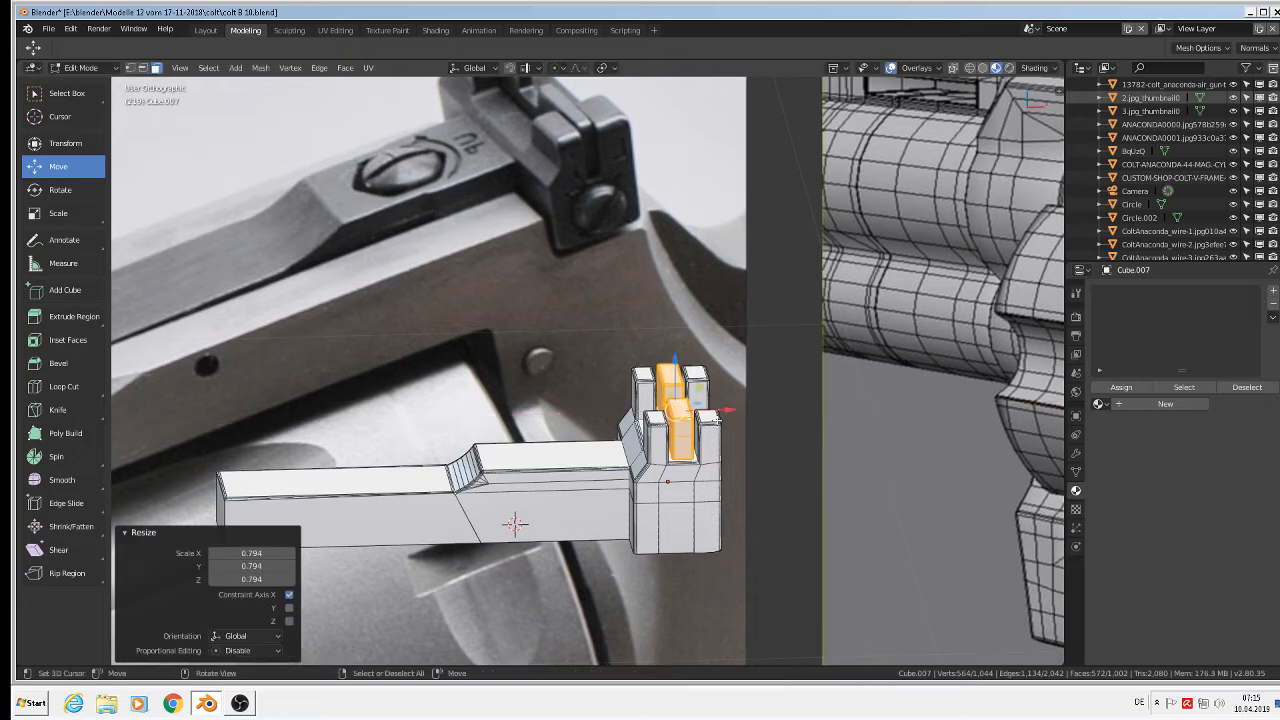
# - Thin the blade again by 0.760 along X and shift it about -0.00479 m along X toward the front posts
pyautogui.press('g')
pyautogui.click(729, 409)
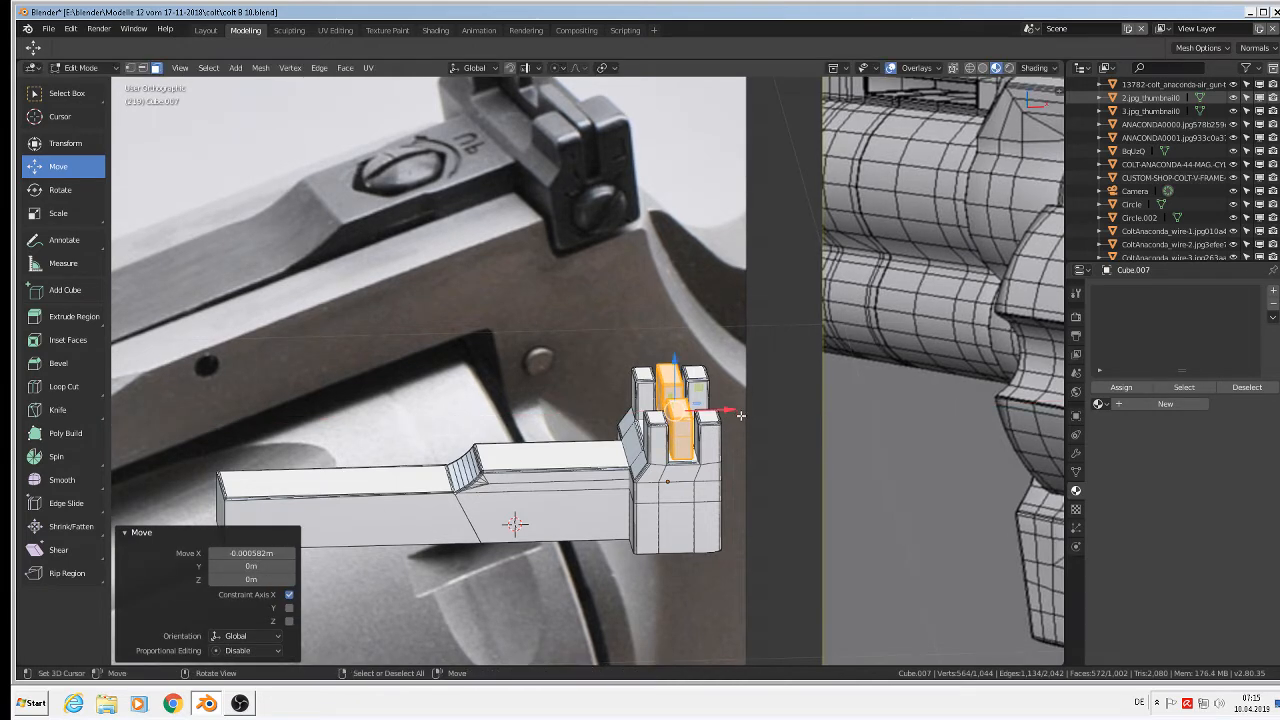
pyautogui.press('s')
pyautogui.press('x')
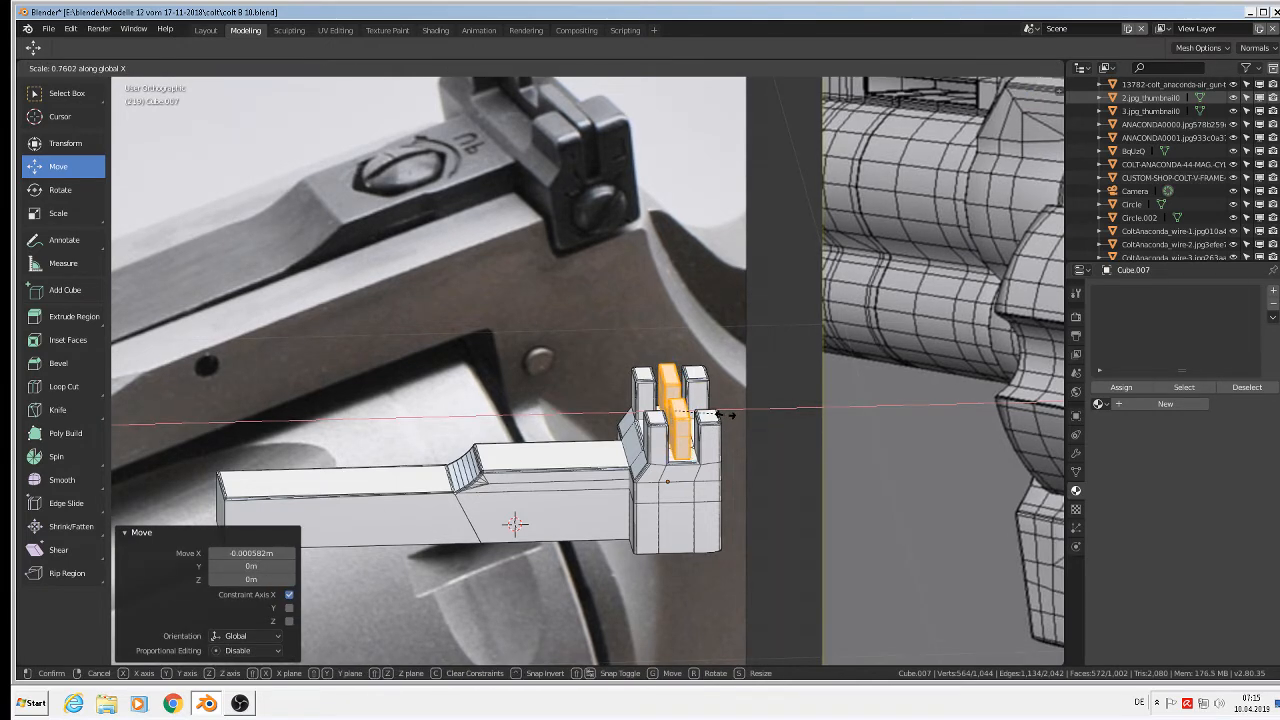
pyautogui.click(718, 414)
pyautogui.press('g')
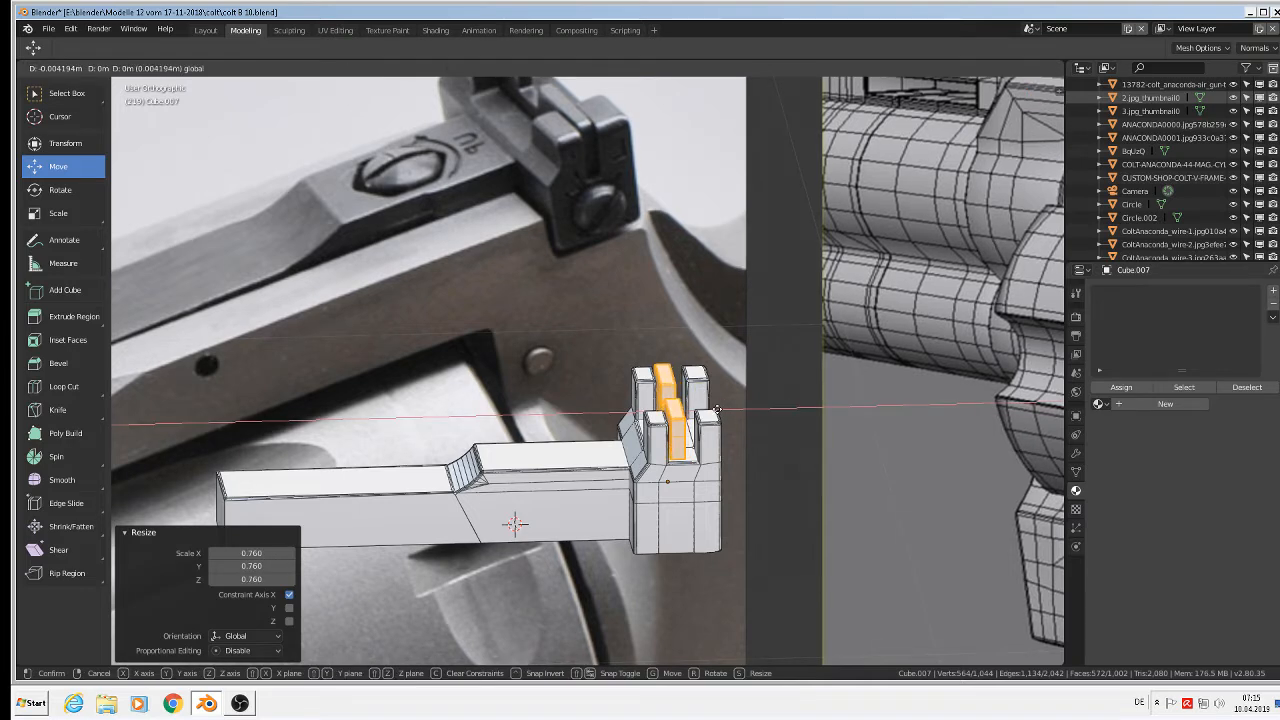
pyautogui.click(716, 409)
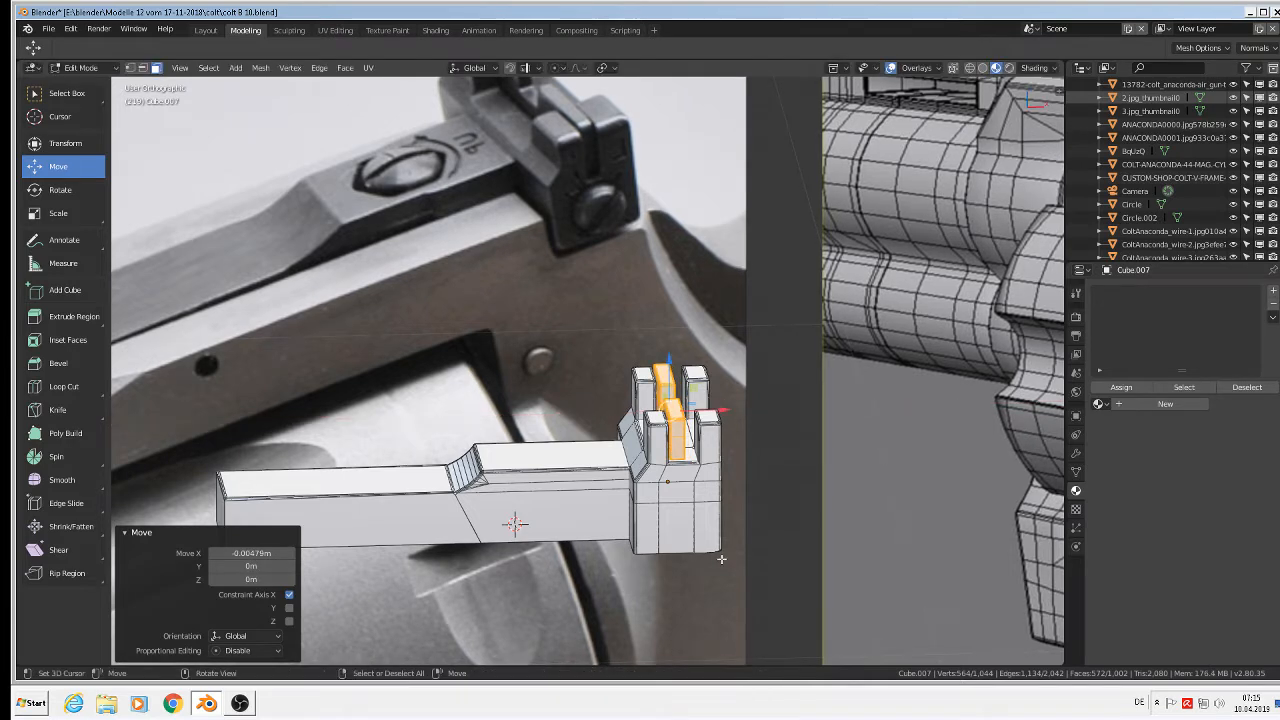
# - In wireframe, select the rear posts and rear body section and move them -0.00893 m along X against the blade, then restore solid shading
pyautogui.moveTo(710, 481); pyautogui.dragTo(700, 455, button='middle')
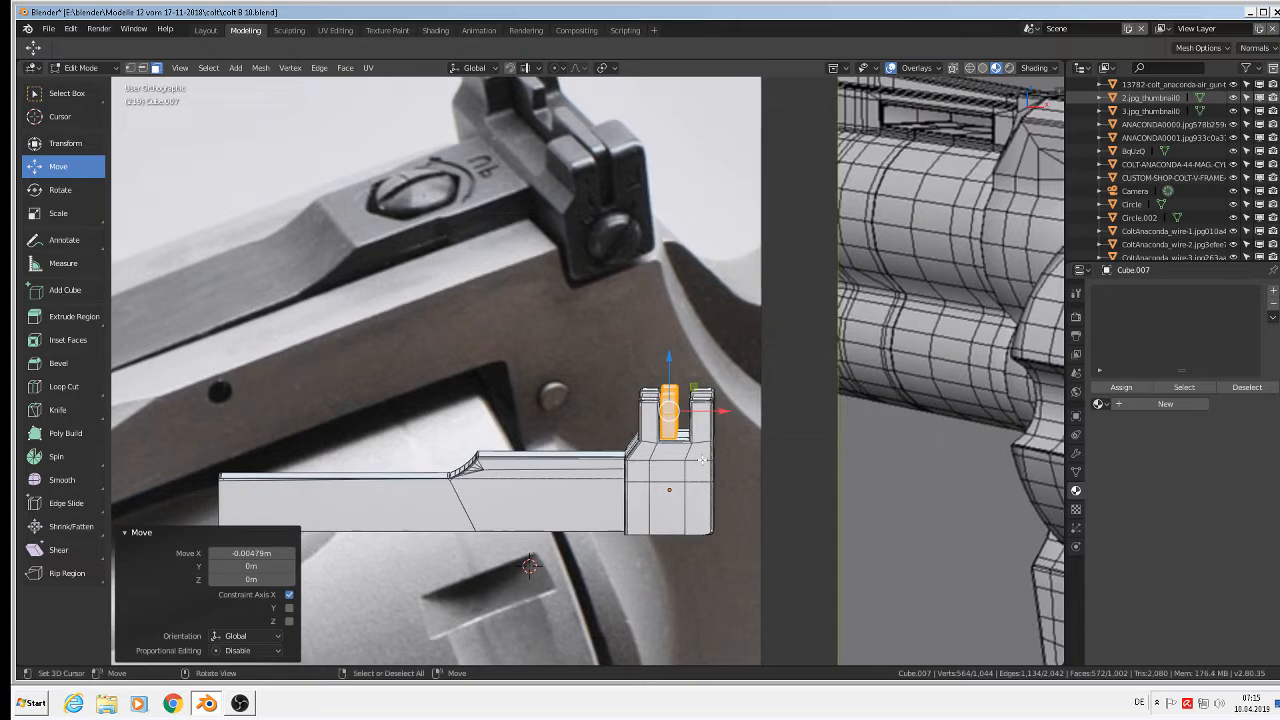
pyautogui.click(971, 68)
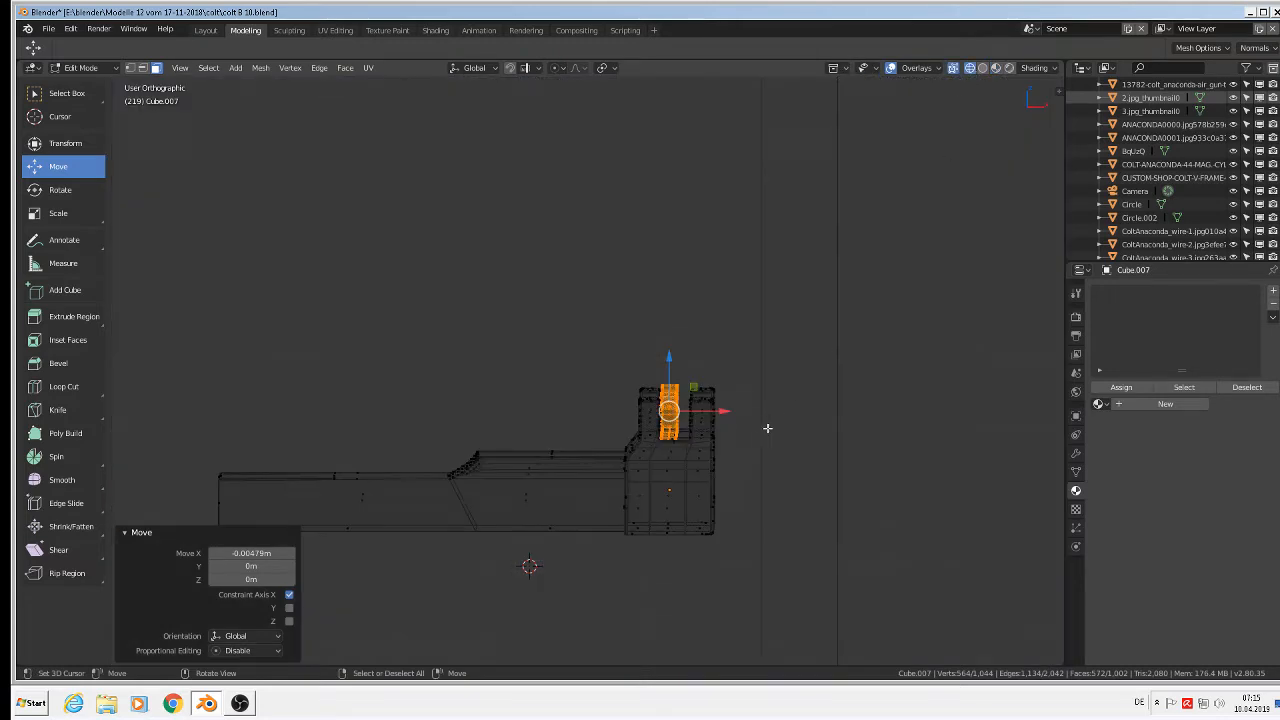
pyautogui.press('a')
pyautogui.hotkey('alt', 'a')
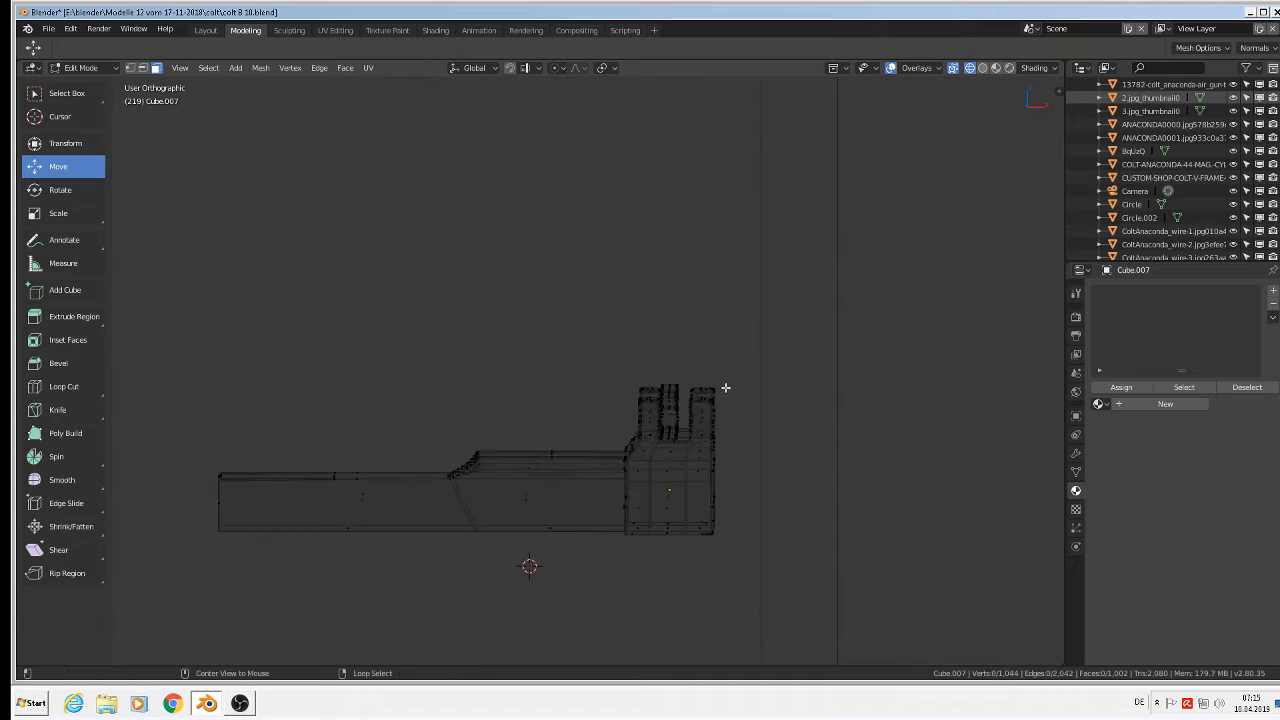
pyautogui.press('c')
pyautogui.click(819, 413)
pyautogui.moveTo(819, 413); pyautogui.dragTo(814, 509)
pyautogui.rightClick(811, 503)
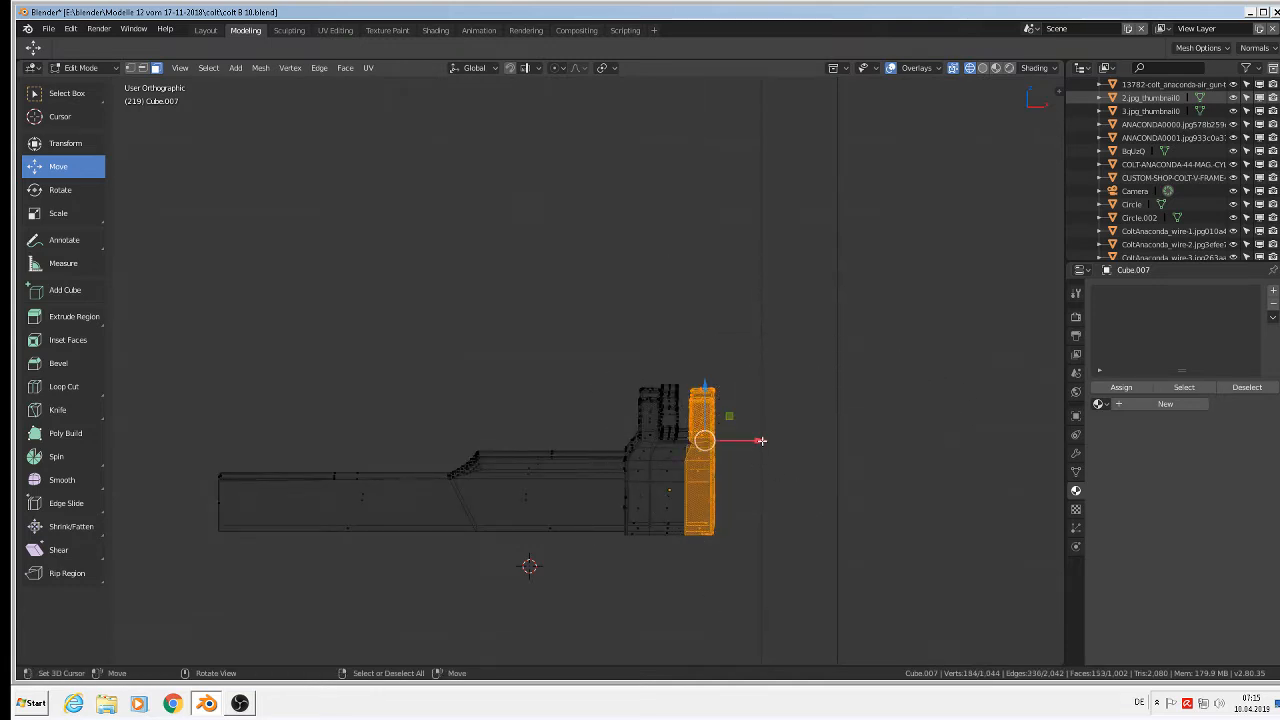
pyautogui.moveTo(760, 440); pyautogui.dragTo(750, 345)
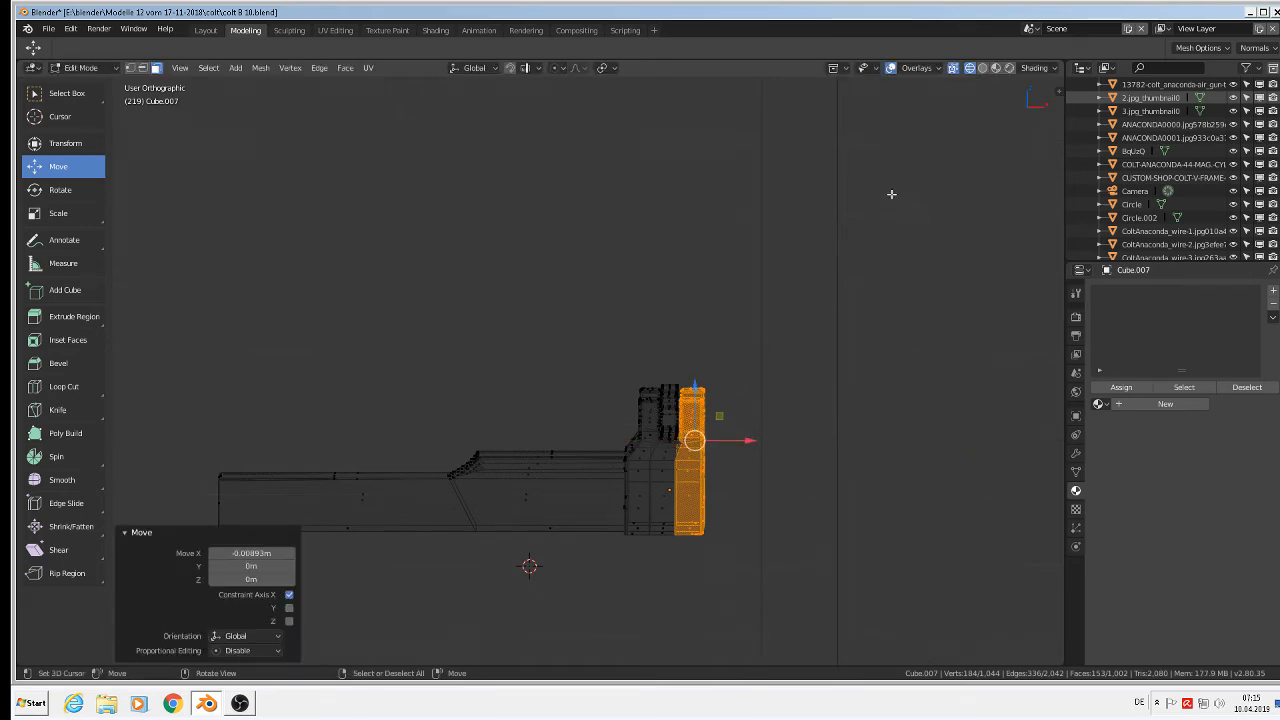
pyautogui.press('Tab')
pyautogui.click(996, 68)
# - Examine the rear sight from several angles and compare its posts and blade with the reference photo
pyautogui.moveTo(760, 354); pyautogui.dragTo(818, 397, button='middle')
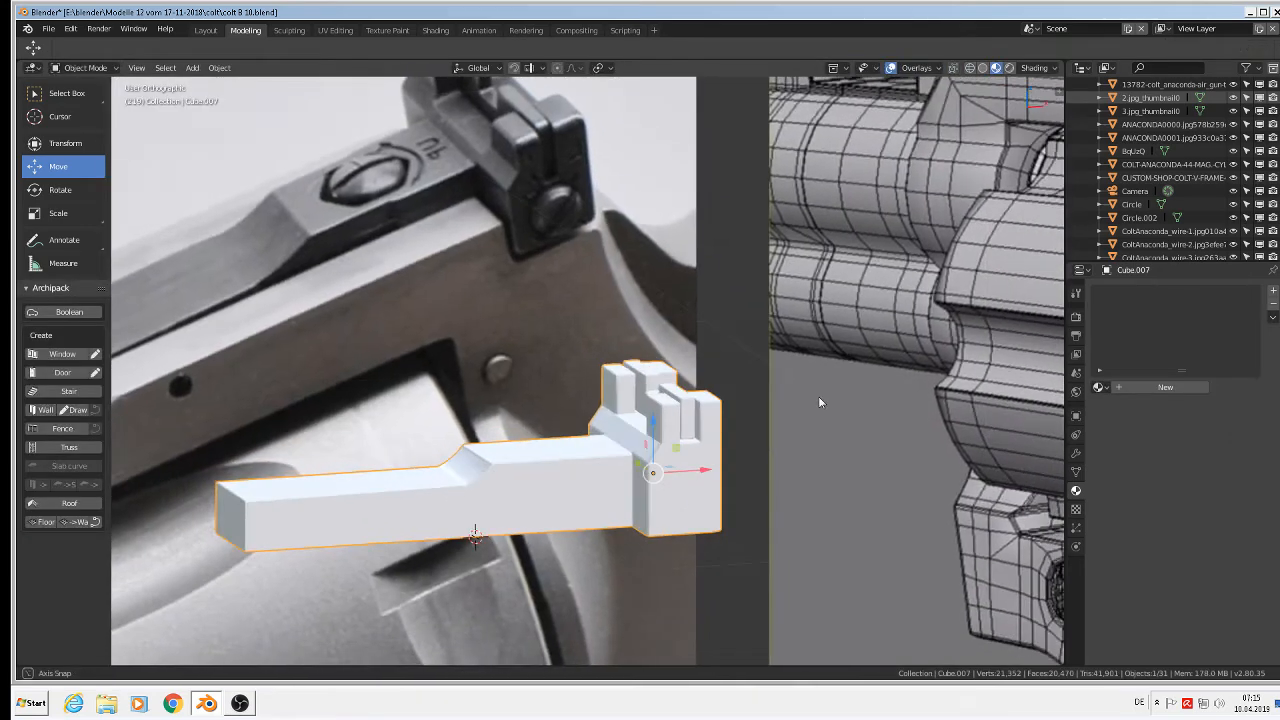
pyautogui.scroll(2, 802, 429)
pyautogui.moveTo(790, 455); pyautogui.dragTo(781, 459, button='middle')
pyautogui.scroll(-2, 781, 460)
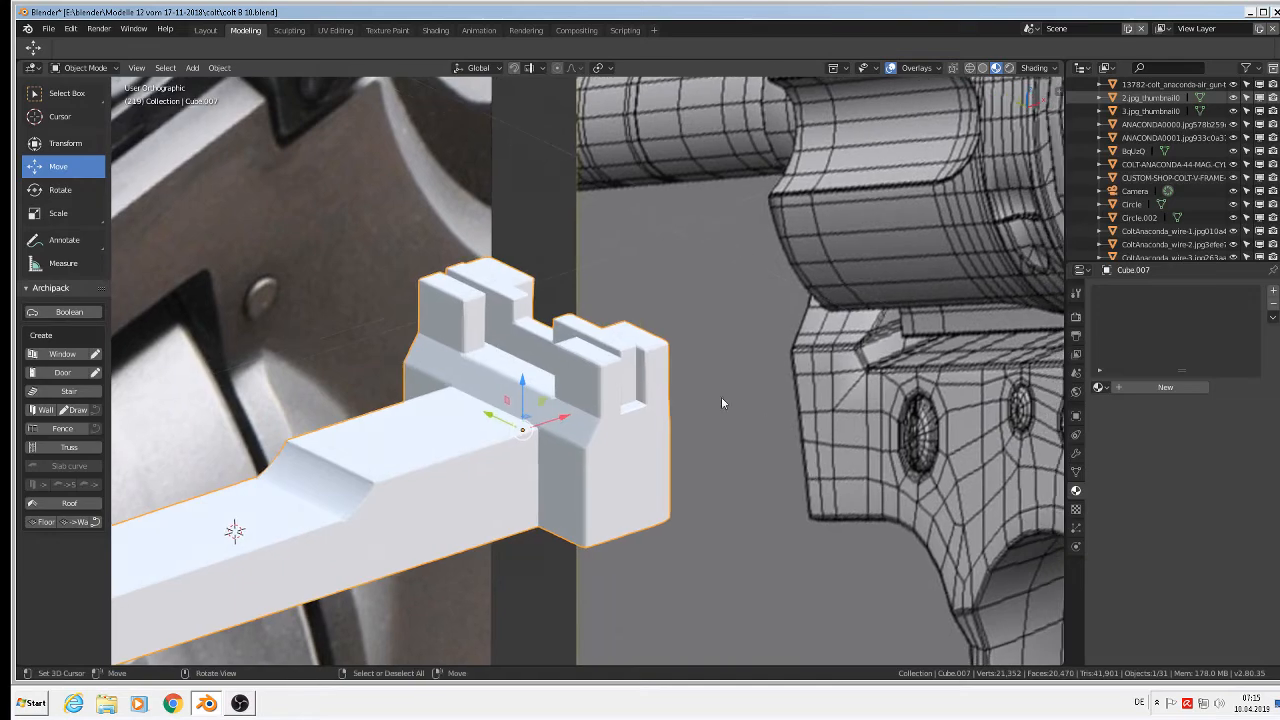
pyautogui.moveTo(721, 396); pyautogui.dragTo(672, 417, button='middle')
pyautogui.scroll(-1, 643, 418)
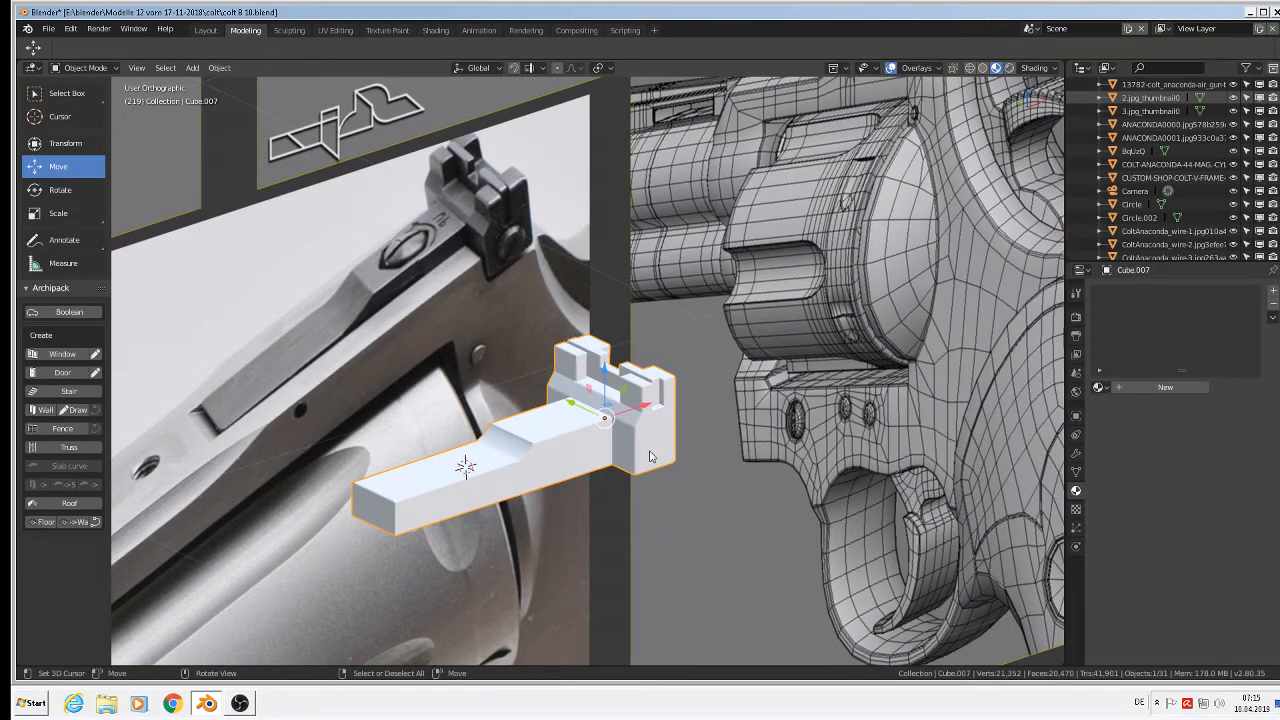
pyautogui.moveTo(638, 453); pyautogui.dragTo(630, 452, button='middle')
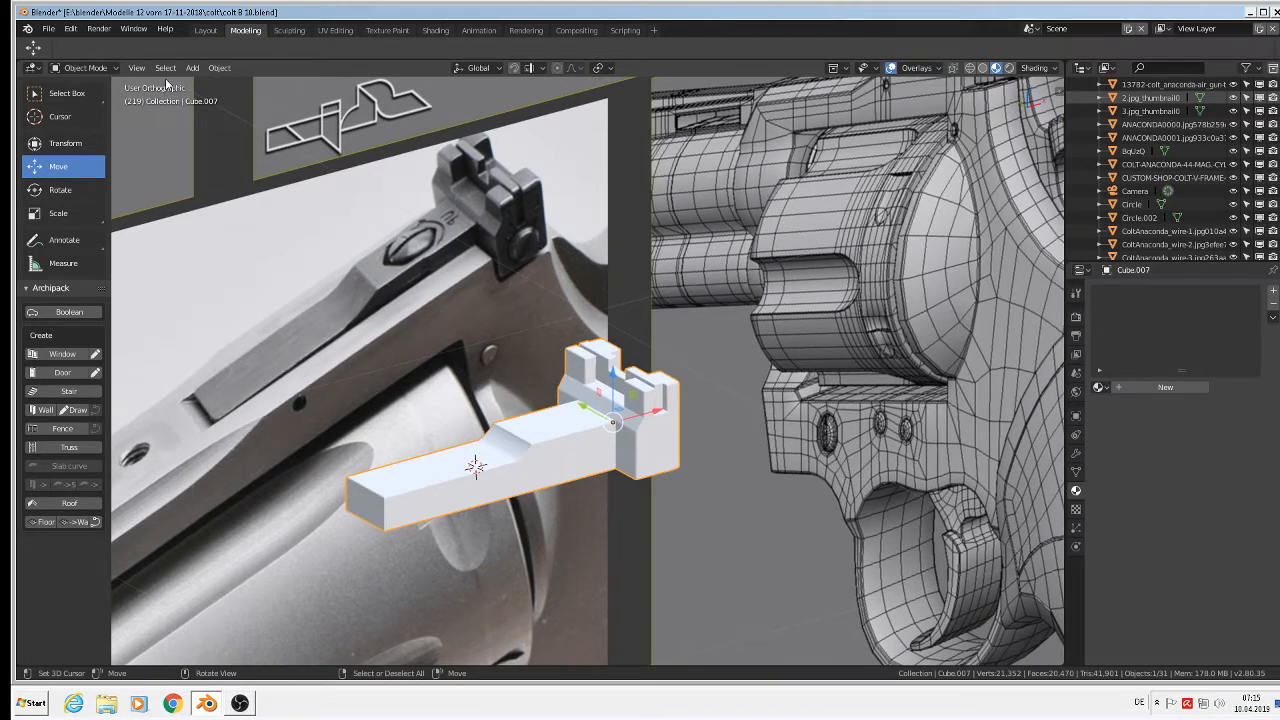
# - Save the current state of the revolver model to its existing file
pyautogui.click(48, 28)
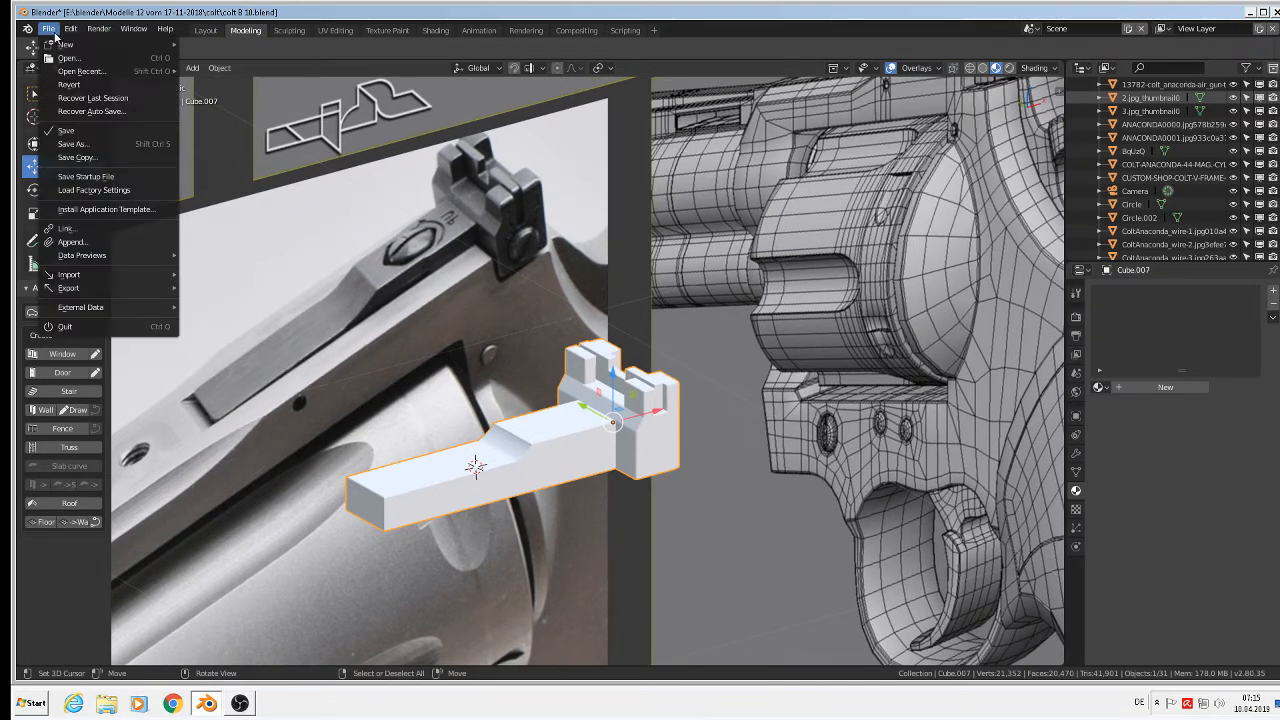
pyautogui.click(88, 131)
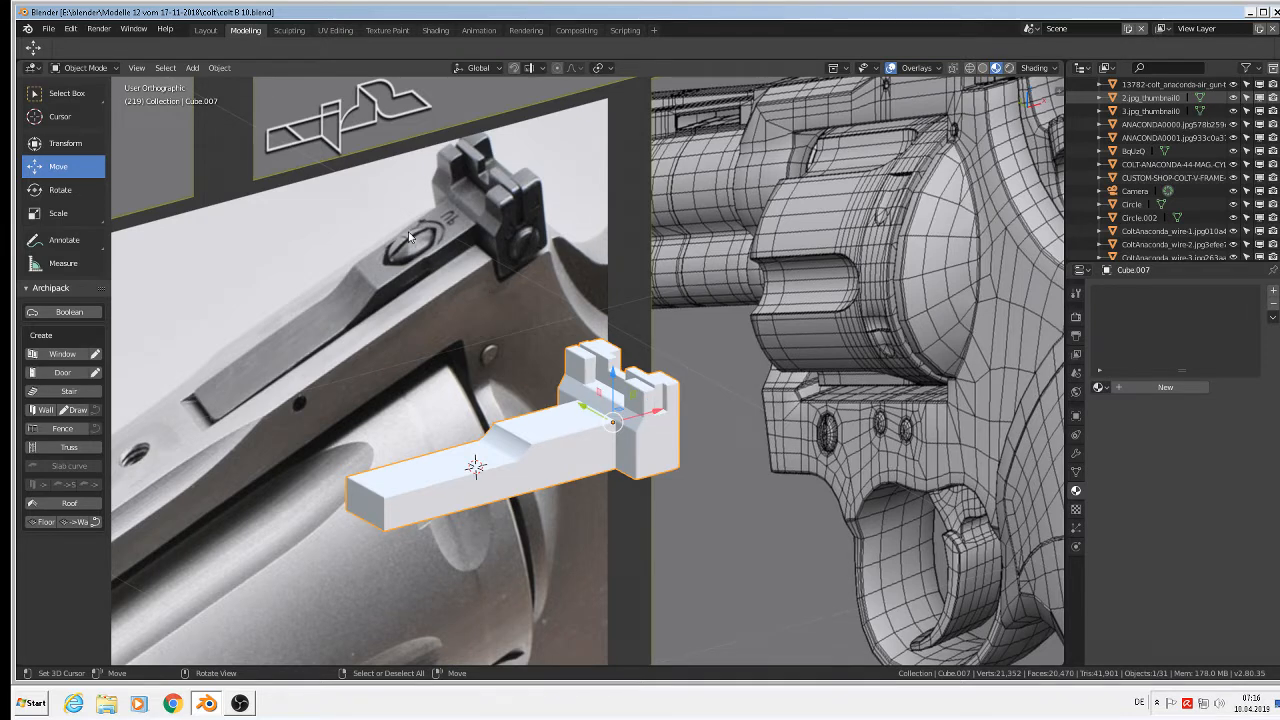
# - Duplicate the rear sight, move the copy -0.451 m along Y and 0.485 m along Z, and save the file
pyautogui.scroll(-2, 610, 476)
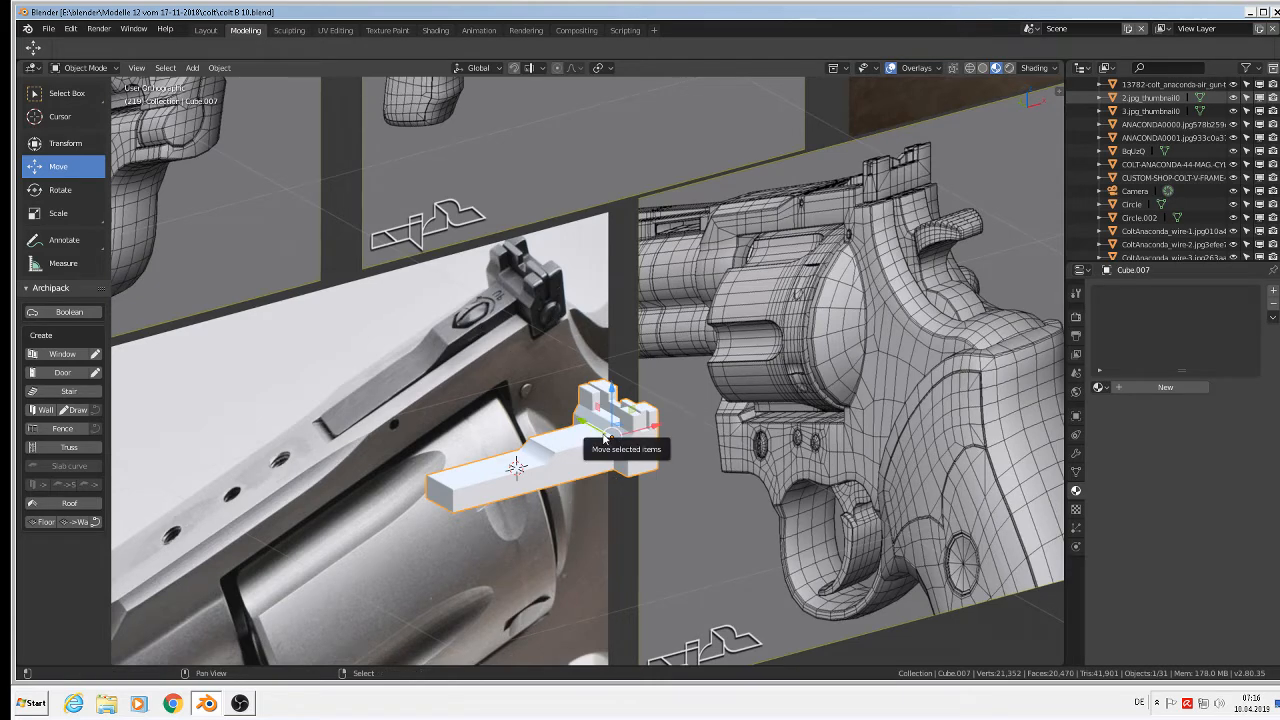
pyautogui.hotkey('shift', 'd')
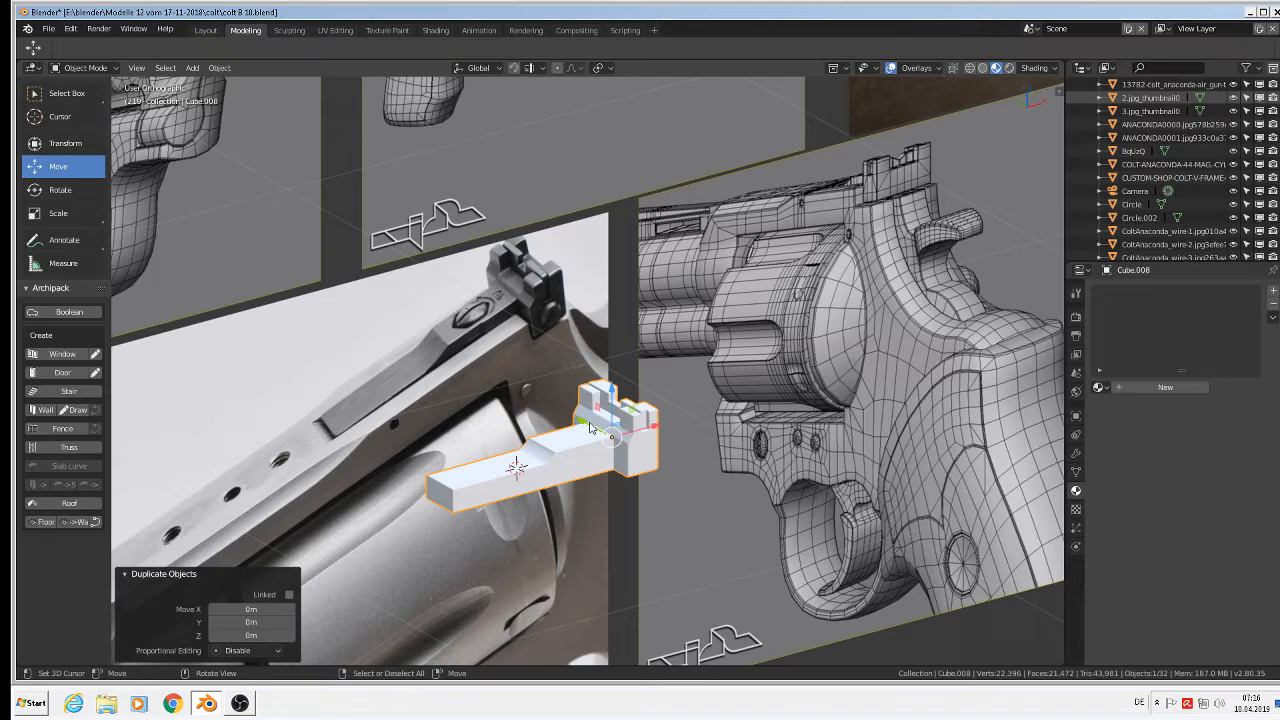
pyautogui.press('y')
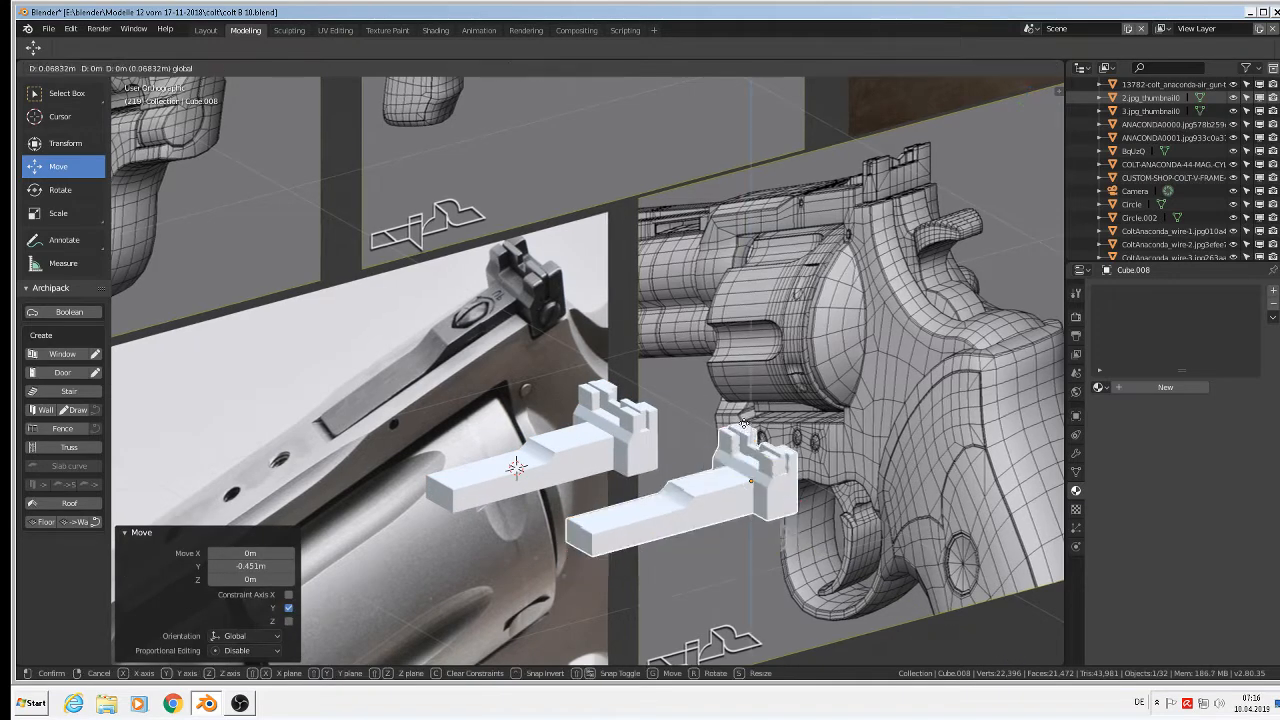
pyautogui.click(717, 231)
pyautogui.scroll(3, 775, 279)
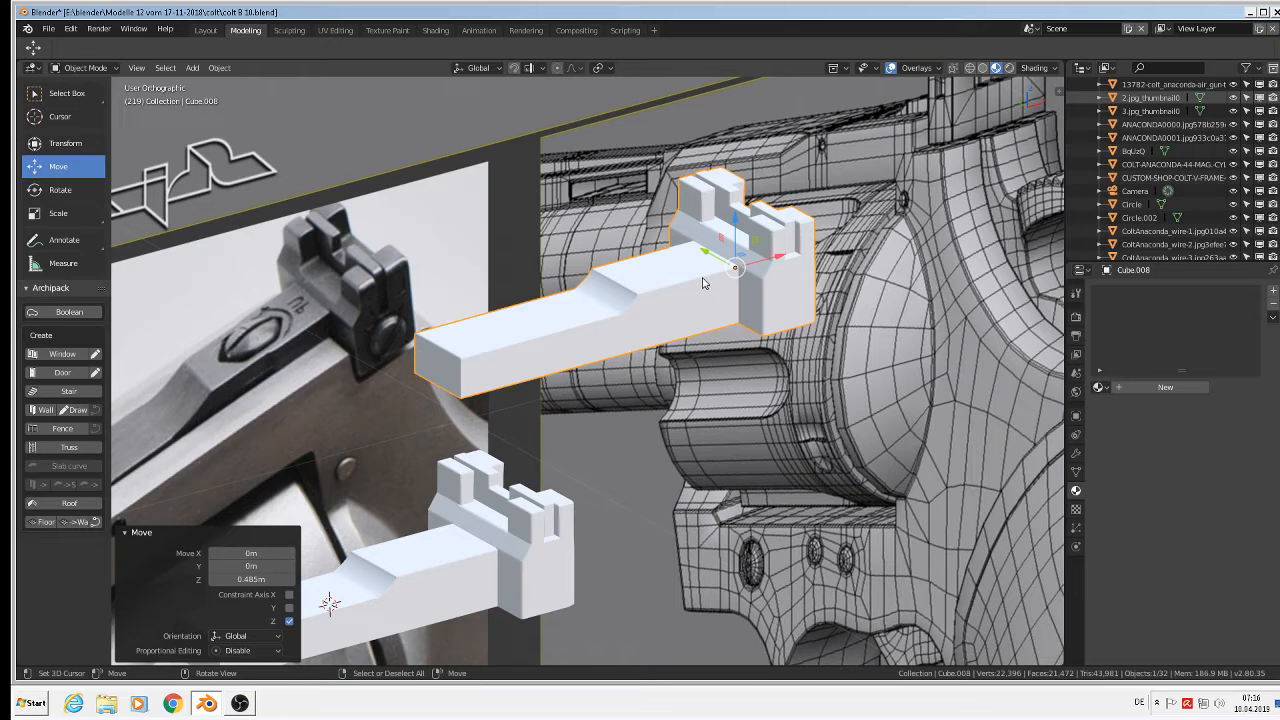
pyautogui.scroll(1, 632, 310)
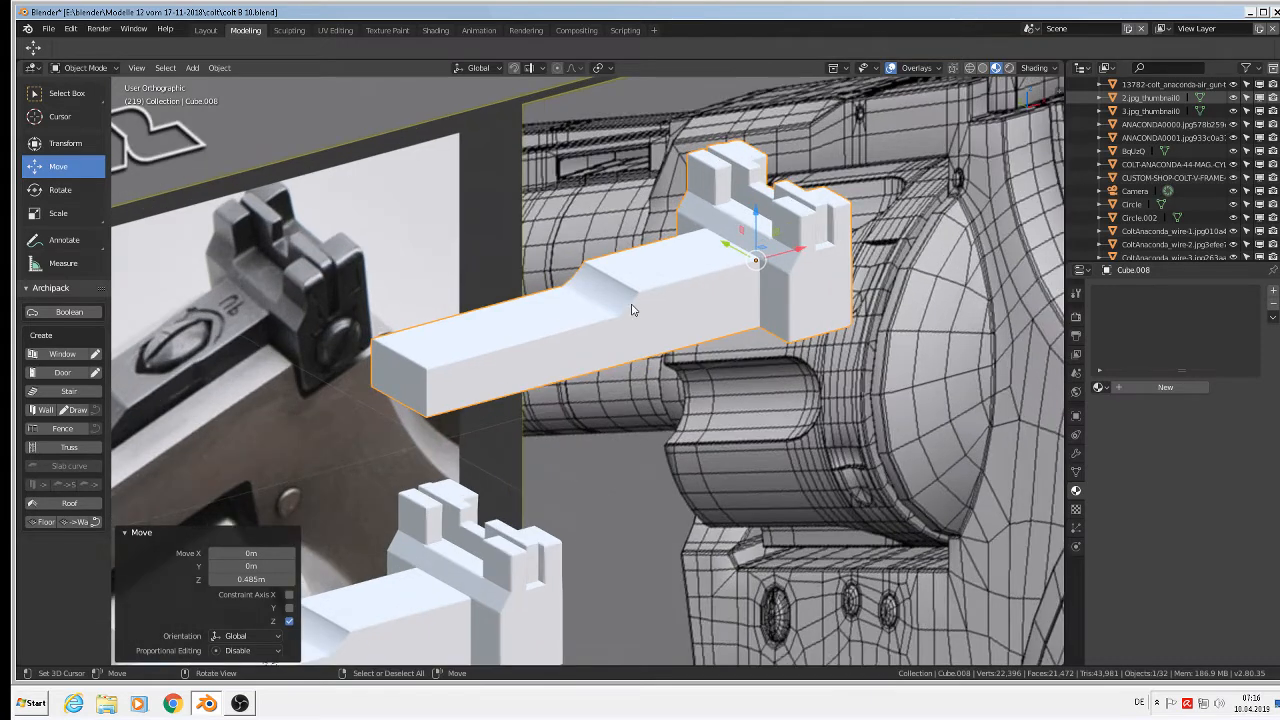
pyautogui.click(48, 28)
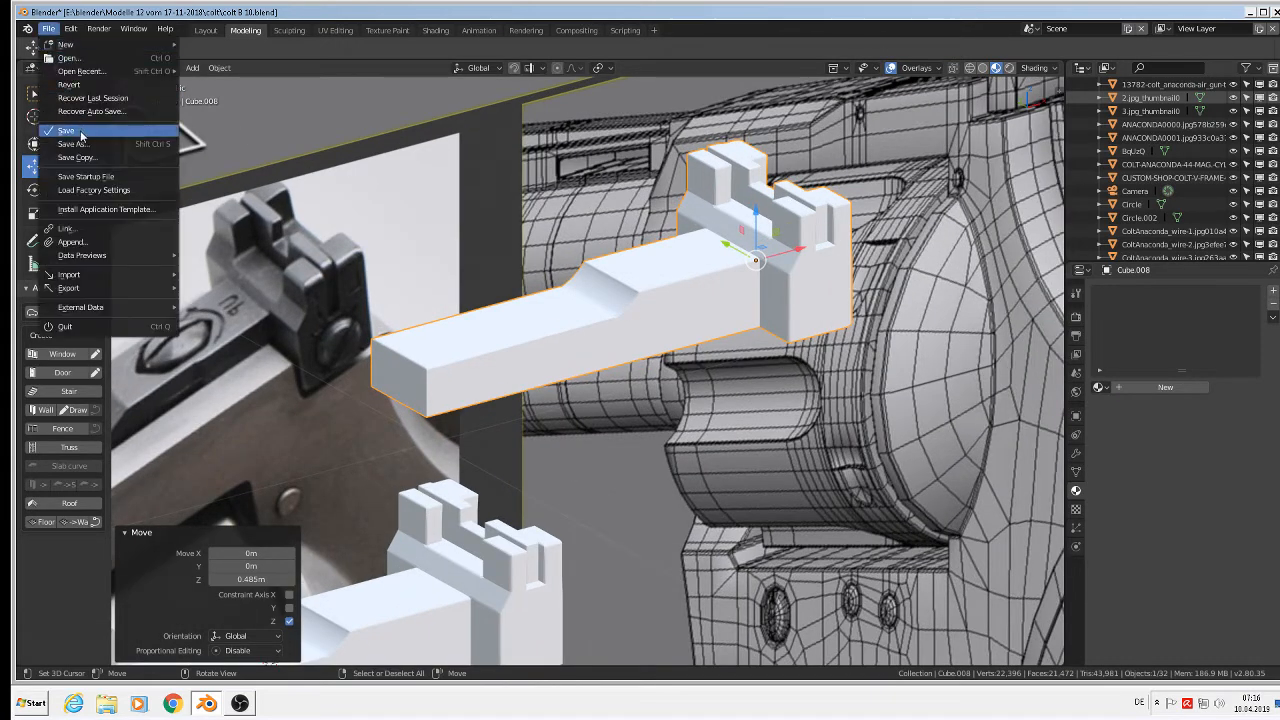
pyautogui.click(80, 134)
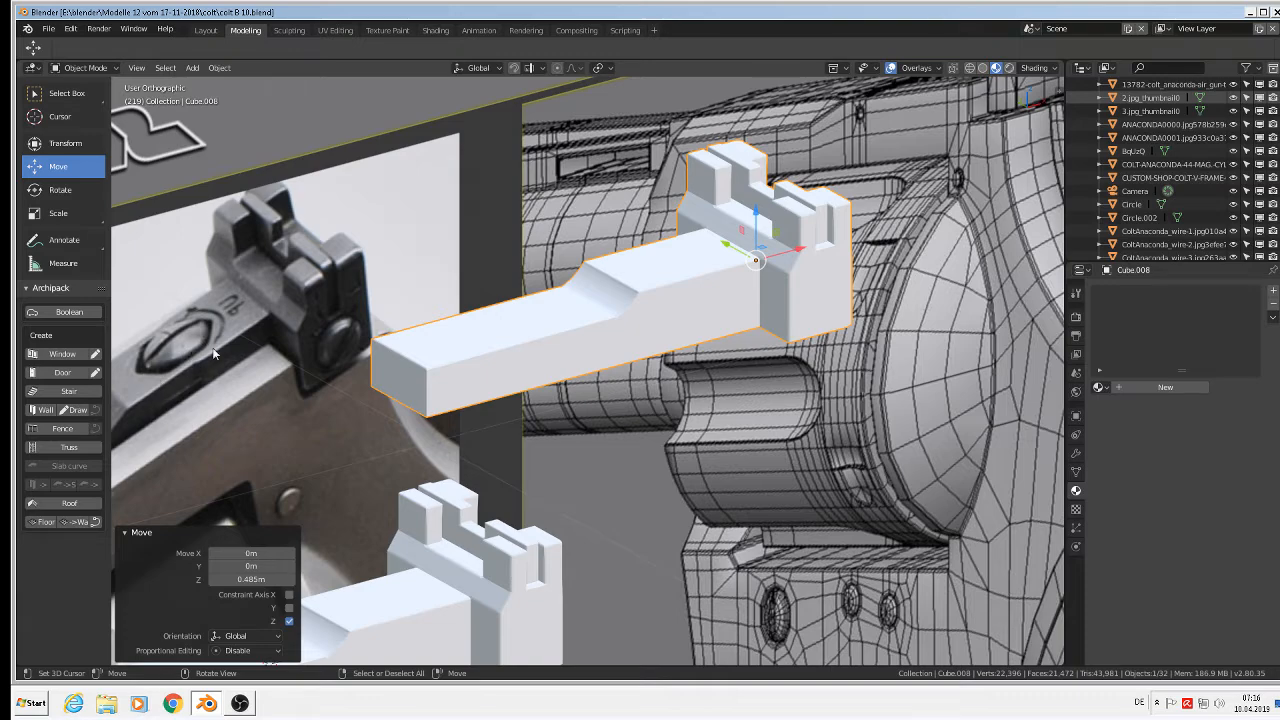
# - Shift the rear sight copy 0.00655 m along X and 0.00119 m along Y, and apply its rotation and scale
pyautogui.press('KP_7')
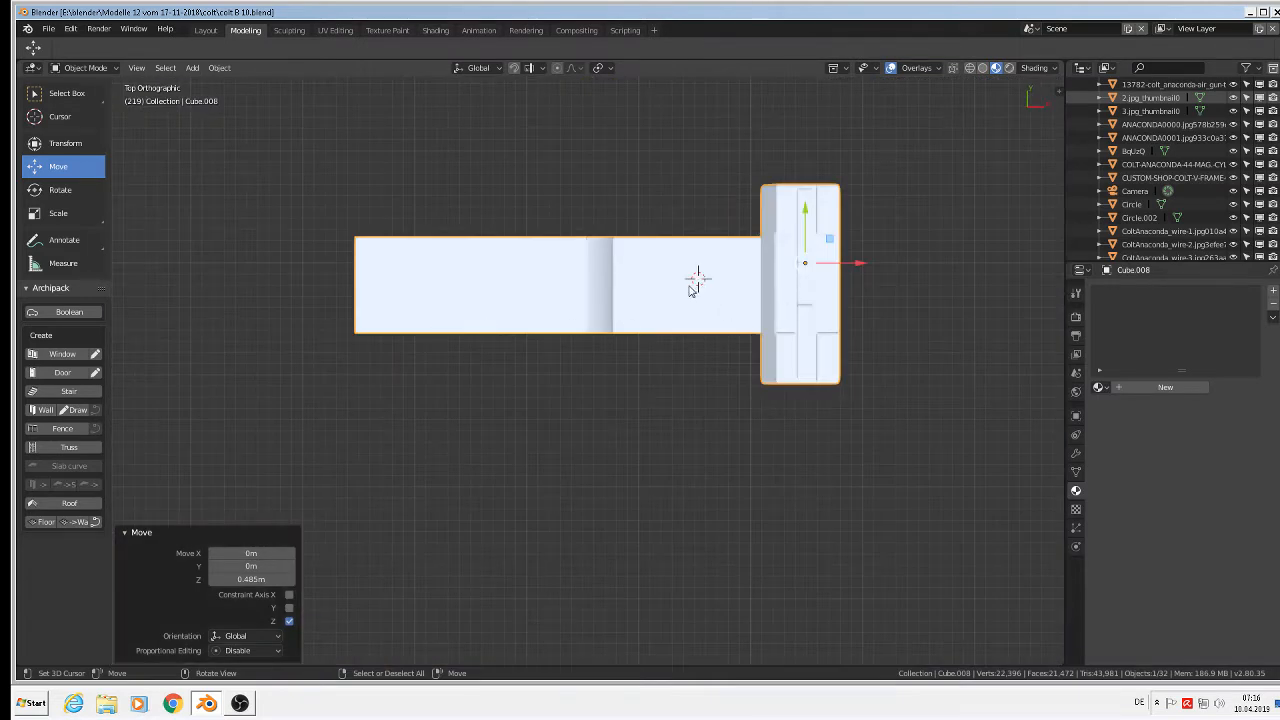
pyautogui.moveTo(689, 285); pyautogui.dragTo(697, 285)
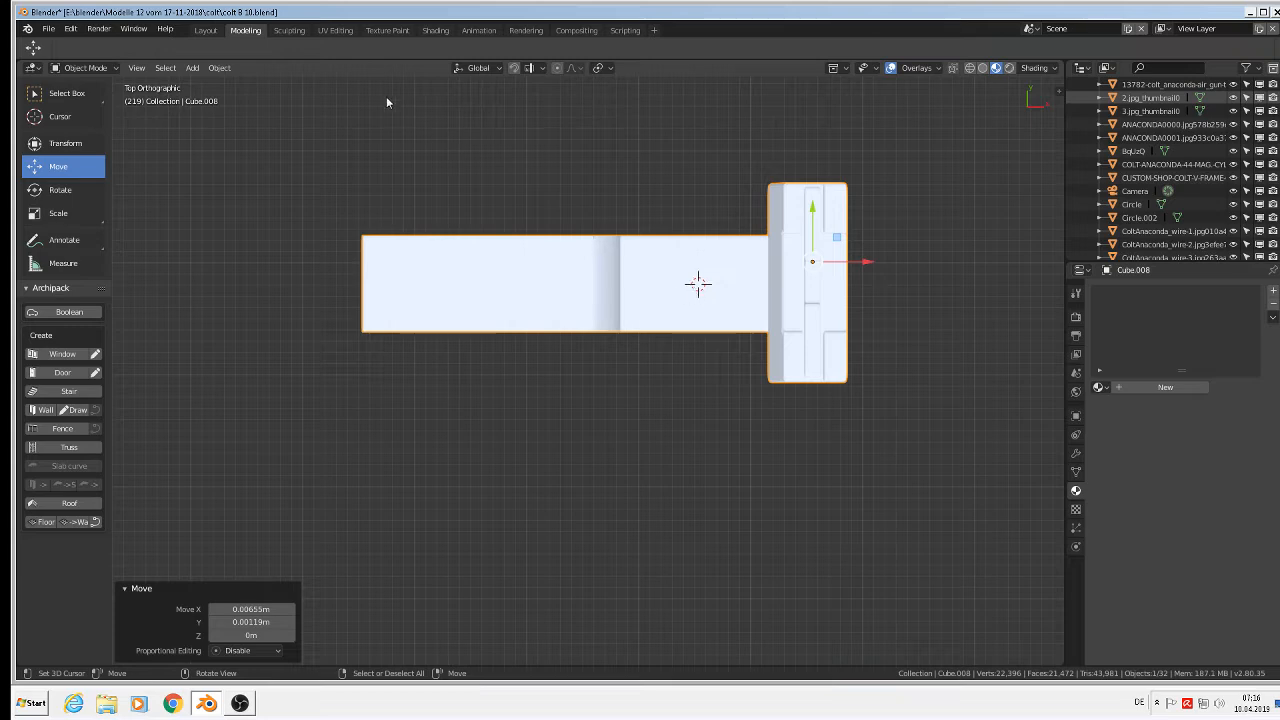
pyautogui.click(219, 67)
pyautogui.moveTo(271, 137)
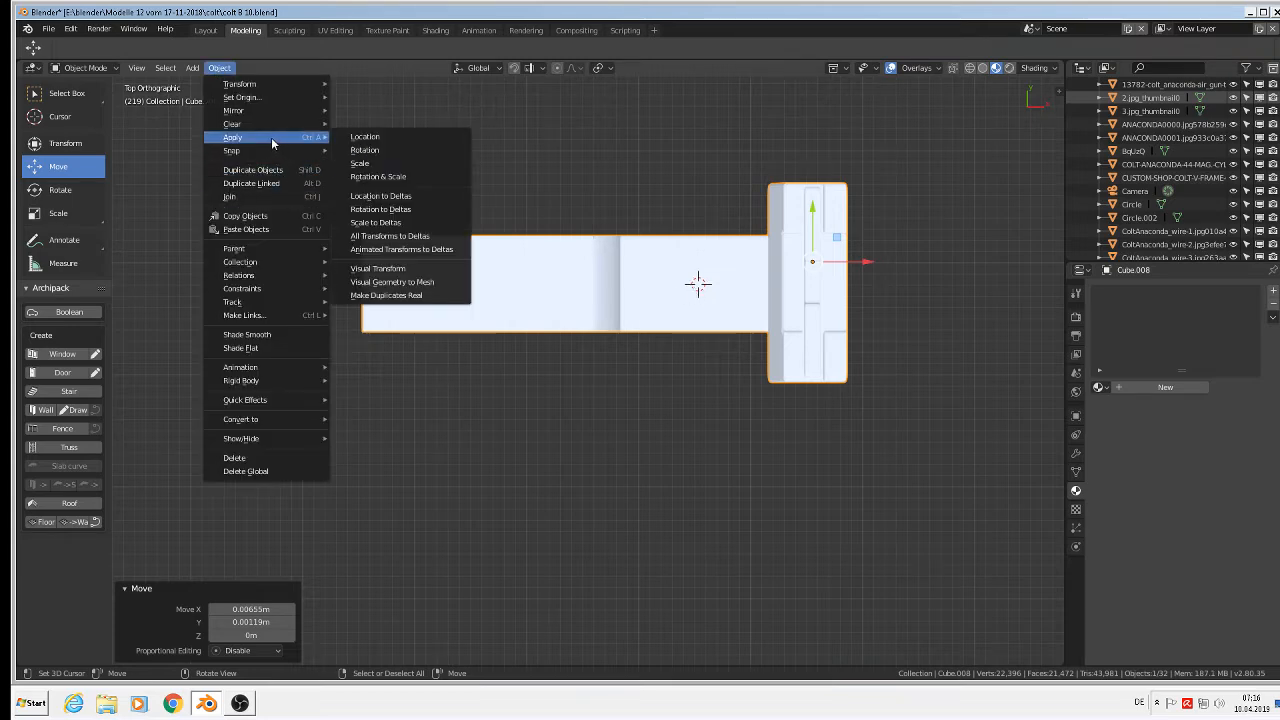
pyautogui.click(376, 176)
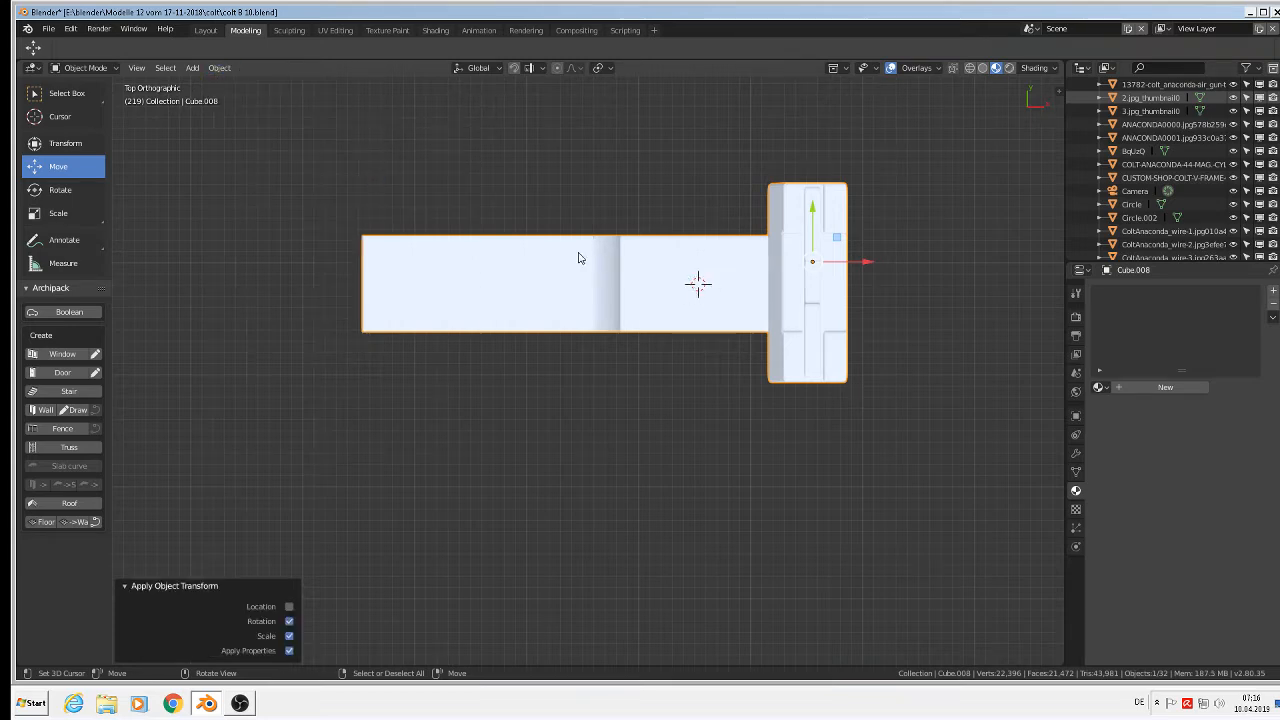
# - Set the rear sight object's origin to its geometry
pyautogui.click(217, 69)
pyautogui.moveTo(264, 98)
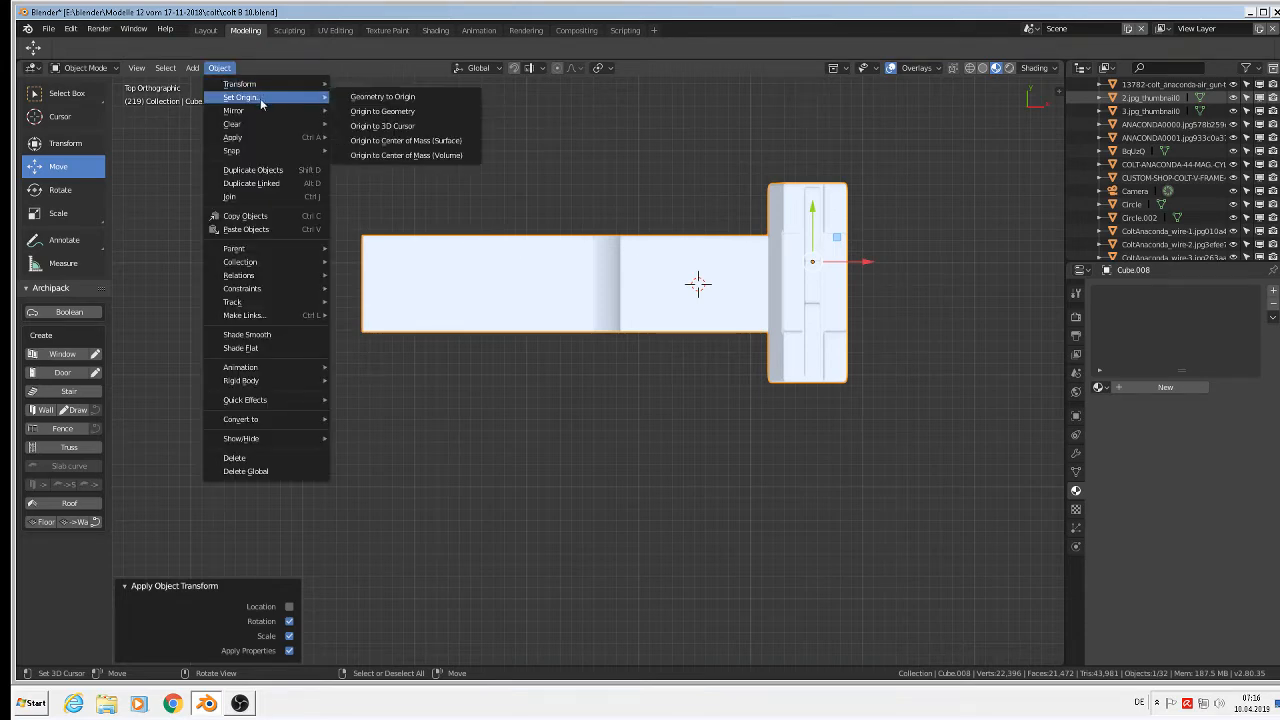
pyautogui.click(383, 111)
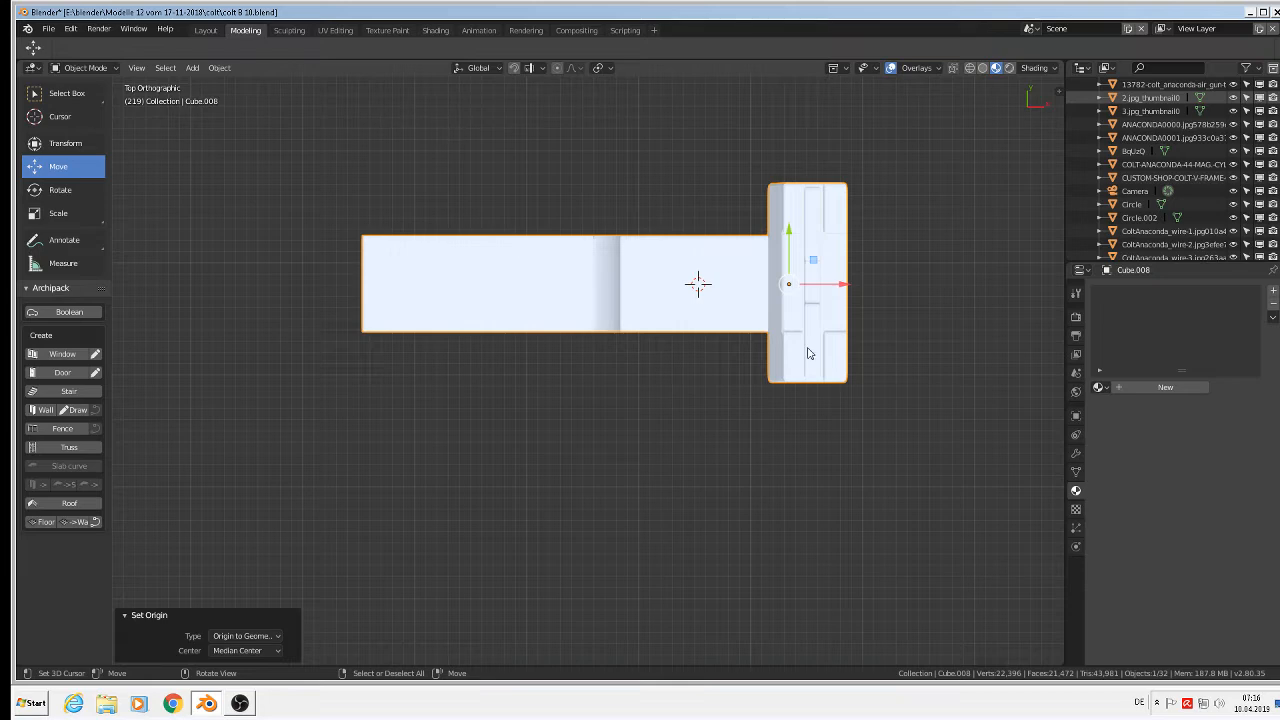
# - Add a mesh cylinder with 6 vertices at the 3D cursor on the rear sight's arm
pyautogui.click(192, 67)
pyautogui.moveTo(210, 85)
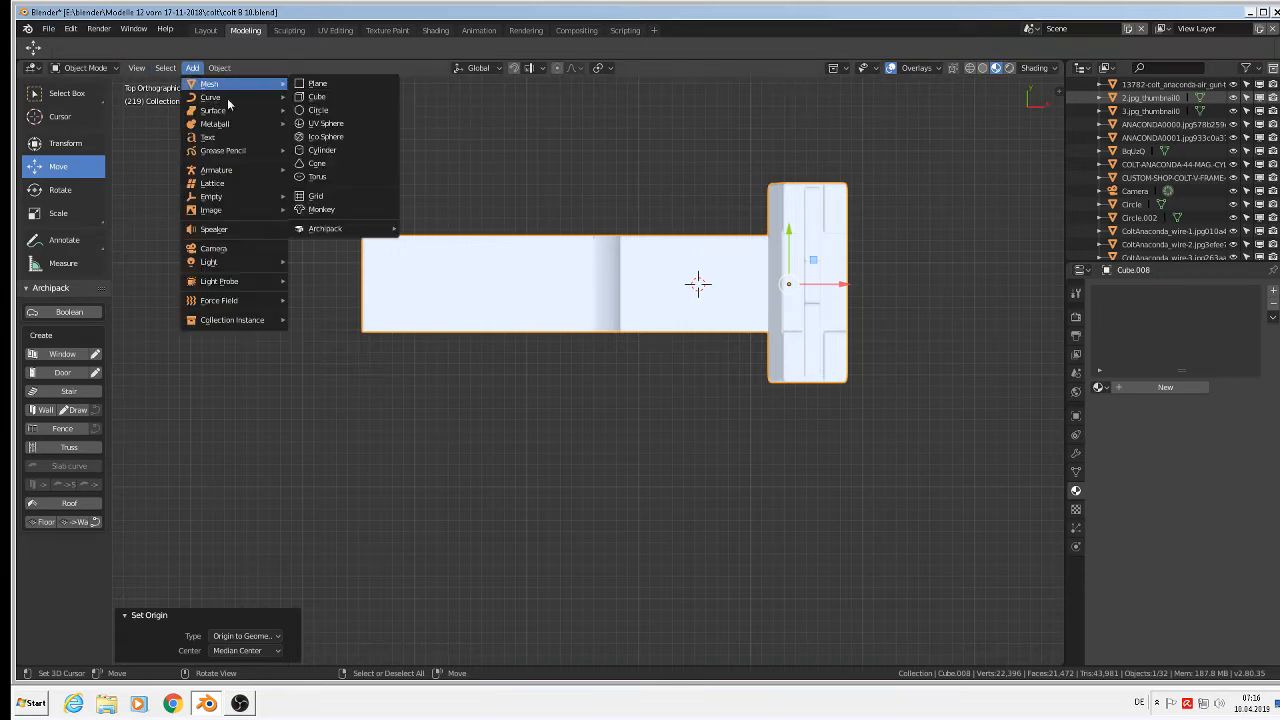
pyautogui.click(335, 150)
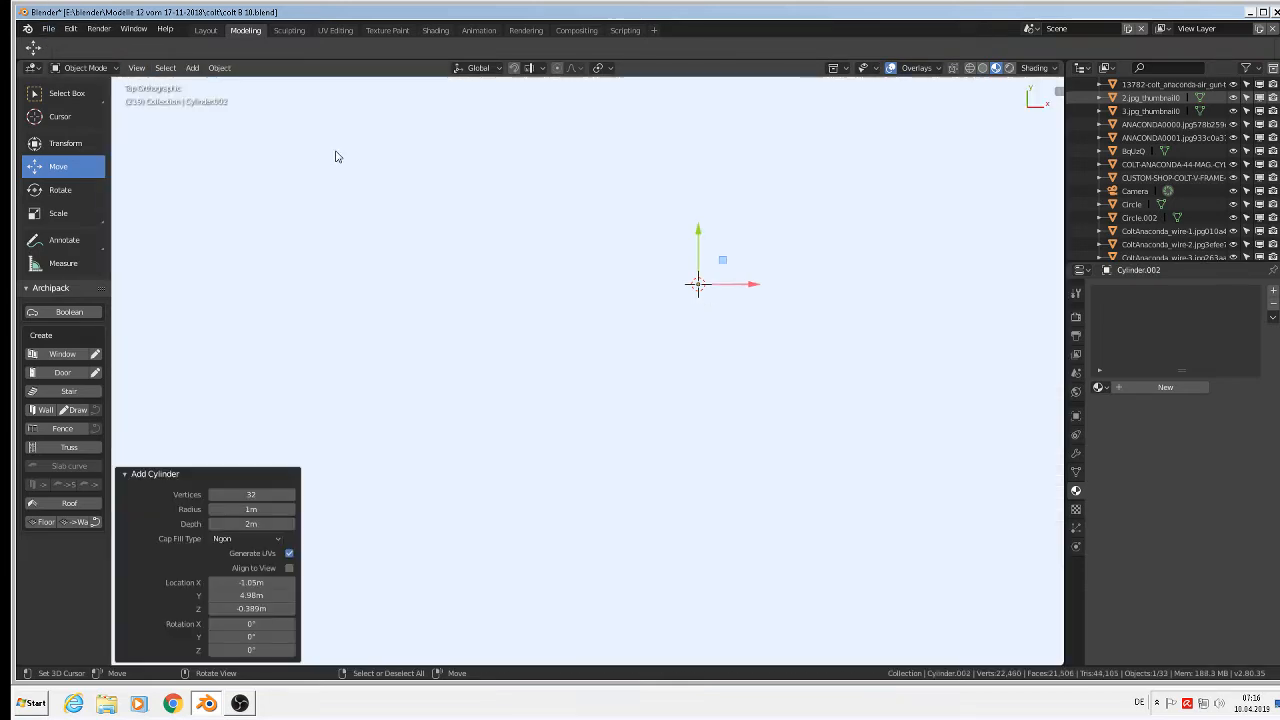
pyautogui.click(246, 494)
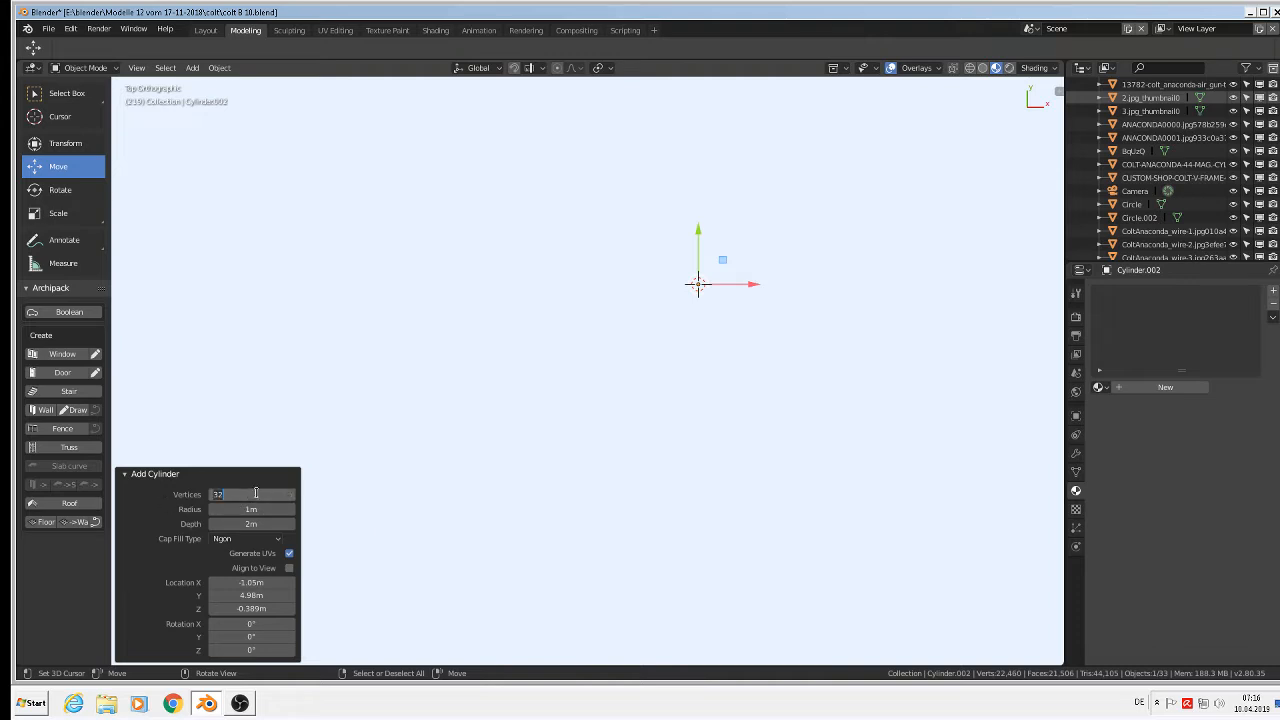
pyautogui.press('Return')
# - Scale the hexagonal cylinder down to about 0.029, and again by about 0.919, to fit within the sight arm's width
pyautogui.scroll(-3, 320, 469)
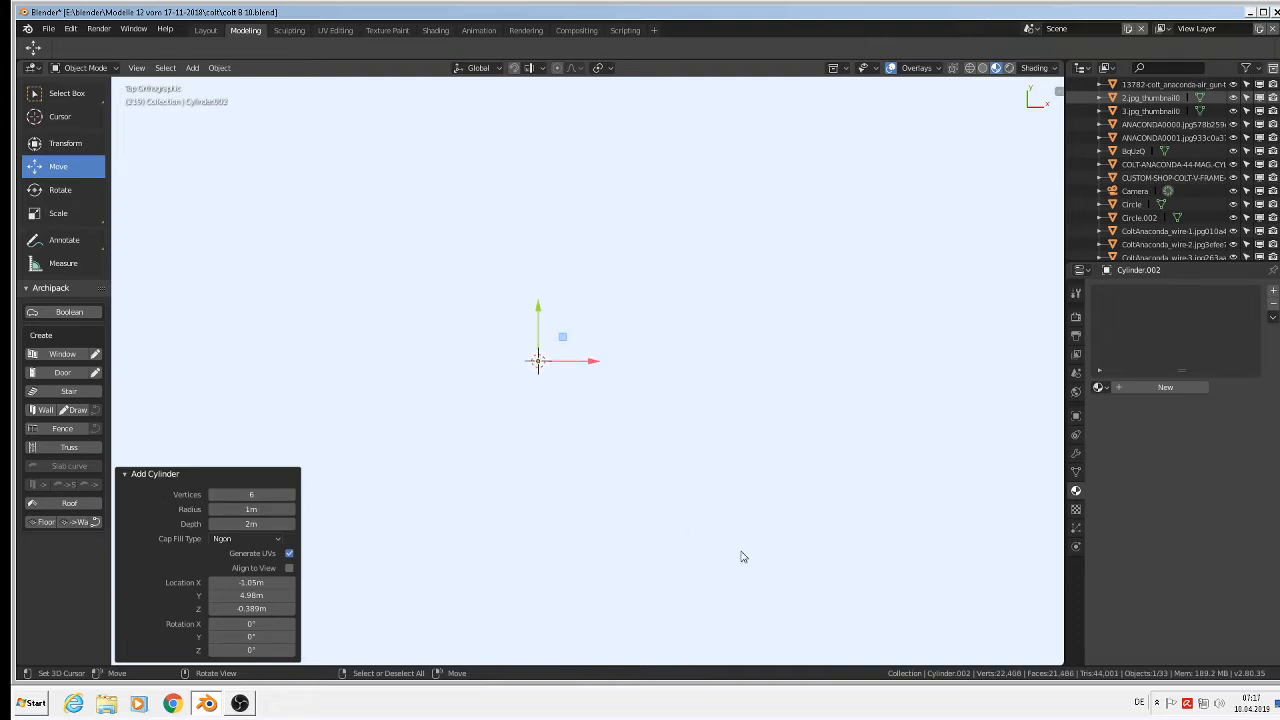
pyautogui.press('s')
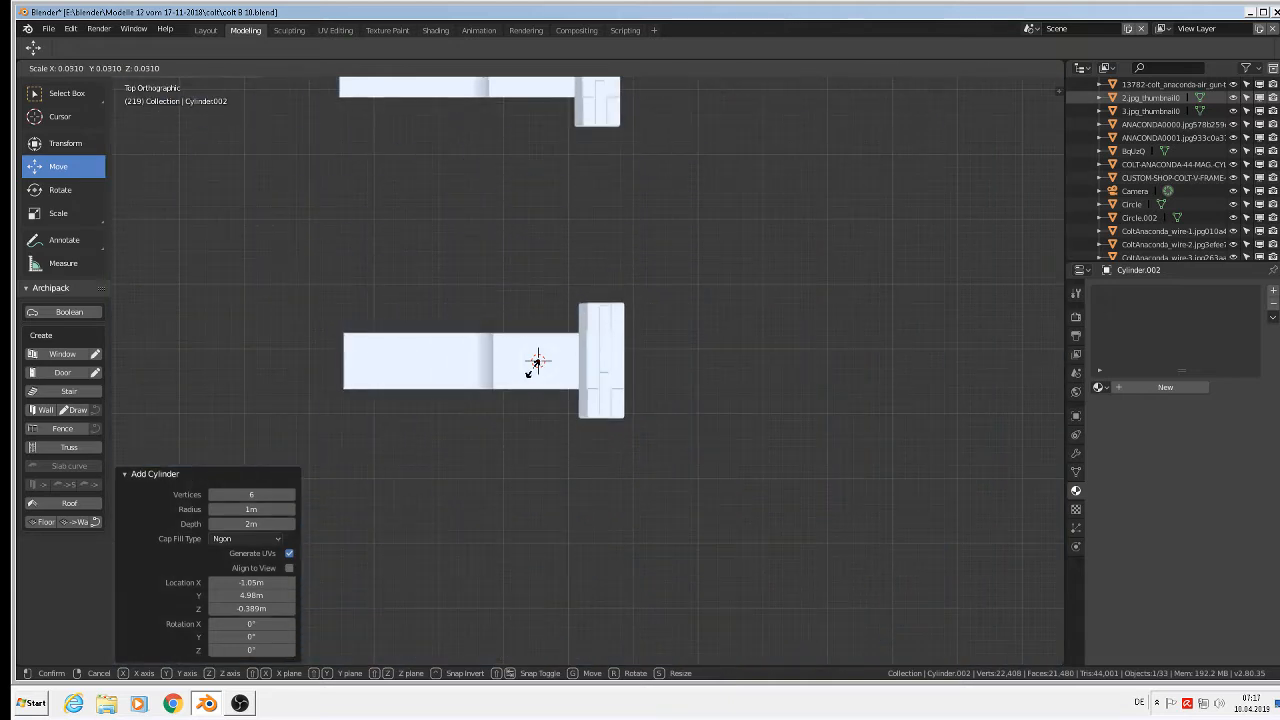
pyautogui.click(531, 372)
pyautogui.scroll(2, 525, 406)
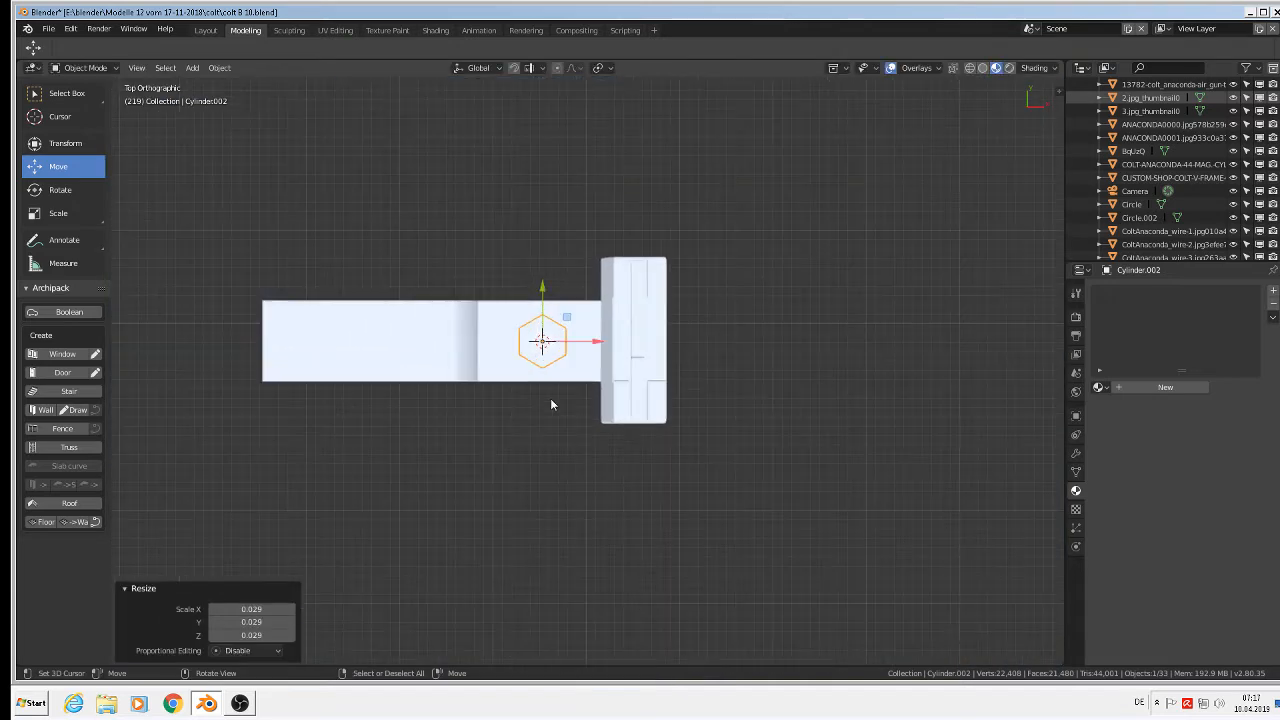
pyautogui.press('s')
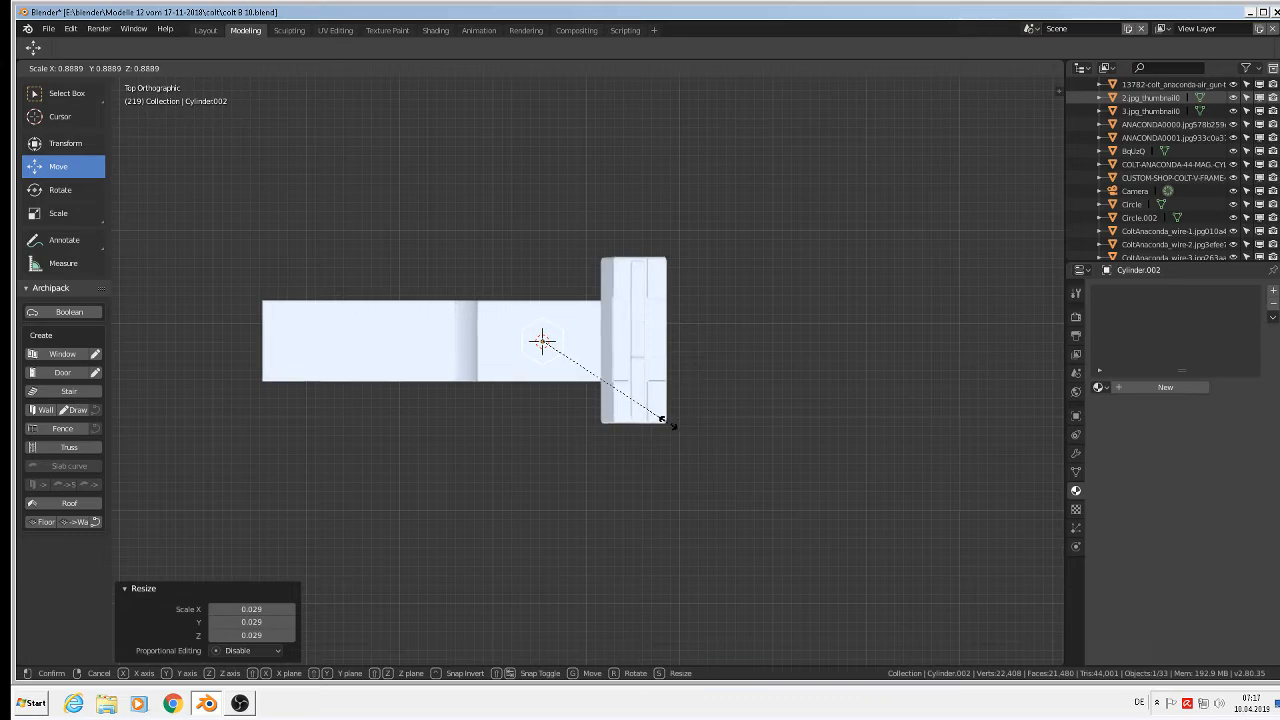
pyautogui.click(676, 427)
# - Stretch the hexagonal cylinder by about 2.74 along Z and reposition it so it passes through the sight's arm
pyautogui.moveTo(676, 427); pyautogui.dragTo(490, 400, button='middle')
pyautogui.scroll(5, 525, 303)
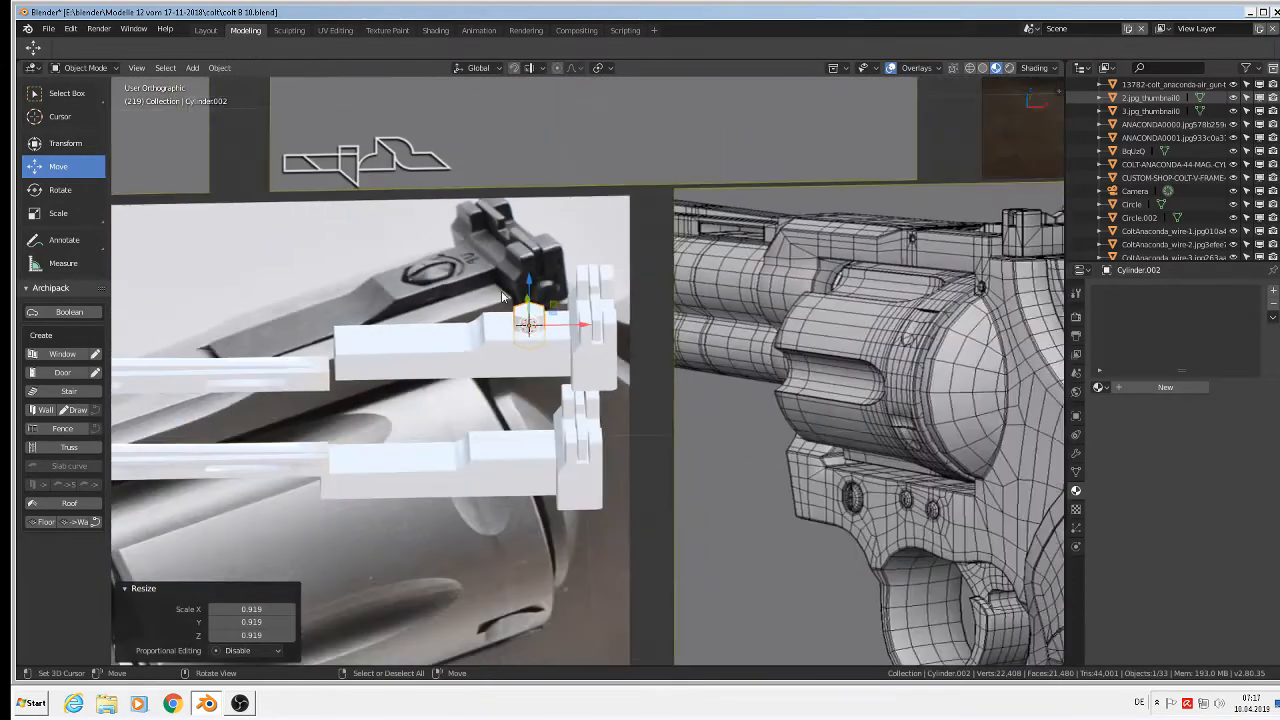
pyautogui.press('s')
pyautogui.press('z')
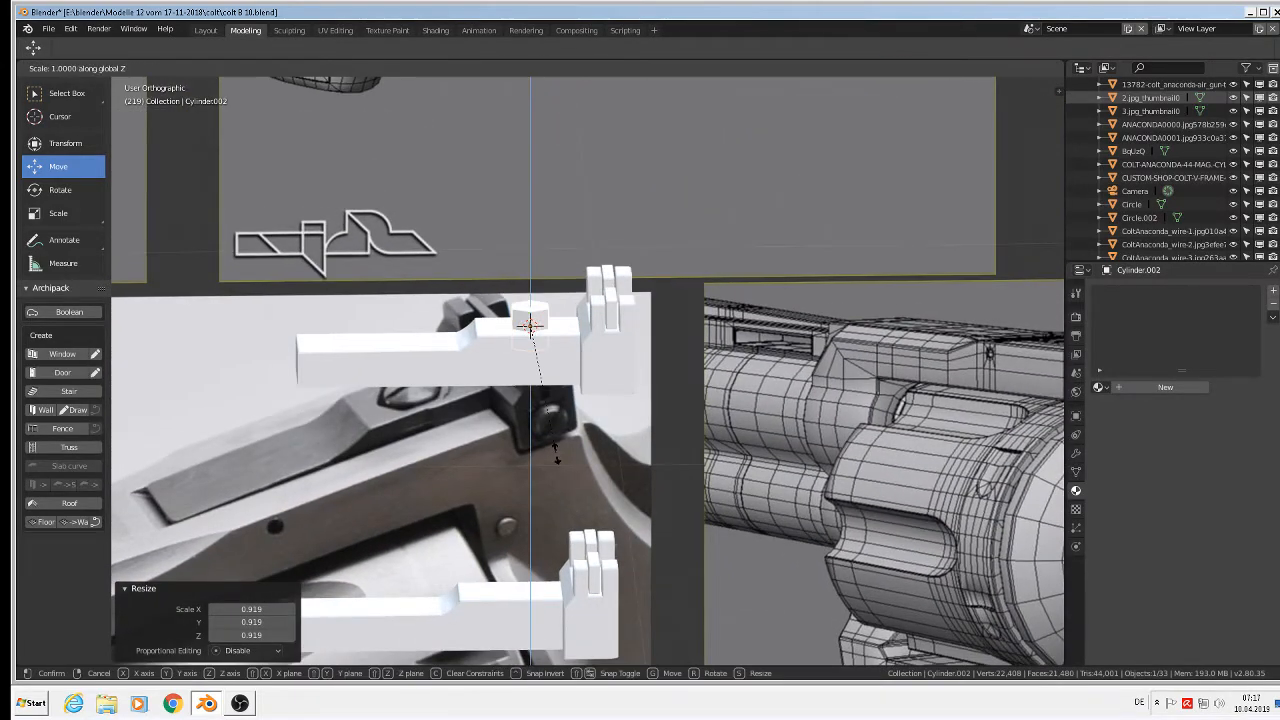
pyautogui.click(530, 272)
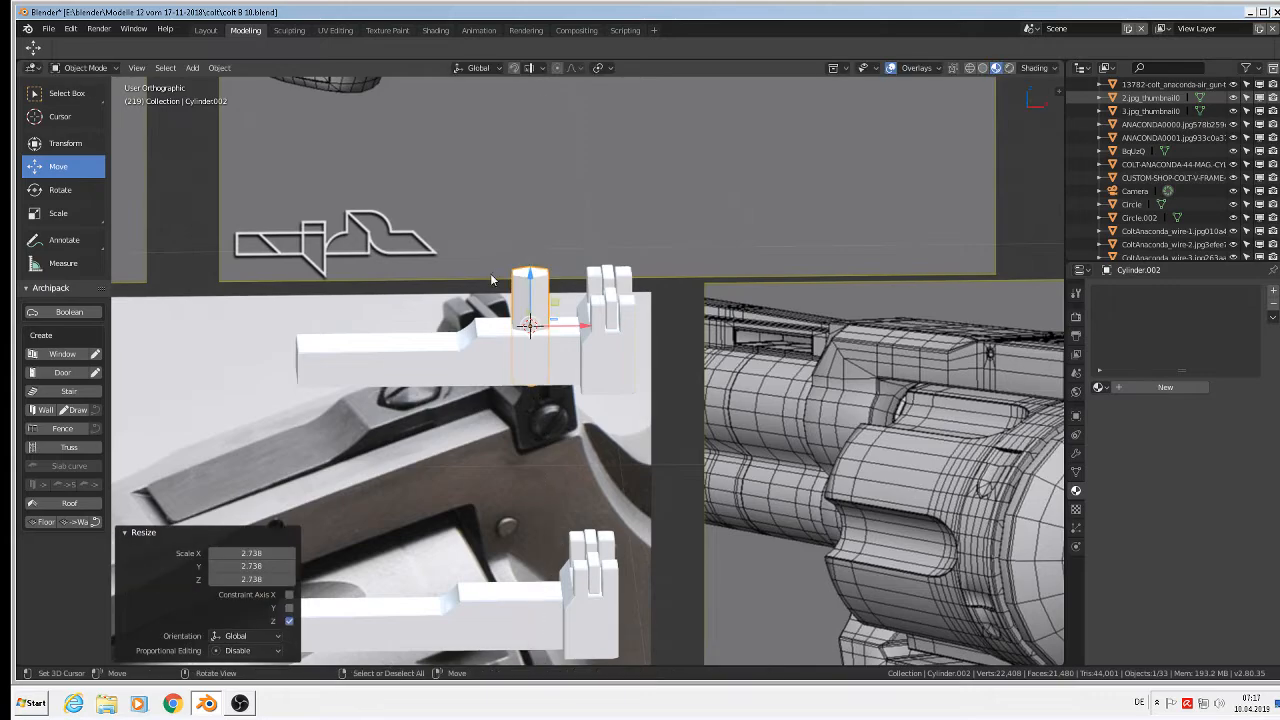
pyautogui.press('g')
pyautogui.click(529, 280)
pyautogui.moveTo(529, 280); pyautogui.dragTo(660, 300, button='middle')
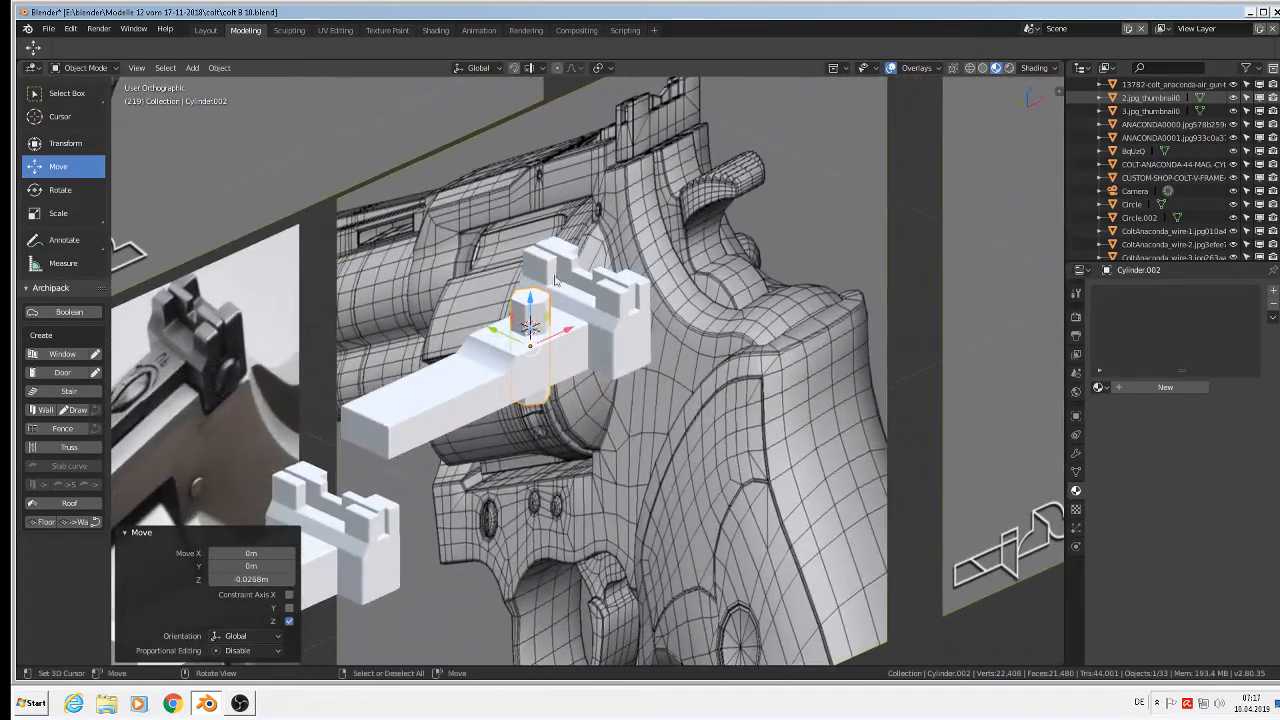
# - Apply the rotation and scale of the hexagonal cylinder
pyautogui.click(219, 68)
pyautogui.moveTo(248, 140)
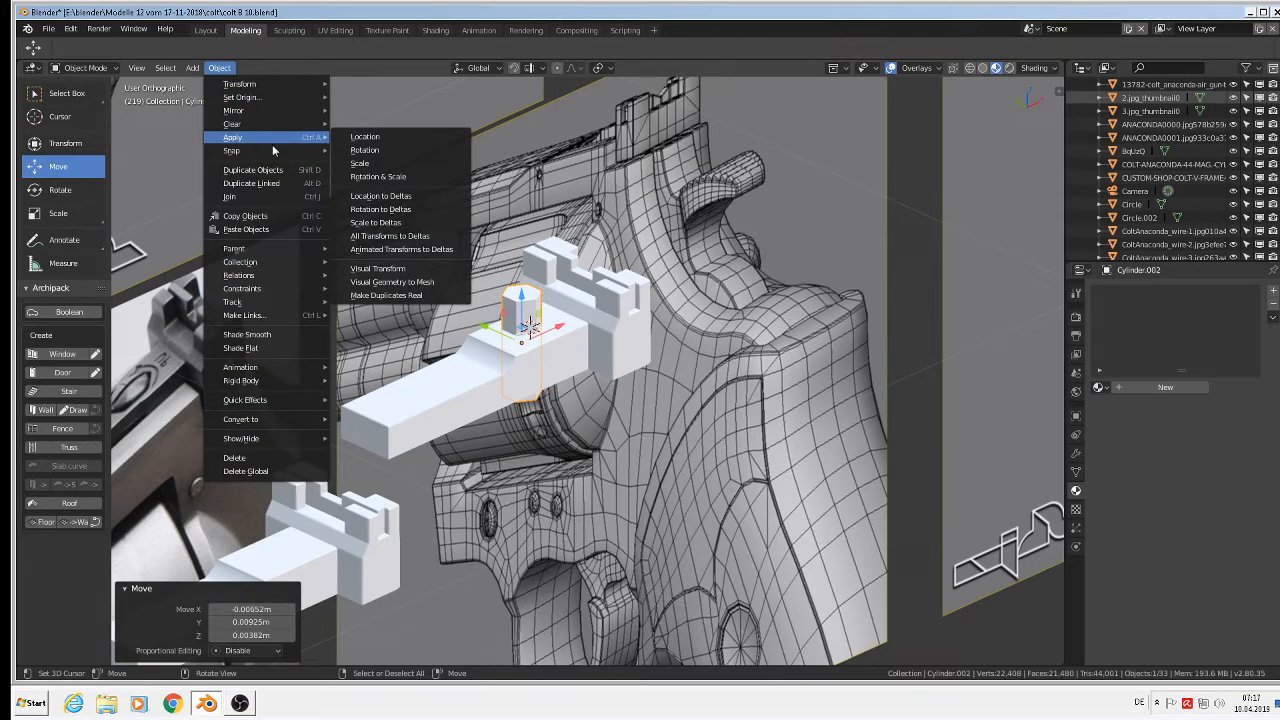
pyautogui.click(379, 177)
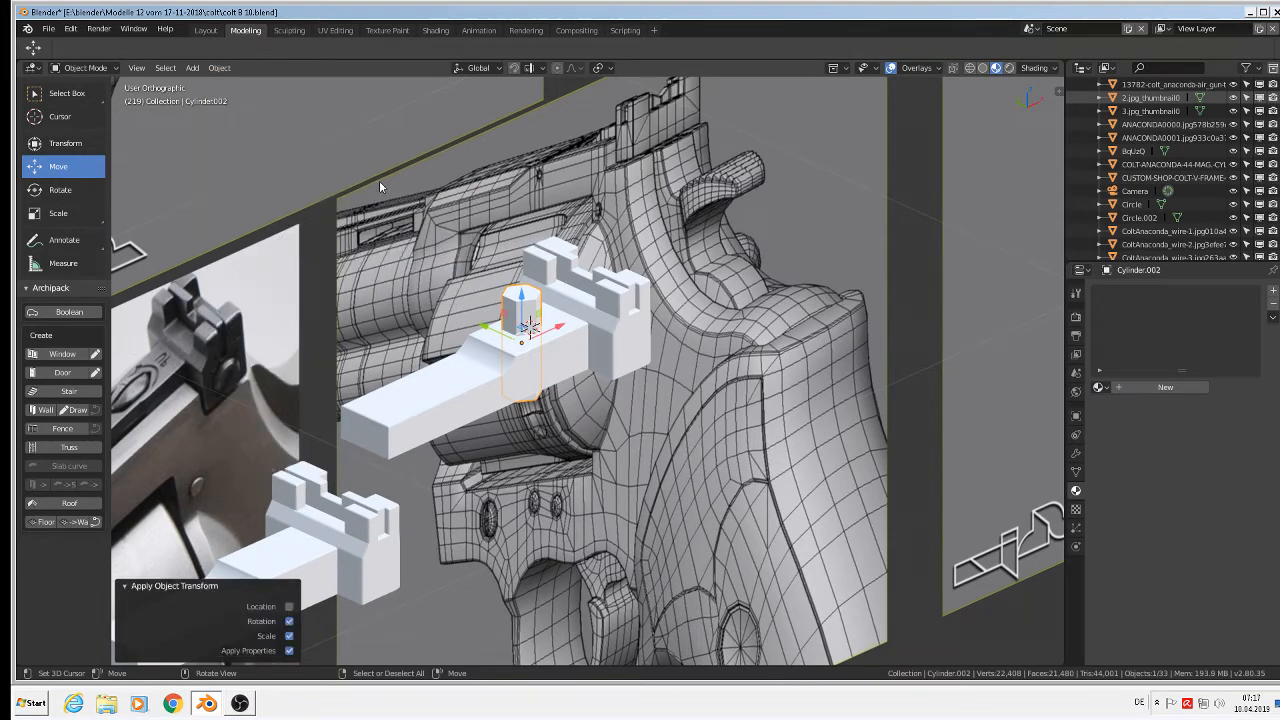
# - Add a Boolean modifier to the rear sight with the hexagonal cylinder picked as its object
pyautogui.press('KP_4')
pyautogui.click(601, 341)
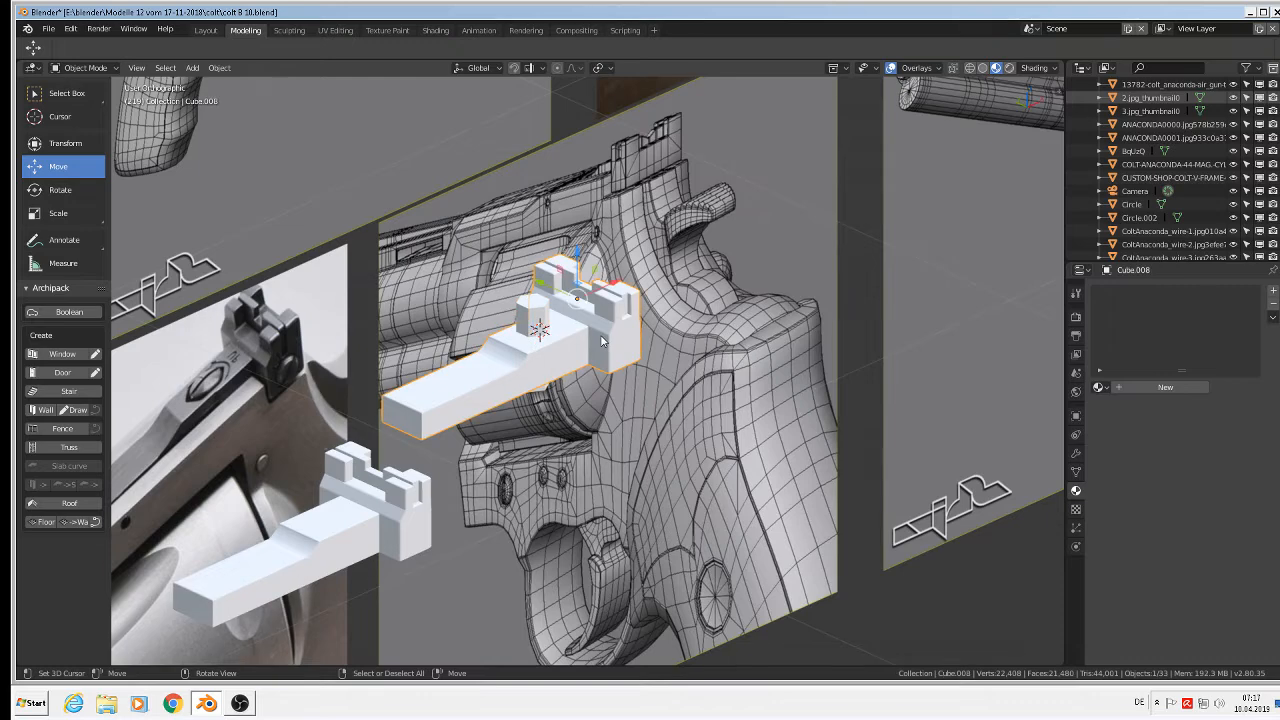
pyautogui.scroll(4, 601, 341)
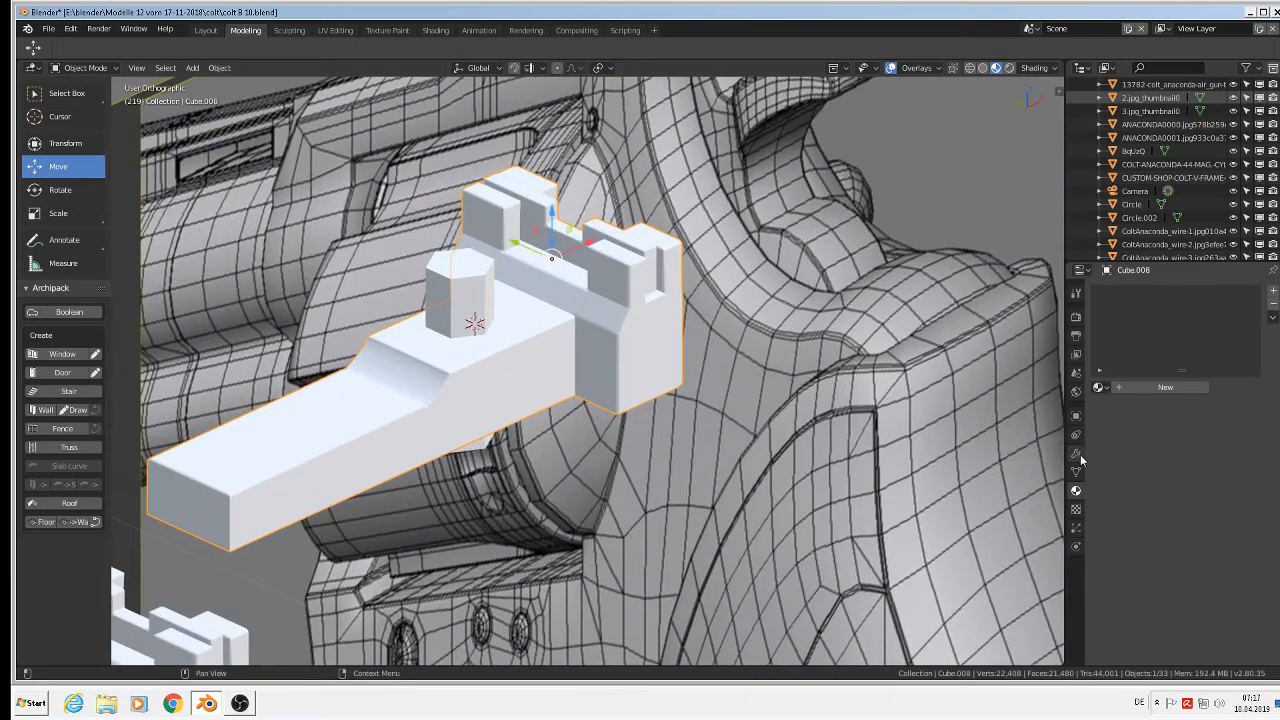
pyautogui.click(1077, 453)
pyautogui.click(1145, 288)
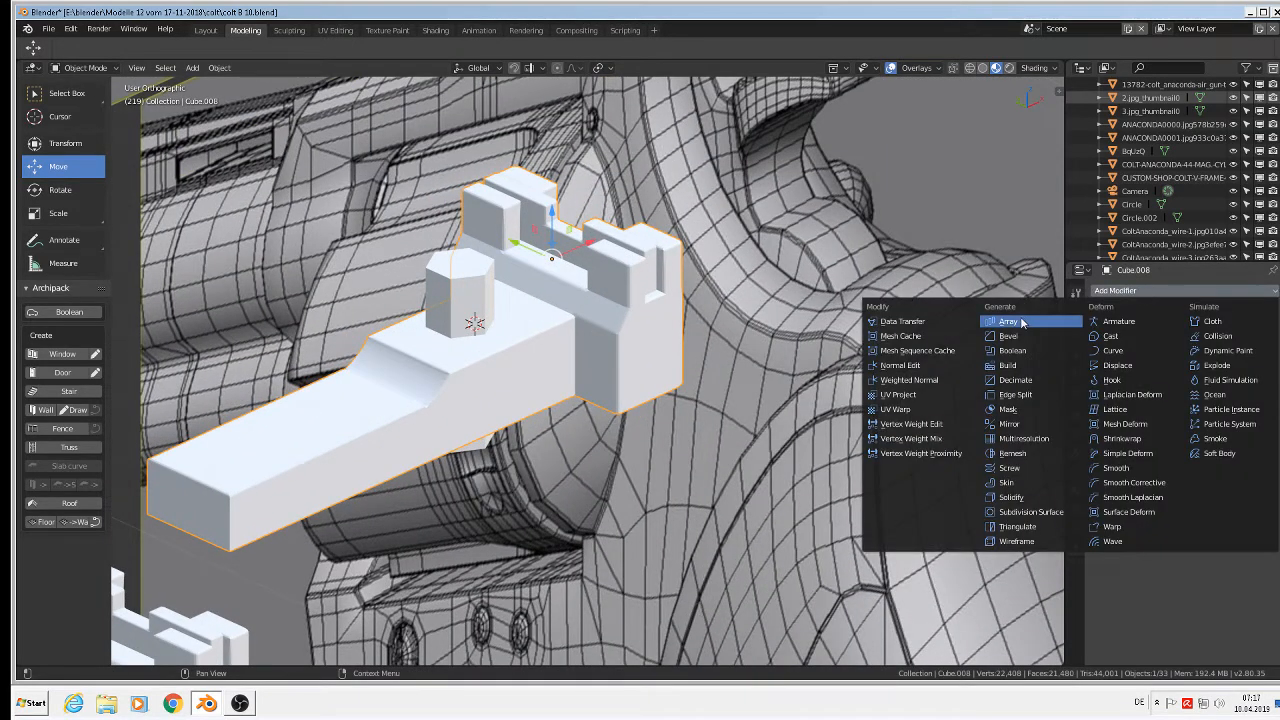
pyautogui.click(1015, 350)
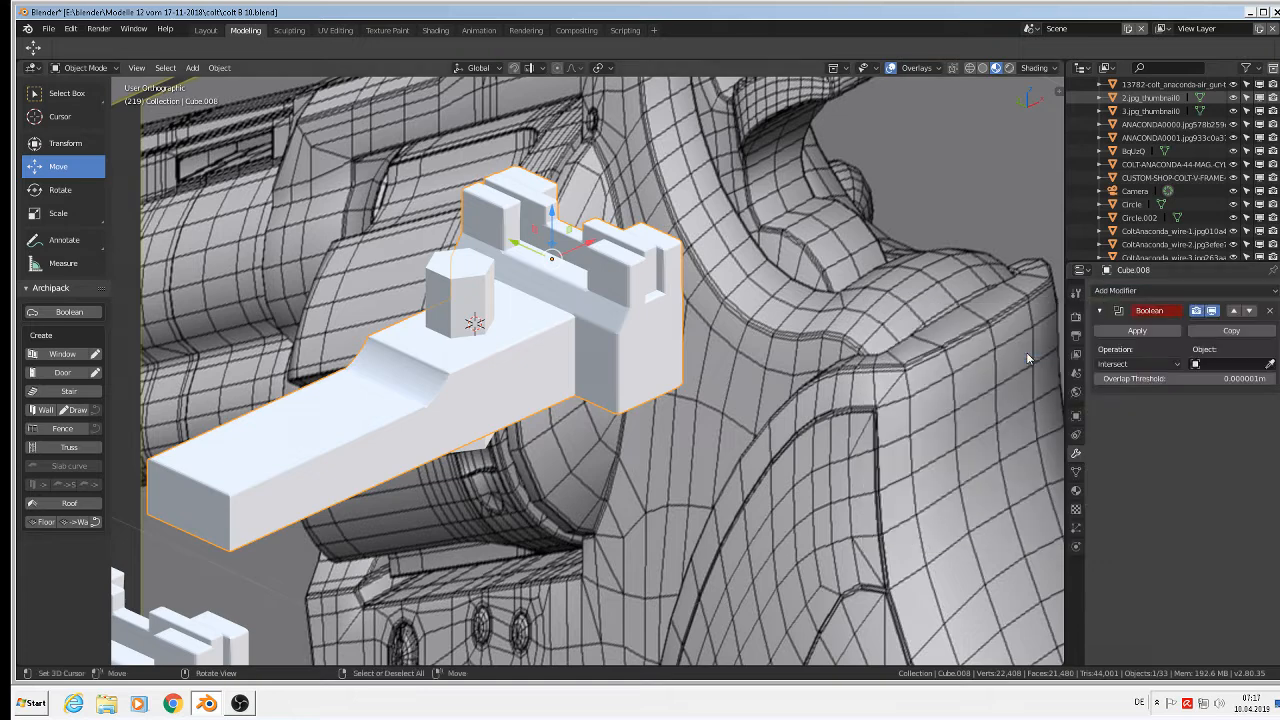
pyautogui.click(1270, 364)
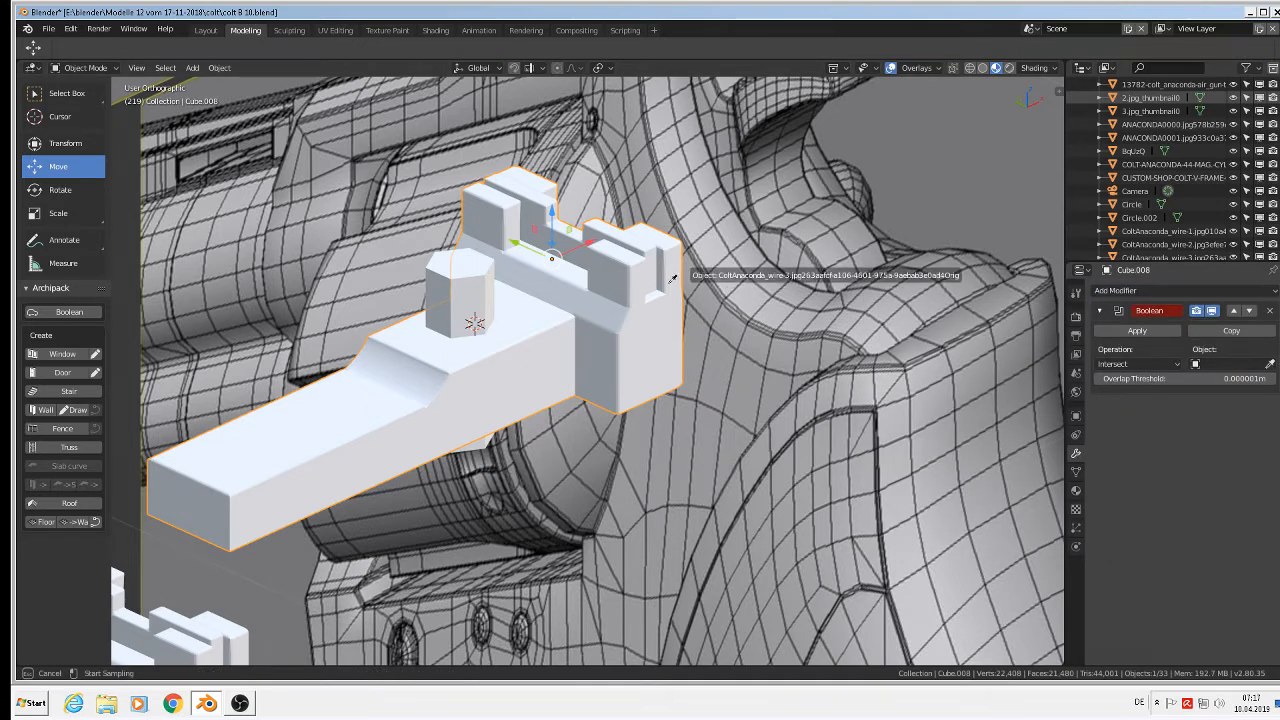
pyautogui.click(482, 272)
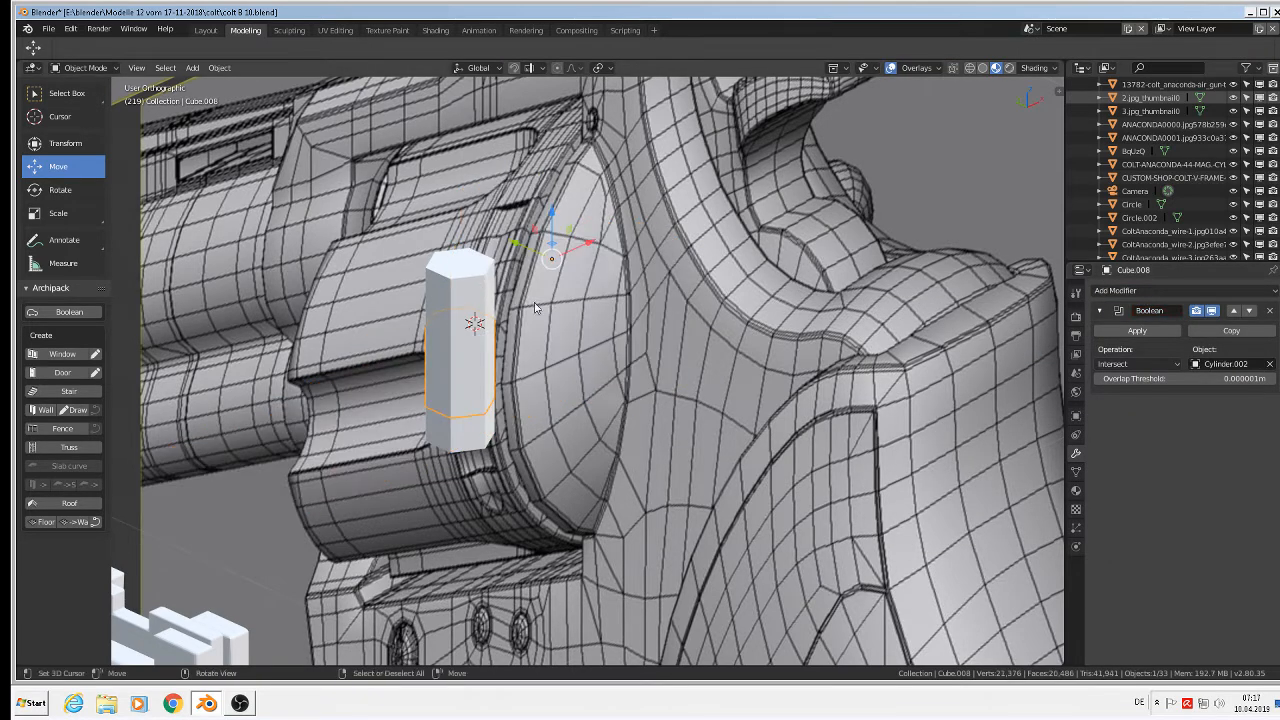
# - Set the Boolean operation to Difference and apply the modifier to the rear sight
pyautogui.click(1140, 364)
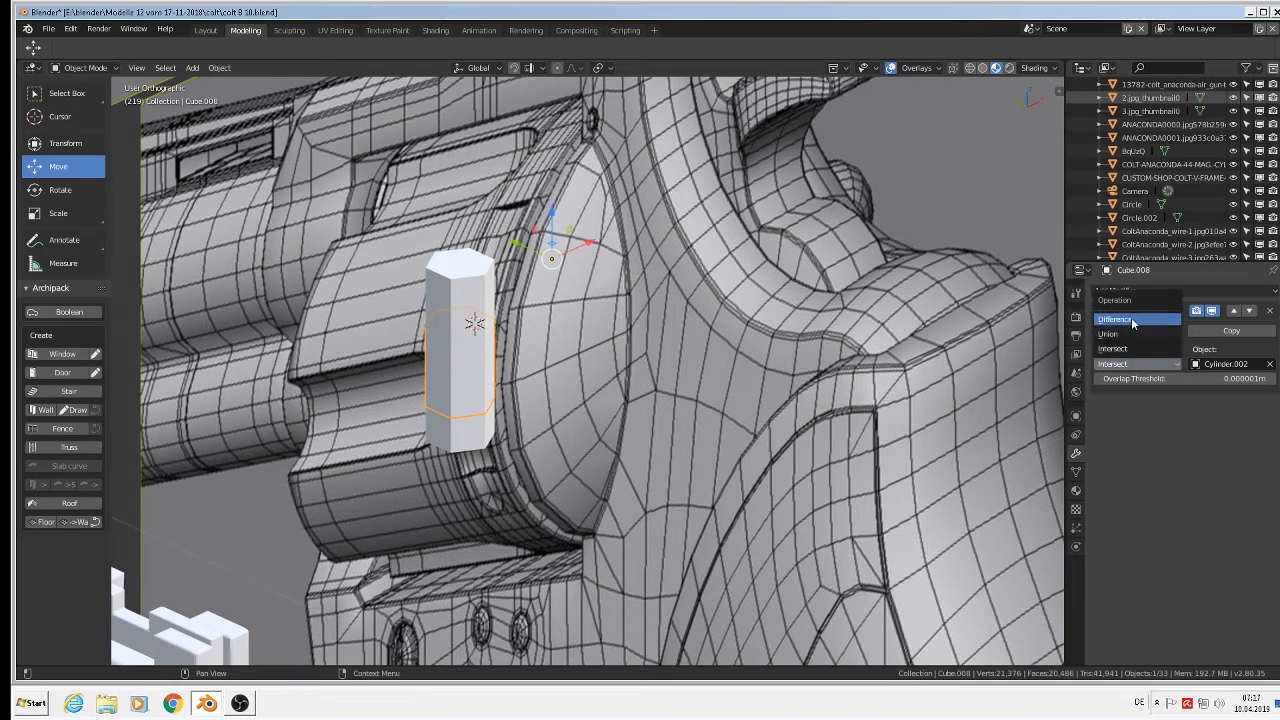
pyautogui.click(1133, 321)
pyautogui.hotkey('ctrl', 'a')
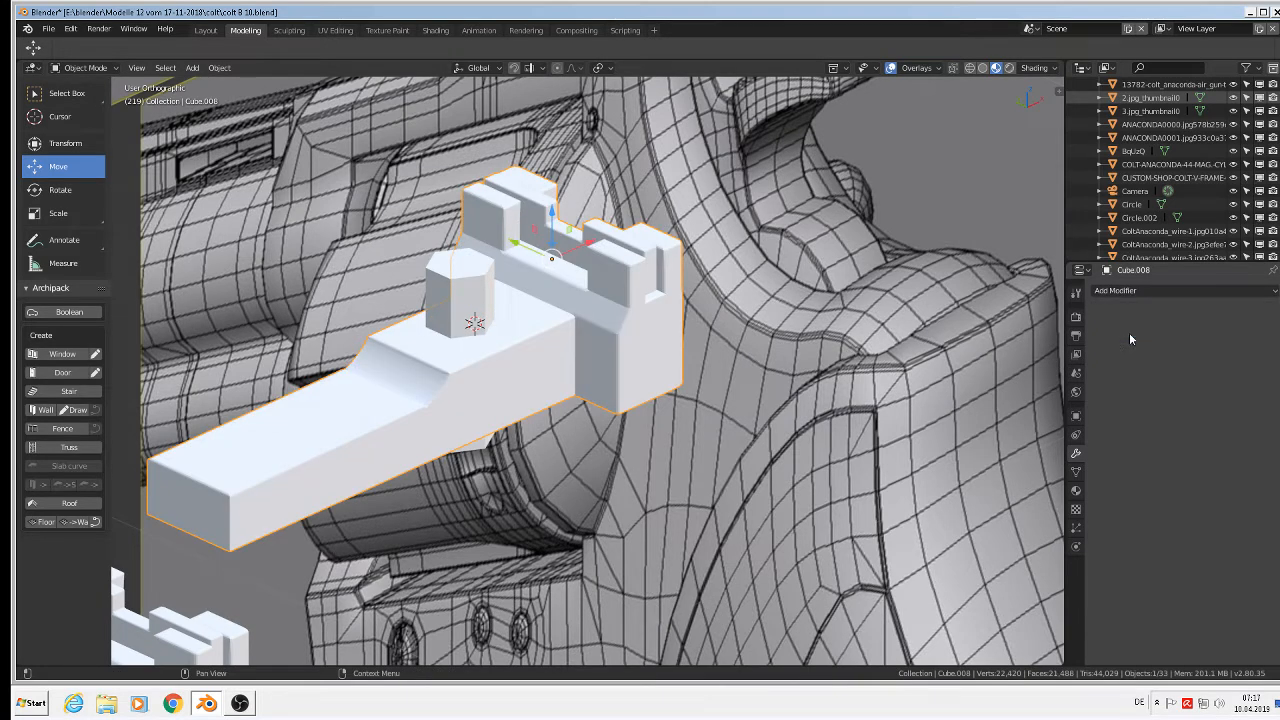
# - Lift the hexagonal cylinder about 0.233 m along Z, clear of the hole in the sight's arm
pyautogui.rightClick(469, 296)
pyautogui.moveTo(462, 312); pyautogui.dragTo(457, 29)
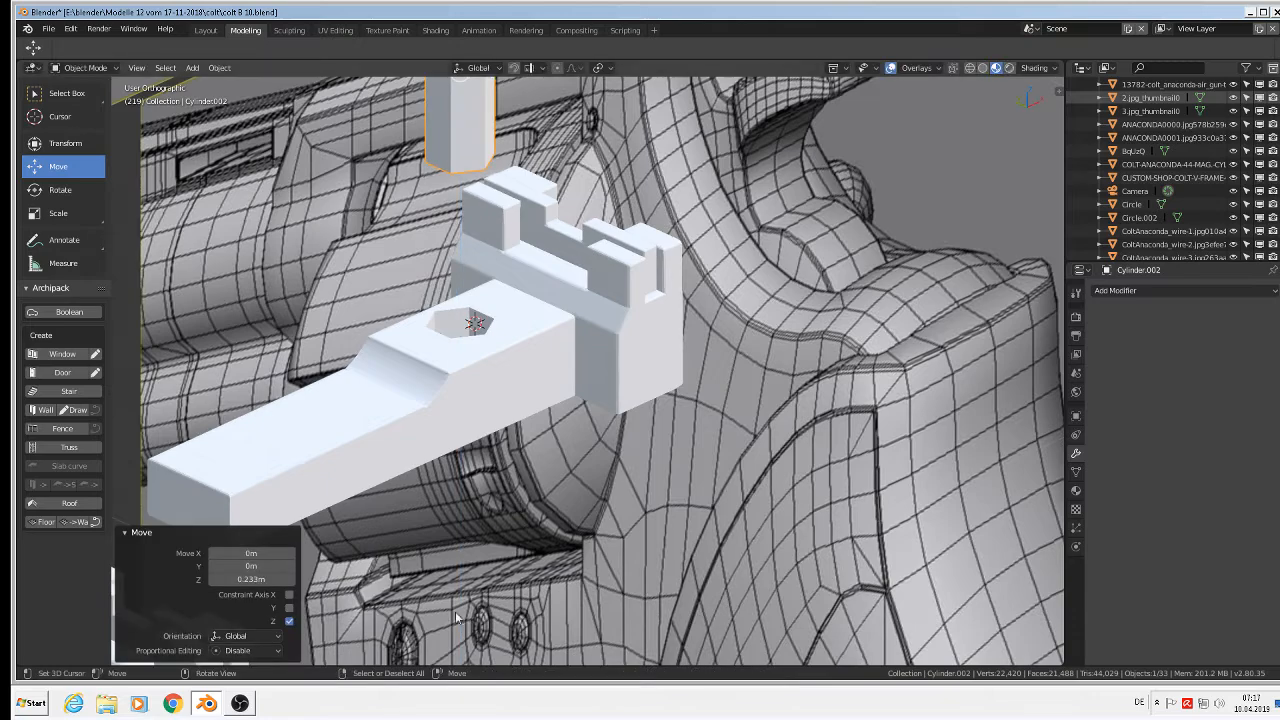
pyautogui.scroll(2, 586, 200)
pyautogui.scroll(2, 429, 271)
pyautogui.scroll(2, 471, 286)
pyautogui.press('Tab')
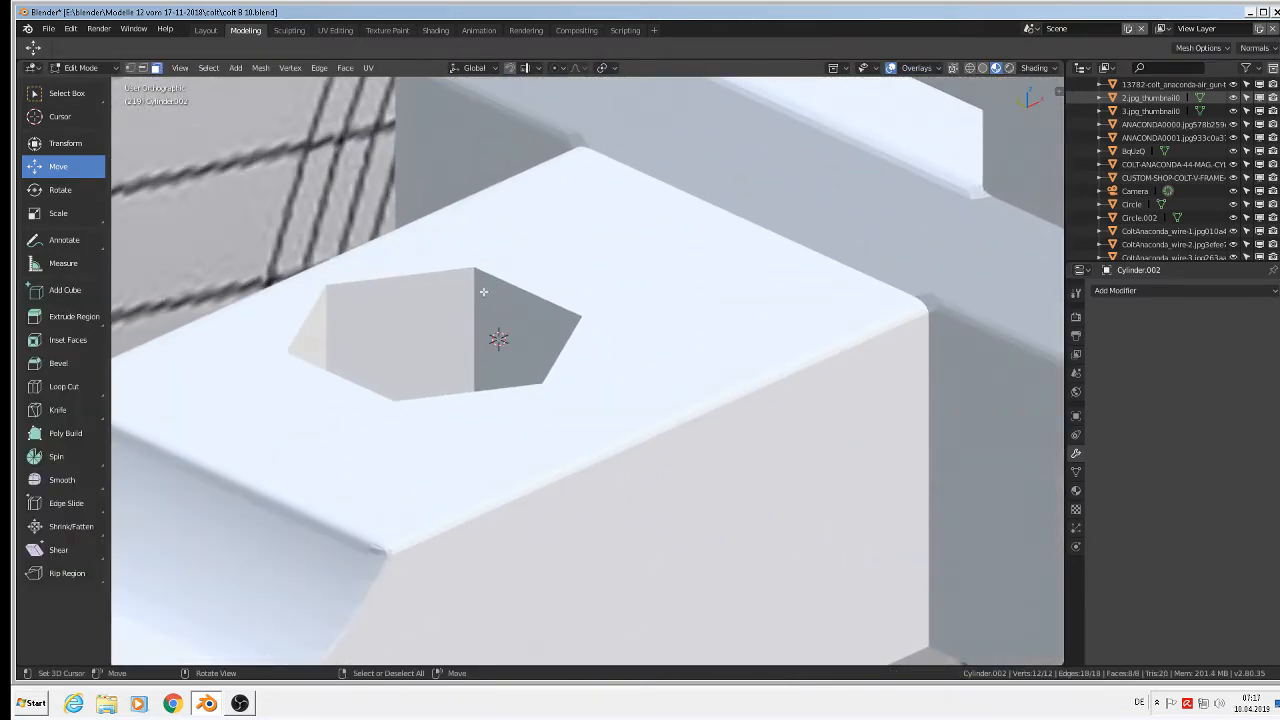
pyautogui.rightClick(475, 286)
pyautogui.press('Tab')
# - Open the rear sight's mesh for editing and deselect all of its faces
pyautogui.rightClick(481, 282)
pyautogui.press('Tab')
pyautogui.scroll(1, 481, 282)
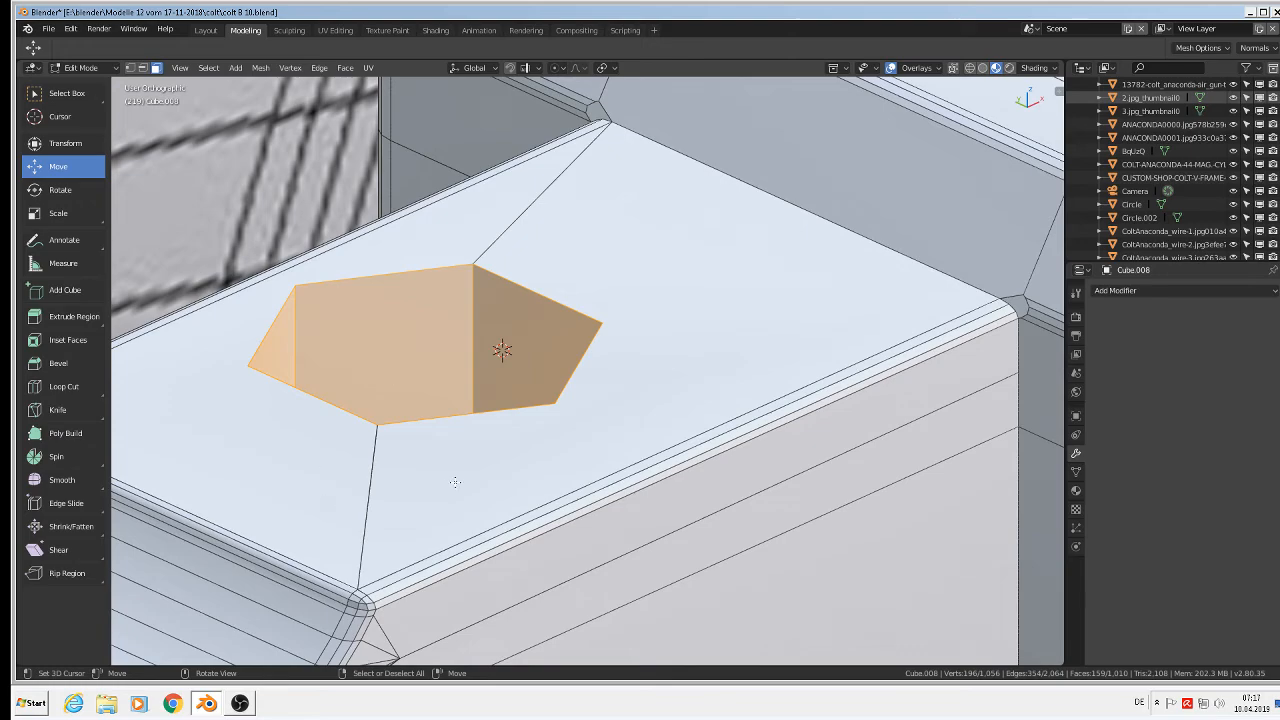
pyautogui.scroll(-2, 455, 482)
pyautogui.moveTo(457, 483); pyautogui.dragTo(659, 444, button='middle')
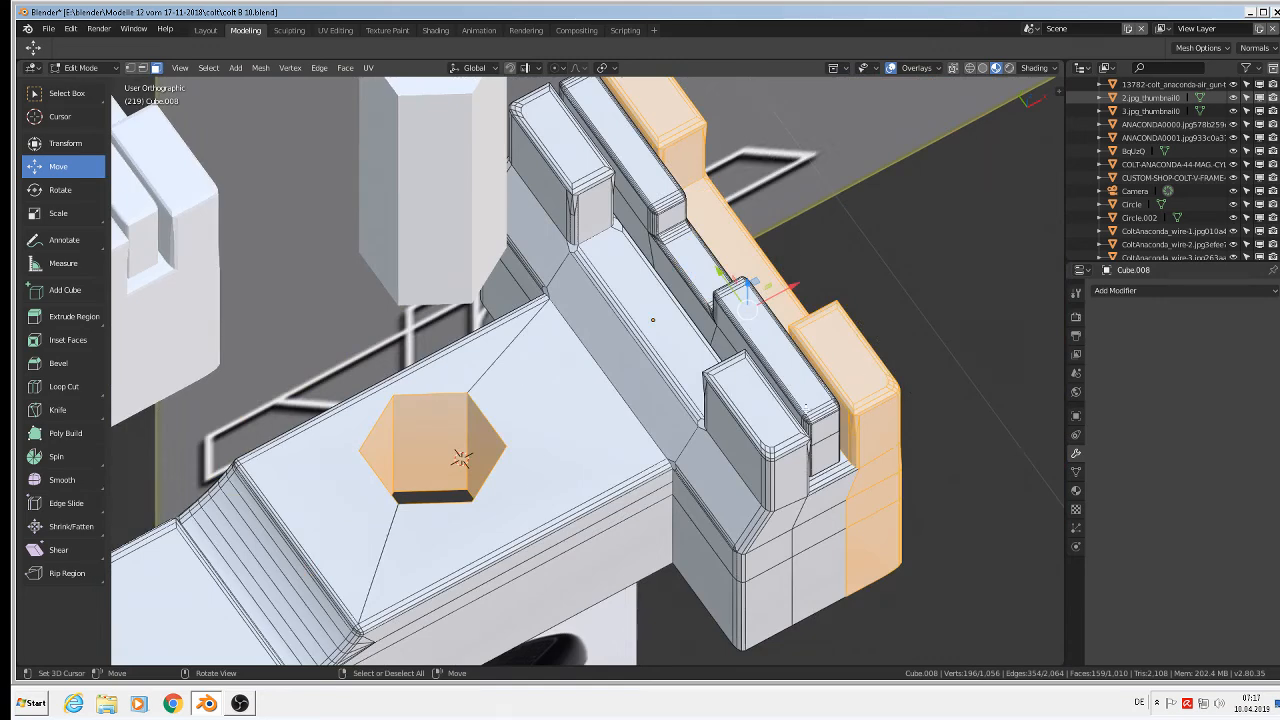
pyautogui.press('a')
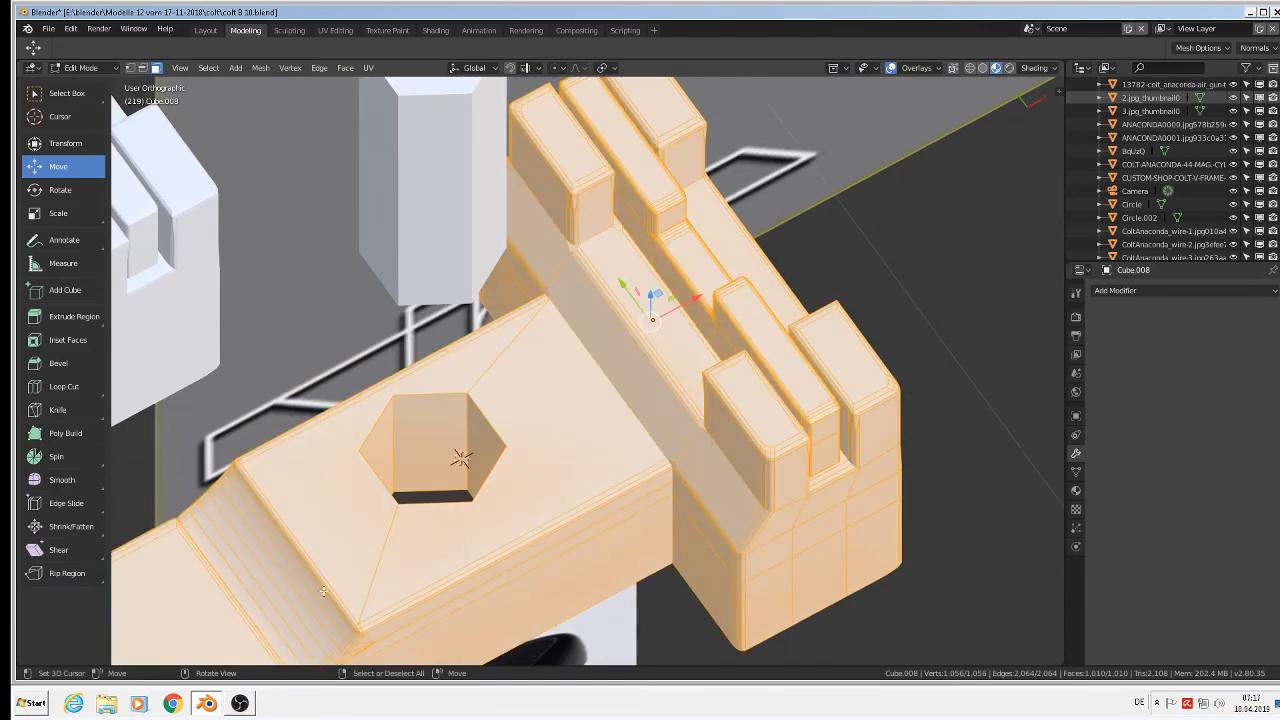
pyautogui.hotkey('alt', 'a')
pyautogui.scroll(4, 475, 452)
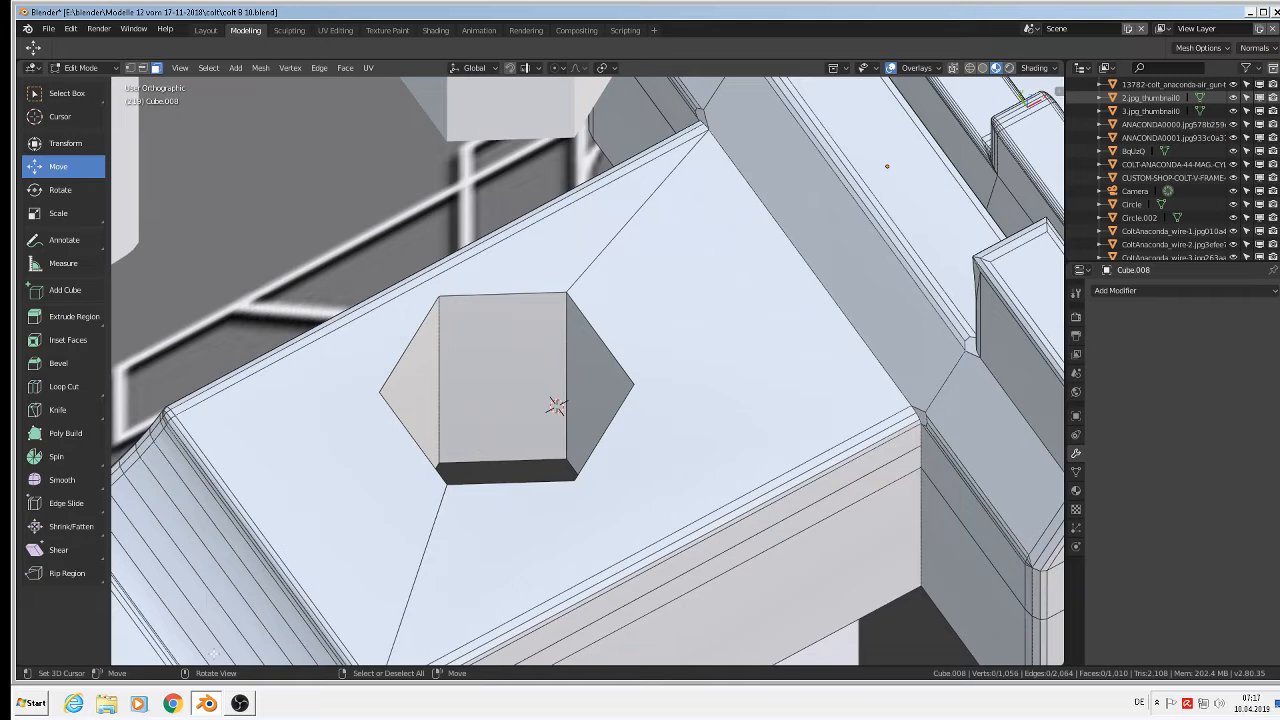
# - Bevel the six edges around the upper rim of the hexagonal hole with an offset of about 0.003 and 5 segments
pyautogui.click(142, 67)
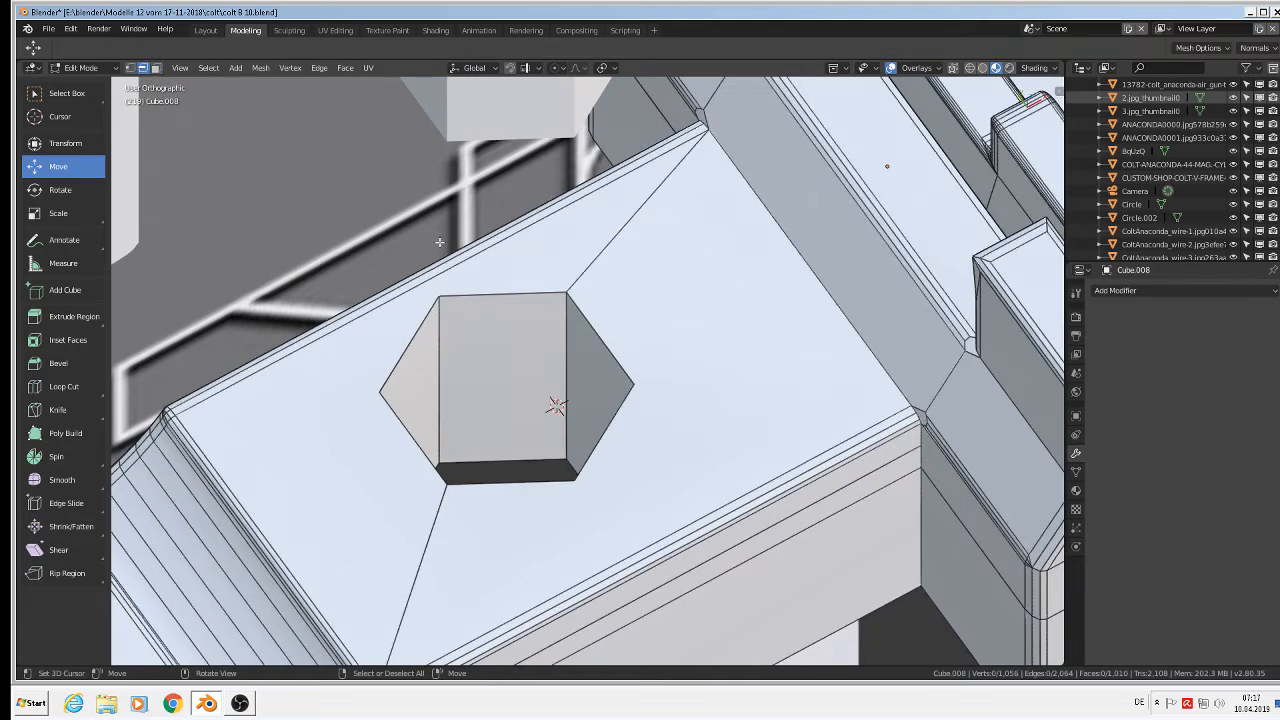
pyautogui.click(502, 295)
pyautogui.keyDown('shift'); pyautogui.click(408, 343); pyautogui.keyUp('shift')
pyautogui.keyDown('shift'); pyautogui.click(406, 438); pyautogui.keyUp('shift')
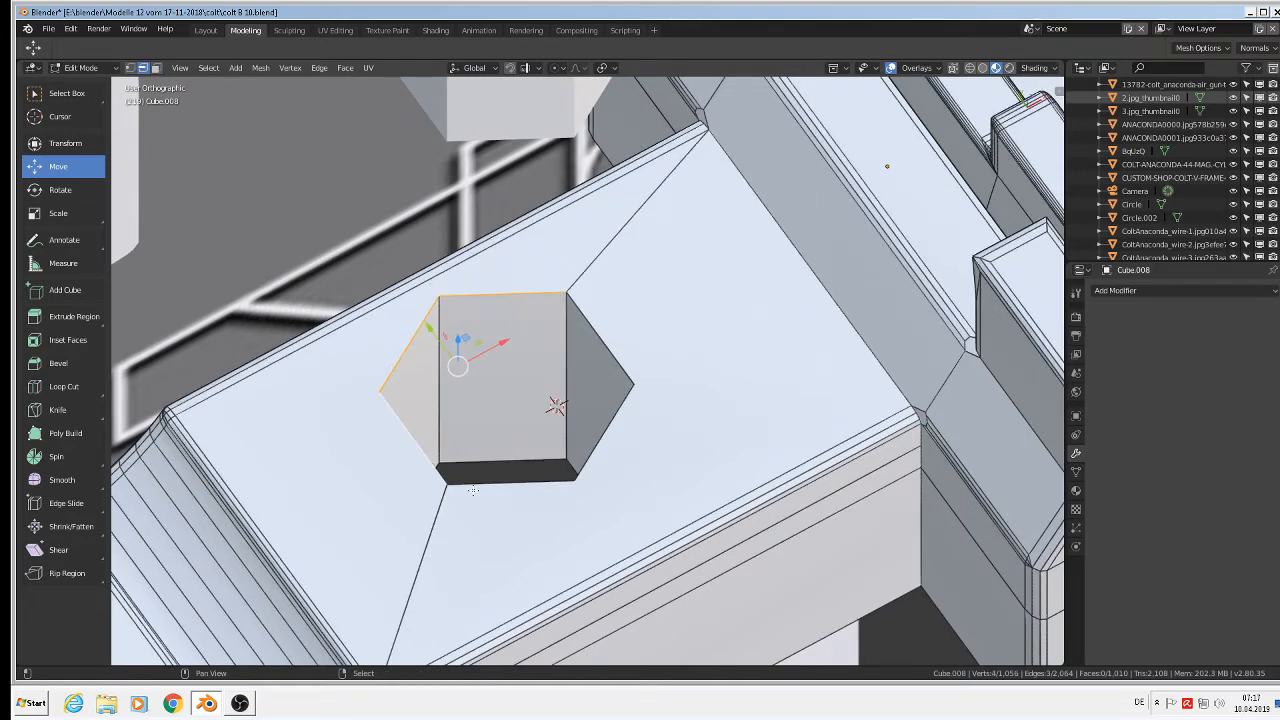
pyautogui.keyDown('shift'); pyautogui.click(511, 485); pyautogui.keyUp('shift')
pyautogui.keyDown('shift'); pyautogui.click(604, 452); pyautogui.keyUp('shift')
pyautogui.keyDown('shift'); pyautogui.click(614, 344); pyautogui.keyUp('shift')
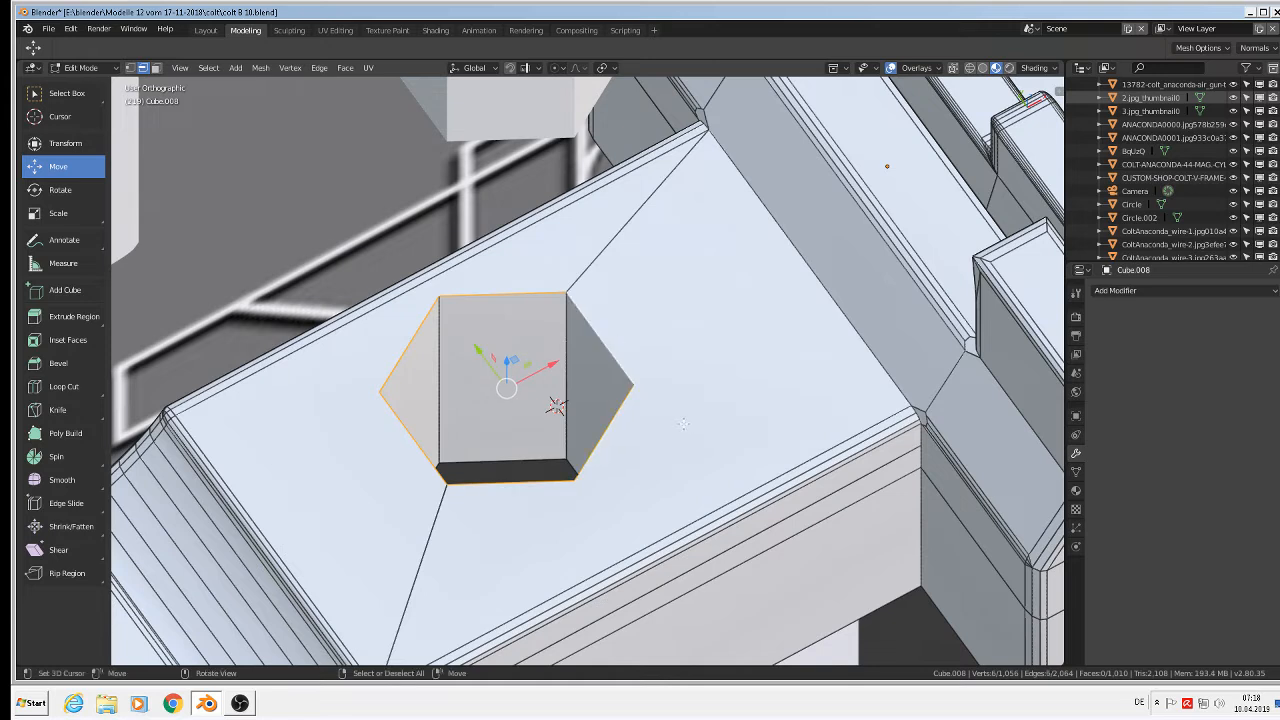
pyautogui.hotkey('ctrl', 'b')
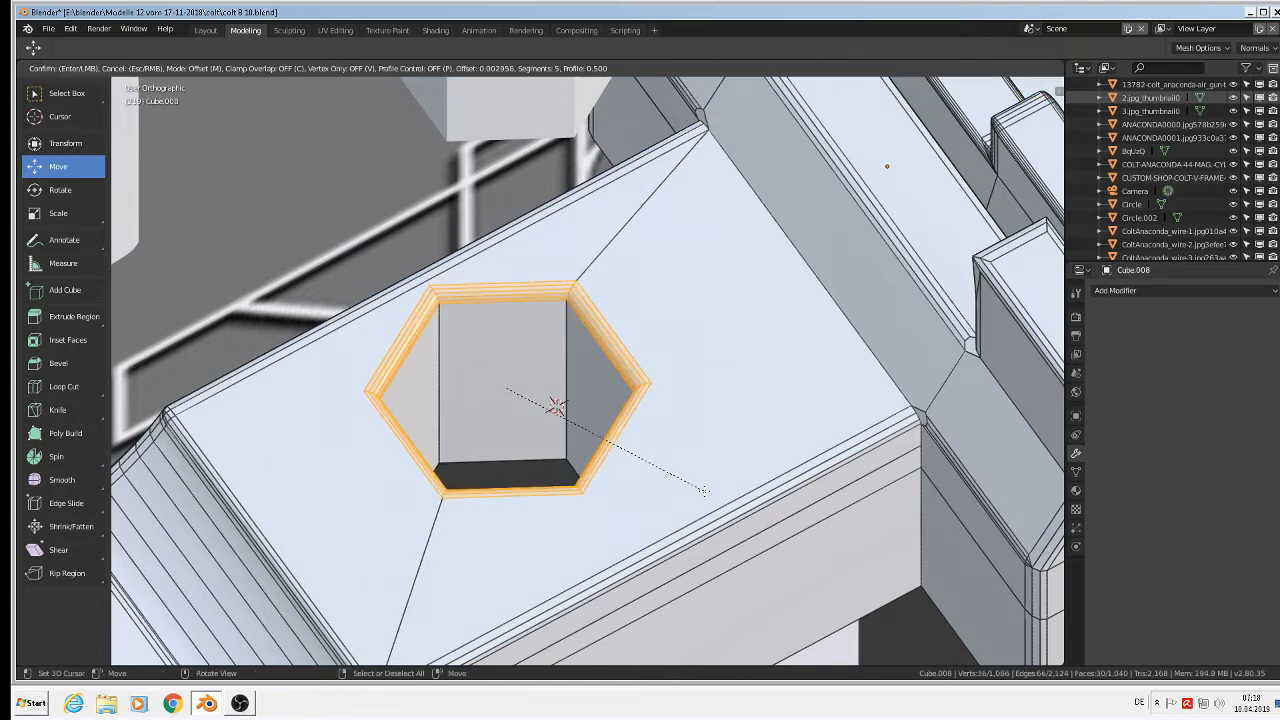
pyautogui.click(640, 400)
pyautogui.moveTo(640, 400); pyautogui.dragTo(737, 472, button='middle')
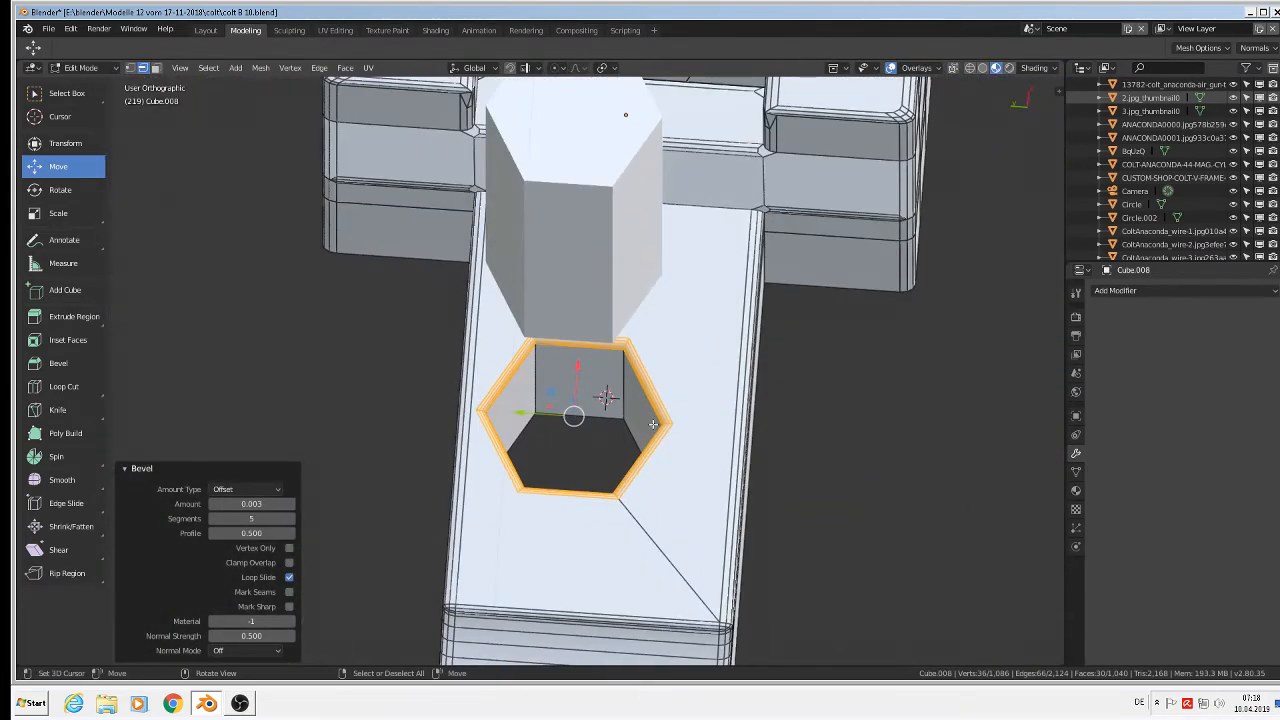
pyautogui.click(572, 227)
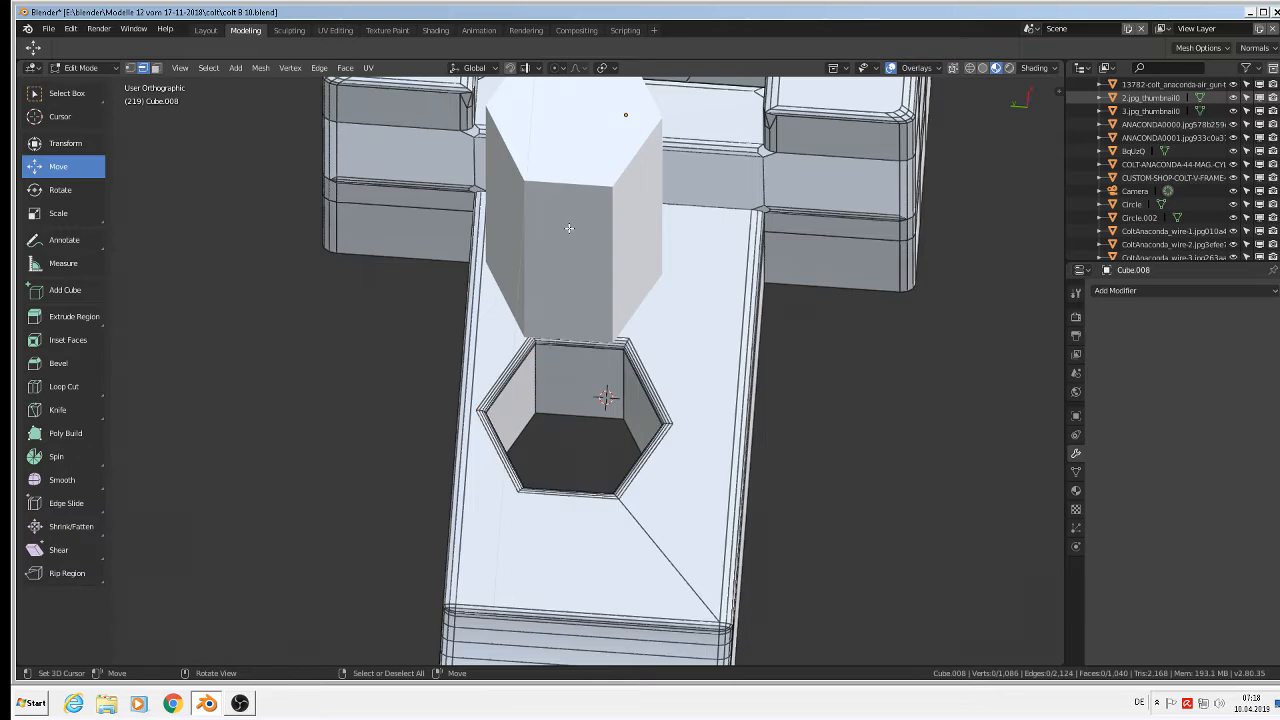
# - Leave the rear sight's mesh editing and move the hexagonal cylinder about 0.136 m along Y, away from the sight
pyautogui.press('Tab')
pyautogui.click(573, 231)
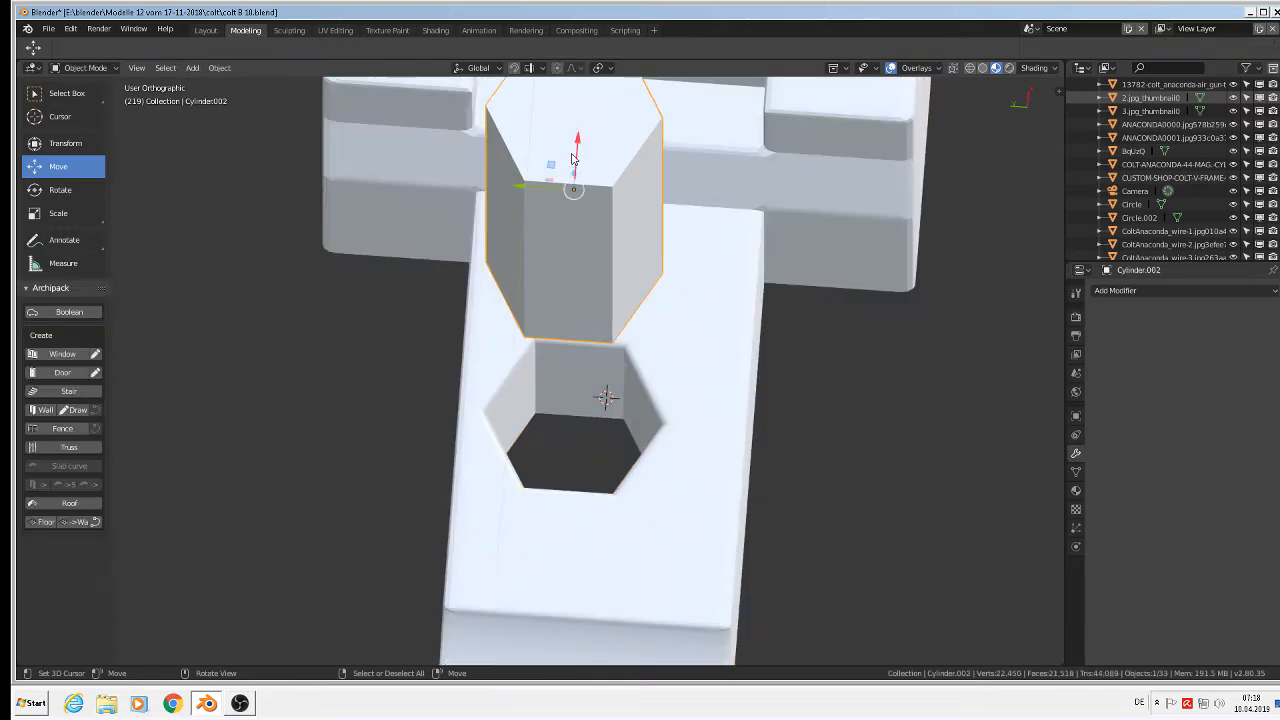
pyautogui.moveTo(577, 145); pyautogui.dragTo(72, 150)
pyautogui.press('KP_7')
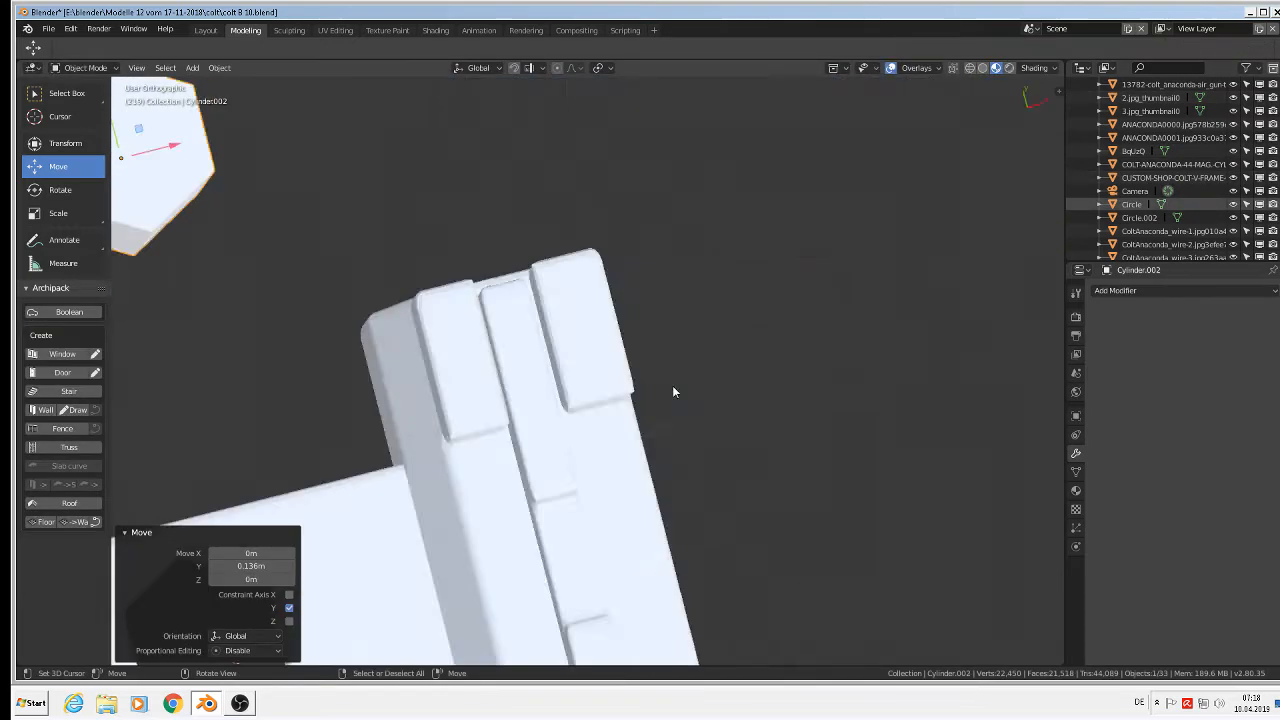
pyautogui.scroll(-4, 371, 541)
pyautogui.keyDown('shift'); pyautogui.moveTo(406, 490); pyautogui.dragTo(990, 358, button='middle'); pyautogui.keyUp('shift')
pyautogui.scroll(2, 990, 358)
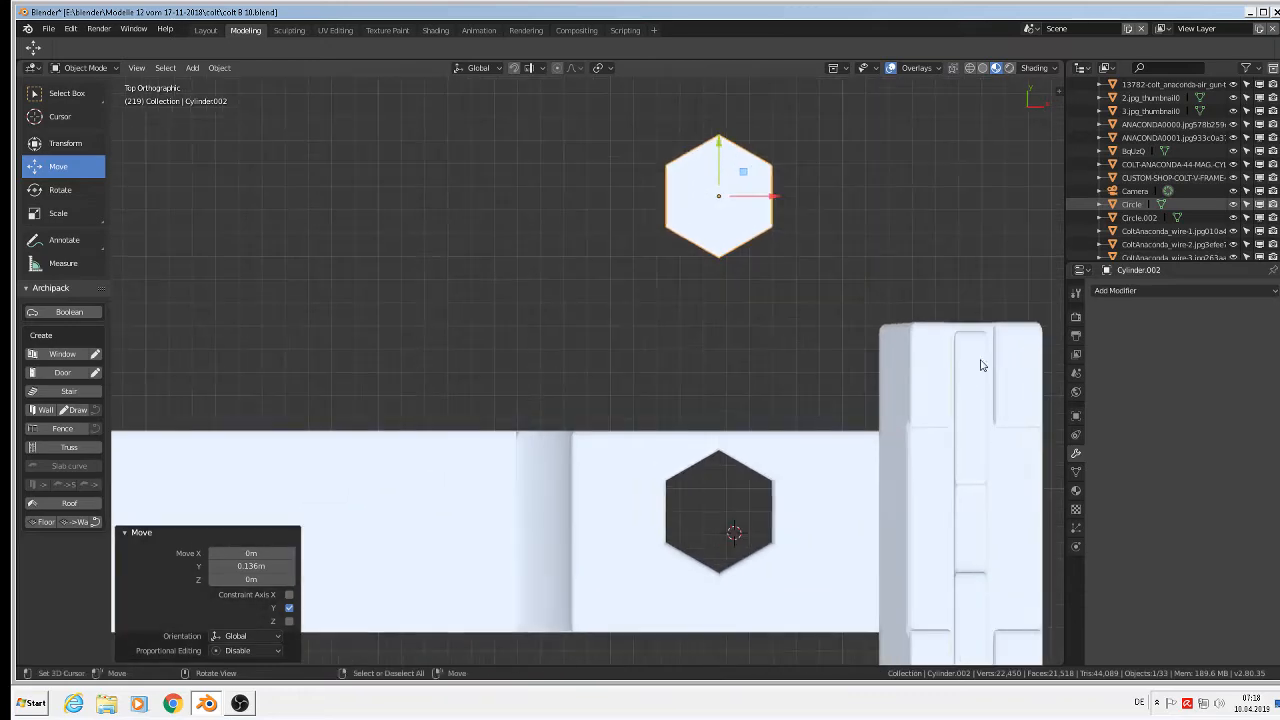
pyautogui.press('Tab')
pyautogui.press('Tab')
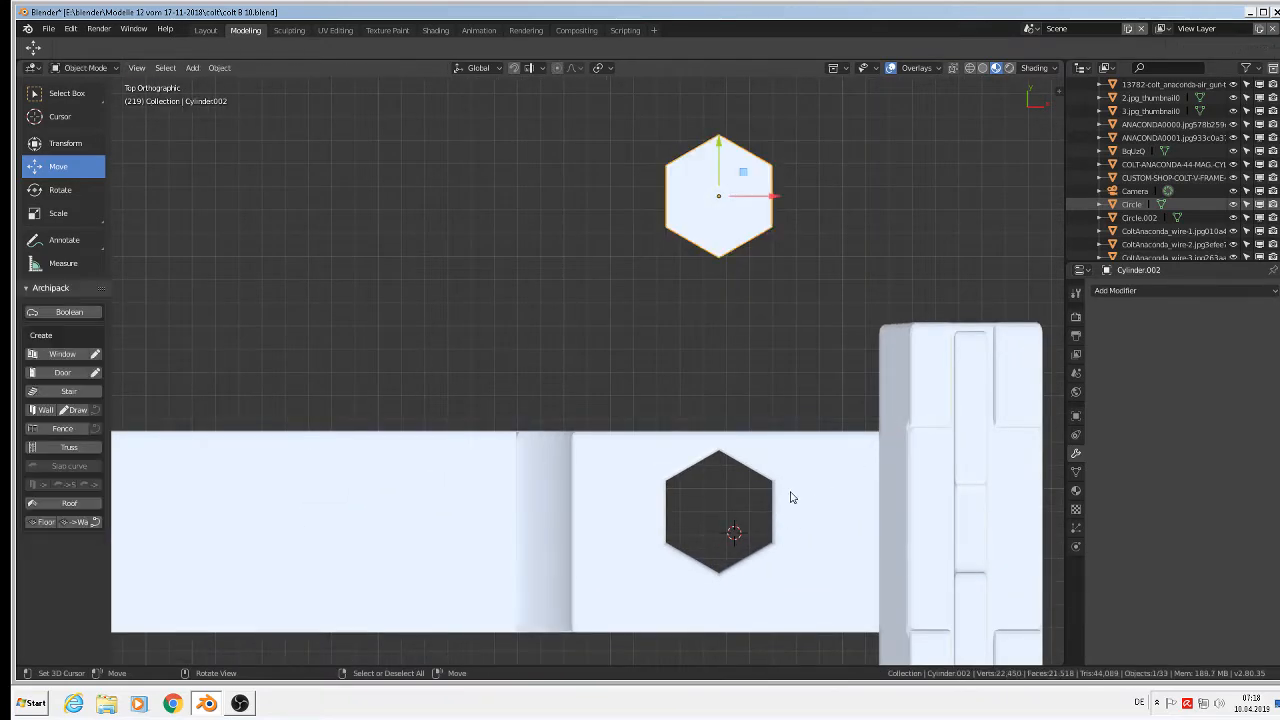
# - Open the rear sight's mesh for editing with X-ray on, in vertex select mode, and deselect everything
pyautogui.click(790, 492)
pyautogui.press('Tab')
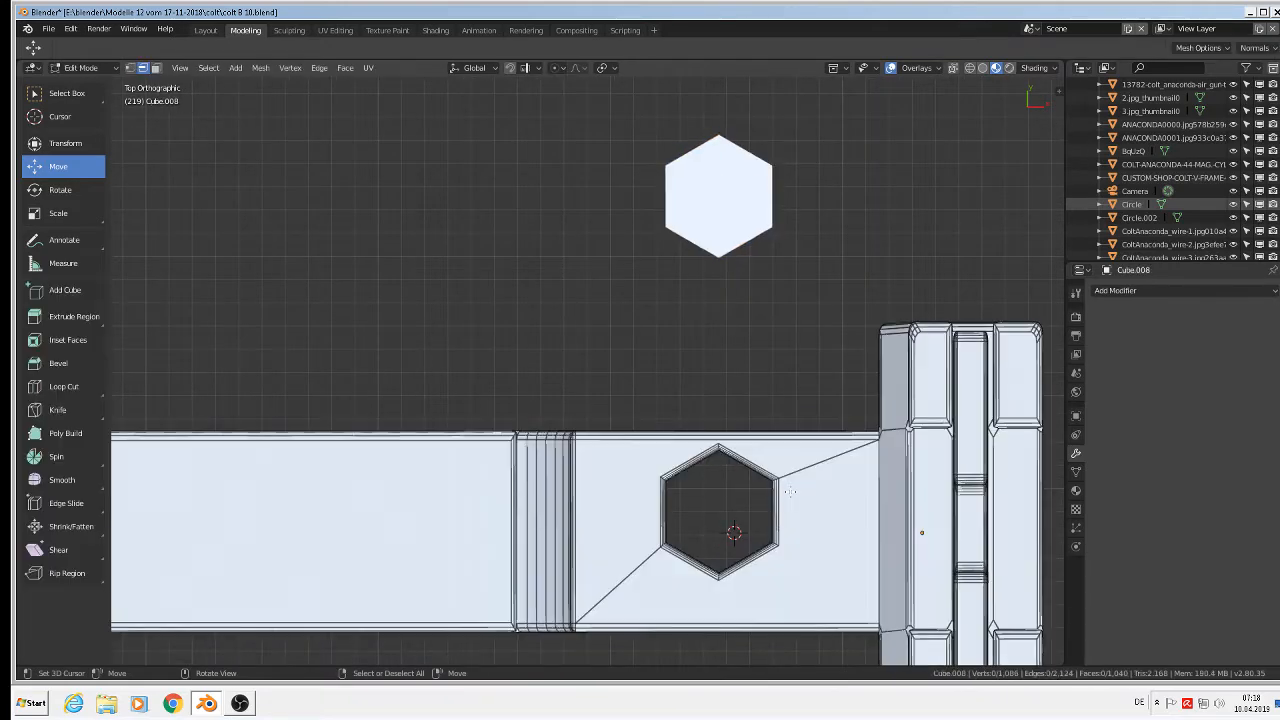
pyautogui.click(954, 68)
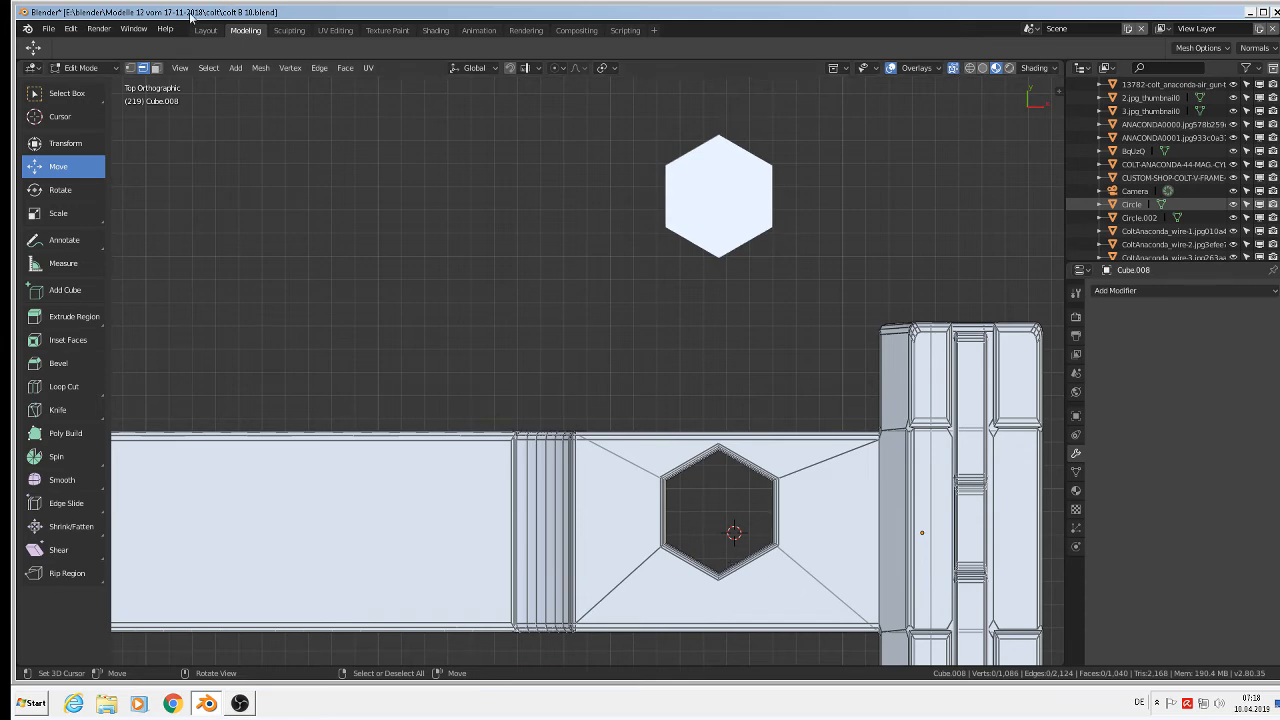
pyautogui.press('1')
pyautogui.press('a')
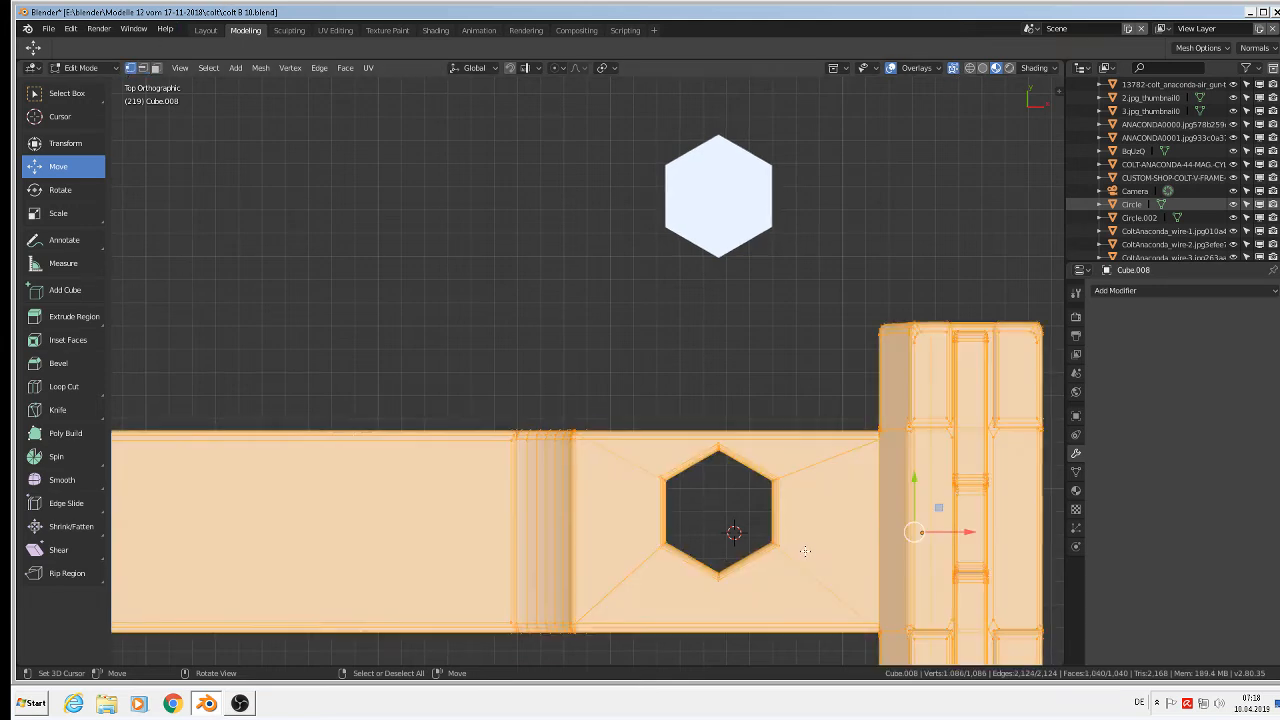
pyautogui.hotkey('alt', 'a')
# - Box-select the hexagonal hole's vertices and shift them about -0.0069 m along Y to centre the hole in the arm
pyautogui.press('b')
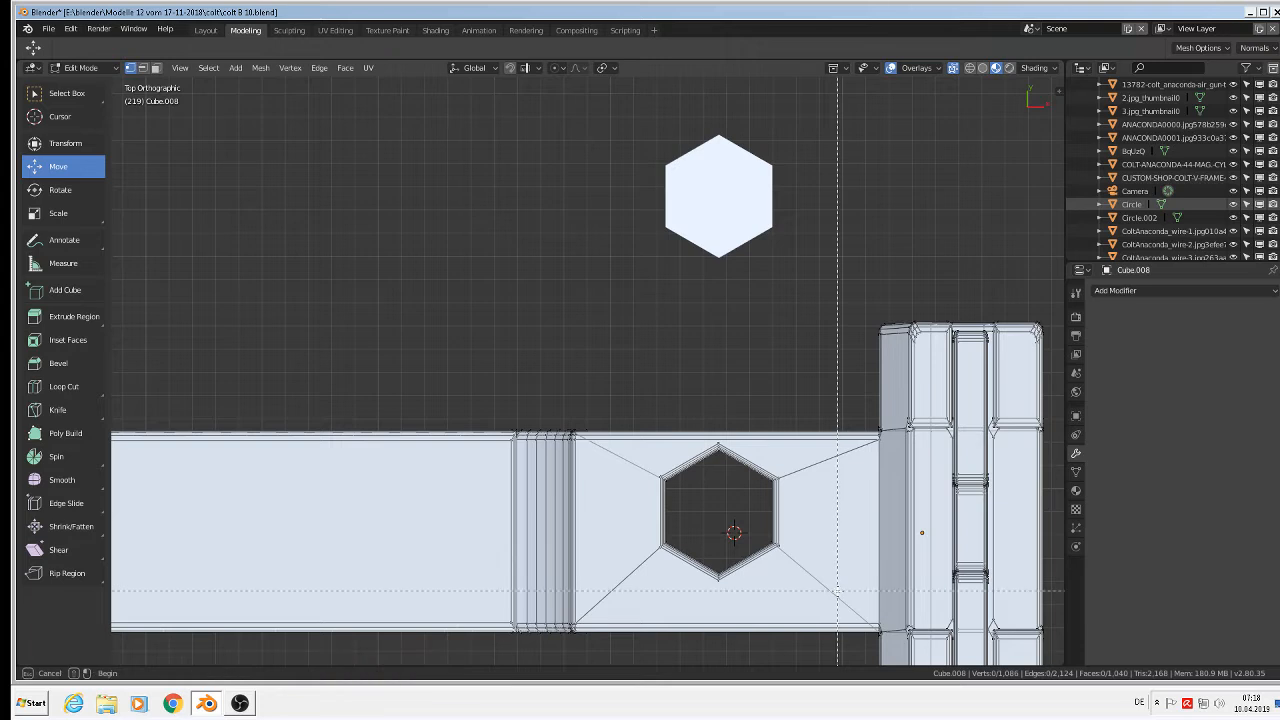
pyautogui.moveTo(829, 595); pyautogui.dragTo(601, 441)
pyautogui.press('g')
pyautogui.press('y')
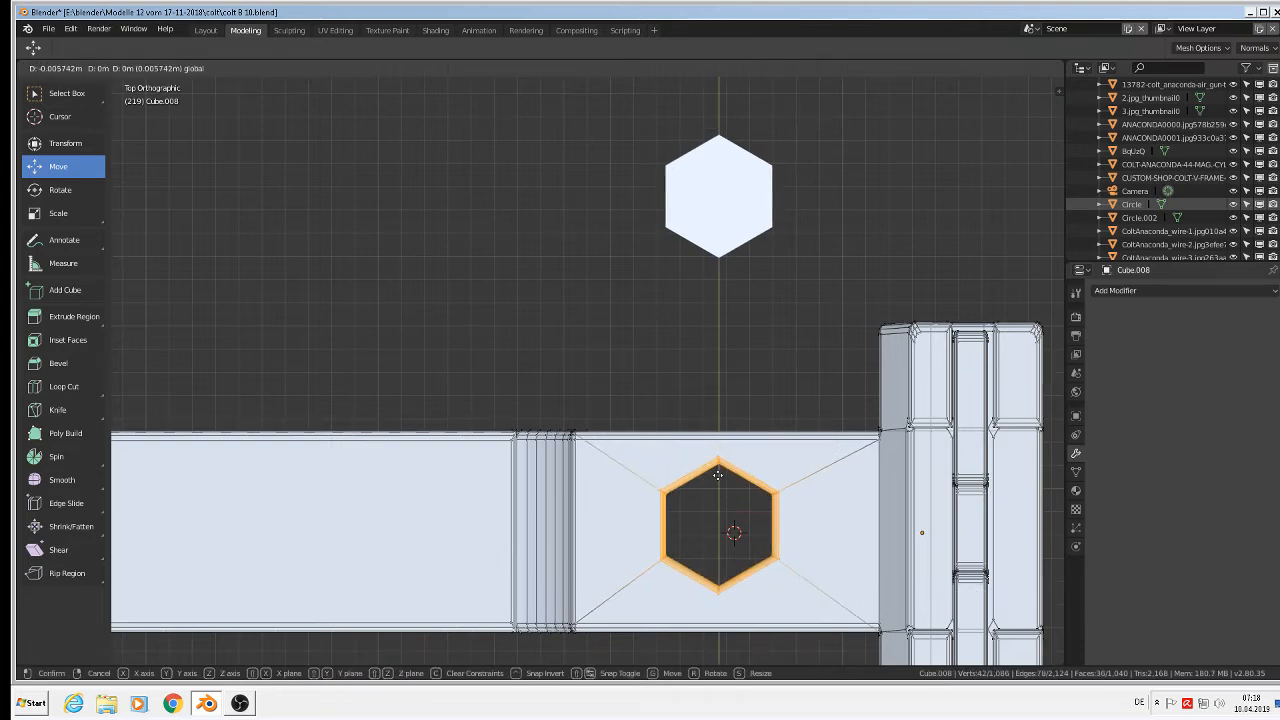
pyautogui.click(729, 528)
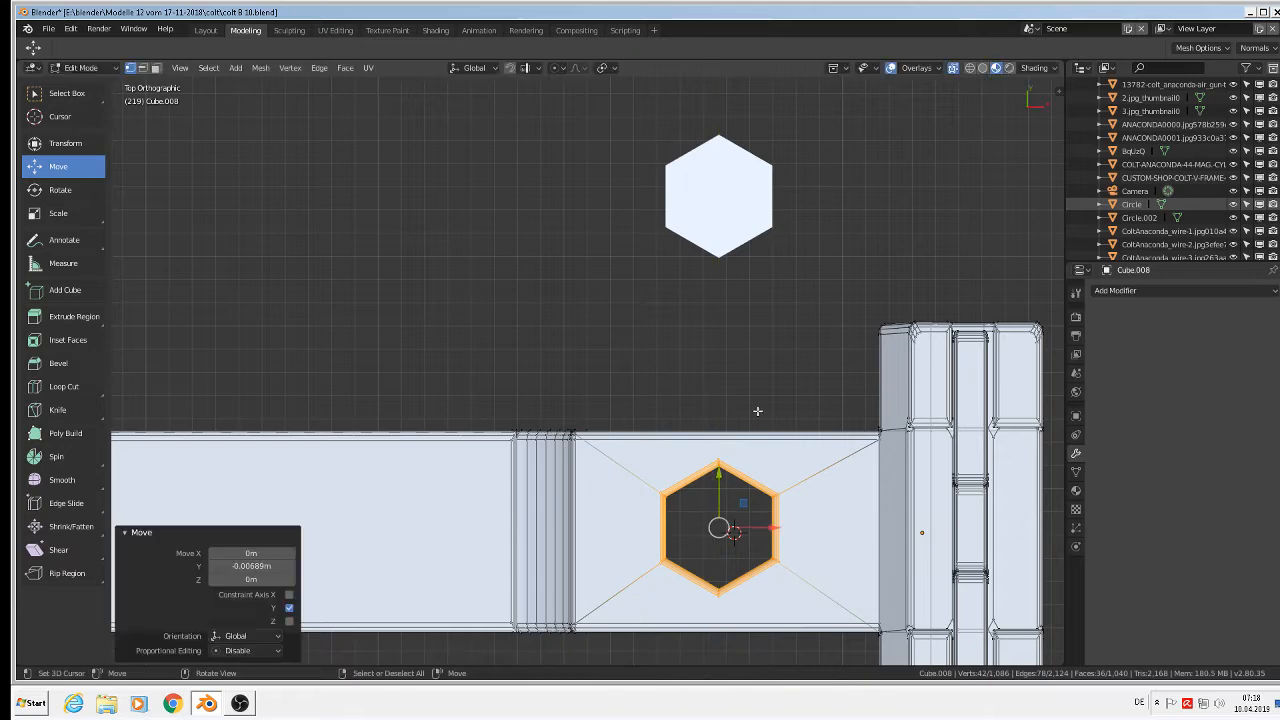
# - Return to object mode and save the Blender file
pyautogui.press('Tab')
pyautogui.moveTo(771, 479); pyautogui.dragTo(683, 509, button='middle')
pyautogui.scroll(-2, 832, 443)
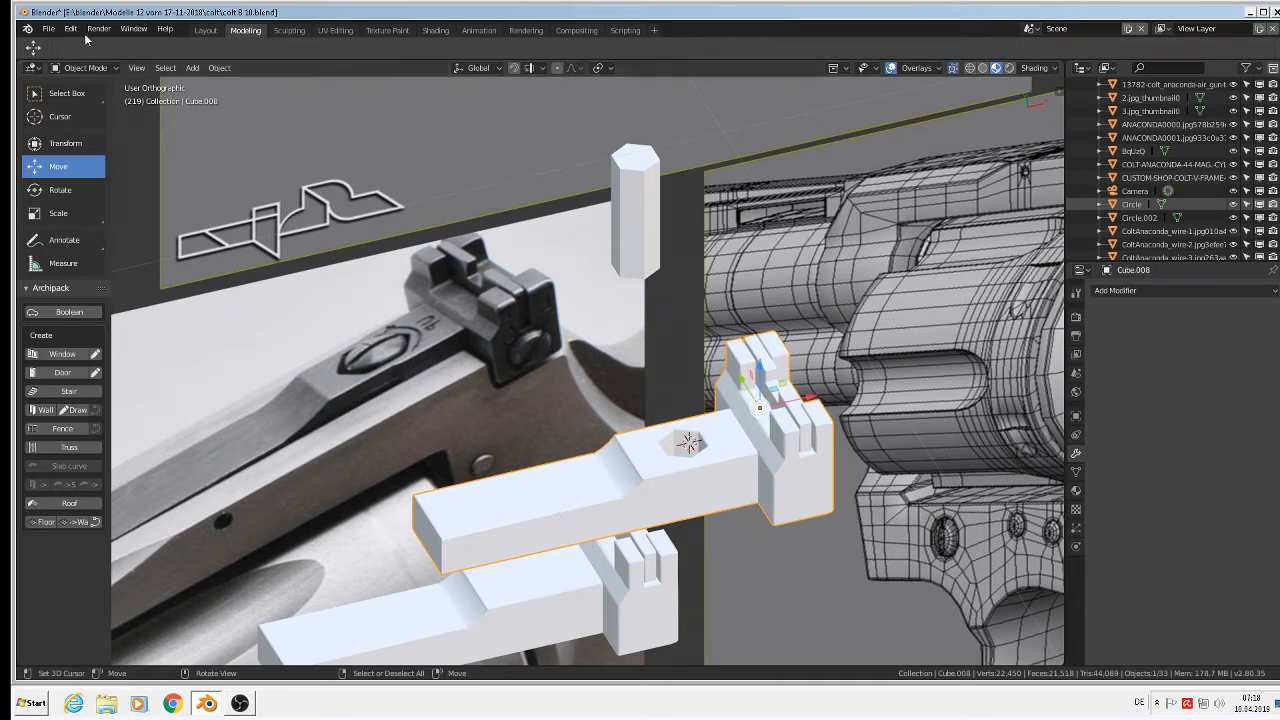
pyautogui.click(48, 28)
pyautogui.click(62, 133)
# - Duplicate the rear sight and raise the copy about 0.676 m along Z
pyautogui.scroll(-3, 1000, 505)
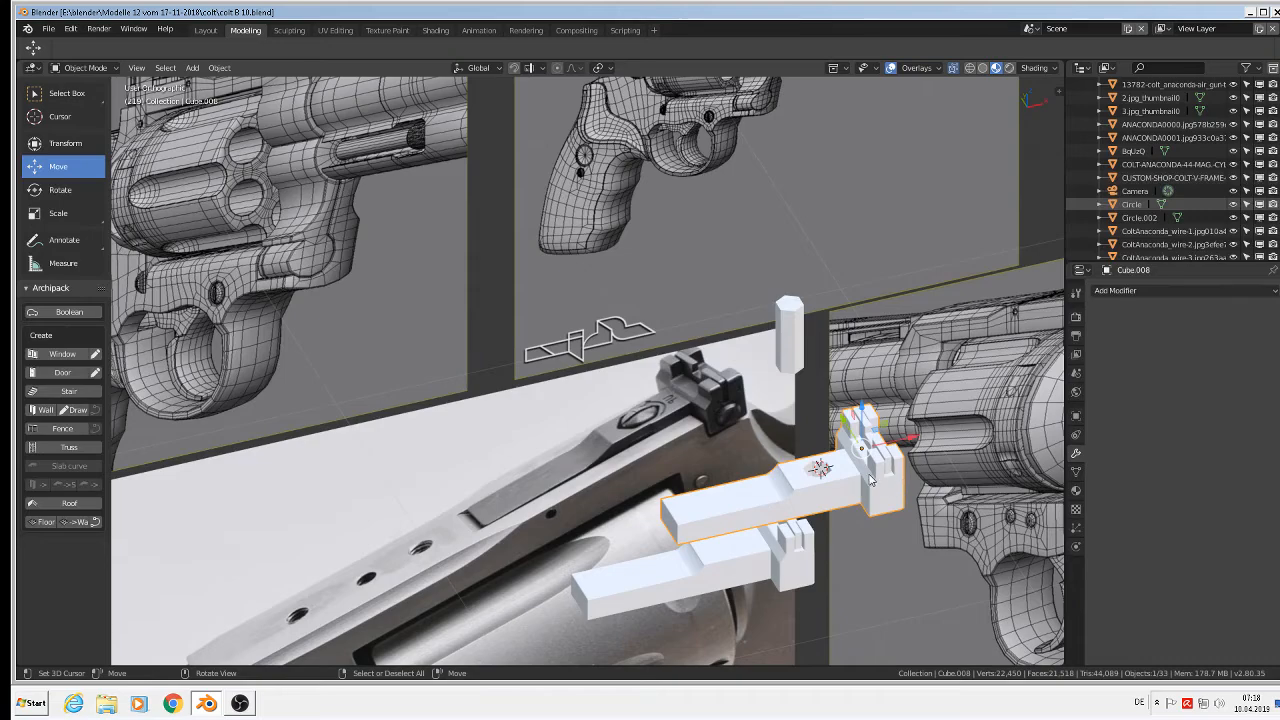
pyautogui.scroll(-3, 870, 480)
pyautogui.moveTo(913, 514); pyautogui.dragTo(845, 483, button='middle')
pyautogui.scroll(3, 887, 502)
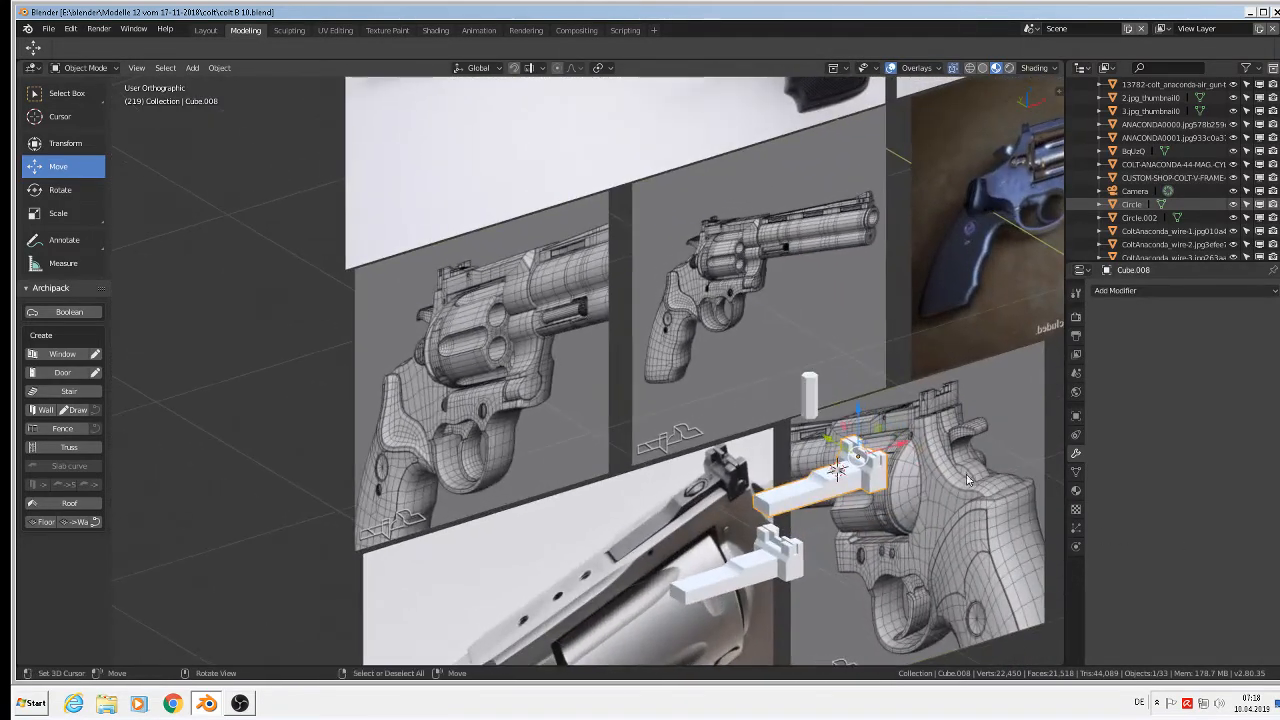
pyautogui.hotkey('shift', 'd')
pyautogui.rightClick(845, 483)
pyautogui.press('g')
pyautogui.press('z')
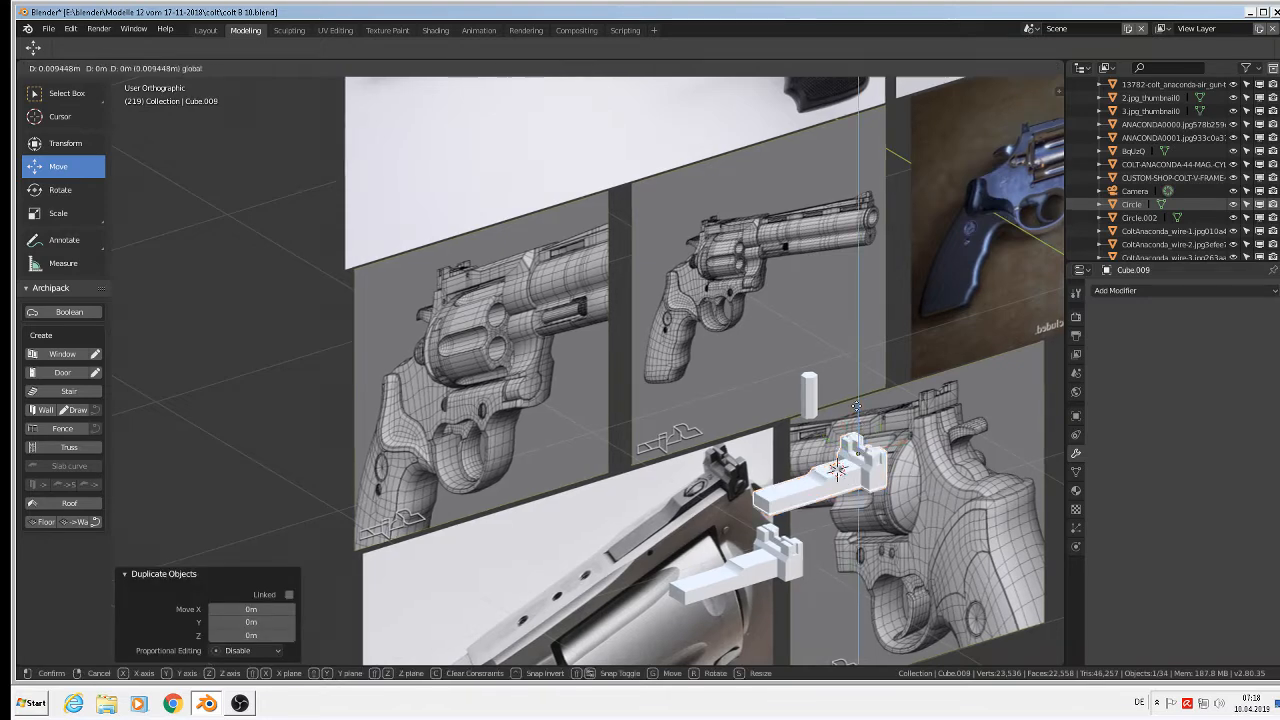
pyautogui.click(843, 305)
pyautogui.scroll(2, 835, 307)
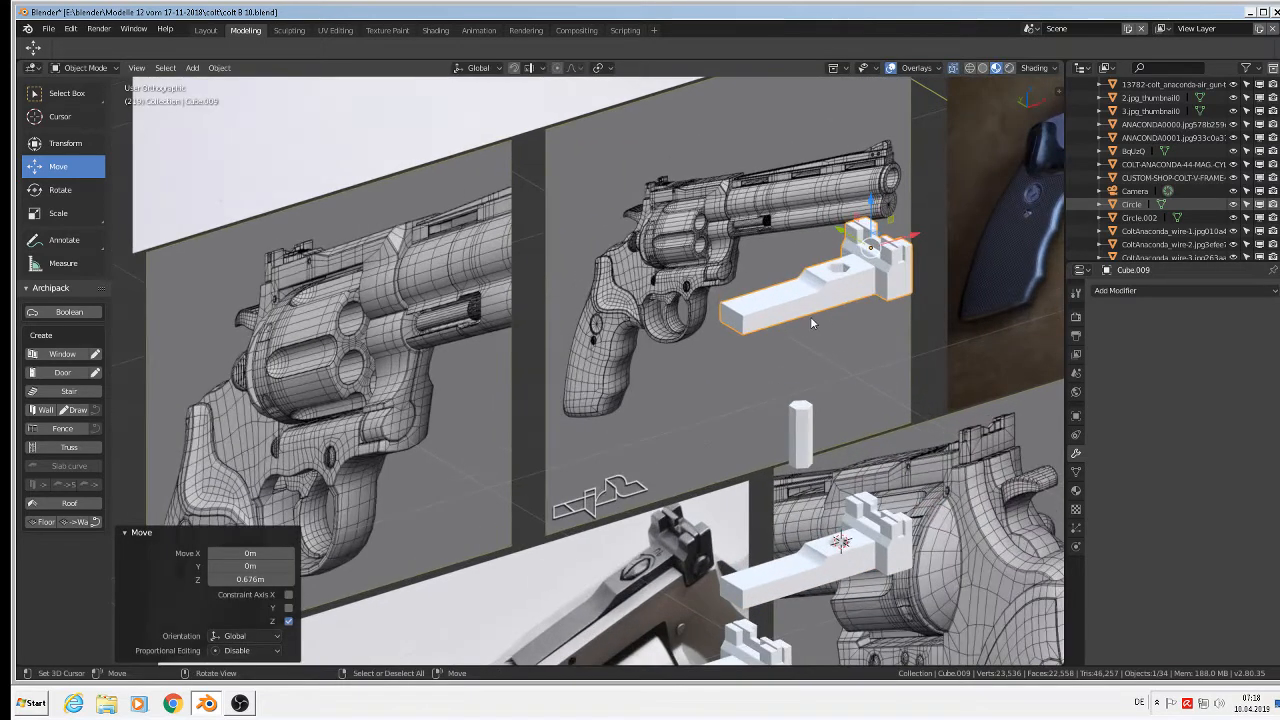
# - Add a cylinder with 24 vertices at the 3D cursor on the raised block of the copied rear sight
pyautogui.press('KP_1')
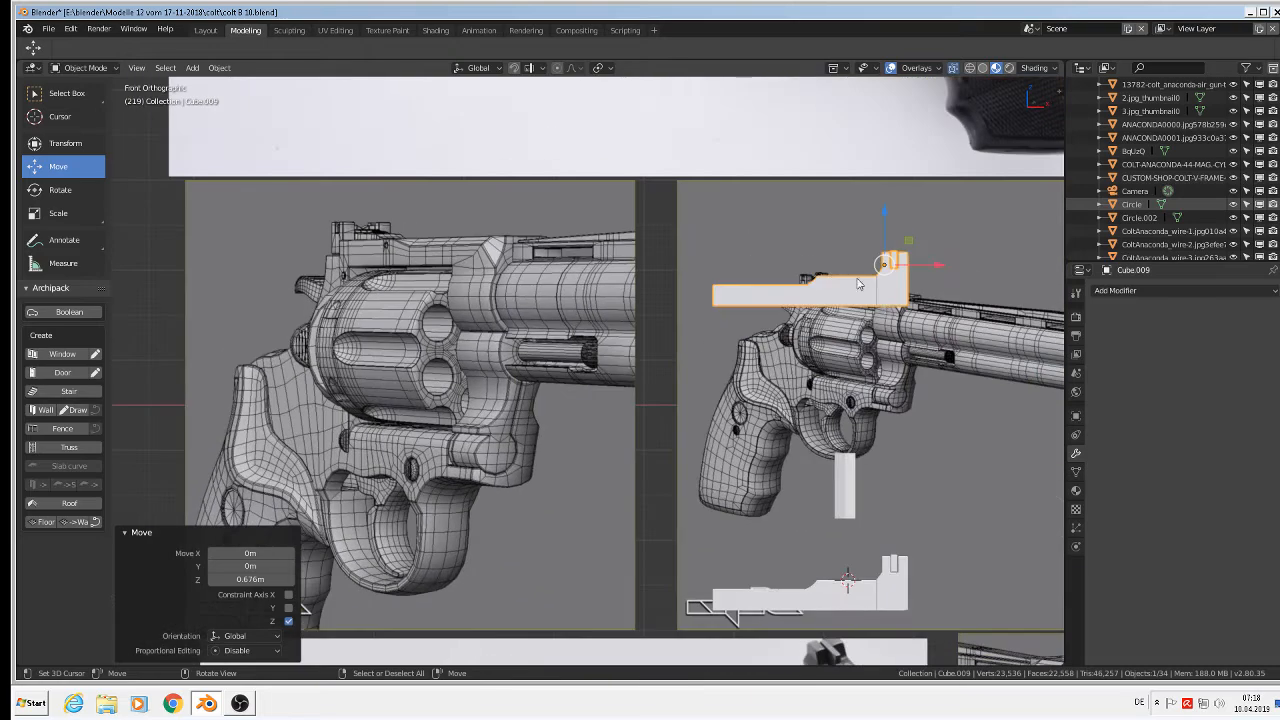
pyautogui.scroll(6, 885, 307)
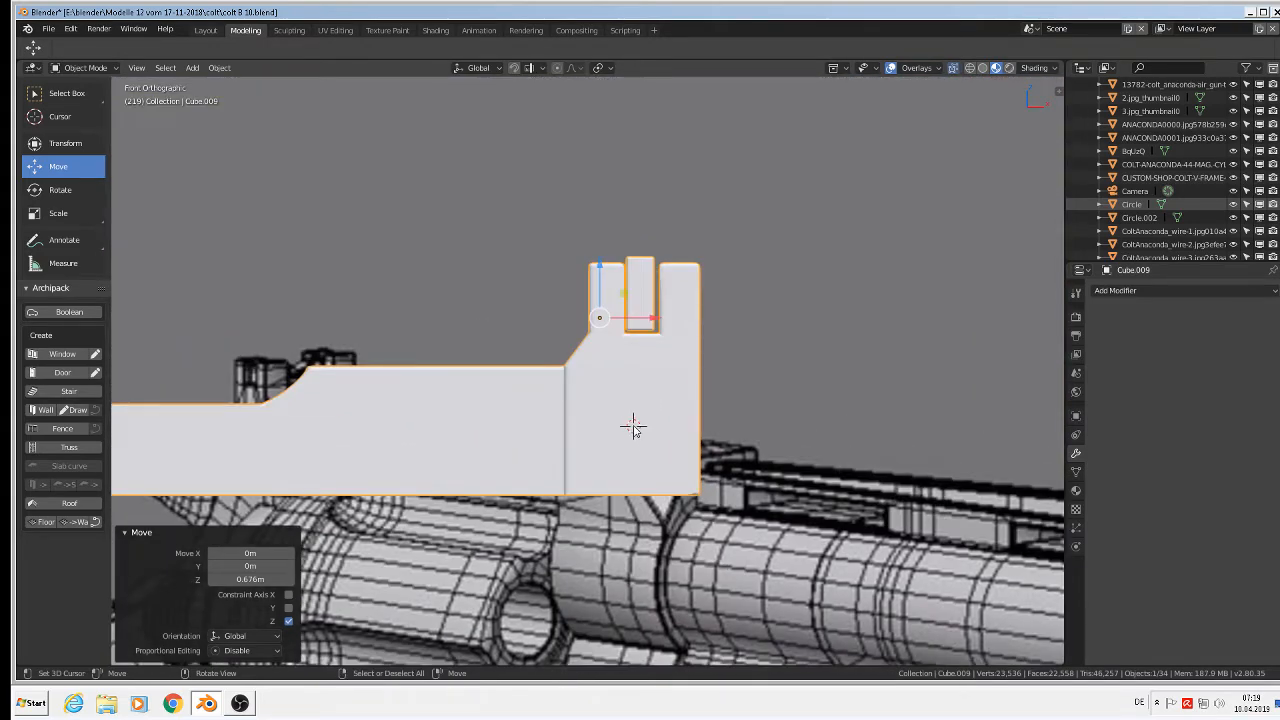
pyautogui.click(192, 67)
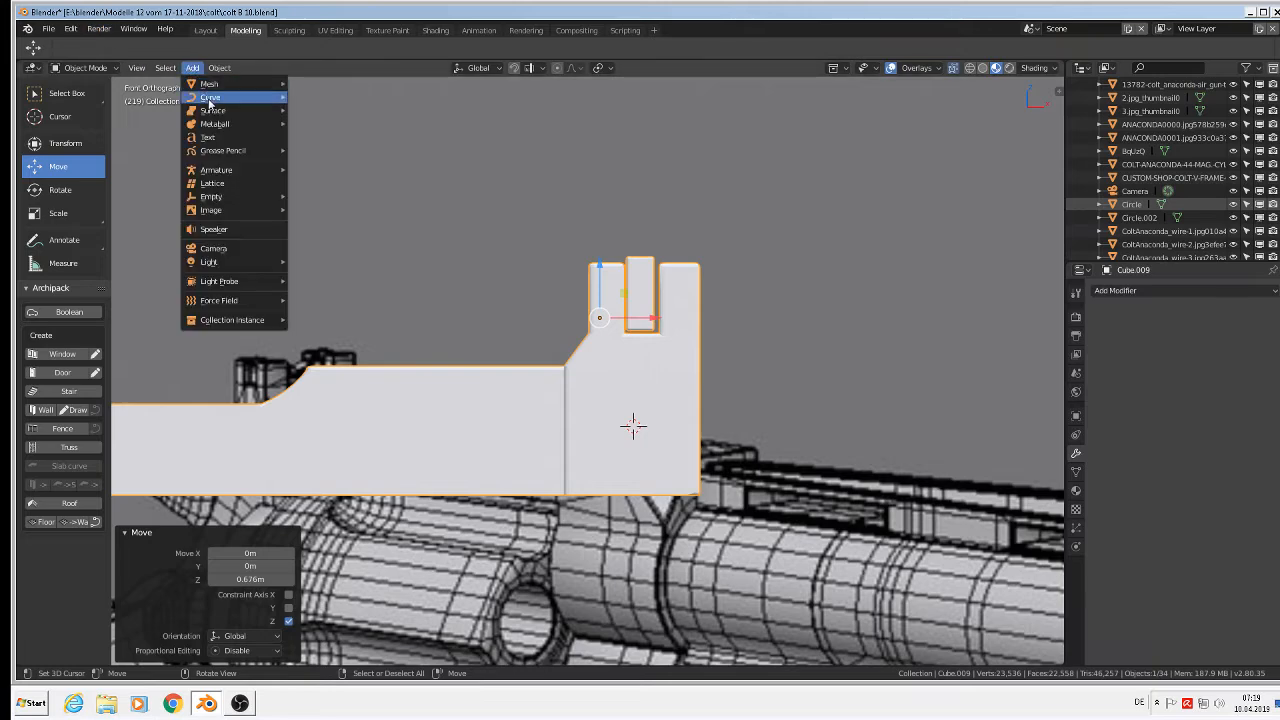
pyautogui.moveTo(210, 86)
pyautogui.click(330, 149)
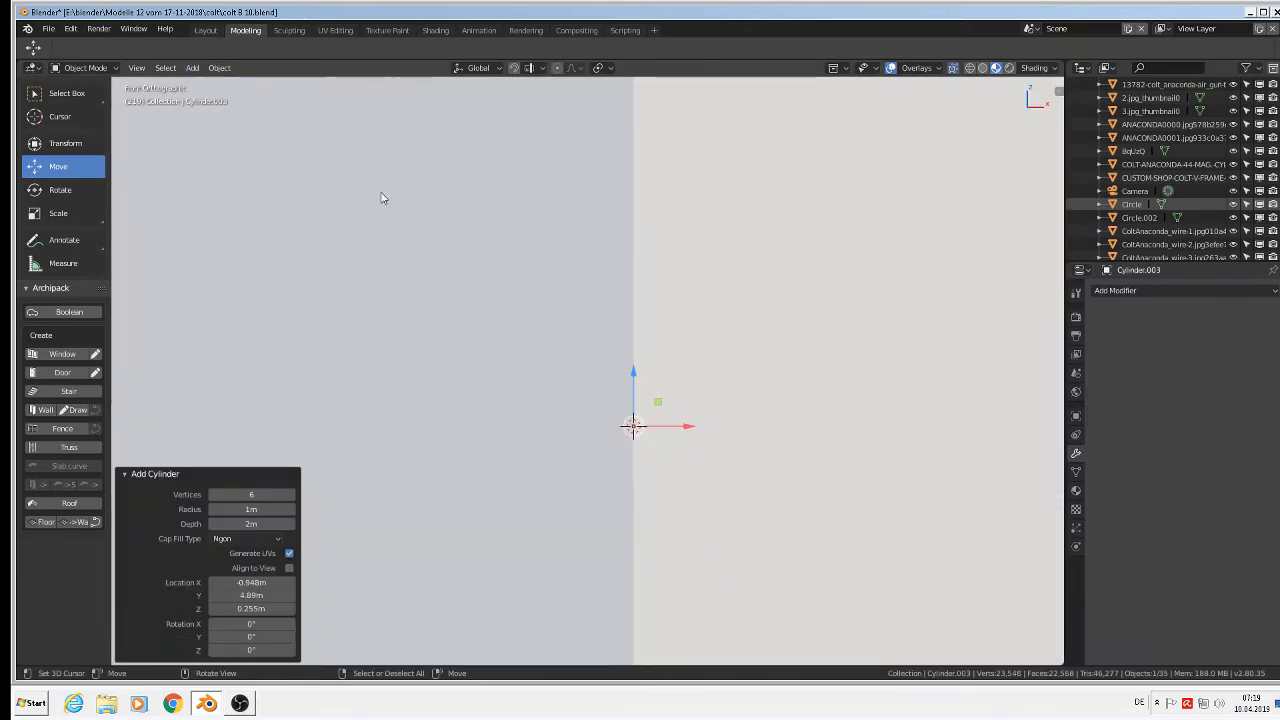
pyautogui.click(237, 495)
pyautogui.press('Return')
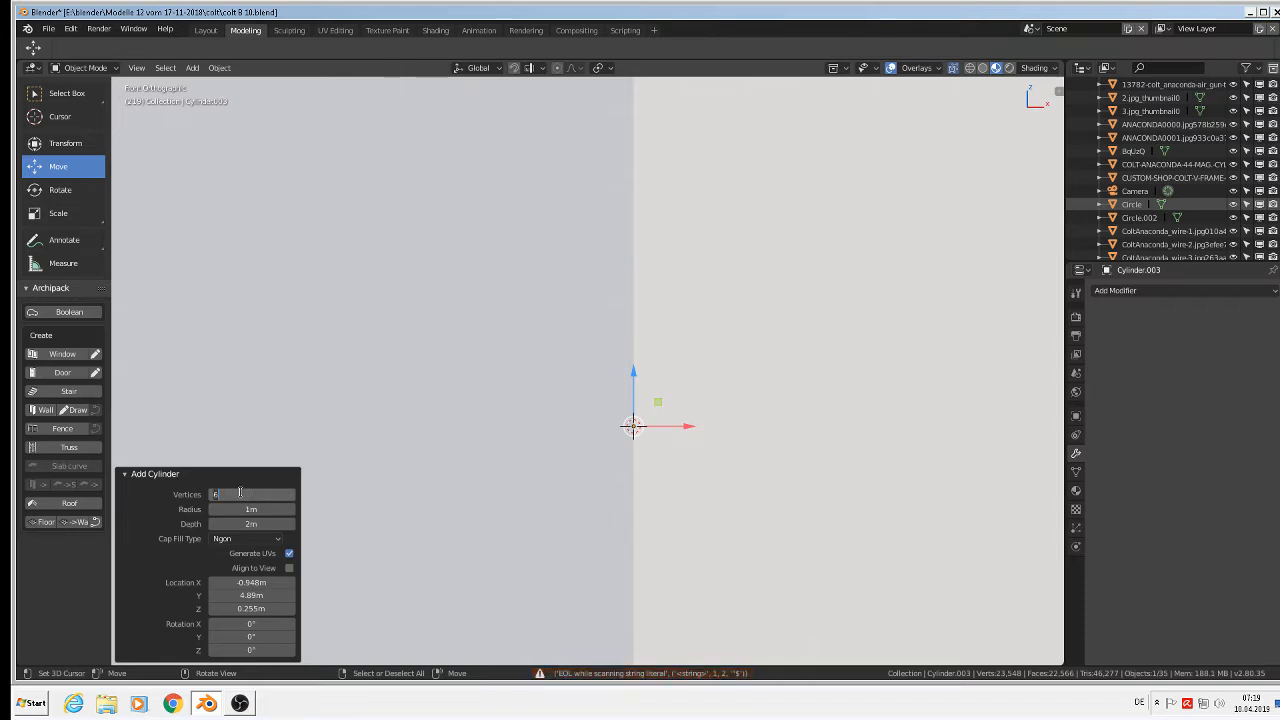
pyautogui.click(242, 493)
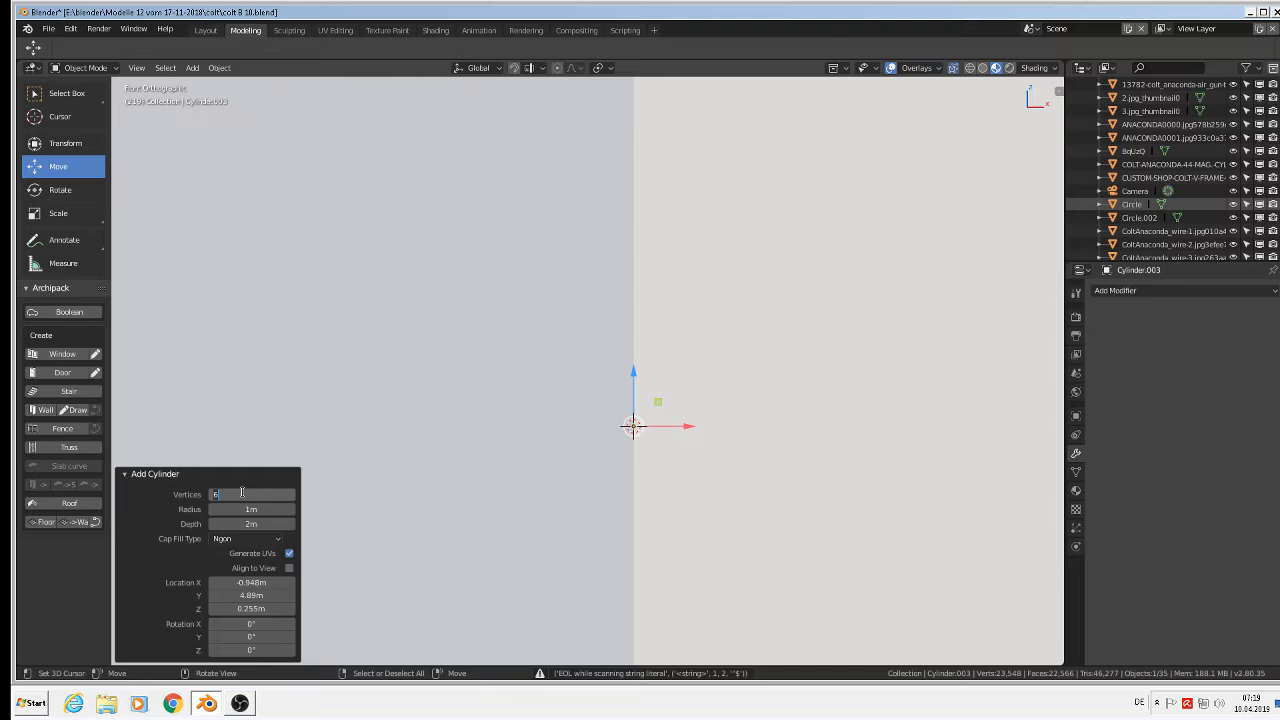
pyautogui.write('24')
pyautogui.press('Return')
# - Scale the new cylinder down to fit within the side of the copied sight's block and rotate it 90° about X
pyautogui.press('s')
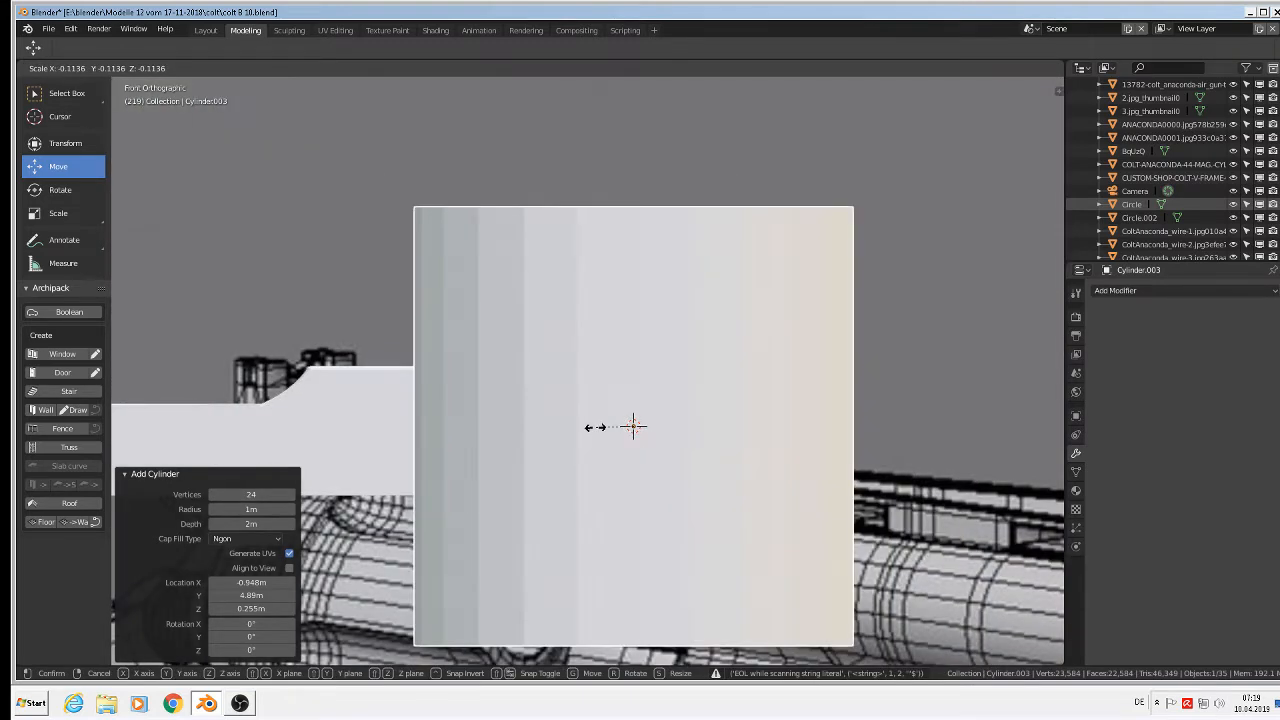
pyautogui.click(905, 578)
pyautogui.press('s')
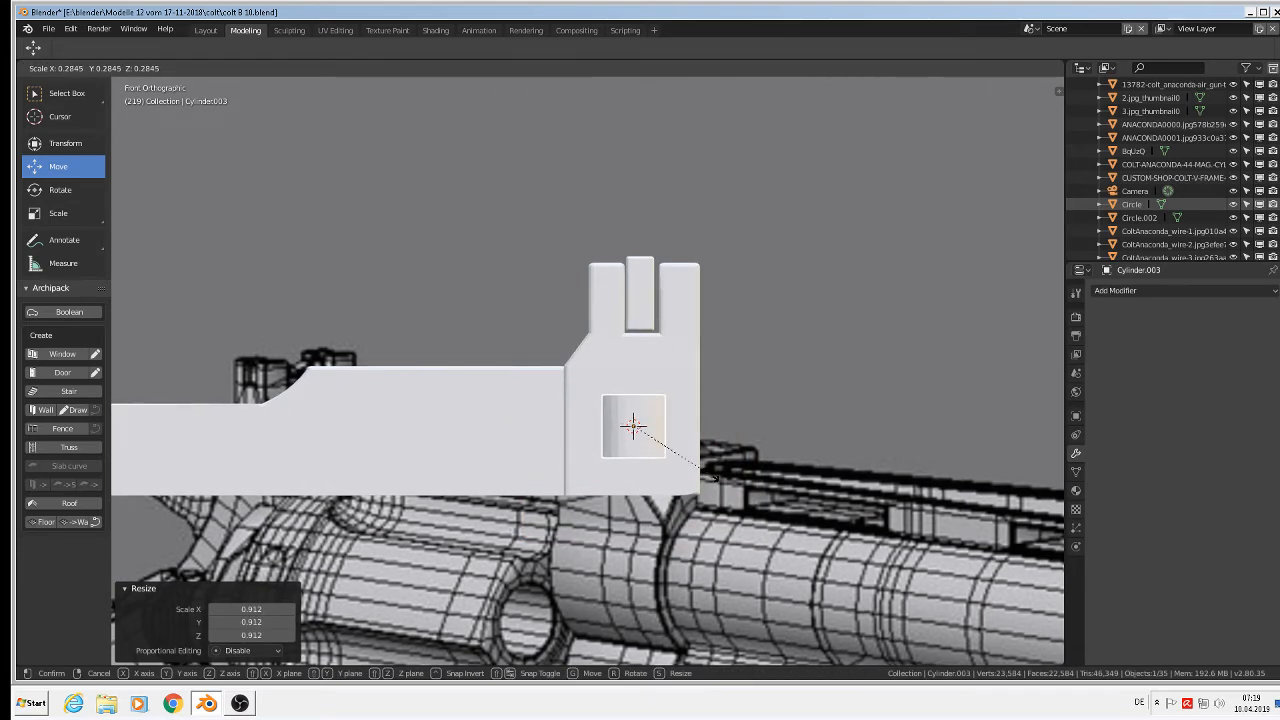
pyautogui.click(712, 481)
pyautogui.write('rx')
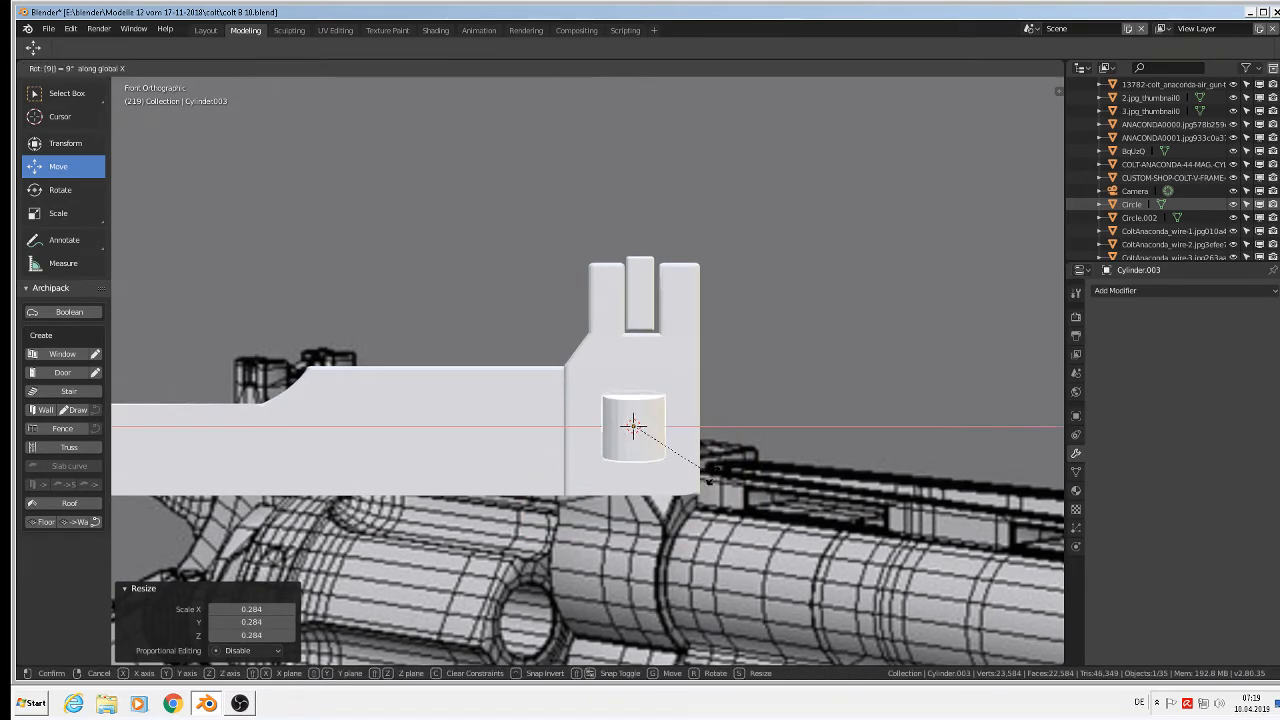
pyautogui.write('90')
pyautogui.press('Return')
pyautogui.scroll(-8, 713, 475)
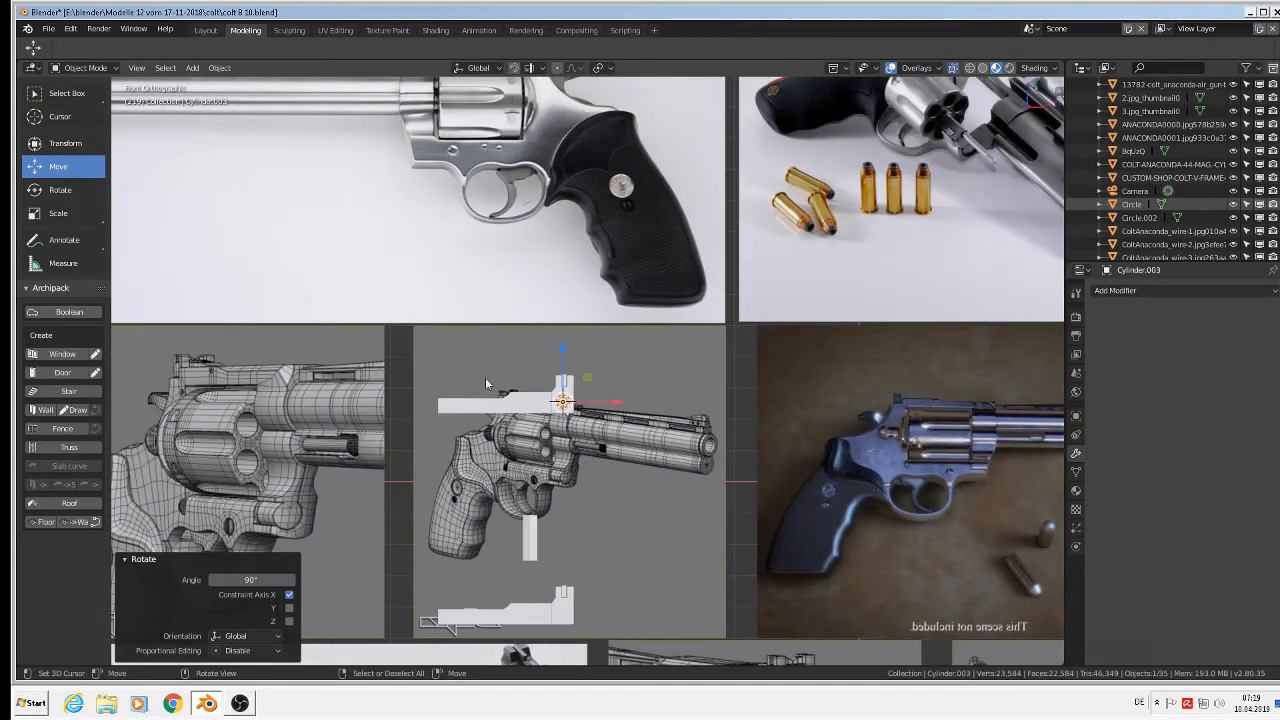
# - Apply the rotation and scale of the new 24-sided cylinder
pyautogui.keyDown('shift'); pyautogui.moveTo(374, 334); pyautogui.dragTo(423, 500, button='middle'); pyautogui.keyUp('shift')
pyautogui.scroll(-3, 430, 505)
pyautogui.keyDown('shift'); pyautogui.moveTo(571, 593); pyautogui.dragTo(631, 308, button='middle'); pyautogui.keyUp('shift')
pyautogui.scroll(3, 631, 302)
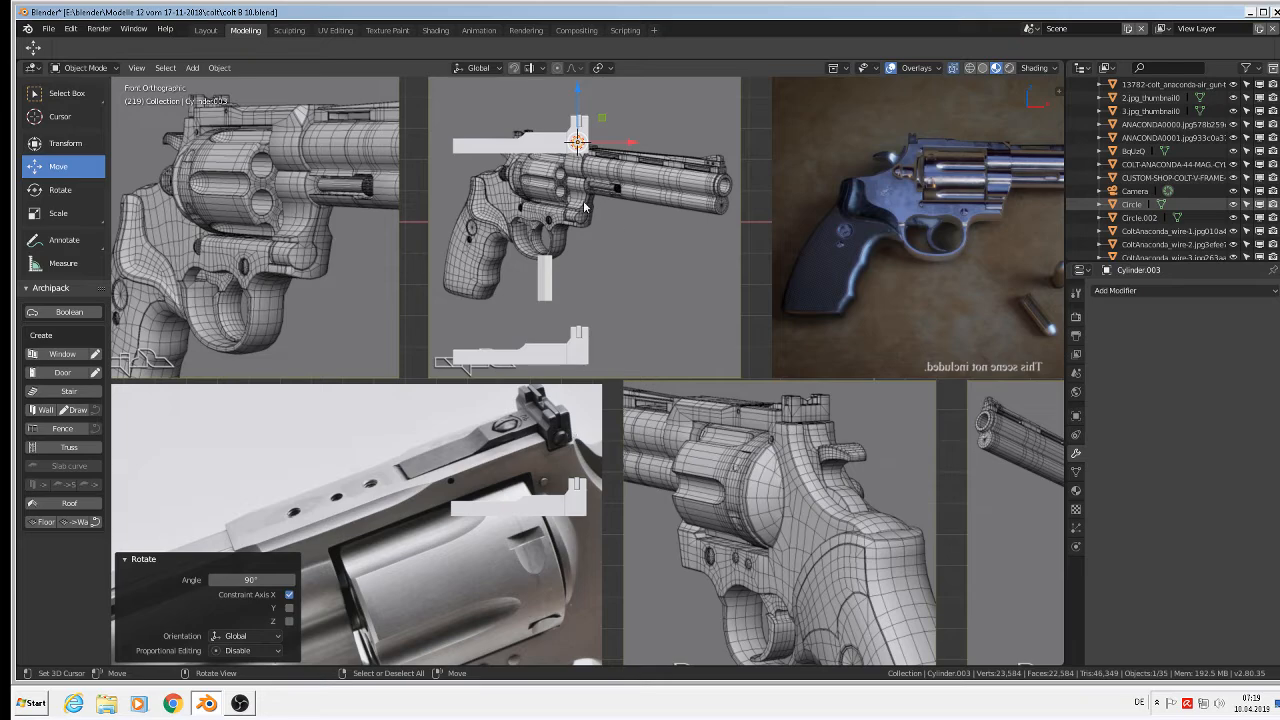
pyautogui.moveTo(585, 207); pyautogui.dragTo(639, 372, button='middle')
pyautogui.scroll(8, 532, 303)
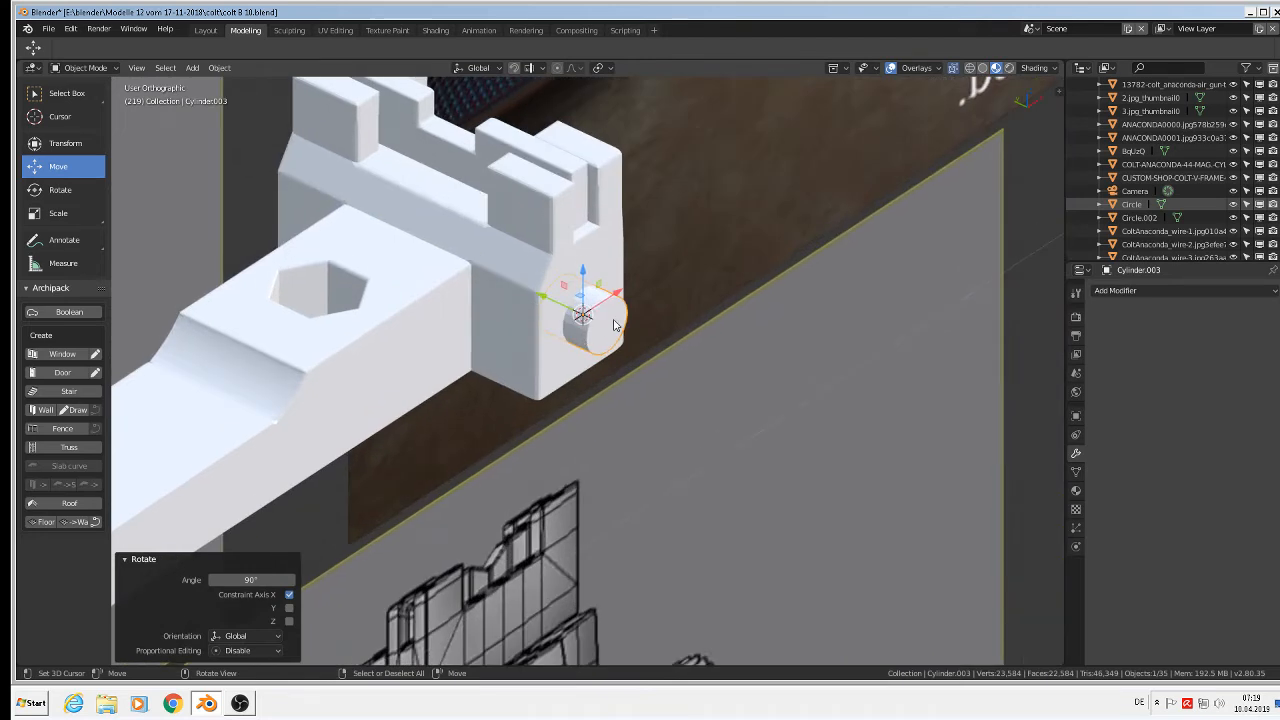
pyautogui.click(219, 67)
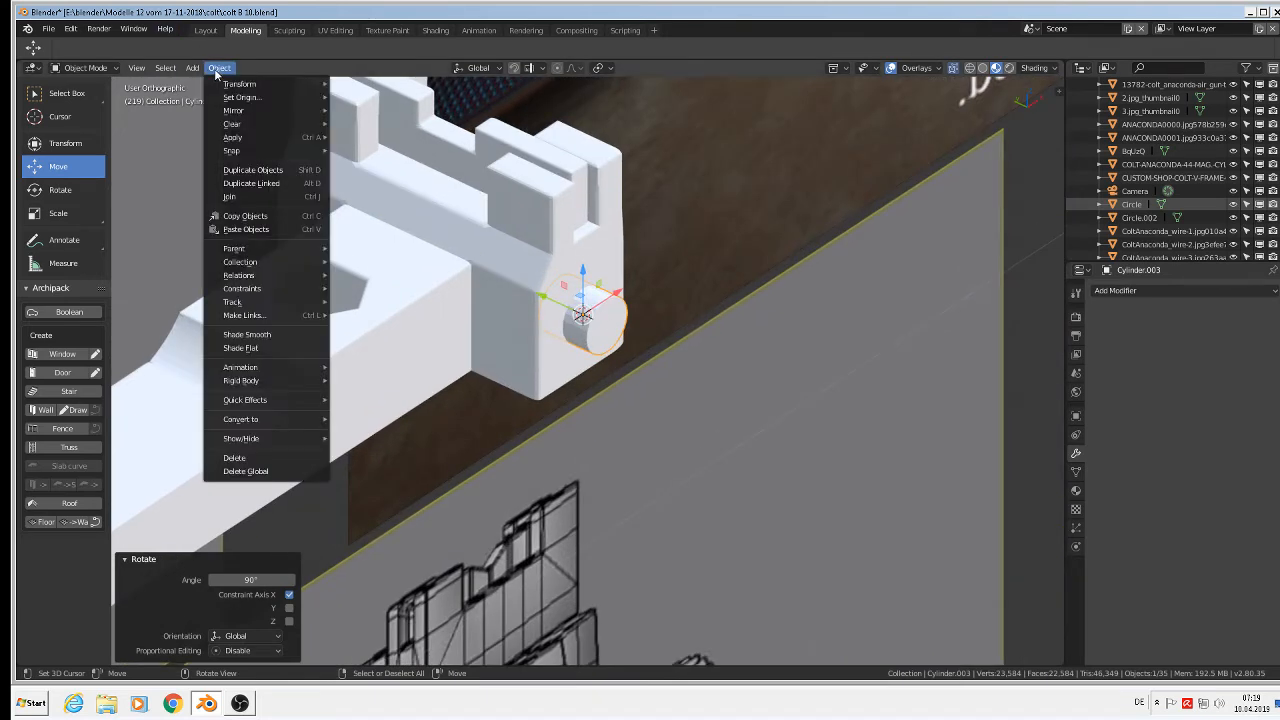
pyautogui.moveTo(240, 137)
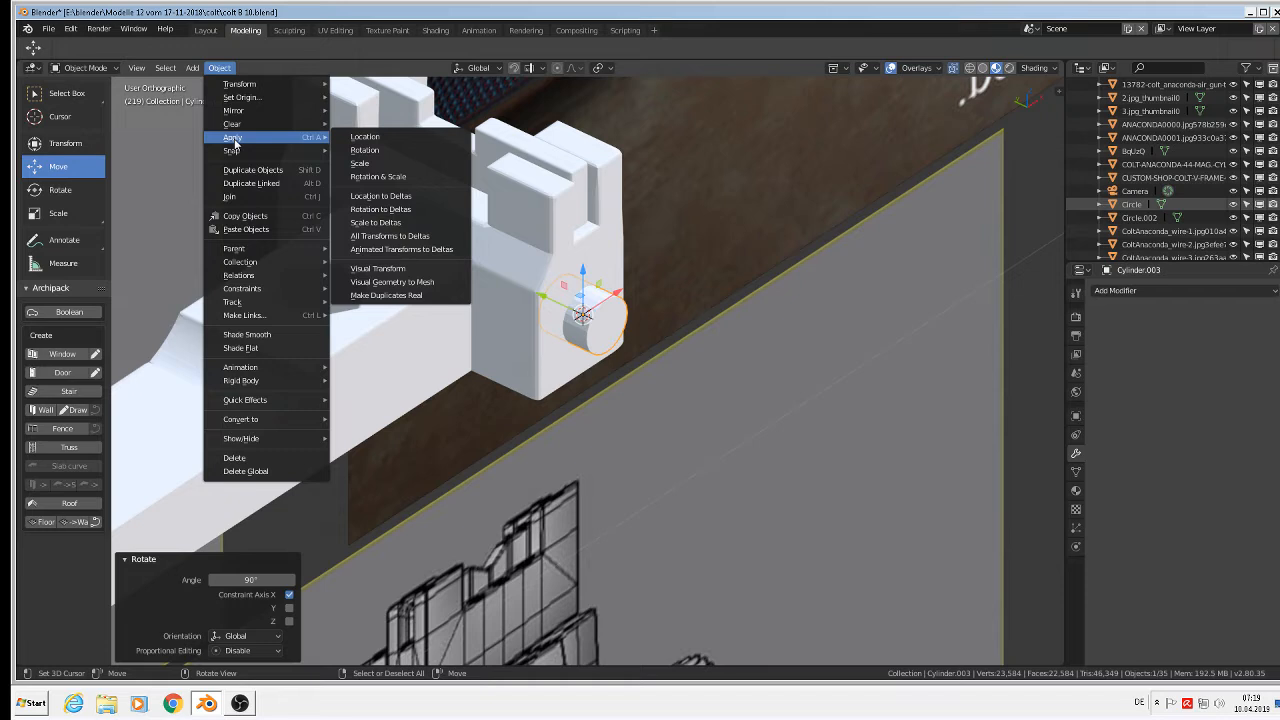
pyautogui.click(360, 190)
# - Apply the rotation and scale of the copied rear sight
pyautogui.click(519, 240)
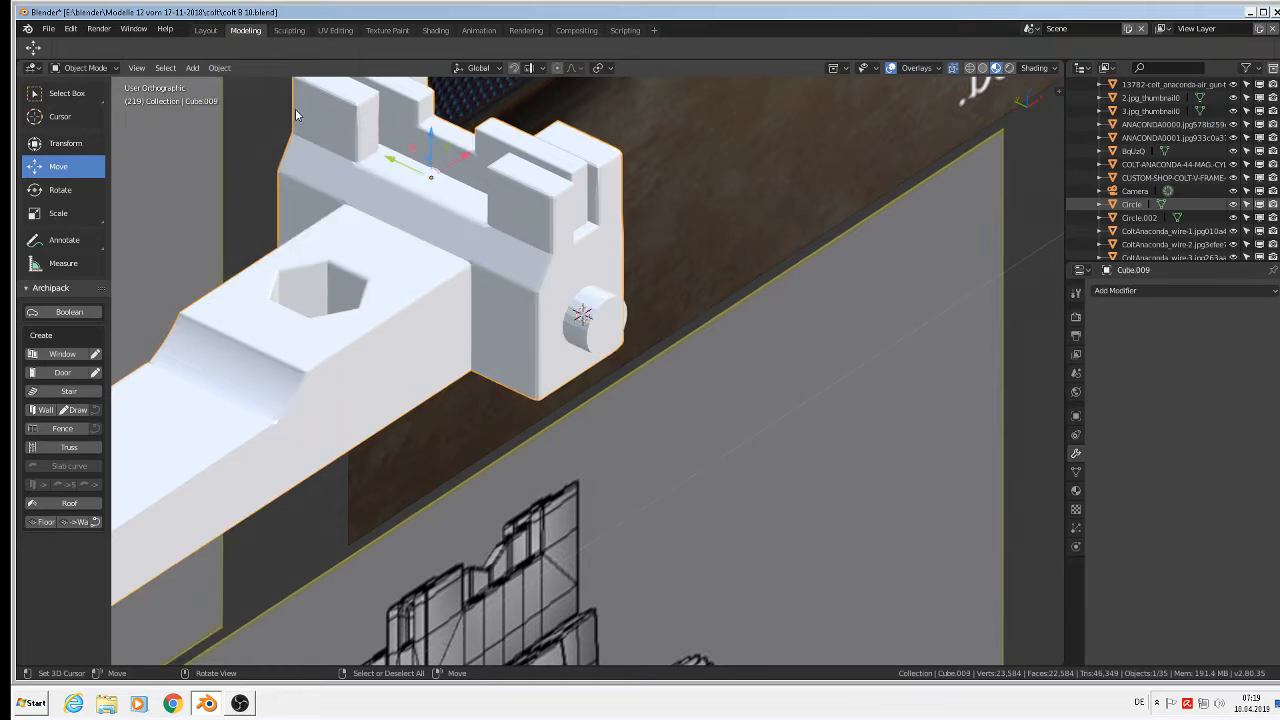
pyautogui.click(217, 67)
pyautogui.moveTo(262, 139)
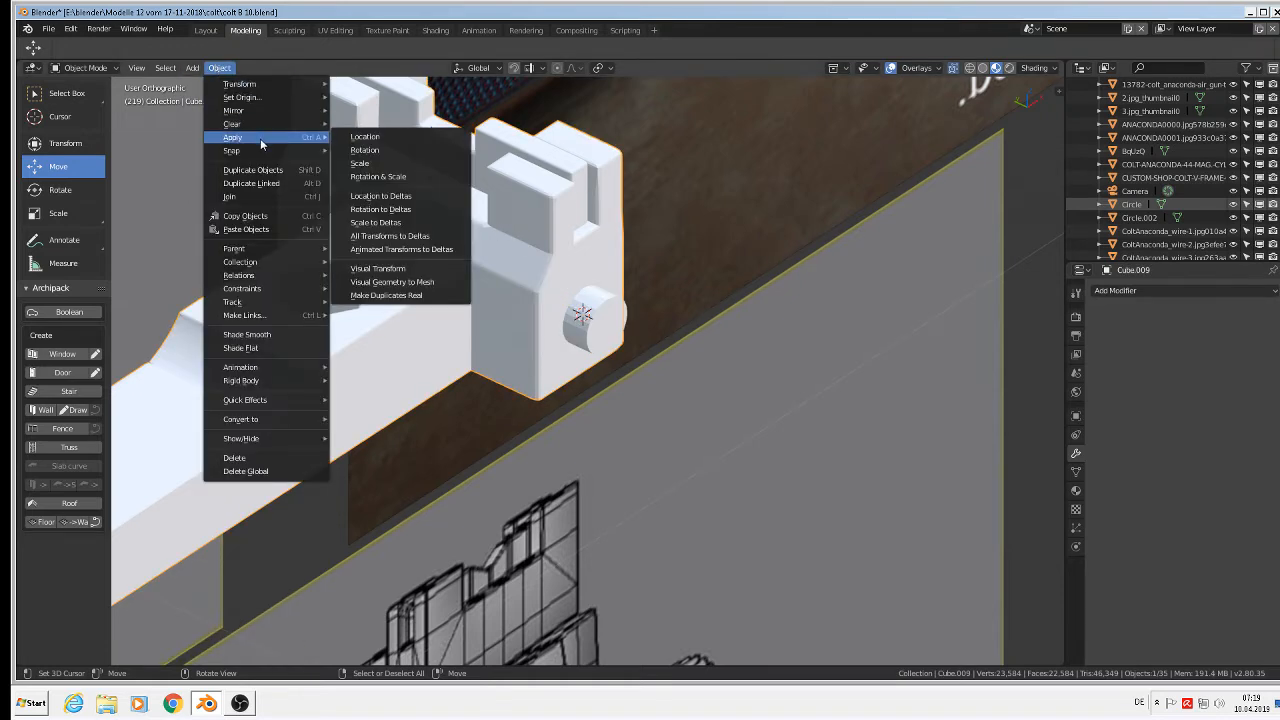
pyautogui.click(381, 180)
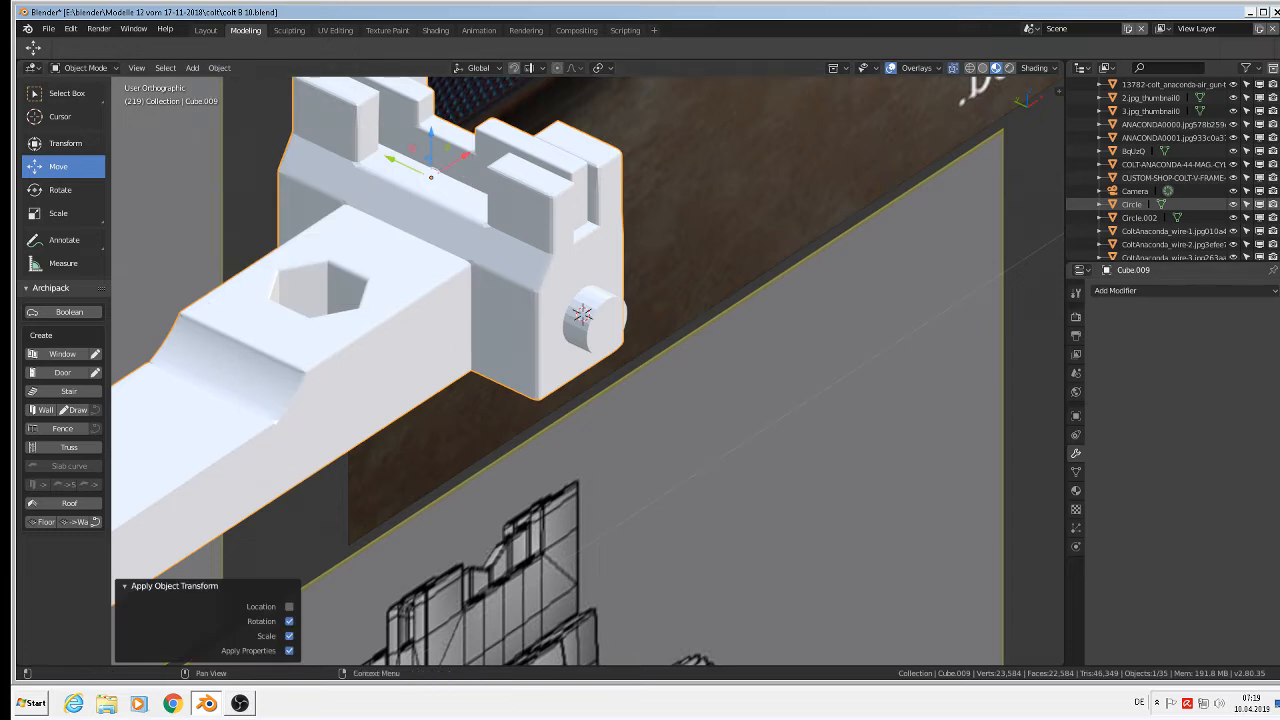
# - Add a Boolean modifier to the copied rear sight with the new cylinder as its object
pyautogui.click(1130, 290)
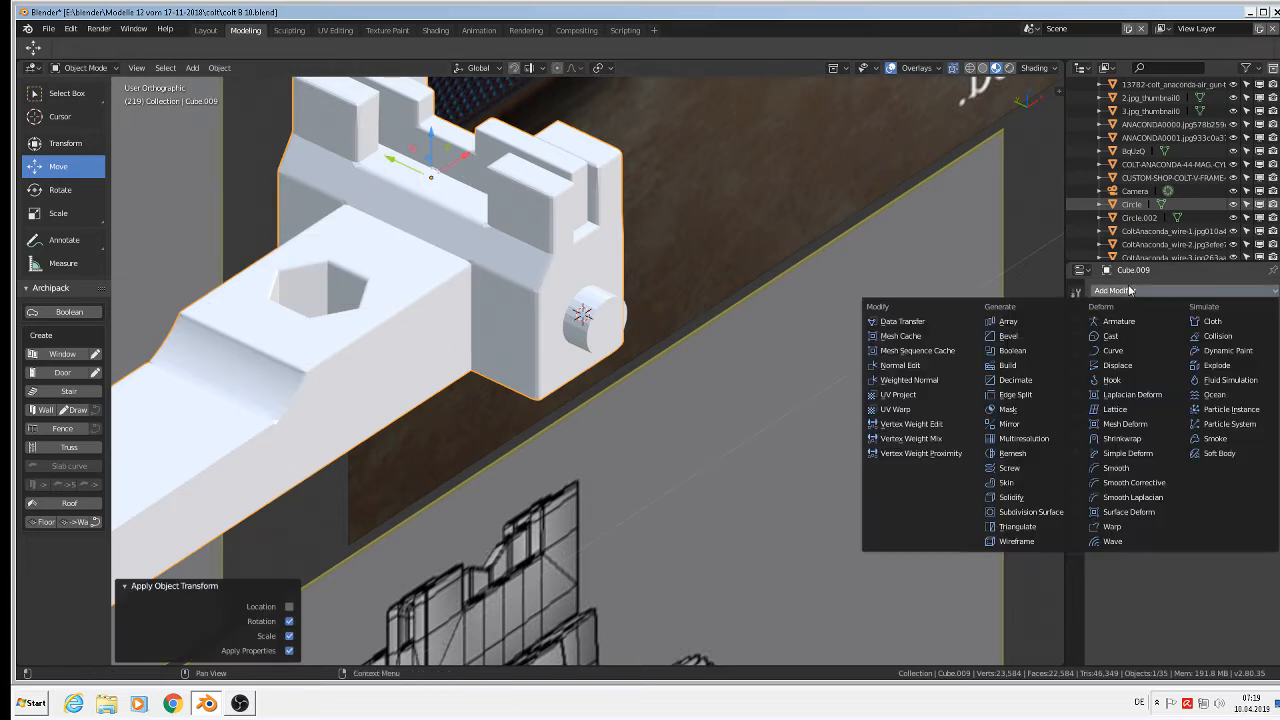
pyautogui.click(1022, 352)
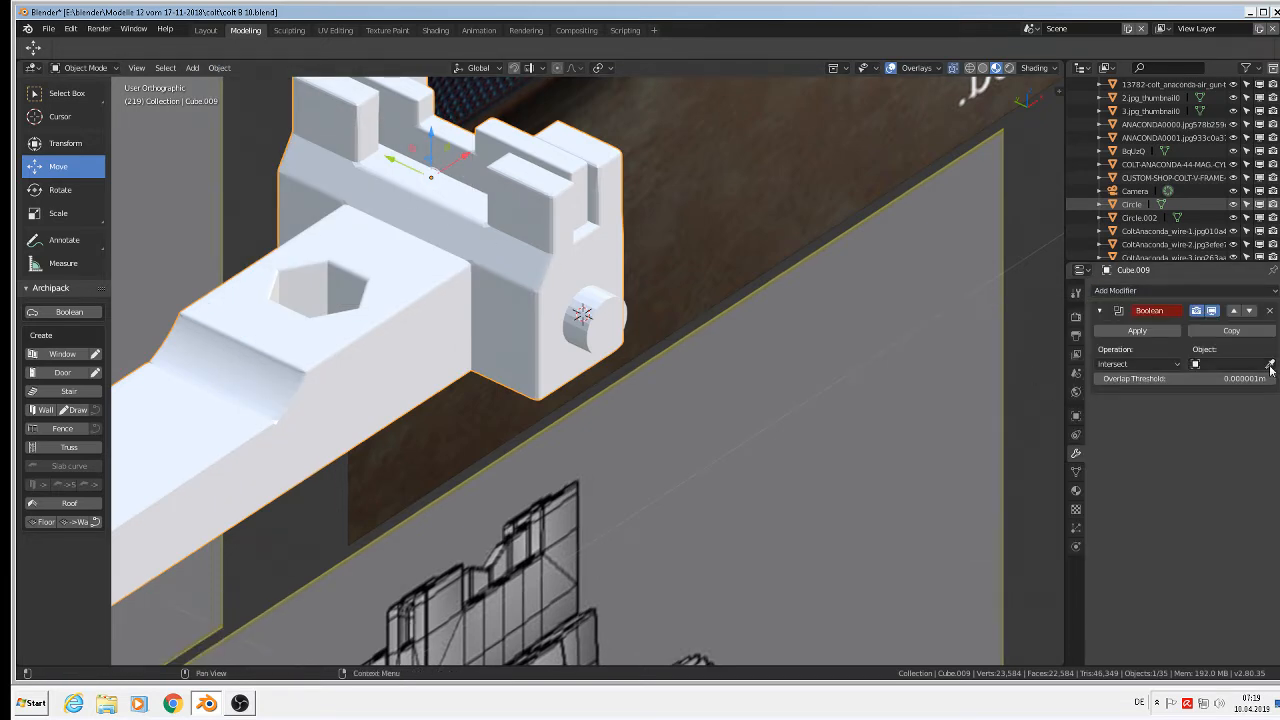
pyautogui.click(1270, 364)
pyautogui.click(613, 311)
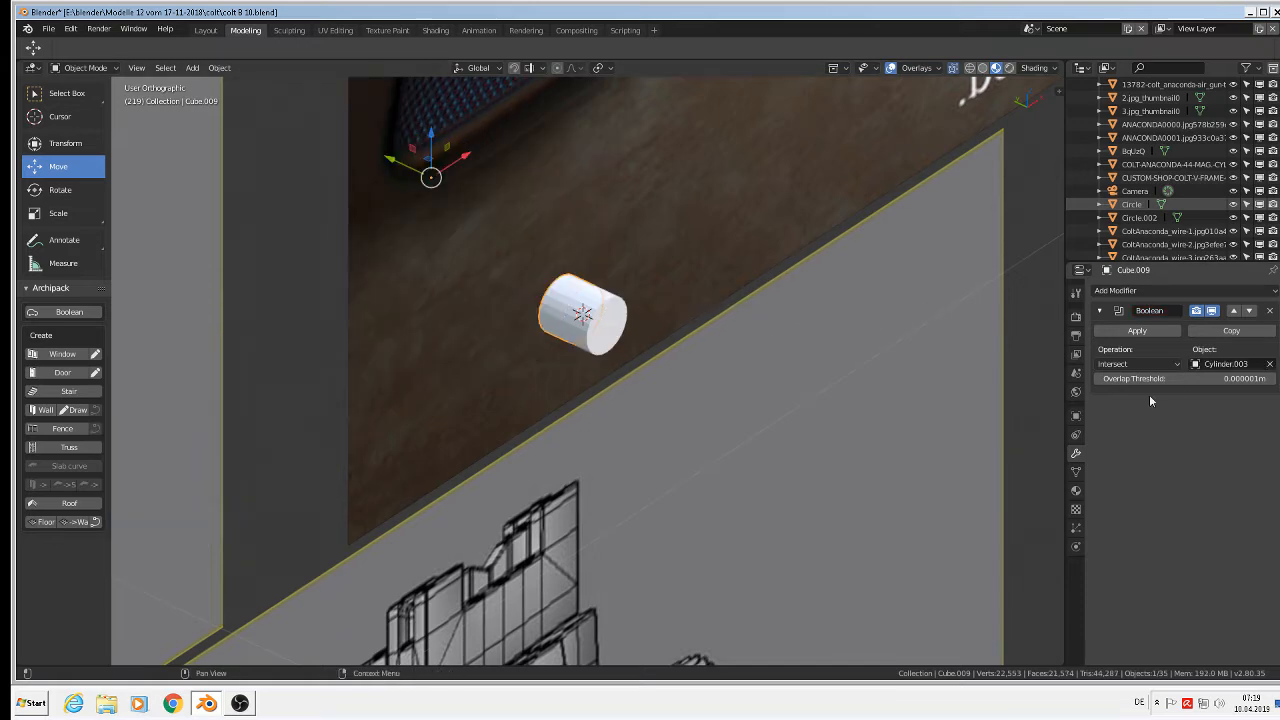
# - Set the copied sight's Boolean operation to Difference and apply the modifier to cut the round hole
pyautogui.click(1118, 362)
pyautogui.click(1118, 331)
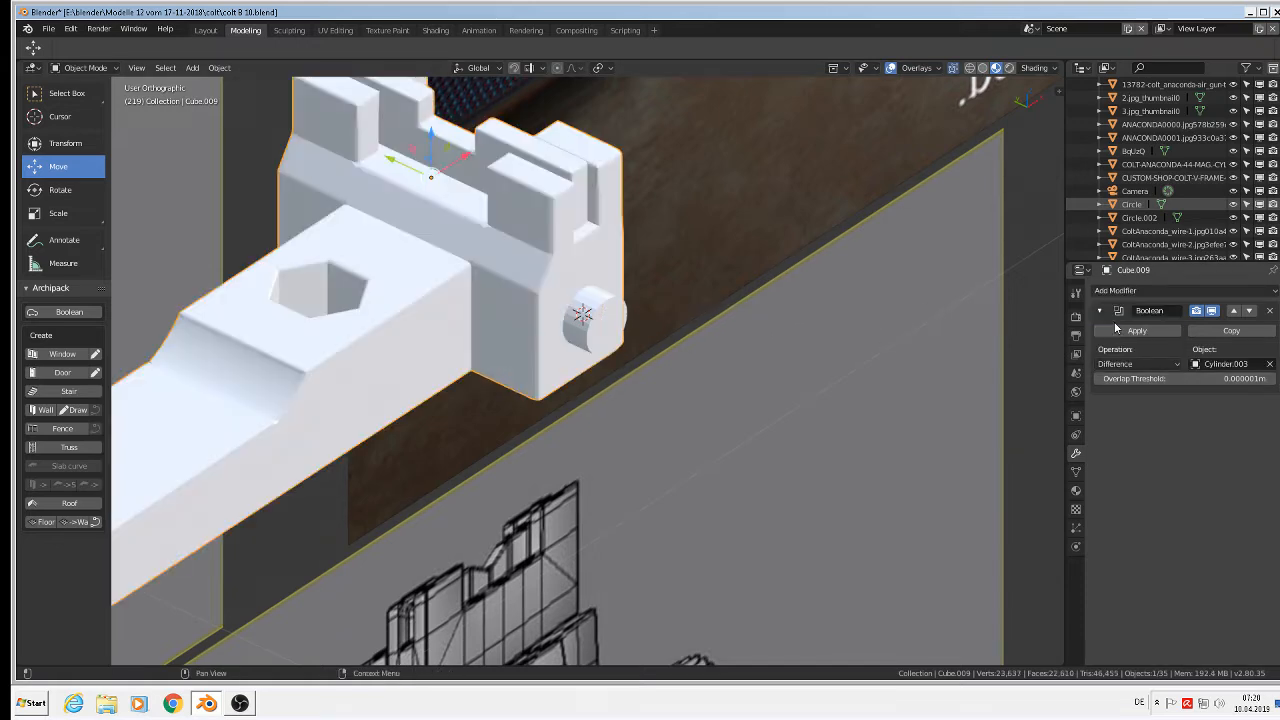
pyautogui.click(1122, 335)
# - Move the cutting cylinder about 0.13 m along X, clear of the copied sight's block
pyautogui.click(582, 313)
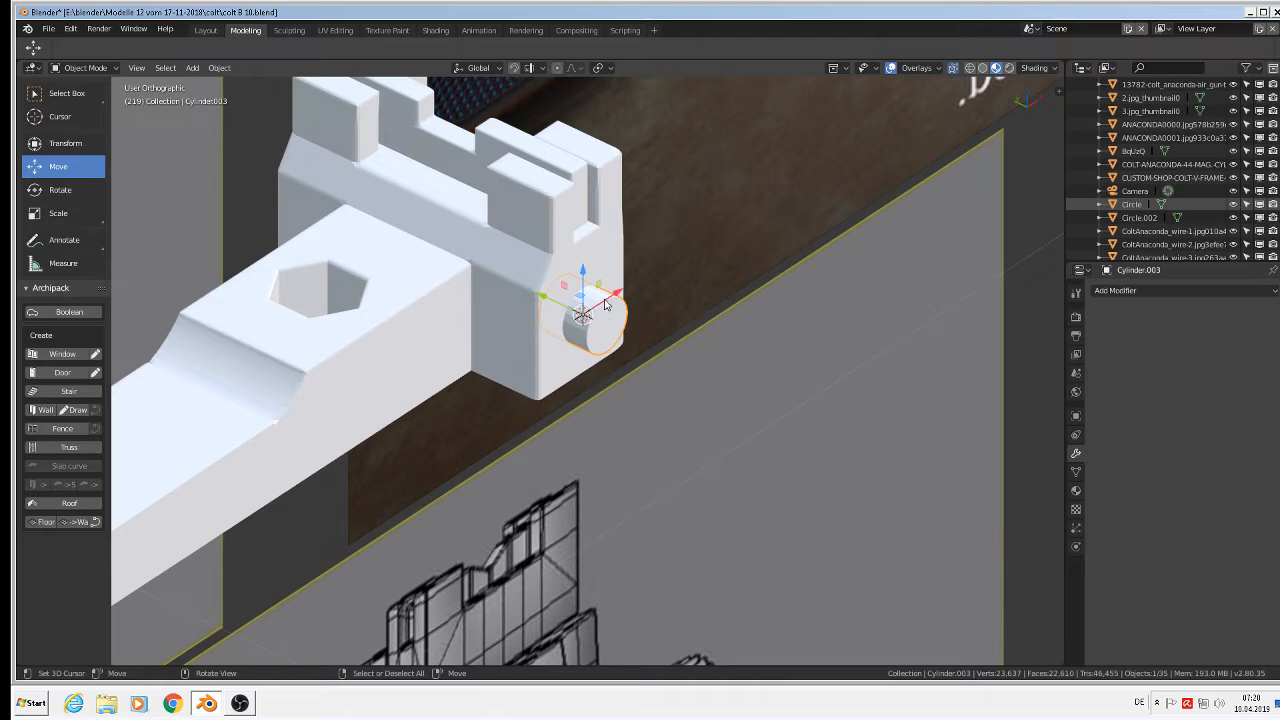
pyautogui.press('g')
pyautogui.press('x')
pyautogui.click(790, 225)
pyautogui.scroll(1, 694, 346)
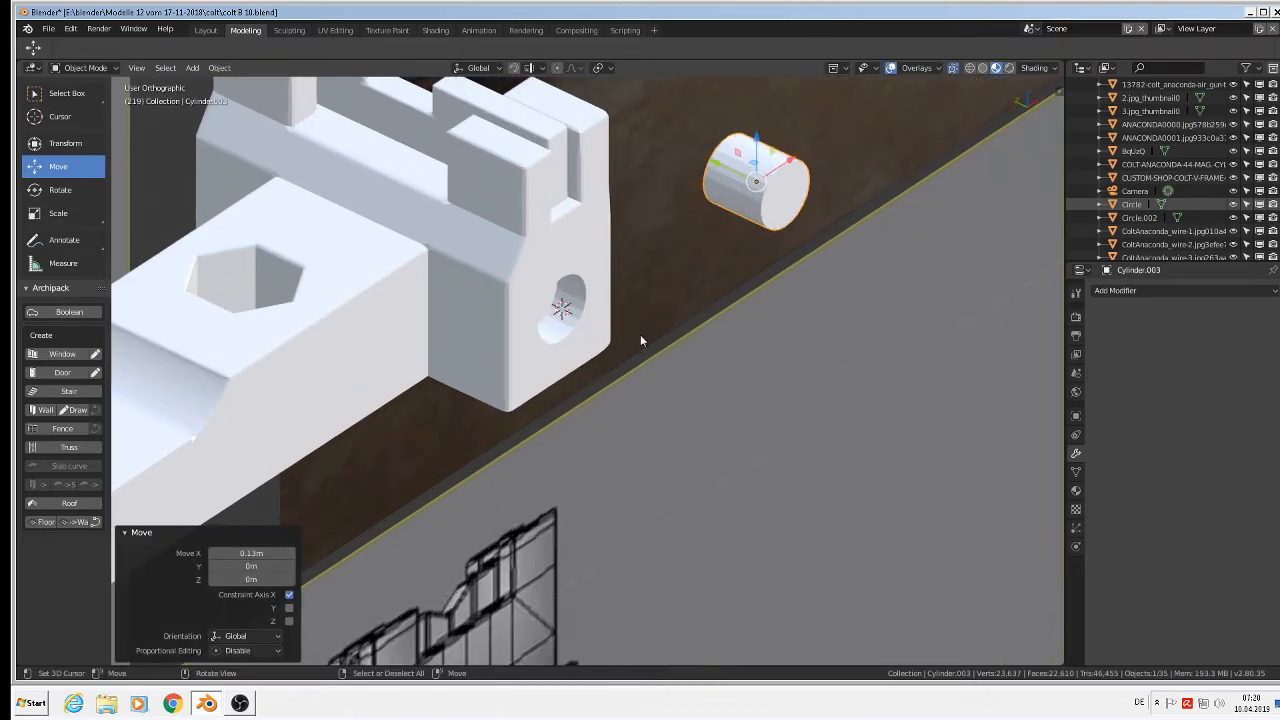
# - Open the copied sight's mesh for editing and smooth-shade the faces of the new round hole
pyautogui.scroll(3, 640, 334)
pyautogui.scroll(2, 622, 326)
pyautogui.press('Tab')
pyautogui.press('Tab')
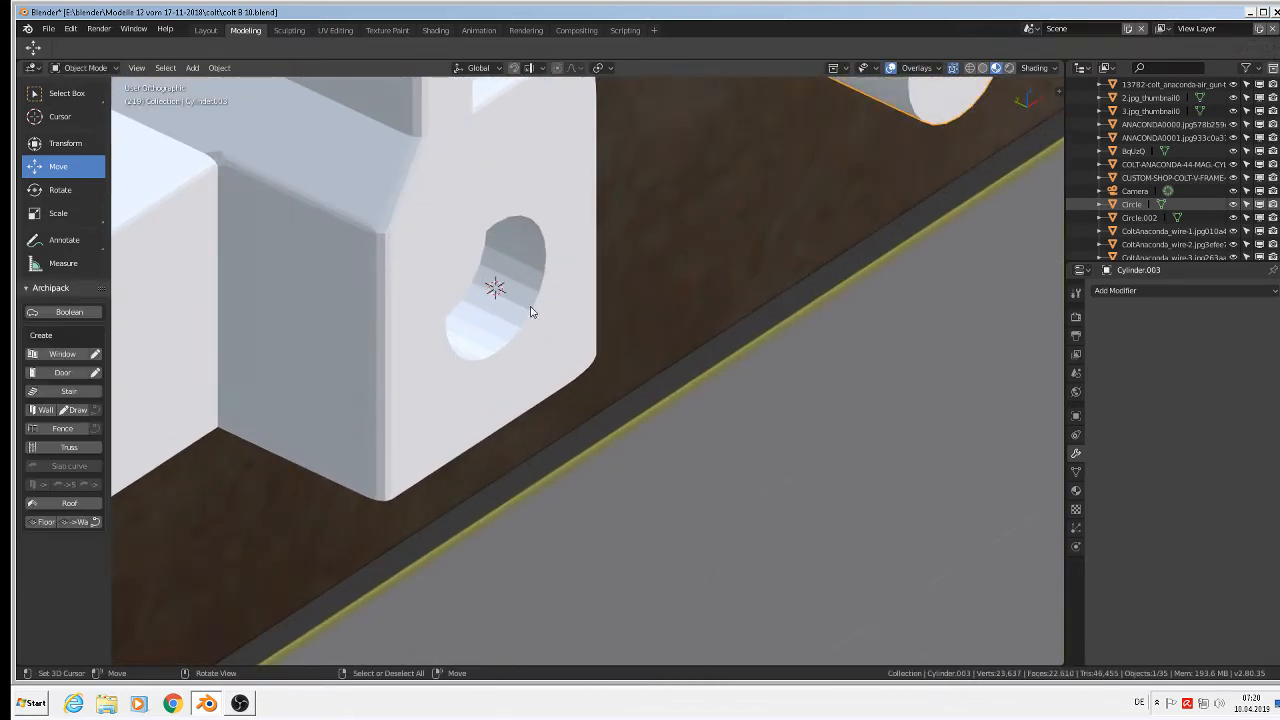
pyautogui.rightClick(532, 304)
pyautogui.press('Tab')
pyautogui.scroll(1, 522, 314)
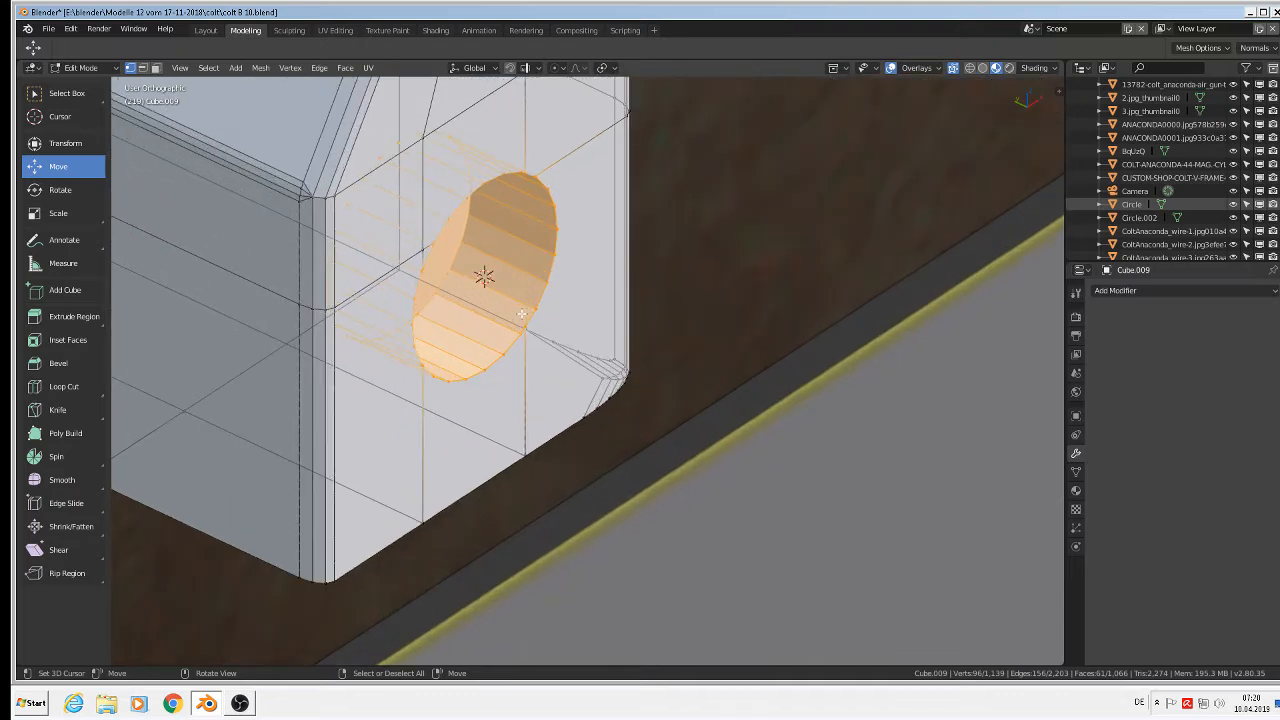
pyautogui.click(318, 68)
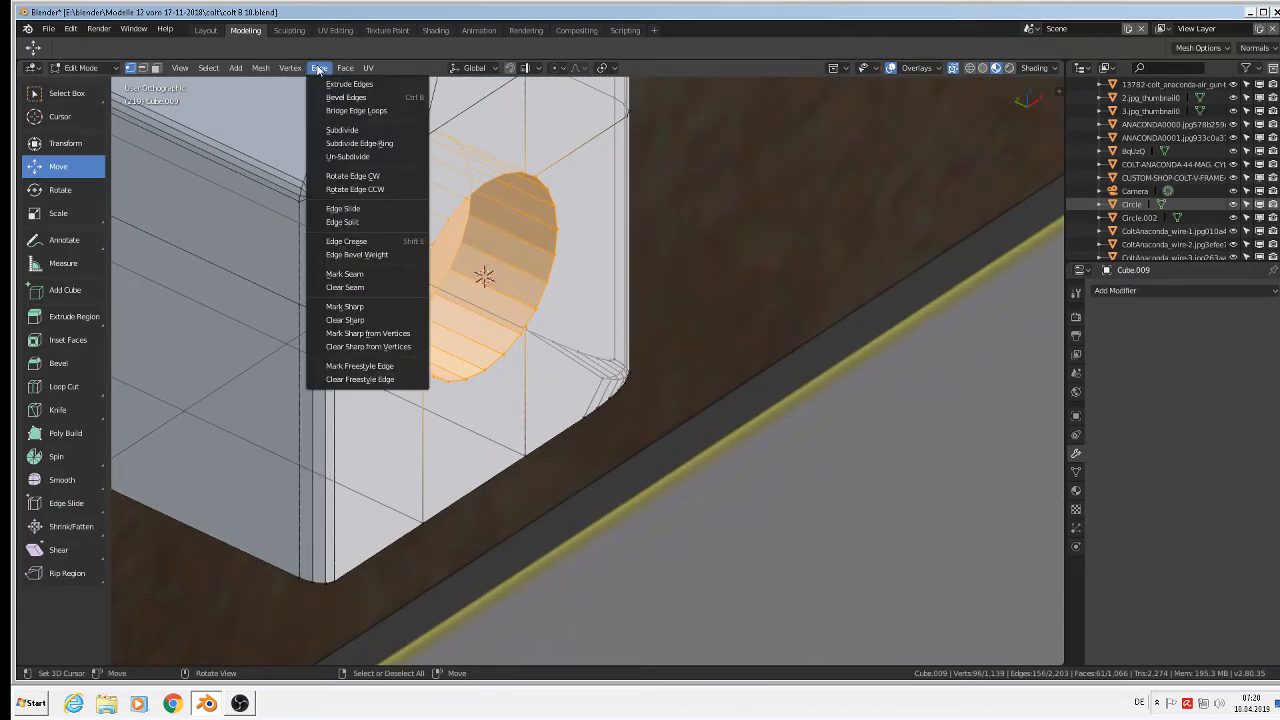
pyautogui.moveTo(304, 68)
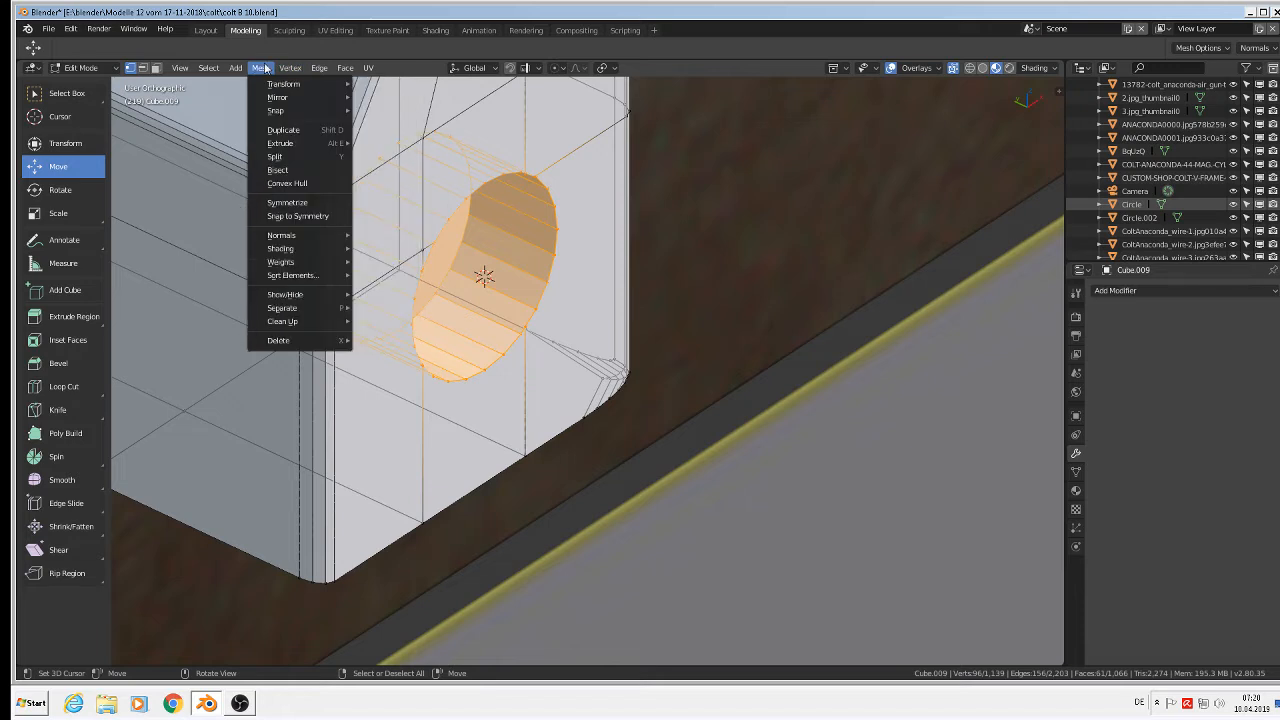
pyautogui.moveTo(318, 246)
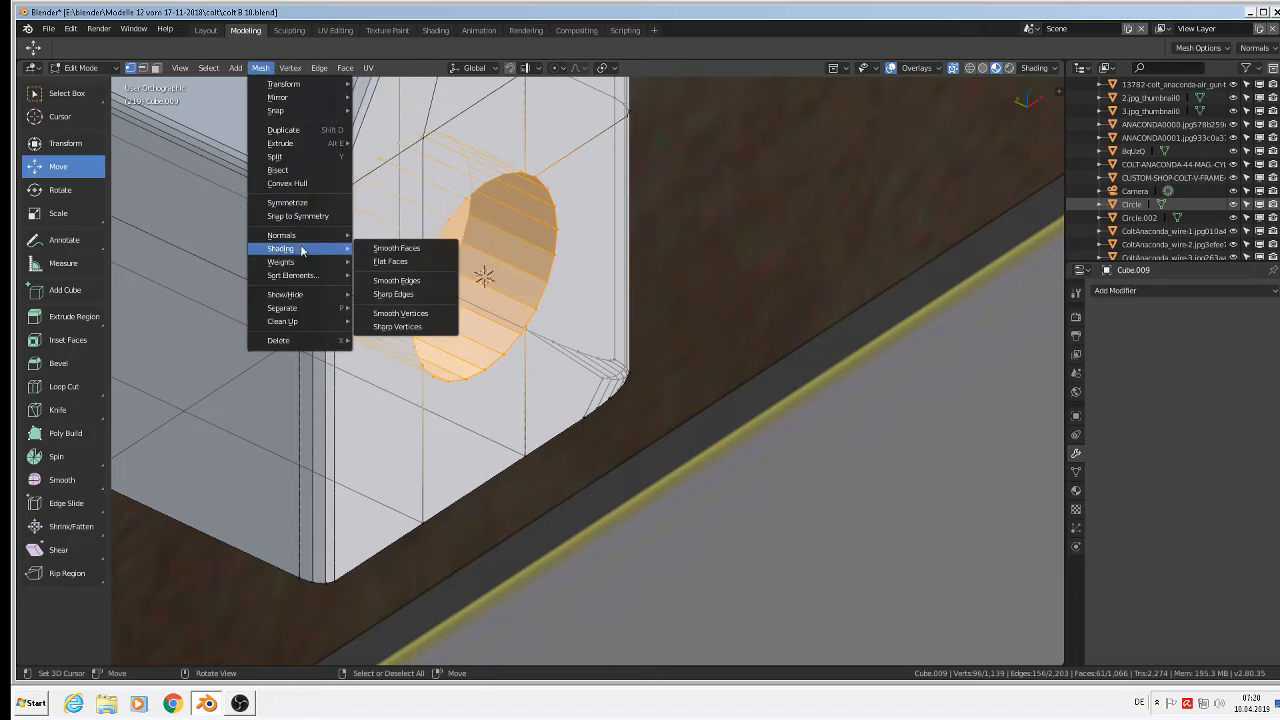
pyautogui.click(405, 248)
# - Select only the edge loop around the round hole's rim, deselecting the stray vertices on the surrounding side face
pyautogui.keyDown('alt'); pyautogui.click(548, 301); pyautogui.keyUp('alt')
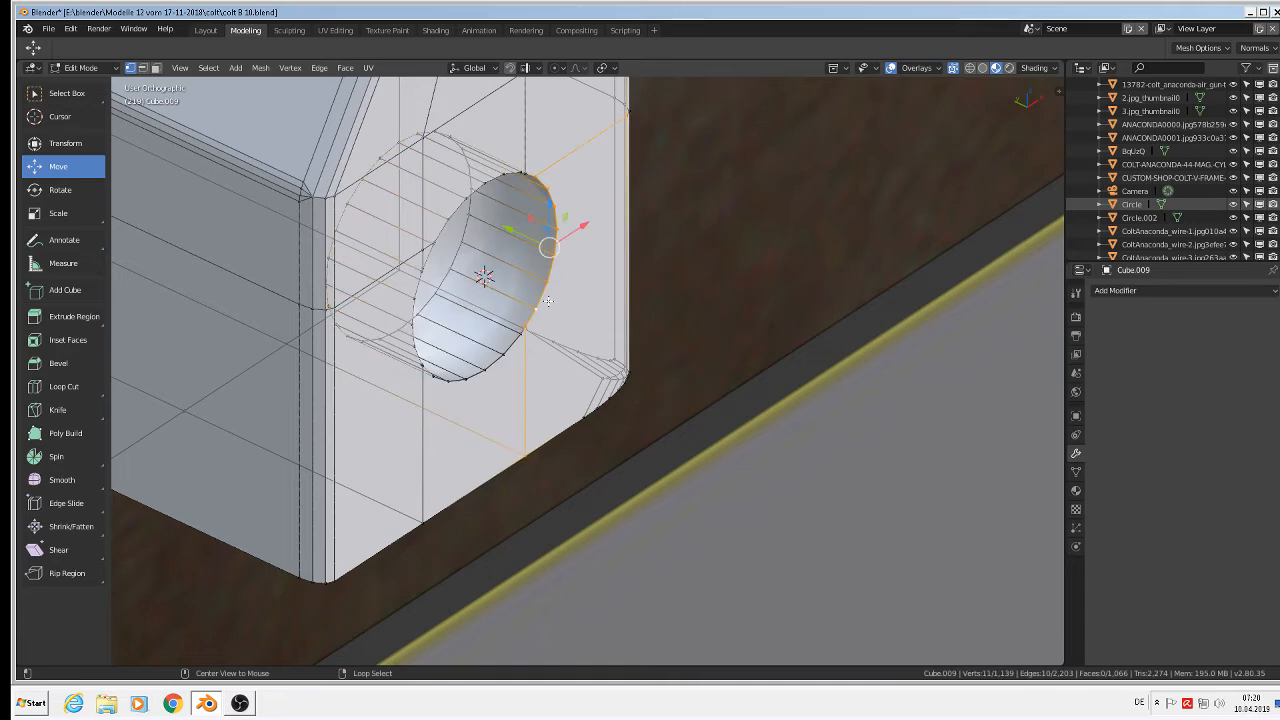
pyautogui.keyDown('alt'); pyautogui.click(488, 181); pyautogui.keyUp('alt')
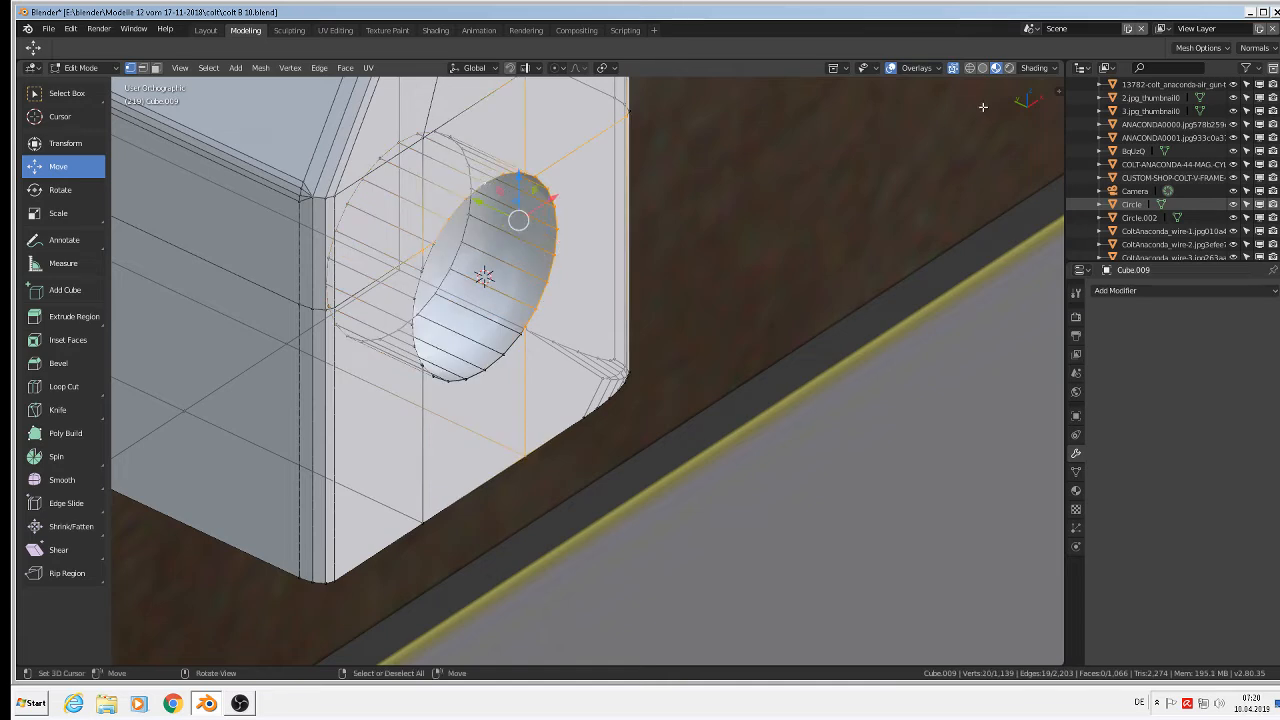
pyautogui.click(955, 68)
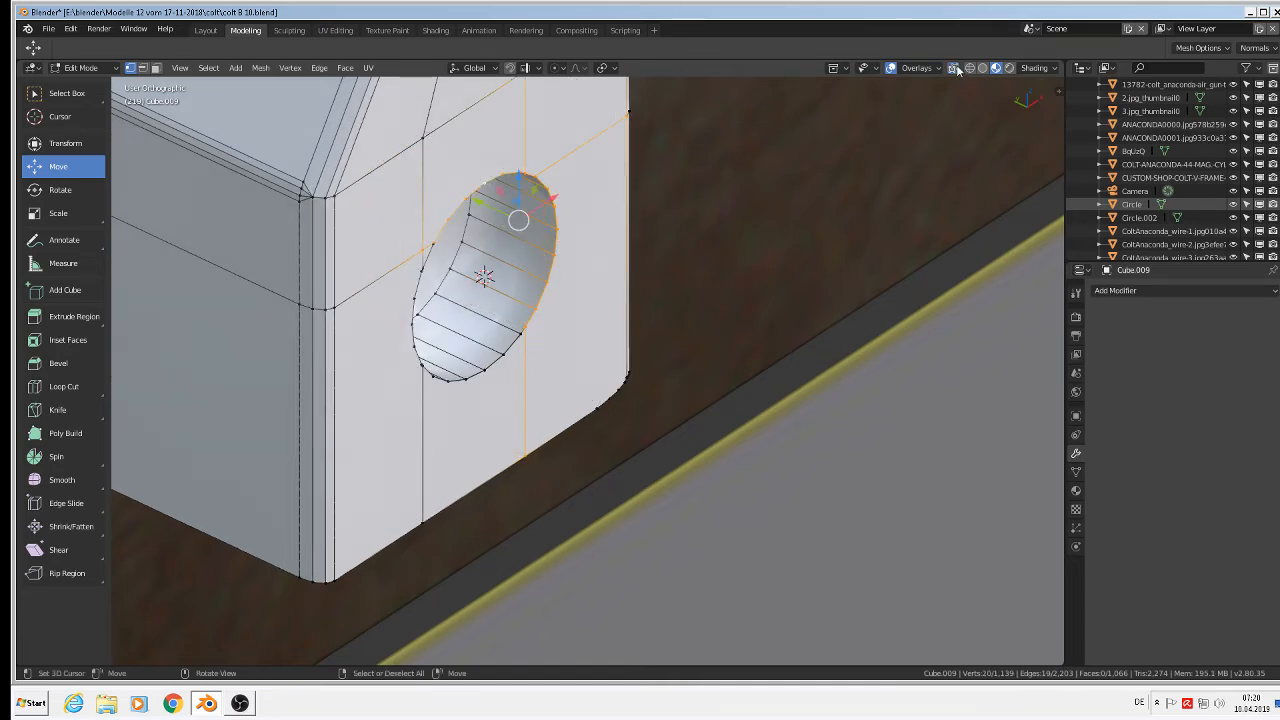
pyautogui.keyDown('alt'); pyautogui.click(408, 305); pyautogui.keyUp('alt')
pyautogui.keyDown('alt'); pyautogui.keyDown('shift'); pyautogui.click(488, 376); pyautogui.keyUp('shift'); pyautogui.keyUp('alt')
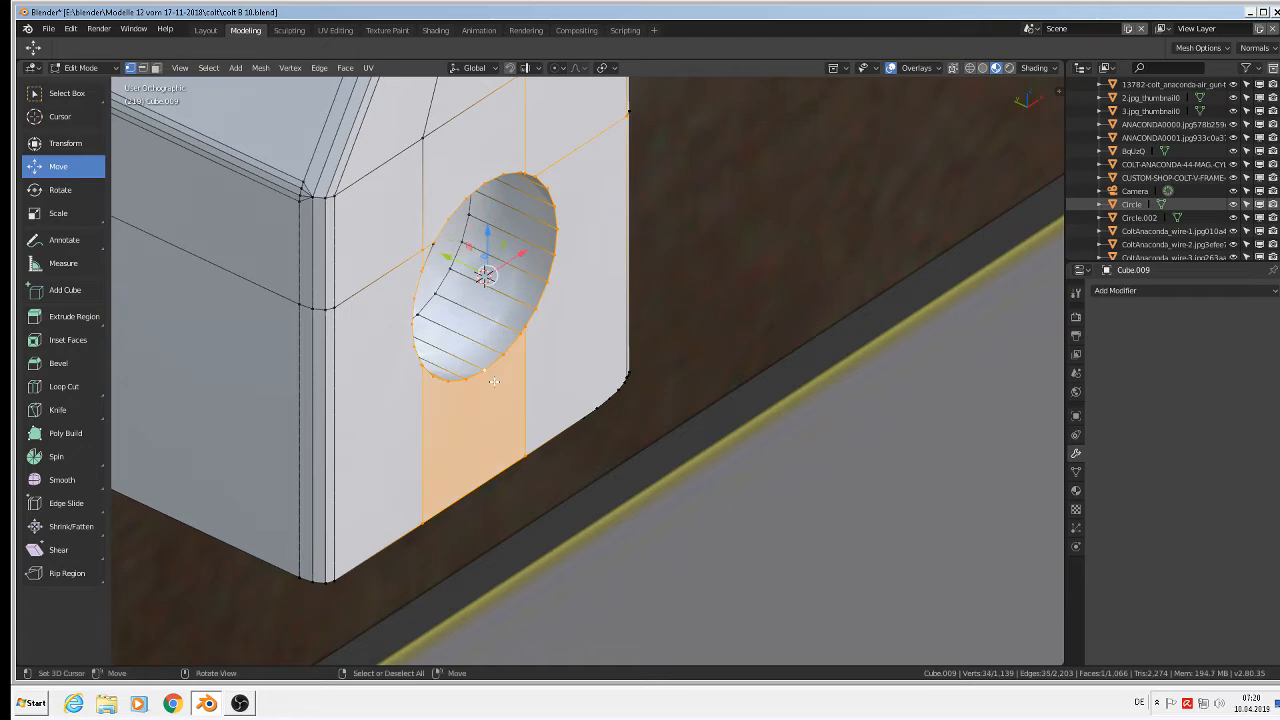
pyautogui.keyDown('shift'); pyautogui.click(431, 248); pyautogui.keyUp('shift')
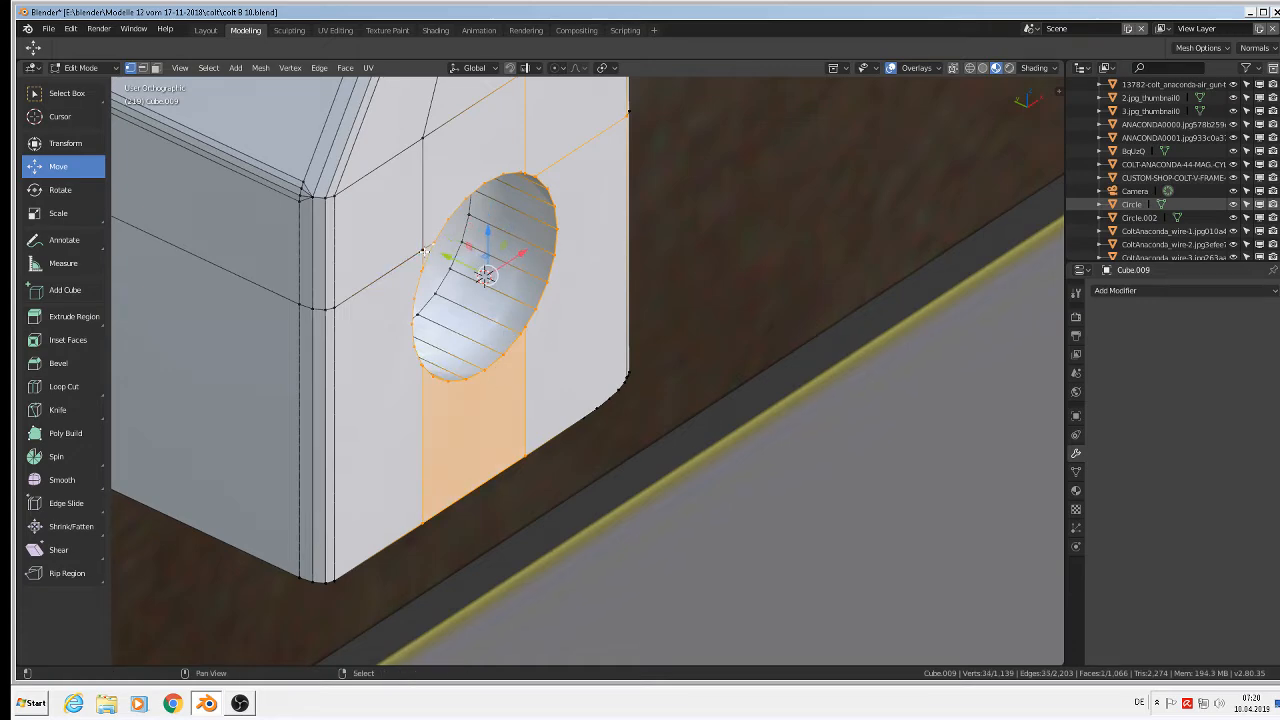
pyautogui.scroll(-3, 500, 278)
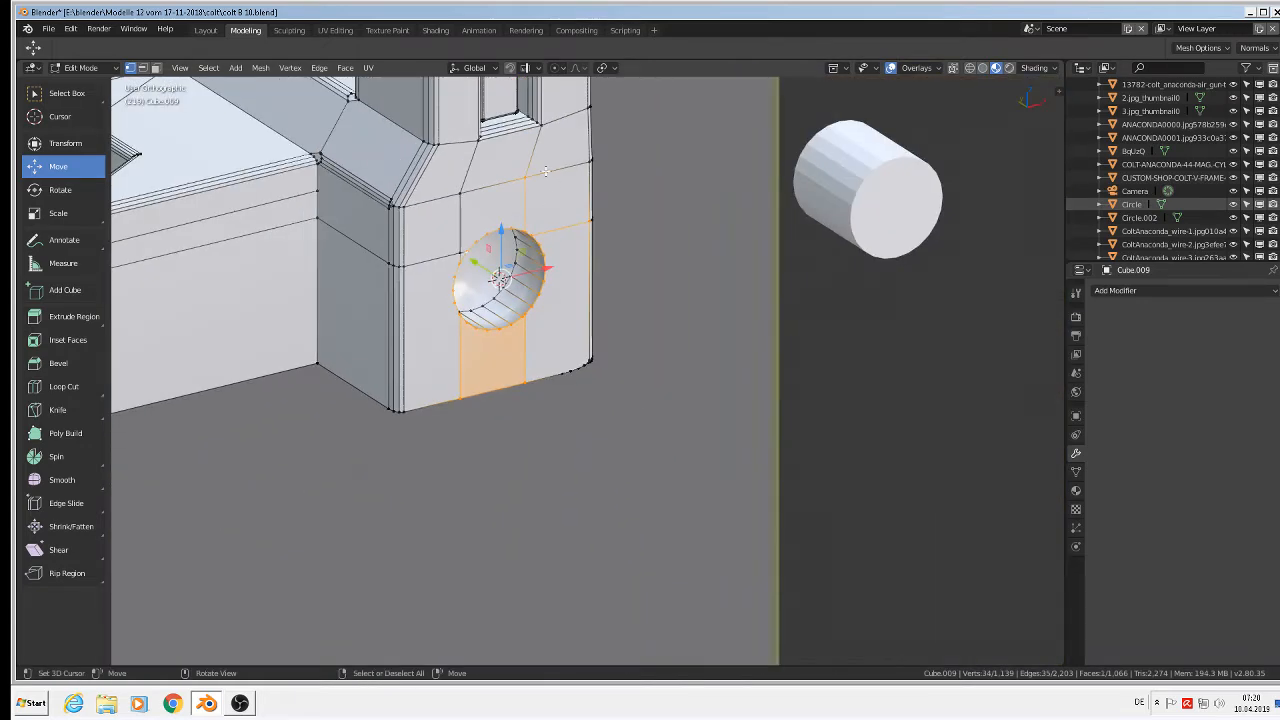
pyautogui.keyDown('shift'); pyautogui.click(527, 174); pyautogui.keyUp('shift')
pyautogui.keyDown('shift'); pyautogui.click(589, 222); pyautogui.keyUp('shift')
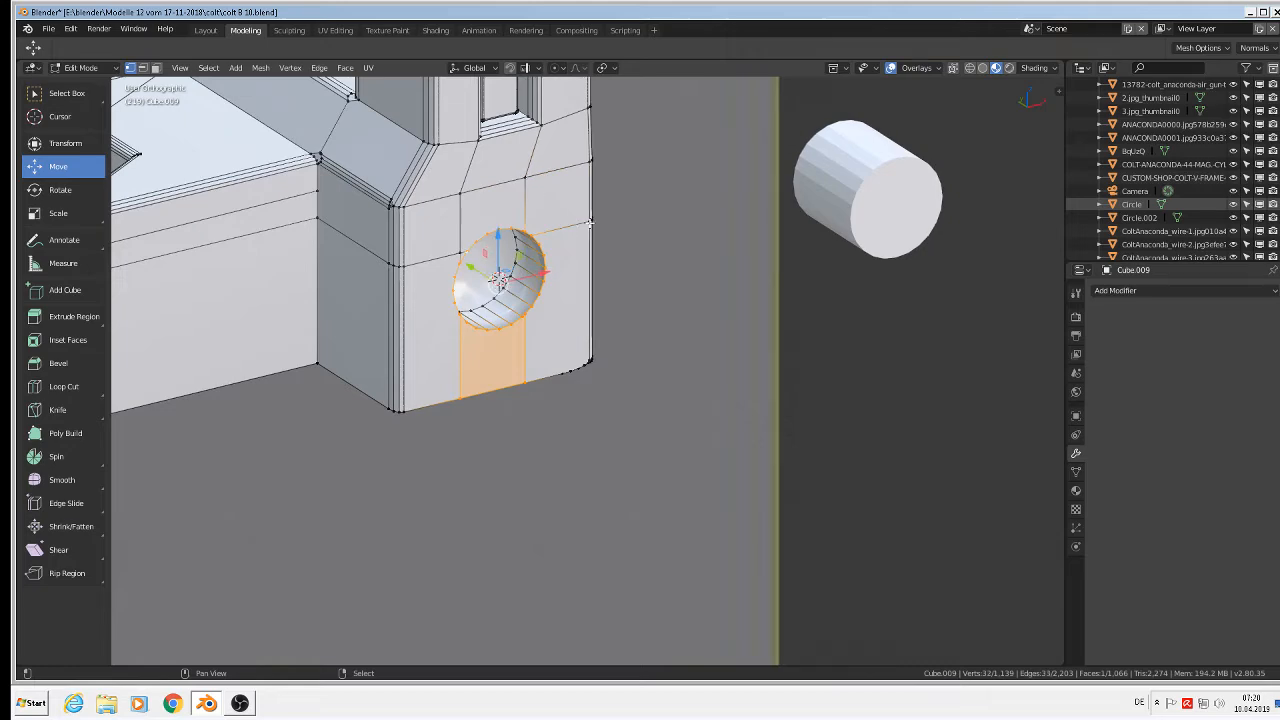
pyautogui.keyDown('shift'); pyautogui.click(525, 383); pyautogui.keyUp('shift')
pyautogui.keyDown('shift'); pyautogui.click(463, 398); pyautogui.keyUp('shift')
pyautogui.scroll(-3, 465, 398)
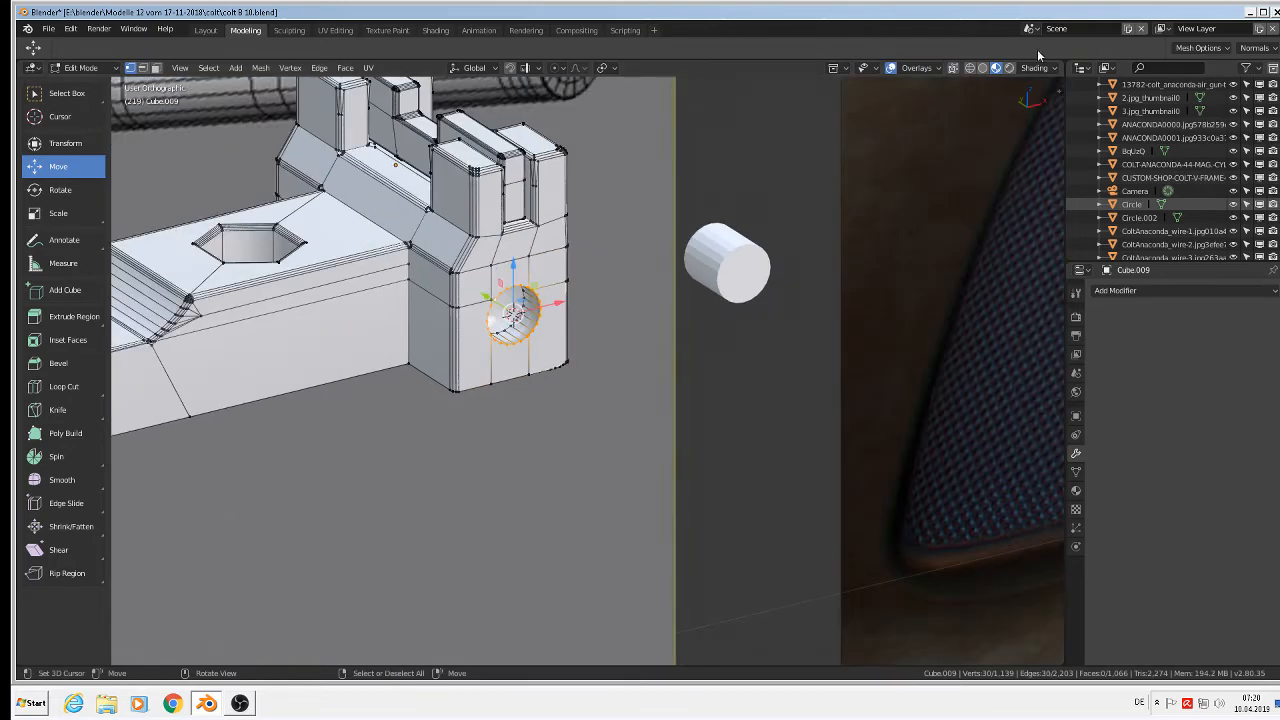
# - Check the rim selection in wireframe shading and try a 5-segment bevel on the round hole's rim
pyautogui.click(970, 68)
pyautogui.moveTo(618, 334); pyautogui.dragTo(591, 332, button='middle')
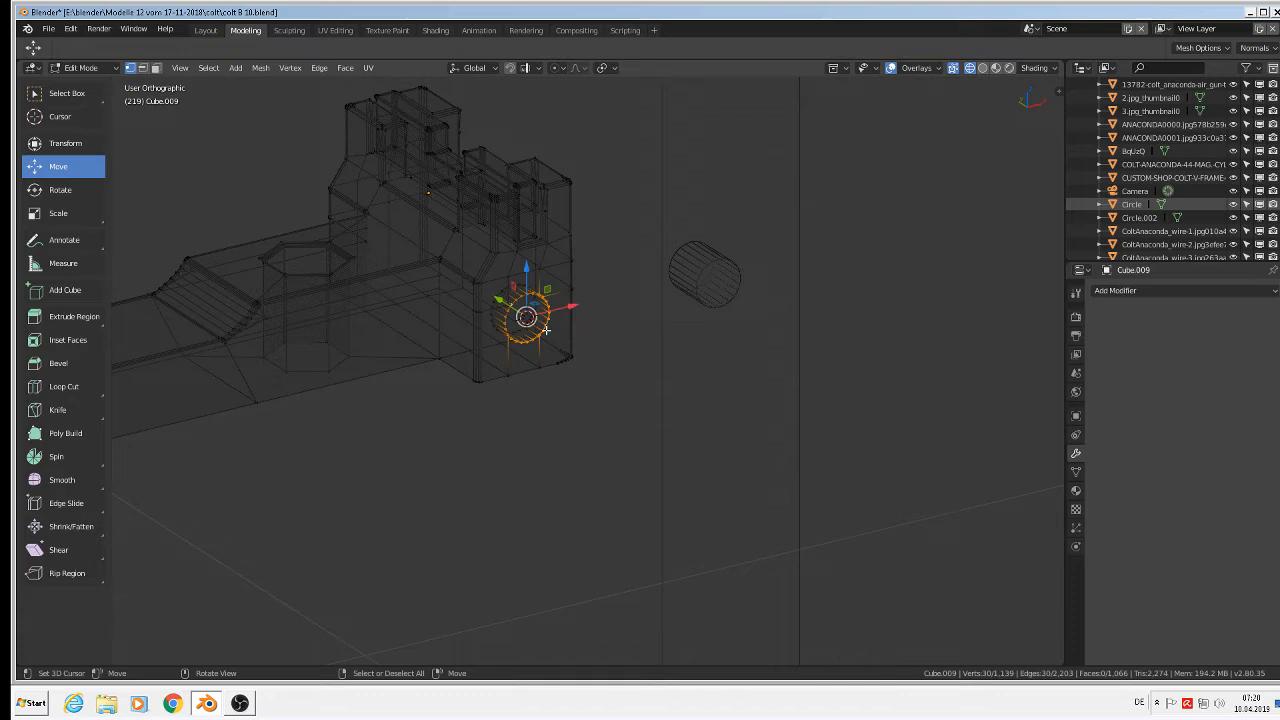
pyautogui.scroll(-3, 545, 330)
pyautogui.scroll(10, 531, 312)
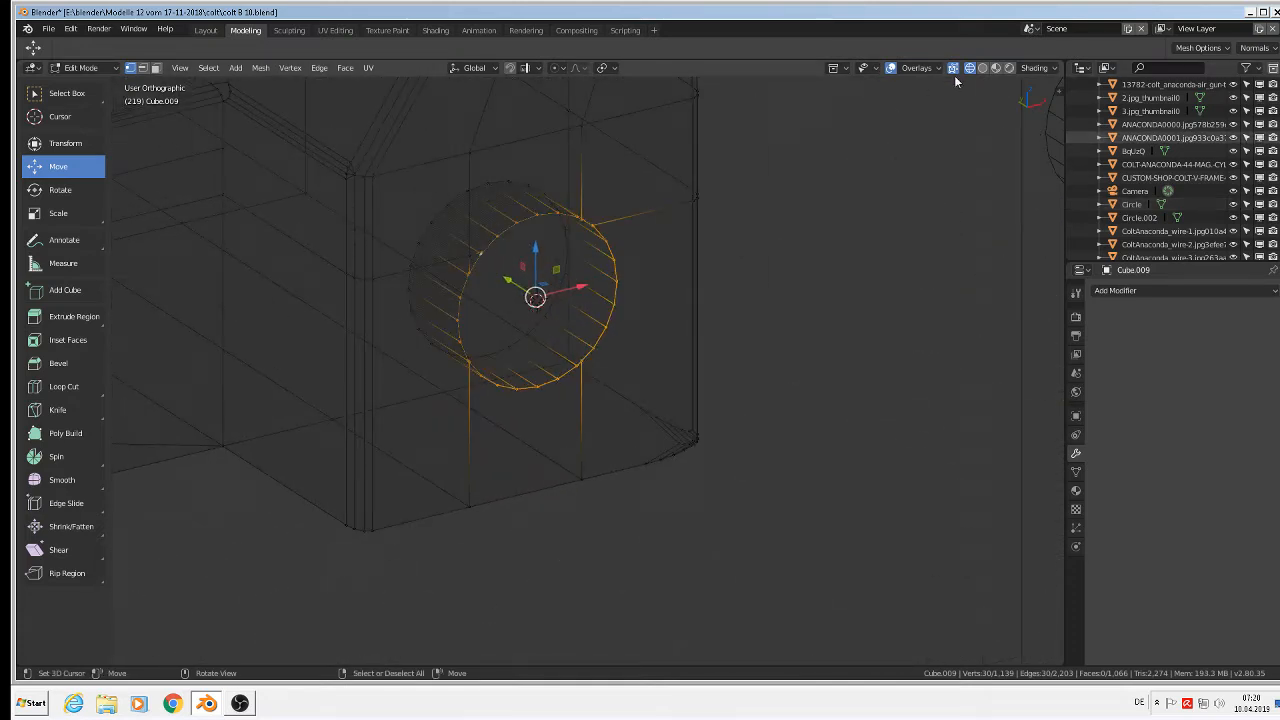
pyautogui.click(994, 68)
pyautogui.scroll(4, 680, 300)
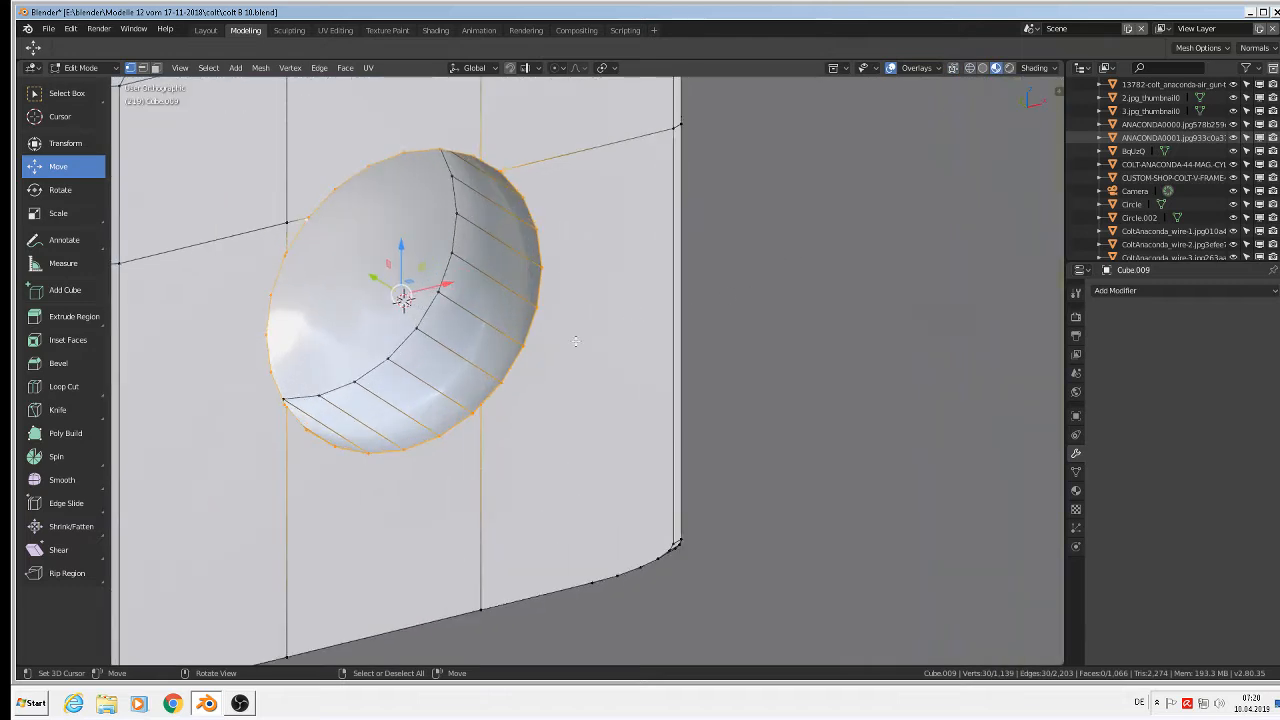
pyautogui.hotkey('ctrl', 'b')
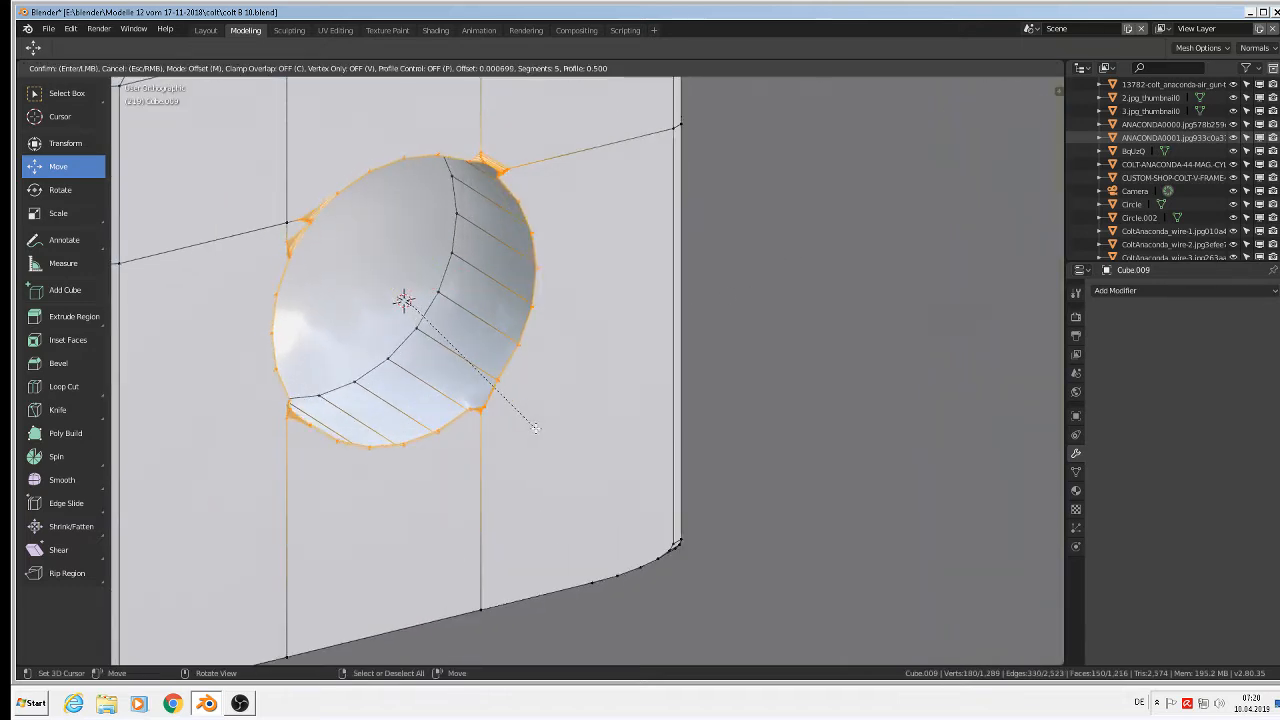
pyautogui.press('Escape')
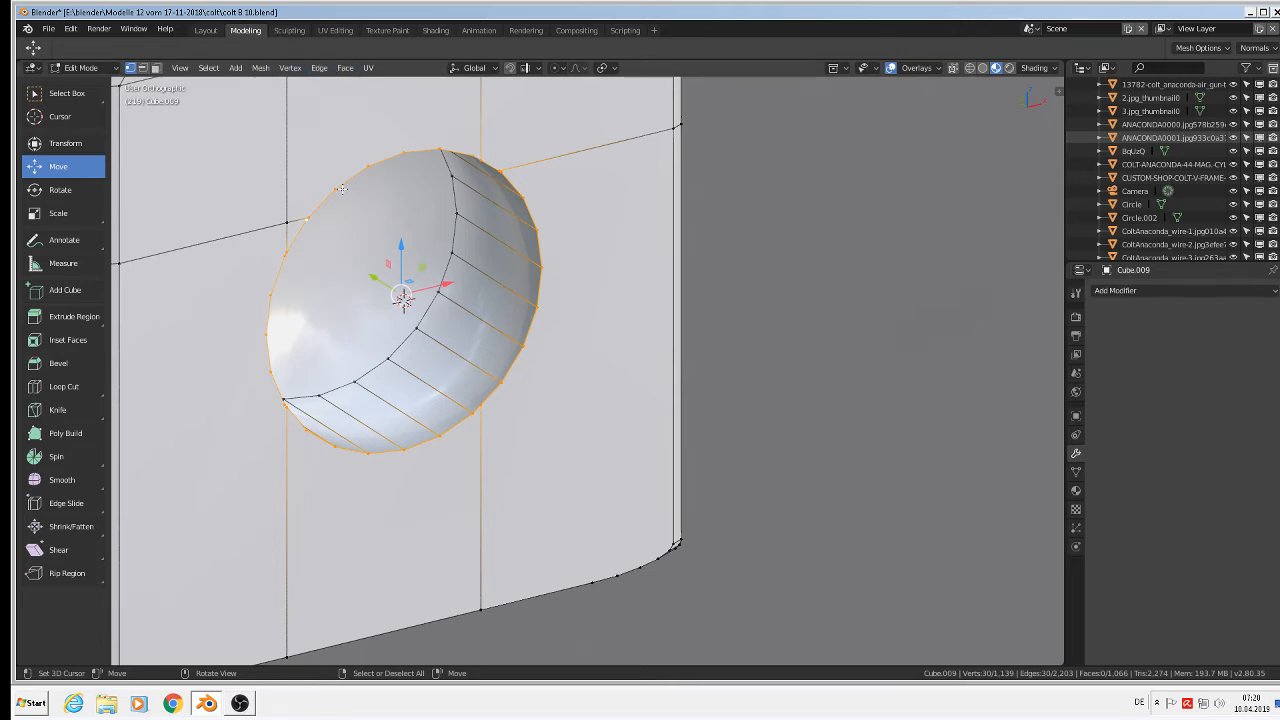
# - Apply the rotation and scale of the copied sight with the cut hole and resume mesh editing
pyautogui.press('Tab')
pyautogui.click(219, 67)
pyautogui.moveTo(240, 137)
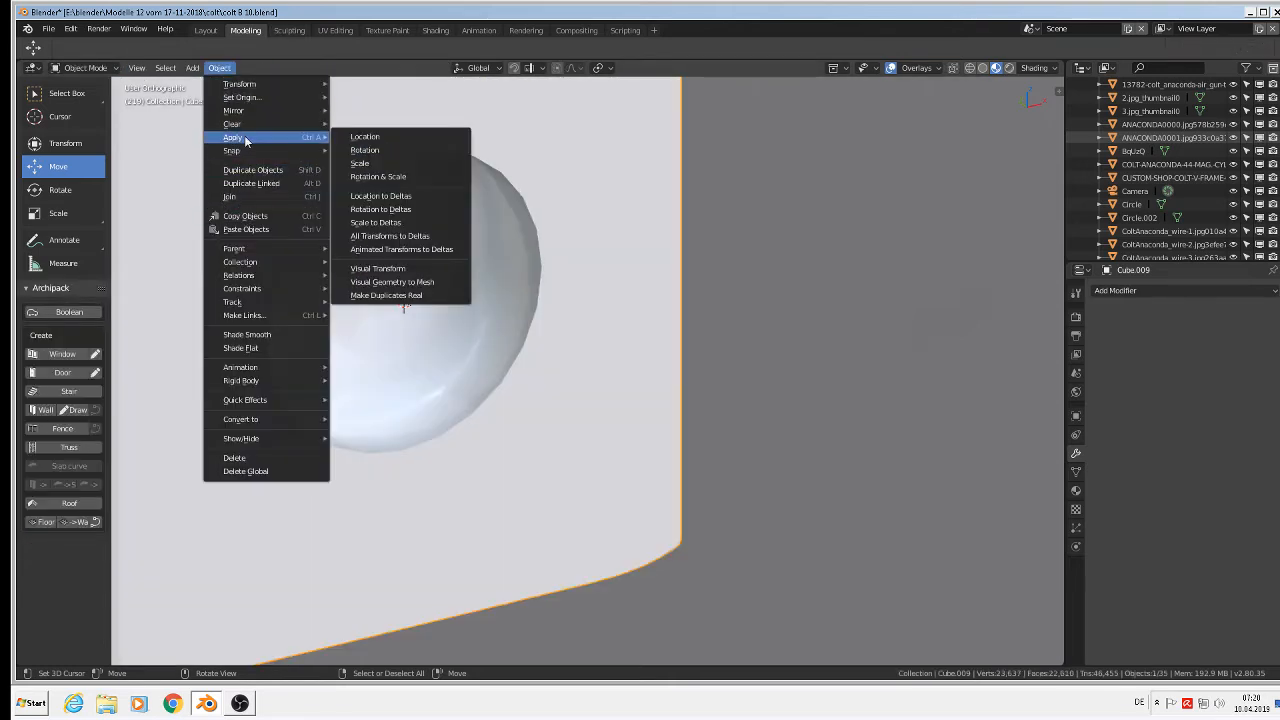
pyautogui.click(376, 176)
pyautogui.press('Tab')
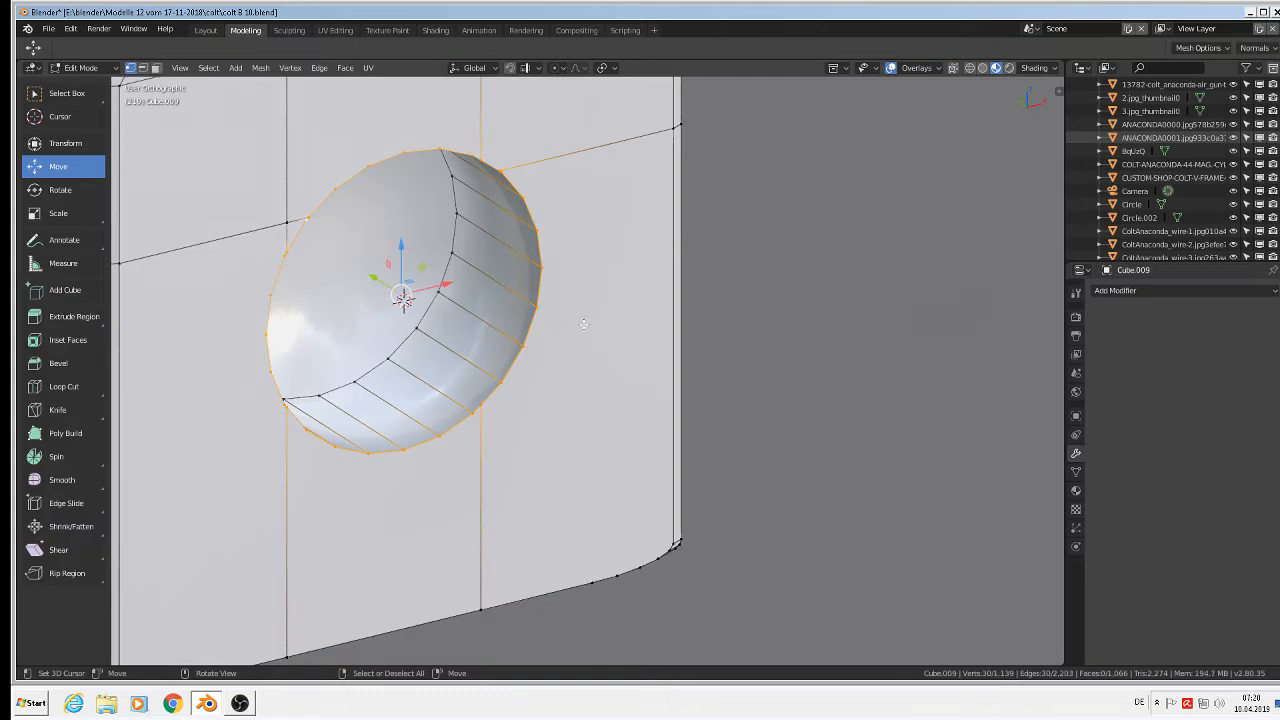
# - Retry the 5-segment bevel on the round hole's rim and try a loop cut around its inner wall
pyautogui.hotkey('ctrl', 'b')
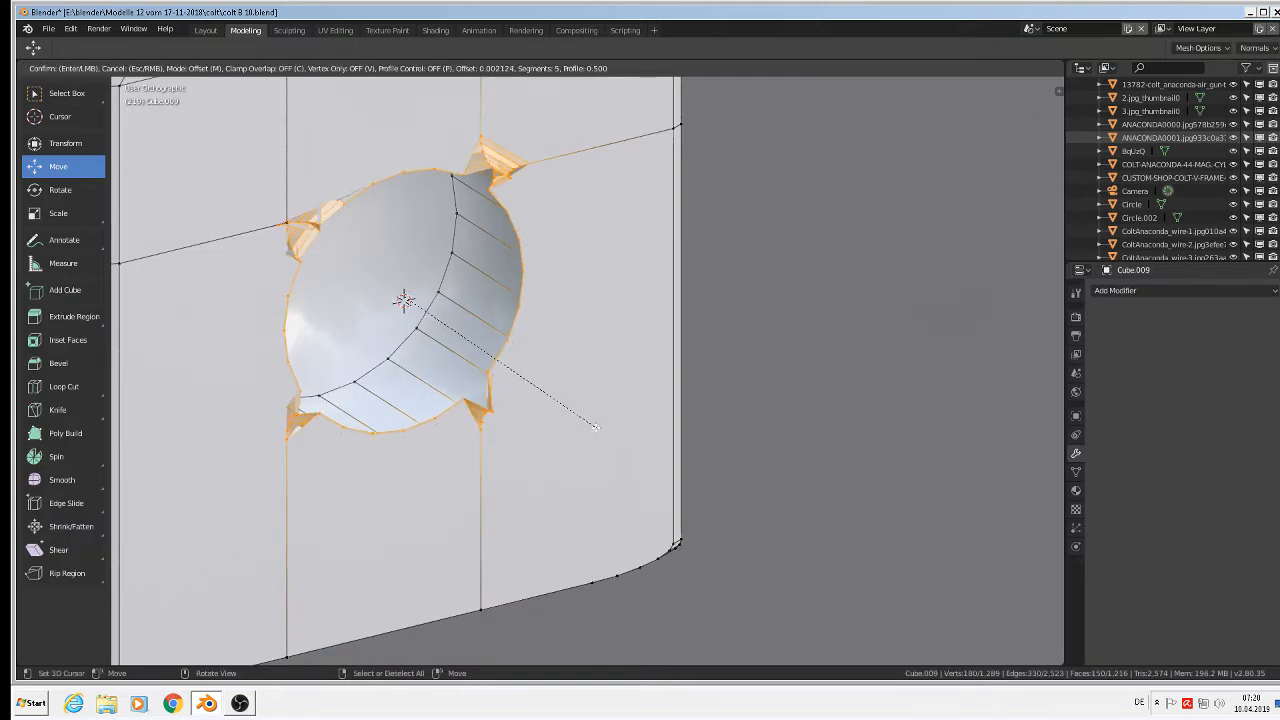
pyautogui.click(509, 348)
pyautogui.scroll(8, 466, 168)
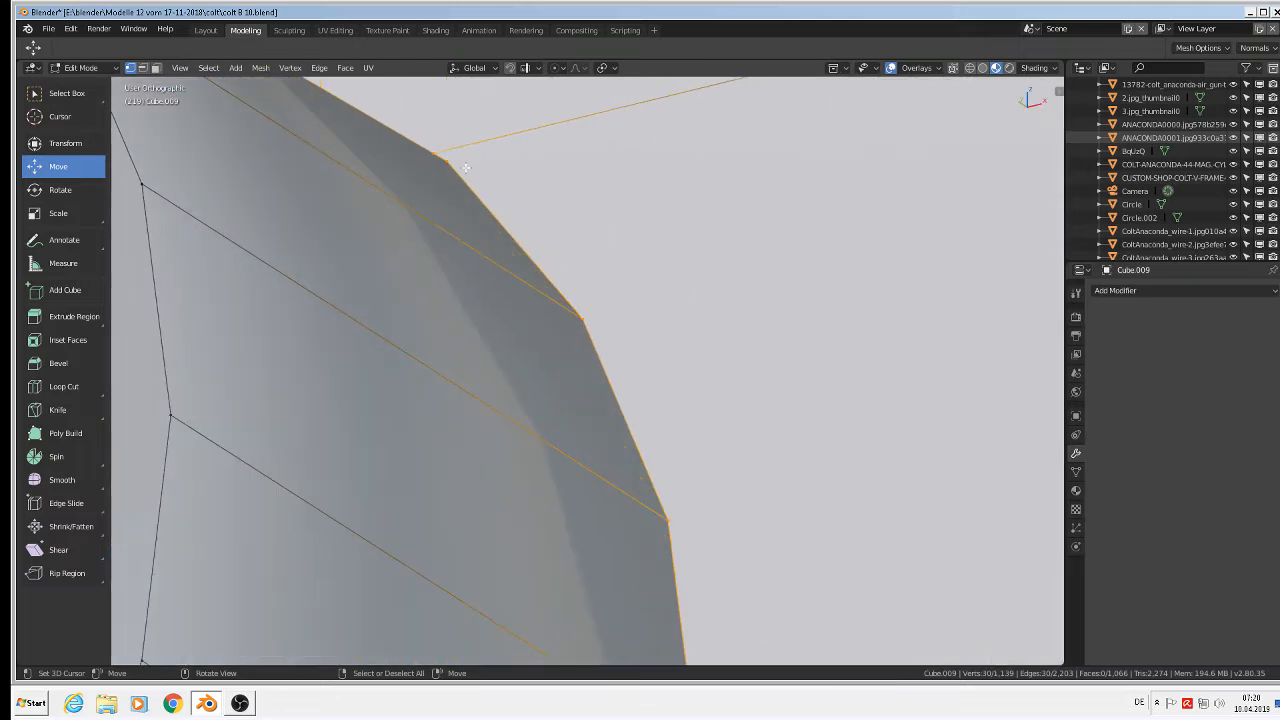
pyautogui.keyDown('shift'); pyautogui.moveTo(673, 308); pyautogui.dragTo(800, 431, button='middle'); pyautogui.keyUp('shift')
pyautogui.scroll(-7, 787, 428)
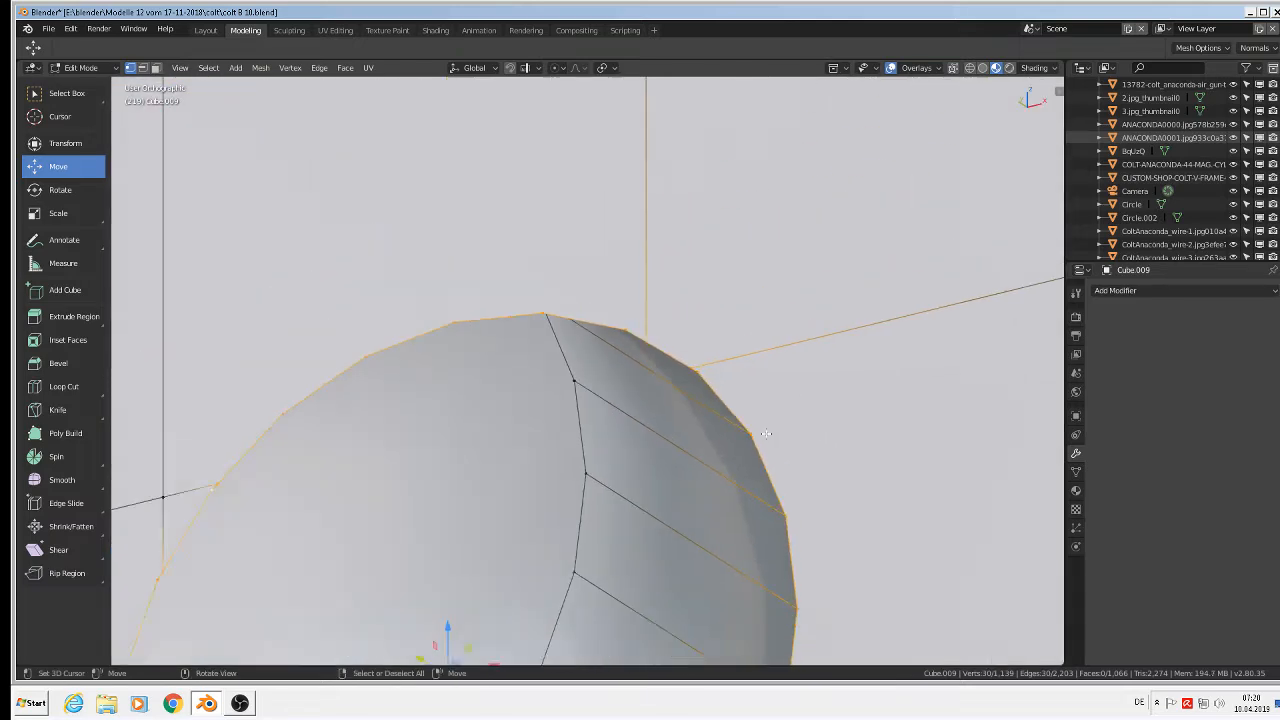
pyautogui.keyDown('shift'); pyautogui.moveTo(723, 471); pyautogui.dragTo(674, 190, button='middle'); pyautogui.keyUp('shift')
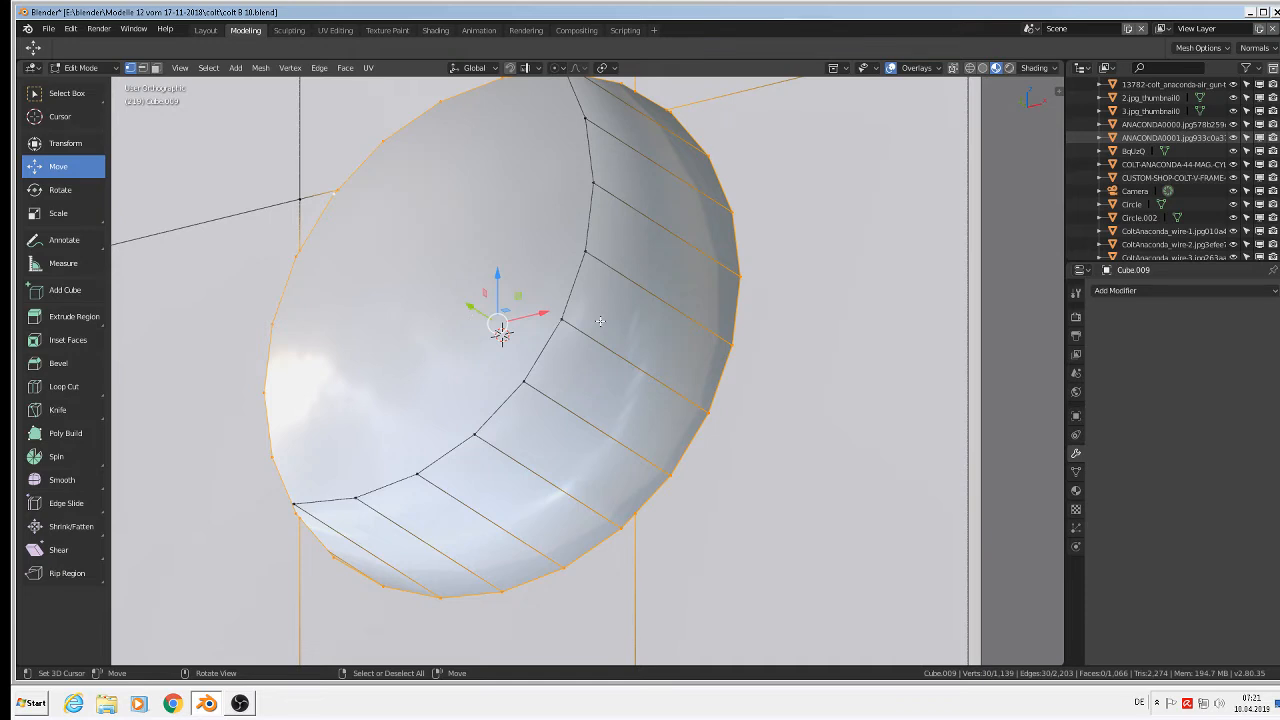
pyautogui.scroll(-2, 656, 435)
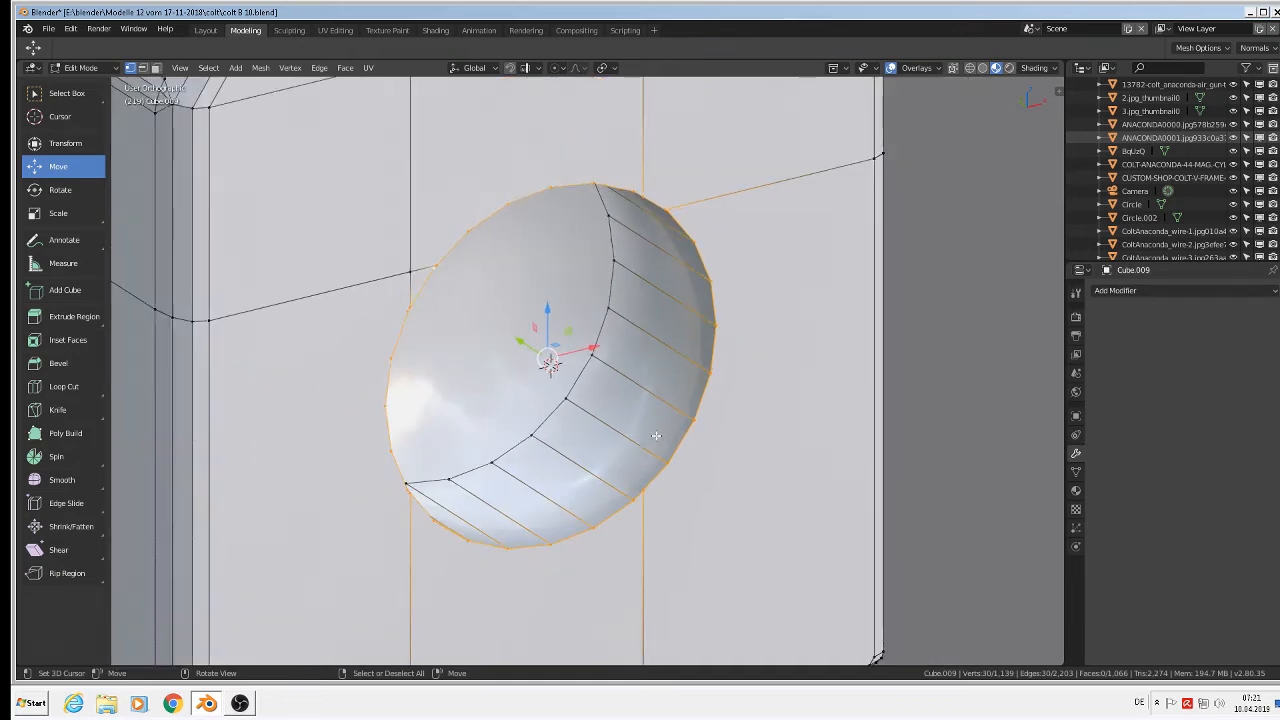
pyautogui.hotkey('ctrl', 'r')
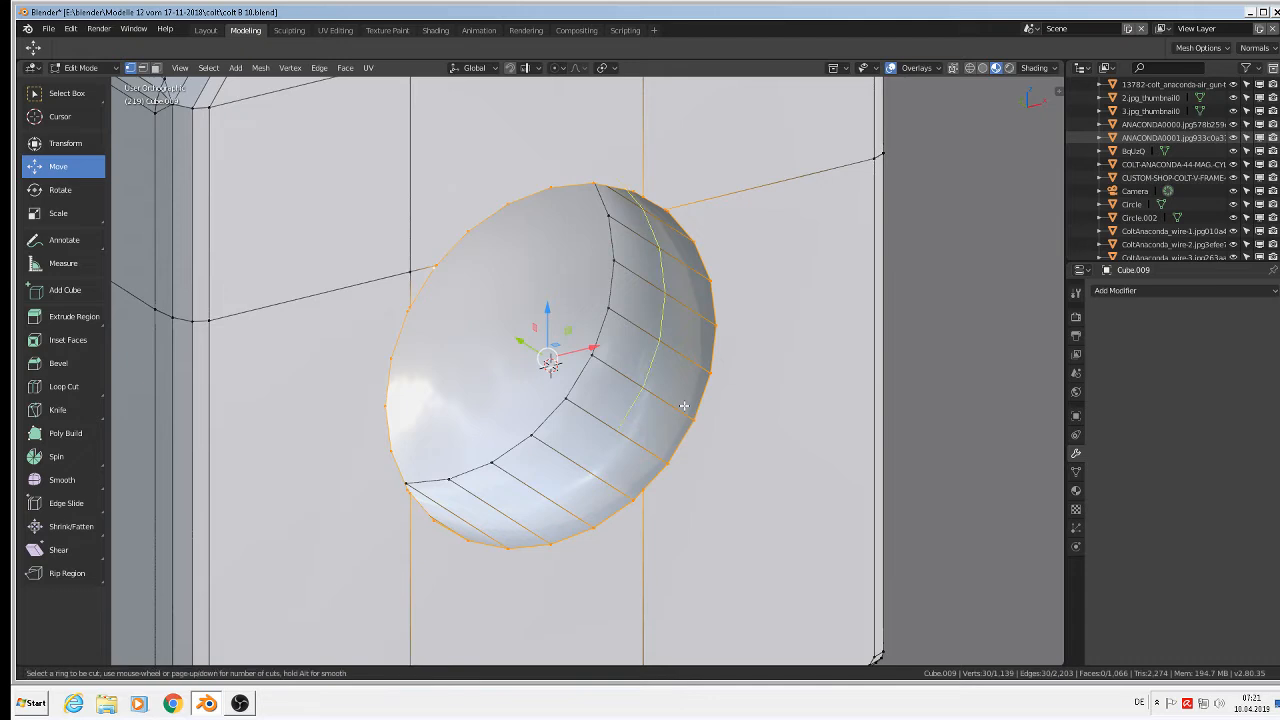
pyautogui.rightClick(688, 407)
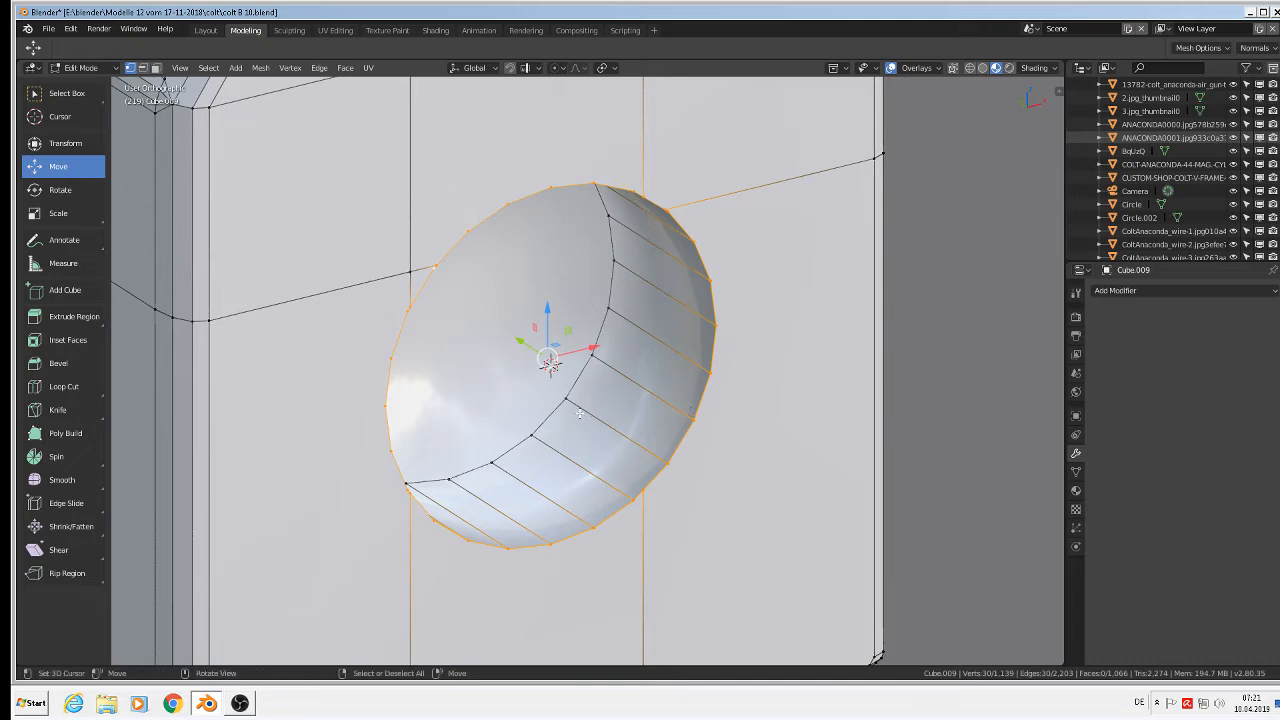
# - Select the round hole's floor face and move it outward along Y by -0.0149 m and -0.000868 m, almost flush with the side
pyautogui.click(156, 69)
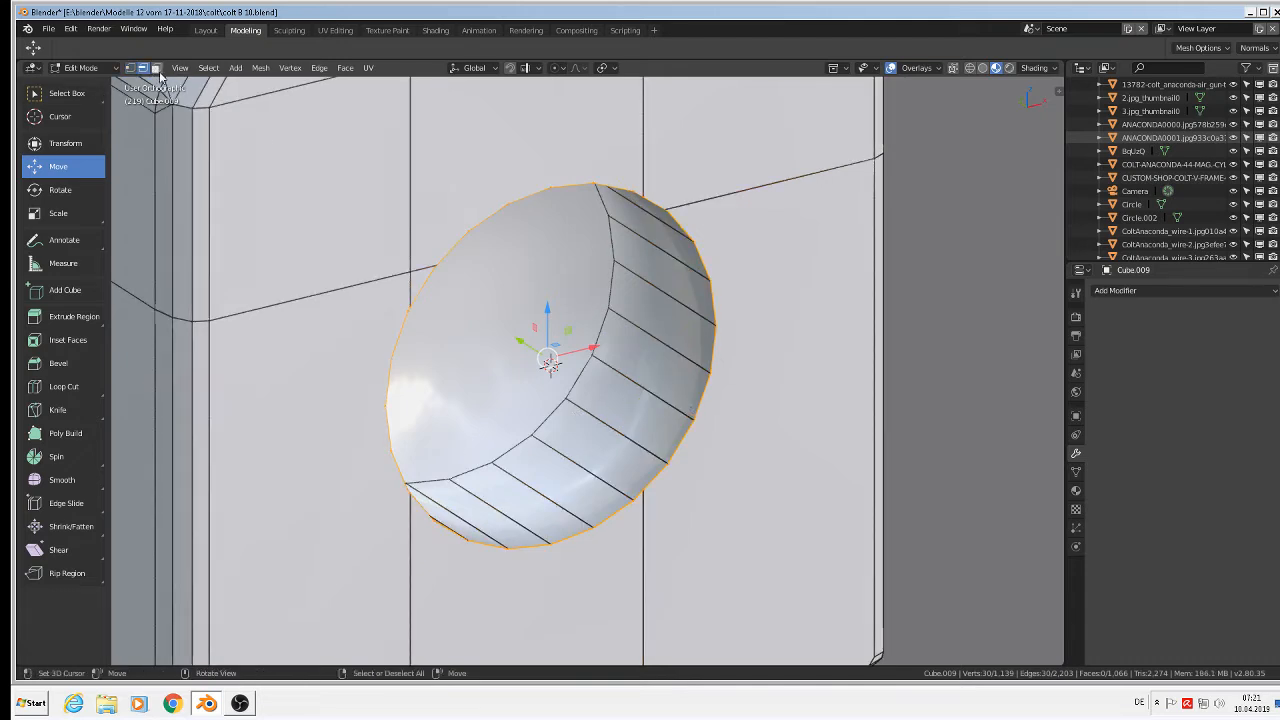
pyautogui.press('2')
pyautogui.click(584, 364)
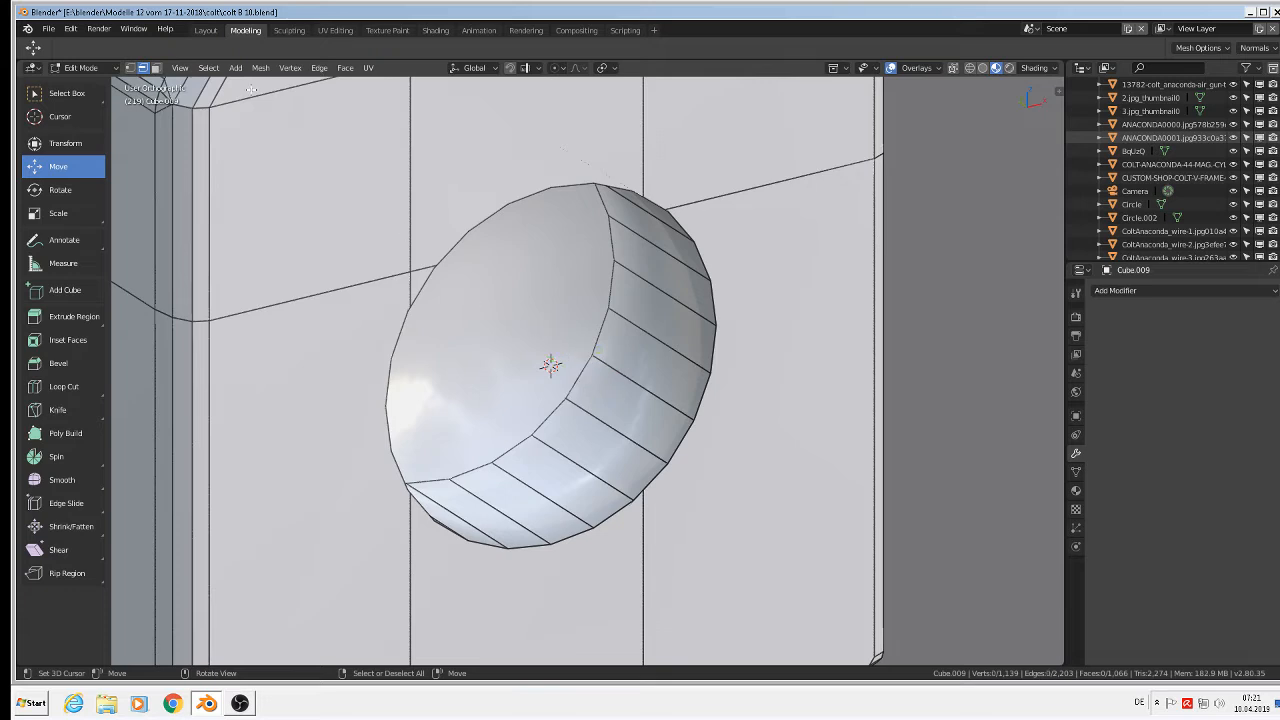
pyautogui.press('3')
pyautogui.click(494, 289)
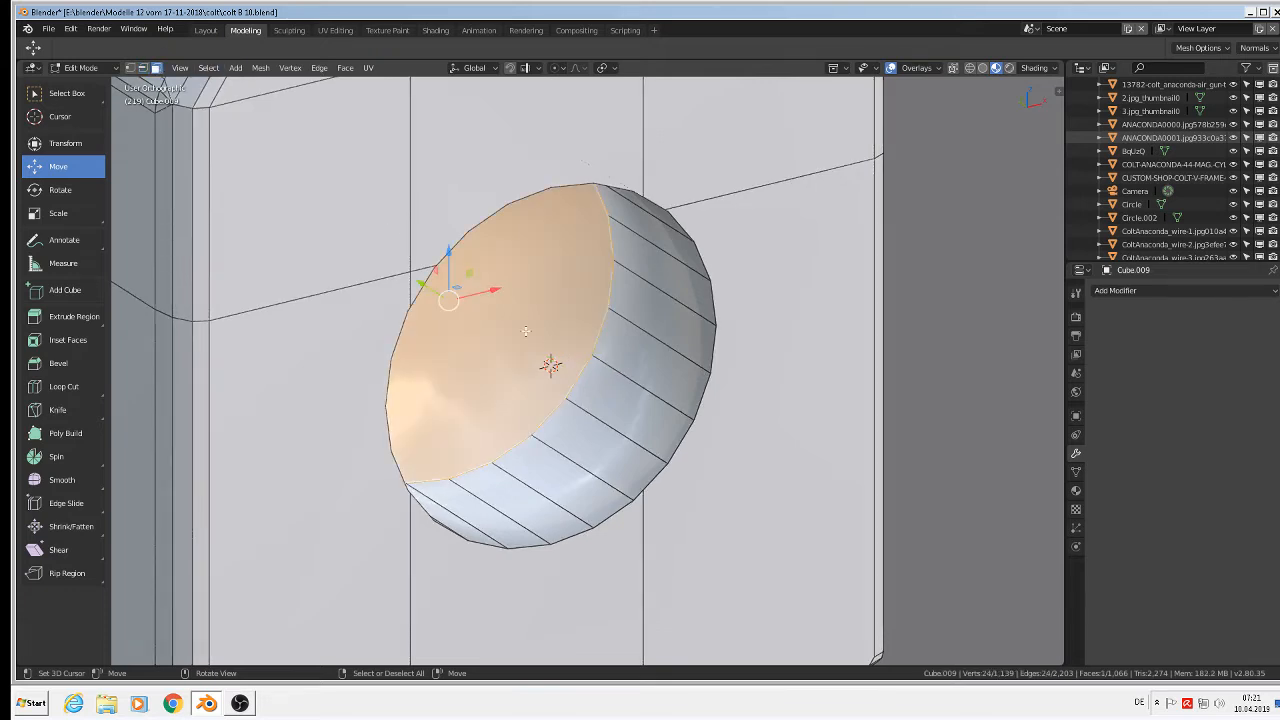
pyautogui.press('g')
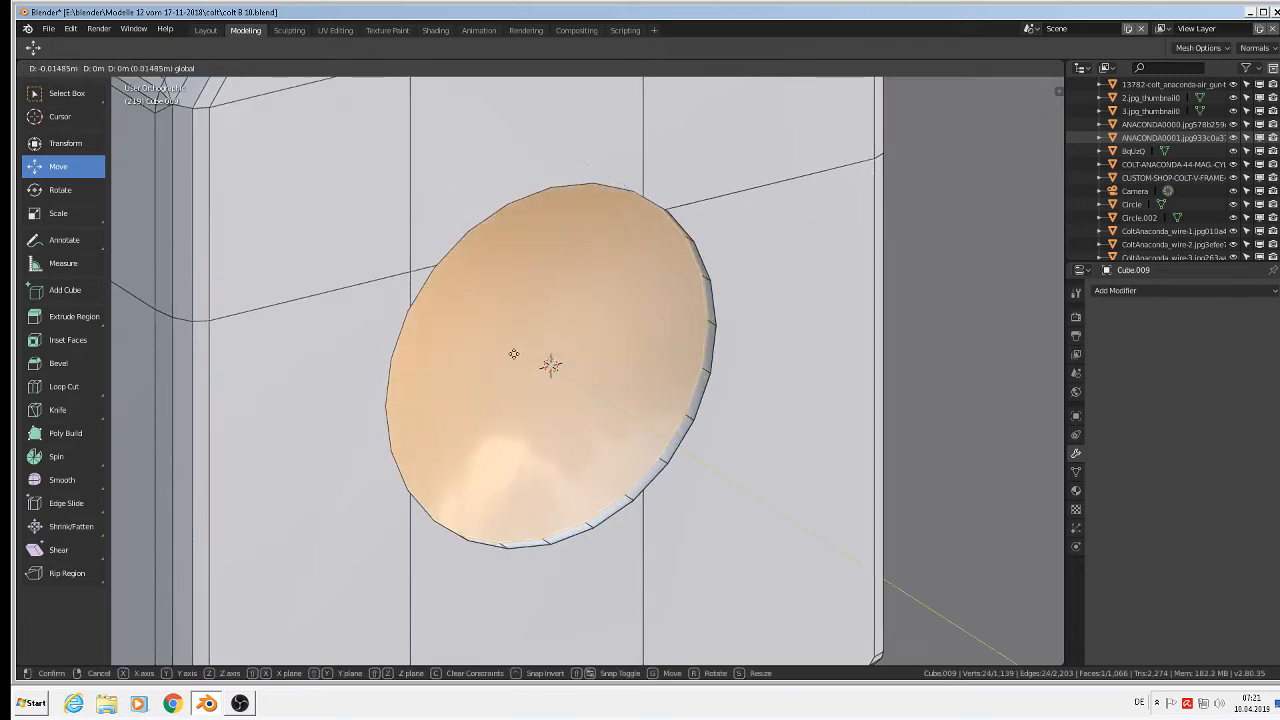
pyautogui.click(514, 354)
pyautogui.moveTo(650, 424); pyautogui.dragTo(505, 350, button='middle')
pyautogui.press('g')
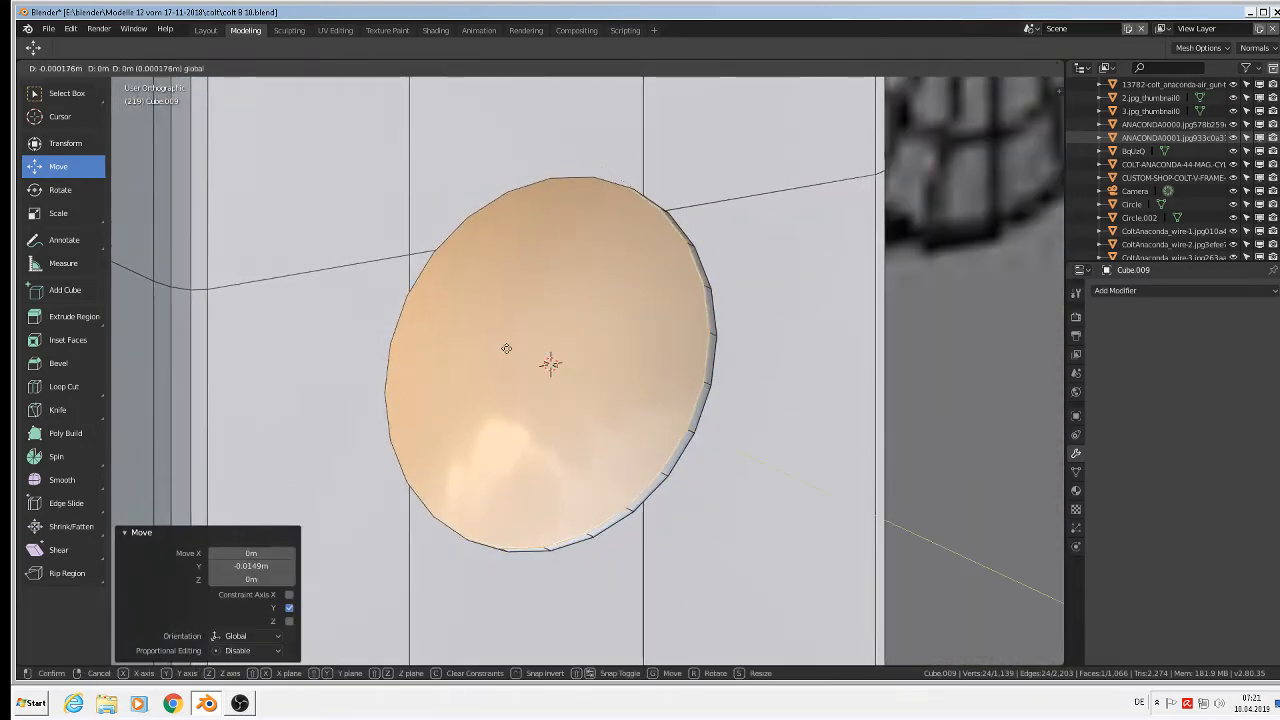
pyautogui.click(511, 351)
# - Scale the hole's floor face to 0.983, extrude it slightly inward along Y and scale the new face to 0.987
pyautogui.scroll(2, 758, 474)
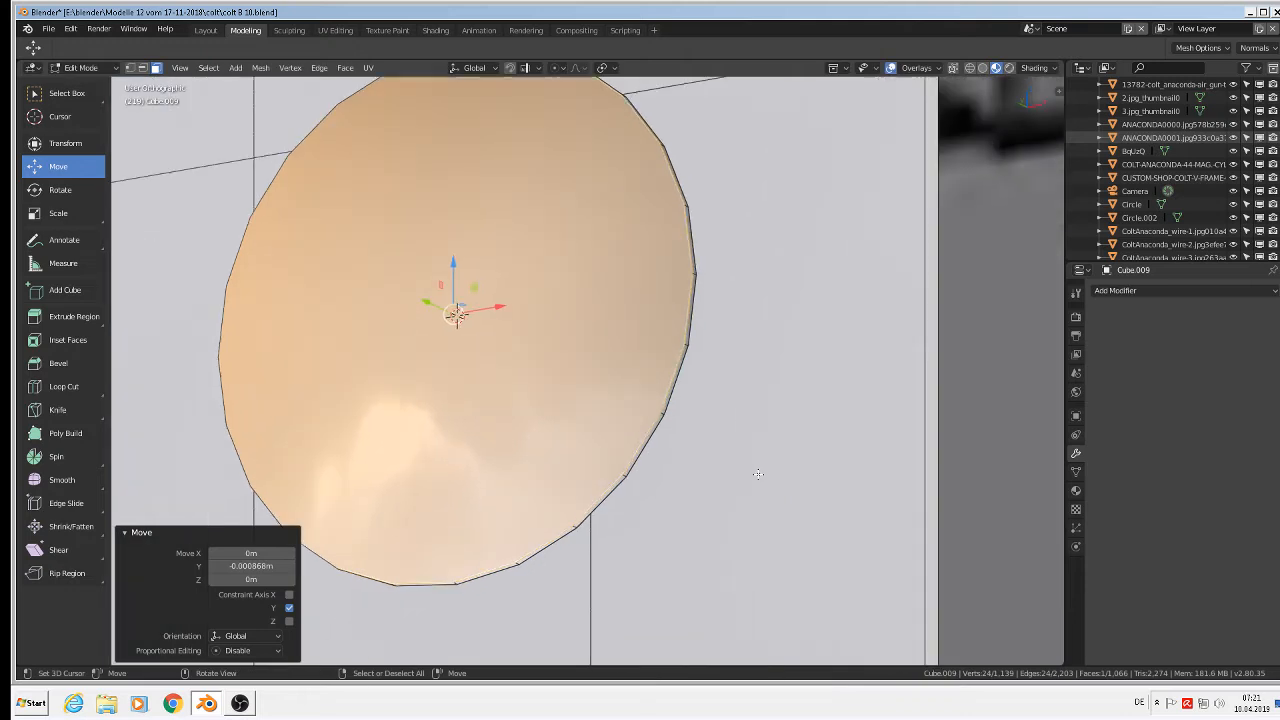
pyautogui.press('s')
pyautogui.click(701, 445)
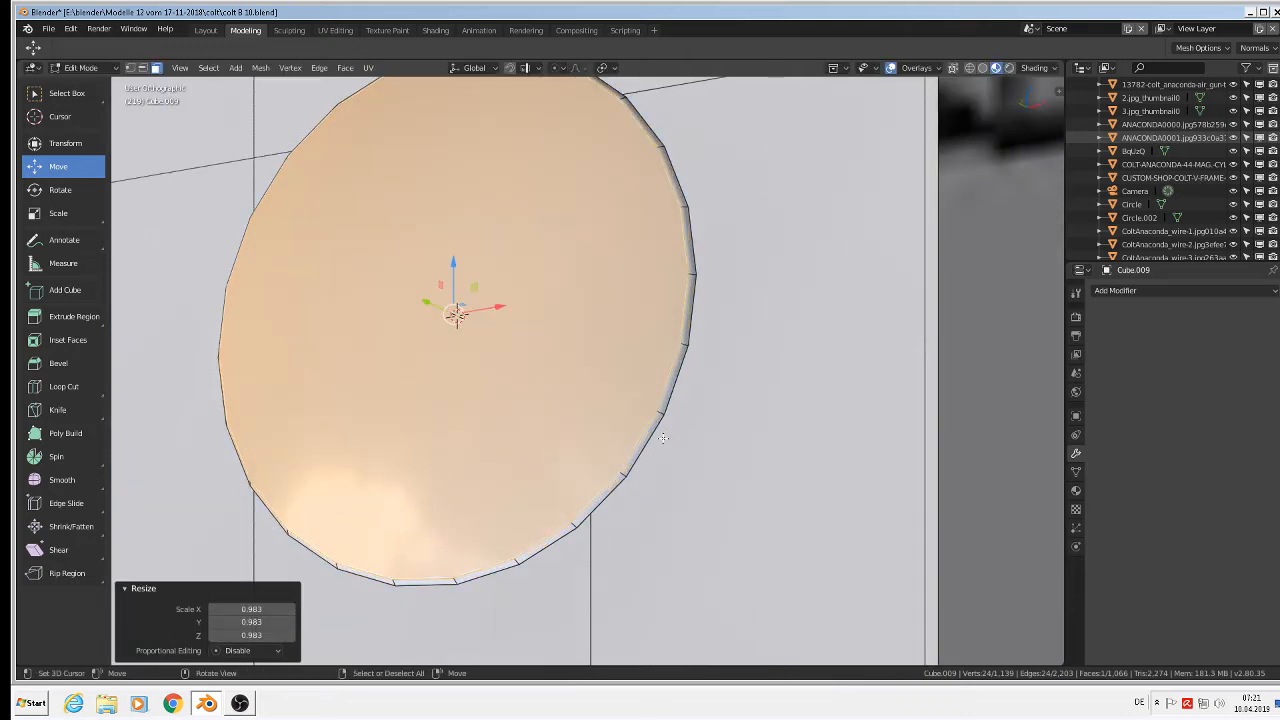
pyautogui.press('e')
pyautogui.rightClick(663, 438)
pyautogui.press('g')
pyautogui.press('y')
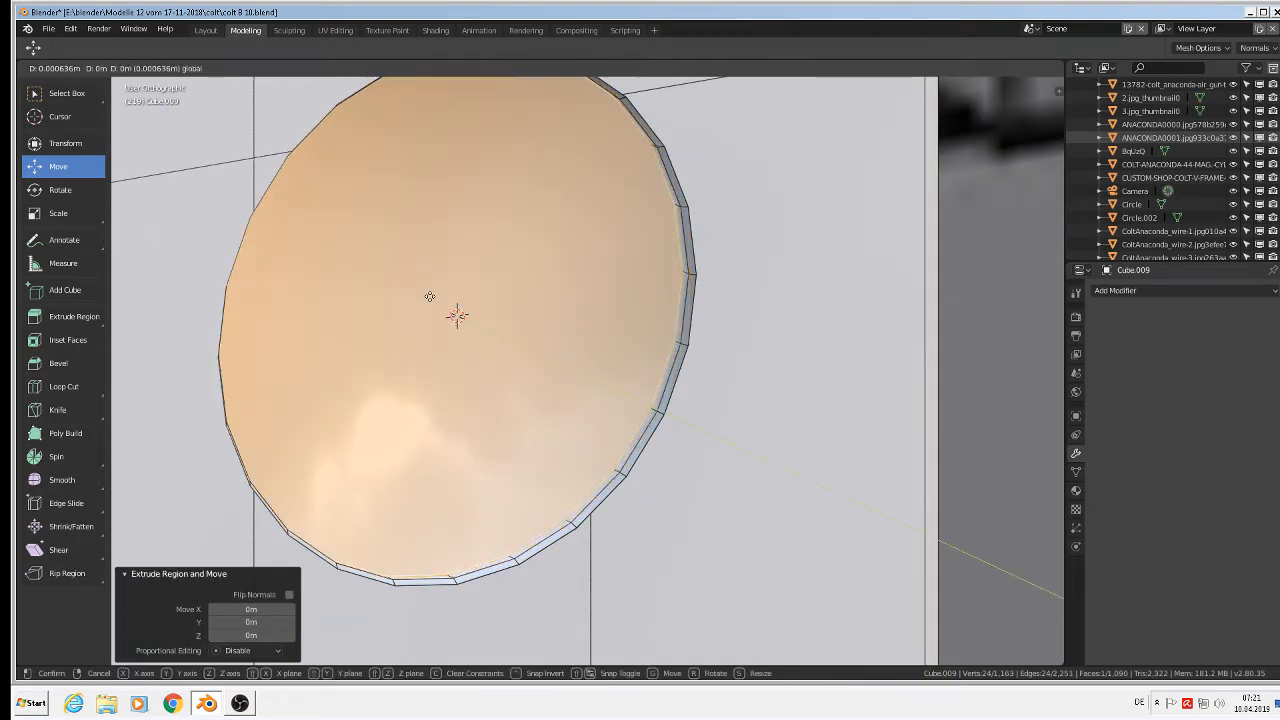
pyautogui.click(452, 300)
pyautogui.press('s')
pyautogui.click(710, 413)
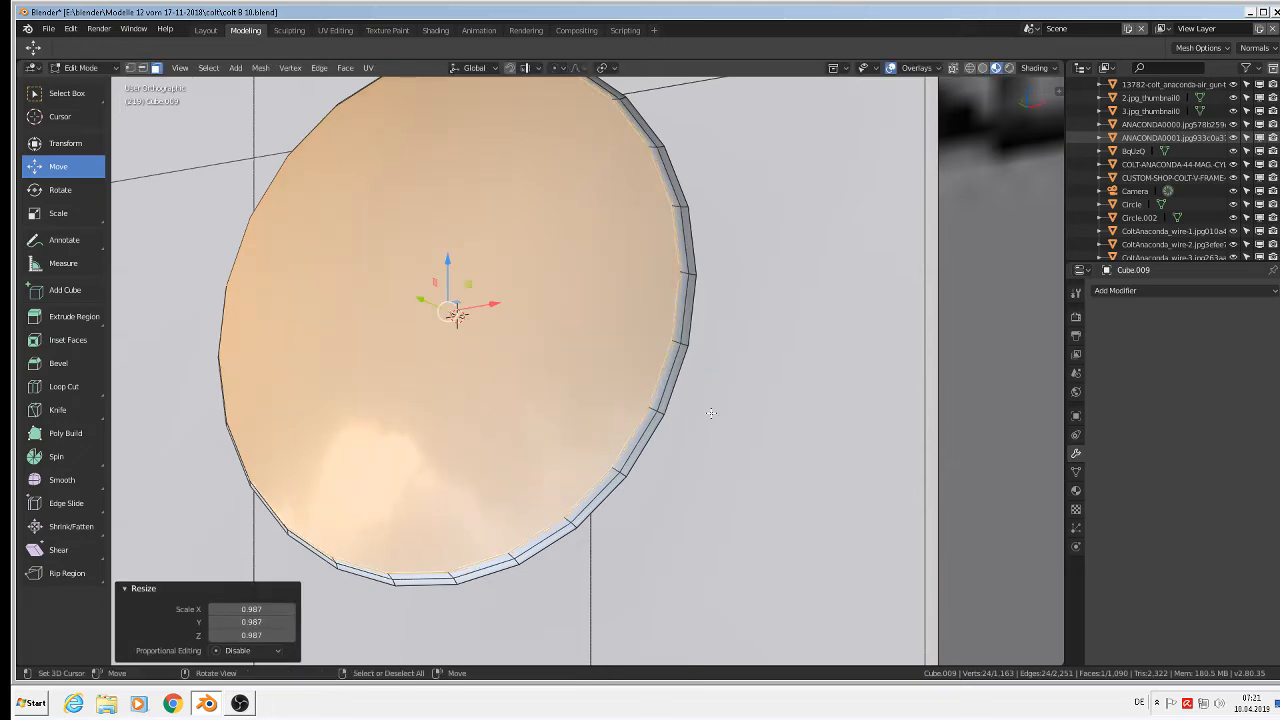
# - Extrude the hole's floor face again, move it 0.000525 m along Y and scale it slightly smaller for another rim ring
pyautogui.moveTo(758, 432); pyautogui.dragTo(423, 296, button='middle')
pyautogui.press('e')
pyautogui.rightClick(710, 410)
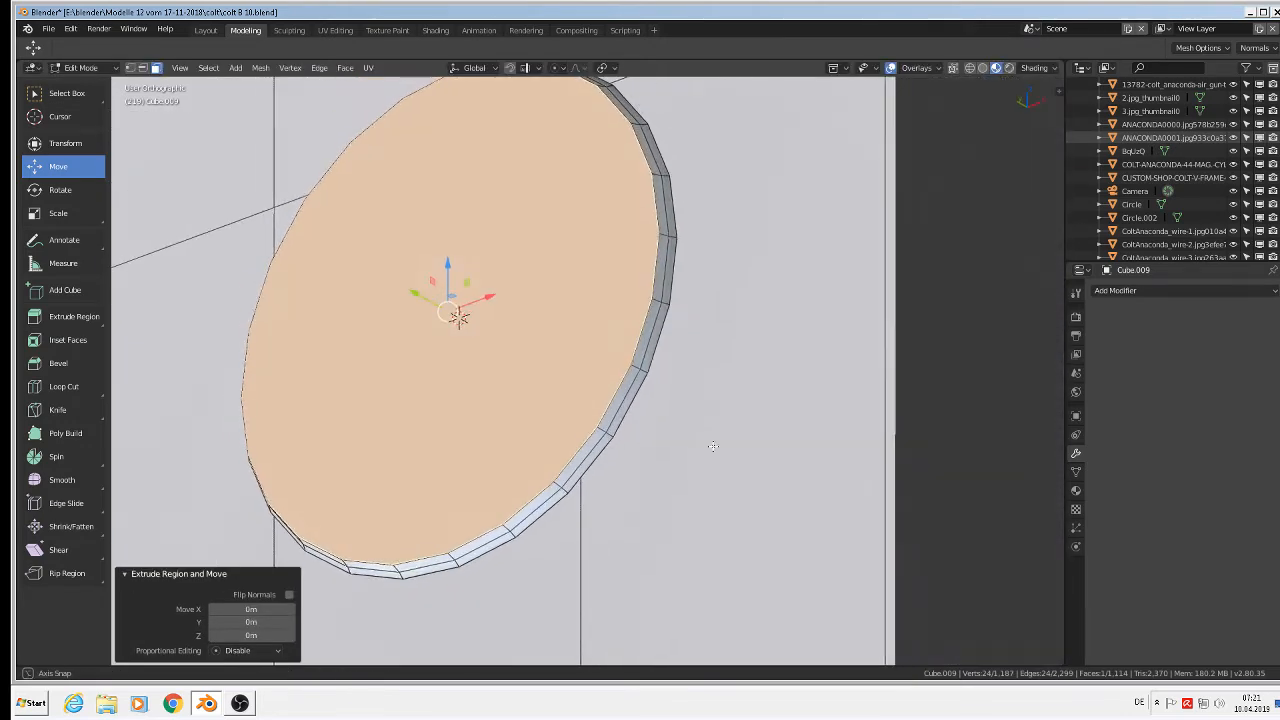
pyautogui.press('g')
pyautogui.click(409, 289)
pyautogui.press('s')
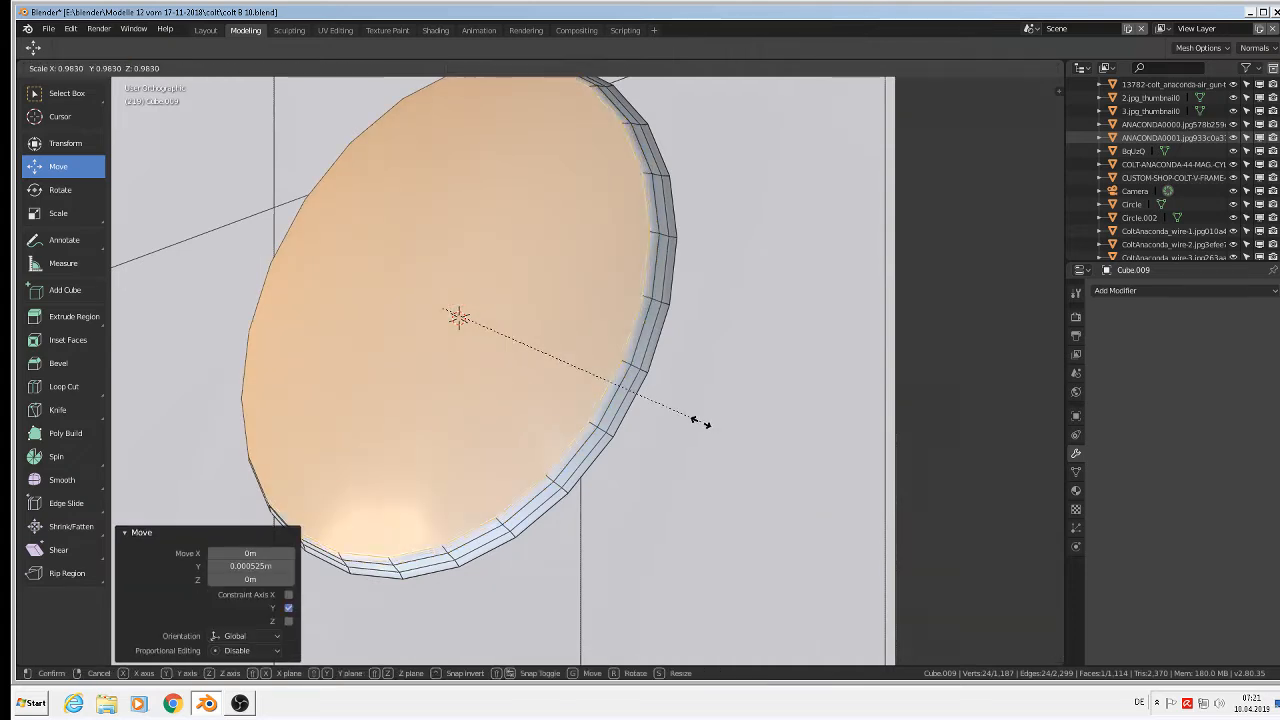
pyautogui.click(643, 392)
# - Extrude the floor face once more and push it deep into the block along Y to form the hole's inner wall
pyautogui.press('e')
pyautogui.rightClick(643, 392)
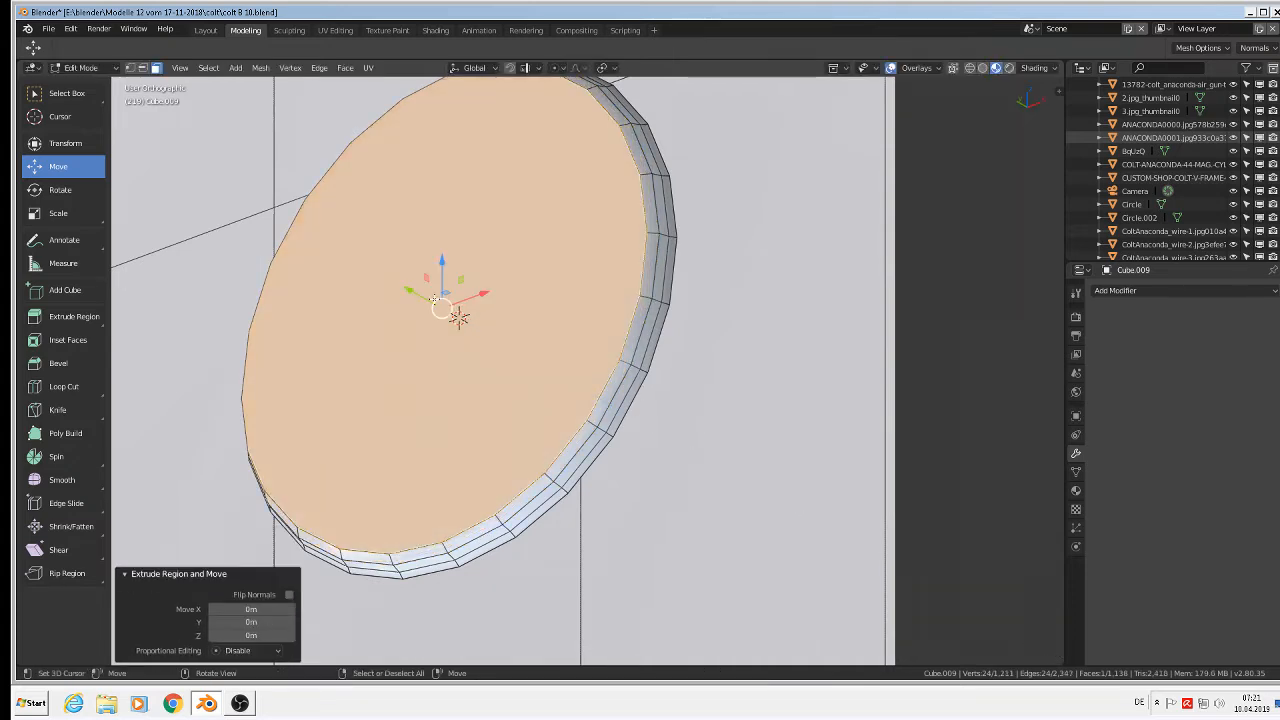
pyautogui.press('g')
pyautogui.press('y')
pyautogui.click(351, 237)
pyautogui.scroll(-2, 740, 339)
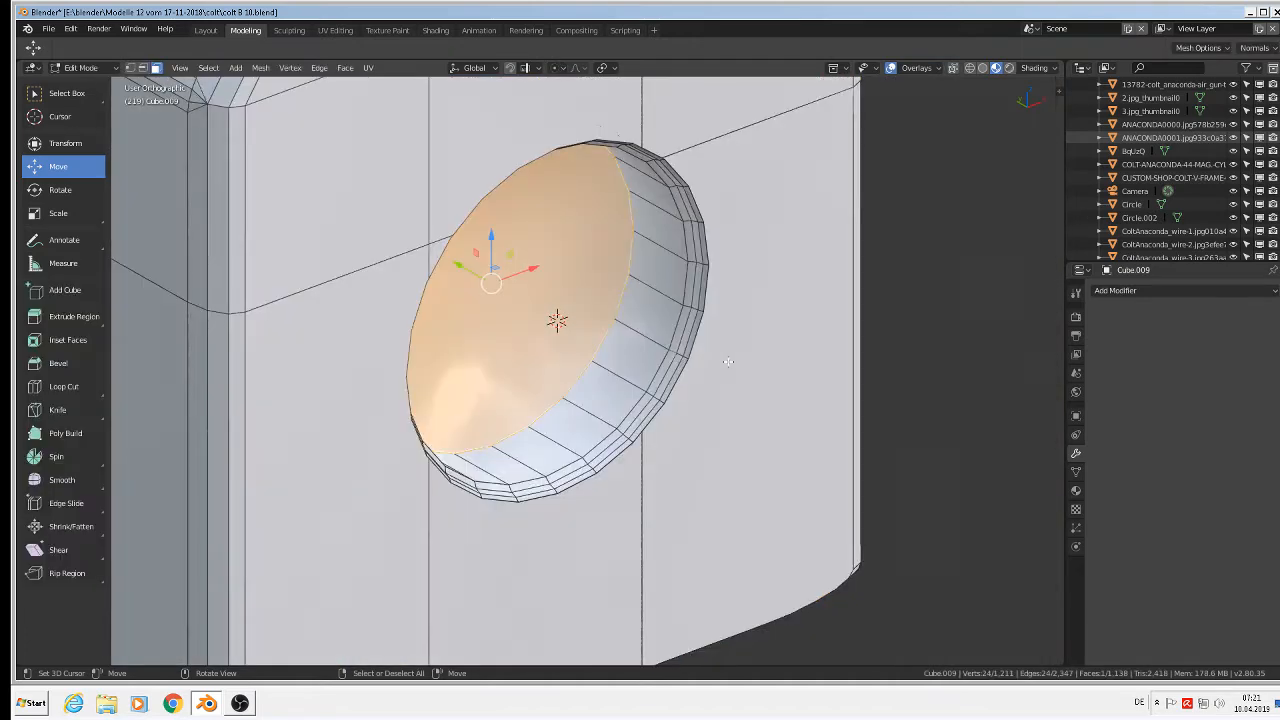
pyautogui.moveTo(728, 361); pyautogui.dragTo(629, 274, button='middle')
pyautogui.scroll(-2, 629, 283)
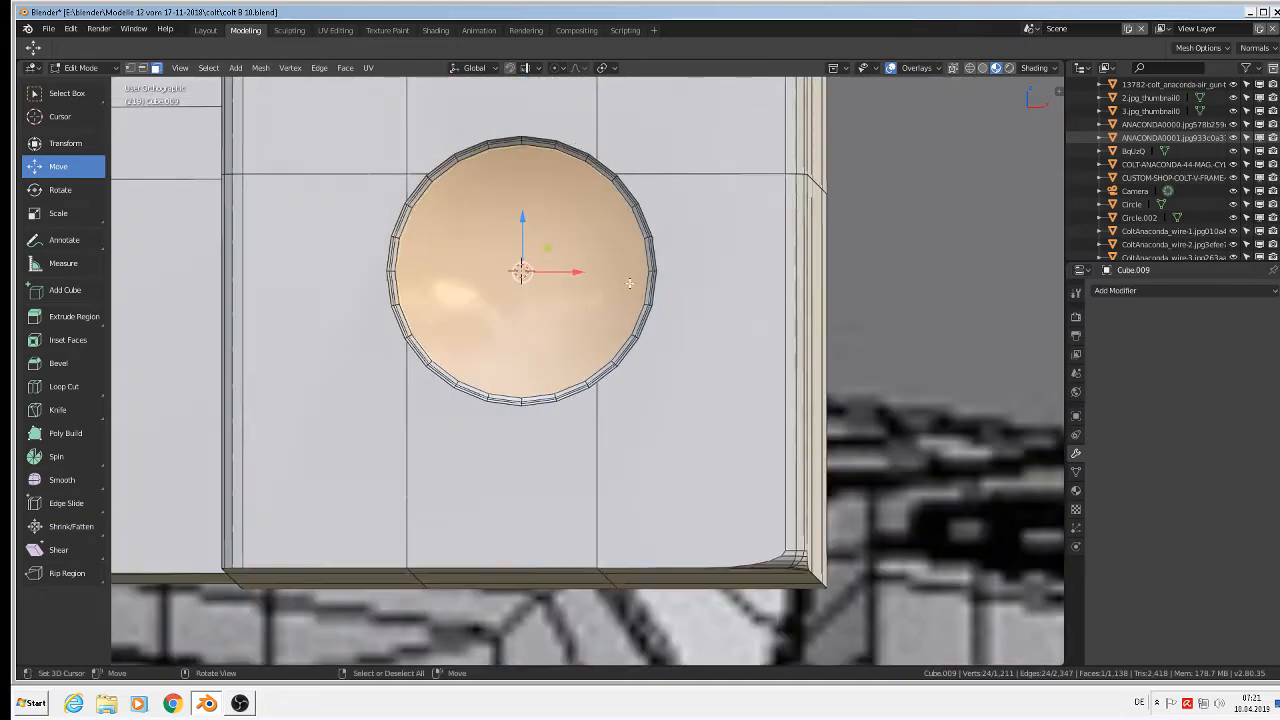
# - Leave mesh editing of the sight with the rounded hole and save the file
pyautogui.press('Tab')
pyautogui.scroll(-2, 630, 320)
pyautogui.moveTo(632, 337); pyautogui.dragTo(678, 277, button='middle')
pyautogui.scroll(-5, 672, 312)
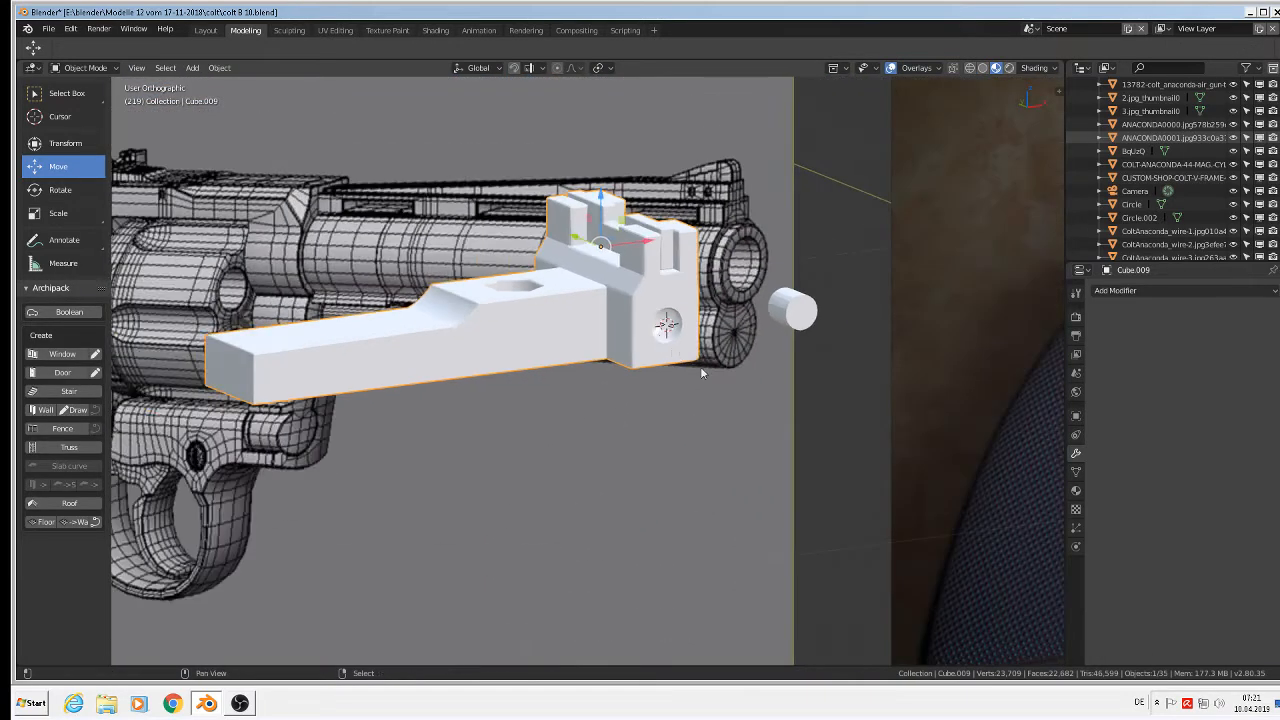
pyautogui.scroll(-1, 807, 405)
pyautogui.keyDown('shift'); pyautogui.moveTo(700, 366); pyautogui.dragTo(799, 439, button='middle'); pyautogui.keyUp('shift')
pyautogui.scroll(-3, 807, 405)
pyautogui.scroll(2, 799, 439)
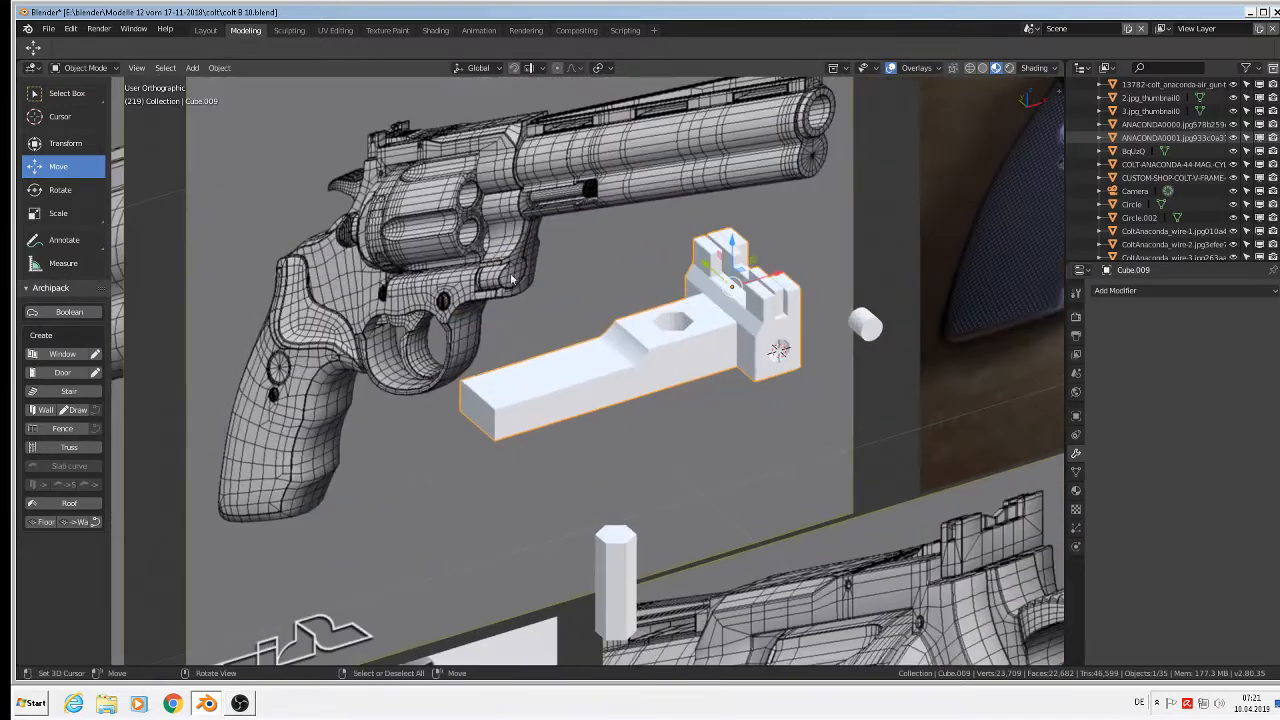
pyautogui.click(48, 29)
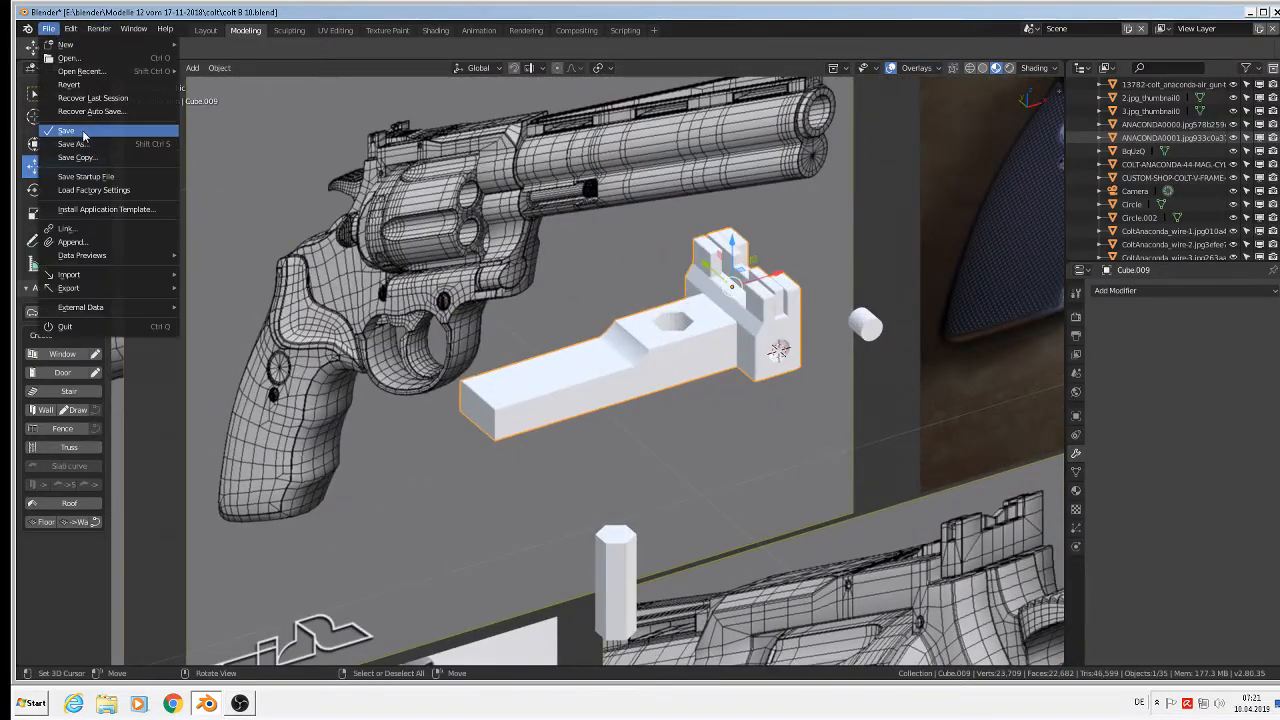
# - Move the hexagonal prism, the small cylinder, the two older sight copies and both long rails into Collection 1
pyautogui.scroll(-3, 734, 351)
pyautogui.scroll(2, 746, 365)
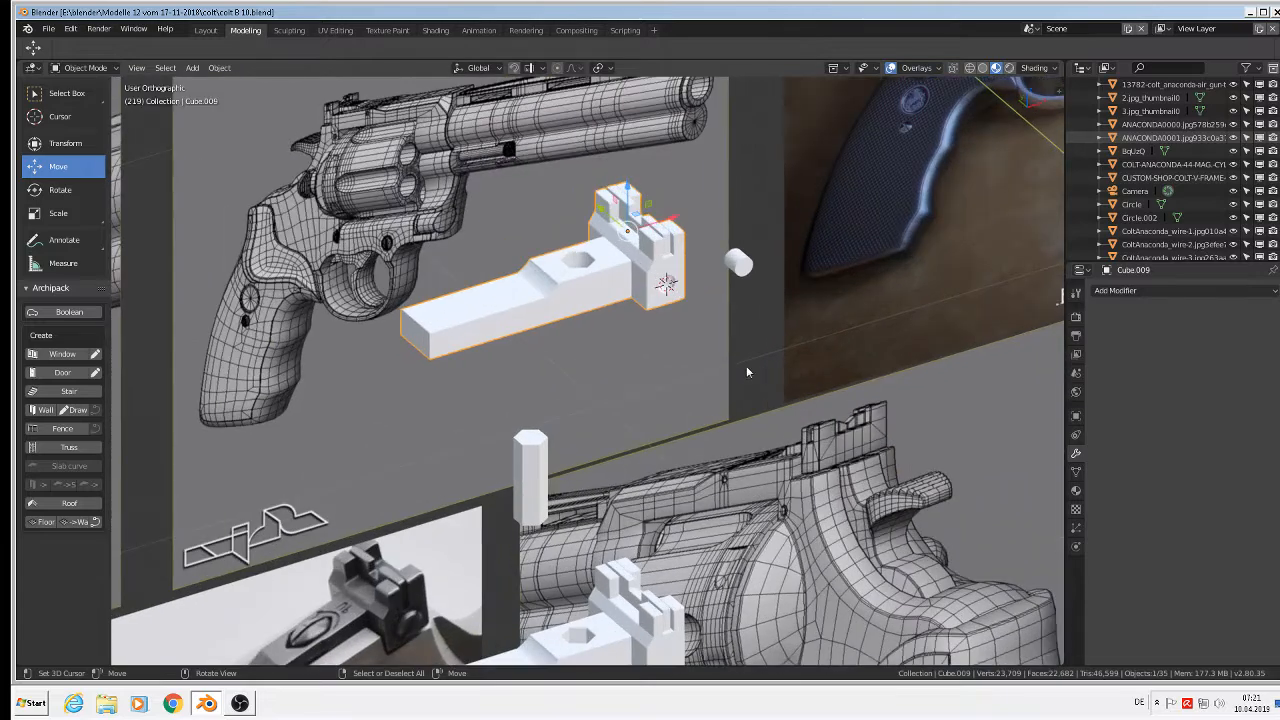
pyautogui.click(547, 481)
pyautogui.click(538, 475)
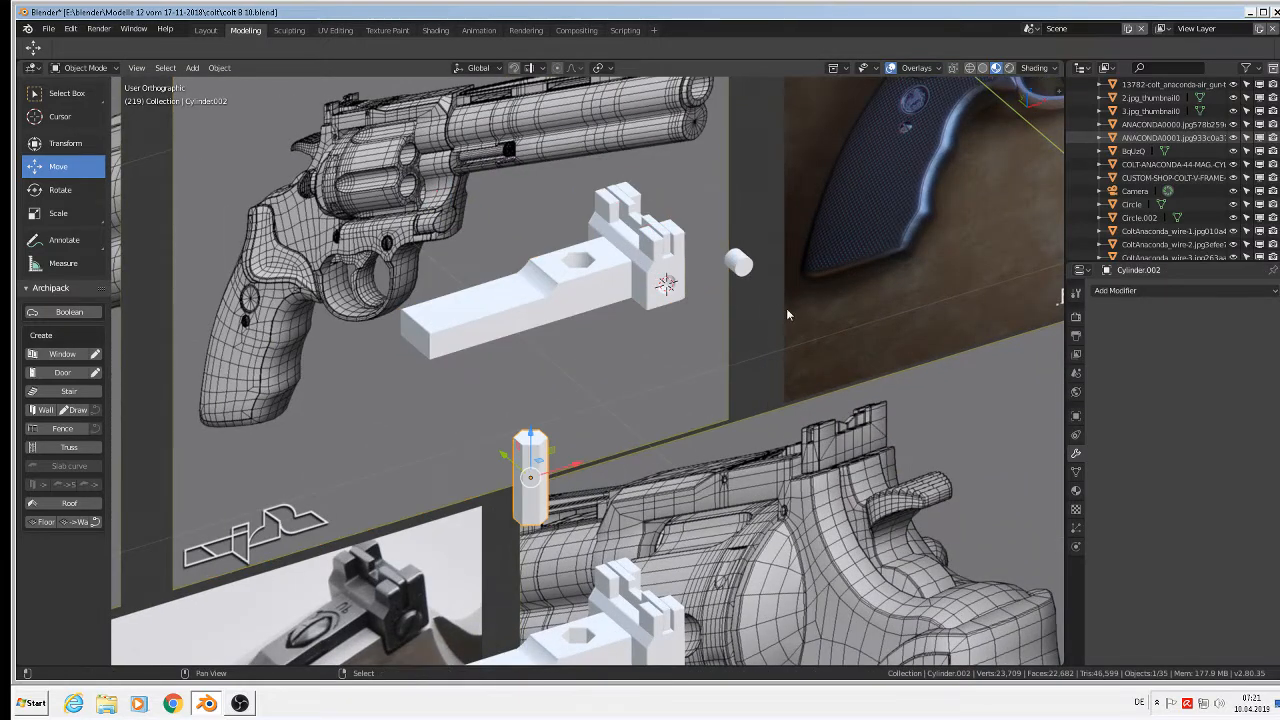
pyautogui.keyDown('shift'); pyautogui.moveTo(640, 560); pyautogui.dragTo(728, 250, button='middle'); pyautogui.keyUp('shift')
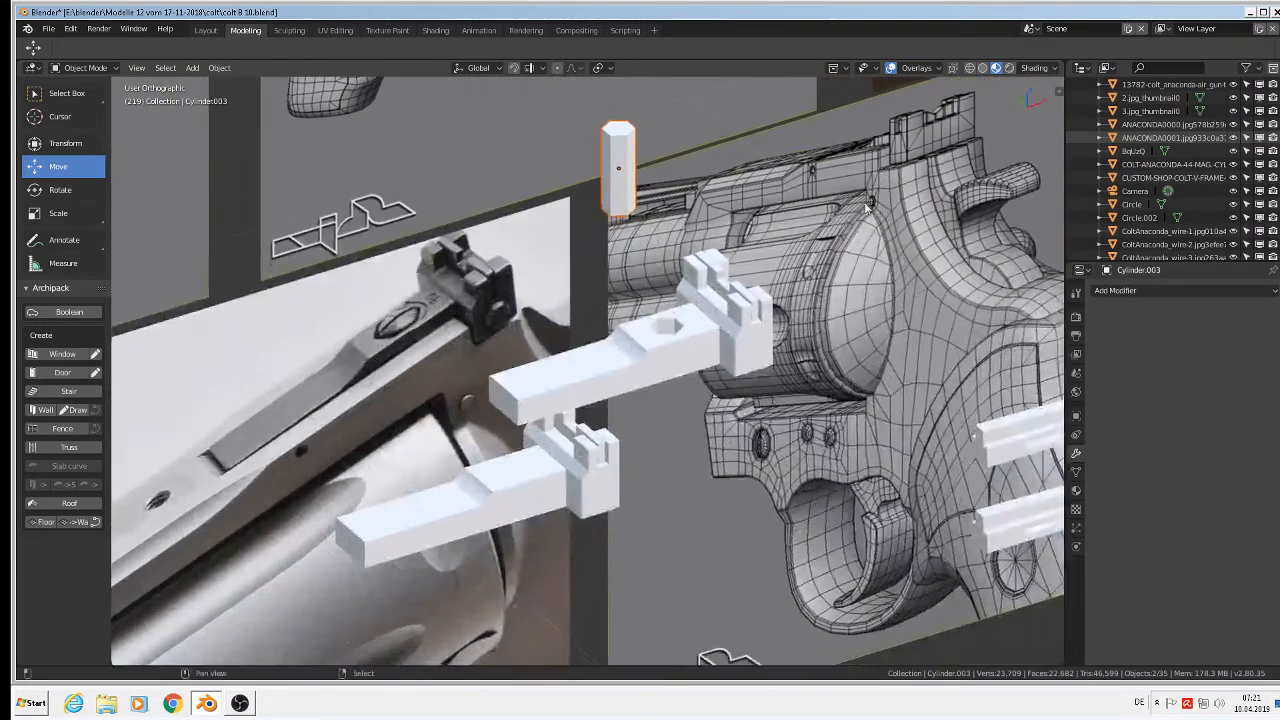
pyautogui.keyDown('shift'); pyautogui.click(680, 348); pyautogui.keyUp('shift')
pyautogui.keyDown('shift'); pyautogui.click(556, 487); pyautogui.keyUp('shift')
pyautogui.scroll(-5, 922, 520)
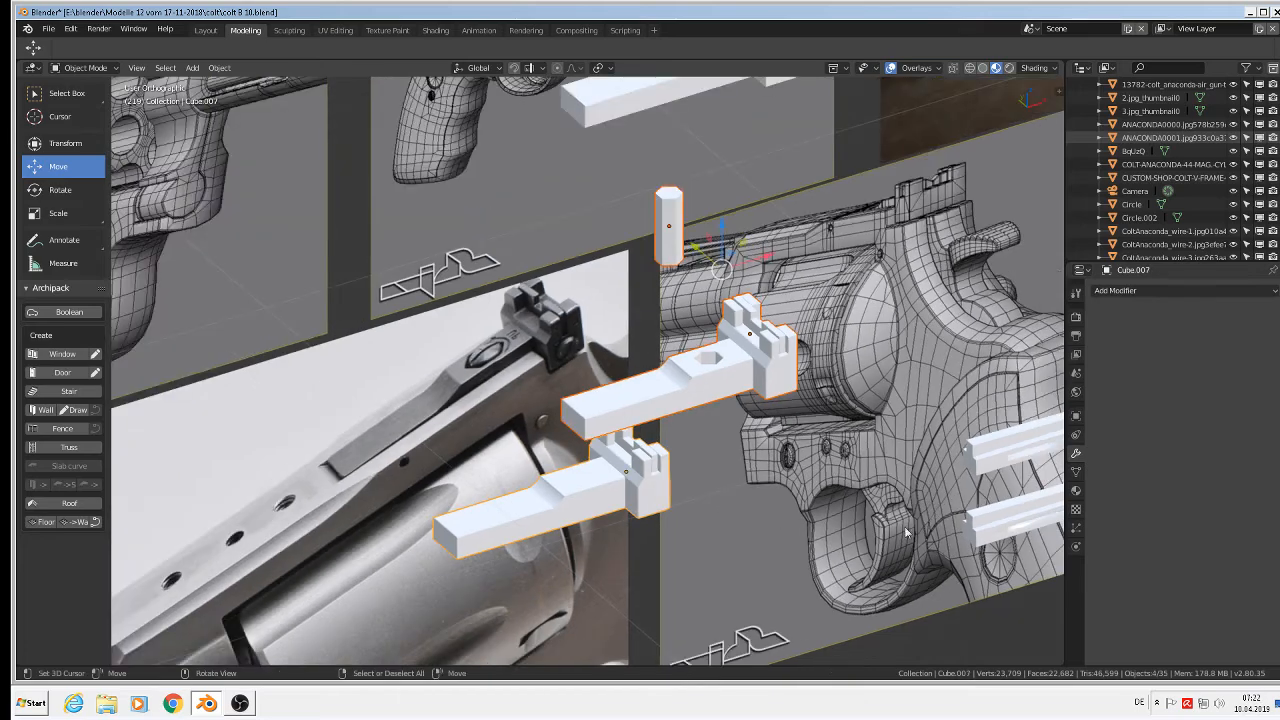
pyautogui.keyDown('shift'); pyautogui.moveTo(922, 520); pyautogui.dragTo(658, 256, button='middle'); pyautogui.keyUp('shift')
pyautogui.scroll(3, 658, 256)
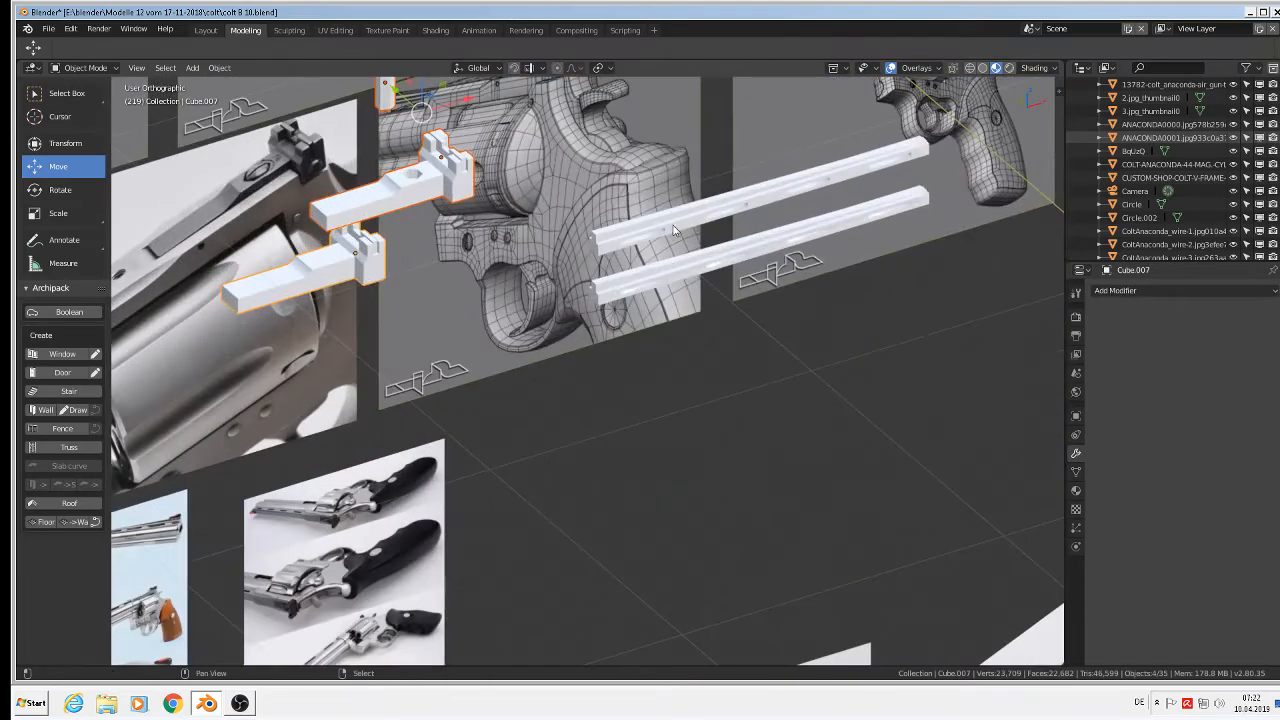
pyautogui.keyDown('shift'); pyautogui.click(678, 250); pyautogui.keyUp('shift')
pyautogui.keyDown('shift'); pyautogui.click(665, 282); pyautogui.keyUp('shift')
pyautogui.scroll(-4, 640, 330)
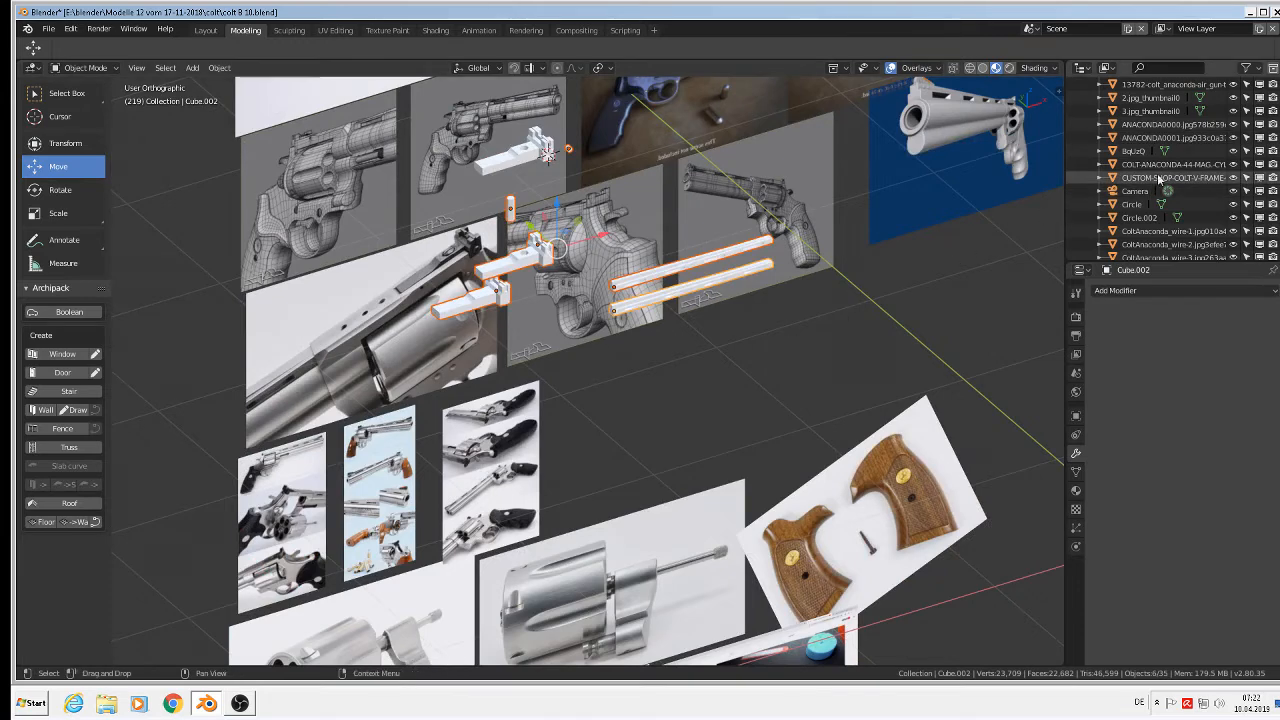
pyautogui.scroll(3, 1186, 181)
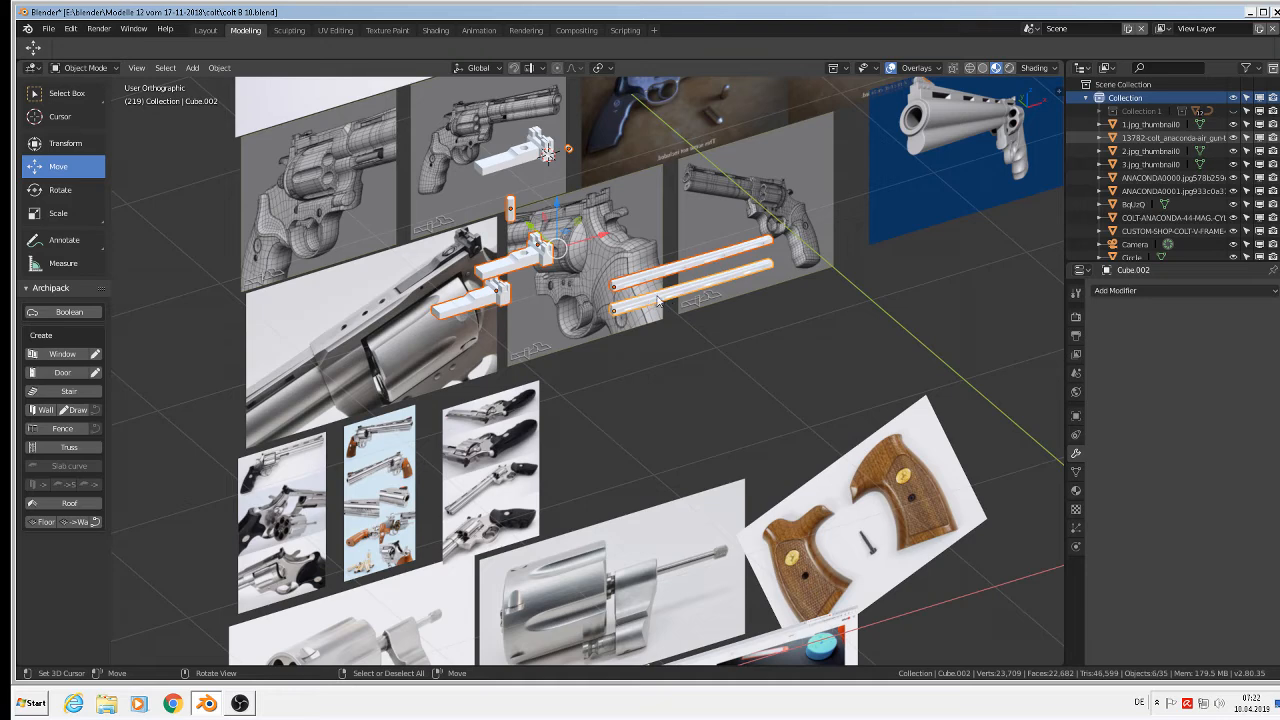
pyautogui.press('m')
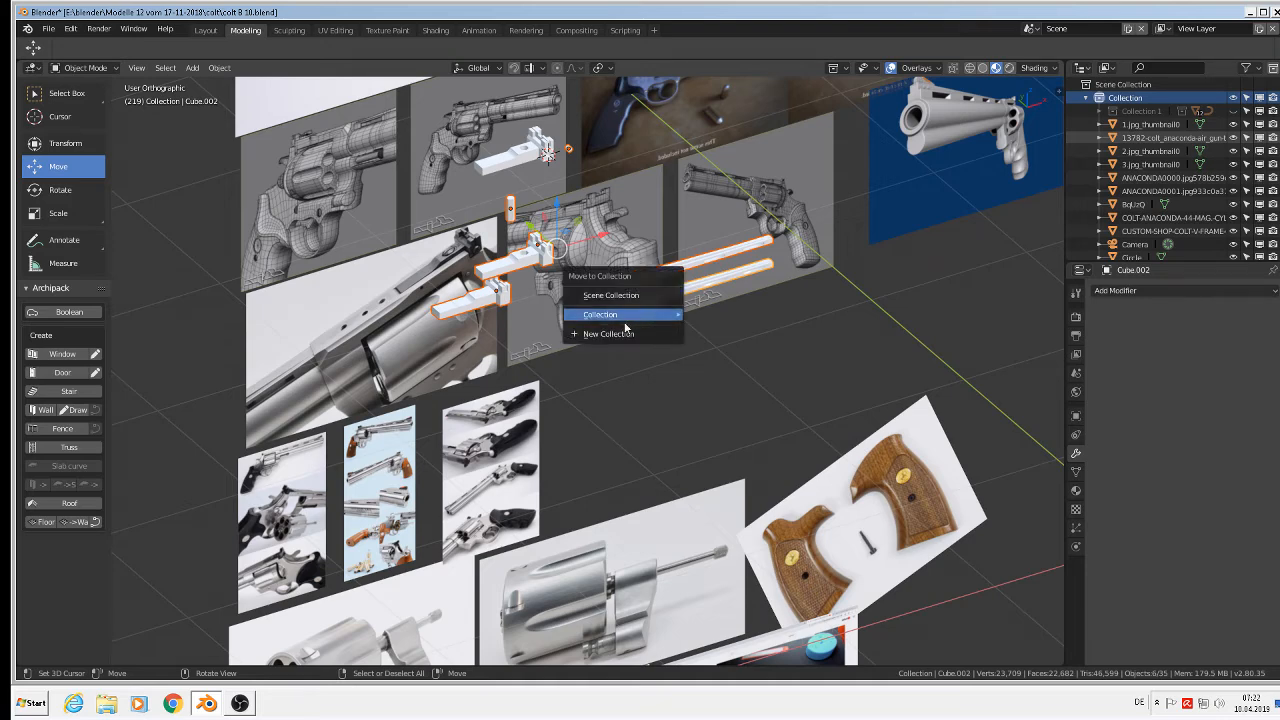
pyautogui.moveTo(630, 323)
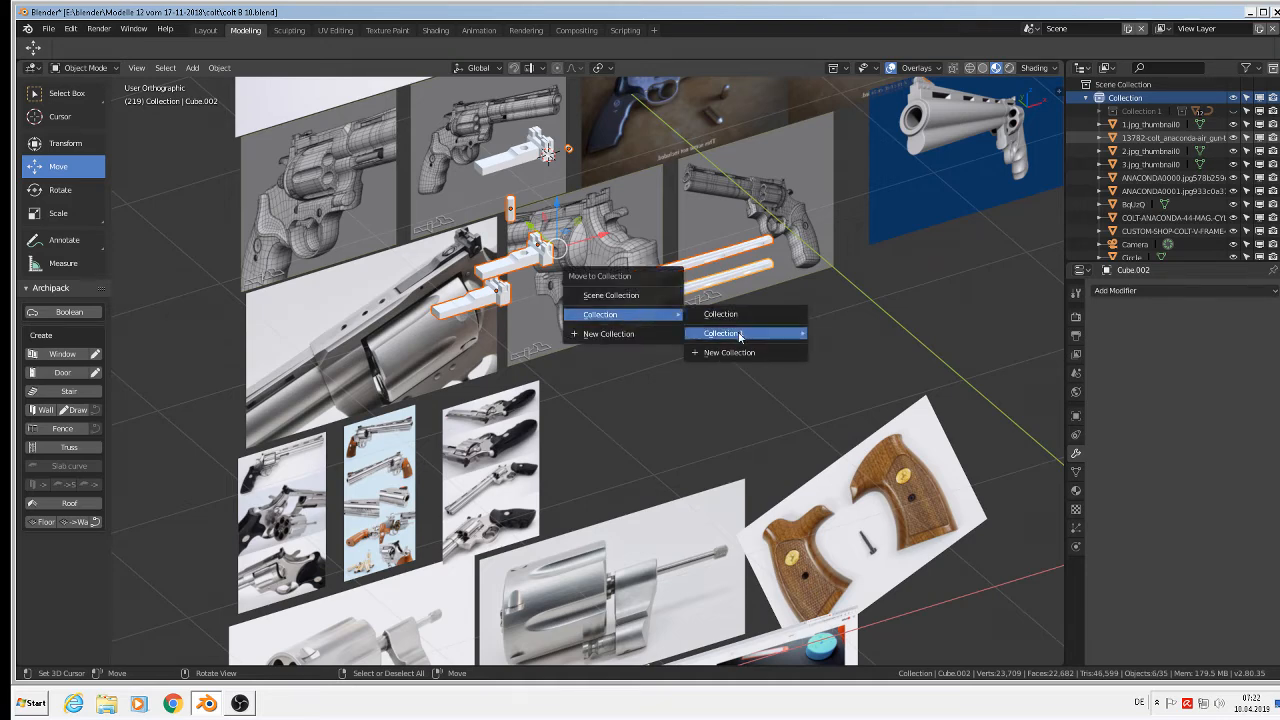
pyautogui.moveTo(740, 336)
pyautogui.click(850, 333)
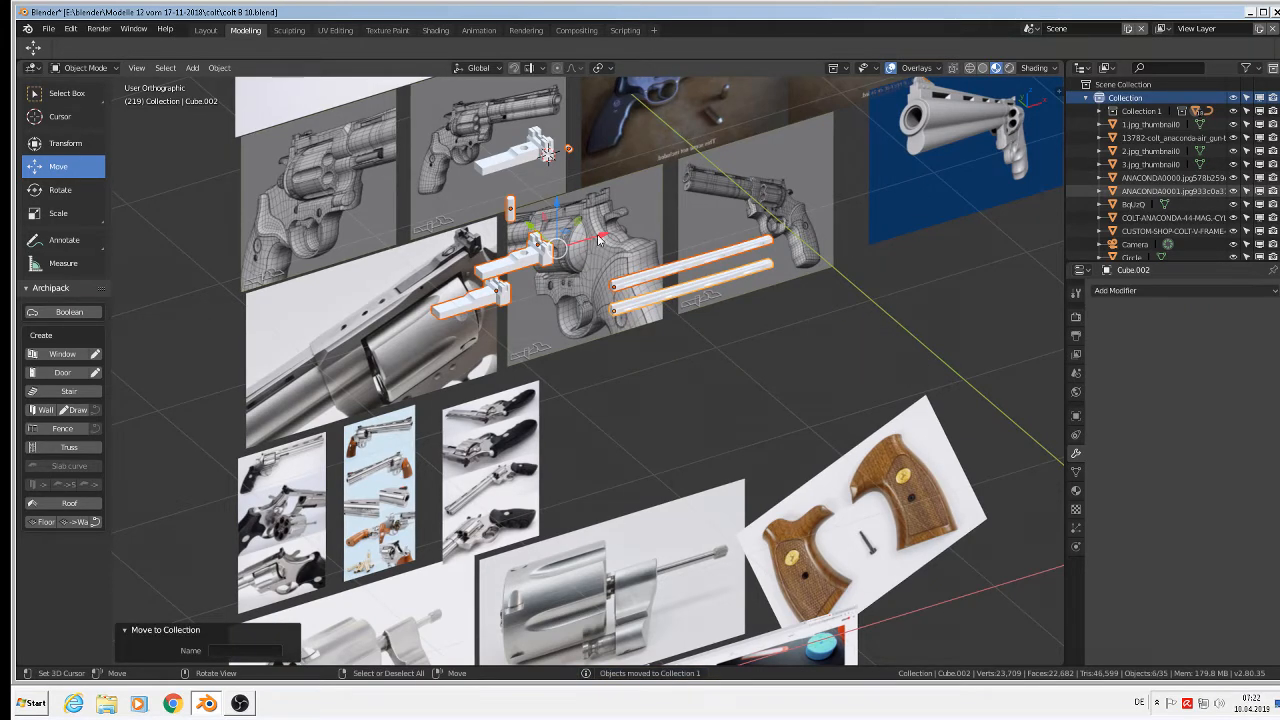
# - Make the Scene Collection active and hide Collection 1 while keeping its parent Collection visible
pyautogui.click(1234, 98)
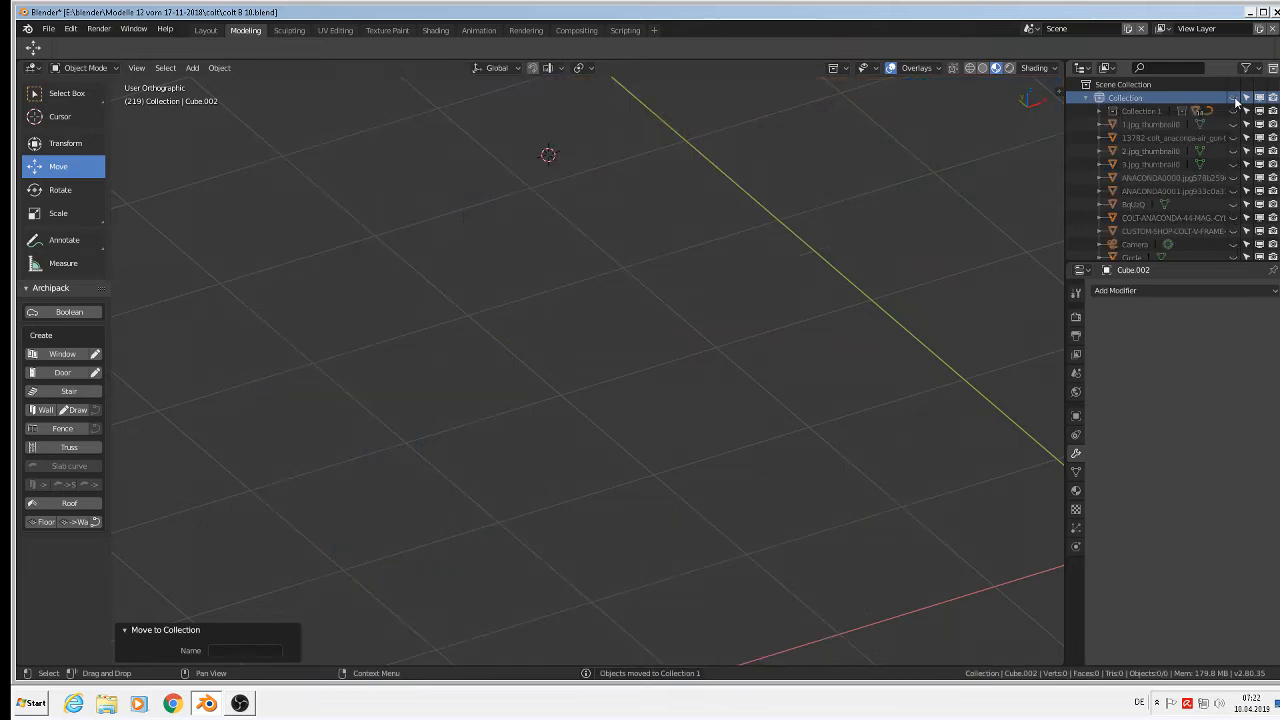
pyautogui.click(1124, 85)
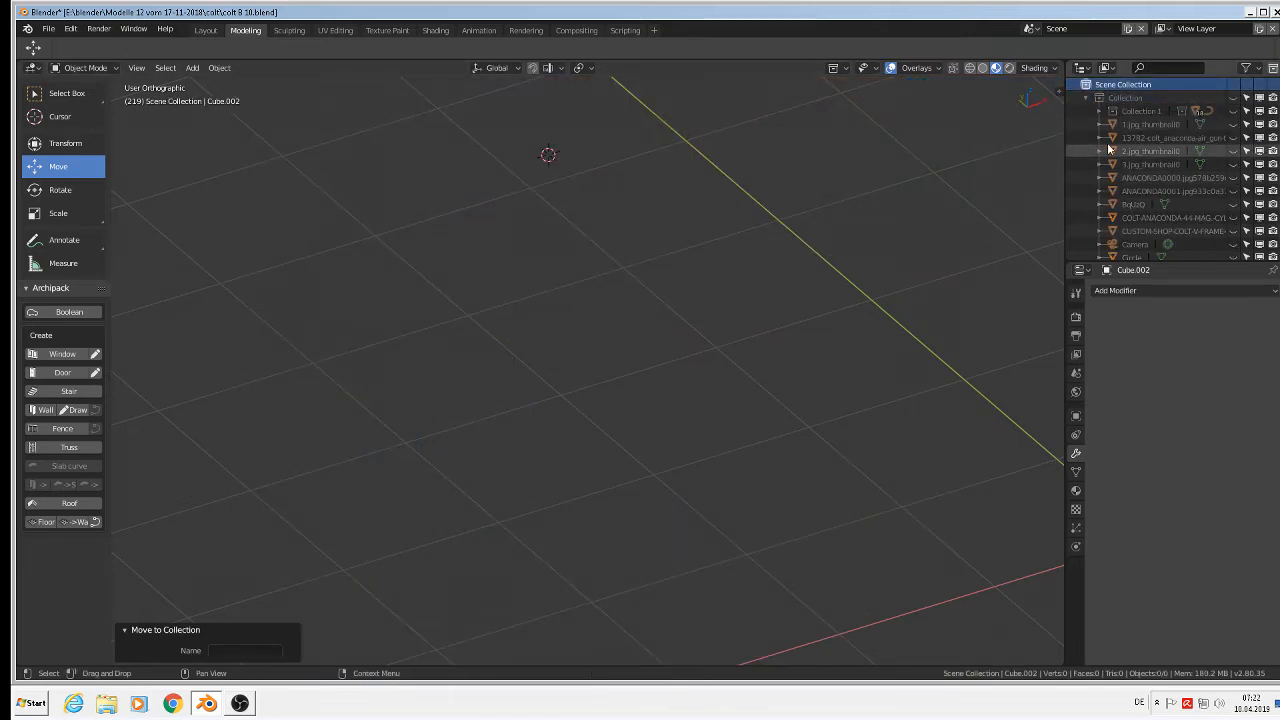
pyautogui.click(1234, 98)
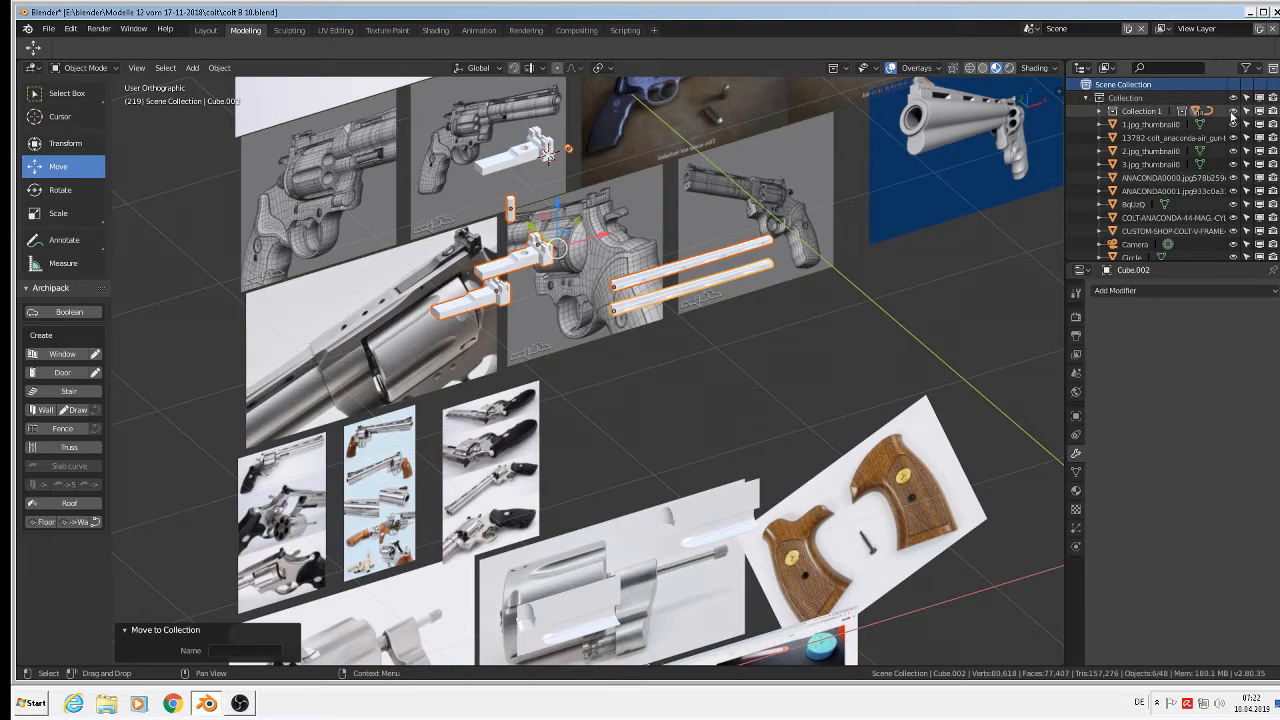
# - Move the sight with the round hole -0.457 m along Z and 0.244 m along Y, placing it near the rear sight photo
pyautogui.scroll(-5, 943, 264)
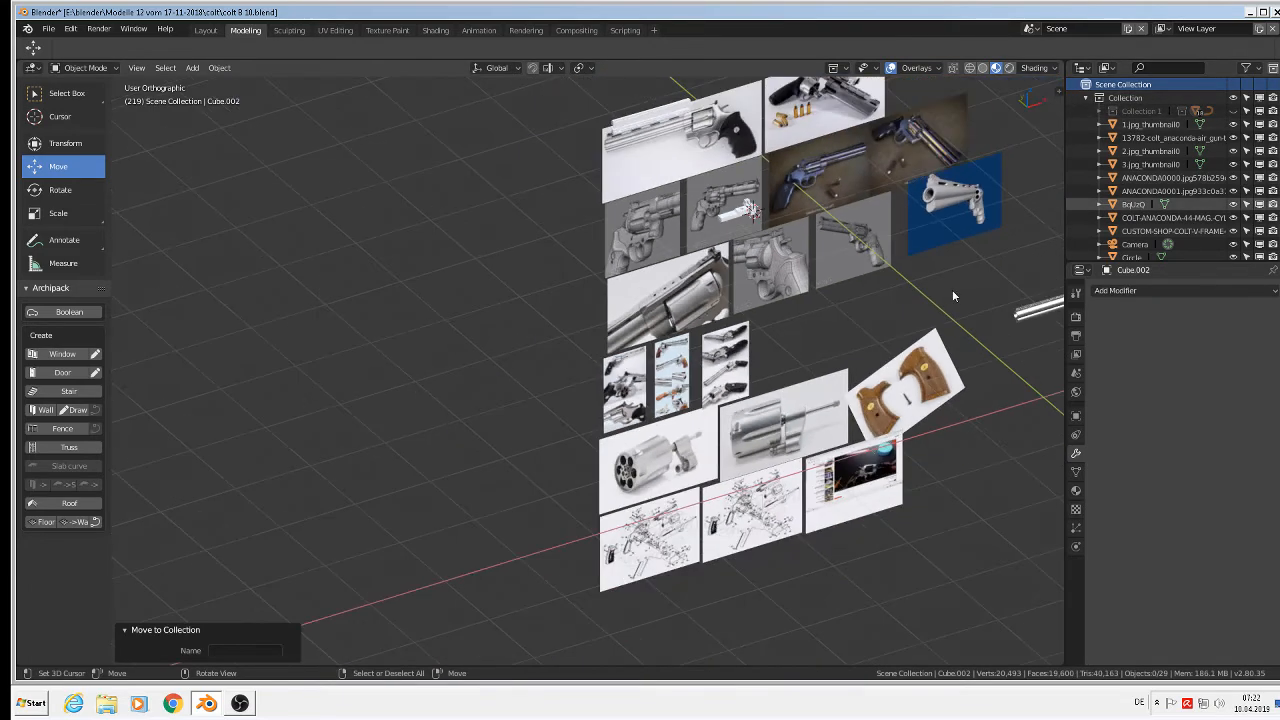
pyautogui.moveTo(952, 289); pyautogui.dragTo(644, 270, button='middle')
pyautogui.scroll(3, 563, 222)
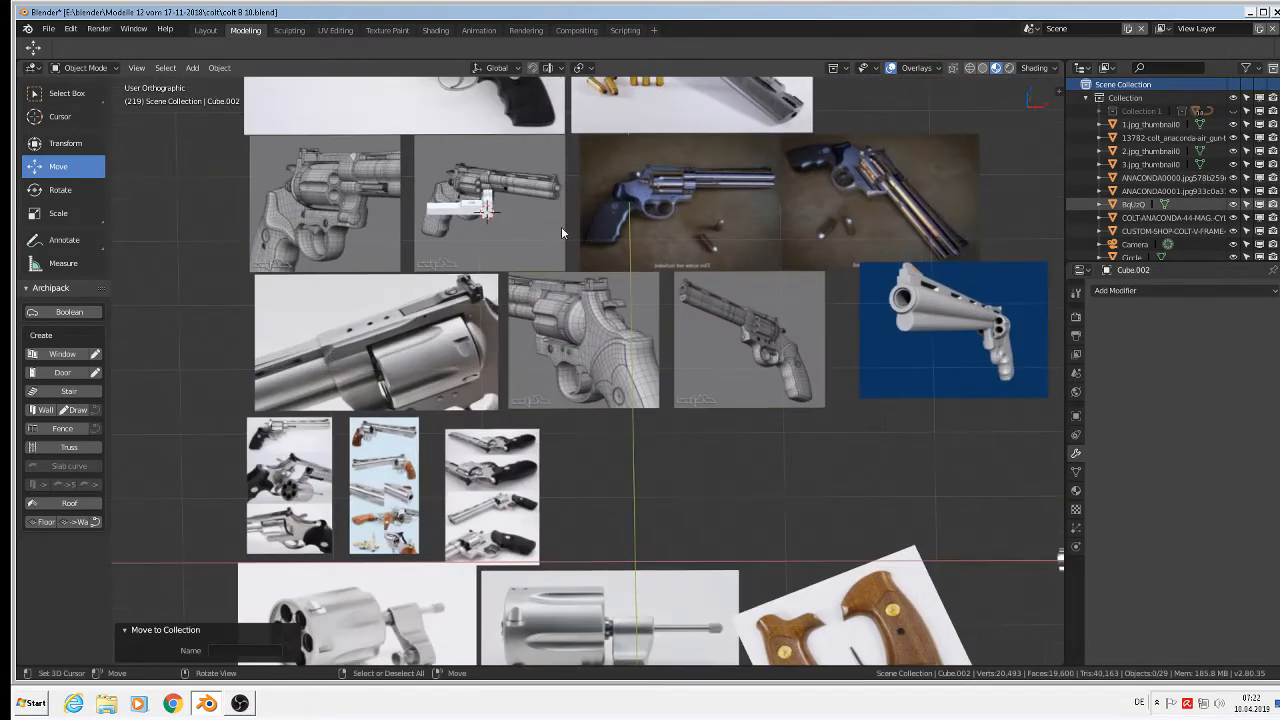
pyautogui.moveTo(561, 226); pyautogui.dragTo(586, 238, button='middle')
pyautogui.scroll(4, 472, 195)
pyautogui.scroll(3, 378, 161)
pyautogui.keyDown('shift'); pyautogui.moveTo(408, 197); pyautogui.dragTo(592, 407, button='middle'); pyautogui.keyUp('shift')
pyautogui.scroll(-3, 597, 409)
pyautogui.click(588, 385)
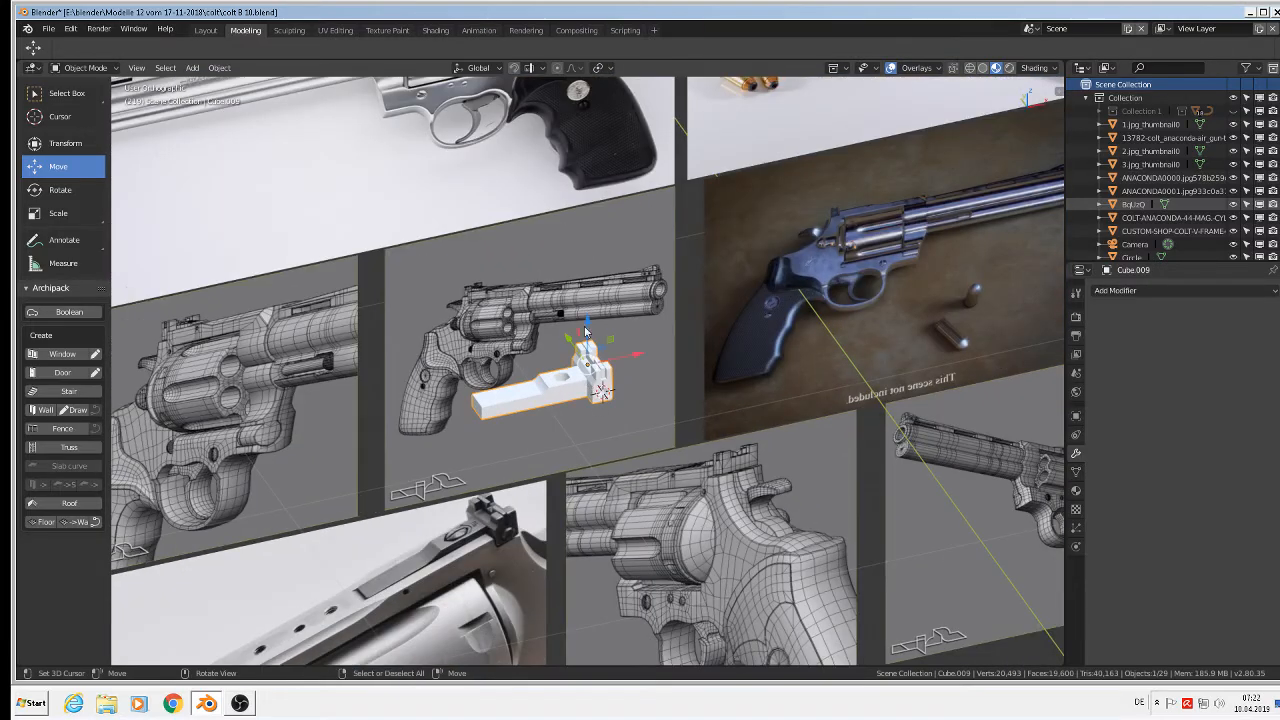
pyautogui.moveTo(586, 331); pyautogui.dragTo(585, 451)
pyautogui.scroll(4, 566, 474)
pyautogui.keyDown('shift'); pyautogui.moveTo(540, 460); pyautogui.dragTo(835, 249, button='middle'); pyautogui.keyUp('shift')
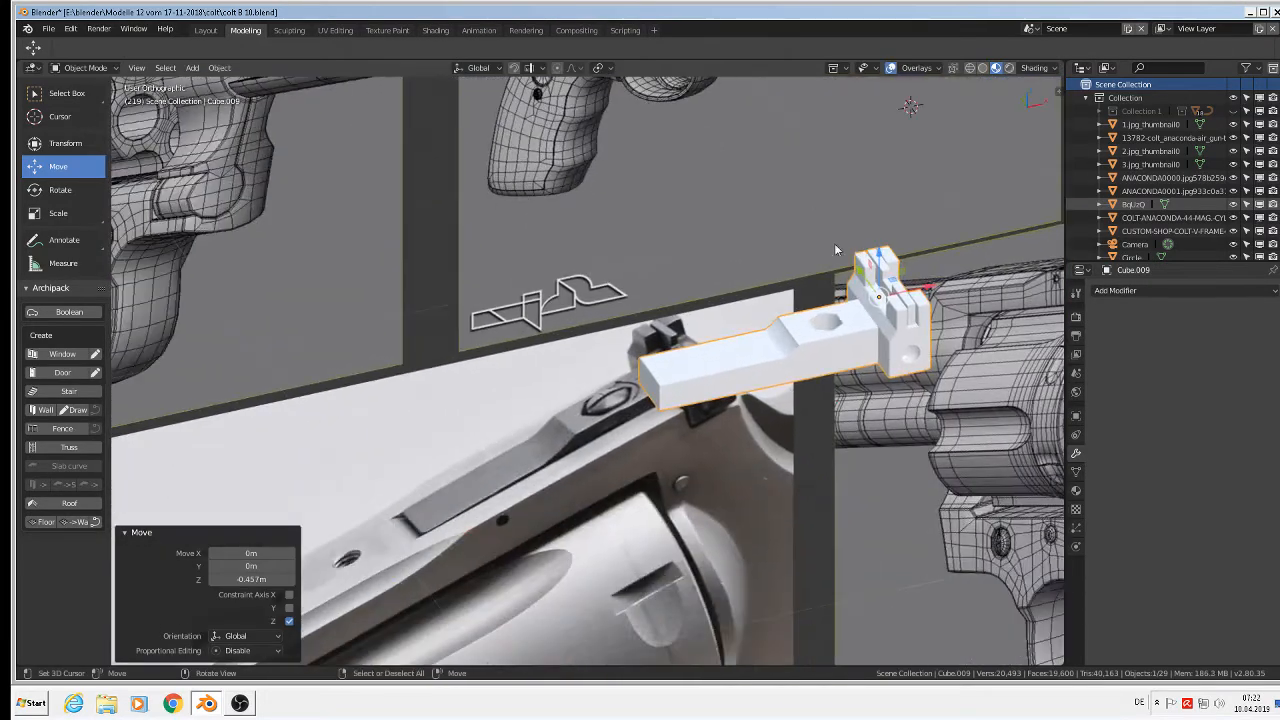
pyautogui.scroll(2, 835, 249)
pyautogui.moveTo(870, 315); pyautogui.dragTo(785, 200)
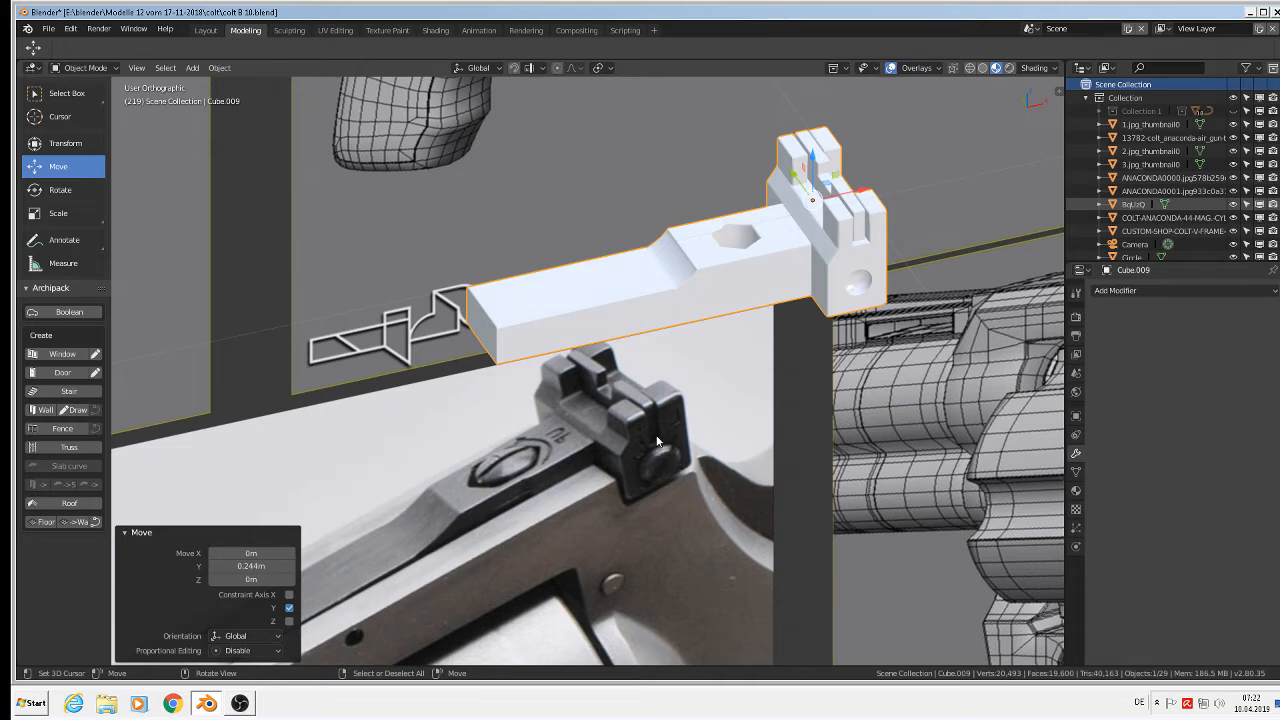
# - Save the file as a new version named colt B 11.blend
pyautogui.click(737, 235)
pyautogui.press('KP_7')
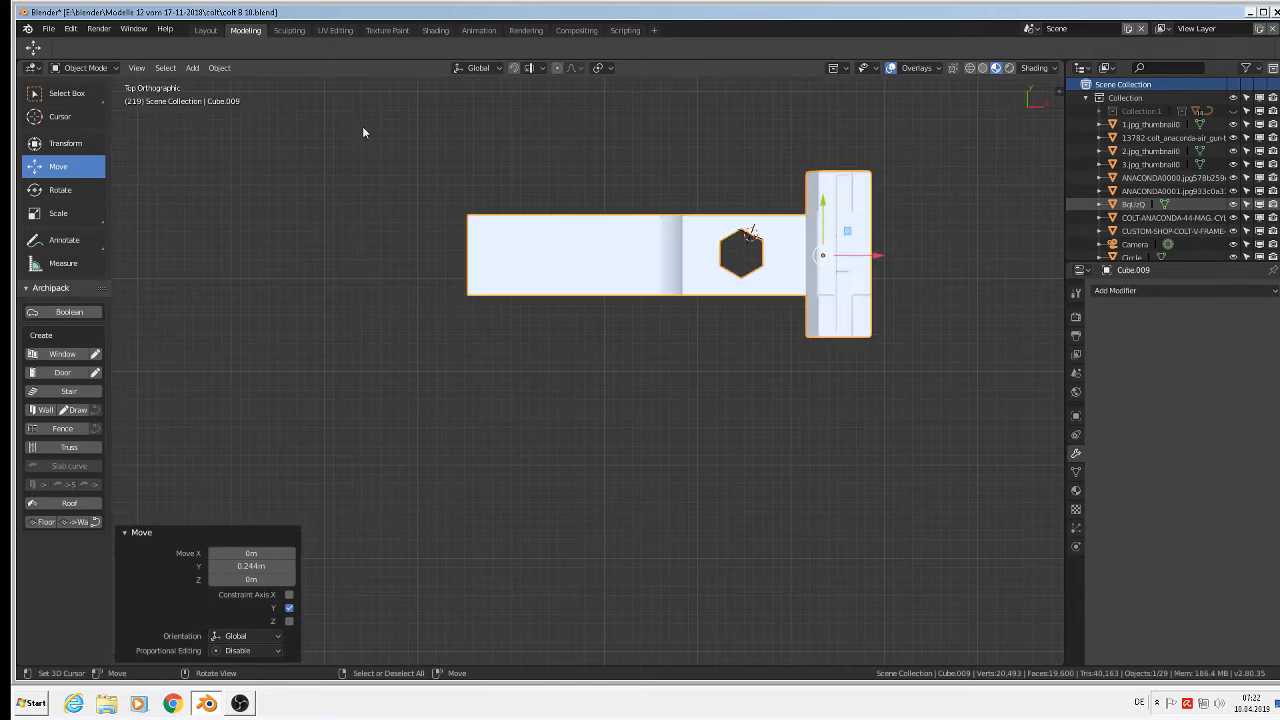
pyautogui.click(48, 28)
pyautogui.click(57, 131)
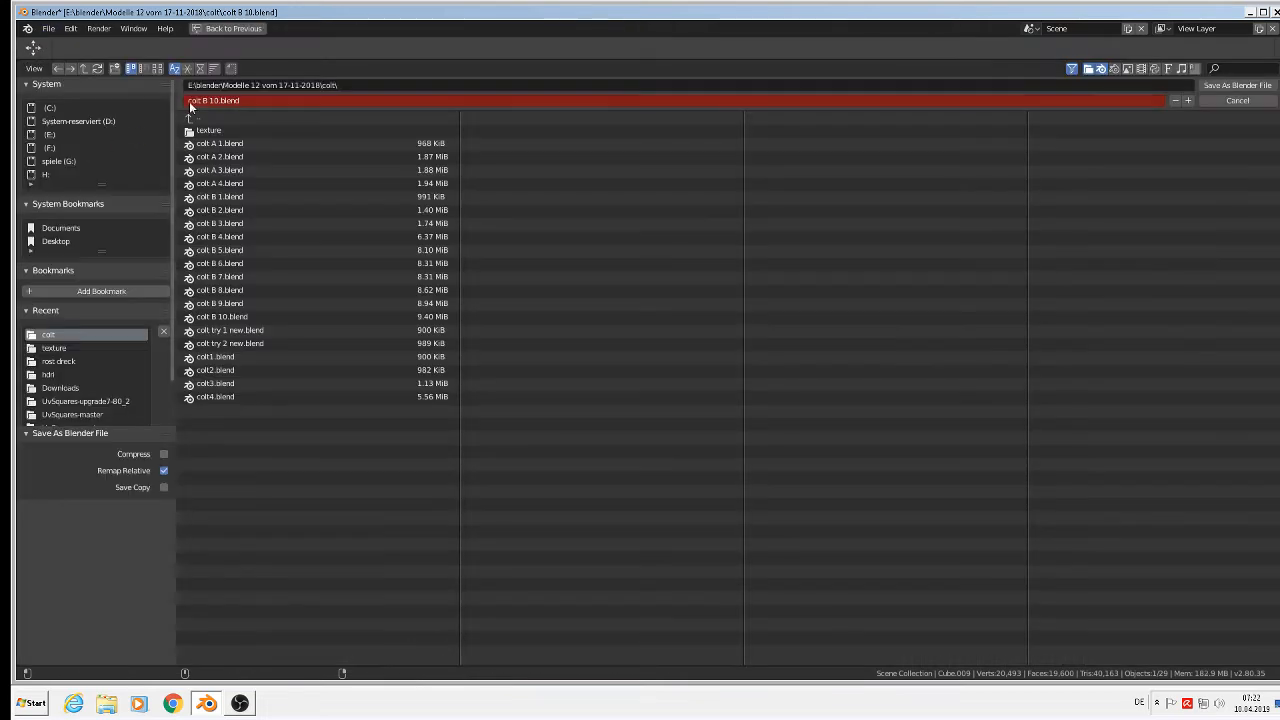
pyautogui.click(219, 100)
pyautogui.click(219, 100)
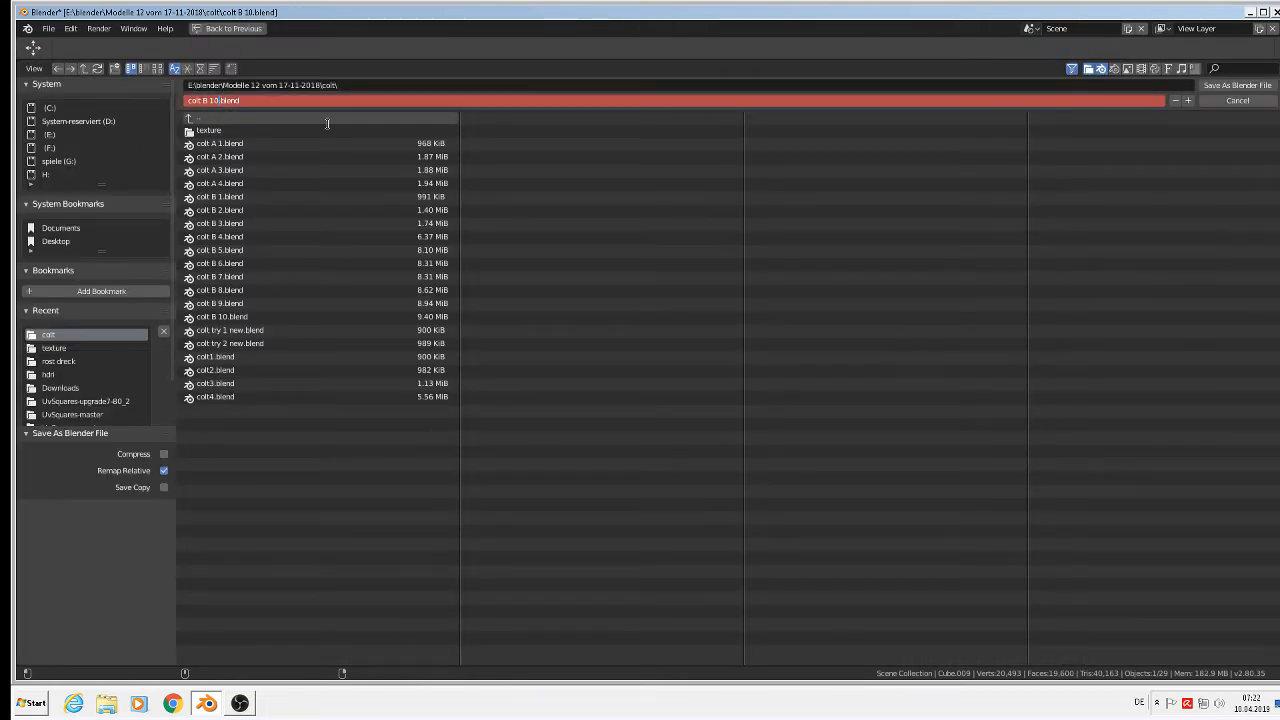
pyautogui.click(1244, 85)
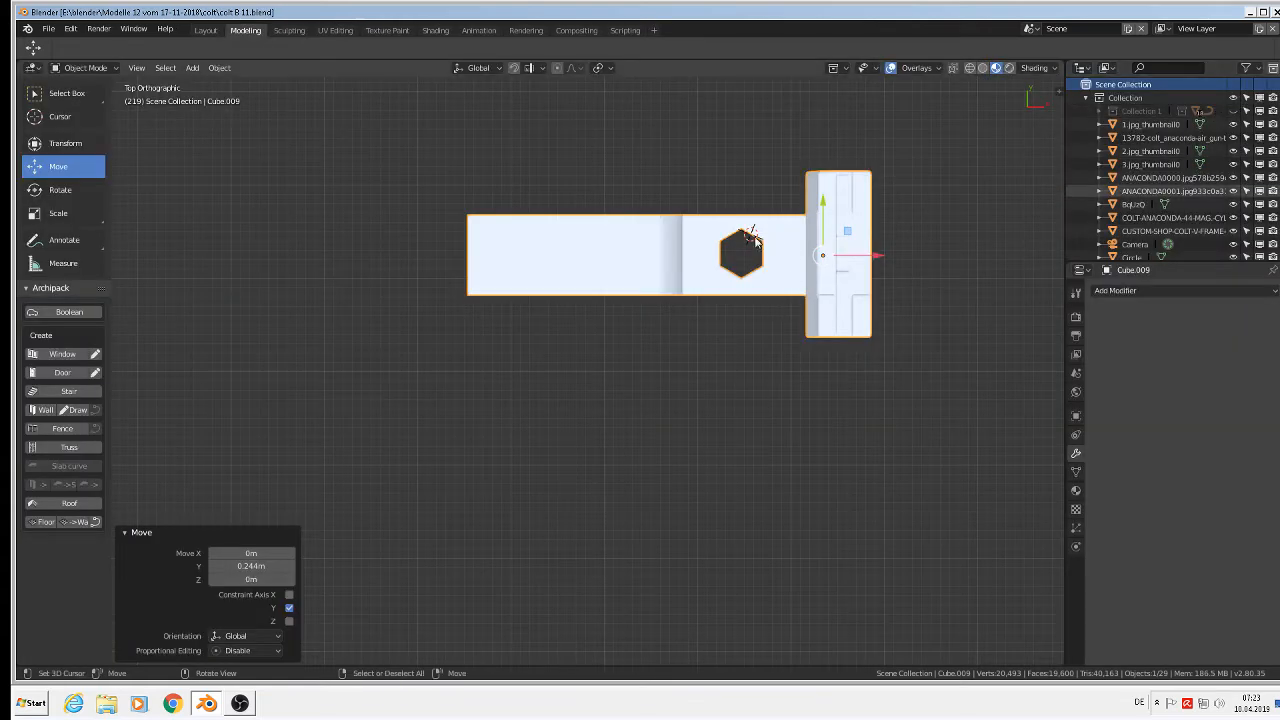
# - Add a UV sphere with 32 segments, 16 rings and 1 m radius at the centre of the sight's hexagonal hole
pyautogui.scroll(6, 738, 258)
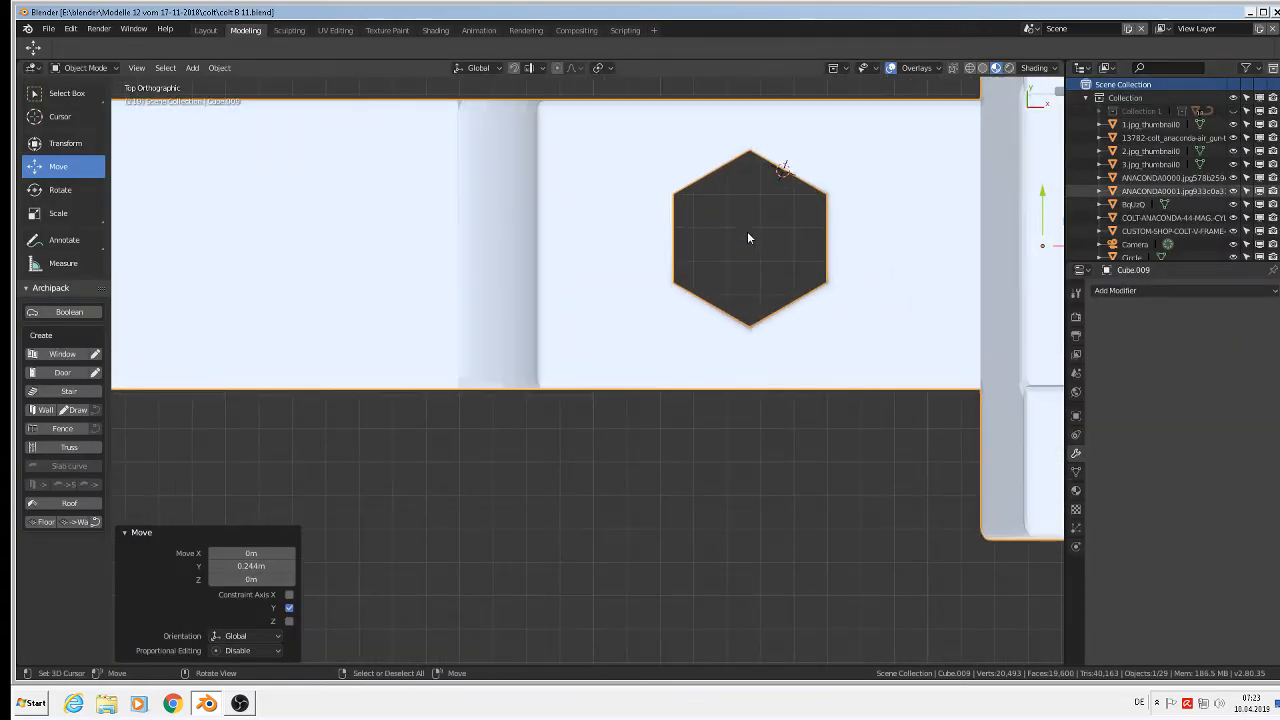
pyautogui.keyDown('shift'); pyautogui.rightClick(747, 235); pyautogui.keyUp('shift')
pyautogui.click(198, 68)
pyautogui.moveTo(206, 84)
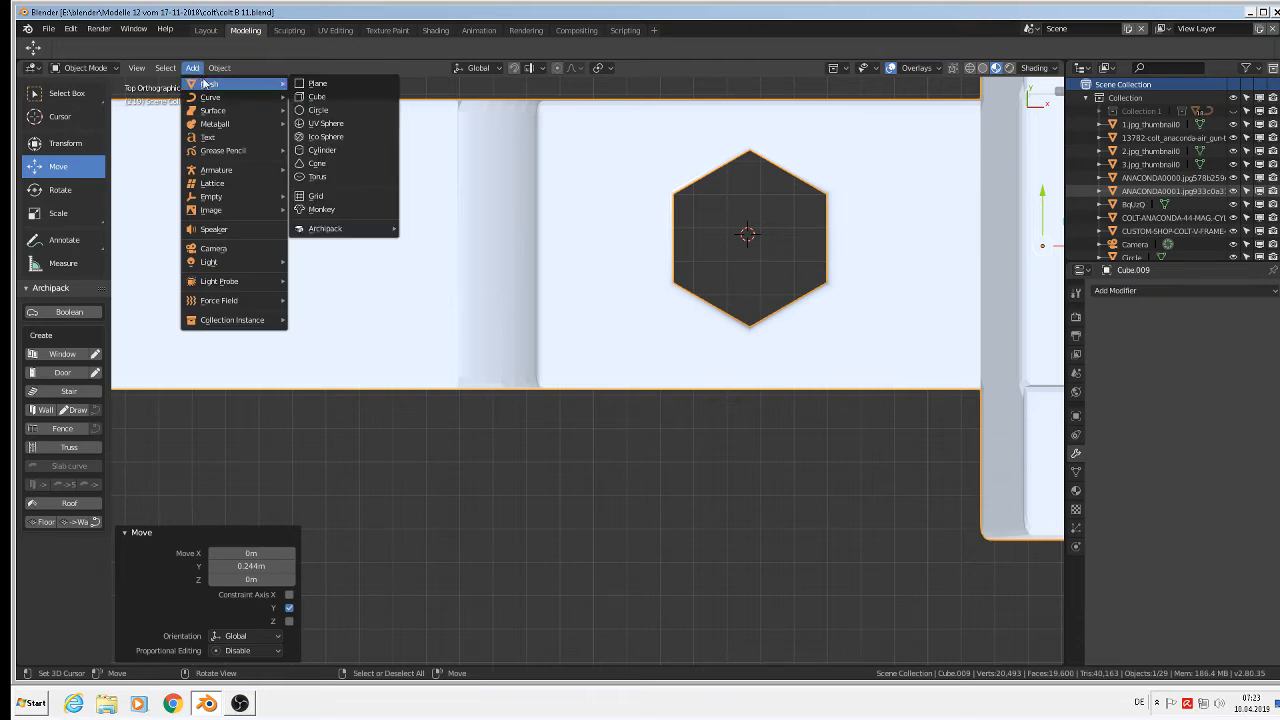
pyautogui.click(326, 123)
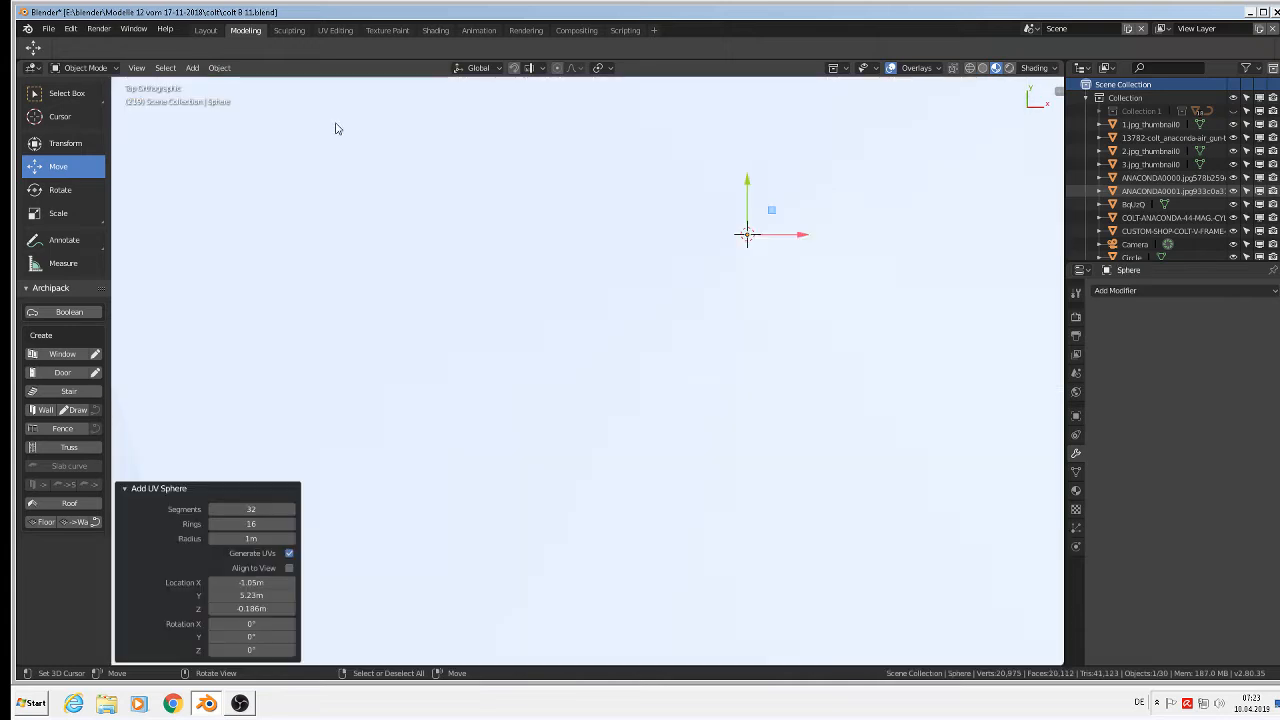
pyautogui.press('KP_Decimal')
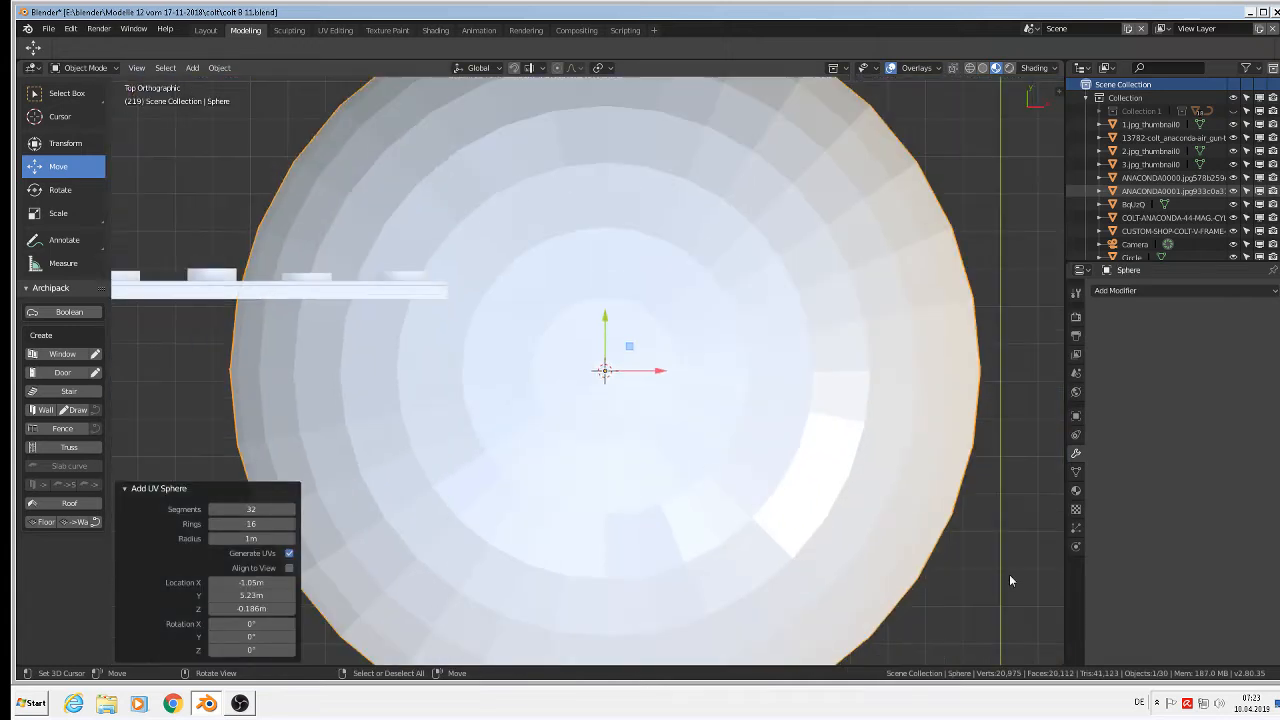
# - Scale the sphere down by 0.015 and back up by 1.396 to fit inside the hexagonal hole
pyautogui.press('s')
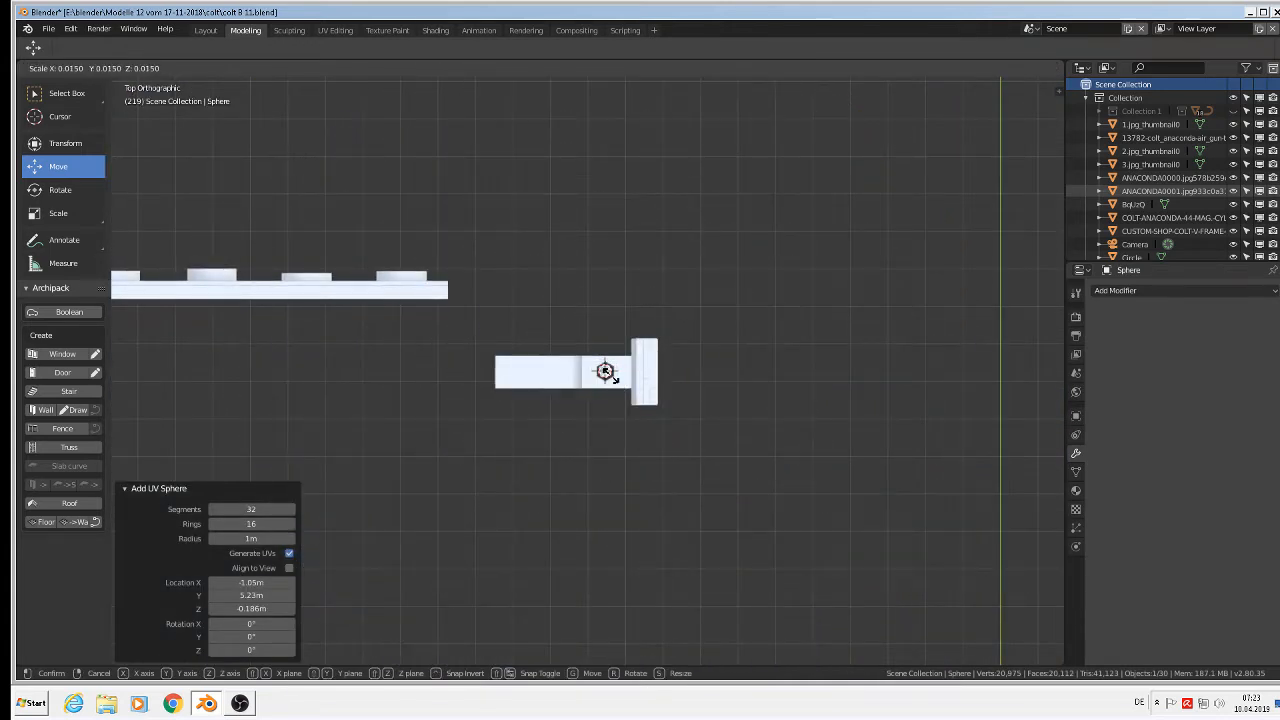
pyautogui.click(614, 418)
pyautogui.scroll(10, 614, 418)
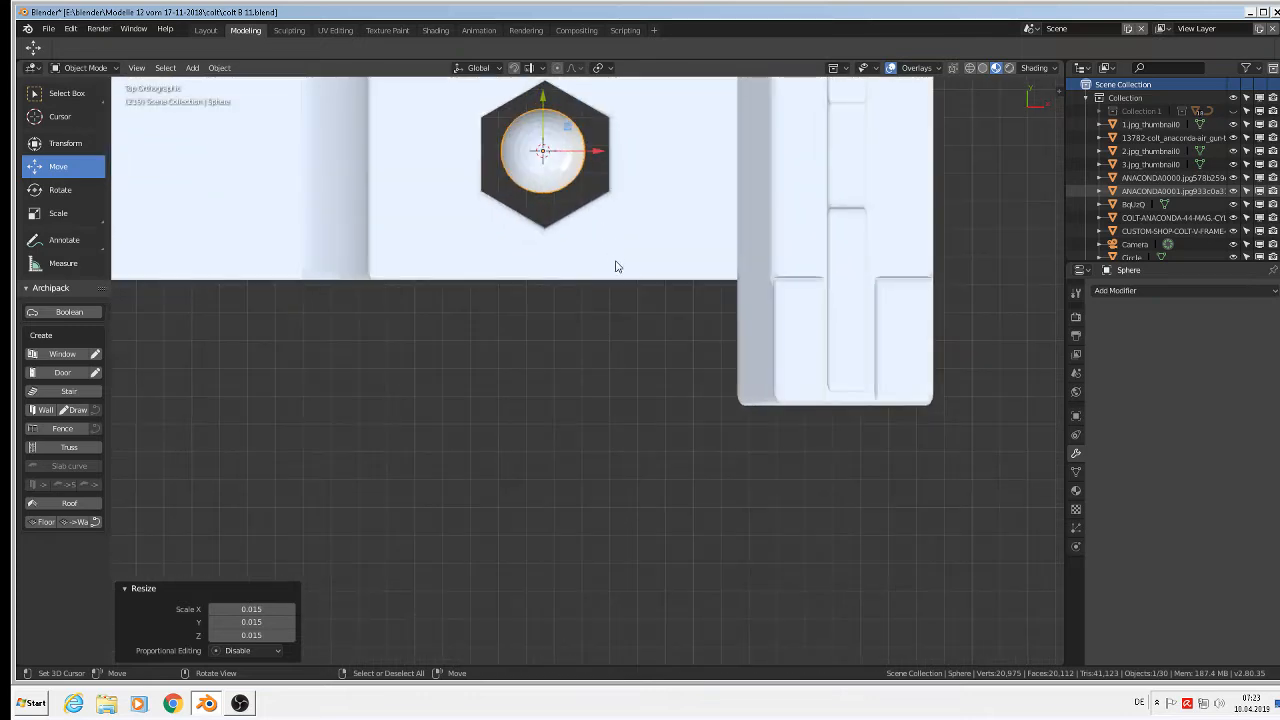
pyautogui.press('s')
pyautogui.click(662, 296)
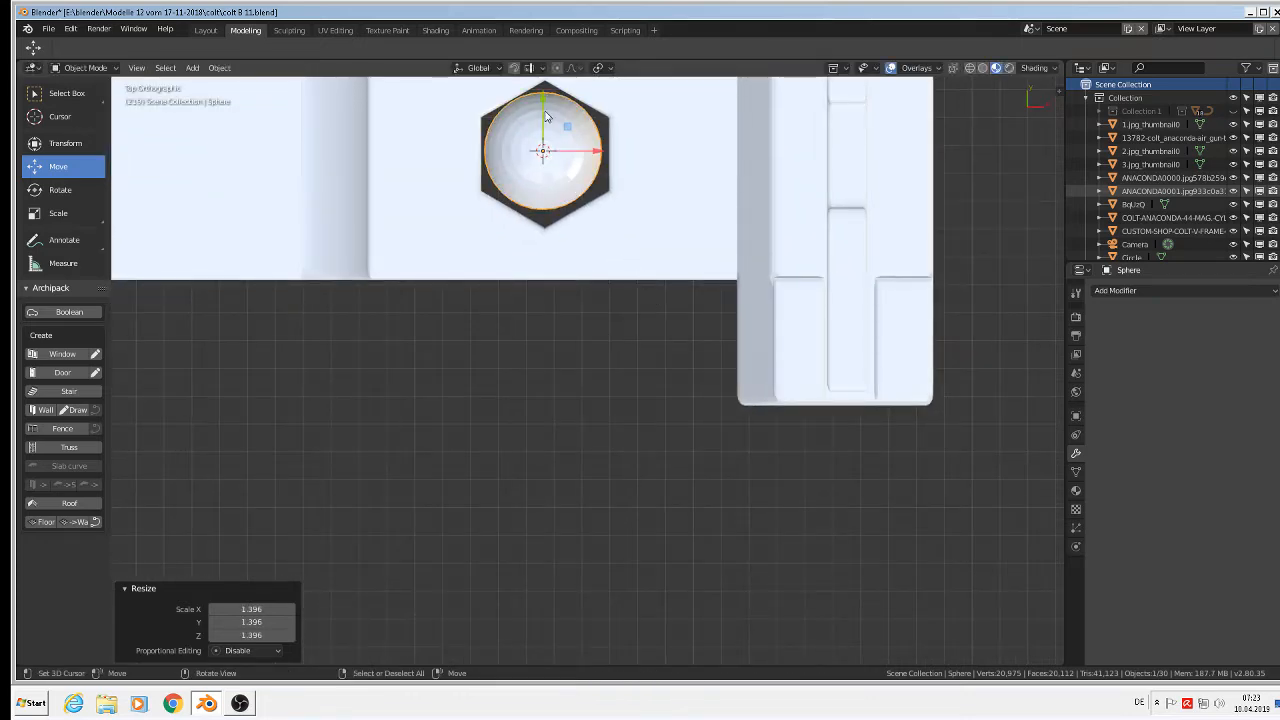
# - Centre the sphere in the hexagonal hole along Y and X, and raise it 0.0738 m along Z above the sight
pyautogui.moveTo(545, 116); pyautogui.dragTo(548, 118)
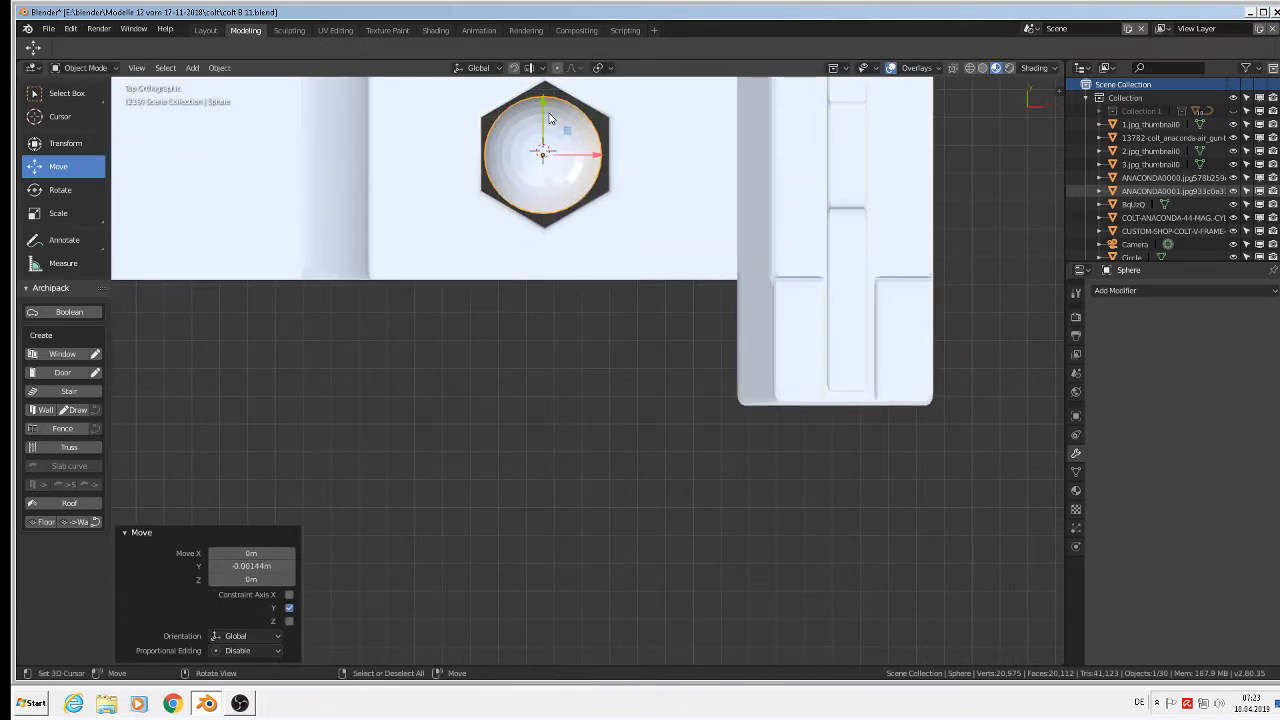
pyautogui.moveTo(592, 155); pyautogui.dragTo(595, 155)
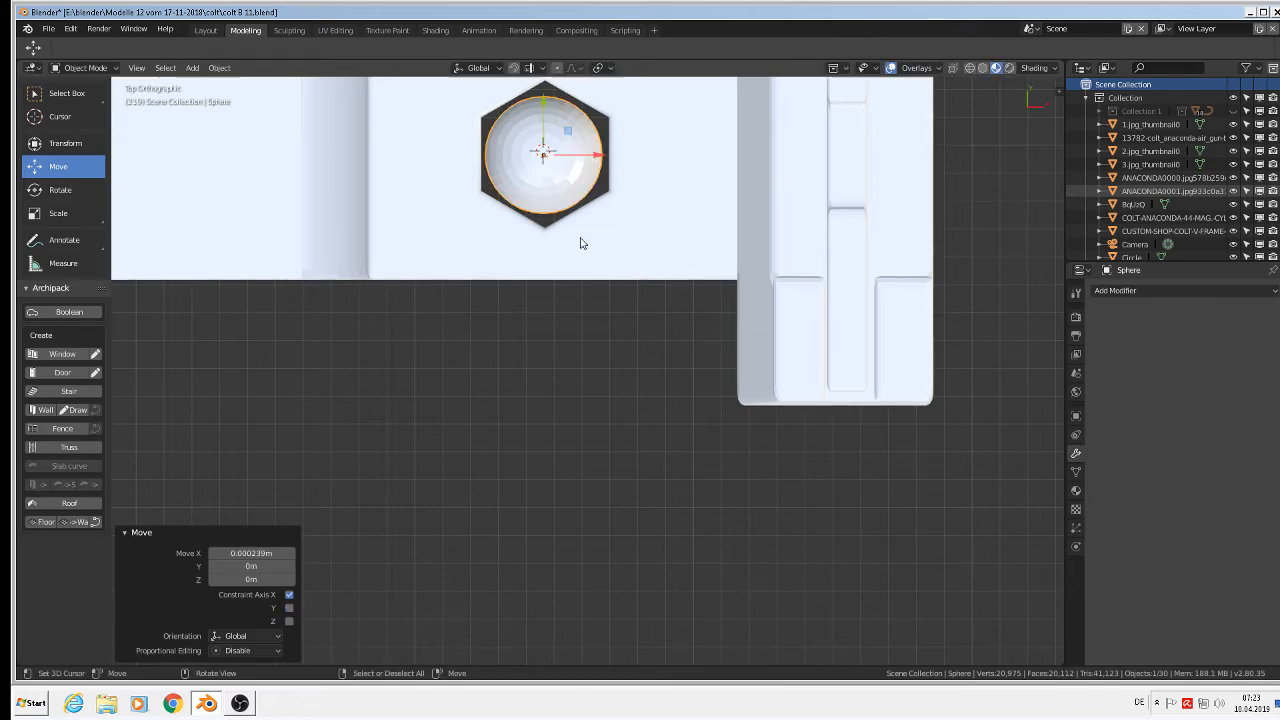
pyautogui.moveTo(581, 243); pyautogui.dragTo(605, 418, button='middle')
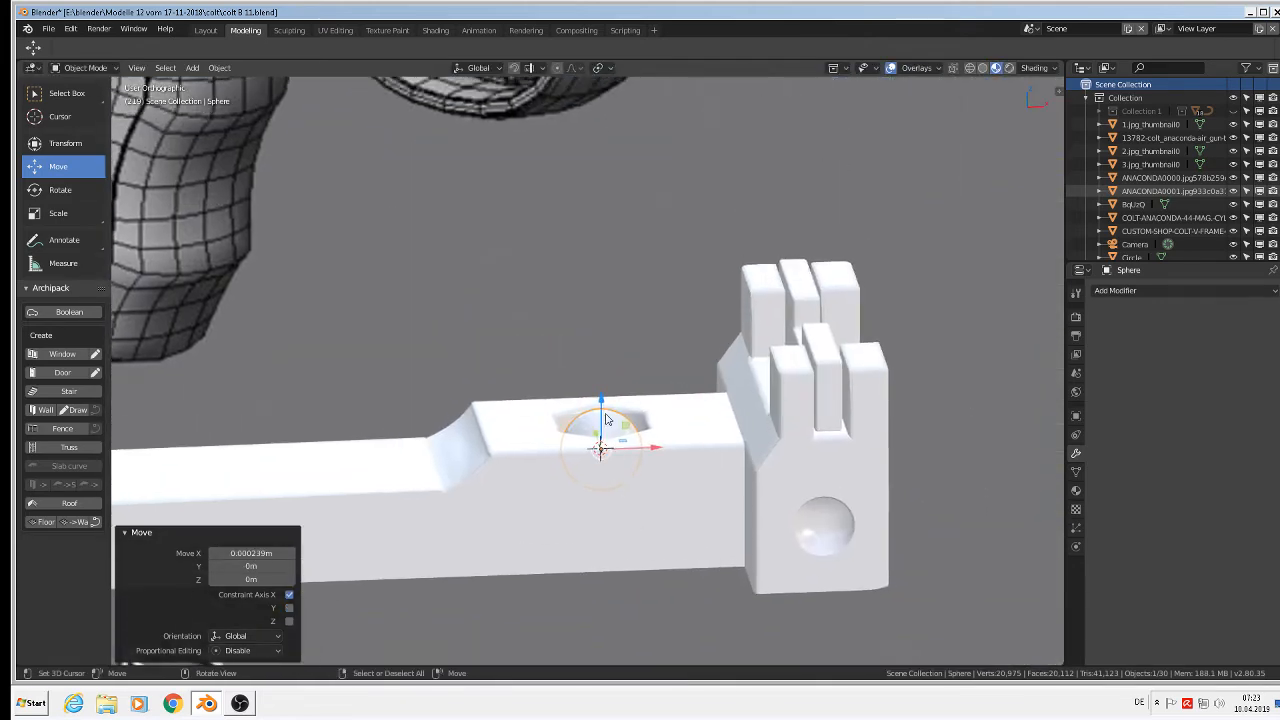
pyautogui.moveTo(605, 418); pyautogui.dragTo(606, 298)
# - Delete the vertices of the sphere's lower half in front view with X-ray on, leaving an upper hemisphere
pyautogui.press('KP_1')
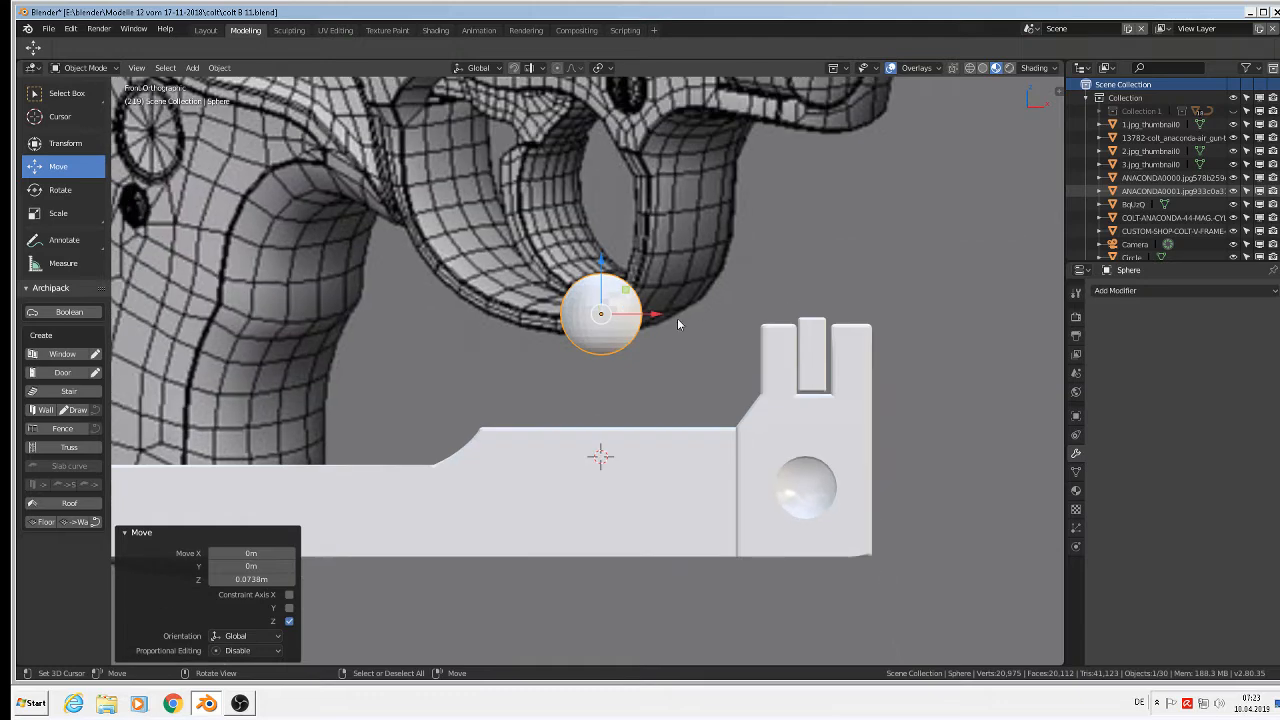
pyautogui.scroll(3, 650, 343)
pyautogui.press('Tab')
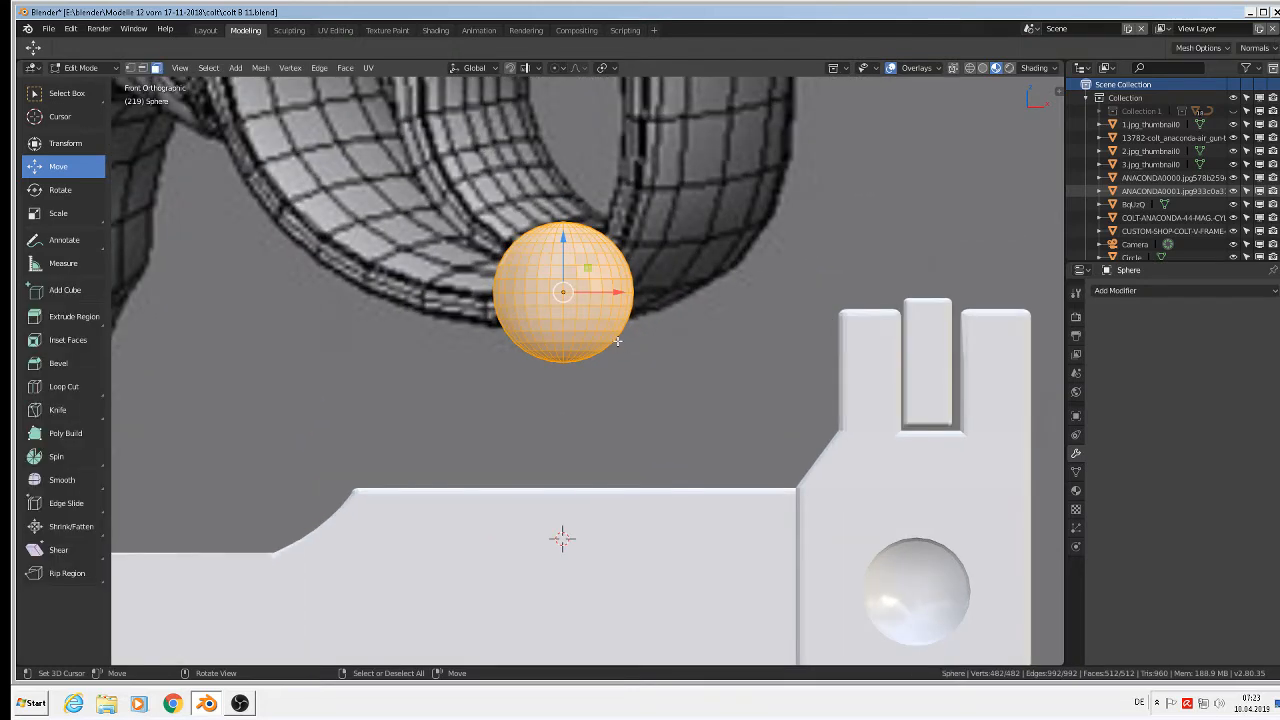
pyautogui.click(953, 69)
pyautogui.click(660, 338)
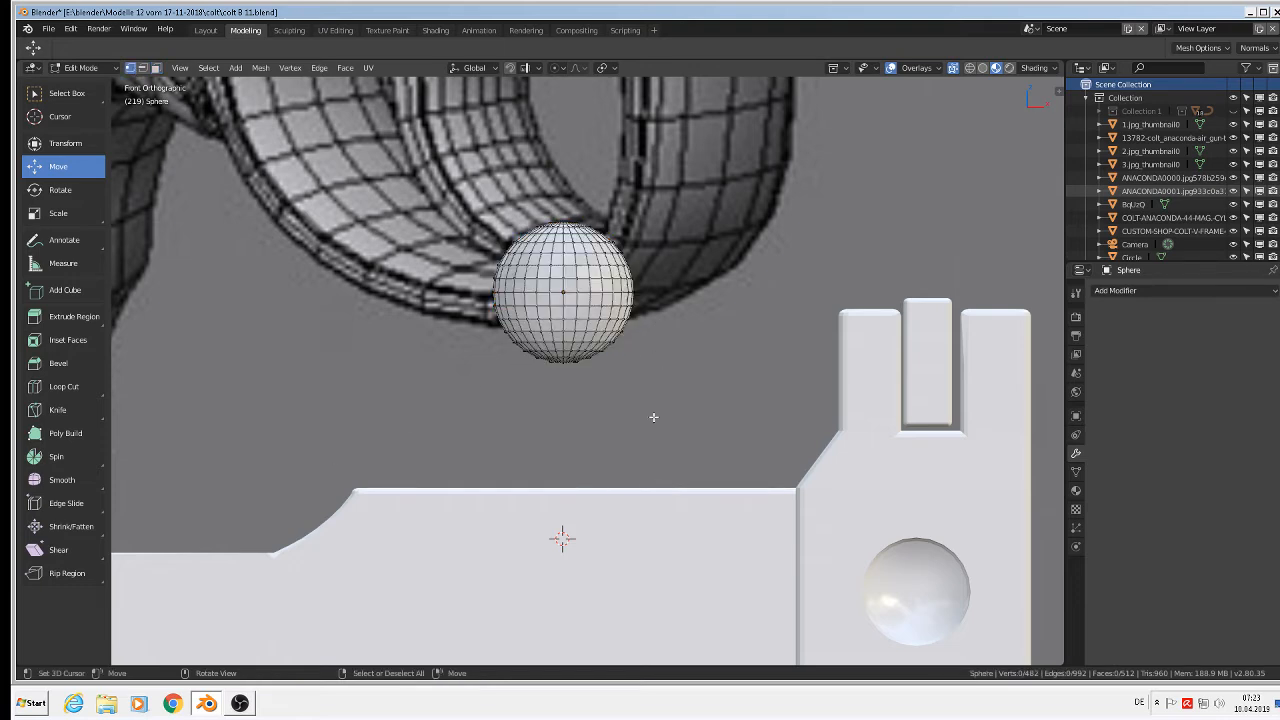
pyautogui.moveTo(661, 410); pyautogui.dragTo(452, 295)
pyautogui.press('x')
pyautogui.click(452, 295)
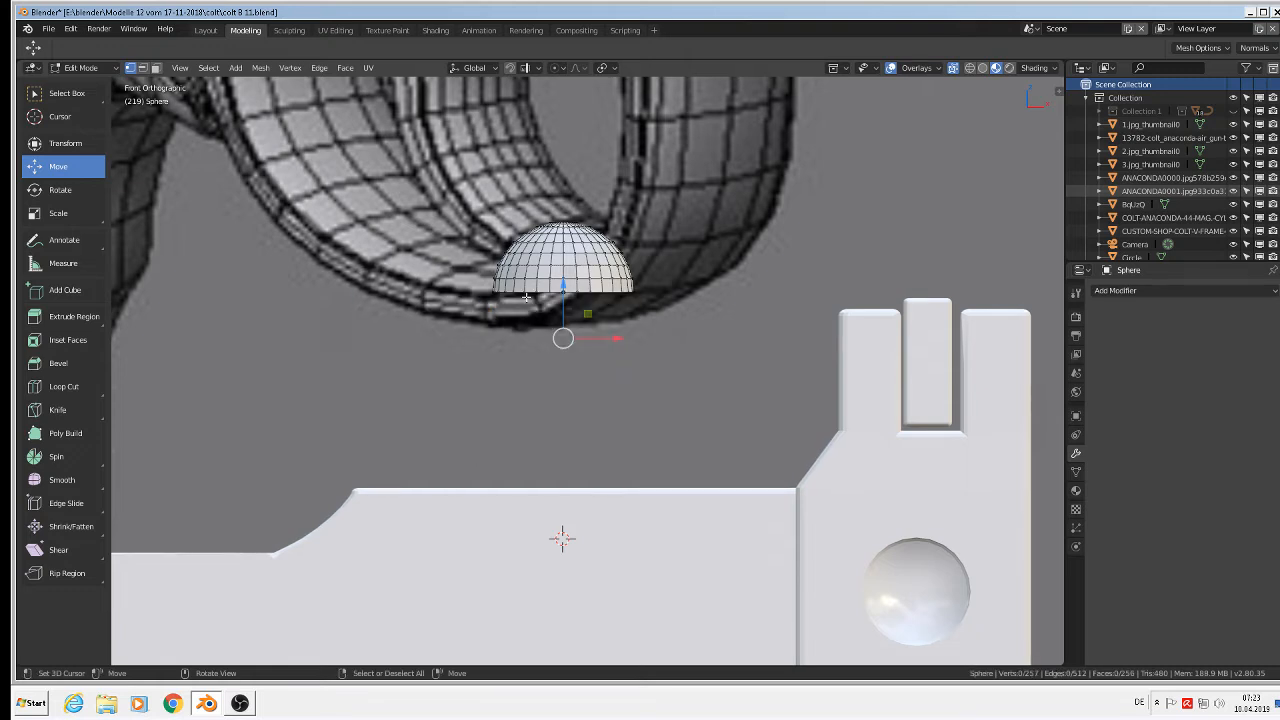
# - Flatten the whole hemisphere along Z by a factor of about 0.43
pyautogui.press('a')
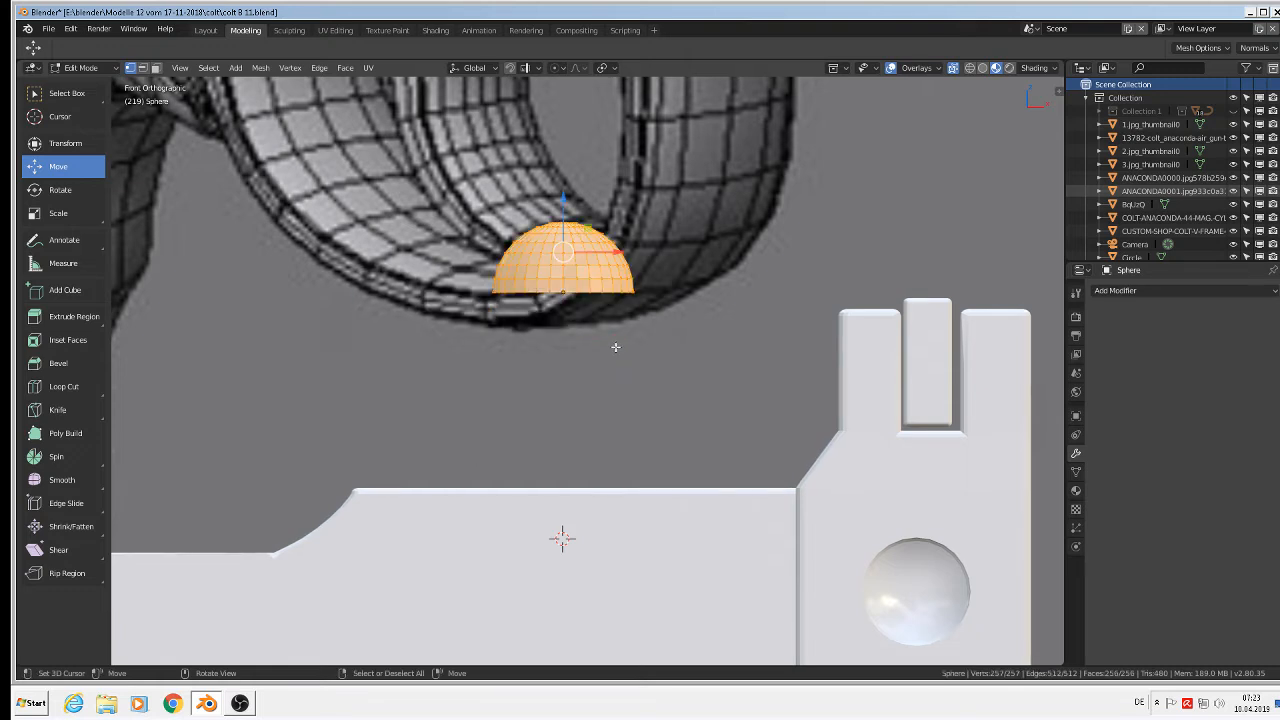
pyautogui.press('s')
pyautogui.press('z')
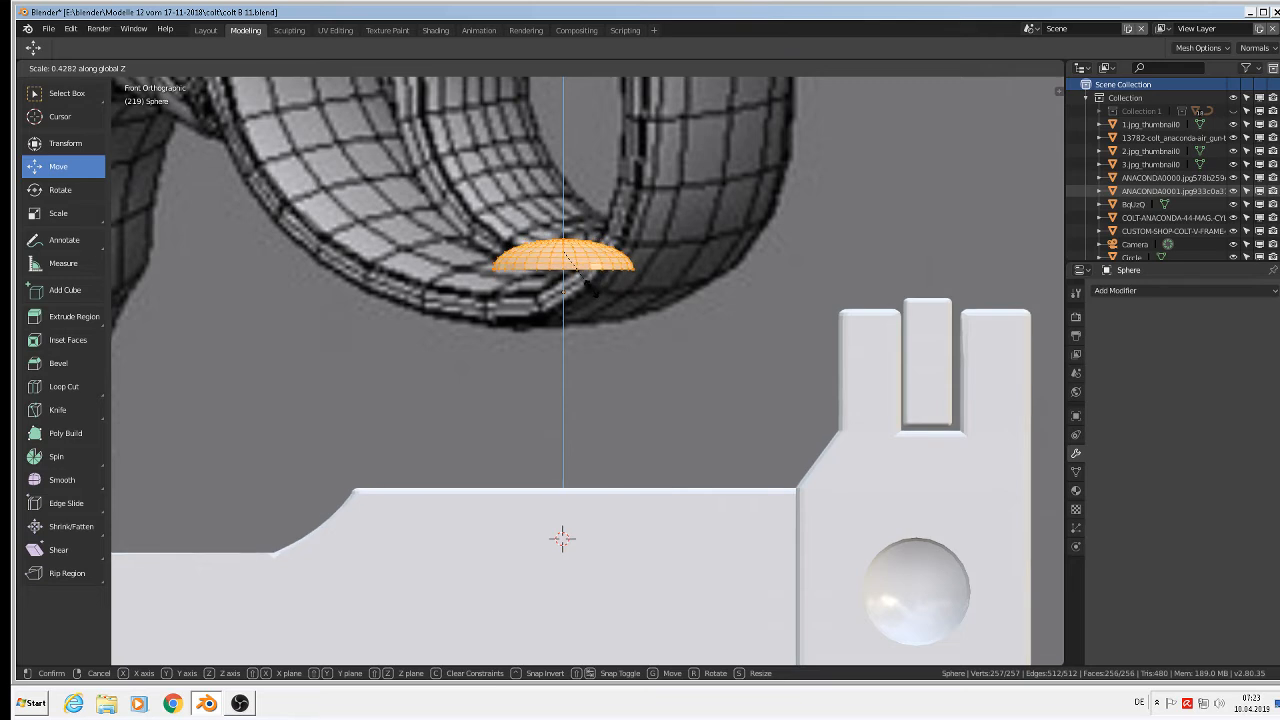
pyautogui.click(585, 287)
# - Extrude the flattened dome's bottom edge loop about 0.012 m downward along Z and fill the open bottom with a face
pyautogui.keyDown('alt'); pyautogui.click(563, 270); pyautogui.keyUp('alt')
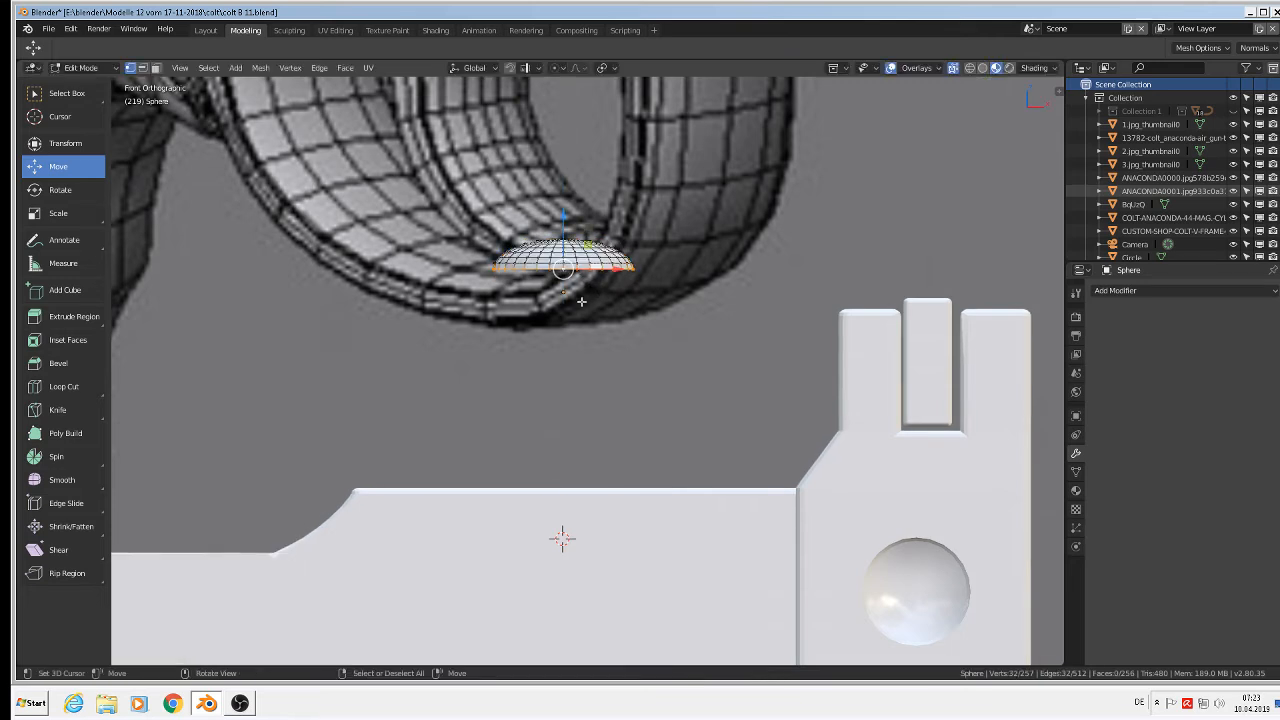
pyautogui.press('e')
pyautogui.press('z')
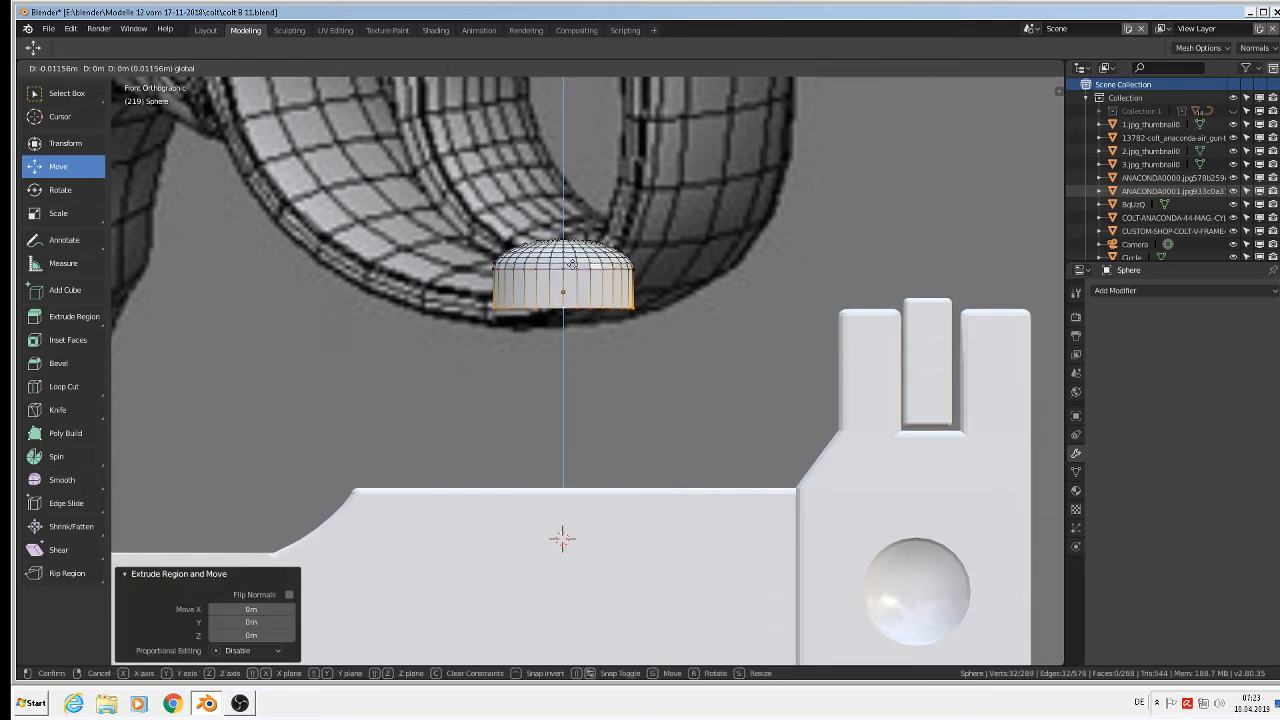
pyautogui.click(572, 263)
# - Examine the domed screw head above the hexagonal hole from several angles, both as an object and with its mesh shown
pyautogui.moveTo(614, 409); pyautogui.dragTo(613, 380, button='middle')
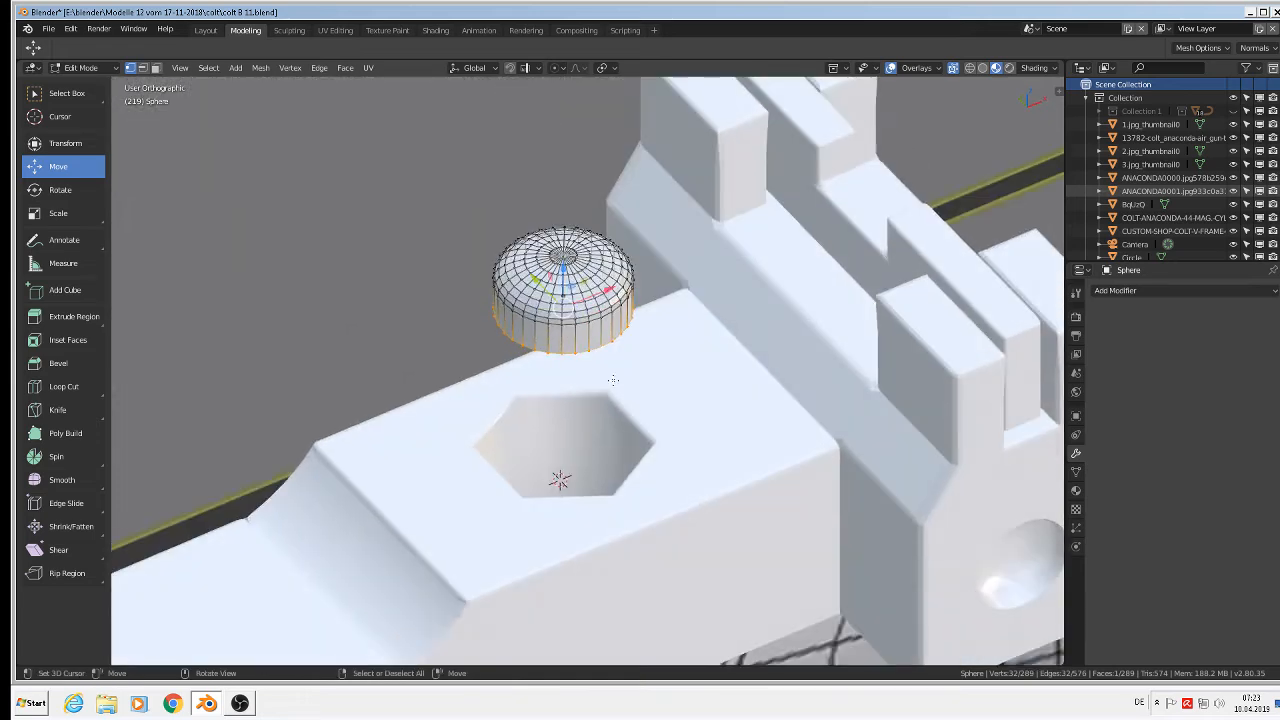
pyautogui.scroll(3, 613, 380)
pyautogui.press('Tab')
pyautogui.scroll(-2, 591, 357)
pyautogui.scroll(2, 590, 358)
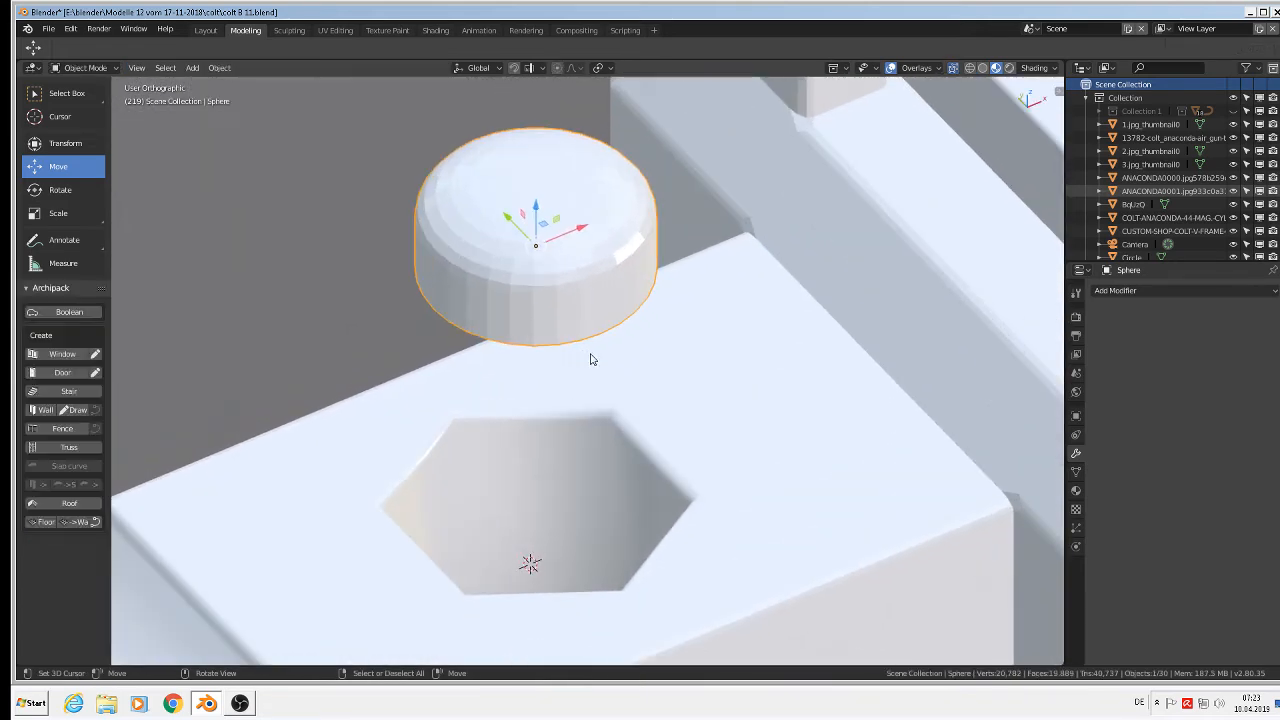
pyautogui.moveTo(589, 357); pyautogui.dragTo(529, 486, button='middle')
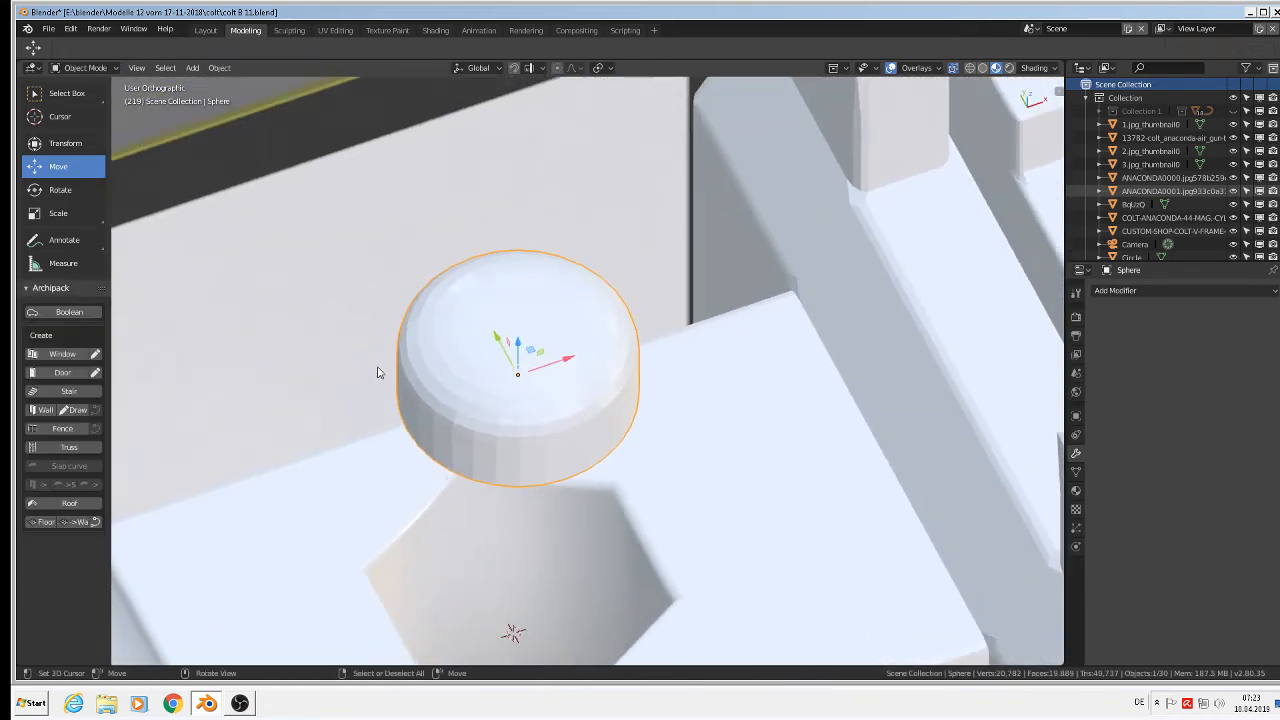
pyautogui.press('Tab')
pyautogui.moveTo(395, 367); pyautogui.dragTo(405, 338, button='middle')
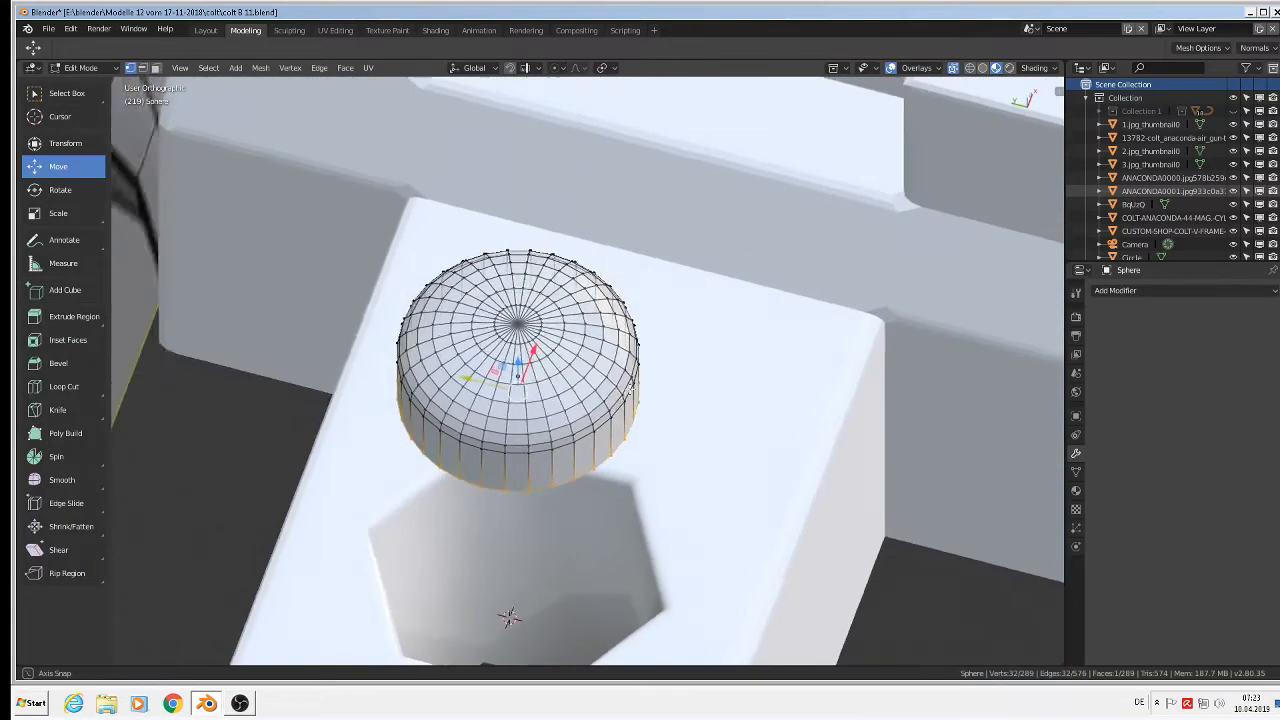
pyautogui.moveTo(630, 389)
pyautogui.mouseDown(button='middle')
pyautogui.moveTo(606, 384)
pyautogui.moveTo(630, 376)
pyautogui.mouseUp(button='middle')
pyautogui.scroll(2, 588, 370)
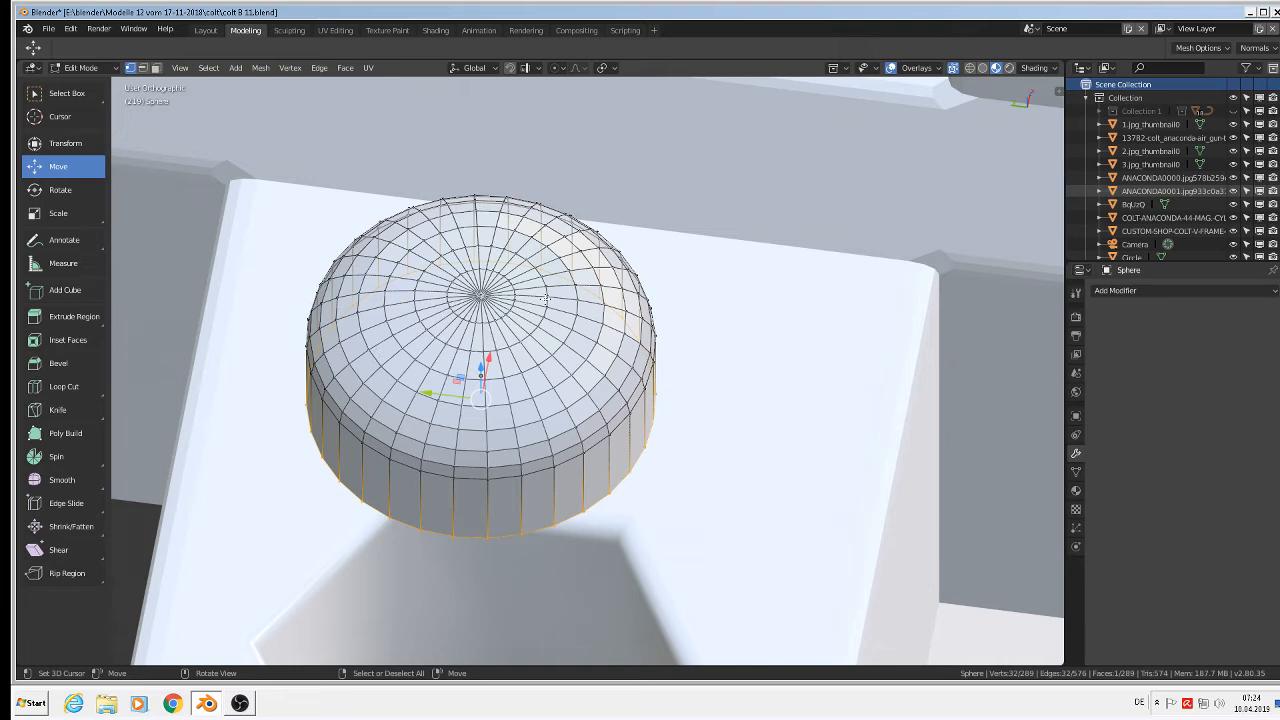
# - Try a Decimate modifier in Un-Subdivide and Collapse modes on the fully selected screw head, and remove the modifier
pyautogui.press('a')
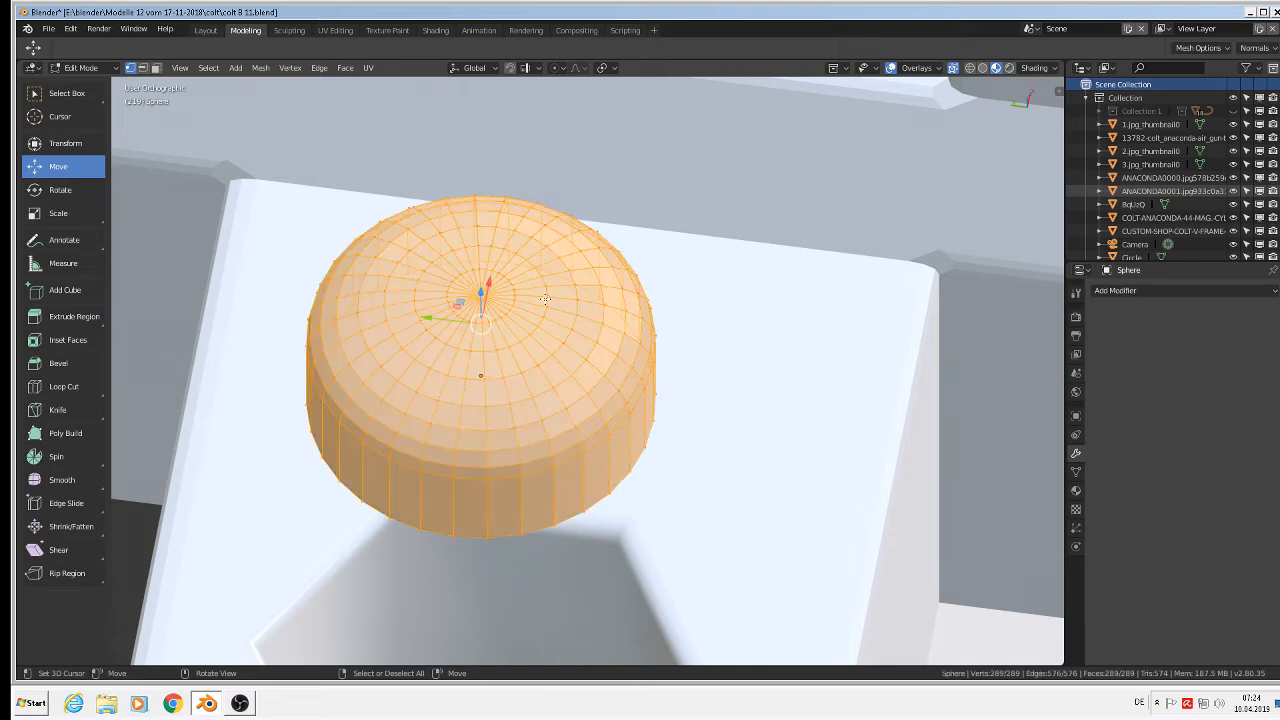
pyautogui.click(1160, 291)
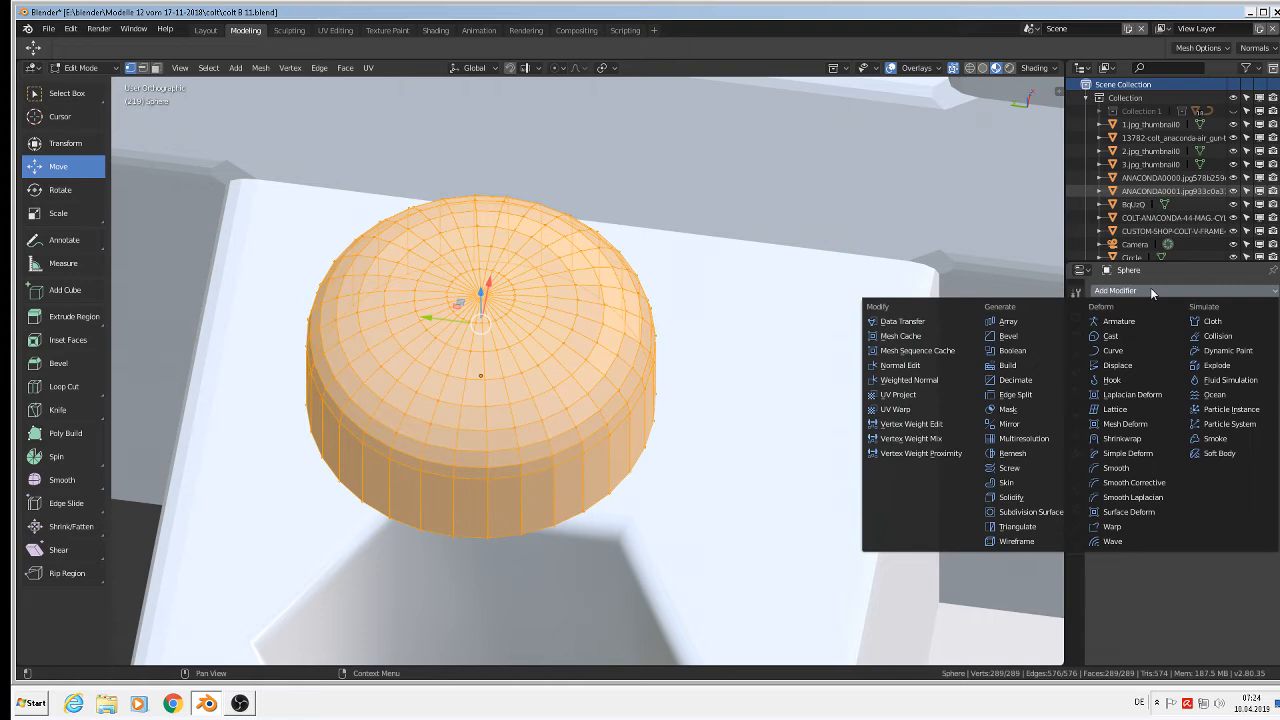
pyautogui.click(1015, 380)
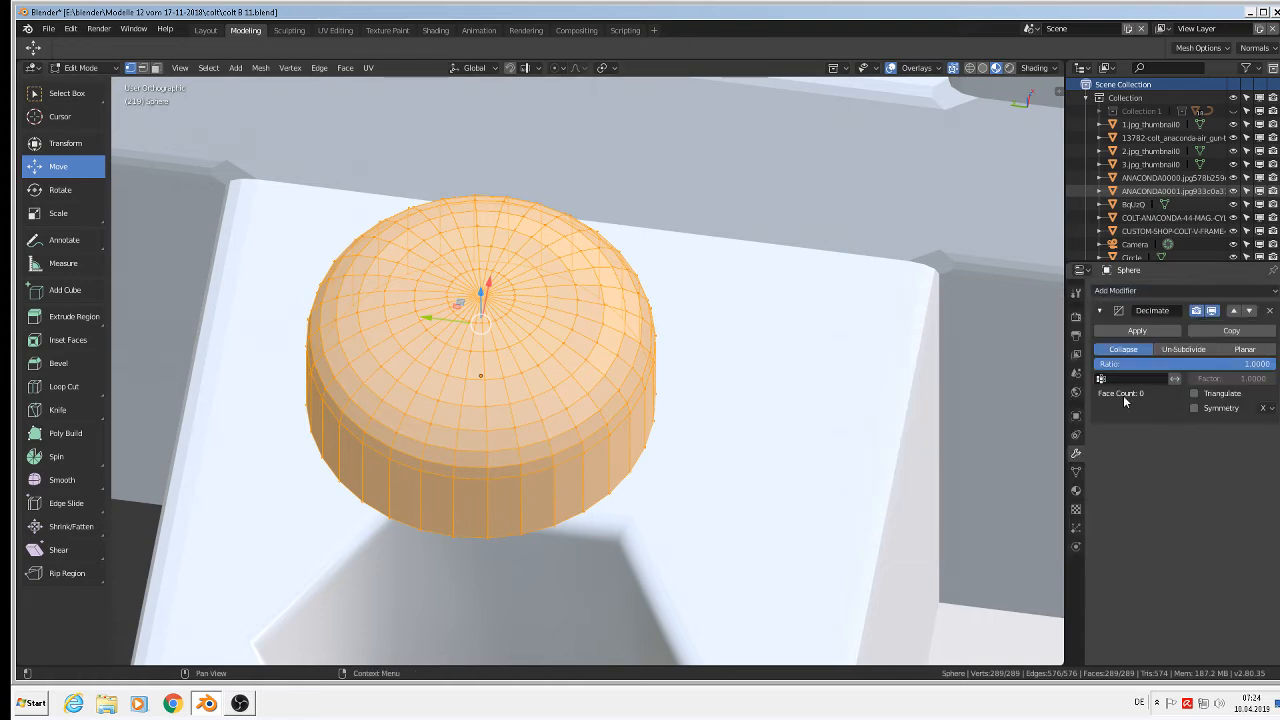
pyautogui.click(1183, 350)
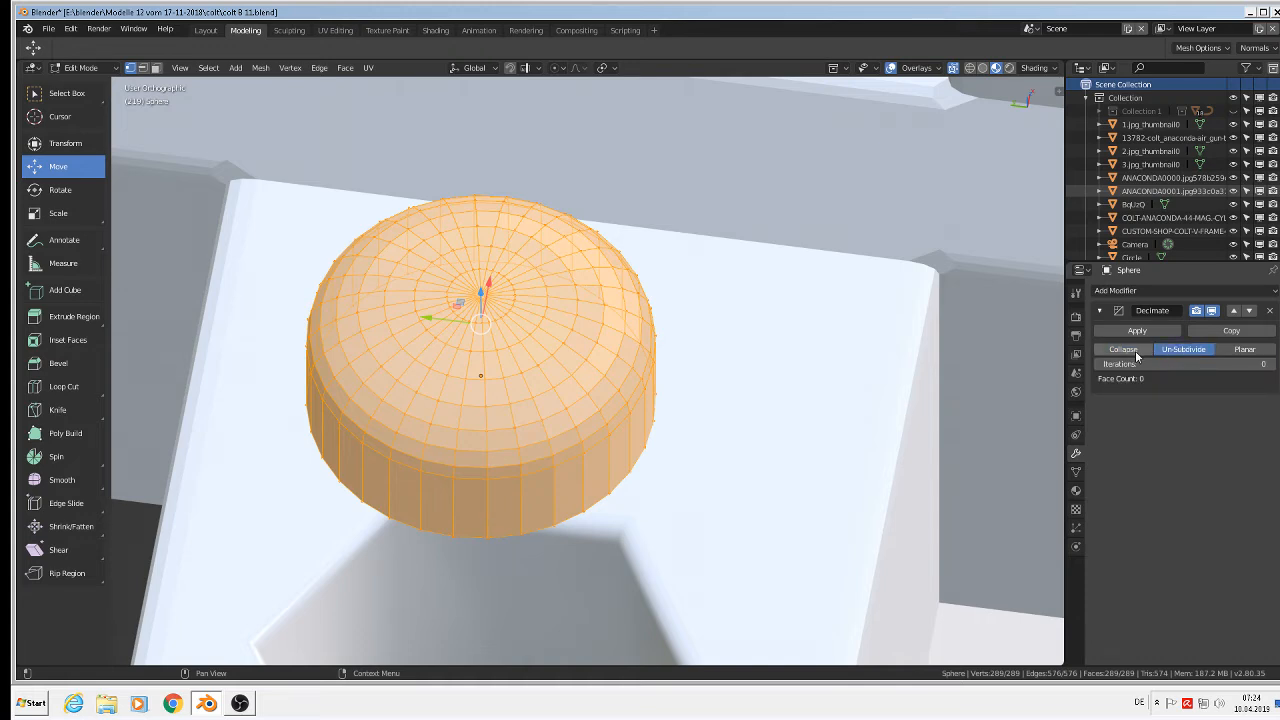
pyautogui.click(1135, 350)
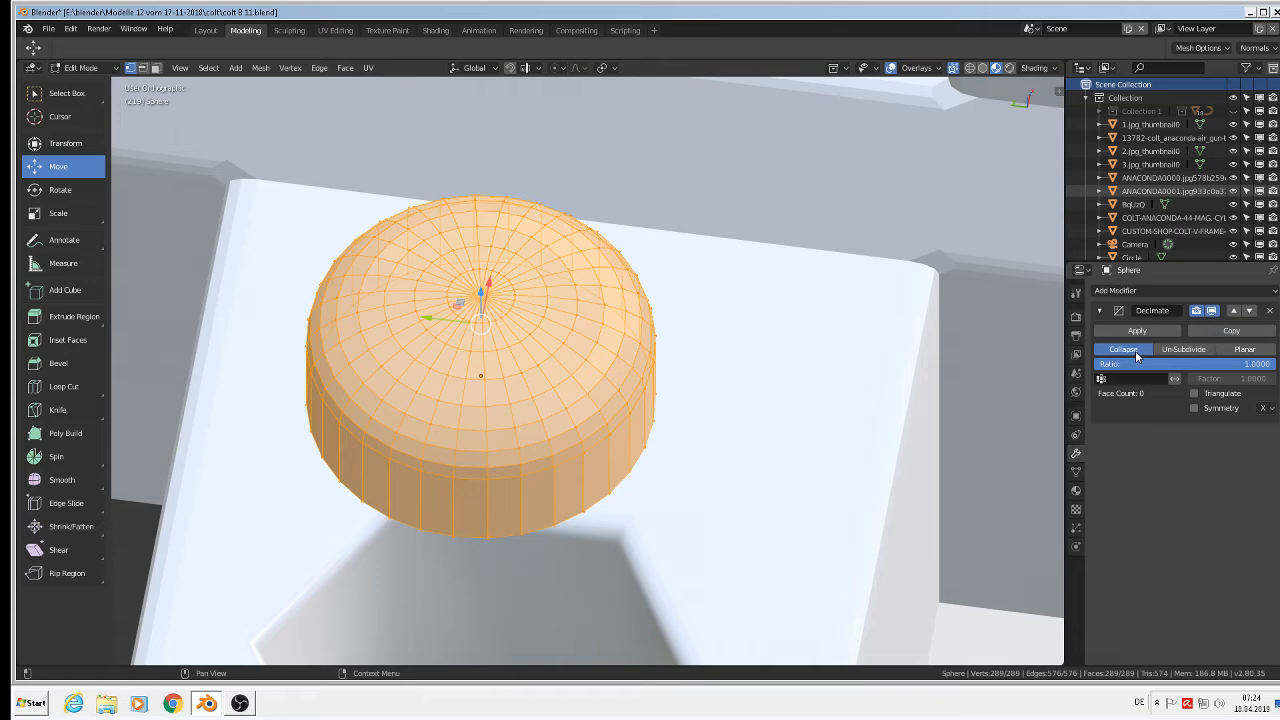
pyautogui.moveTo(1197, 366)
pyautogui.mouseDown()
pyautogui.moveTo(1114, 366)
pyautogui.moveTo(1199, 366)
pyautogui.mouseUp()
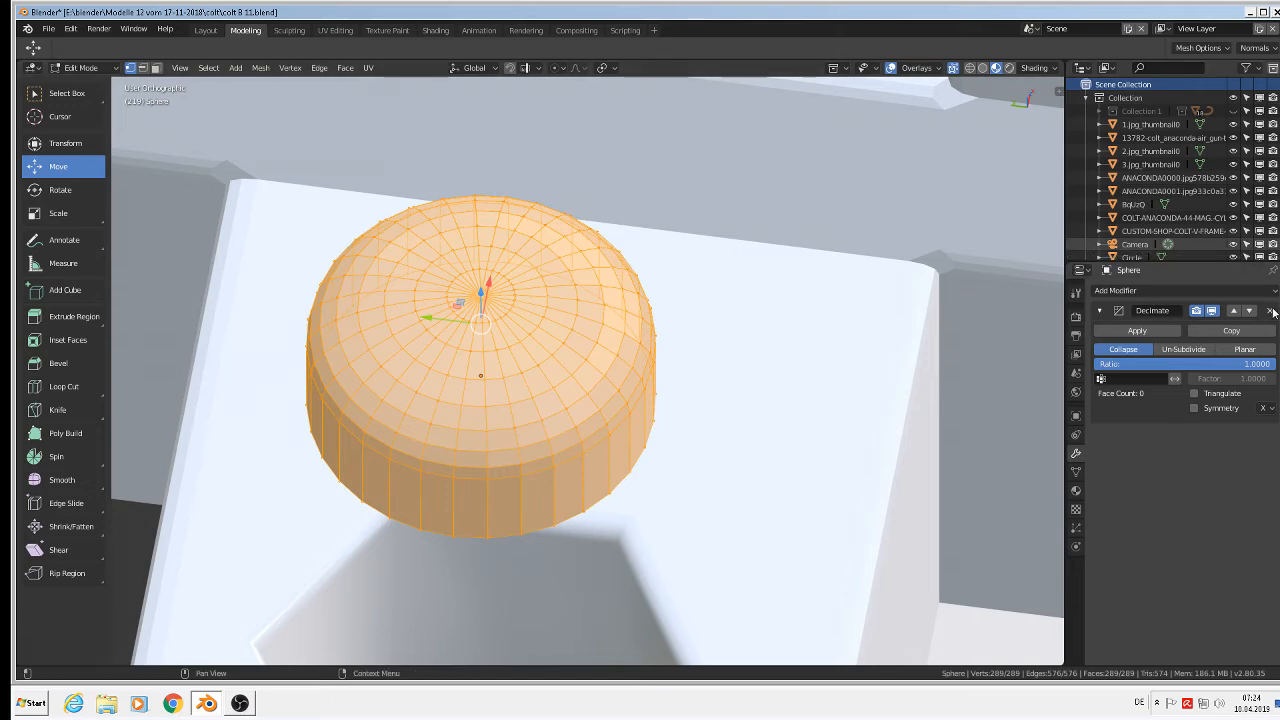
pyautogui.click(1272, 311)
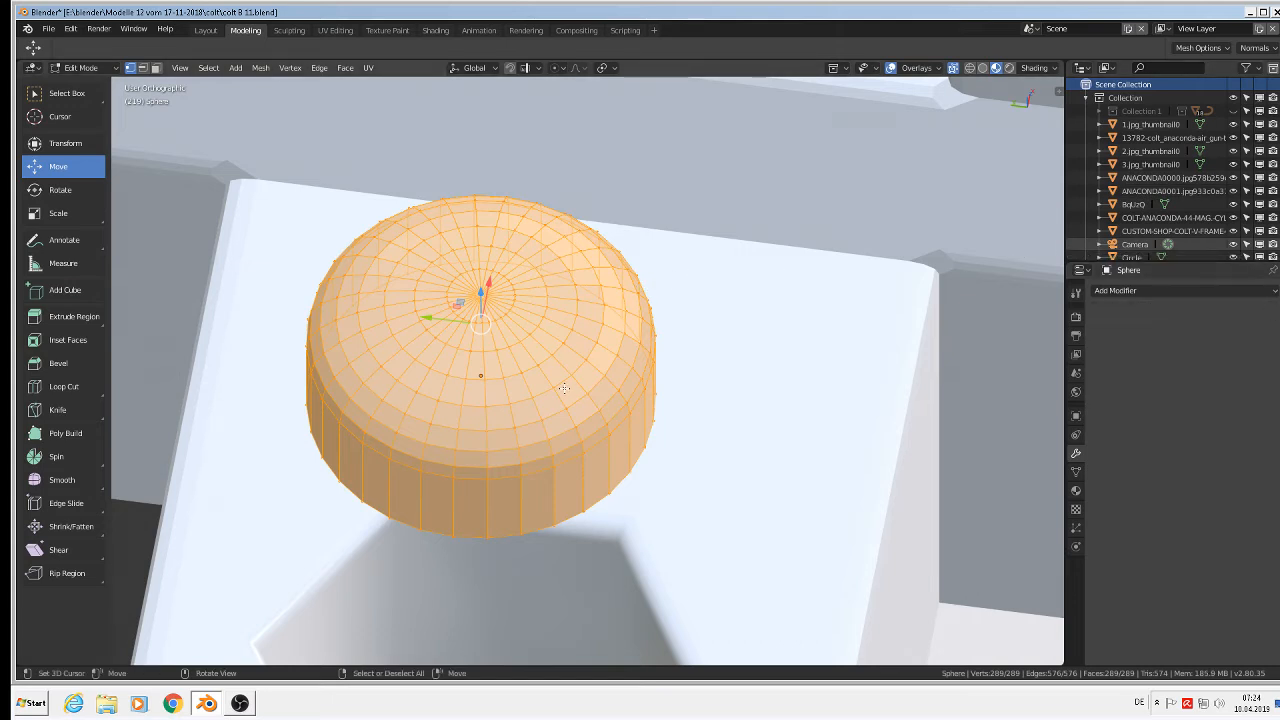
pyautogui.scroll(3, 564, 388)
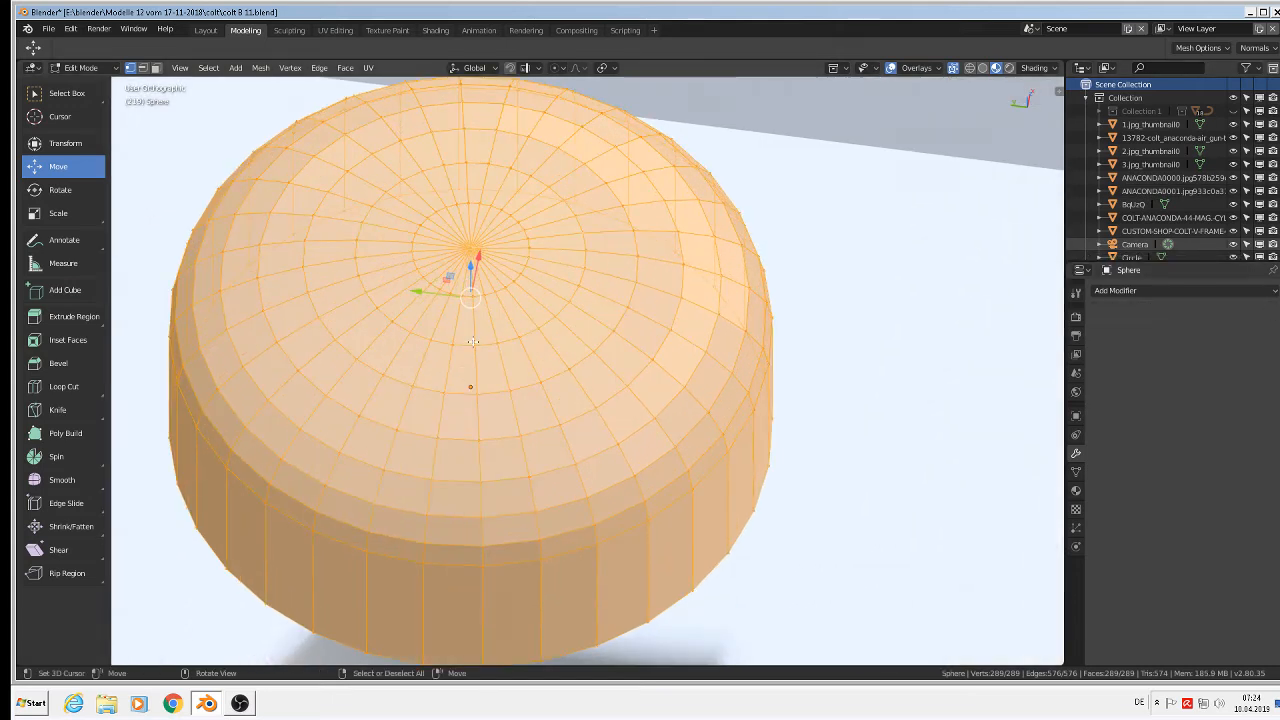
# - Return to Object Mode and move the domed screw head about -0.285 m along Y, clear of the sight
pyautogui.scroll(-7, 473, 341)
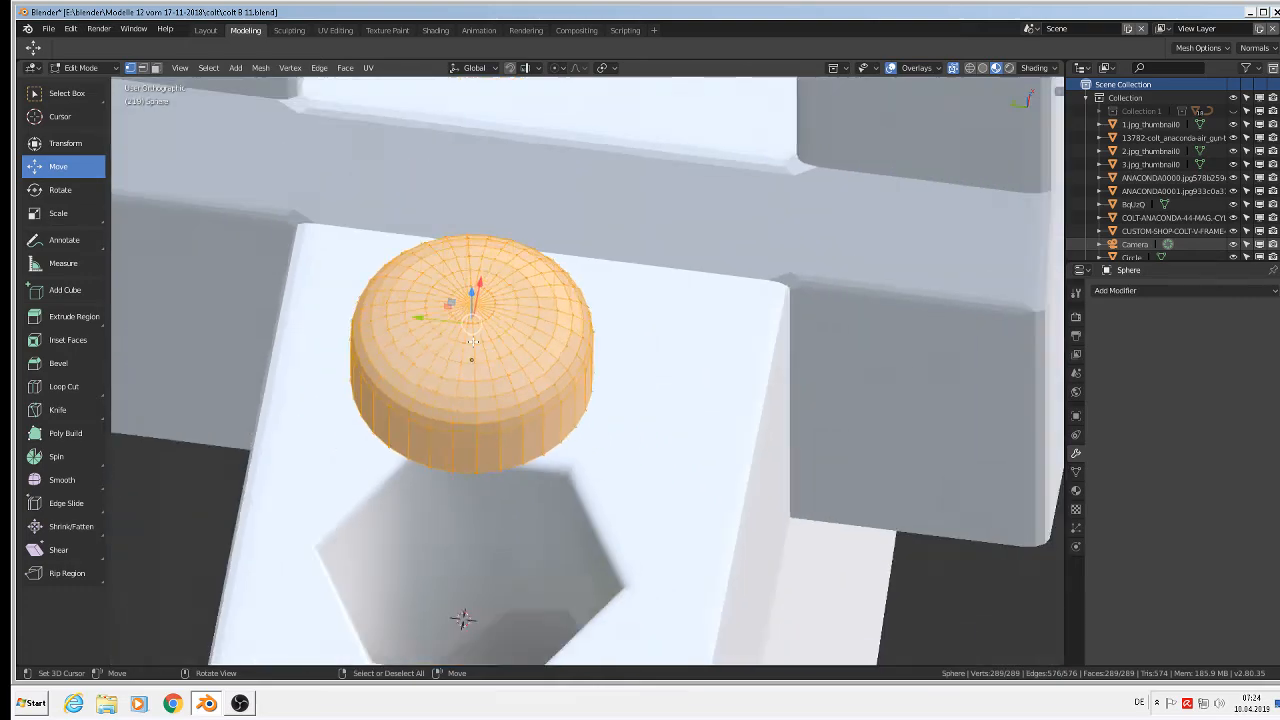
pyautogui.press('Tab')
pyautogui.scroll(-3, 486, 352)
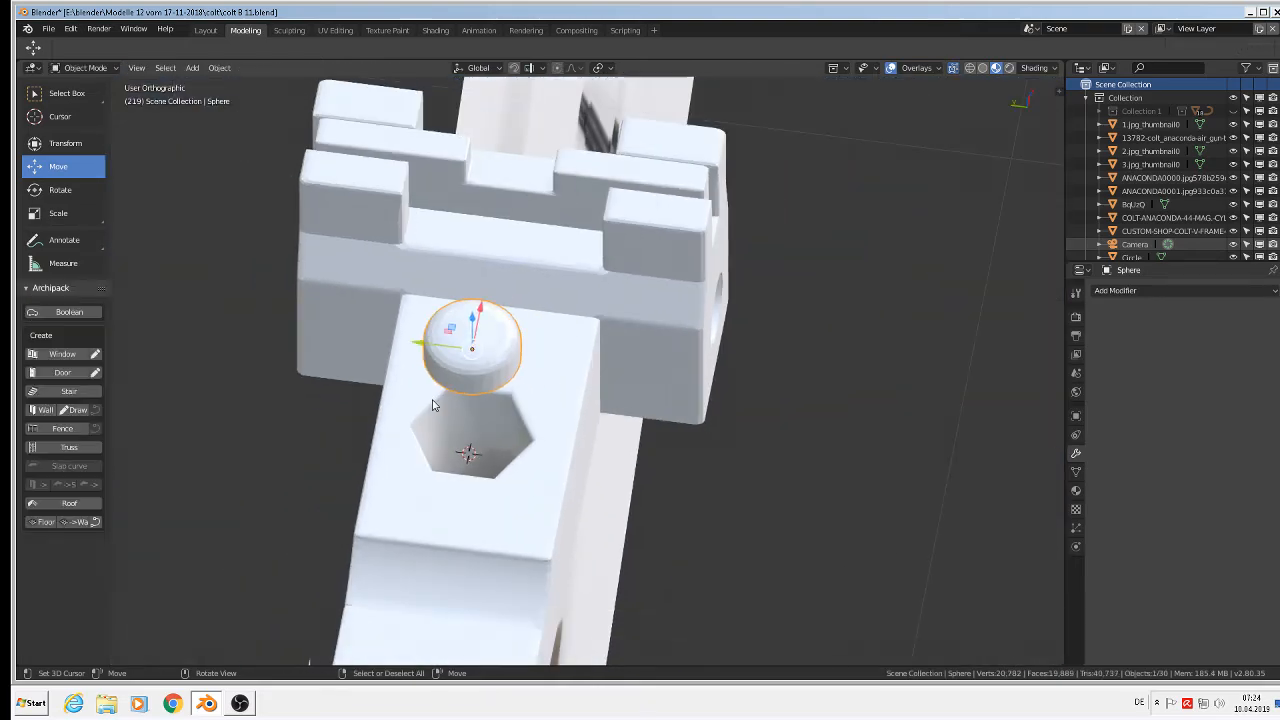
pyautogui.moveTo(488, 352); pyautogui.dragTo(485, 297, button='middle')
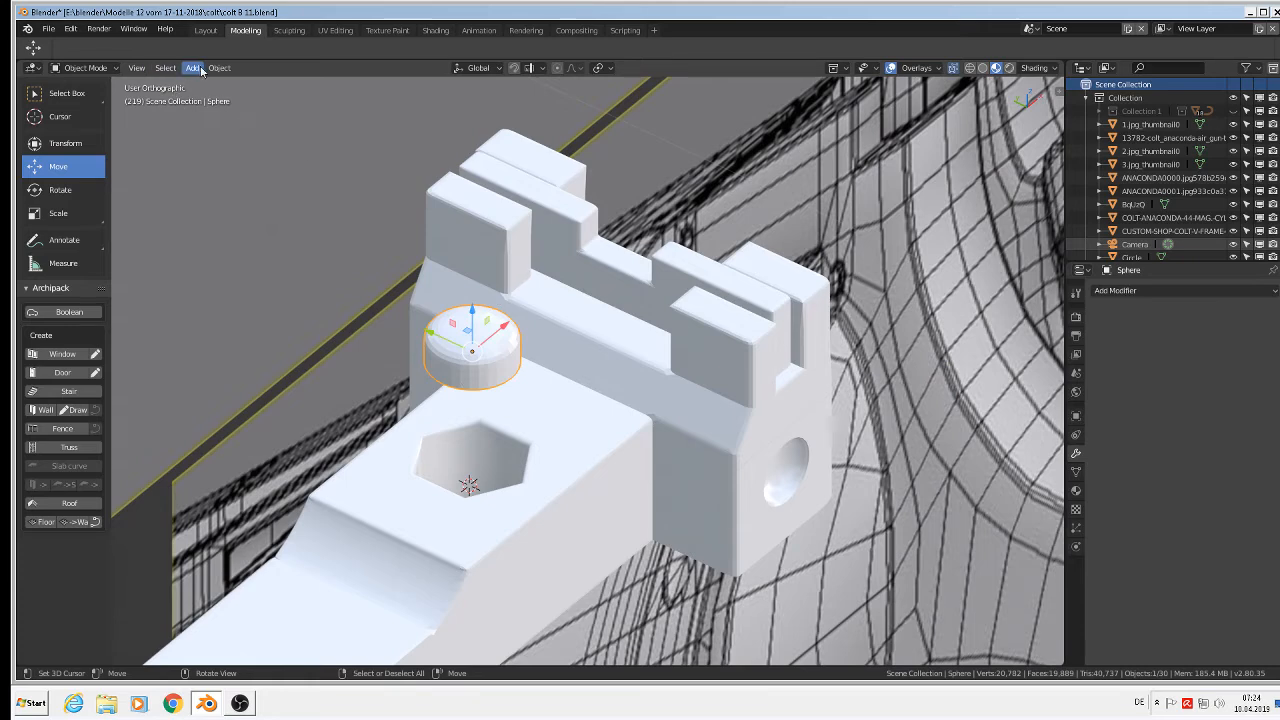
pyautogui.scroll(-3, 478, 358)
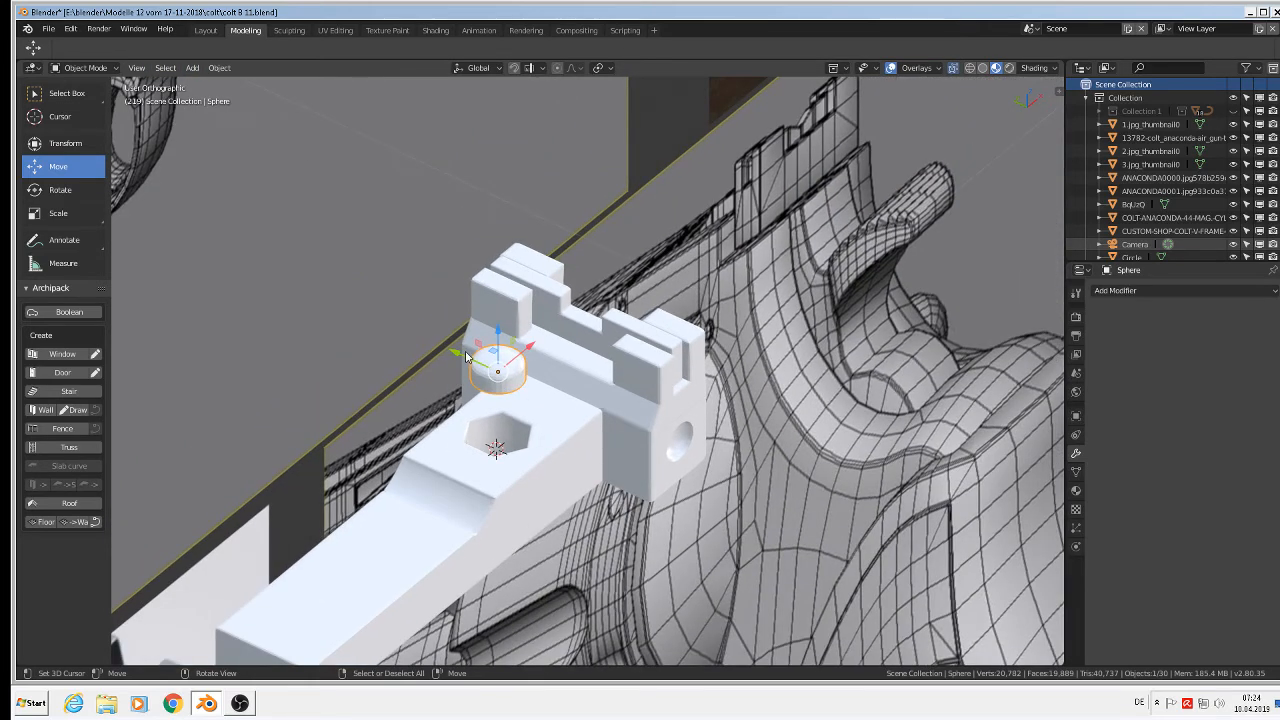
pyautogui.moveTo(466, 355); pyautogui.dragTo(768, 532)
pyautogui.press('KP_7')
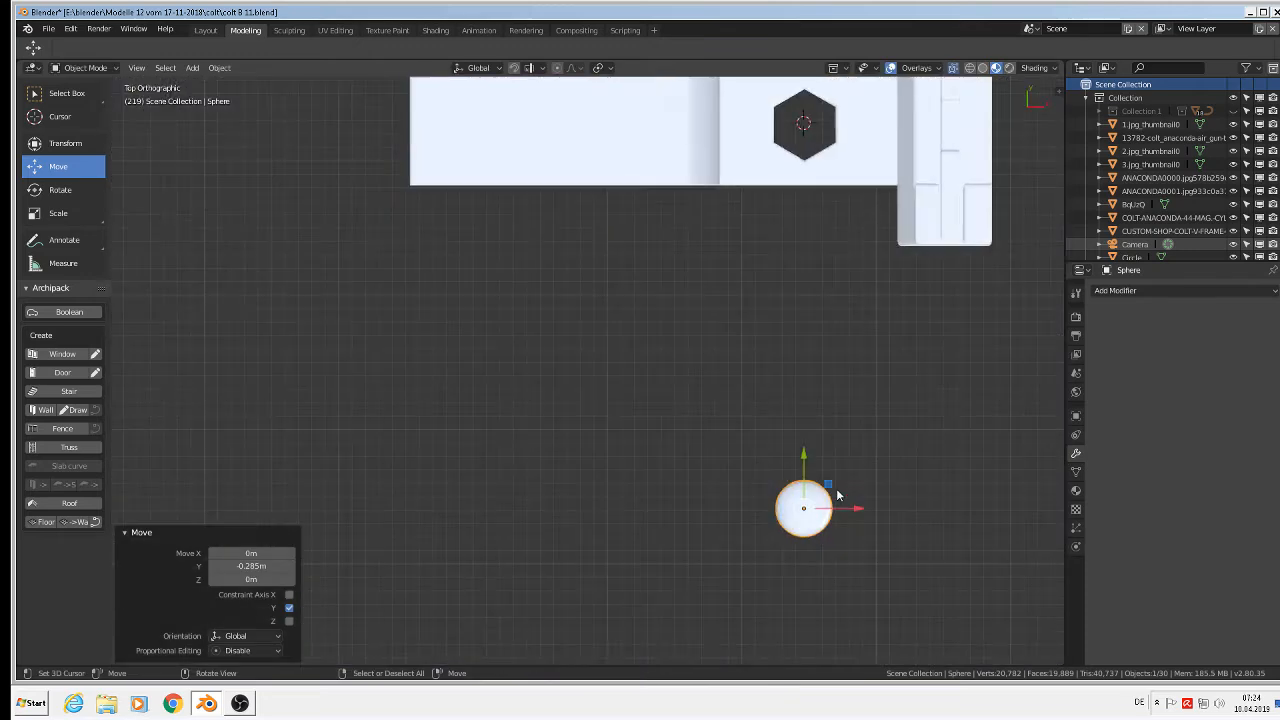
# - Add a cube beside the screw head in top view and shrink it by successive factors of about 0.022, 0.144 and 0.758
pyautogui.scroll(2, 838, 495)
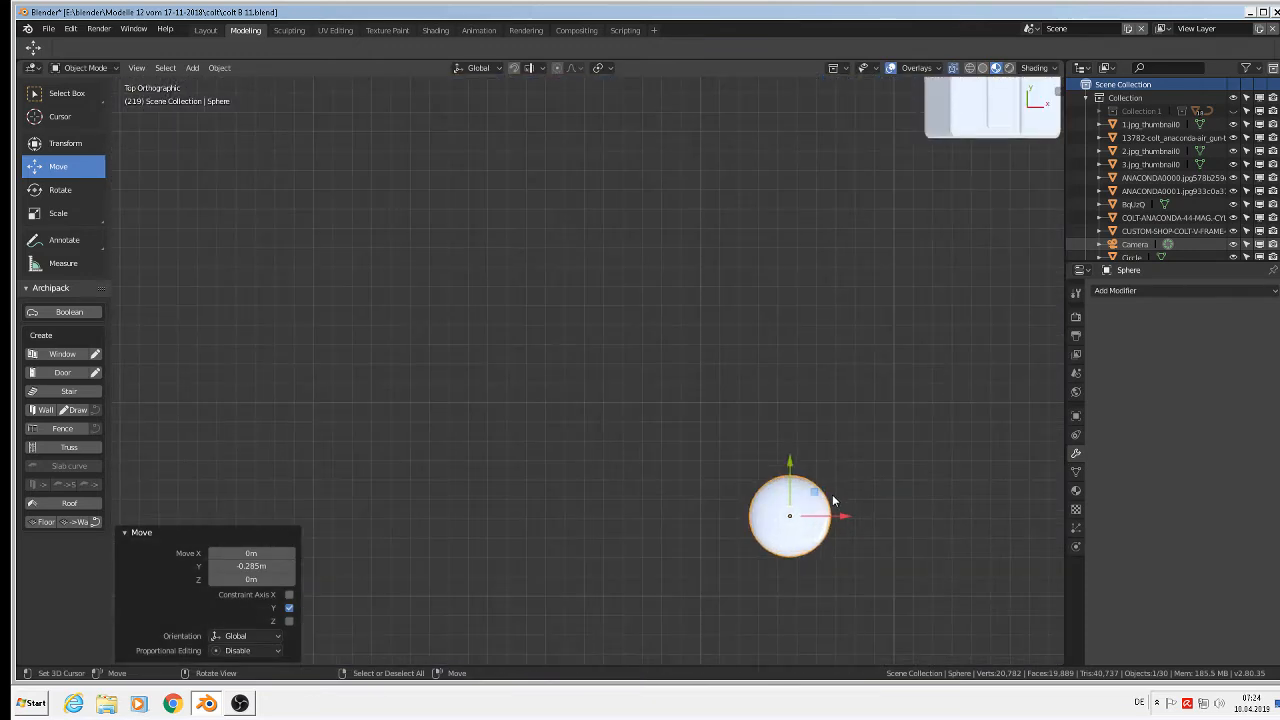
pyautogui.scroll(3, 846, 520)
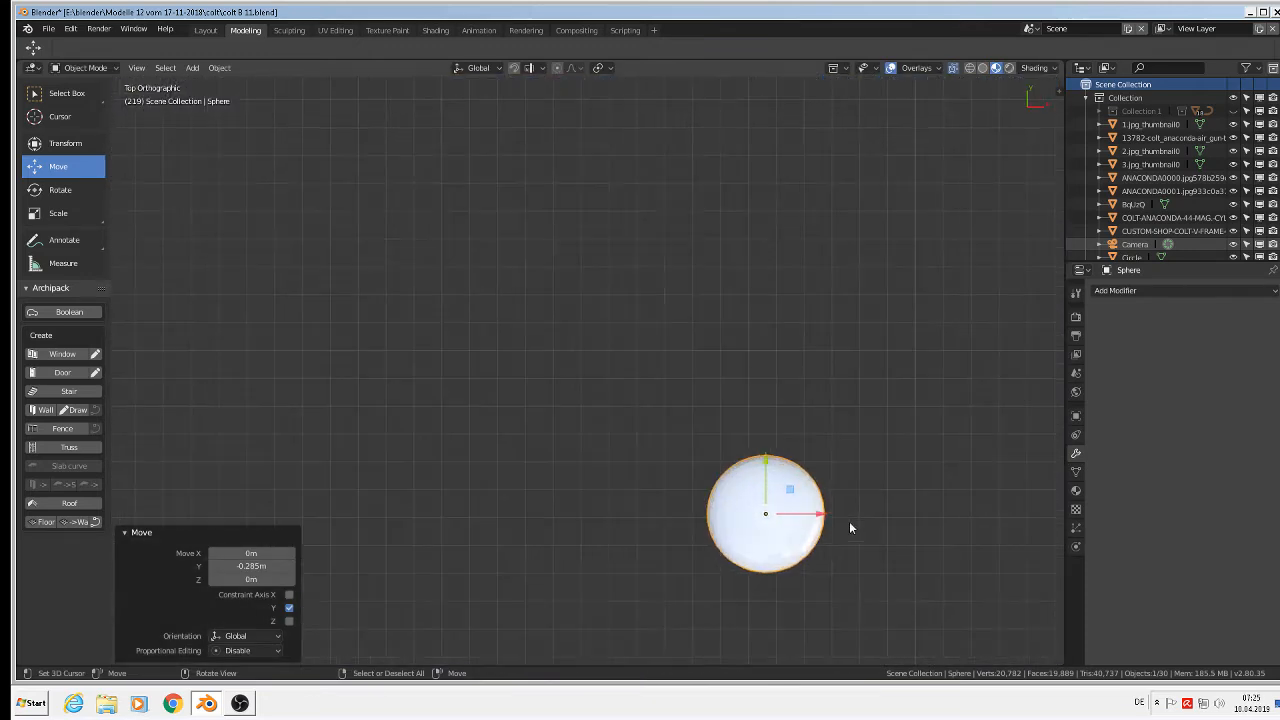
pyautogui.press('a')
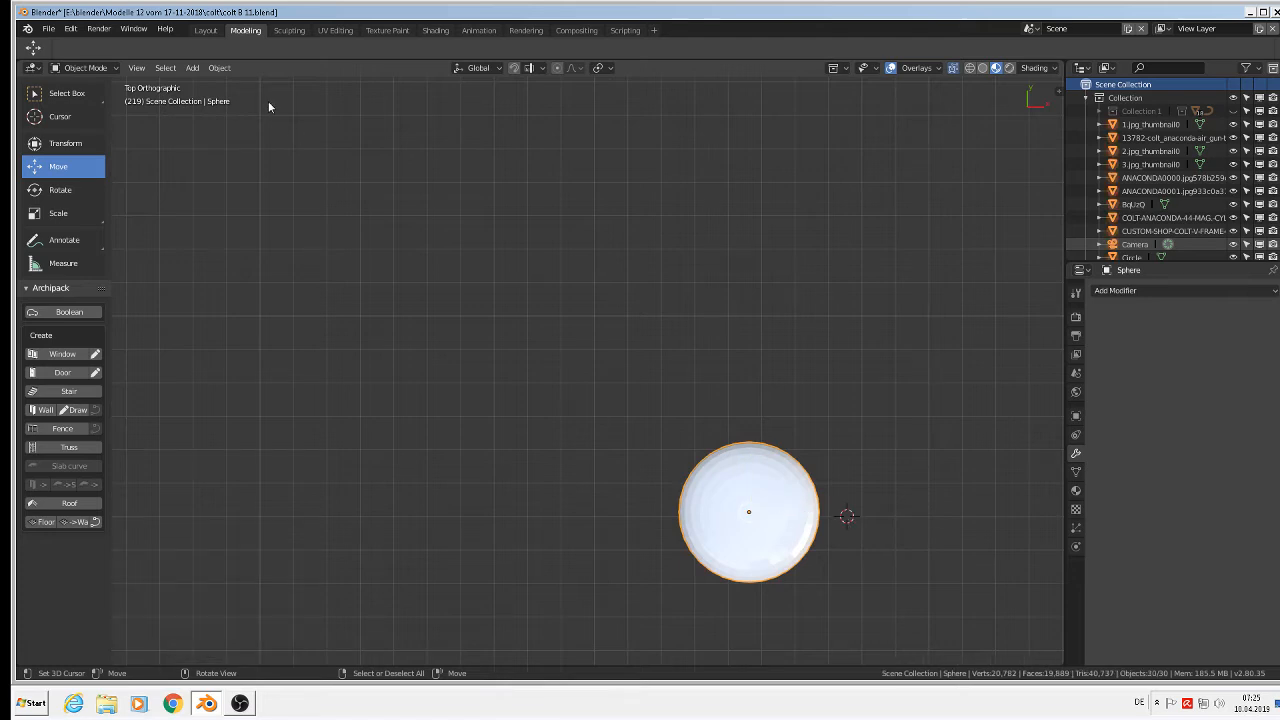
pyautogui.click(192, 67)
pyautogui.moveTo(205, 84)
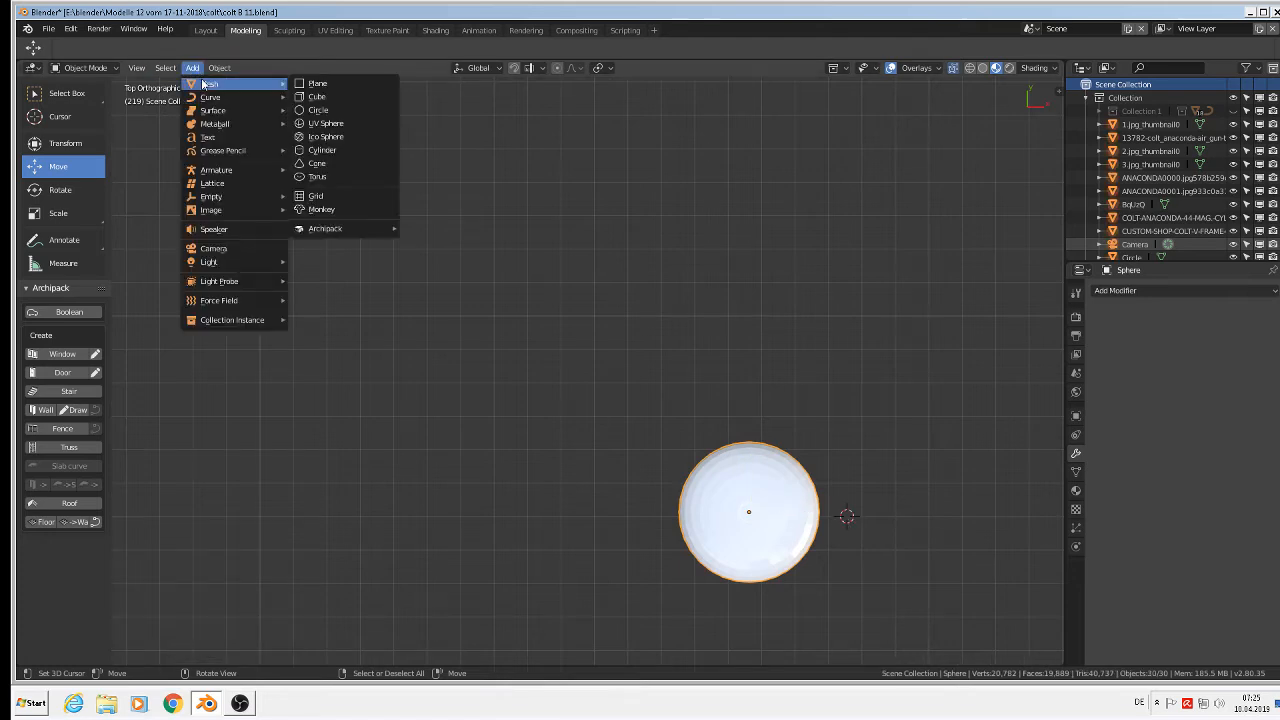
pyautogui.click(318, 96)
pyautogui.press('s')
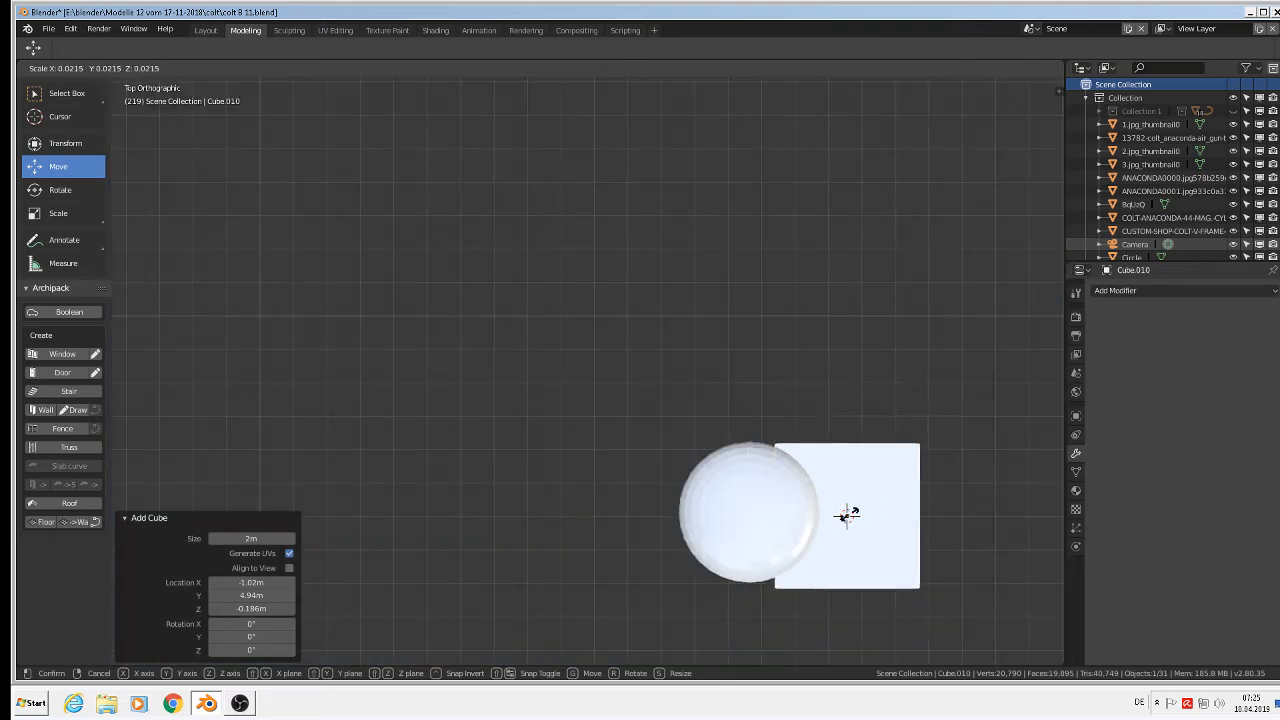
pyautogui.click(848, 518)
pyautogui.press('s')
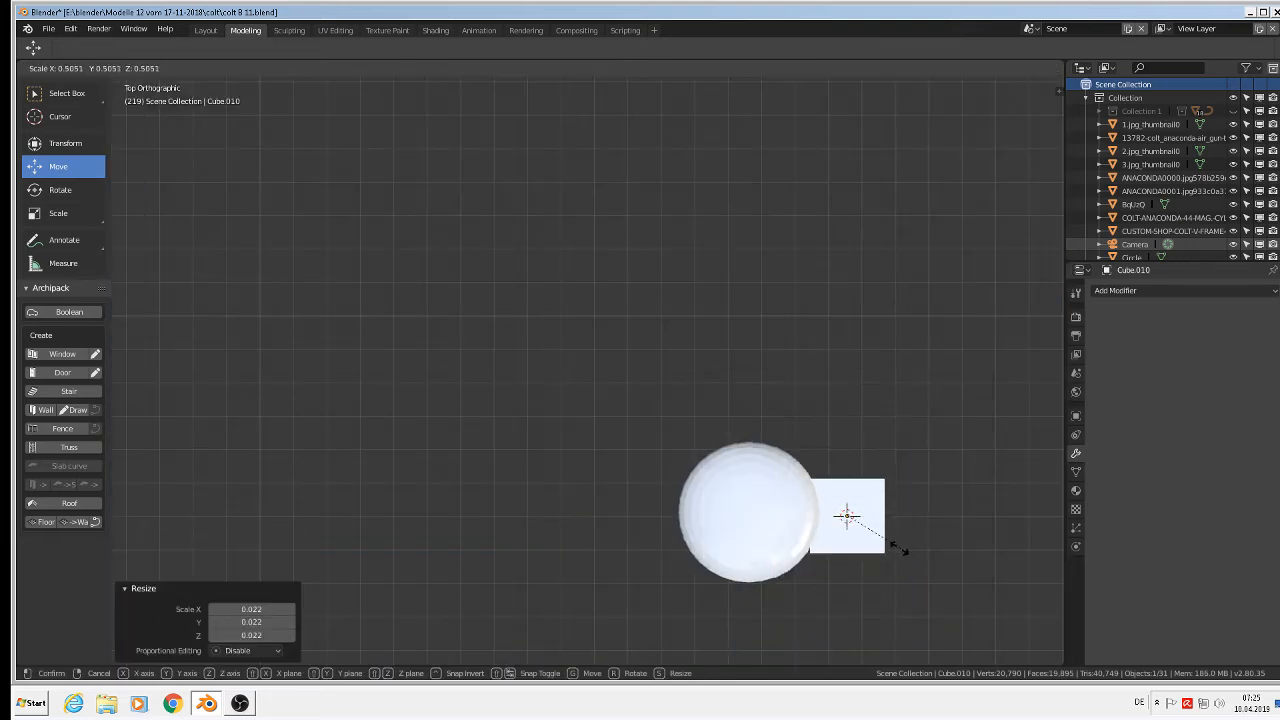
pyautogui.click(848, 532)
pyautogui.press('s')
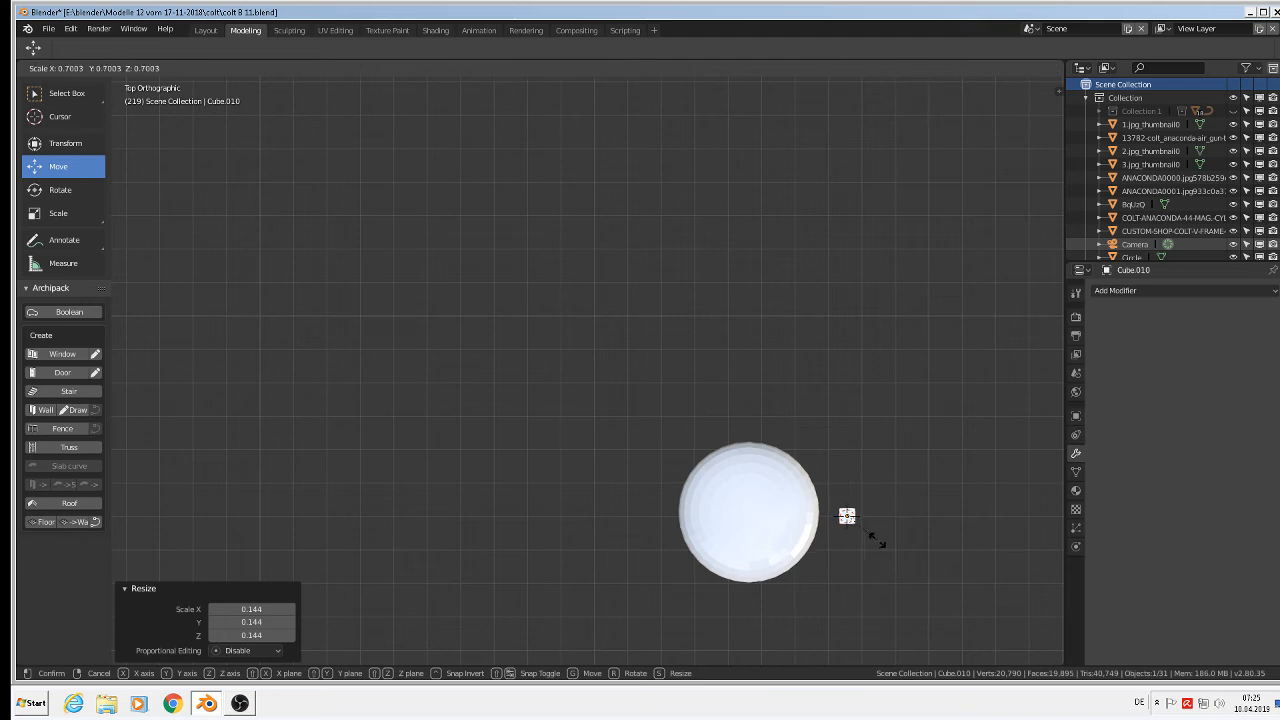
pyautogui.click(878, 539)
# - Stretch the small cube along X into a thin bar and move it about -0.032 m along X across the screw head
pyautogui.press('s')
pyautogui.press('x')
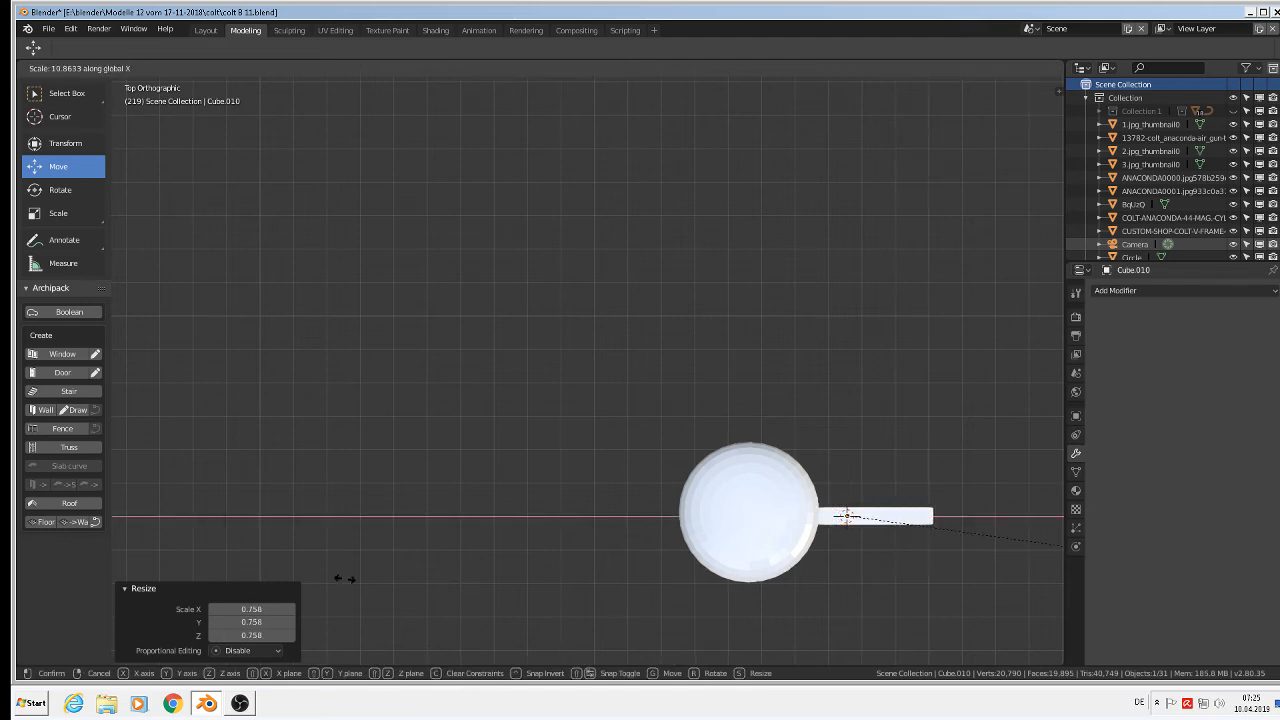
pyautogui.click(345, 578)
pyautogui.moveTo(886, 516); pyautogui.dragTo(793, 515)
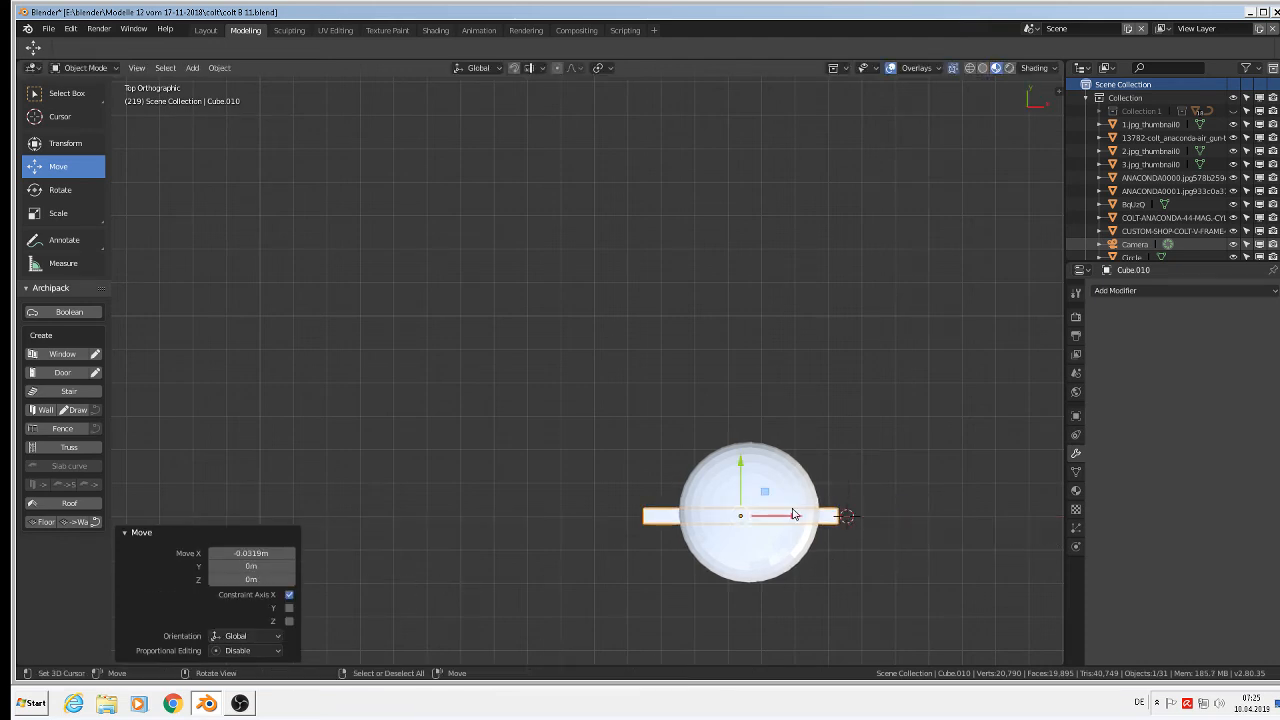
# - Raise the bar about 0.081 m along Z into the dome and make it taller along Z
pyautogui.moveTo(794, 514); pyautogui.dragTo(766, 457, button='middle')
pyautogui.moveTo(739, 480); pyautogui.dragTo(736, 214)
pyautogui.press('s')
pyautogui.press('z')
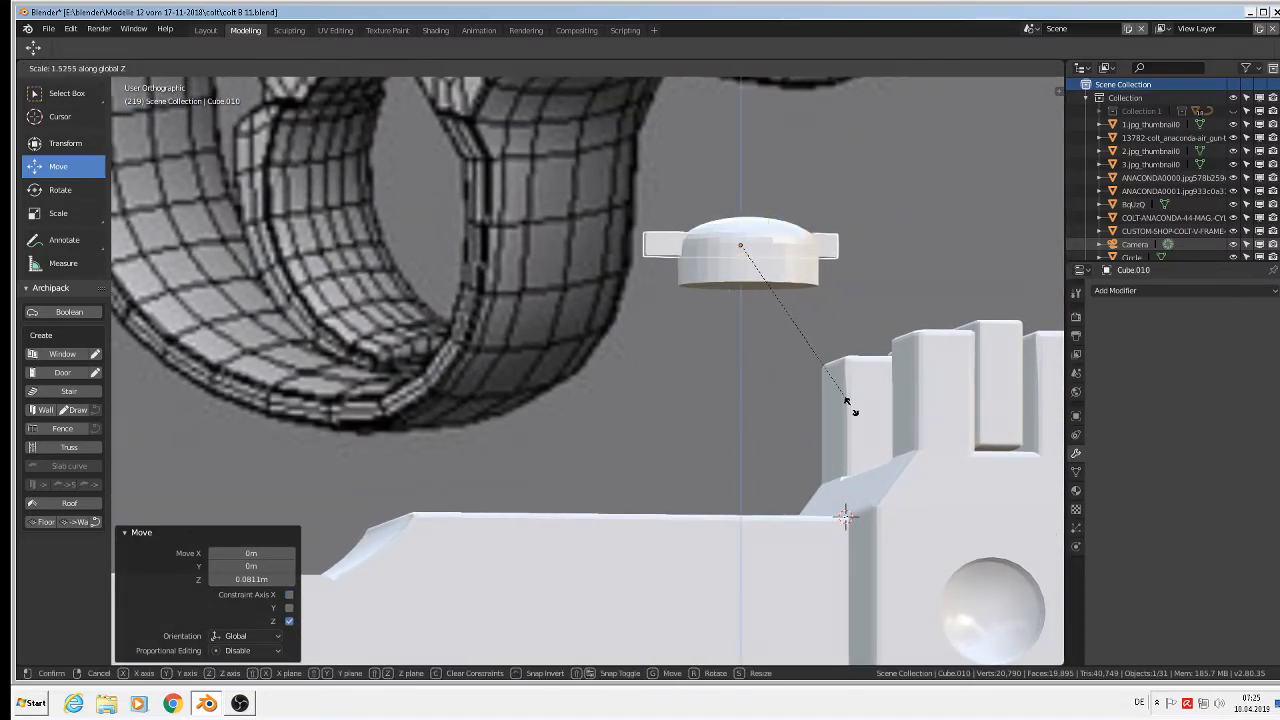
pyautogui.click(891, 524)
# - Lift the bar another 0.0048 m or so along Z and centre it across the screw head in top view
pyautogui.moveTo(737, 213); pyautogui.dragTo(730, 178)
pyautogui.moveTo(730, 178); pyautogui.dragTo(740, 586, button='middle')
pyautogui.press('KP_7')
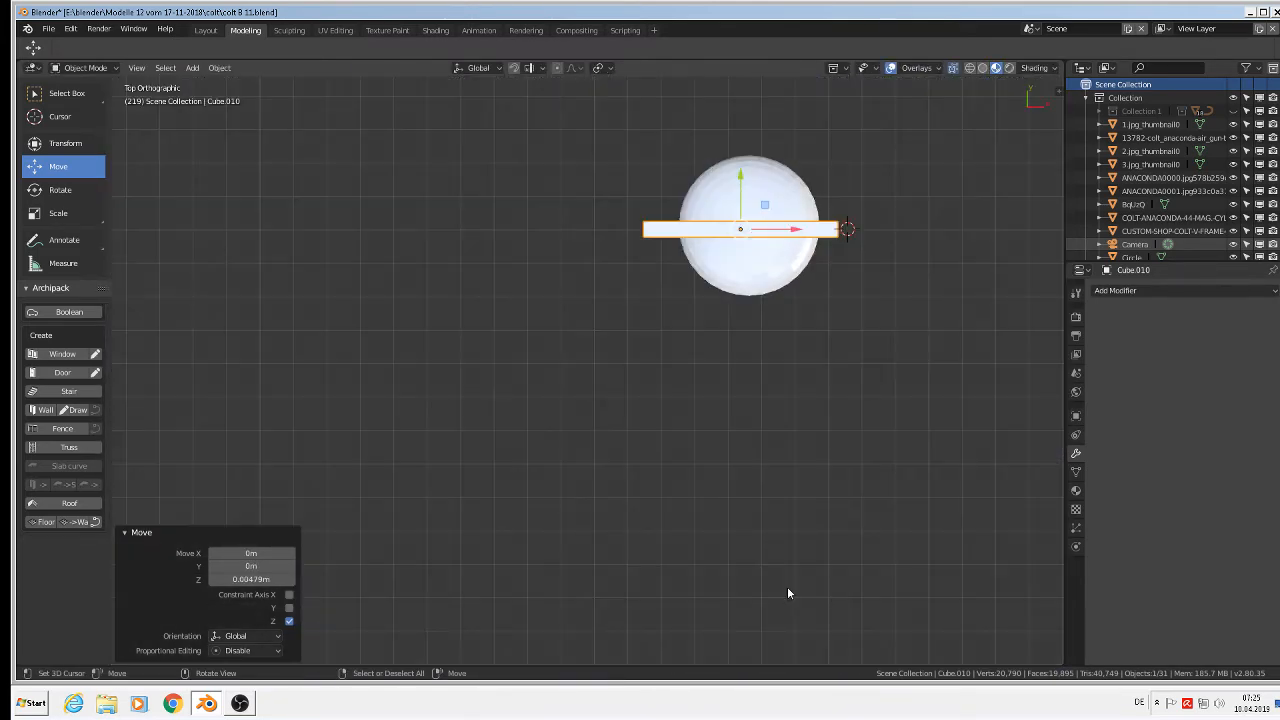
pyautogui.moveTo(770, 229); pyautogui.dragTo(750, 189)
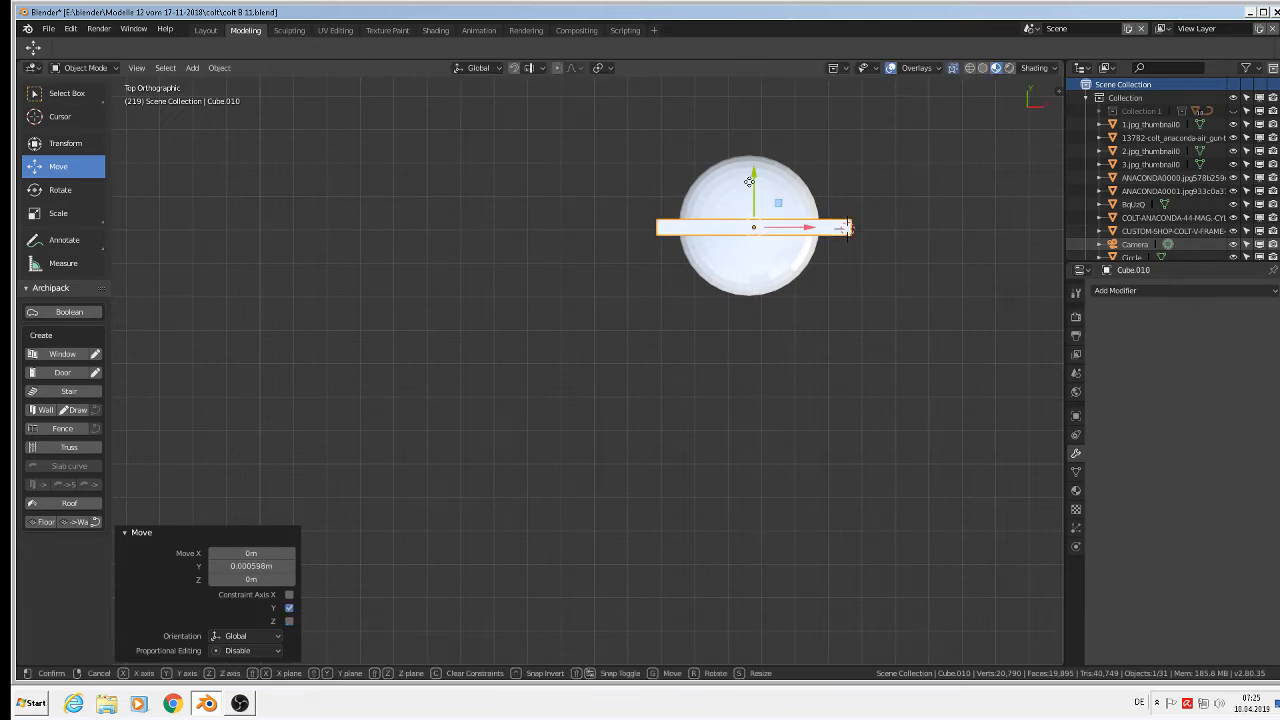
# - Apply the screw head's scale, and apply the bar's rotation and scale
pyautogui.click(738, 200)
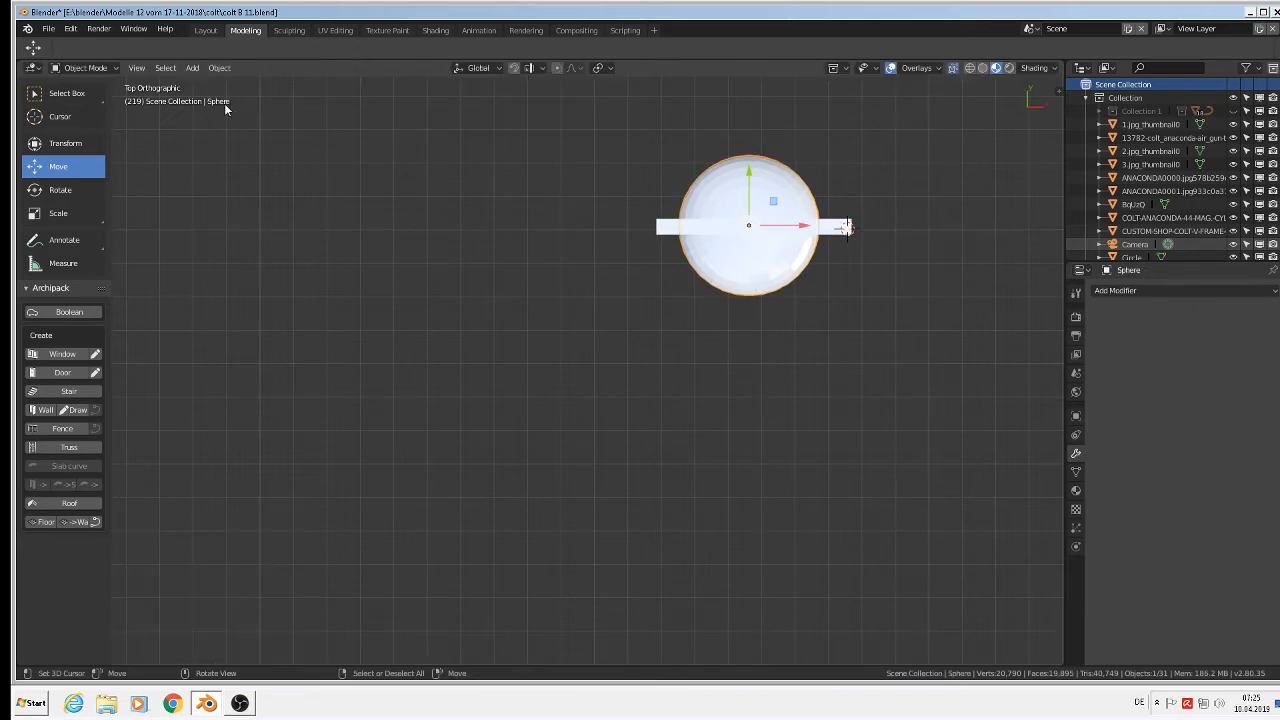
pyautogui.click(219, 67)
pyautogui.moveTo(300, 137)
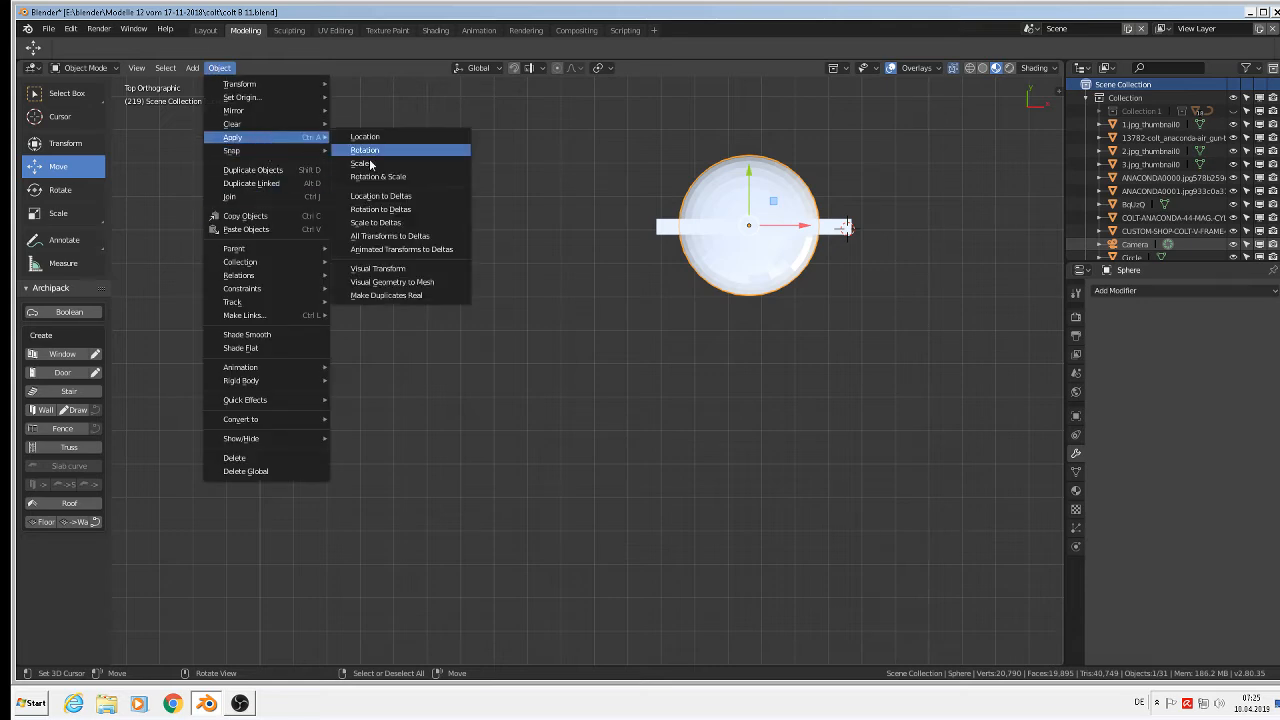
pyautogui.click(366, 163)
pyautogui.click(700, 229)
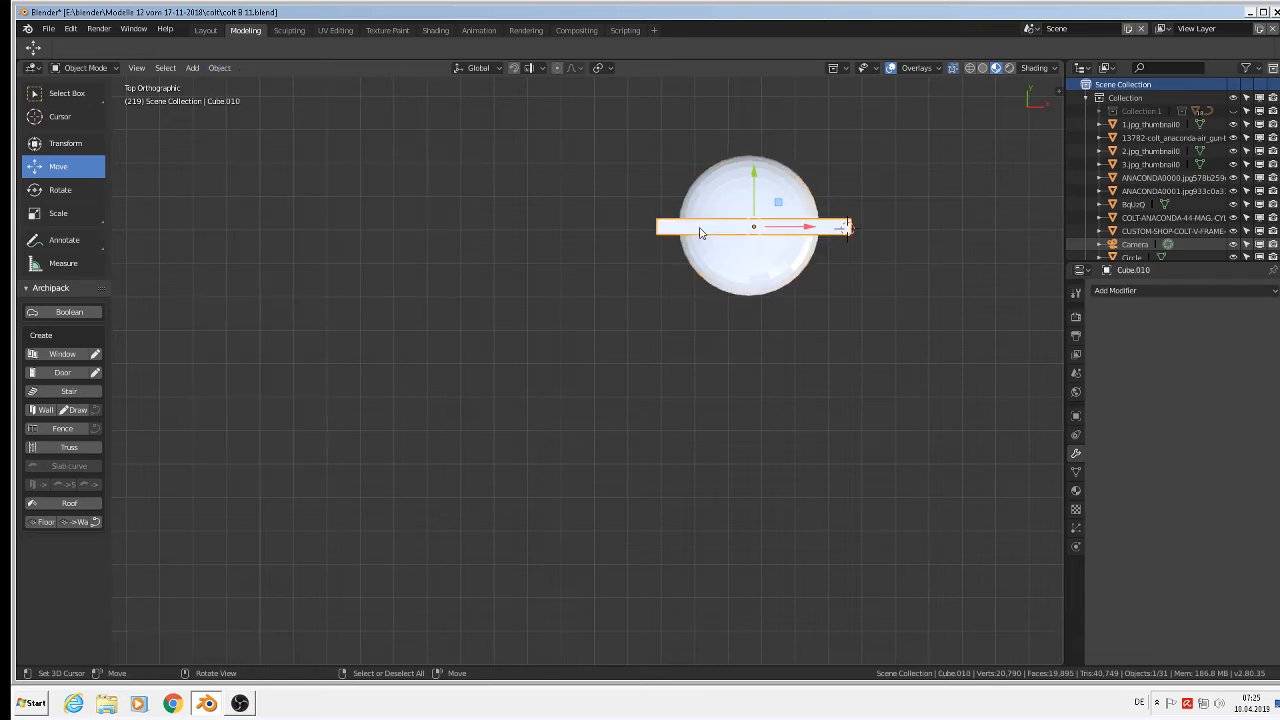
pyautogui.click(219, 67)
pyautogui.moveTo(258, 146)
pyautogui.click(371, 180)
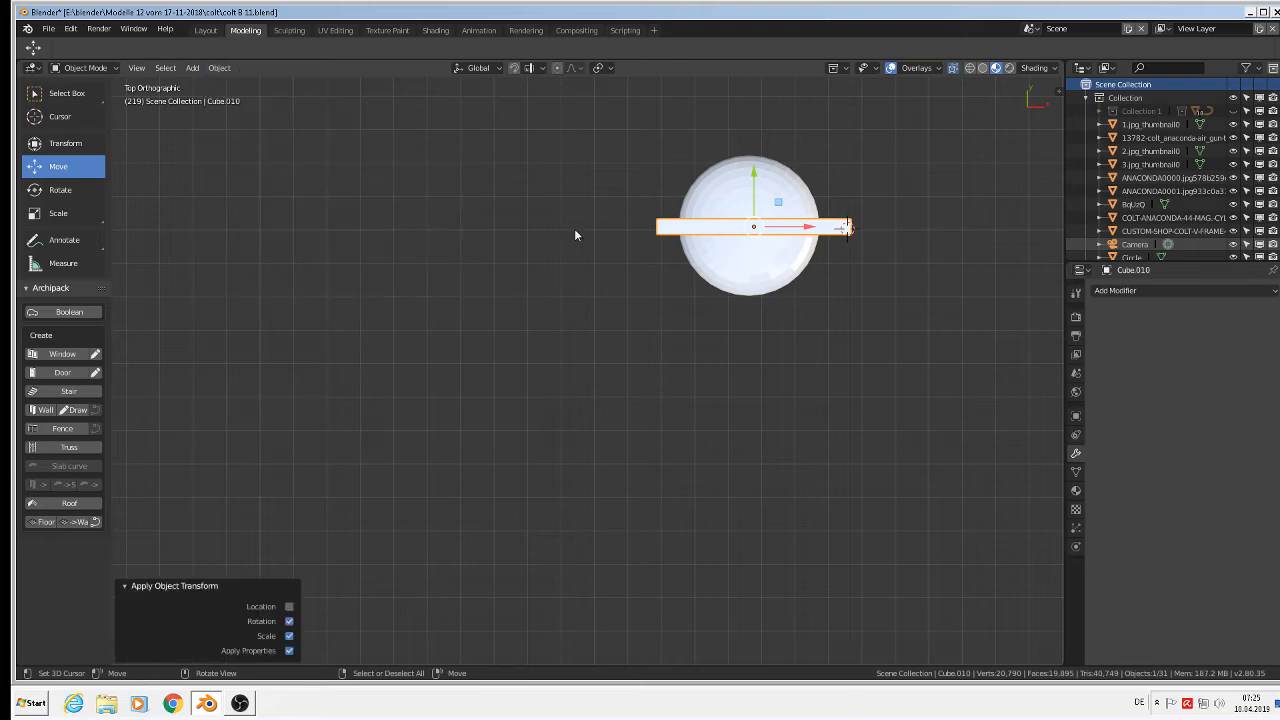
# - Cut a slot in the screw head with a Boolean modifier set to Difference using the bar, and apply the modifier
pyautogui.scroll(3, 805, 314)
pyautogui.click(744, 240)
pyautogui.moveTo(744, 240); pyautogui.dragTo(852, 390, button='middle')
pyautogui.click(1137, 290)
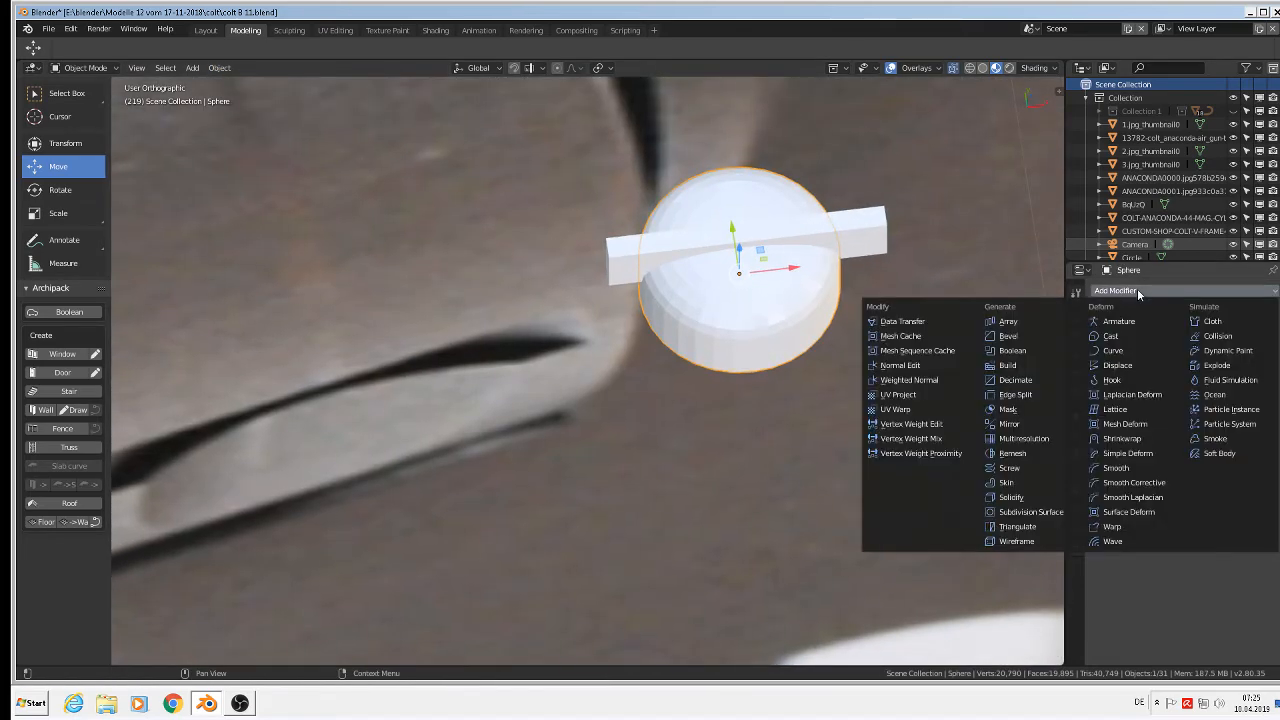
pyautogui.click(1030, 353)
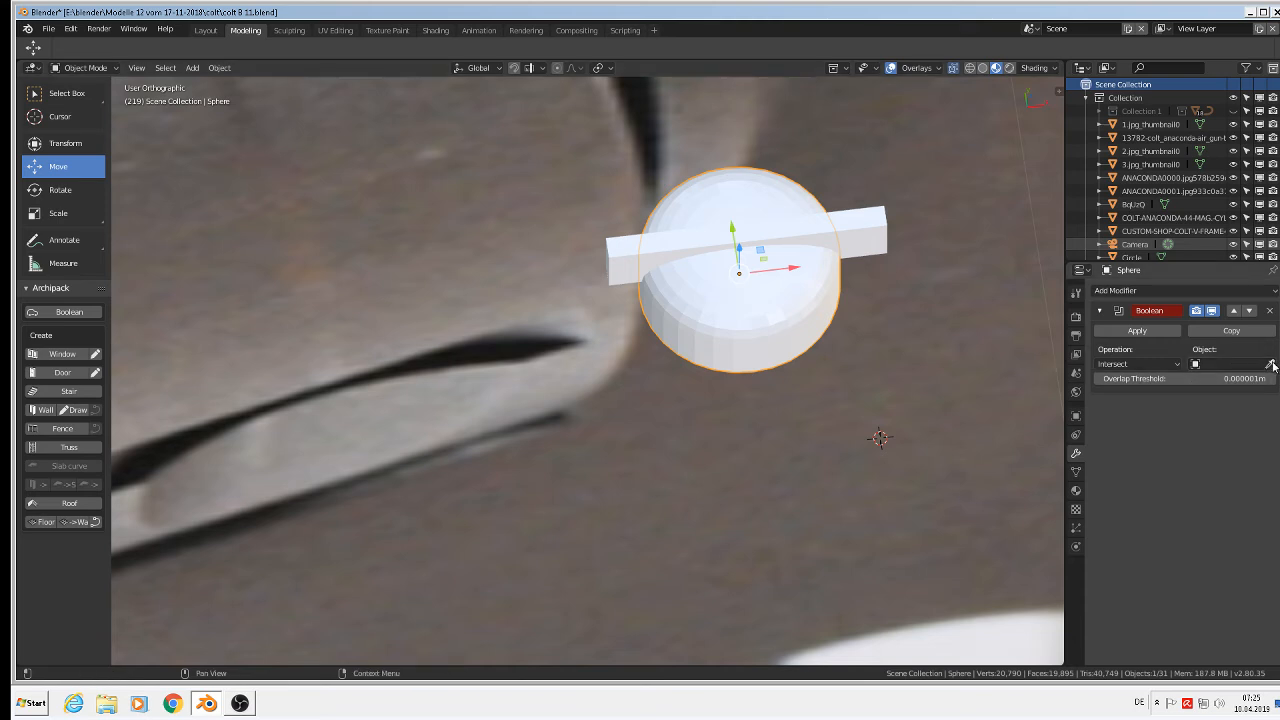
pyautogui.click(1272, 364)
pyautogui.click(860, 222)
pyautogui.click(1140, 364)
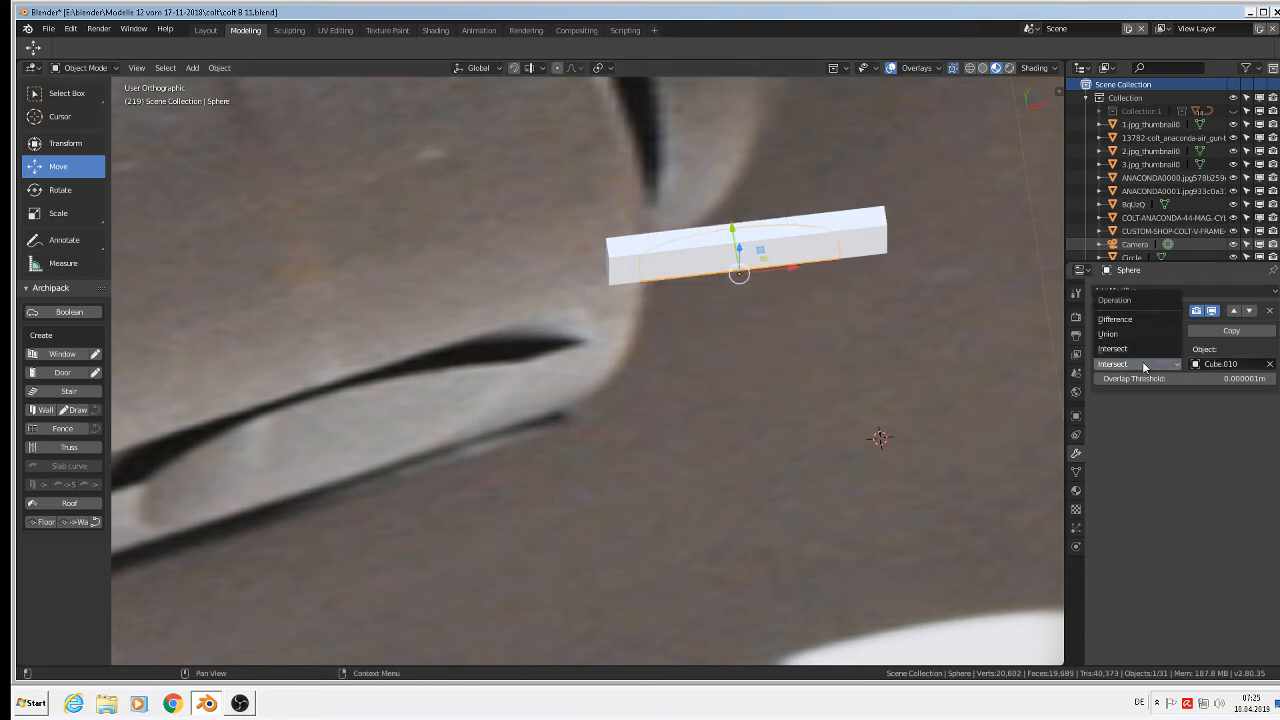
pyautogui.click(1136, 320)
pyautogui.click(1123, 332)
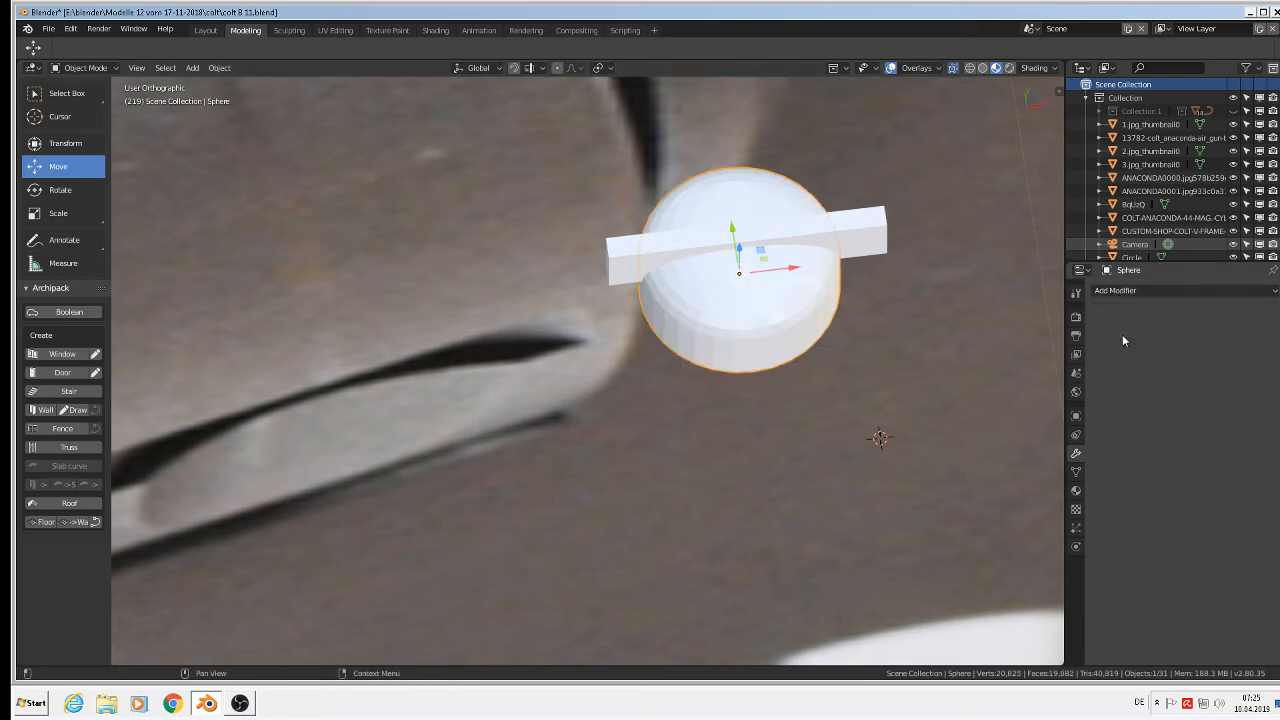
# - Move the cutting bar about 0.062 m upward along Z, clear of the slotted screw head
pyautogui.click(864, 236)
pyautogui.moveTo(741, 226); pyautogui.dragTo(764, 75)
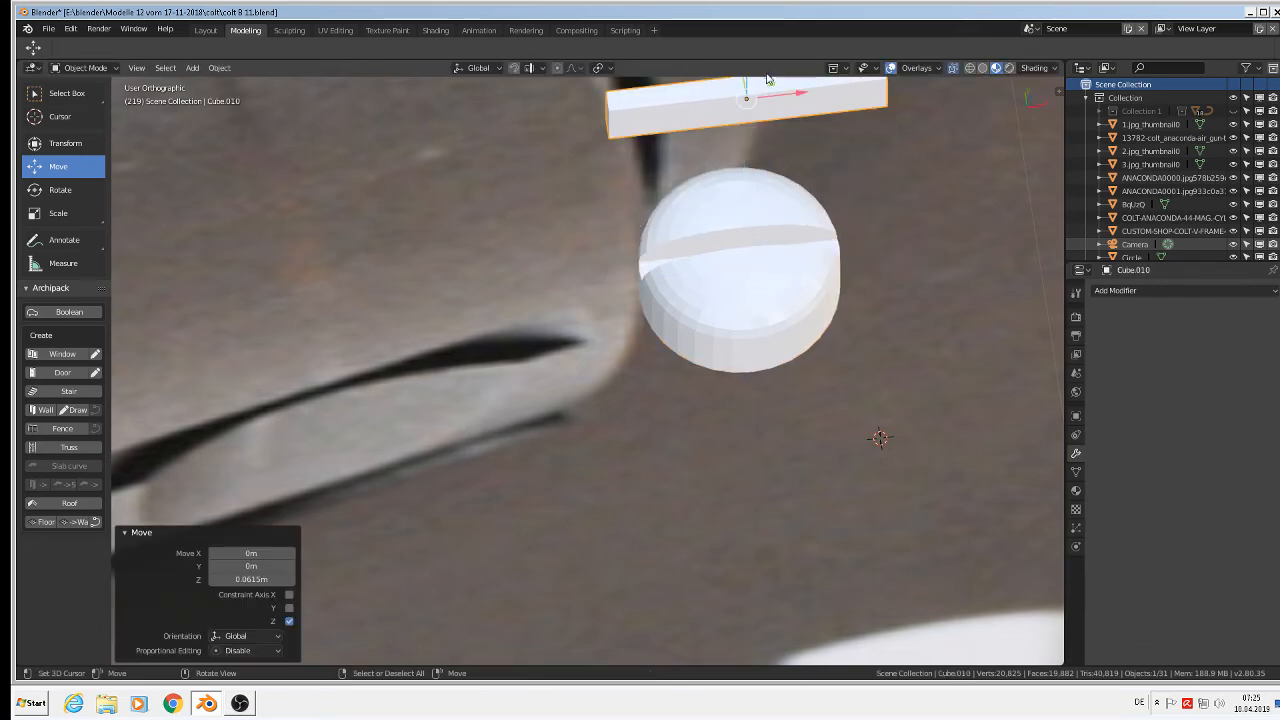
pyautogui.scroll(-4, 764, 326)
# - Shade all faces of the slotted screw head smooth and view it as an object
pyautogui.rightClick(749, 316)
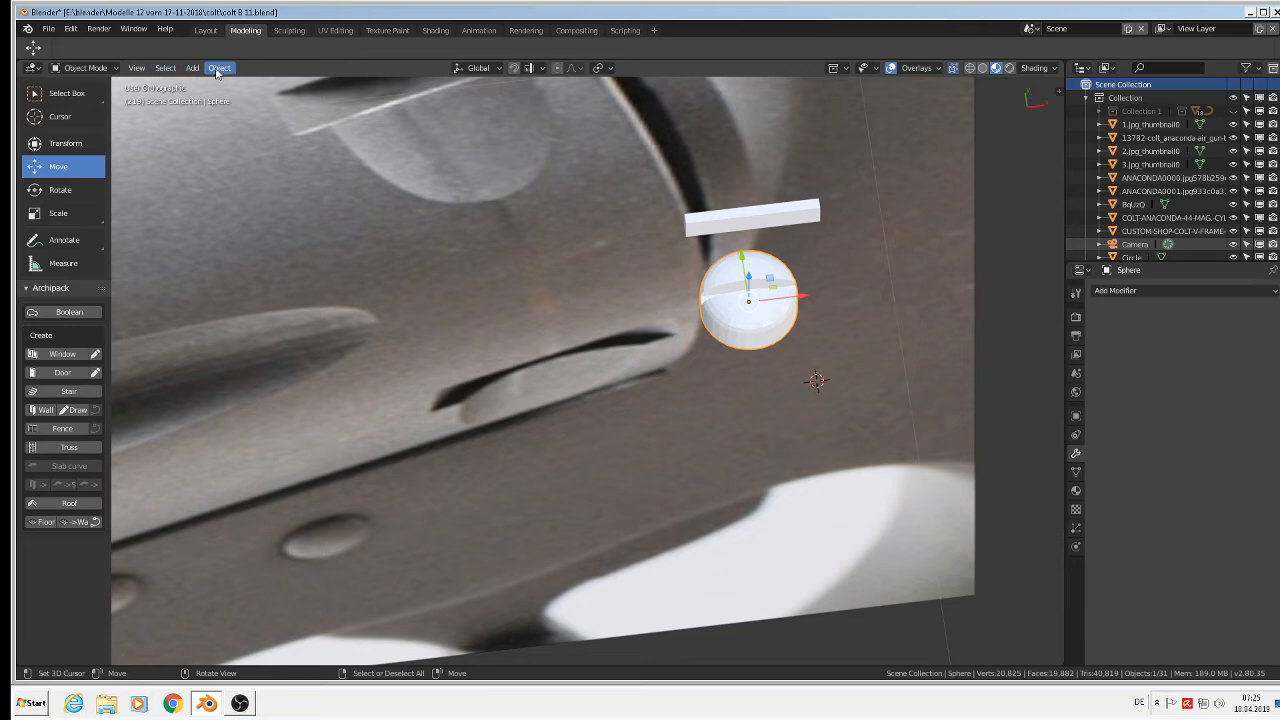
pyautogui.press('Tab')
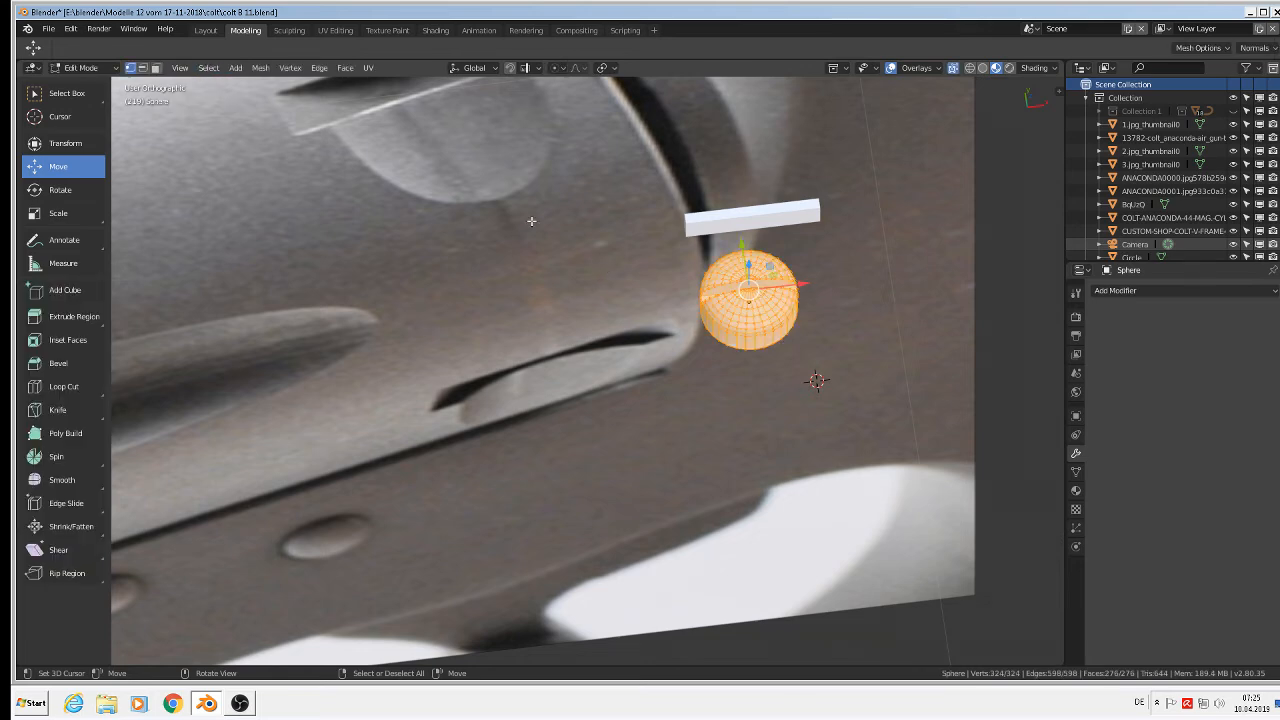
pyautogui.click(260, 68)
pyautogui.moveTo(325, 249)
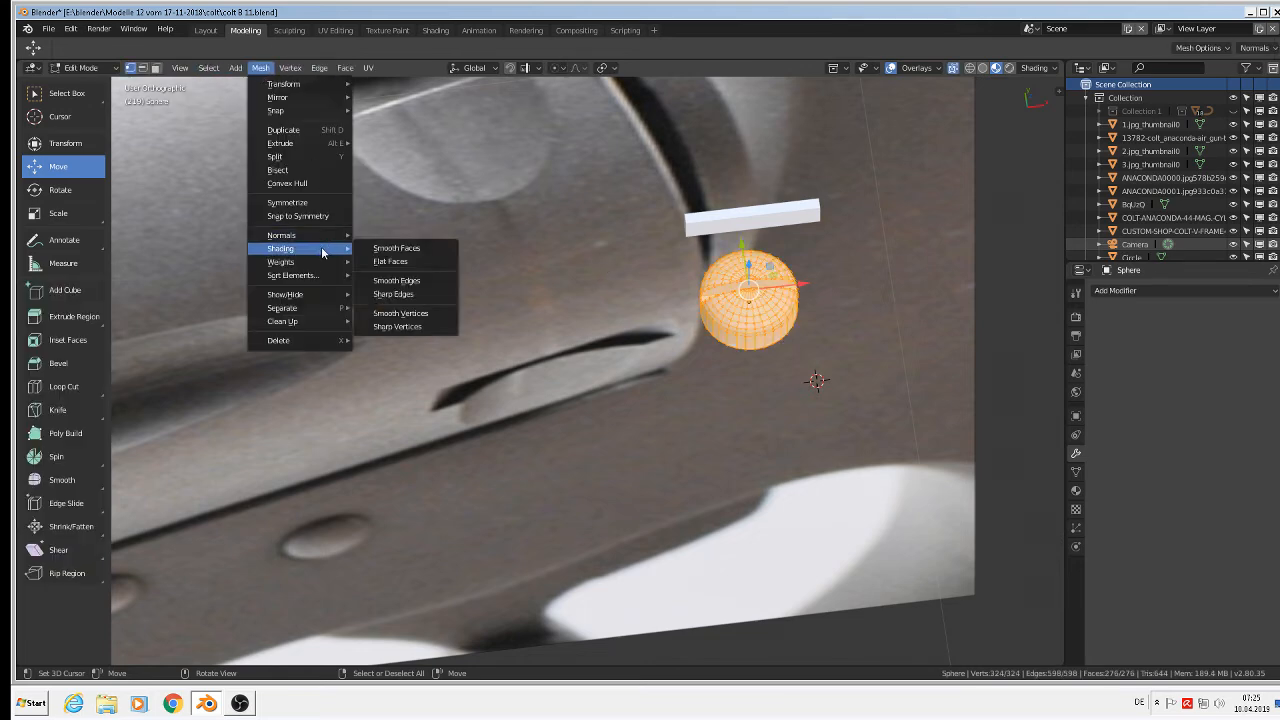
pyautogui.click(408, 255)
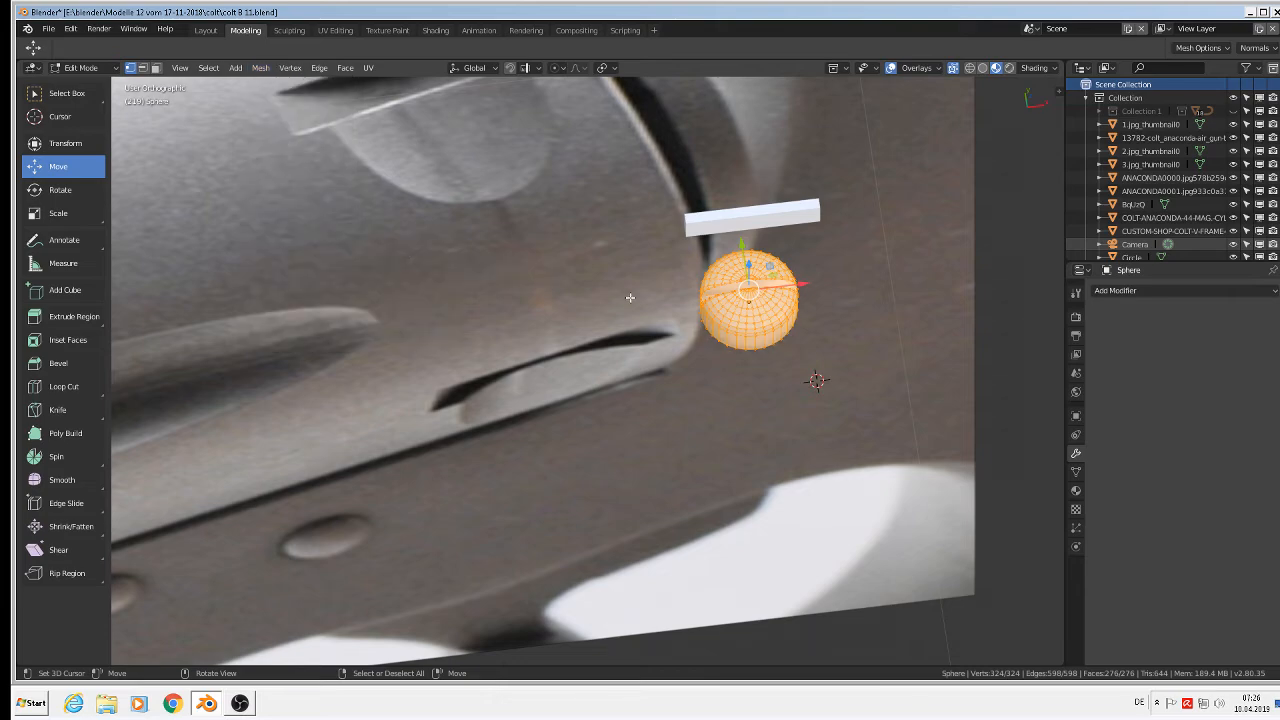
pyautogui.press('Tab')
pyautogui.scroll(-2, 676, 350)
pyautogui.scroll(6, 731, 302)
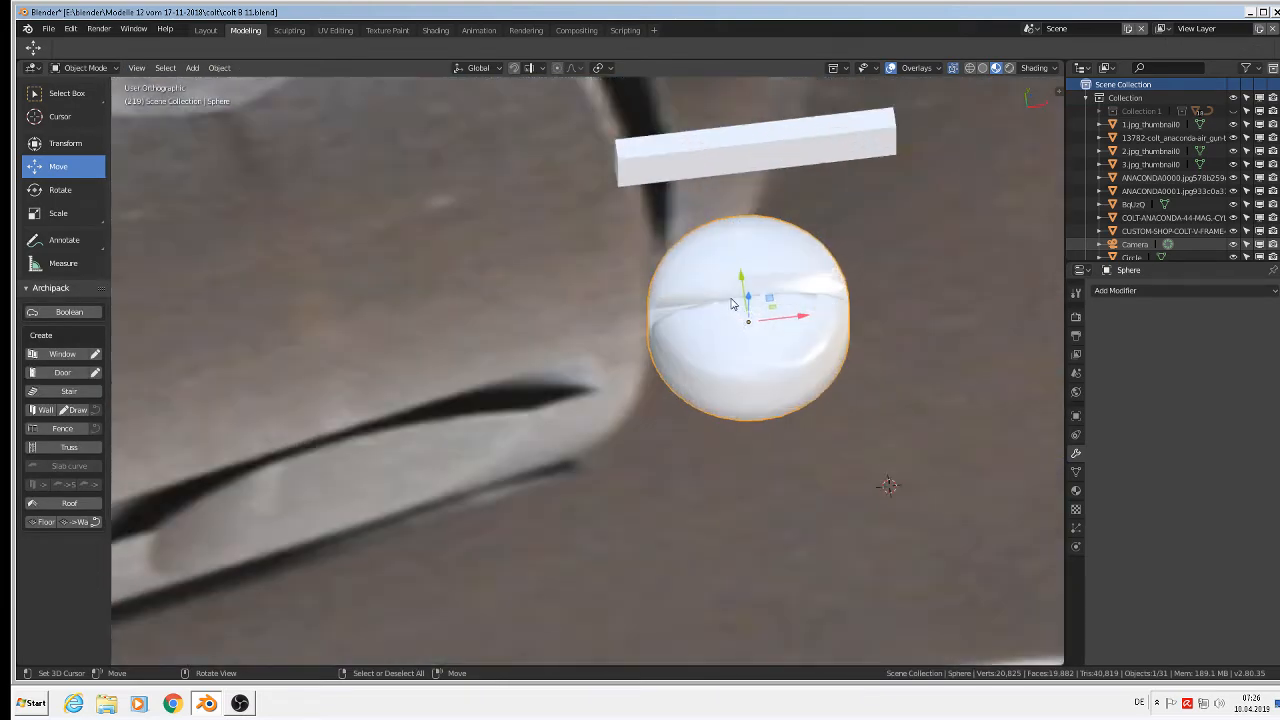
# - Select the faces inside the screw head's slot and set their shading to flat
pyautogui.moveTo(731, 300); pyautogui.dragTo(780, 300, button='middle')
pyautogui.press('Tab')
pyautogui.scroll(3, 770, 305)
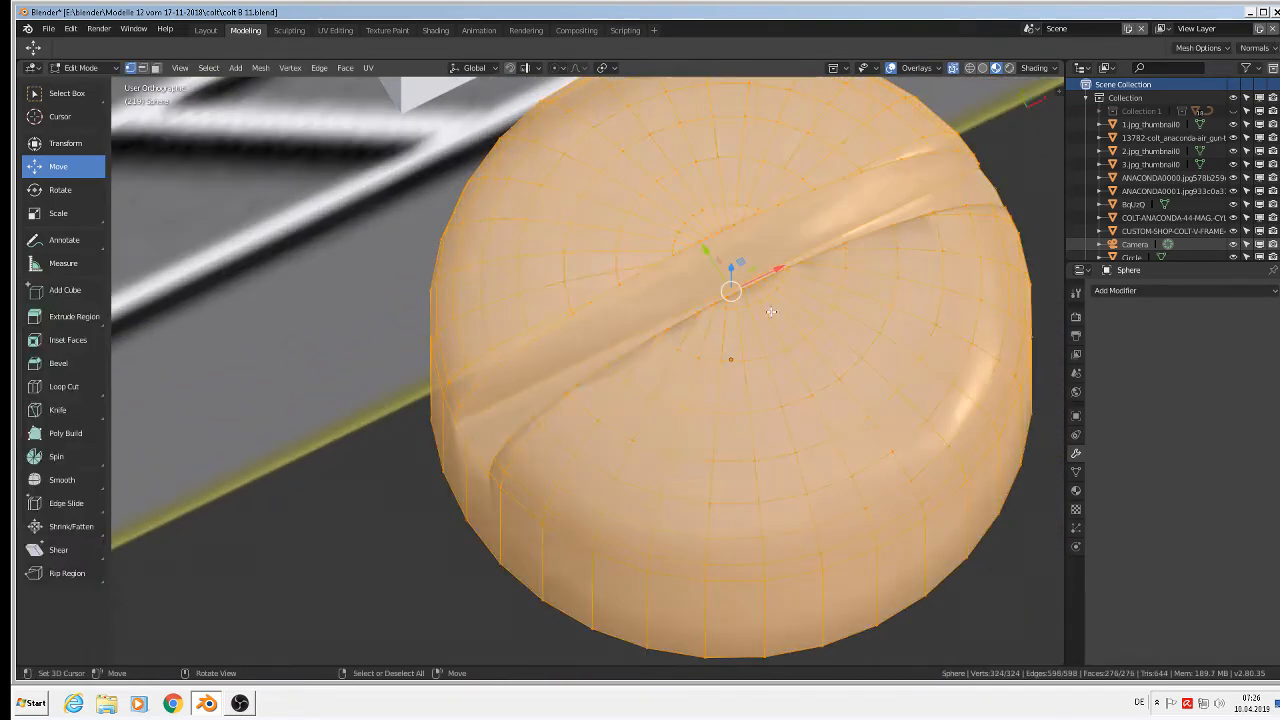
pyautogui.scroll(3, 745, 315)
pyautogui.hotkey('alt', 'z')
pyautogui.scroll(-3, 740, 320)
pyautogui.hotkey('alt', 'z')
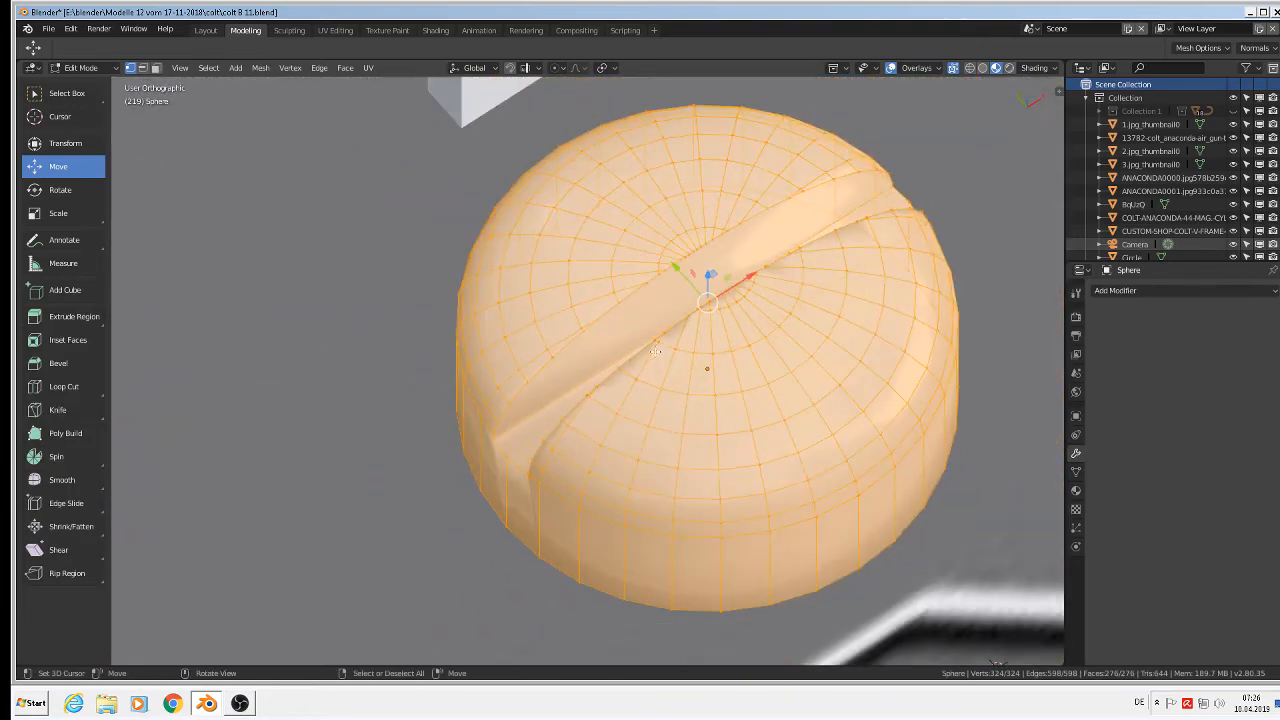
pyautogui.press('3')
pyautogui.rightClick(685, 285)
pyautogui.moveTo(620, 376); pyautogui.dragTo(763, 313, button='middle')
pyautogui.hotkey('ctrl', 'l')
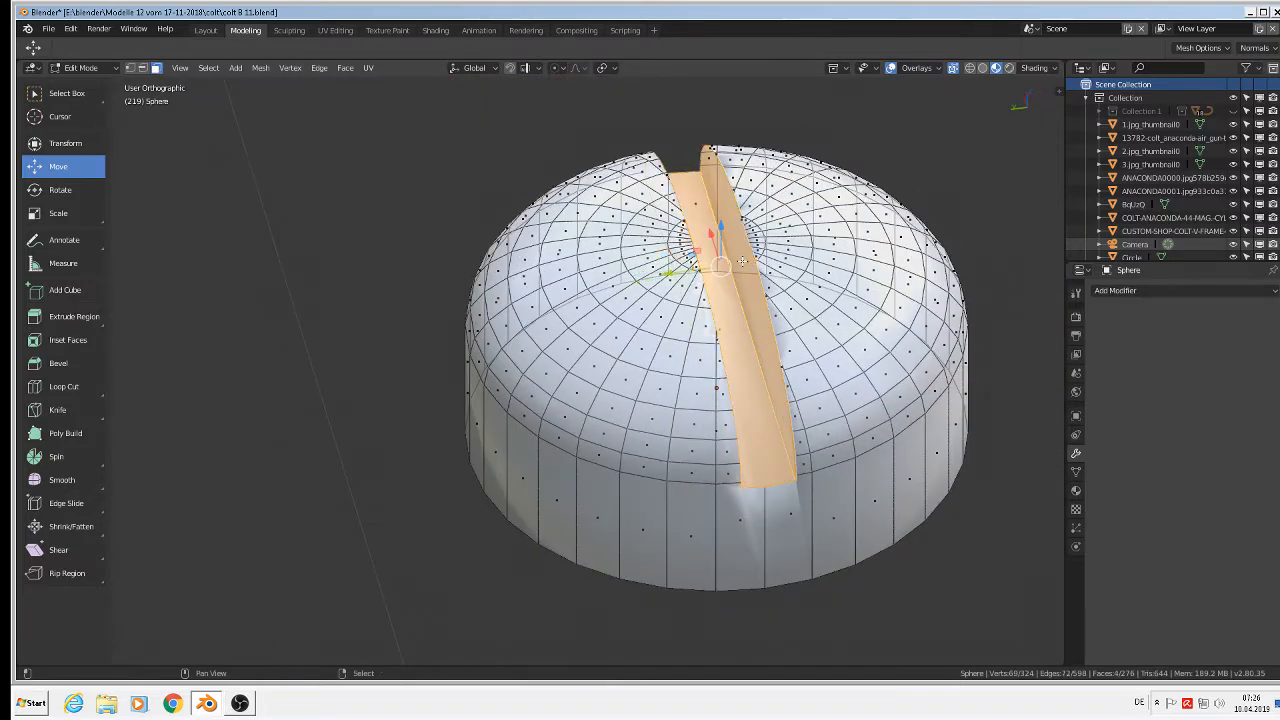
pyautogui.click(260, 67)
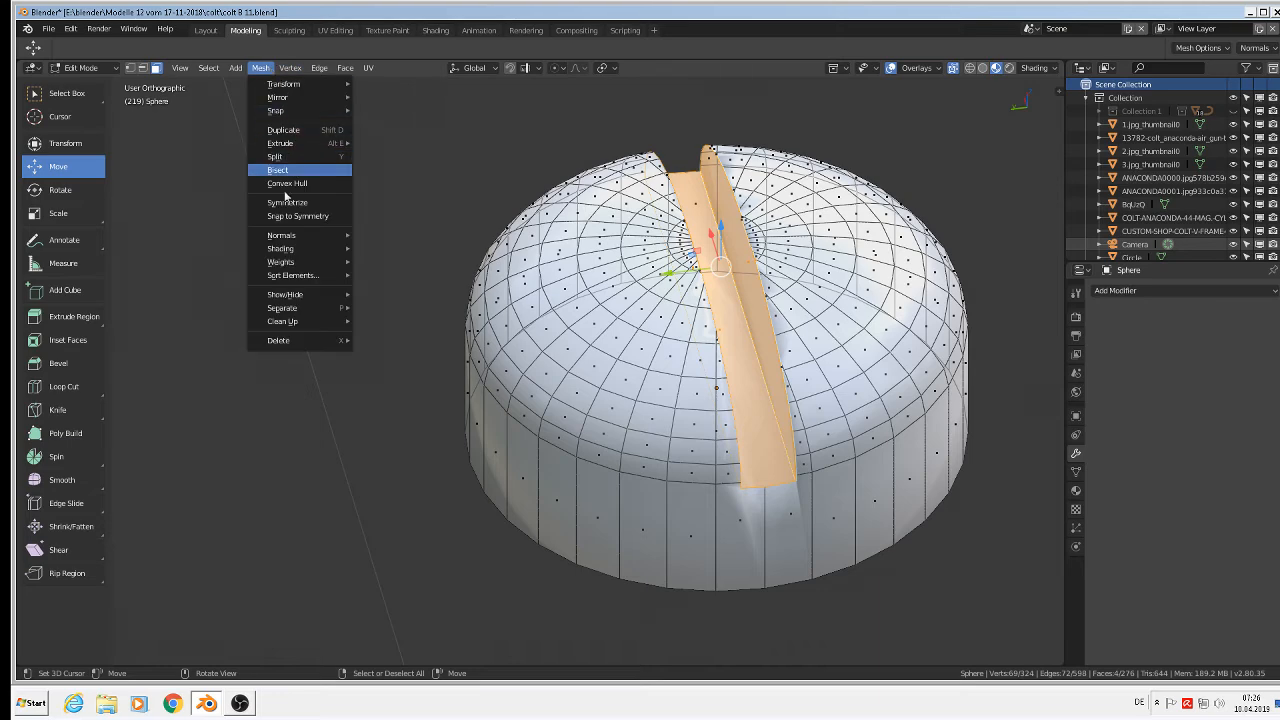
pyautogui.moveTo(293, 249)
pyautogui.click(410, 262)
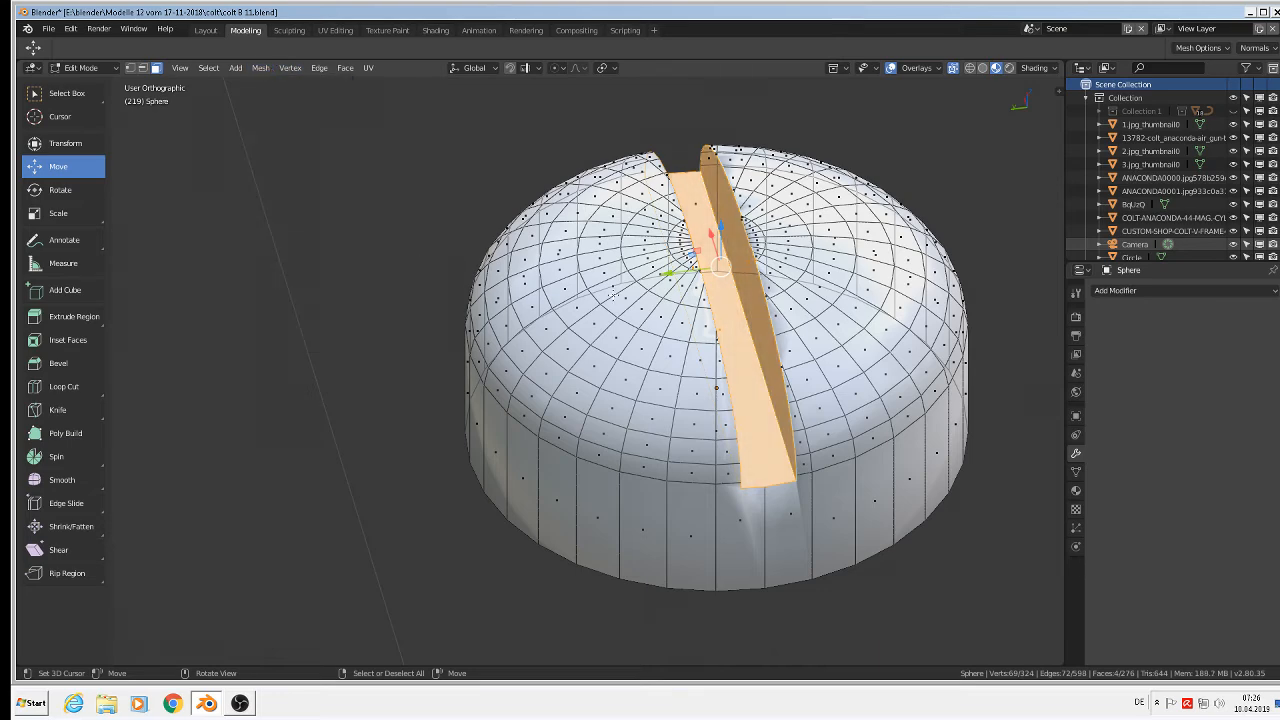
pyautogui.press('Tab')
pyautogui.scroll(-3, 880, 322)
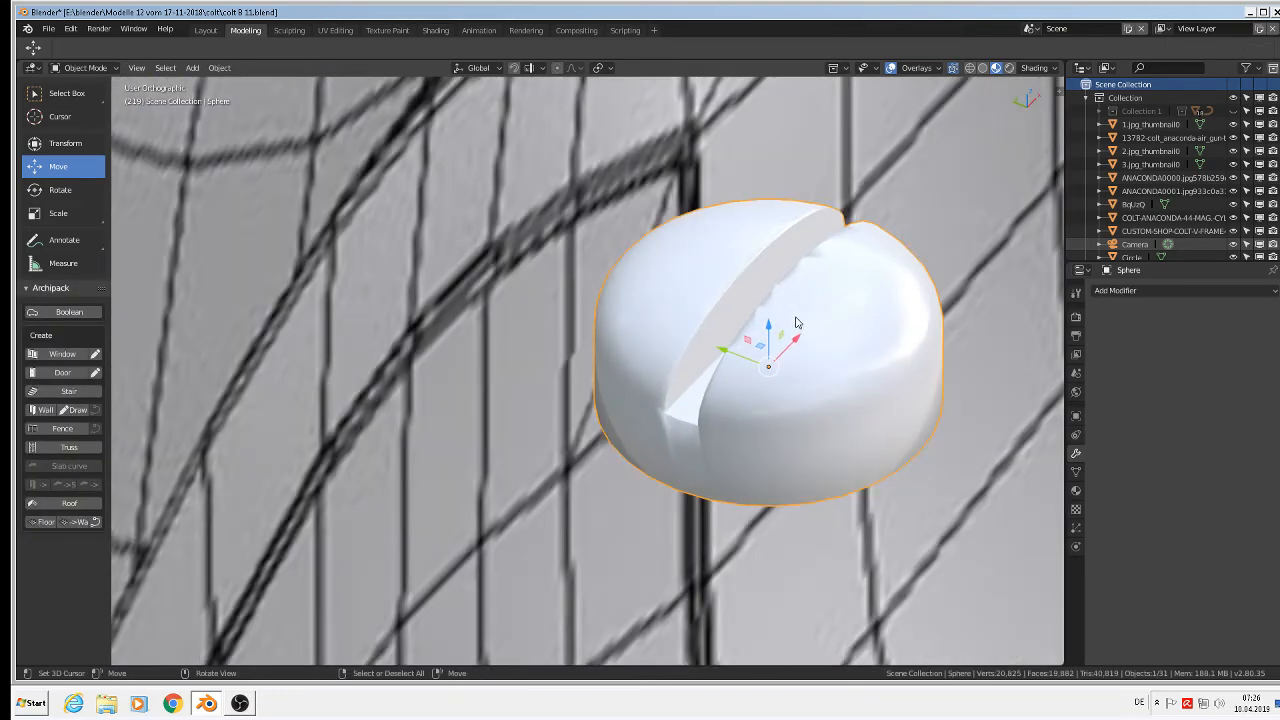
pyautogui.scroll(2, 797, 323)
pyautogui.scroll(-2, 661, 443)
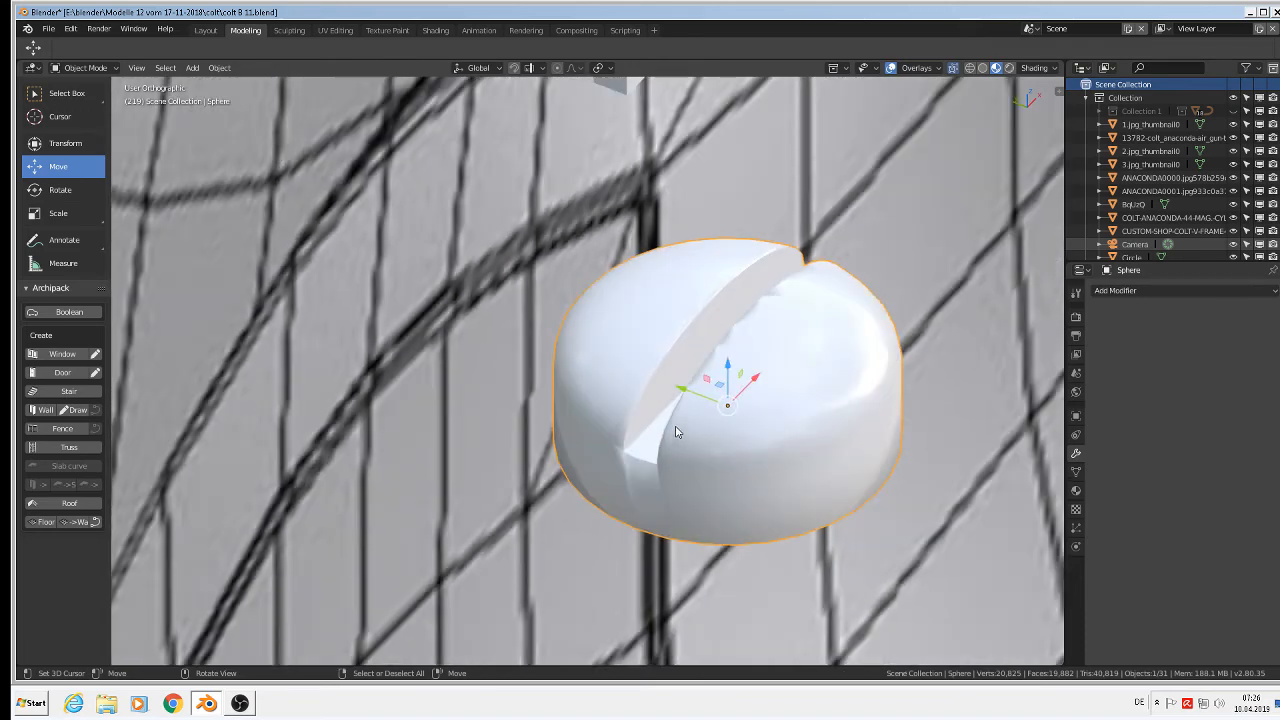
# - Add an Edge Split modifier to the slotted screw head to sharpen its slot edges
pyautogui.press('Tab')
pyautogui.moveTo(685, 500); pyautogui.dragTo(694, 457, button='middle')
pyautogui.scroll(-2, 670, 486)
pyautogui.scroll(-3, 708, 466)
pyautogui.press('Tab')
pyautogui.scroll(-3, 755, 411)
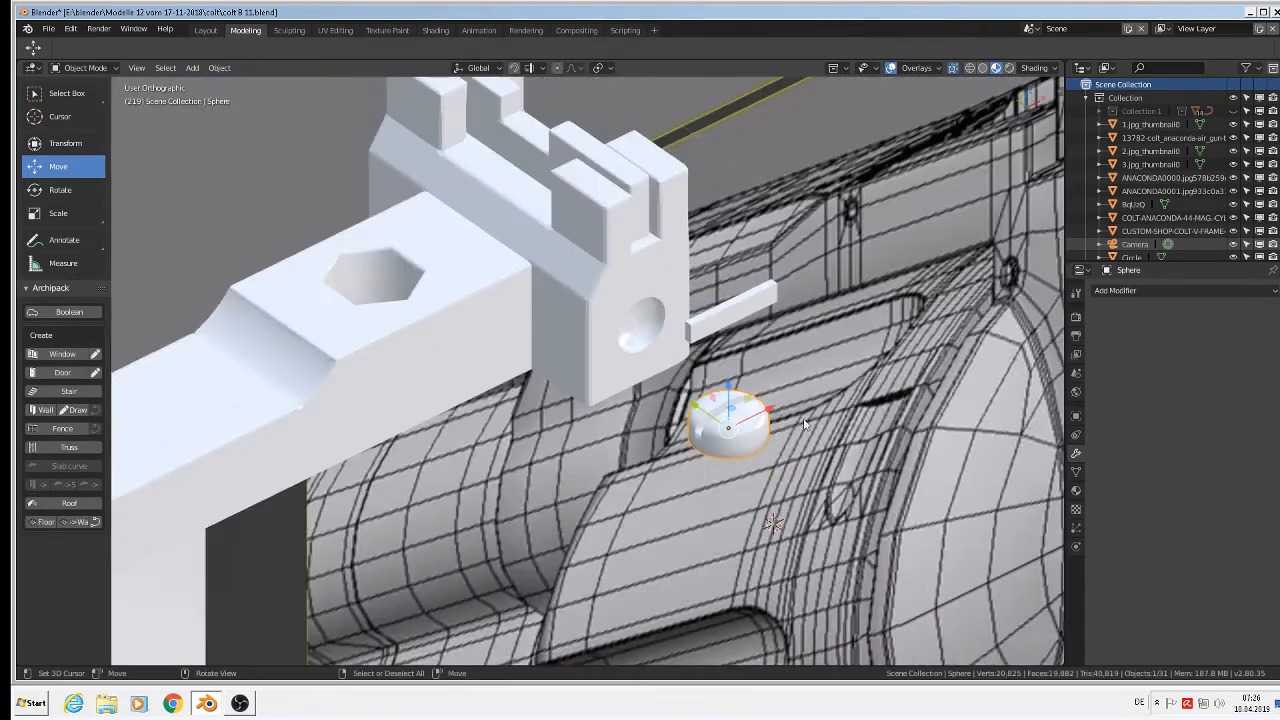
pyautogui.click(1240, 292)
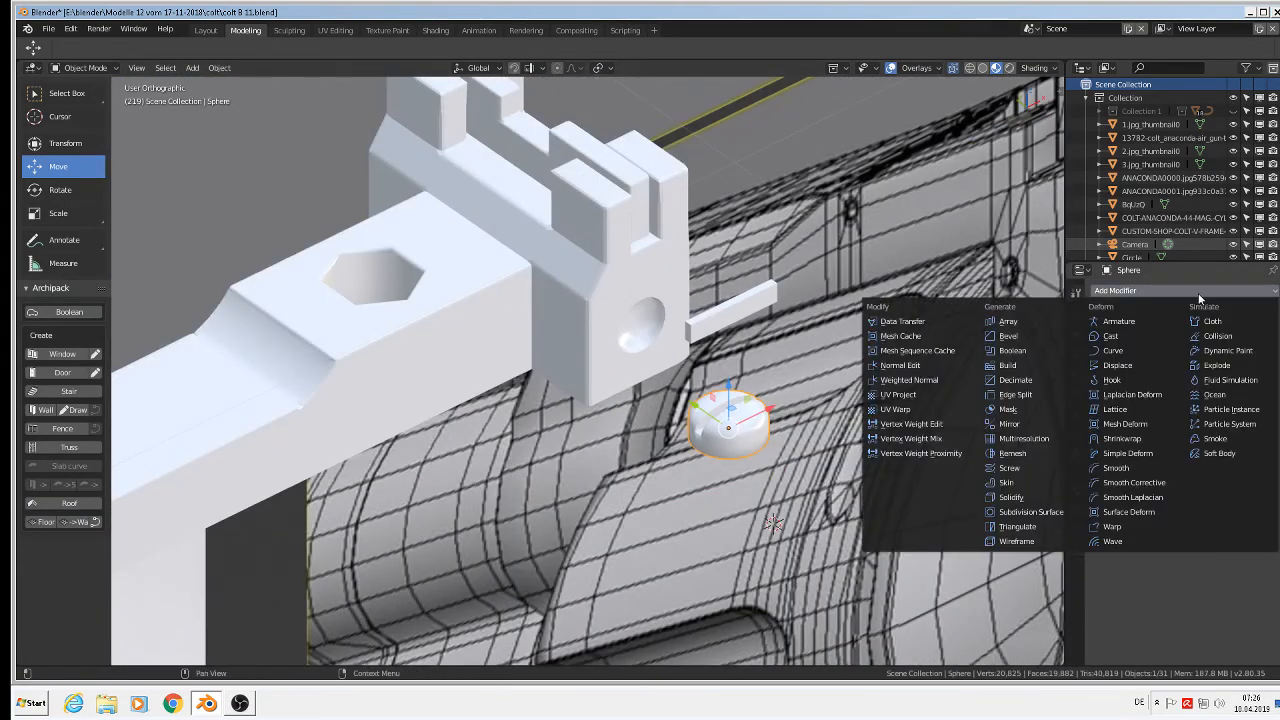
pyautogui.click(1053, 394)
pyautogui.scroll(4, 705, 395)
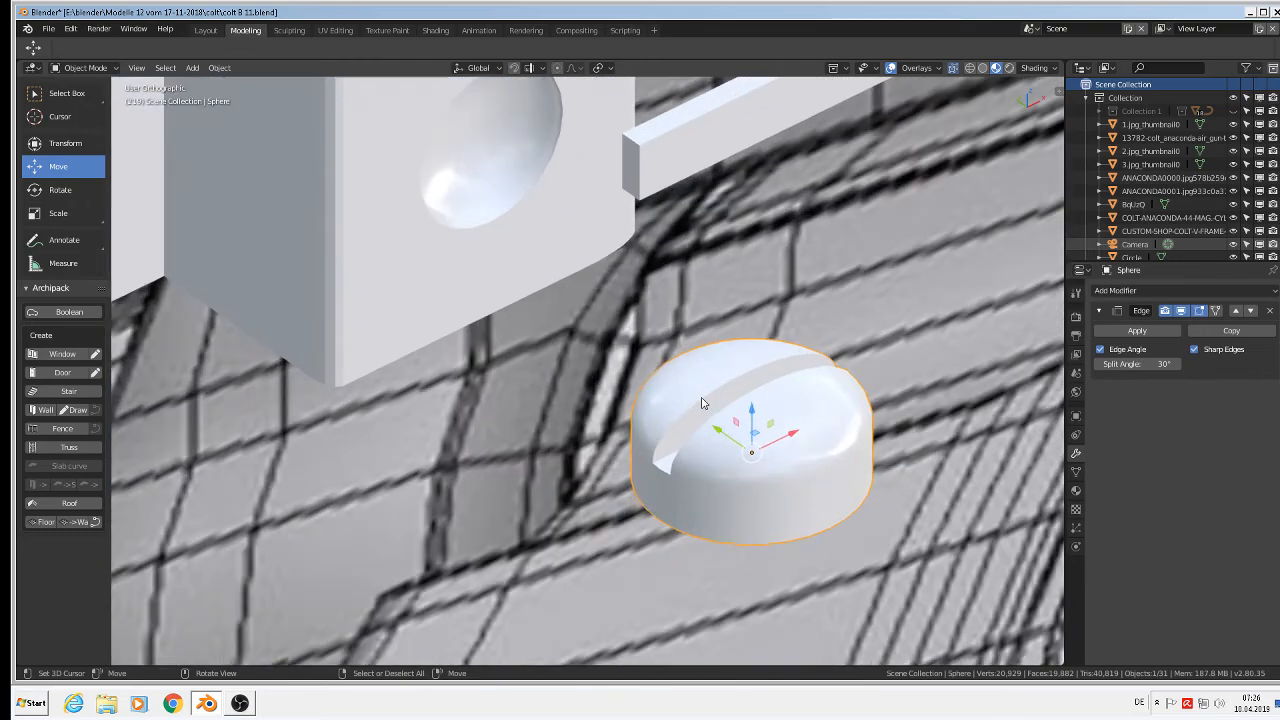
pyautogui.scroll(-6, 705, 414)
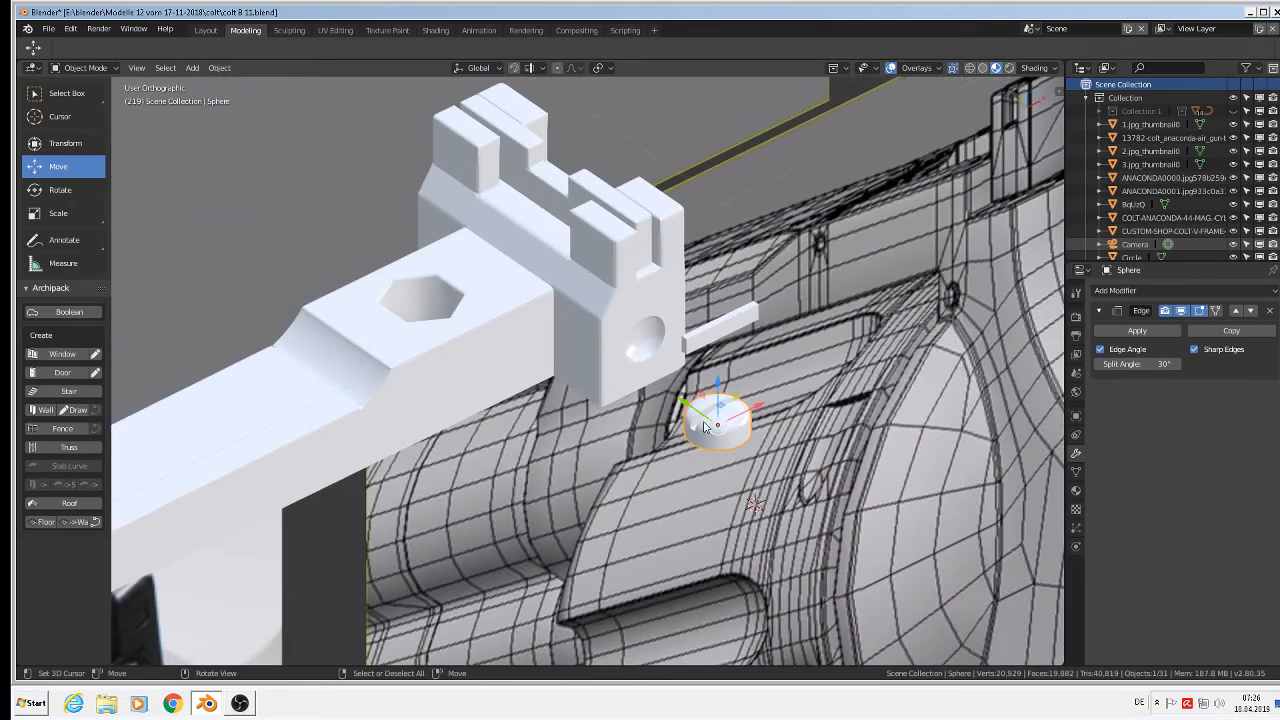
# - Move the screw head about 0.286 m along Y and 0.07 m down along Z into the sight base's hexagonal recess
pyautogui.press('KP_7')
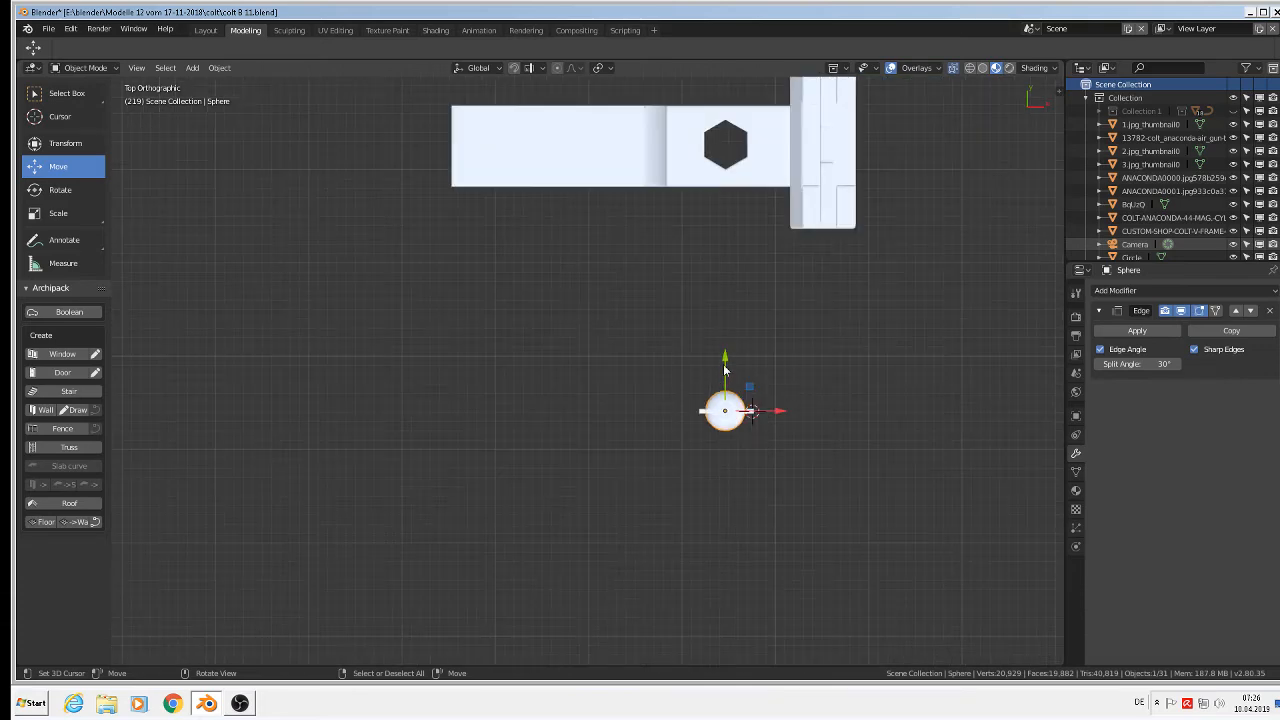
pyautogui.moveTo(724, 366); pyautogui.dragTo(721, 93)
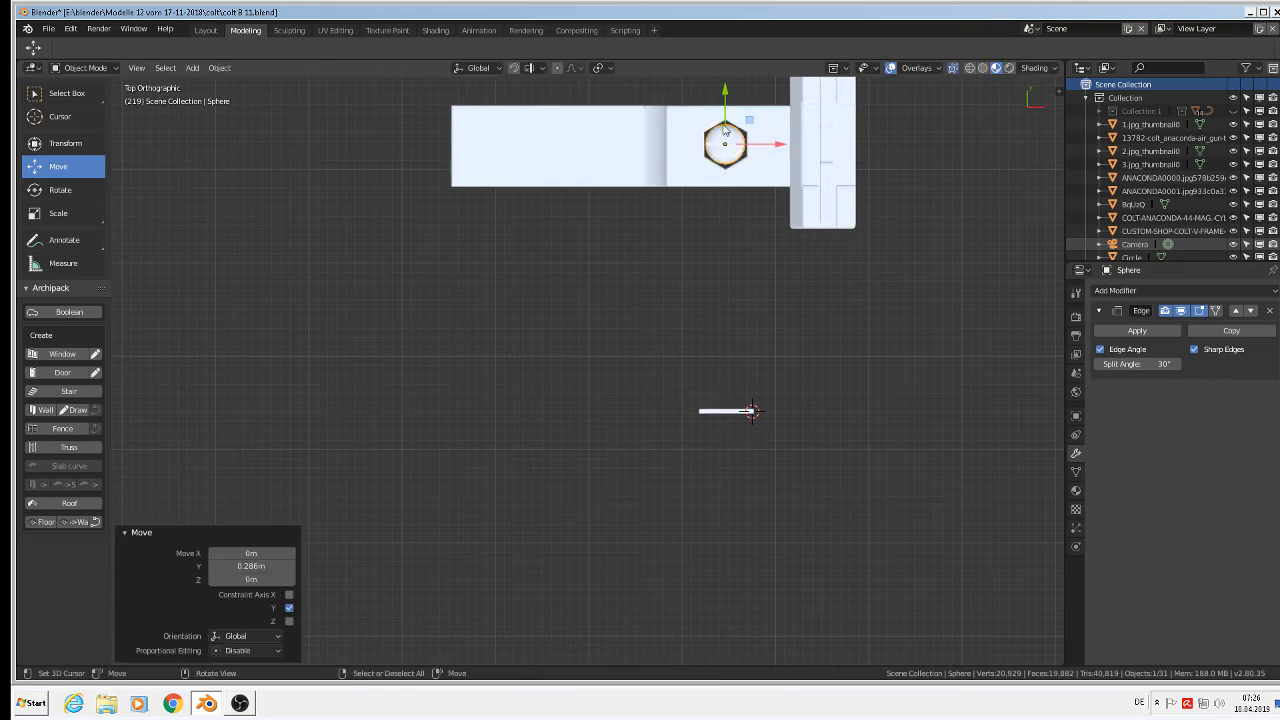
pyautogui.moveTo(721, 93); pyautogui.dragTo(785, 380, button='middle')
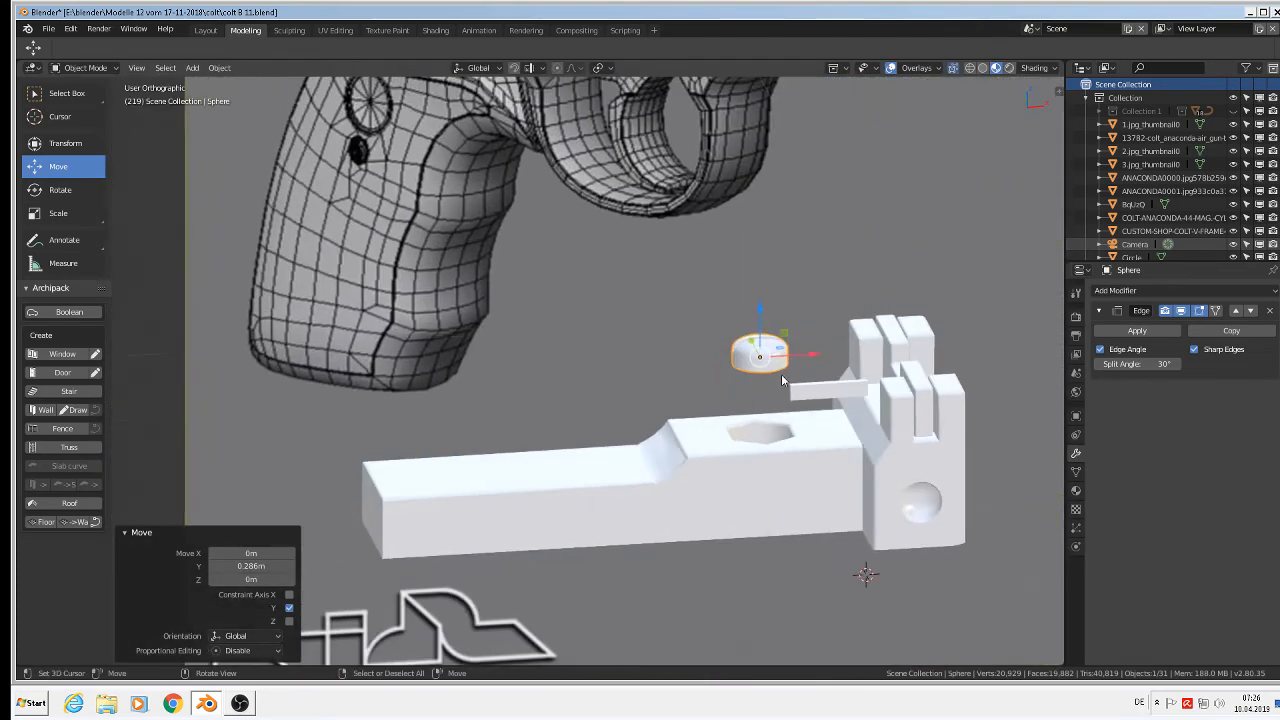
pyautogui.moveTo(763, 312); pyautogui.dragTo(768, 401)
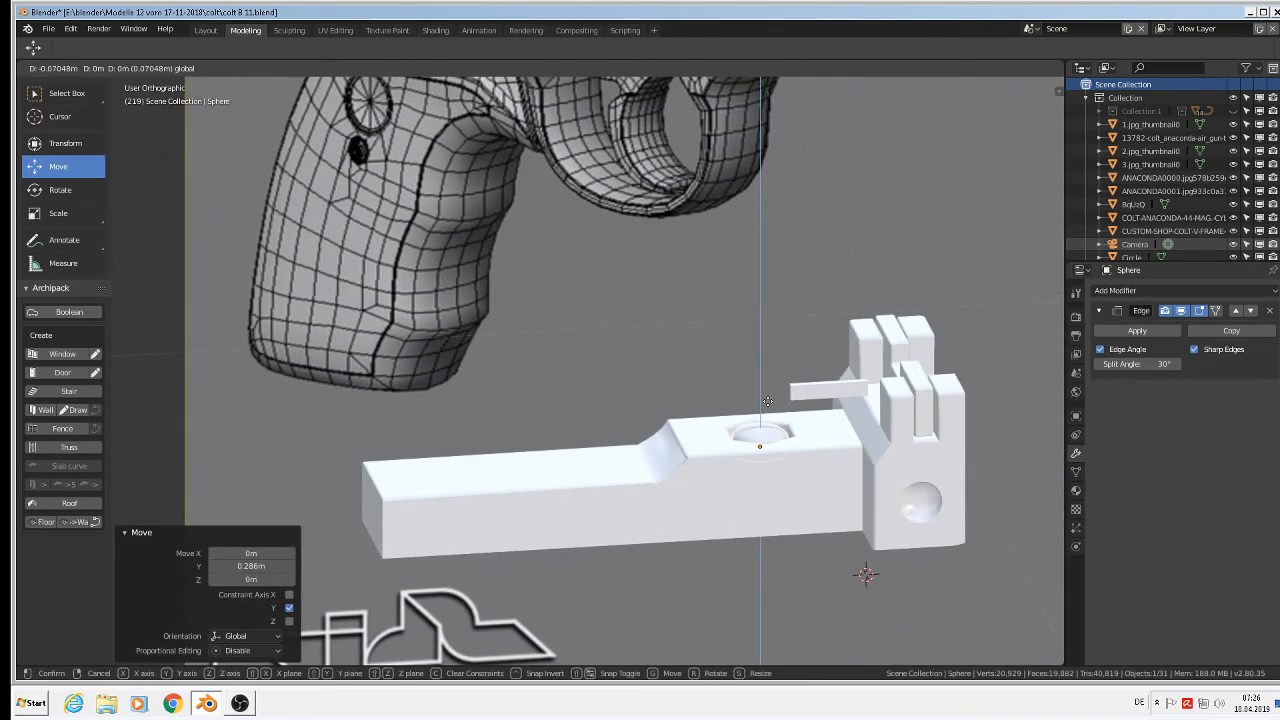
pyautogui.click(768, 401)
pyautogui.moveTo(768, 401); pyautogui.dragTo(772, 425, button='middle')
pyautogui.scroll(4, 775, 440)
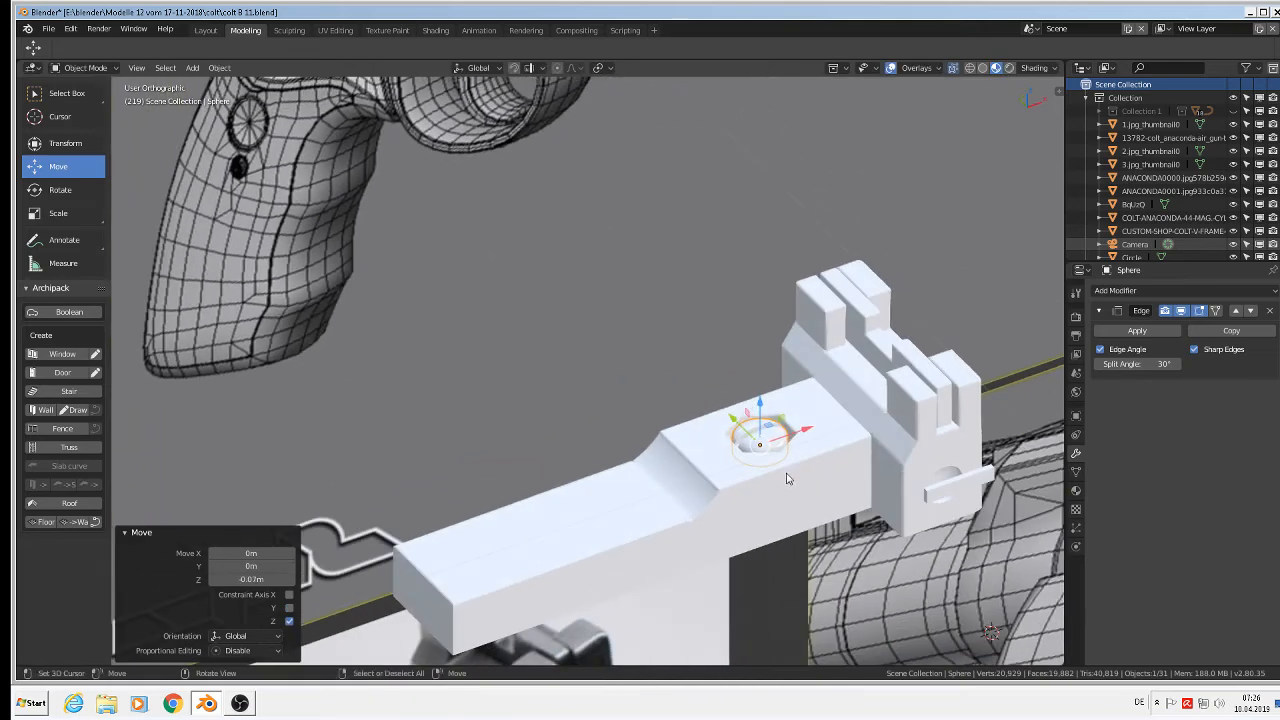
# - Join the screw head and the rear sight body into one object, with the sight body as the active object
pyautogui.scroll(-5, 778, 468)
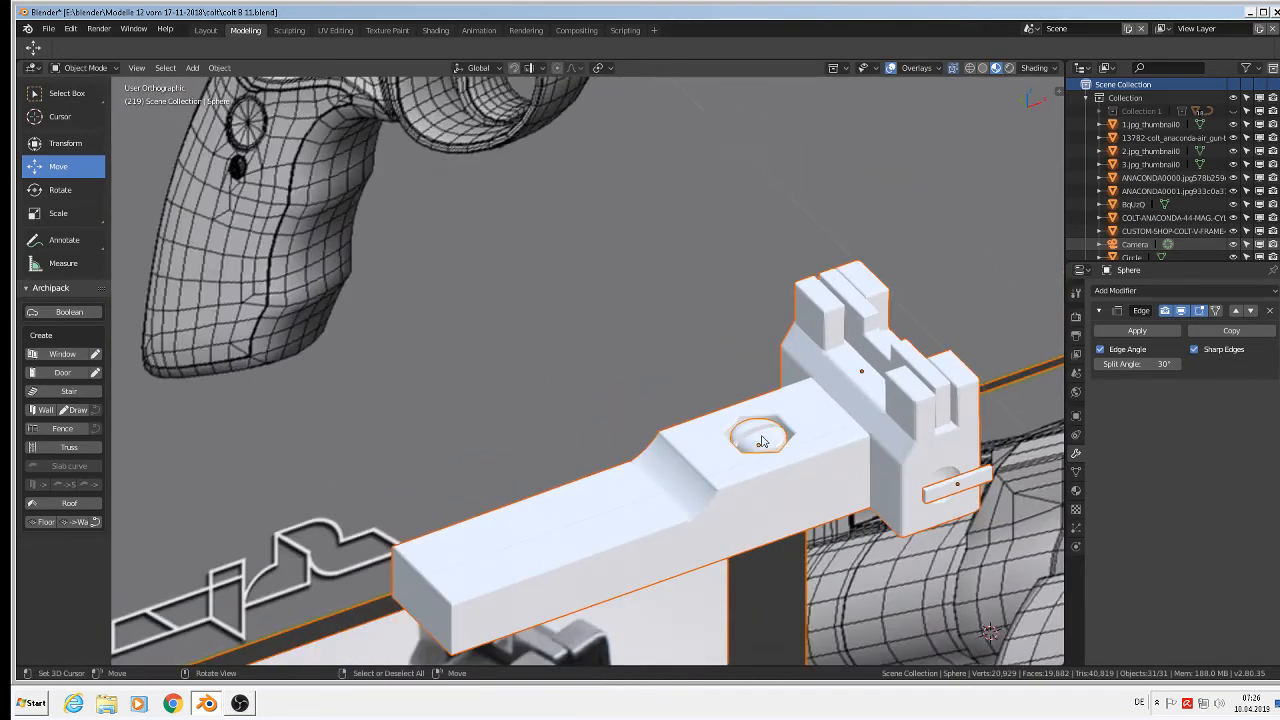
pyautogui.click(765, 441)
pyautogui.click(760, 430)
pyautogui.click(760, 432)
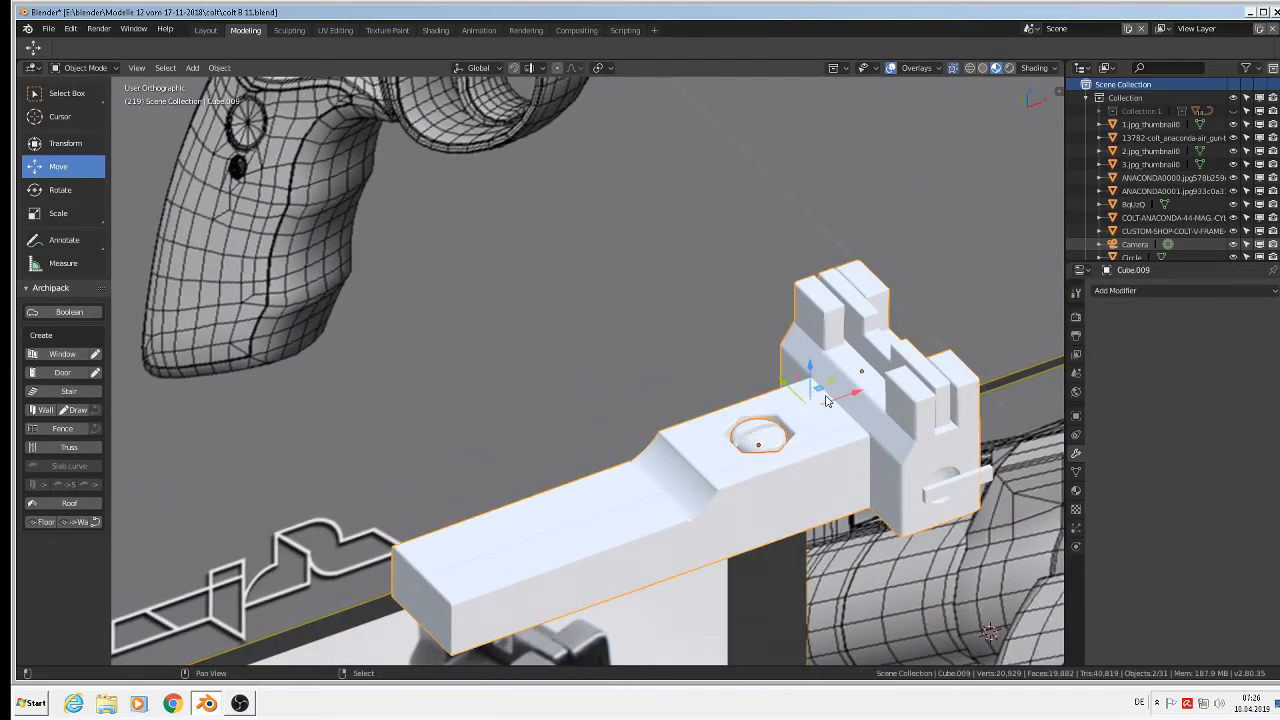
pyautogui.press('ctrl')
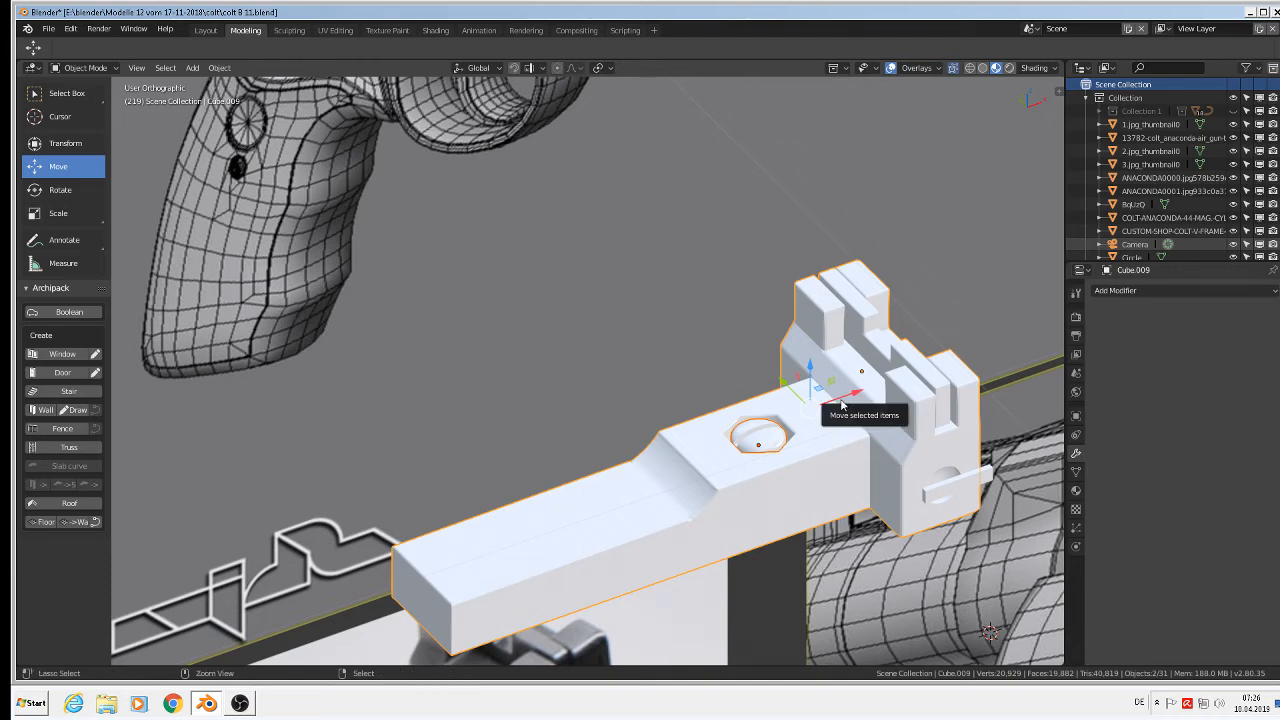
pyautogui.hotkey('ctrl', 'j')
pyautogui.scroll(-4, 841, 404)
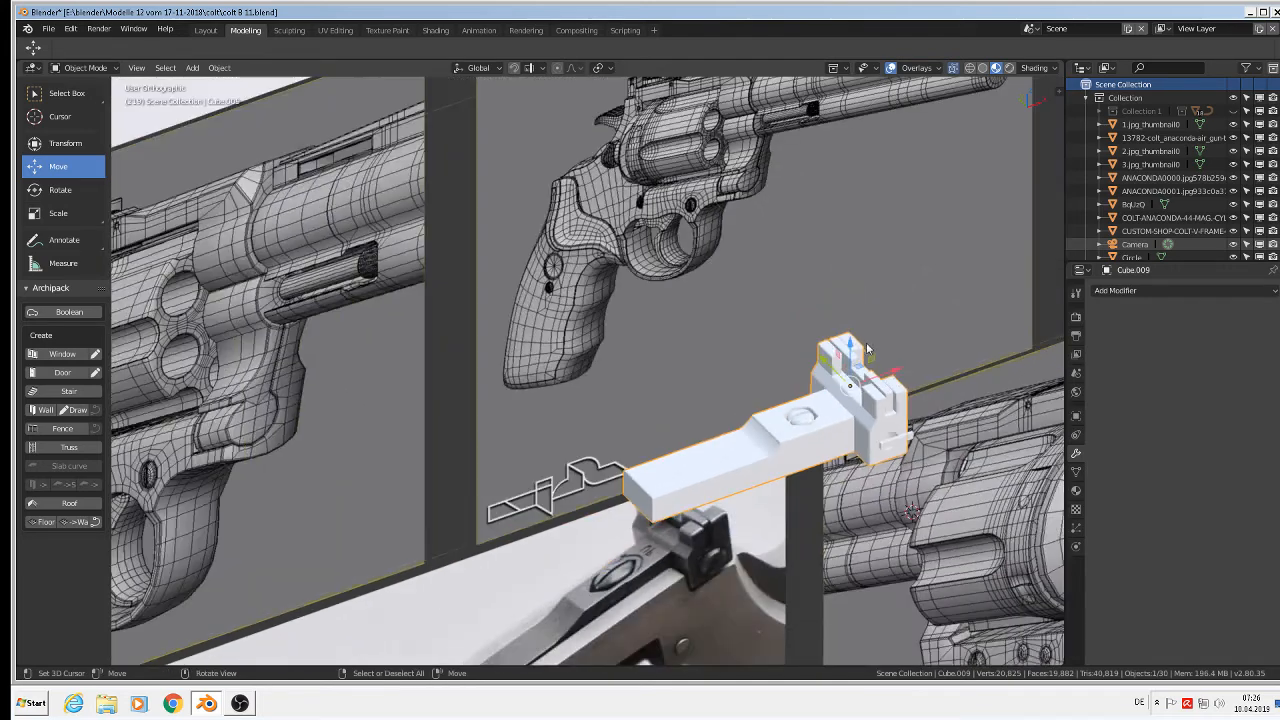
# - Move the joined rear sight about 0.065 m upward along Z and save the file
pyautogui.moveTo(851, 350); pyautogui.dragTo(850, 314)
pyautogui.moveTo(840, 345); pyautogui.dragTo(659, 372, button='middle')
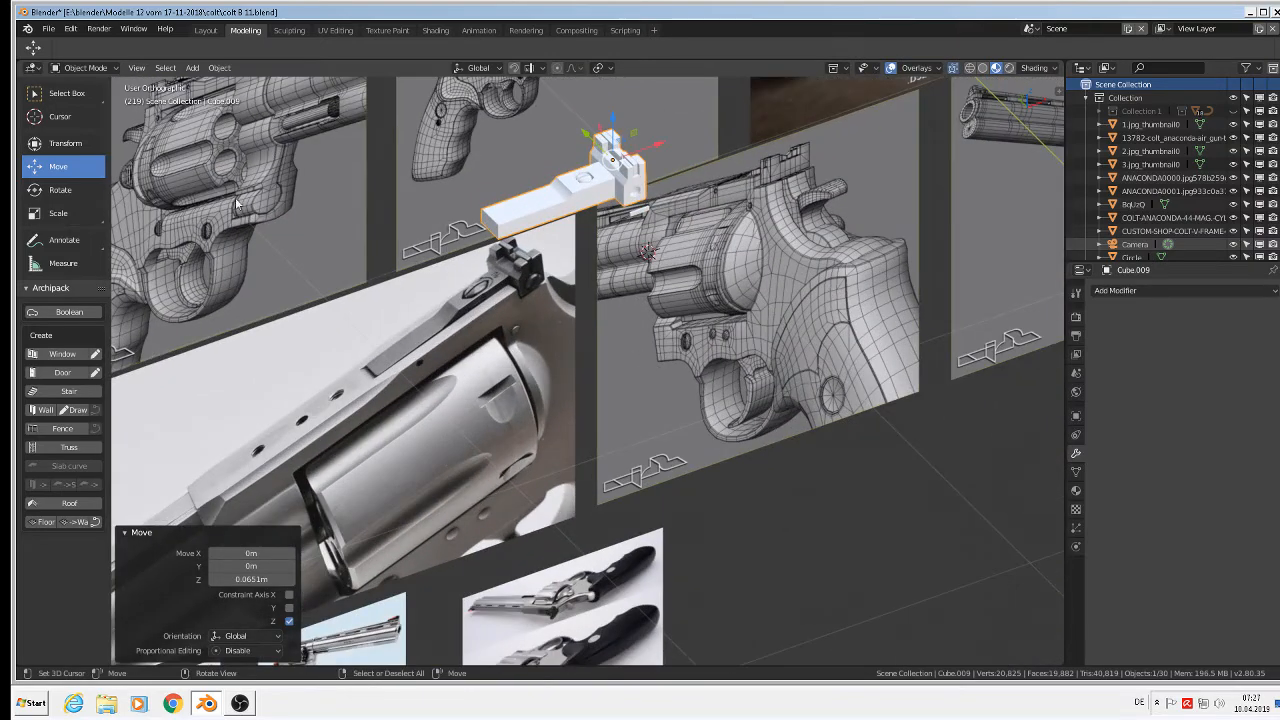
pyautogui.click(48, 28)
pyautogui.click(75, 140)
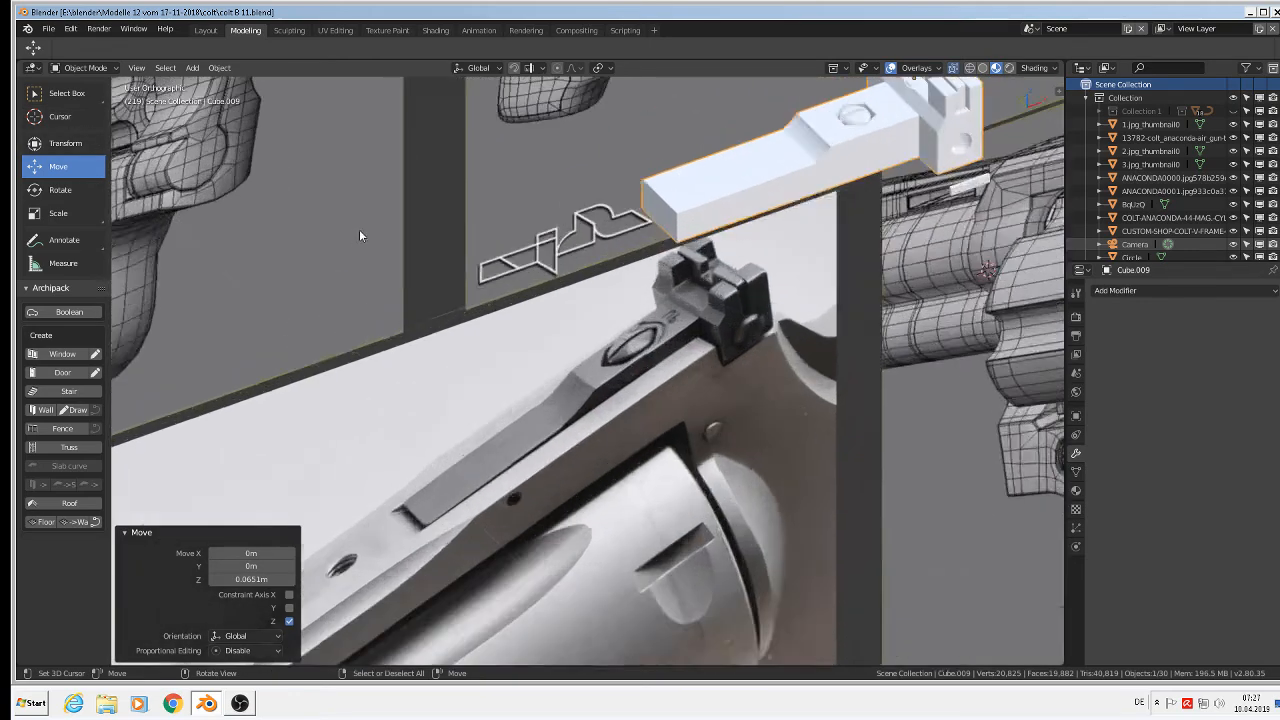
# - Turn off X-ray in the sight mesh, duplicate the linked screw head geometry and move the copy about -0.131 m along Y
pyautogui.scroll(5, 357, 234)
pyautogui.moveTo(846, 224); pyautogui.dragTo(600, 410, button='middle')
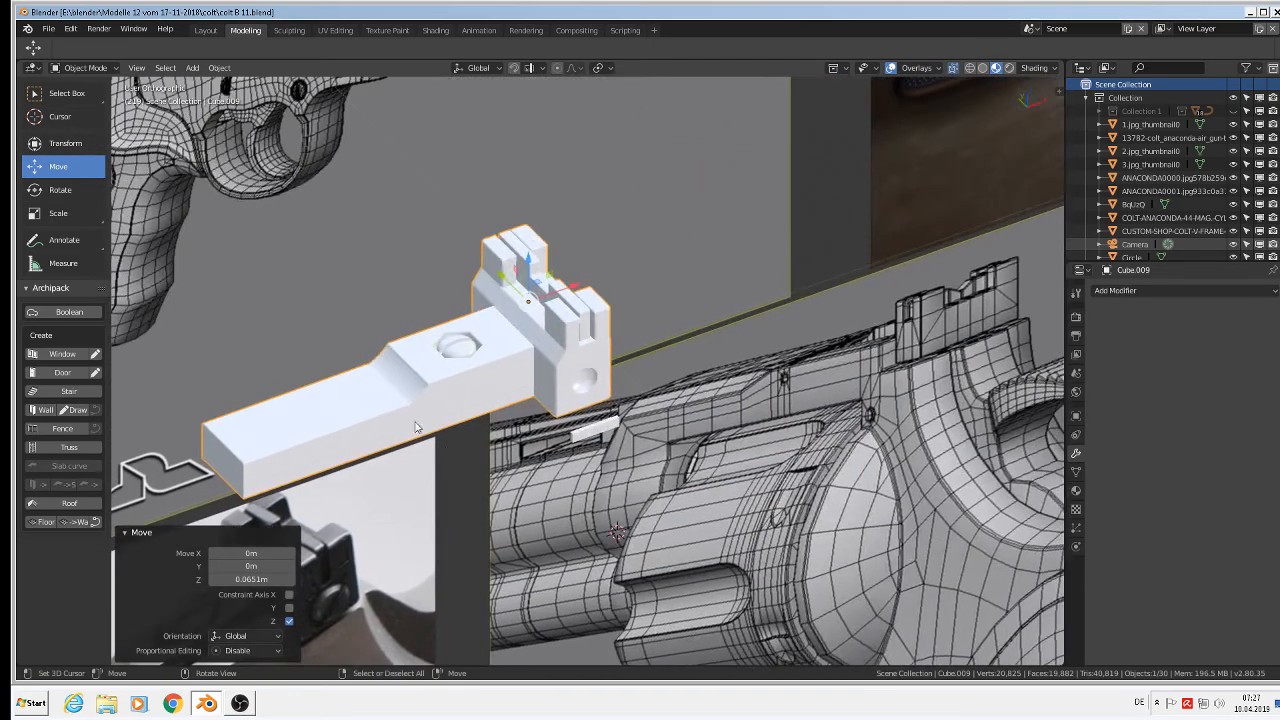
pyautogui.scroll(5, 545, 468)
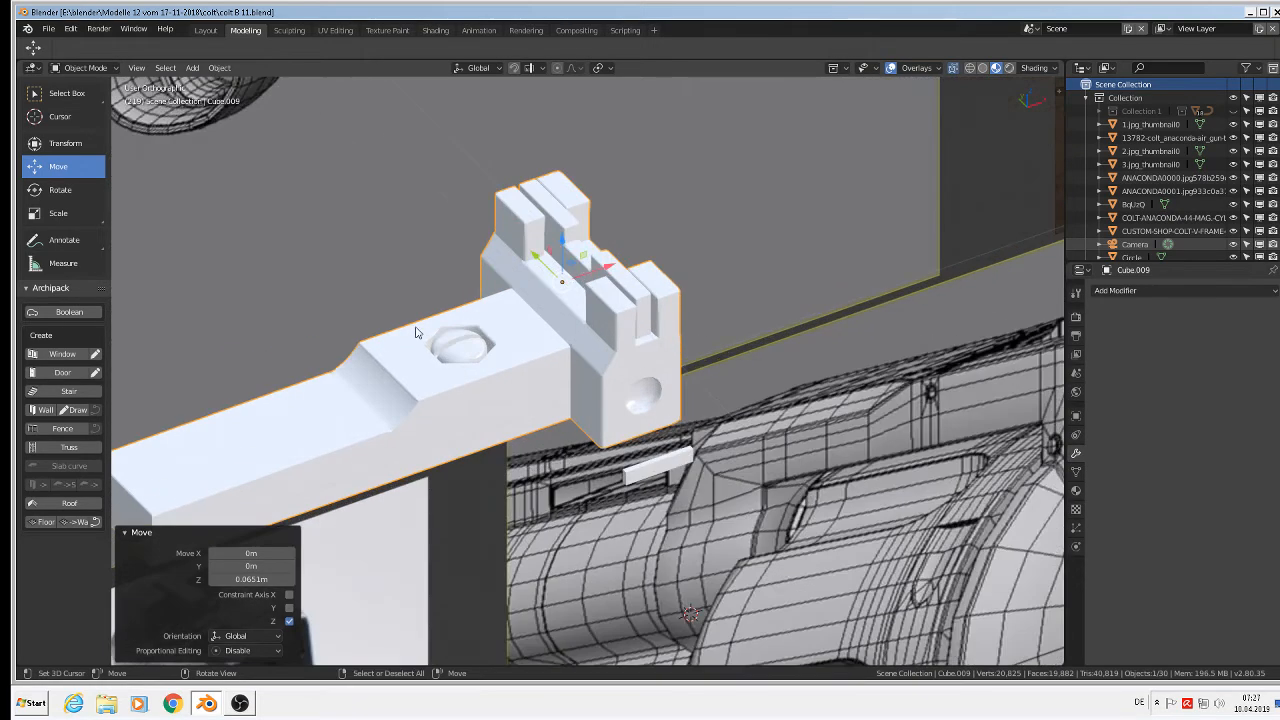
pyautogui.press('Tab')
pyautogui.press('a')
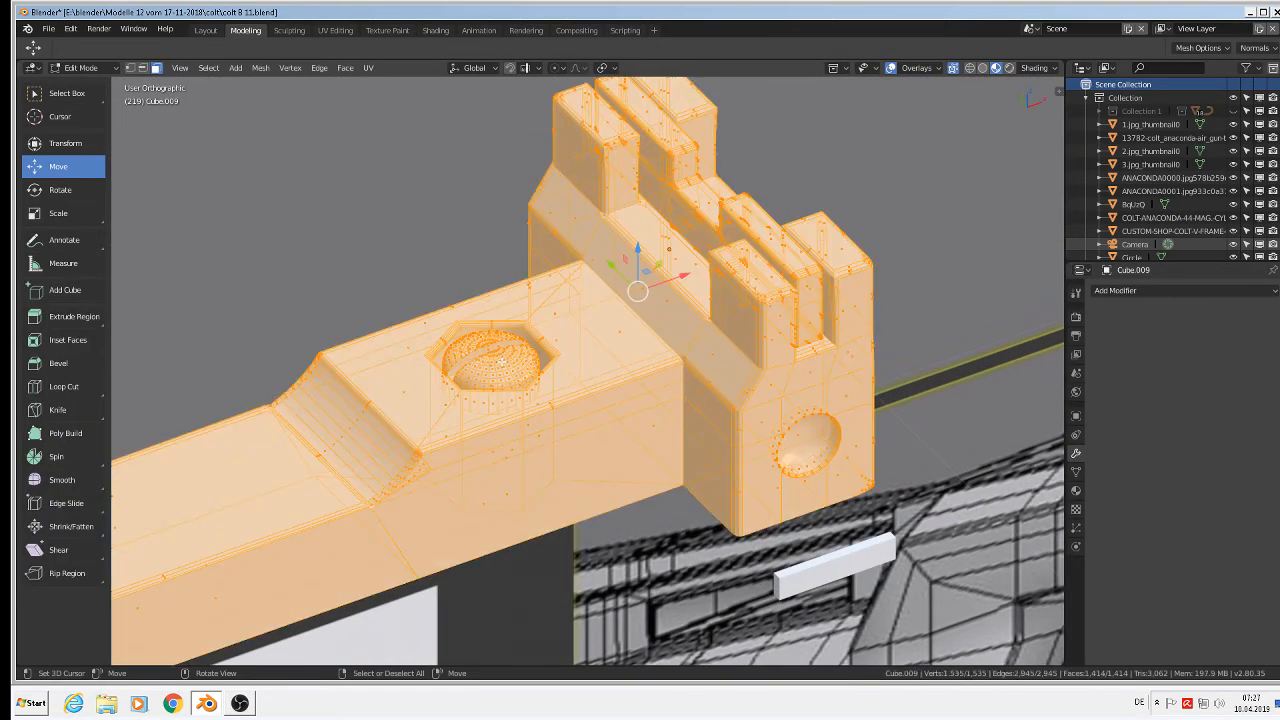
pyautogui.hotkey('alt', 'a')
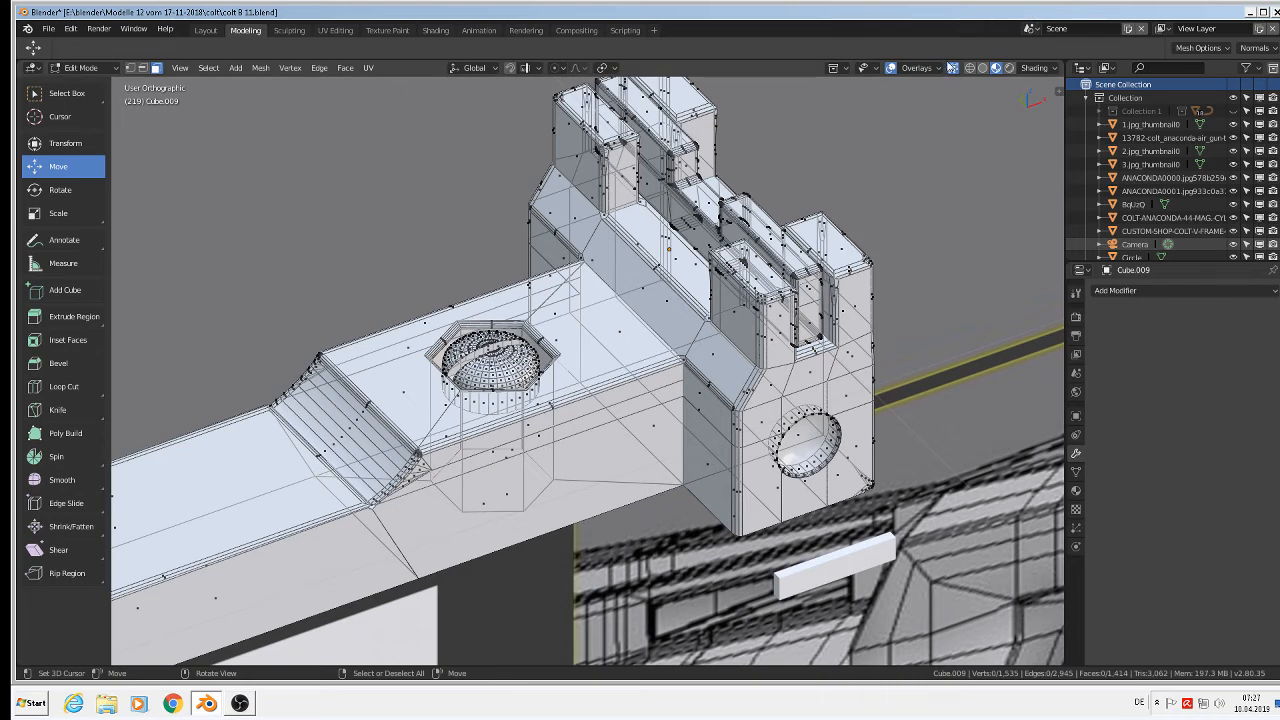
pyautogui.click(953, 67)
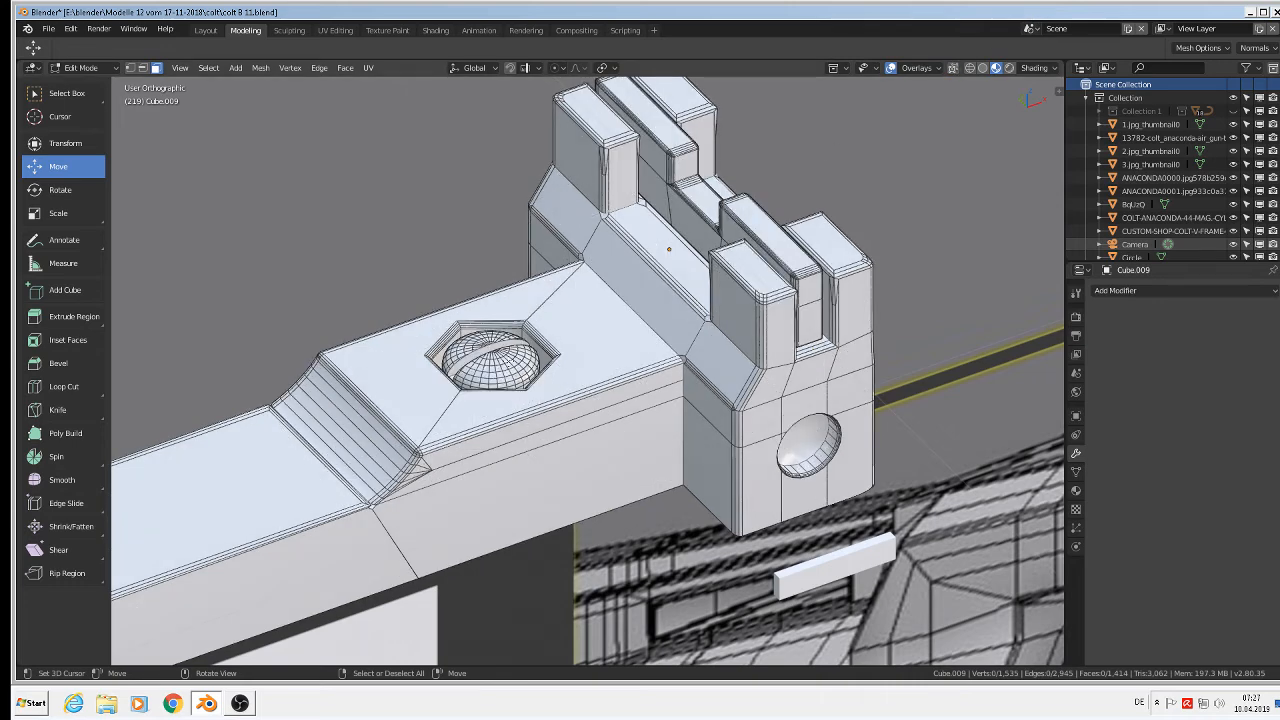
pyautogui.press('l')
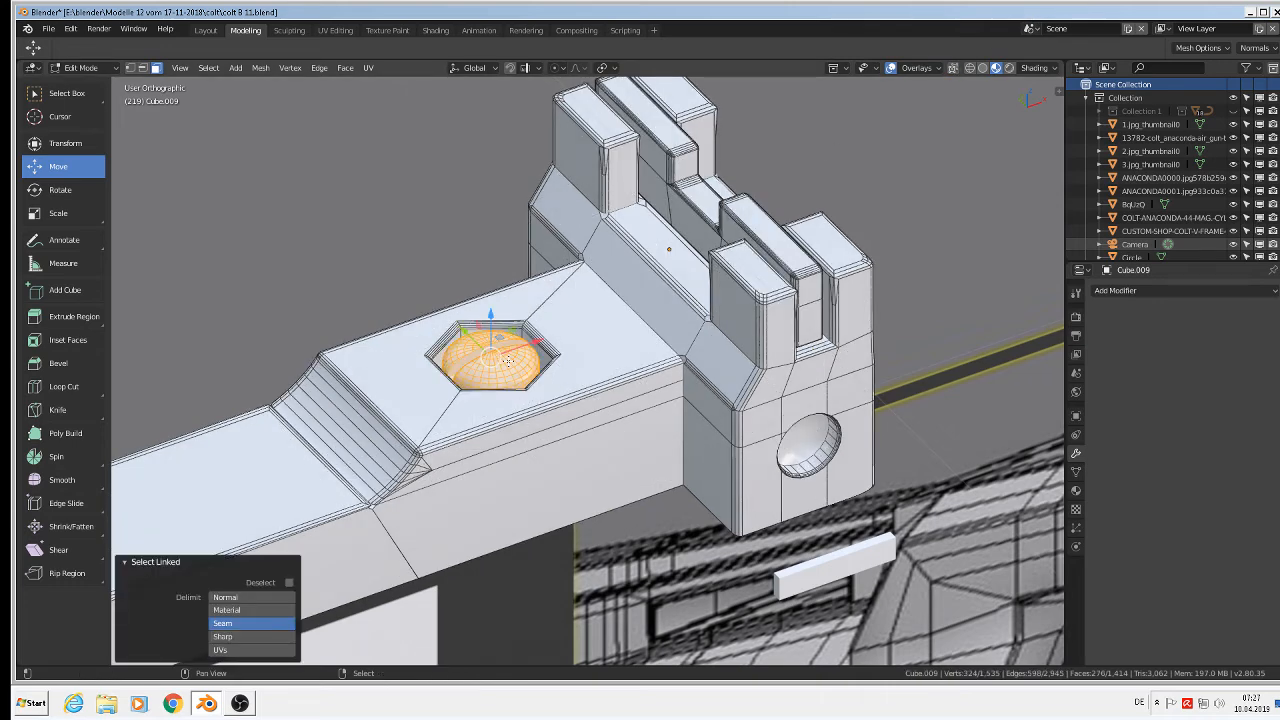
pyautogui.hotkey('shift', 'd')
pyautogui.press('y')
pyautogui.click(607, 494)
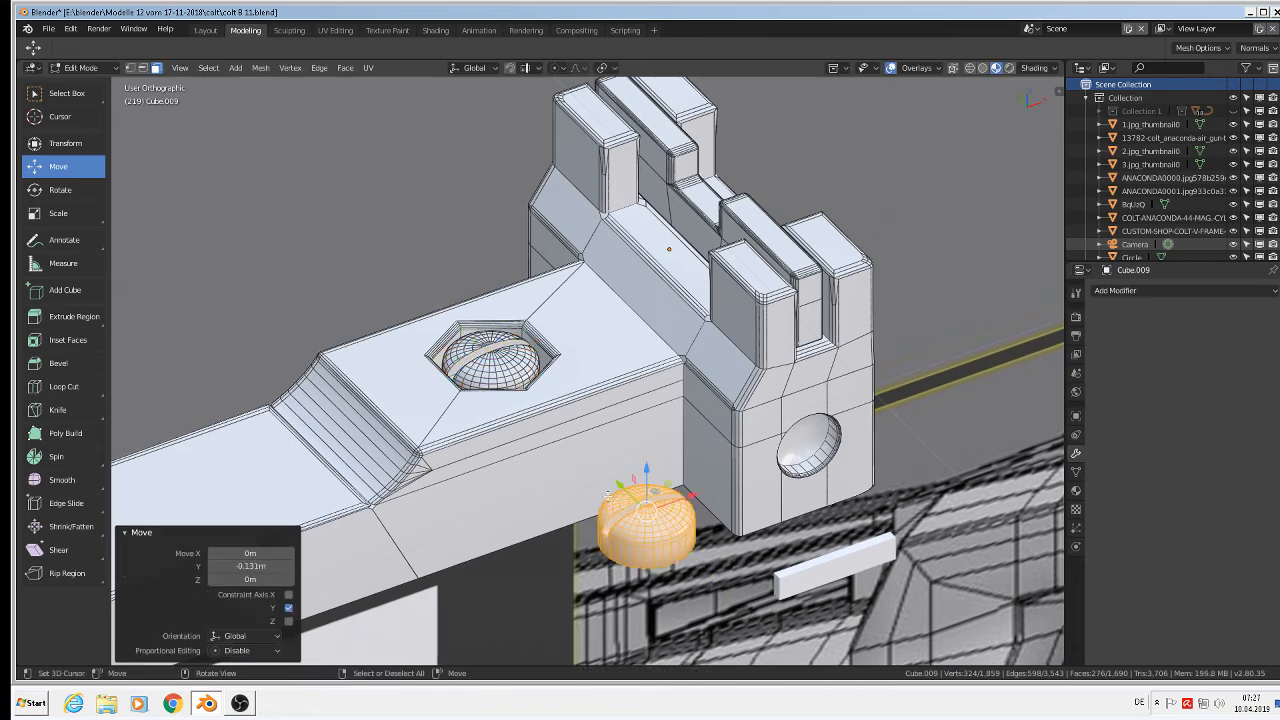
# - Rotate the duplicated screw head 90° around the X axis
pyautogui.press('r')
pyautogui.press('x')
pyautogui.press('9')
pyautogui.press('0')
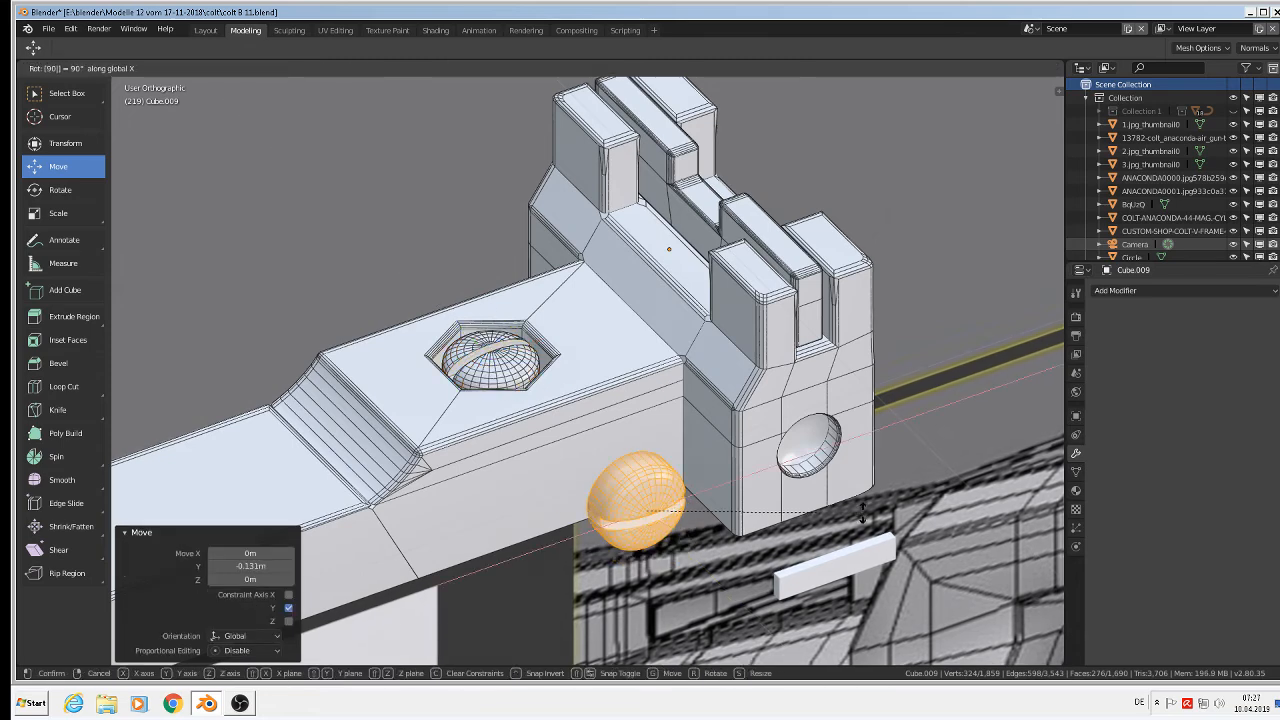
pyautogui.press('Return')
# - Centre the screw head copy over the round side recess in front view, moving it about 0.105 m along X and 0.03 m down
pyautogui.press('KP_1')
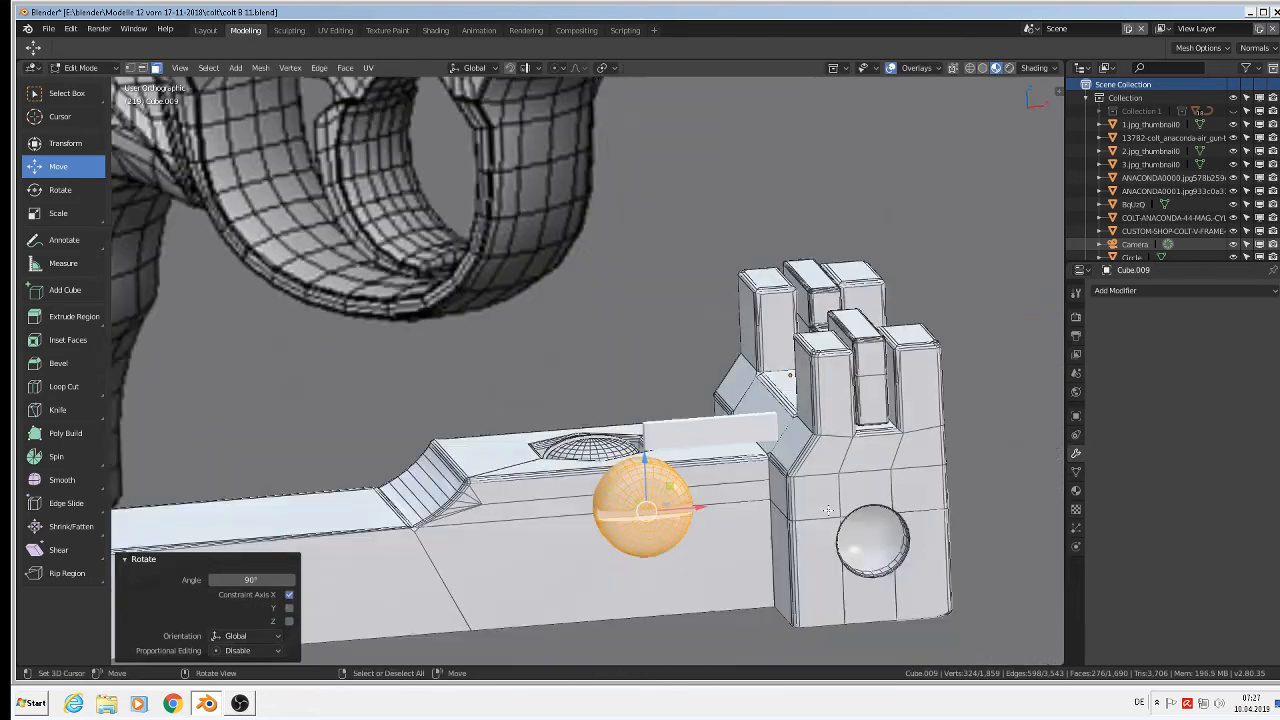
pyautogui.press('g')
pyautogui.press('x')
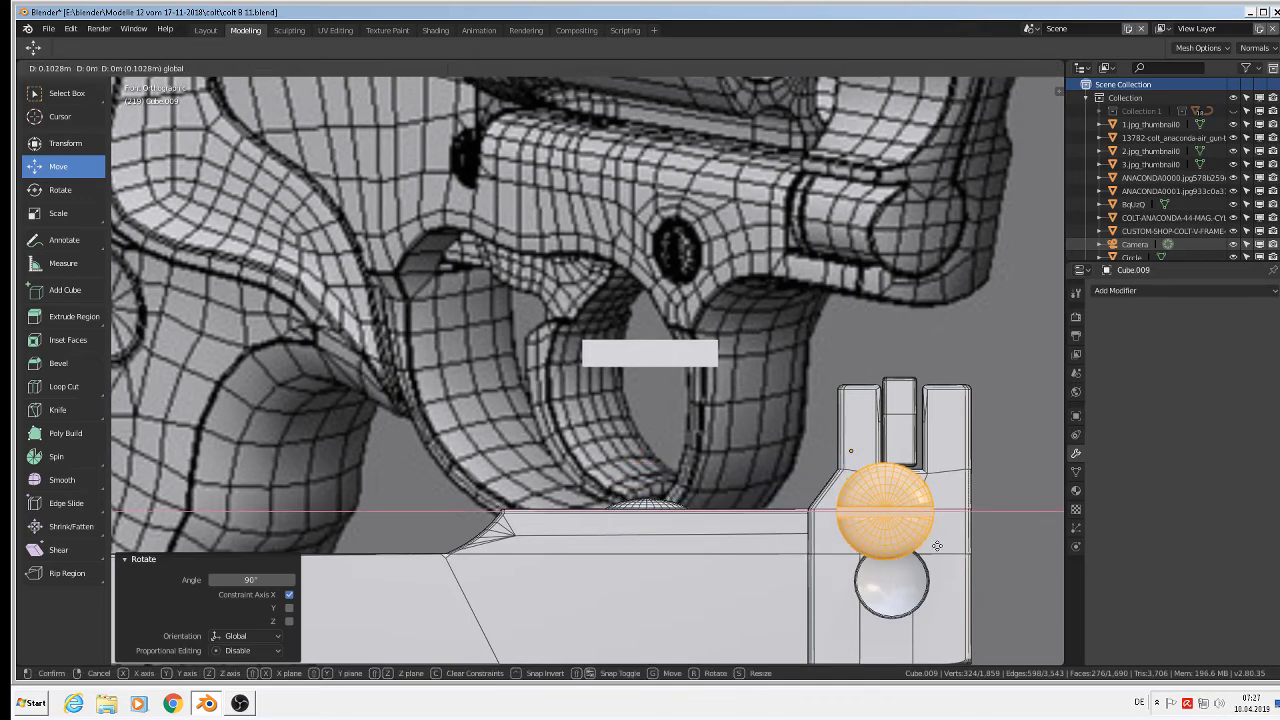
pyautogui.click(890, 526)
pyautogui.press('g')
pyautogui.press('z')
pyautogui.click(906, 530)
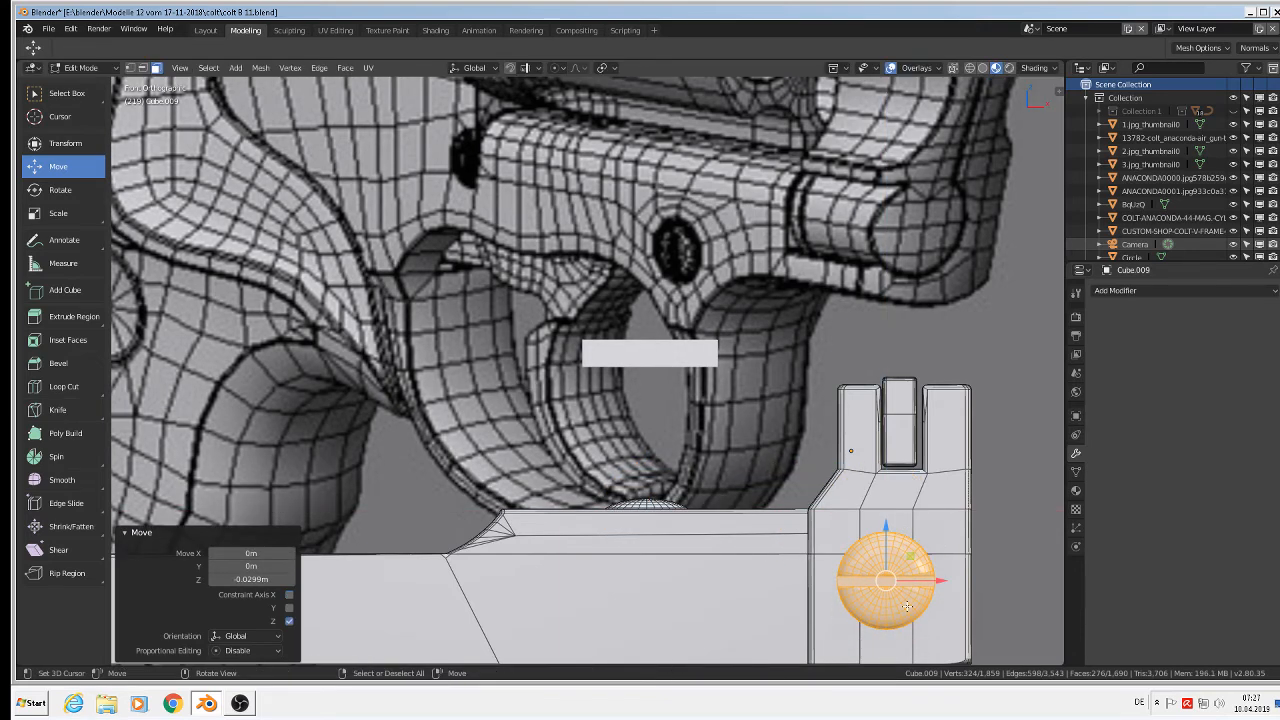
pyautogui.press('g')
pyautogui.click(916, 606)
# - Scale the screw head copy uniformly to about 0.683 to fit the round side recess
pyautogui.press('s')
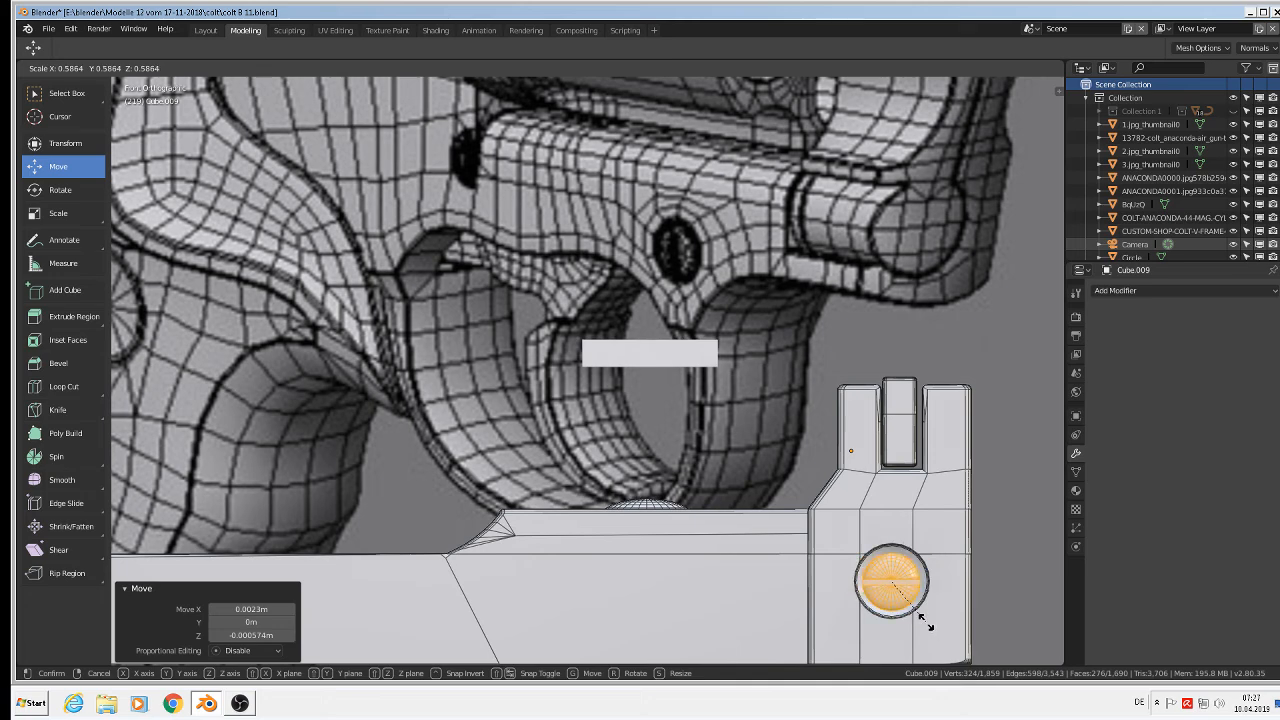
pyautogui.click(936, 625)
pyautogui.moveTo(930, 615); pyautogui.dragTo(880, 545, button='middle')
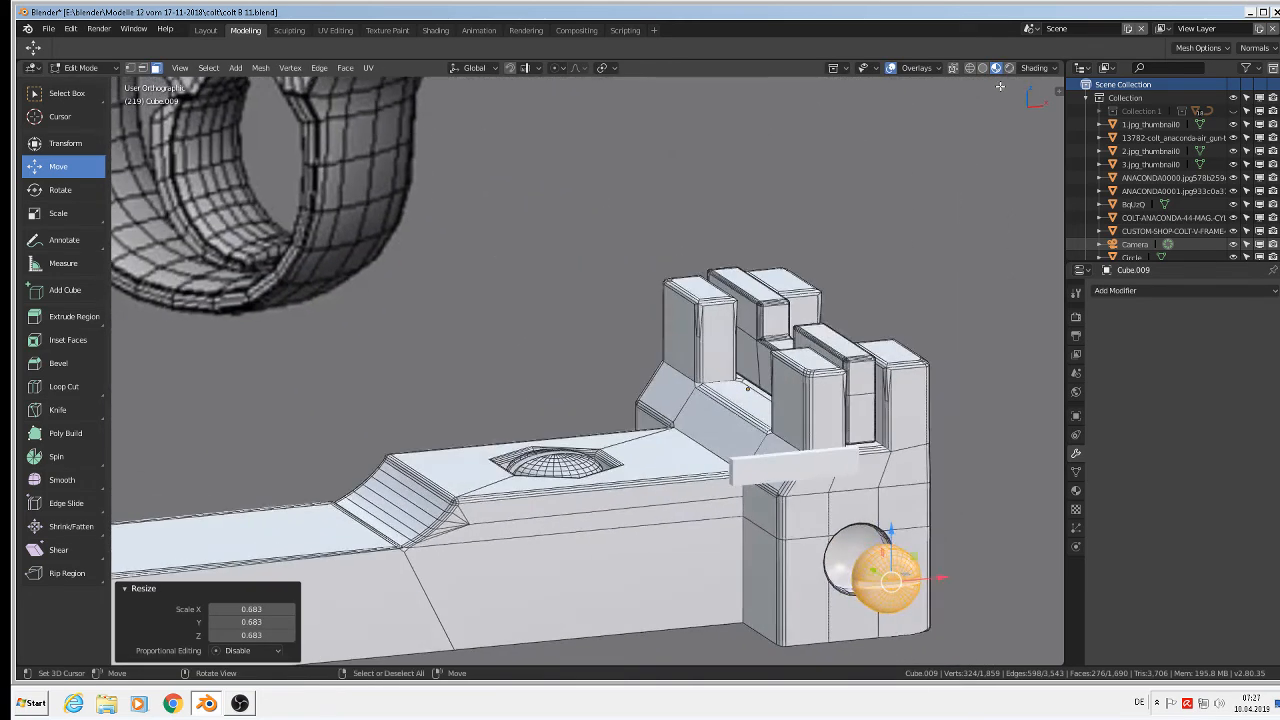
# - Shift the screw head copy along X into the round side recess and return to Object Mode
pyautogui.press('g')
pyautogui.press('x')
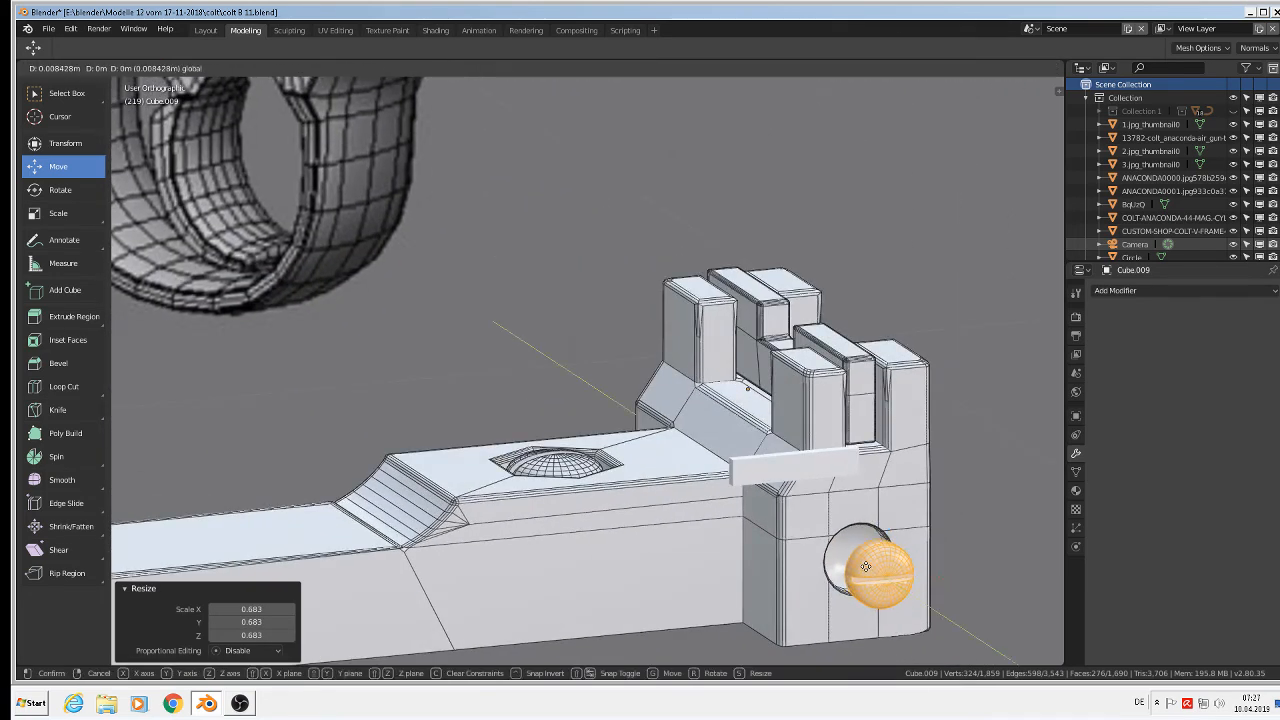
pyautogui.moveTo(844, 546); pyautogui.dragTo(846, 546)
pyautogui.moveTo(848, 547); pyautogui.dragTo(872, 537, button='middle')
pyautogui.press('Tab')
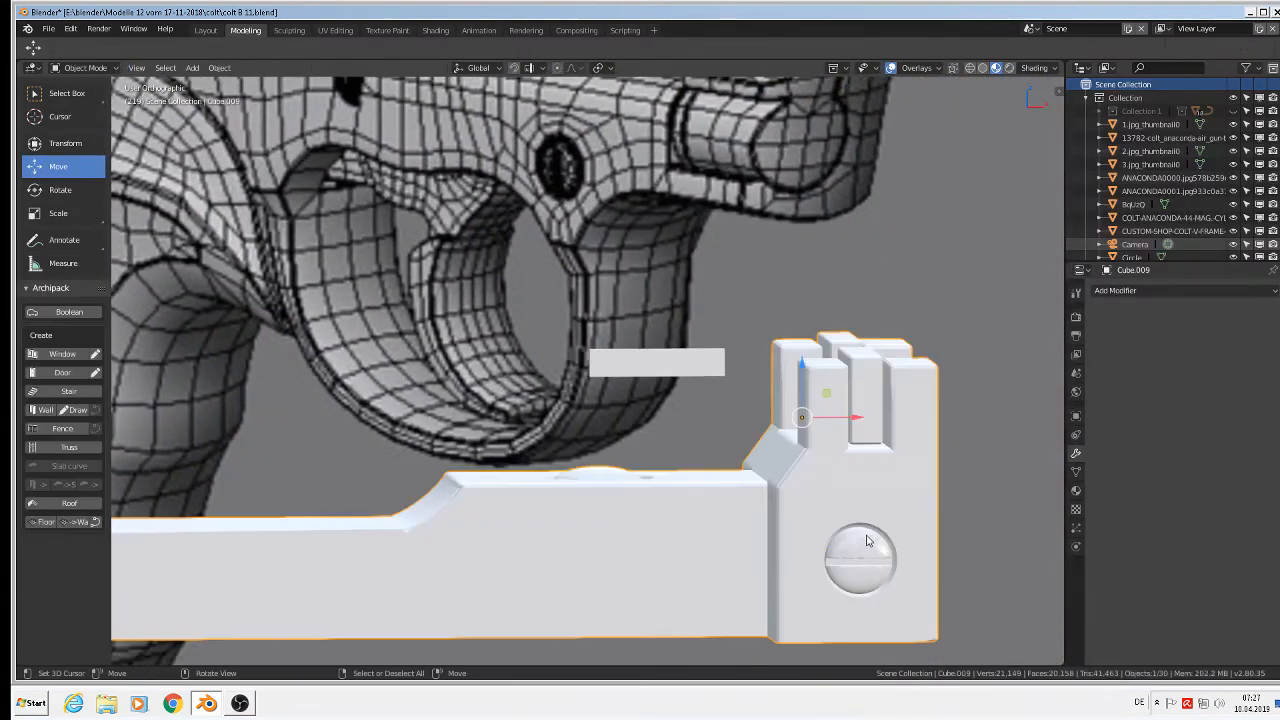
pyautogui.scroll(-3, 868, 540)
pyautogui.scroll(3, 866, 541)
# - Fine-tune the screw head copy's position within the round side recess in Edit Mode, finishing in Object Mode
pyautogui.press('Tab')
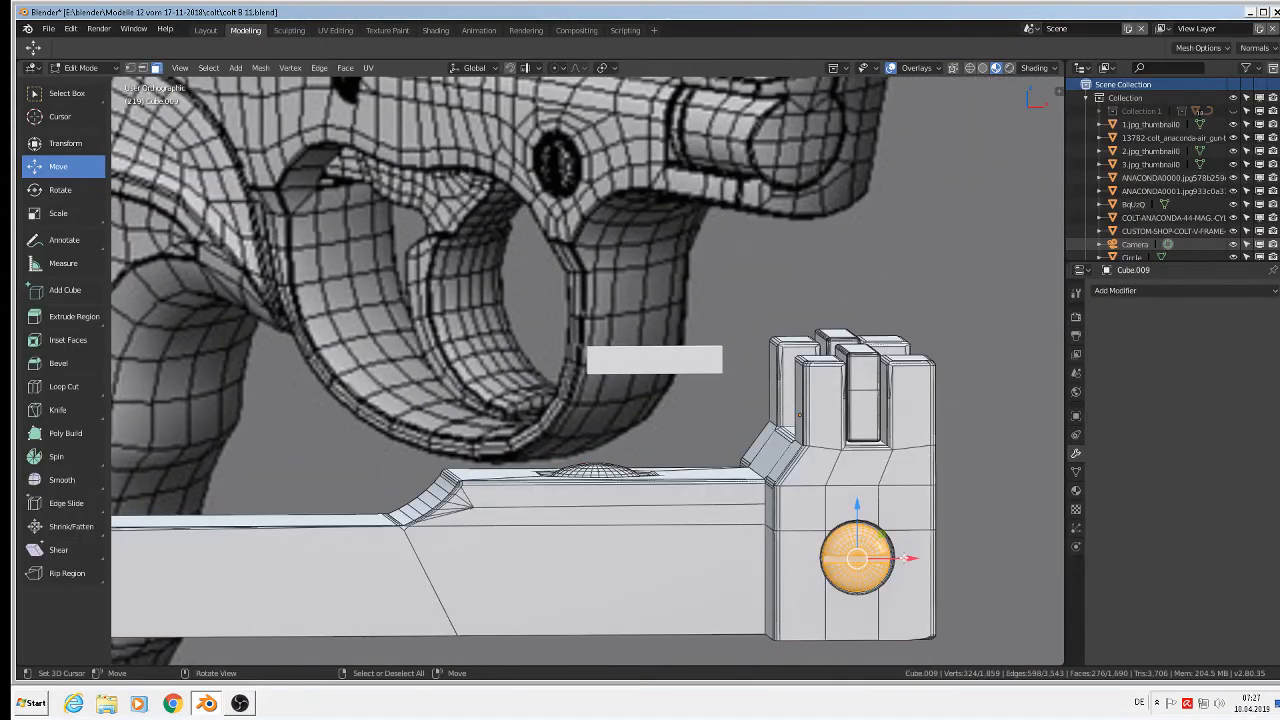
pyautogui.press('g')
pyautogui.click(866, 545)
pyautogui.press('Tab')
pyautogui.scroll(-4, 755, 490)
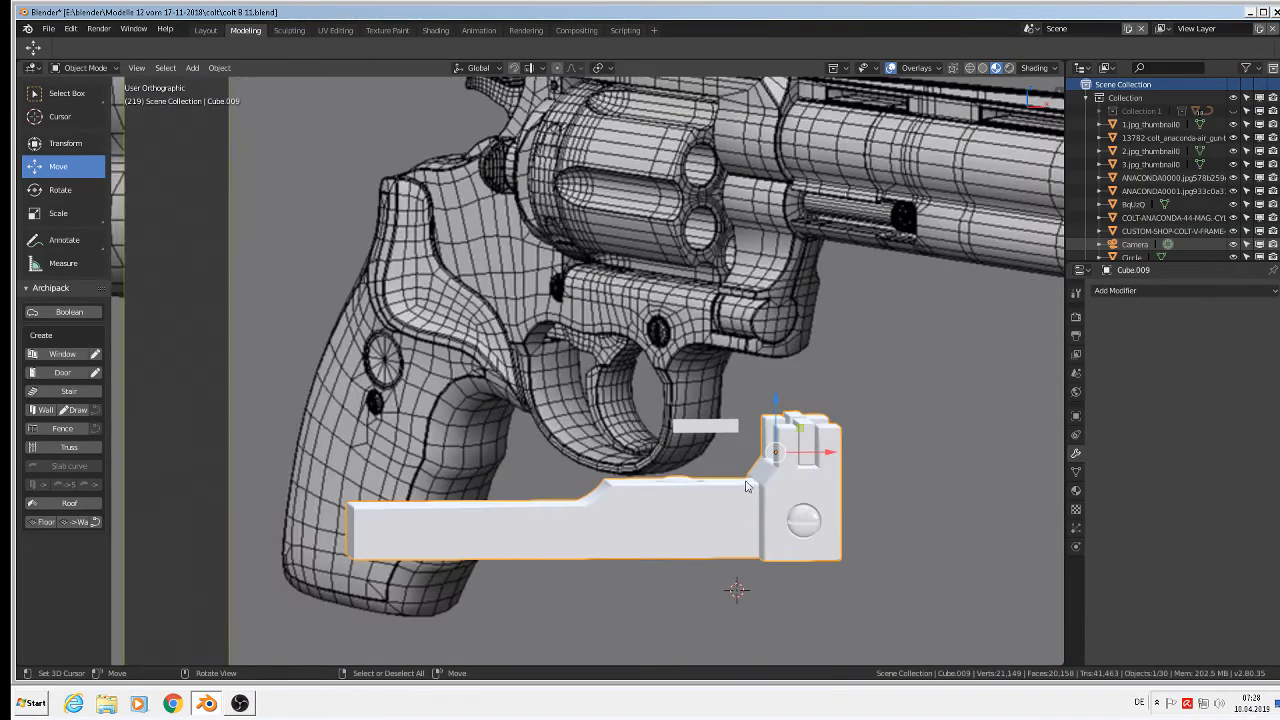
pyautogui.moveTo(750, 488); pyautogui.dragTo(762, 481, button='middle')
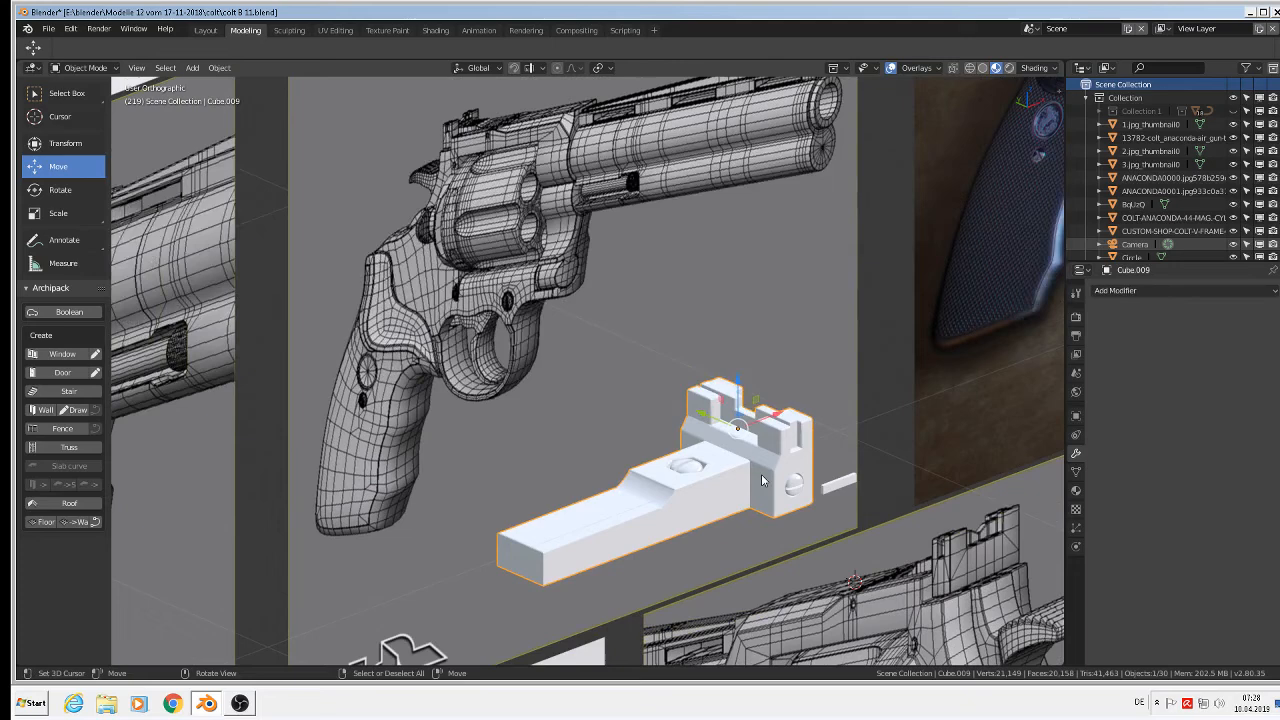
# - Move the loose flat bar beside the rear sight into the nested Collection 1
pyautogui.click(838, 485)
pyautogui.press('m')
pyautogui.moveTo(842, 487)
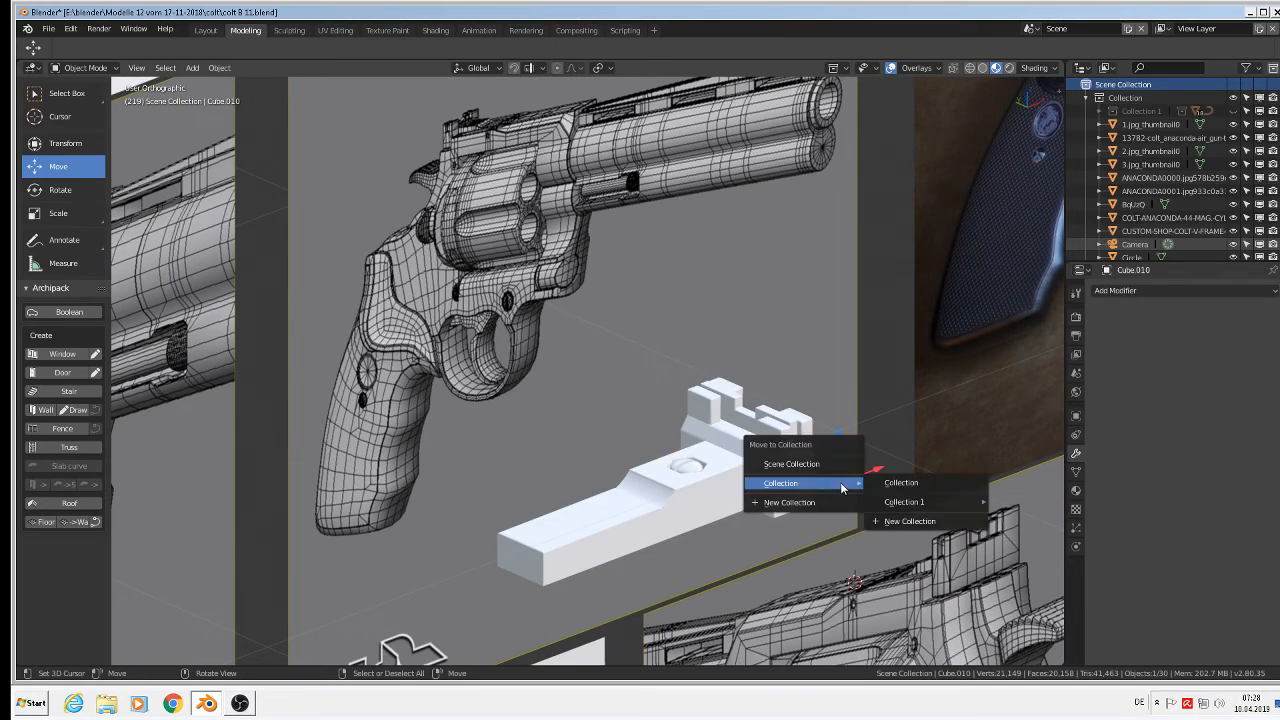
pyautogui.moveTo(905, 502)
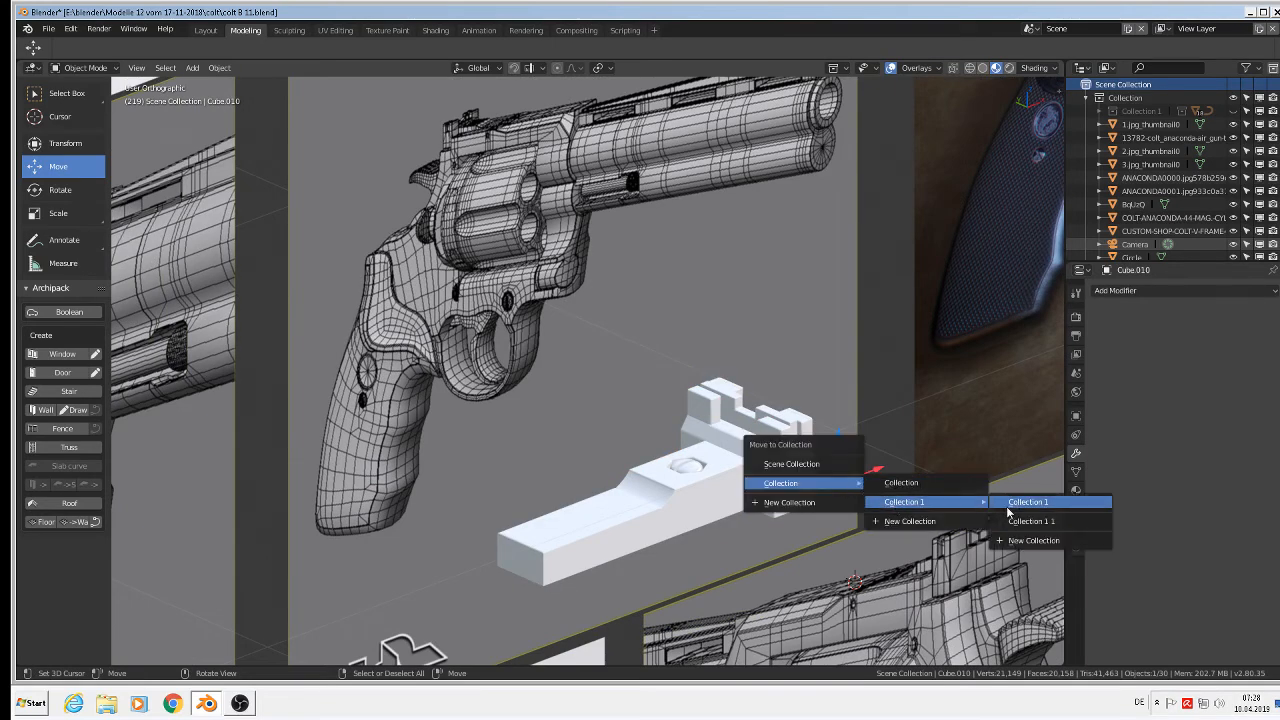
pyautogui.click(1008, 511)
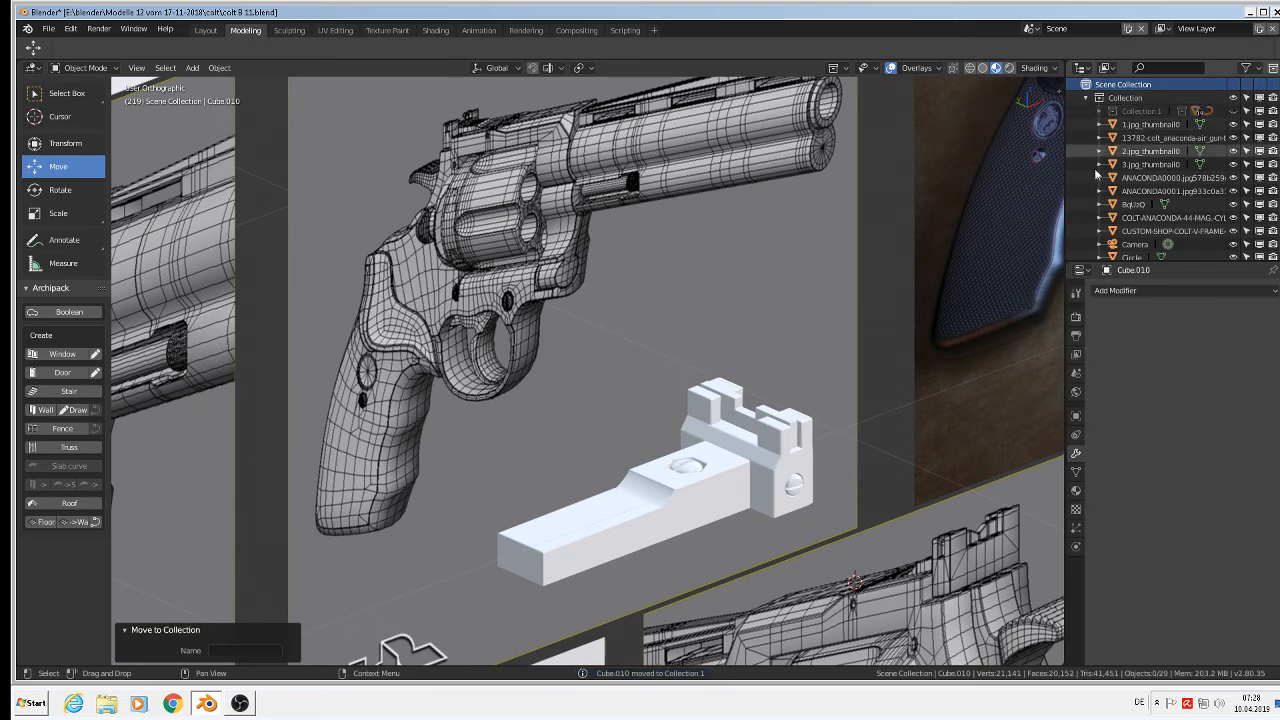
# - Select the finished rear sight and save the current blend file
pyautogui.scroll(-2, 795, 417)
pyautogui.scroll(3, 790, 445)
pyautogui.scroll(-2, 710, 390)
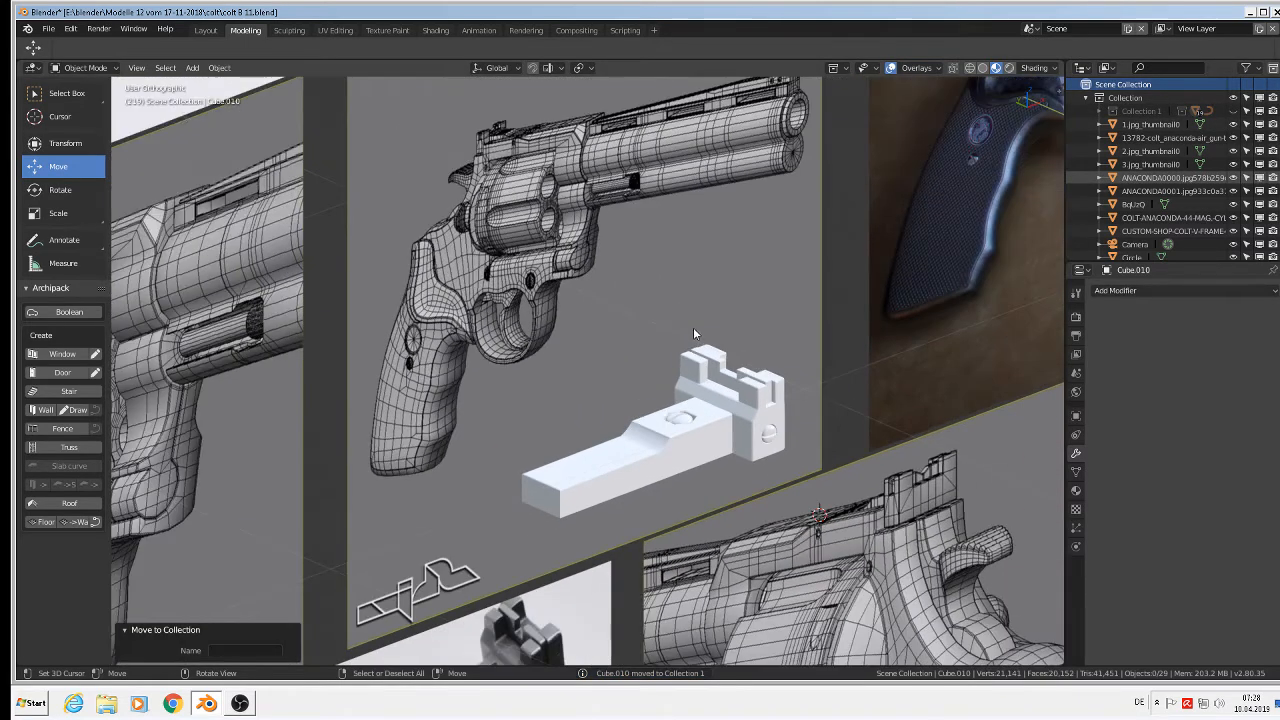
pyautogui.moveTo(754, 410); pyautogui.dragTo(709, 330, button='middle')
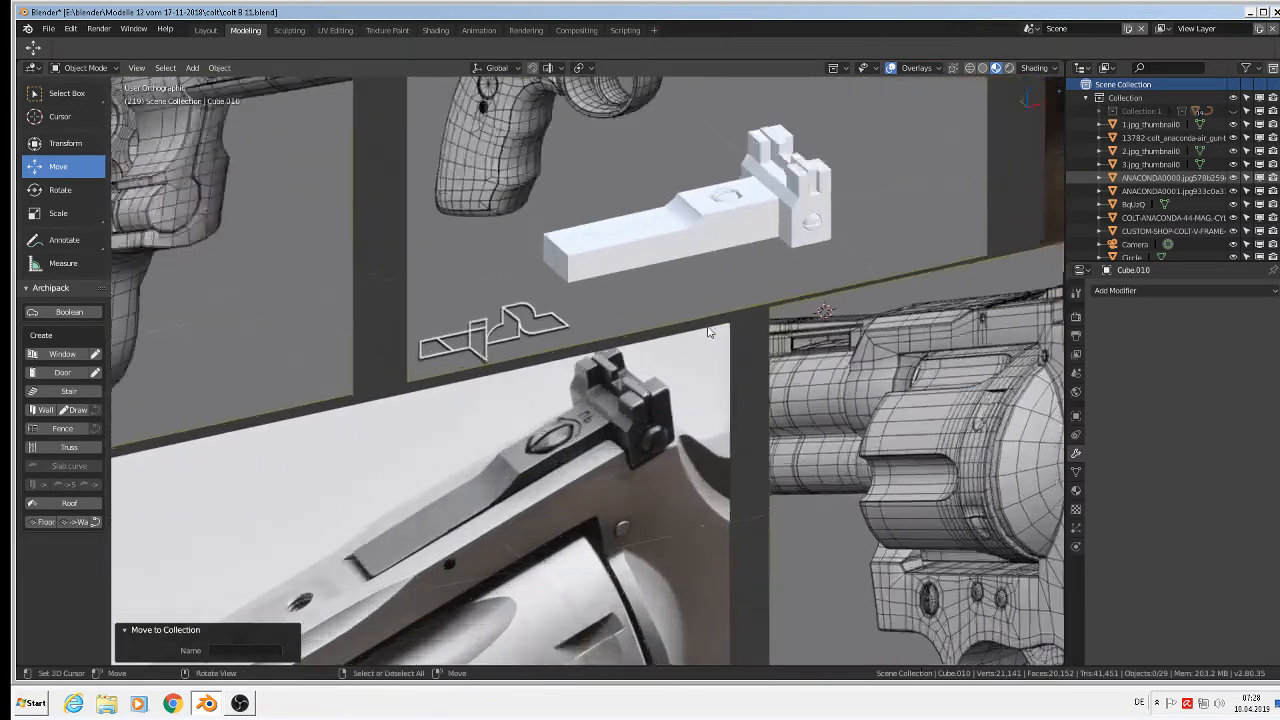
pyautogui.scroll(1, 709, 330)
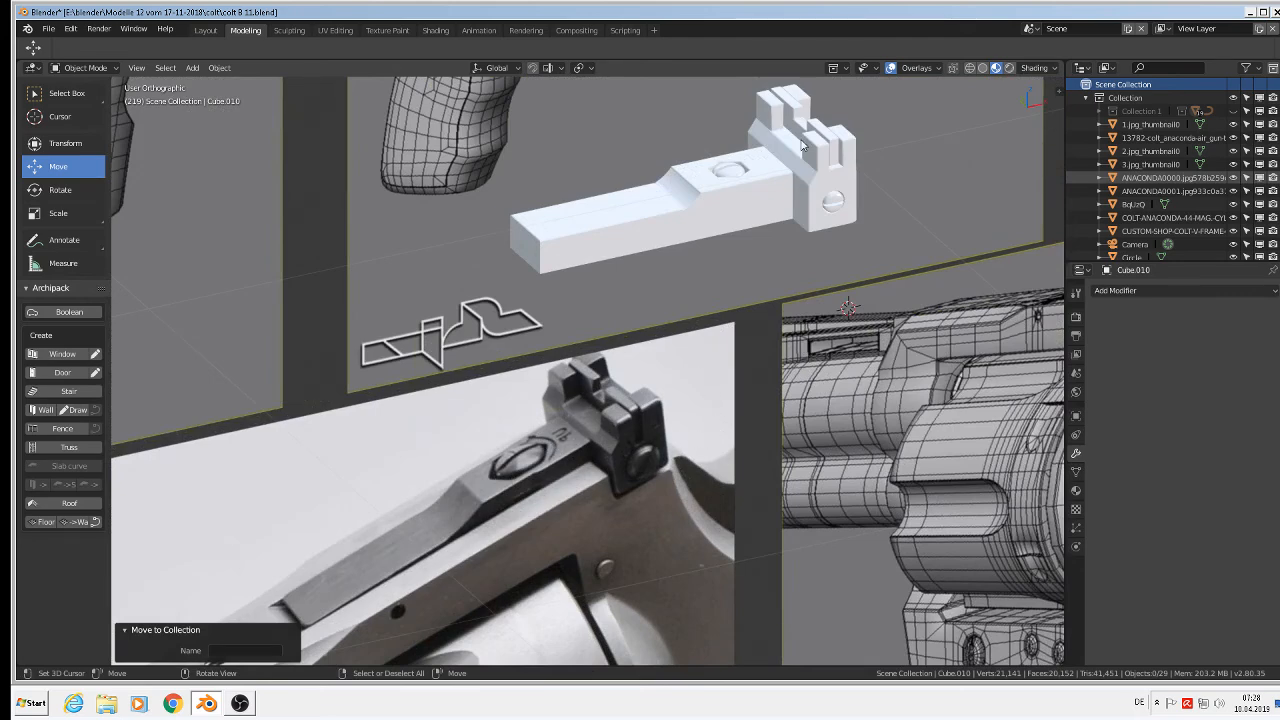
pyautogui.click(832, 209)
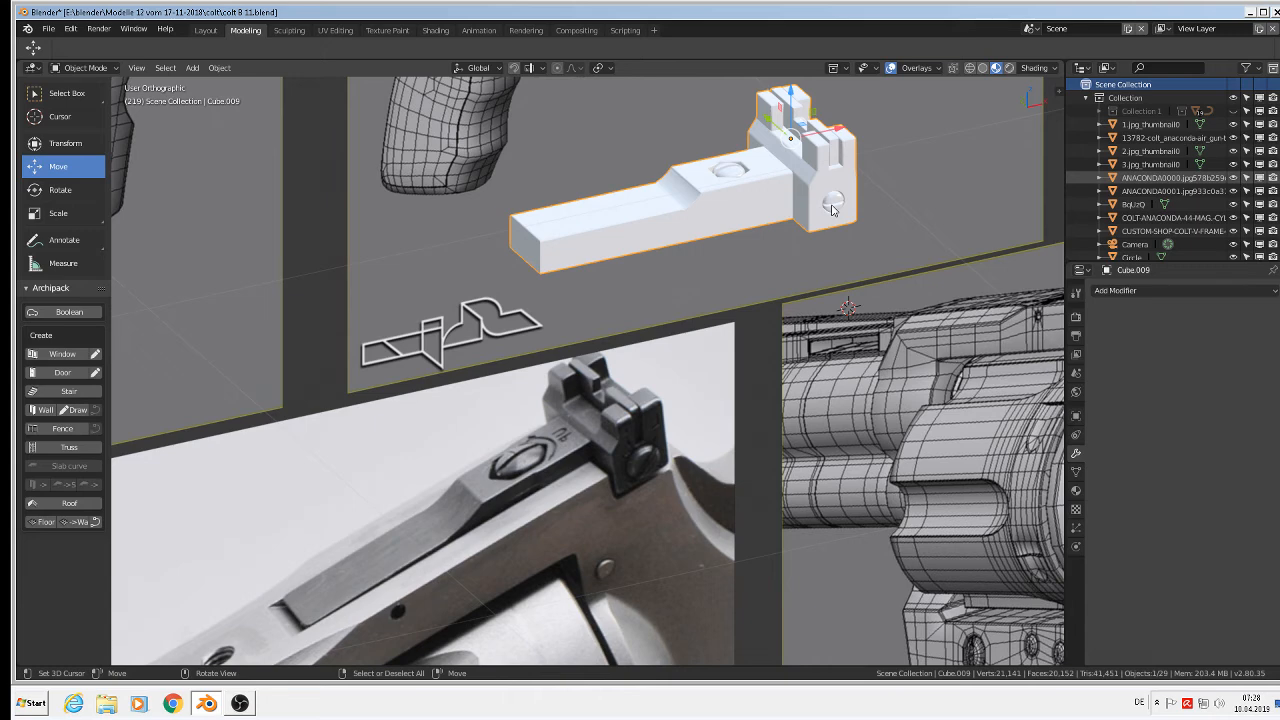
pyautogui.click(48, 28)
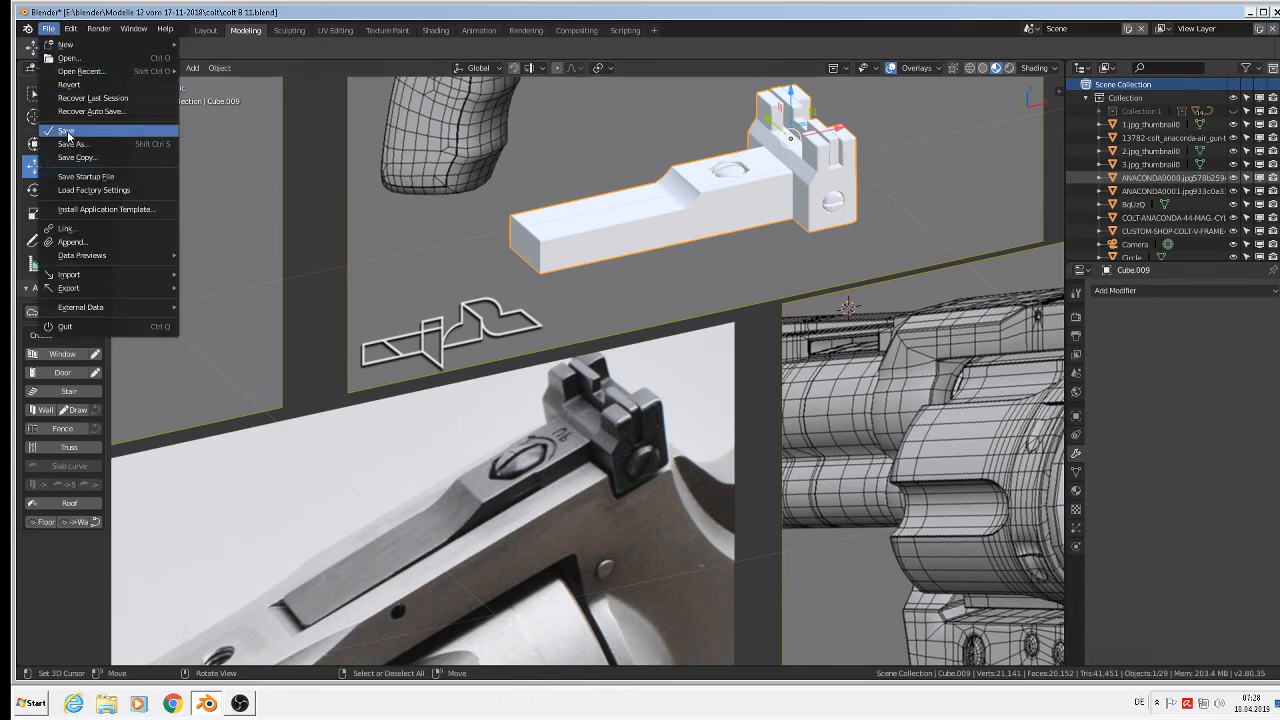
pyautogui.click(68, 131)
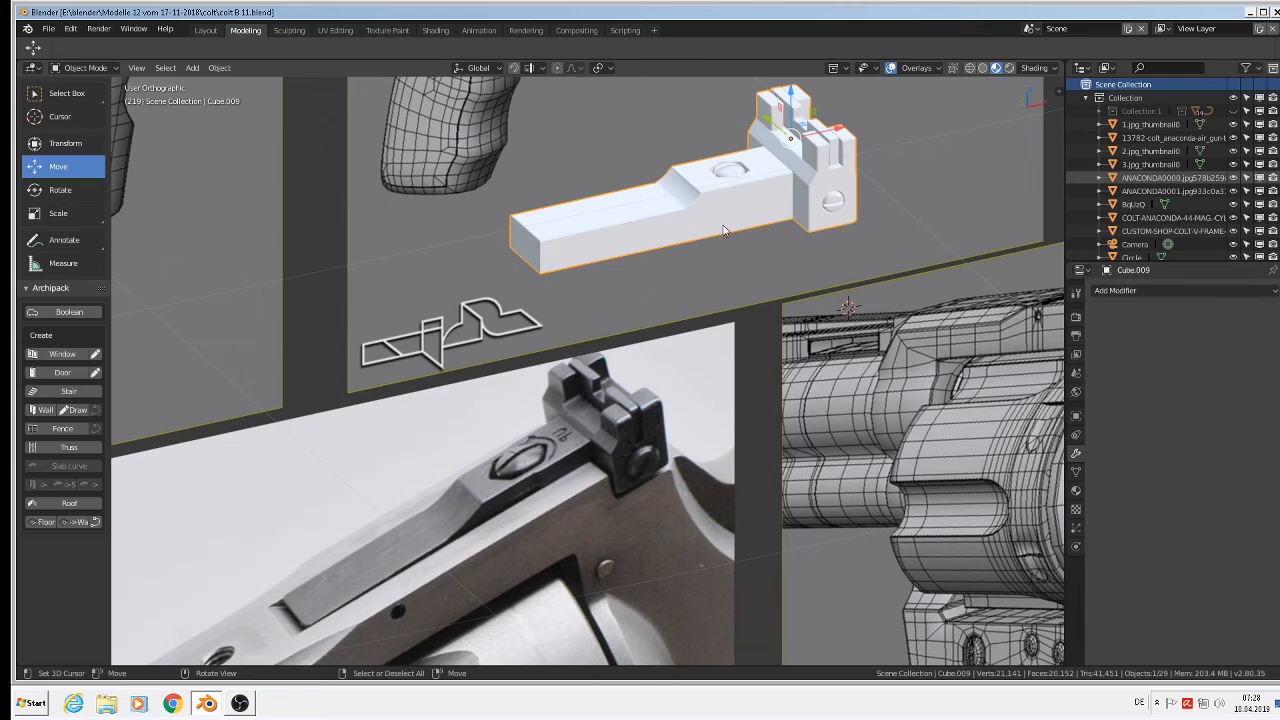
pyautogui.moveTo(723, 229); pyautogui.dragTo(666, 378, button='right')
pyautogui.rightClick(670, 376)
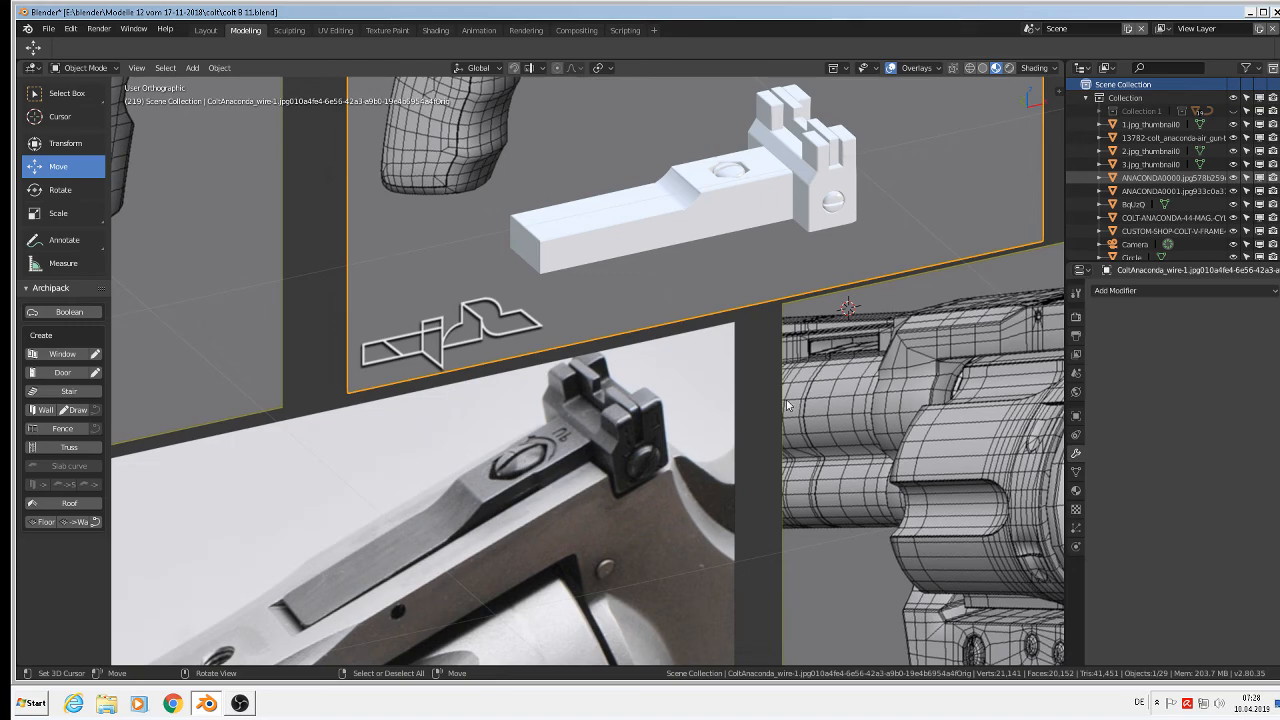
pyautogui.scroll(5, 635, 455)
pyautogui.scroll(-3, 648, 457)
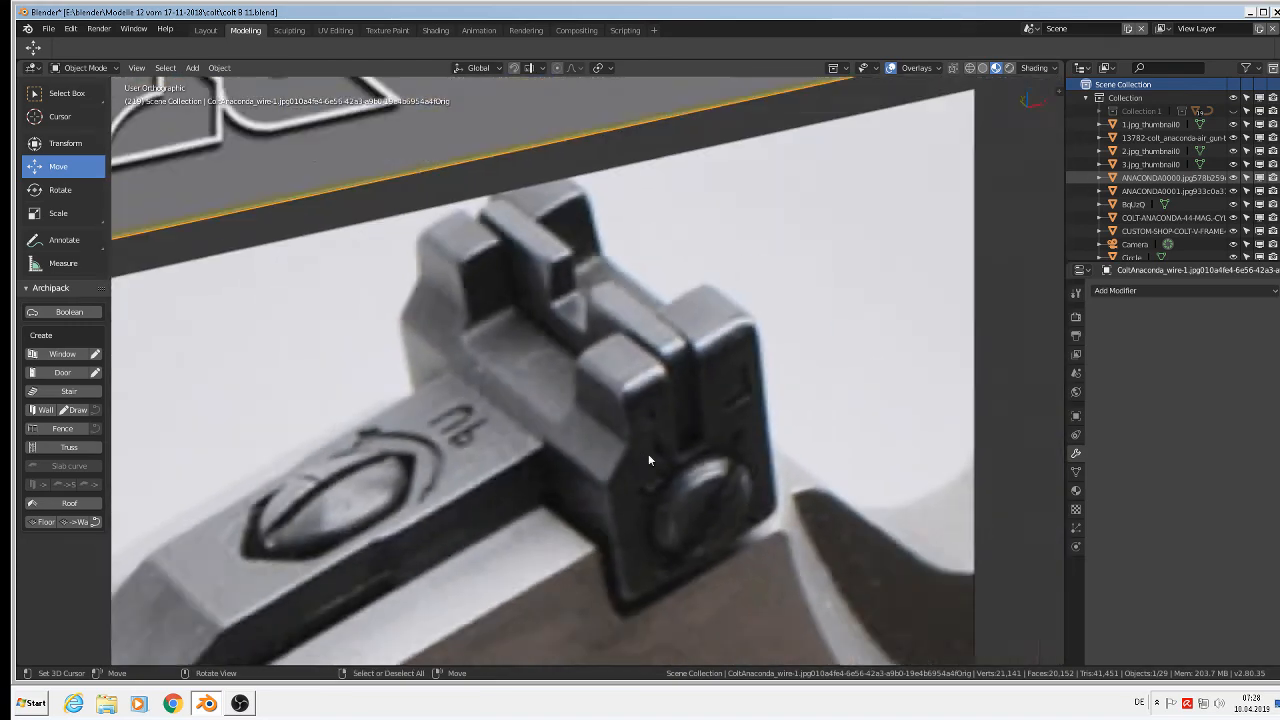
pyautogui.scroll(-8, 648, 458)
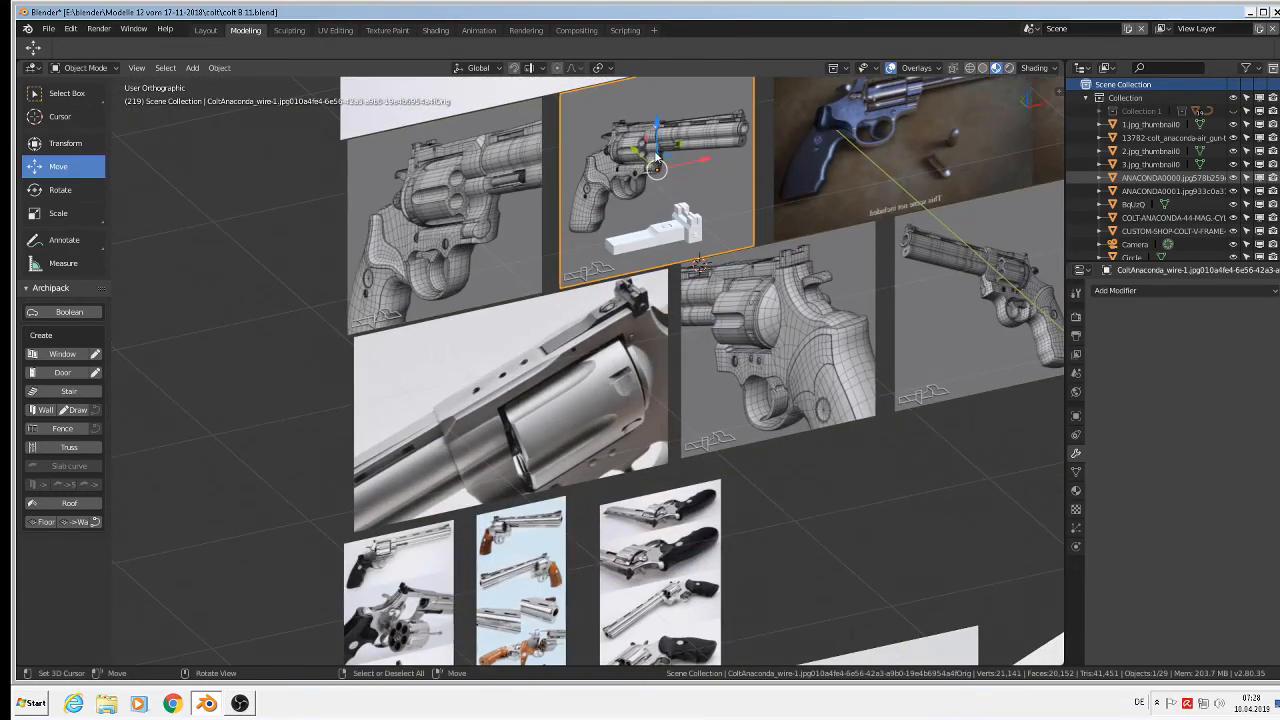
# - In front view, move the rear sight 5.5 m along X and -2.26 m along Z to just above the revolver cylinder
pyautogui.press('KP_1')
pyautogui.scroll(5, 652, 152)
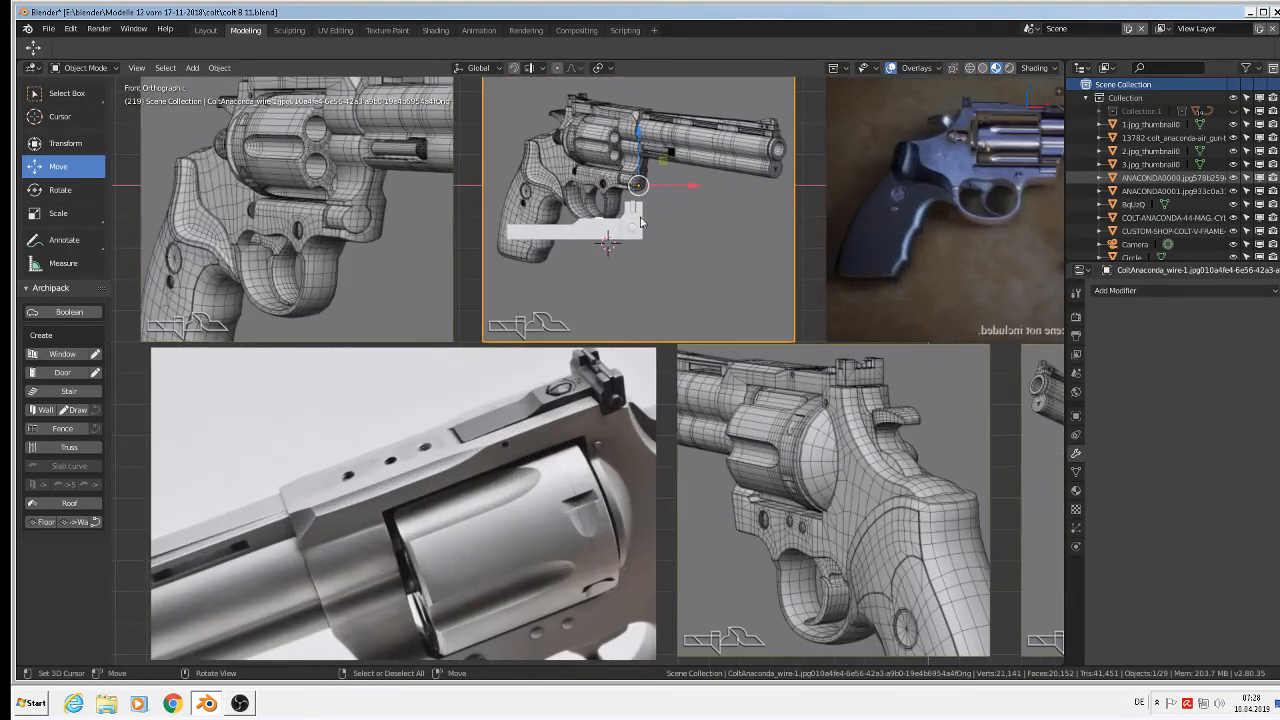
pyautogui.click(628, 228)
pyautogui.scroll(-7, 629, 228)
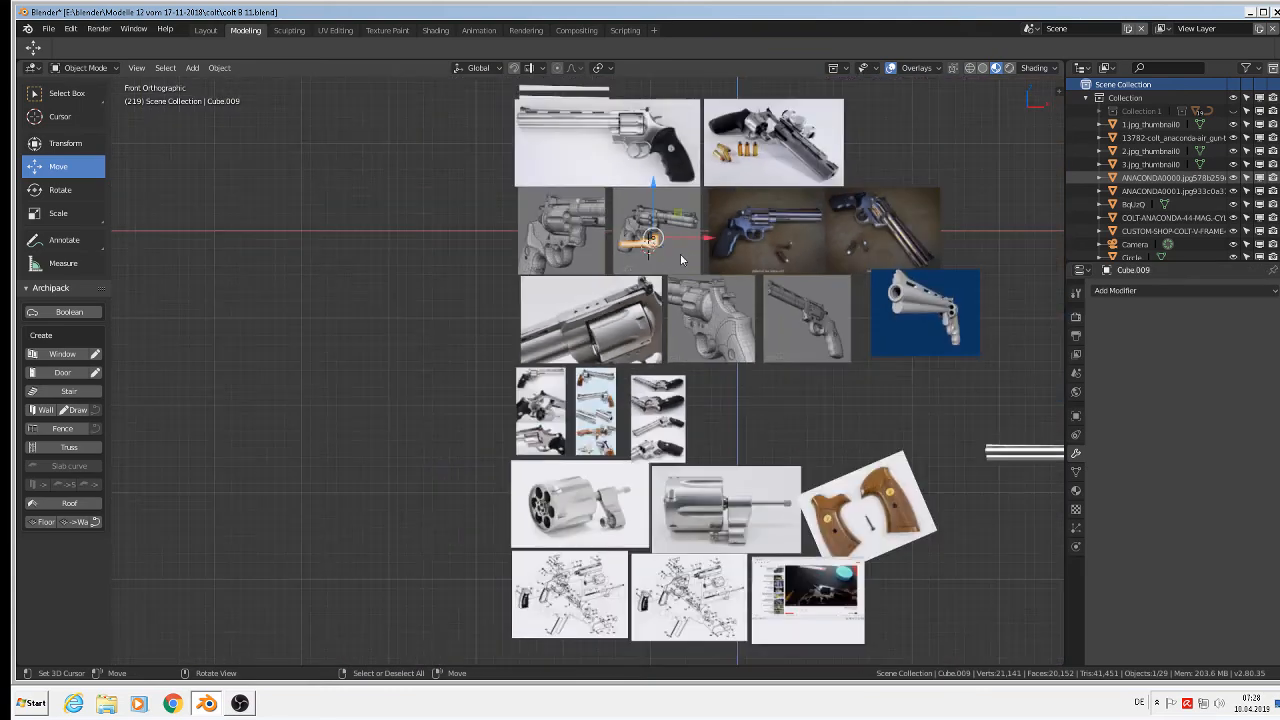
pyautogui.scroll(1, 592, 266)
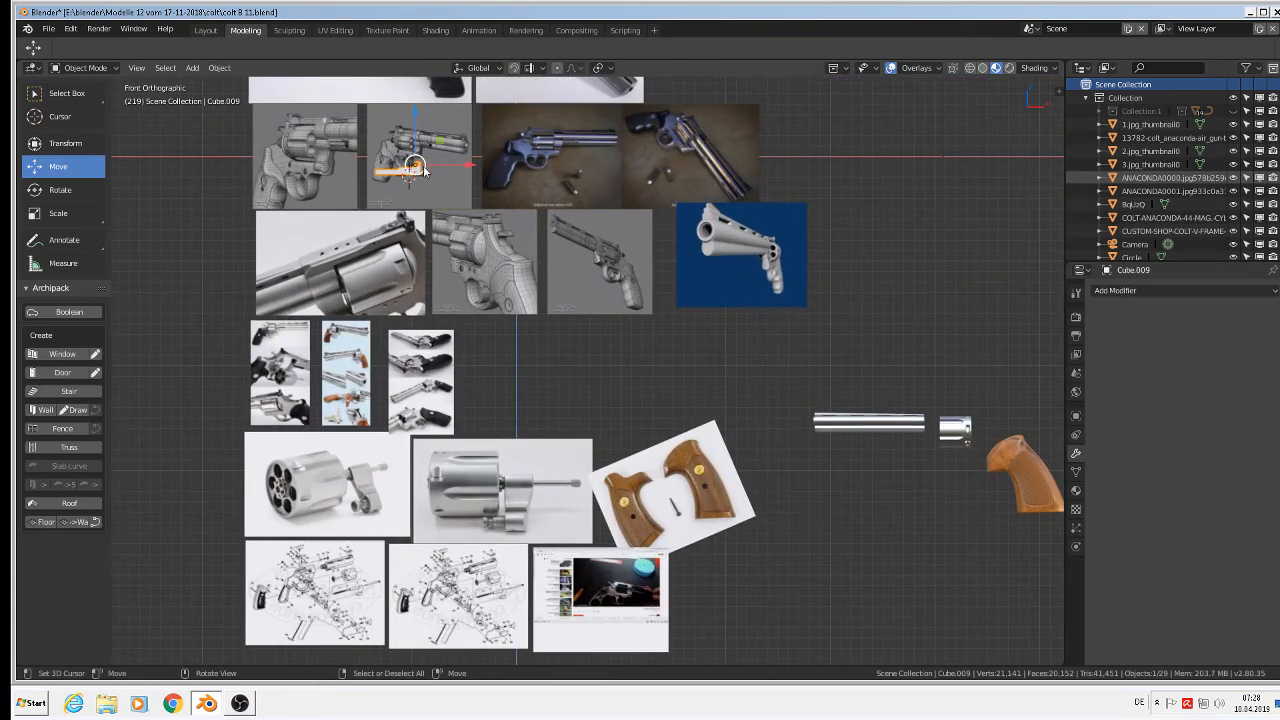
pyautogui.press('g')
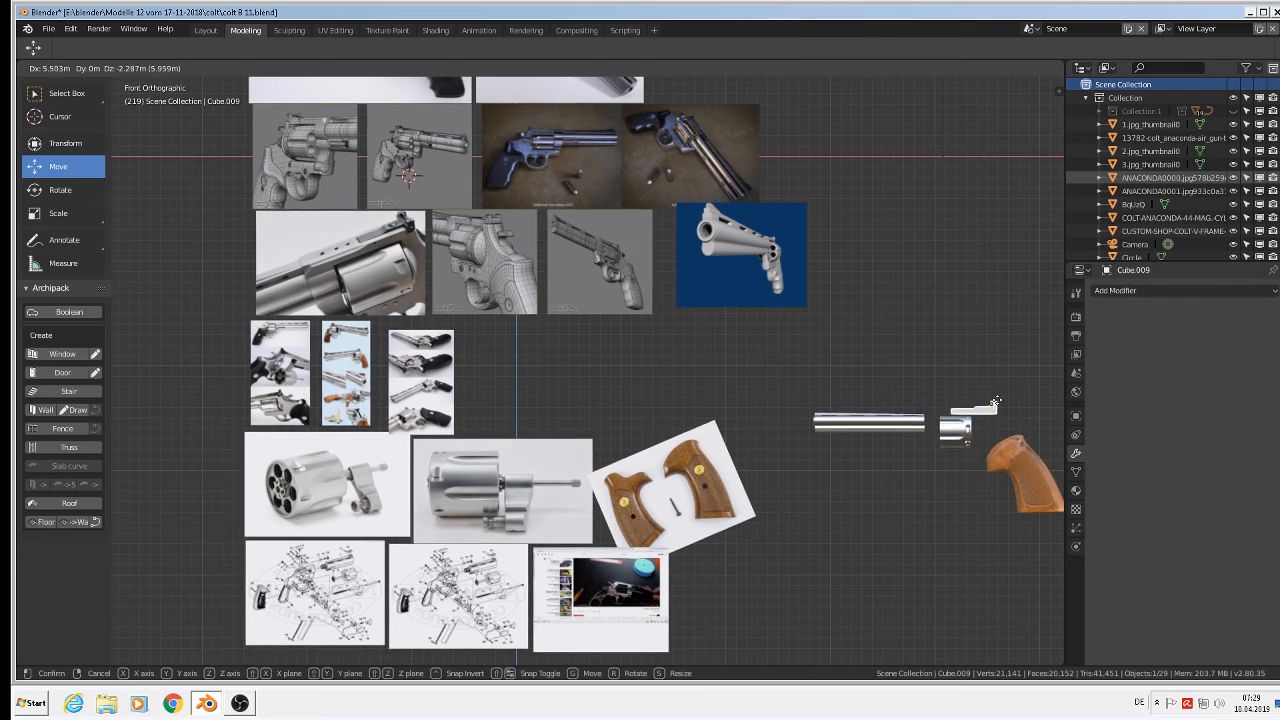
pyautogui.click(995, 402)
pyautogui.scroll(2, 1007, 414)
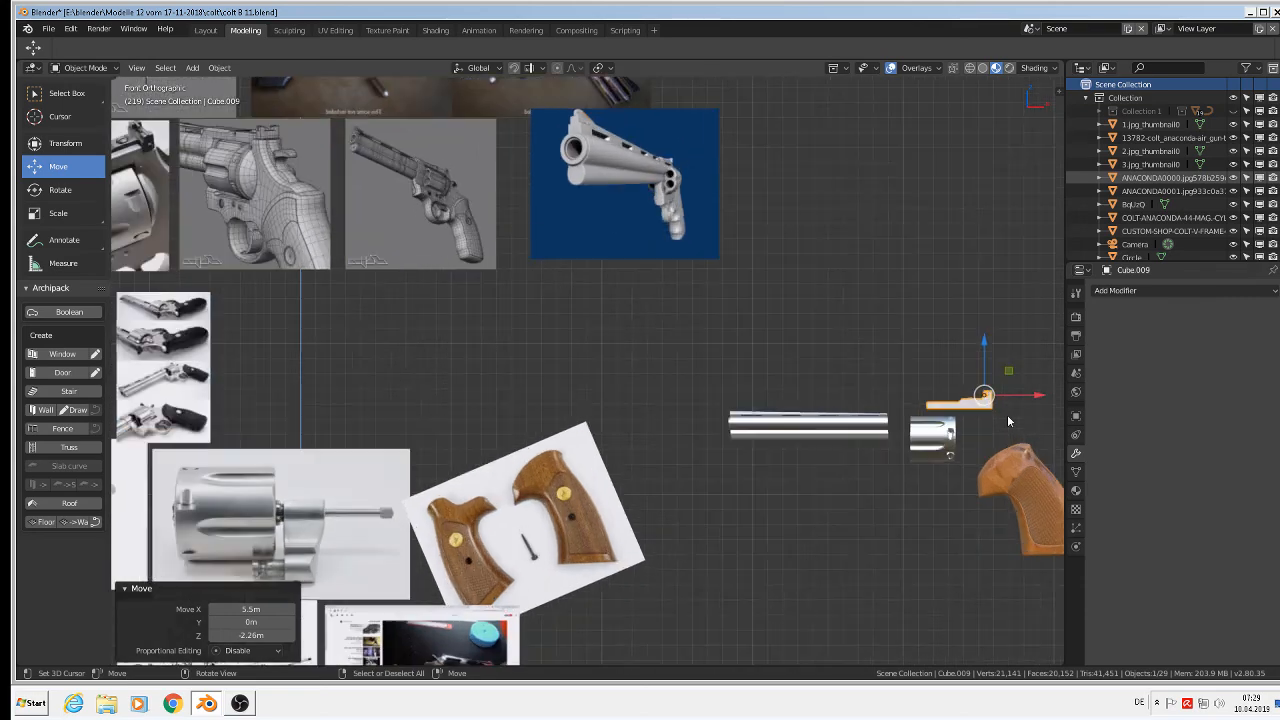
# - Align the rear sight with the cylinder and grip by moving it about 0.128 m and another 0.006 m along Y
pyautogui.moveTo(1007, 414); pyautogui.dragTo(992, 482, button='middle')
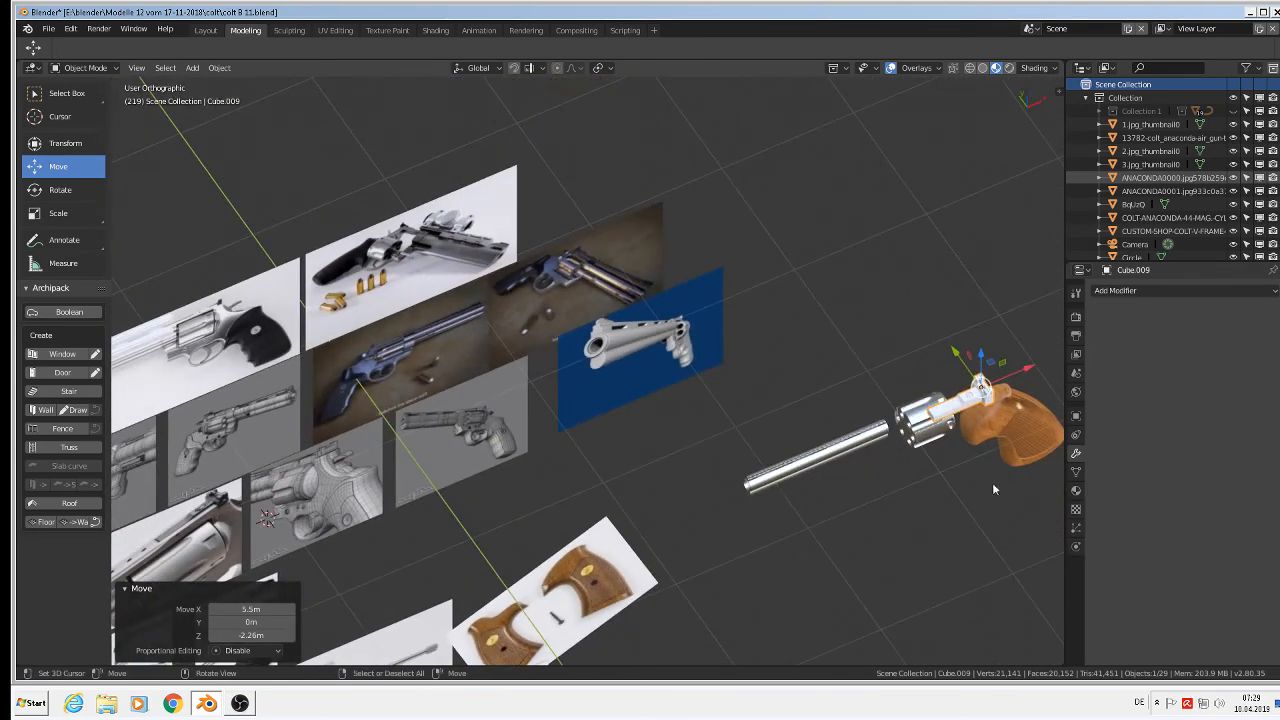
pyautogui.press('g')
pyautogui.press('y')
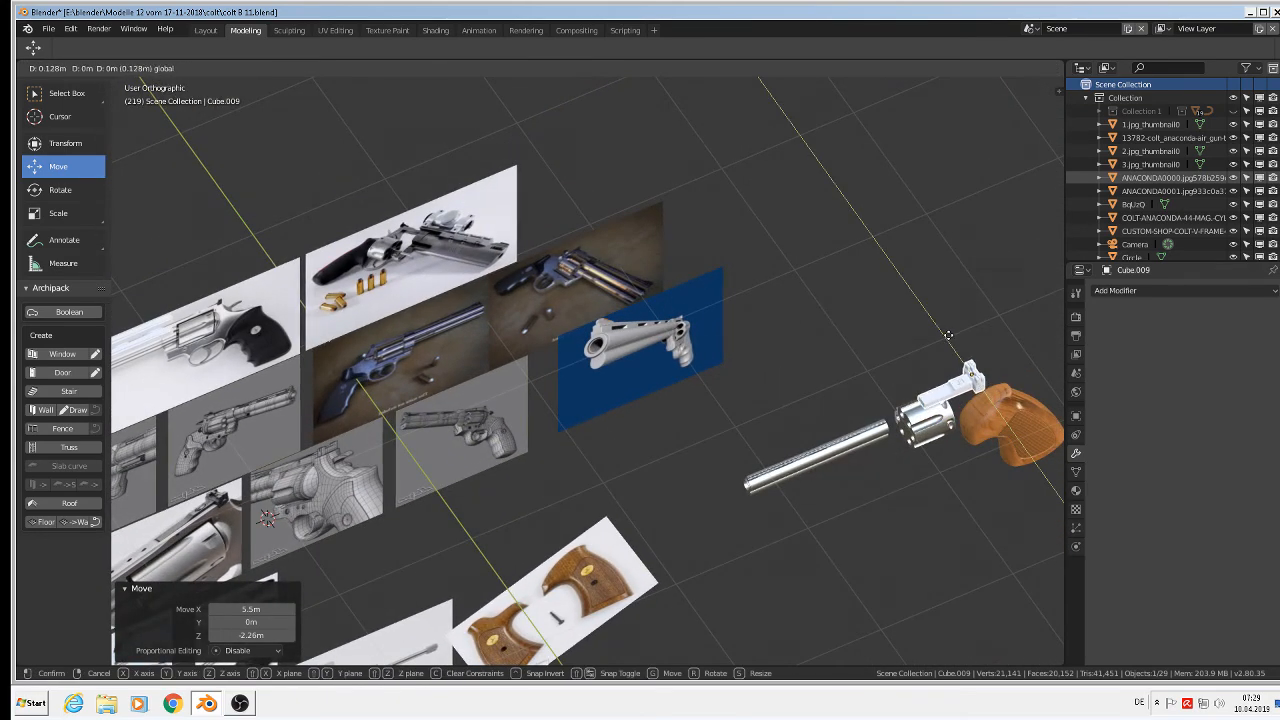
pyautogui.click(948, 335)
pyautogui.moveTo(960, 491); pyautogui.dragTo(981, 543, button='middle')
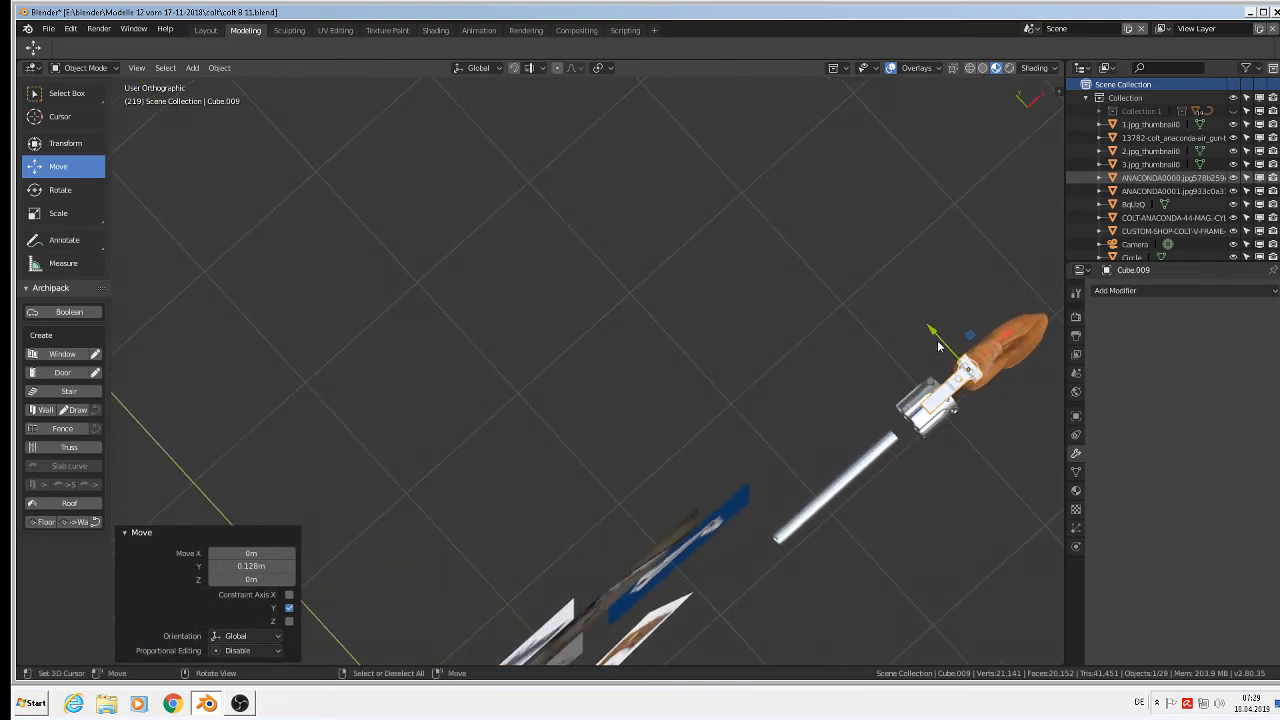
pyautogui.moveTo(935, 333); pyautogui.dragTo(934, 334)
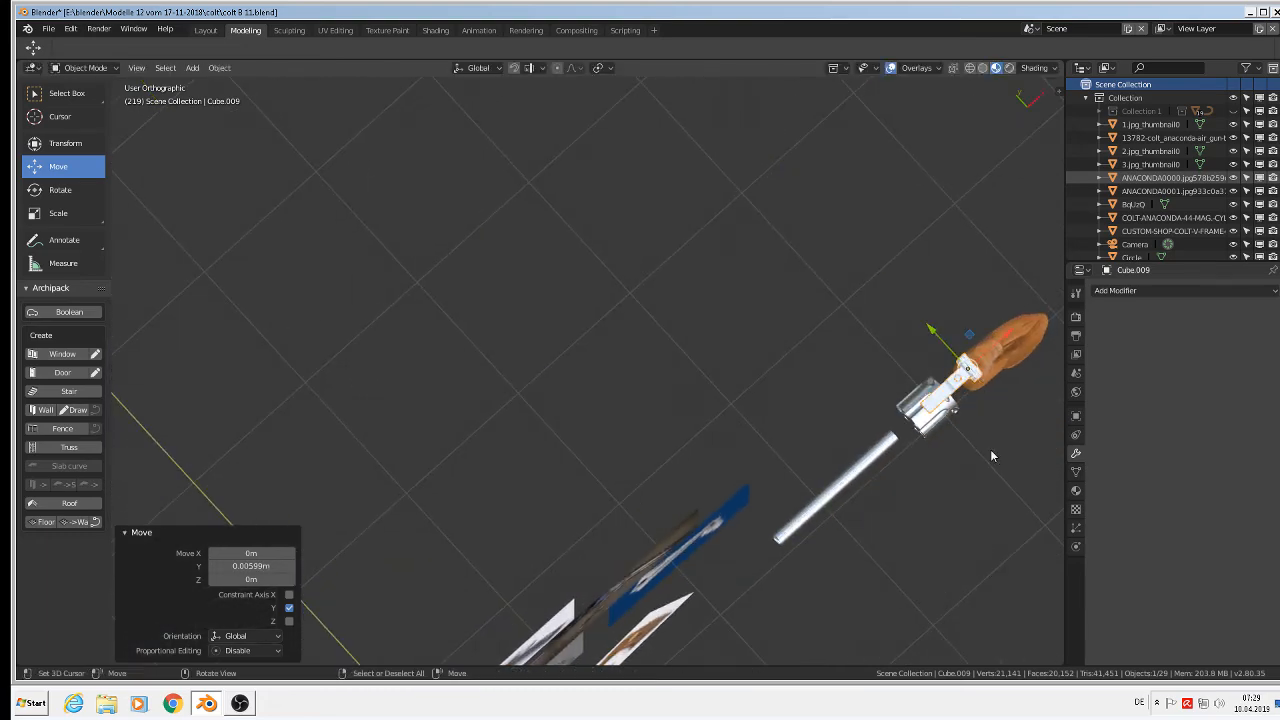
# - Rename the rear sight's material as "black metal"
pyautogui.moveTo(991, 454); pyautogui.dragTo(992, 408, button='middle')
pyautogui.scroll(2, 992, 408)
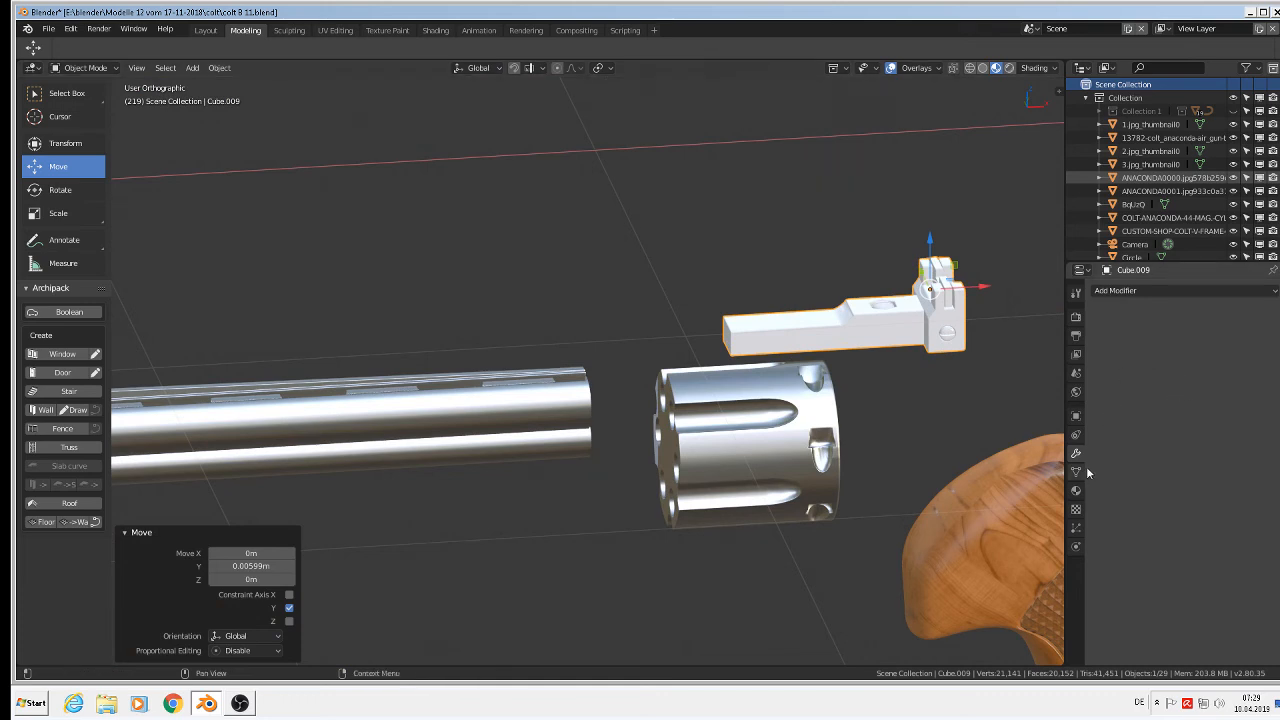
pyautogui.click(1076, 490)
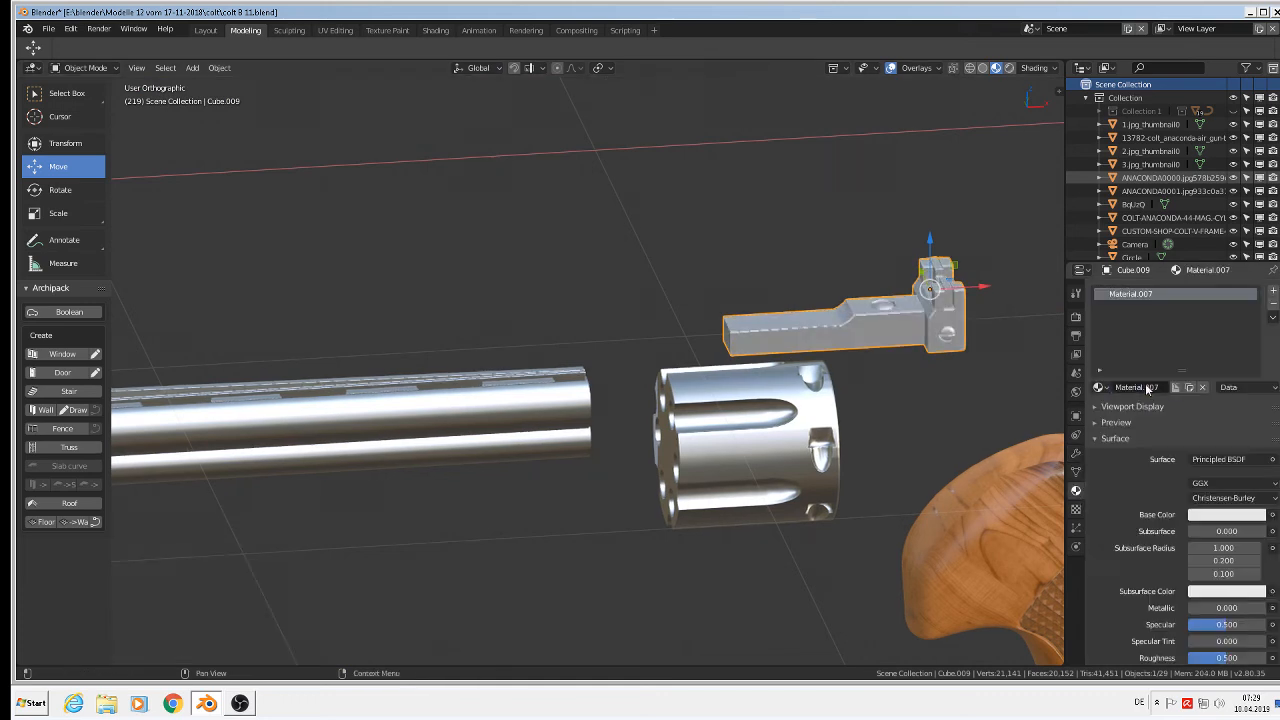
pyautogui.doubleClick(1145, 387)
pyautogui.write('black m')
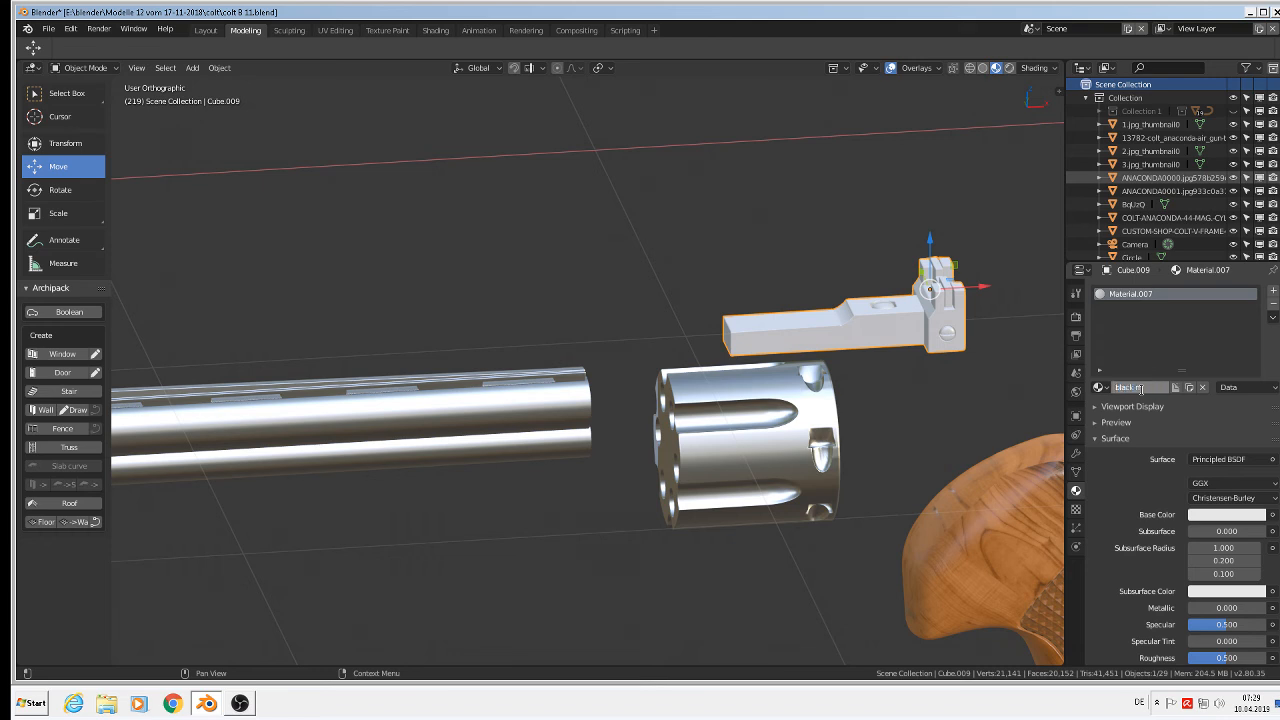
pyautogui.write('etal')
pyautogui.press('Return')
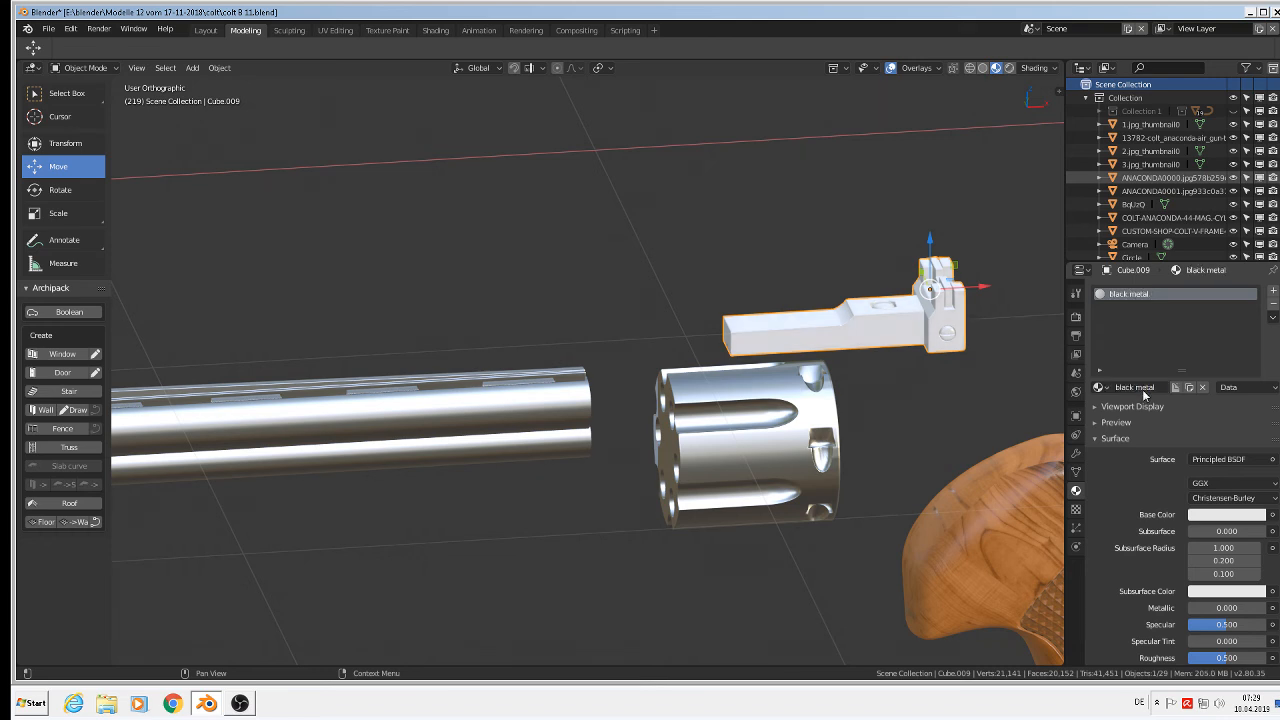
# - Give the black metal material a near-black base color, metallic 1 and roughness about 0.702
pyautogui.click(1217, 515)
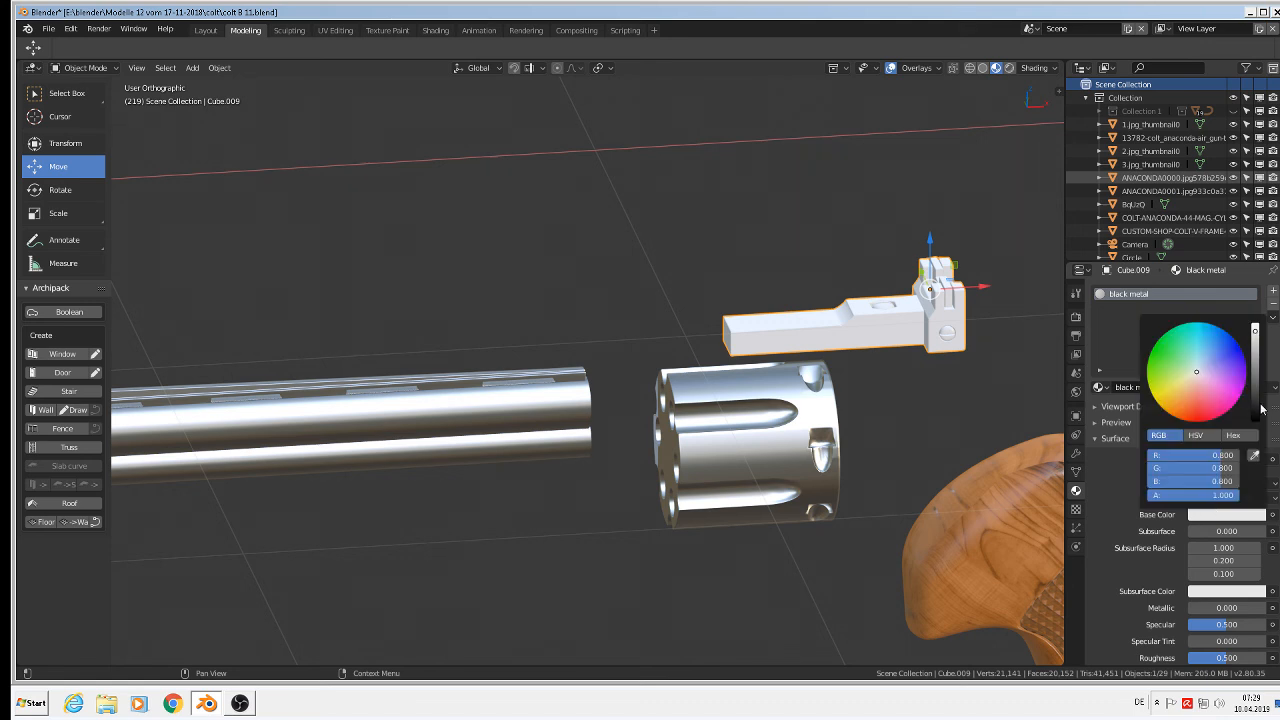
pyautogui.click(1255, 415)
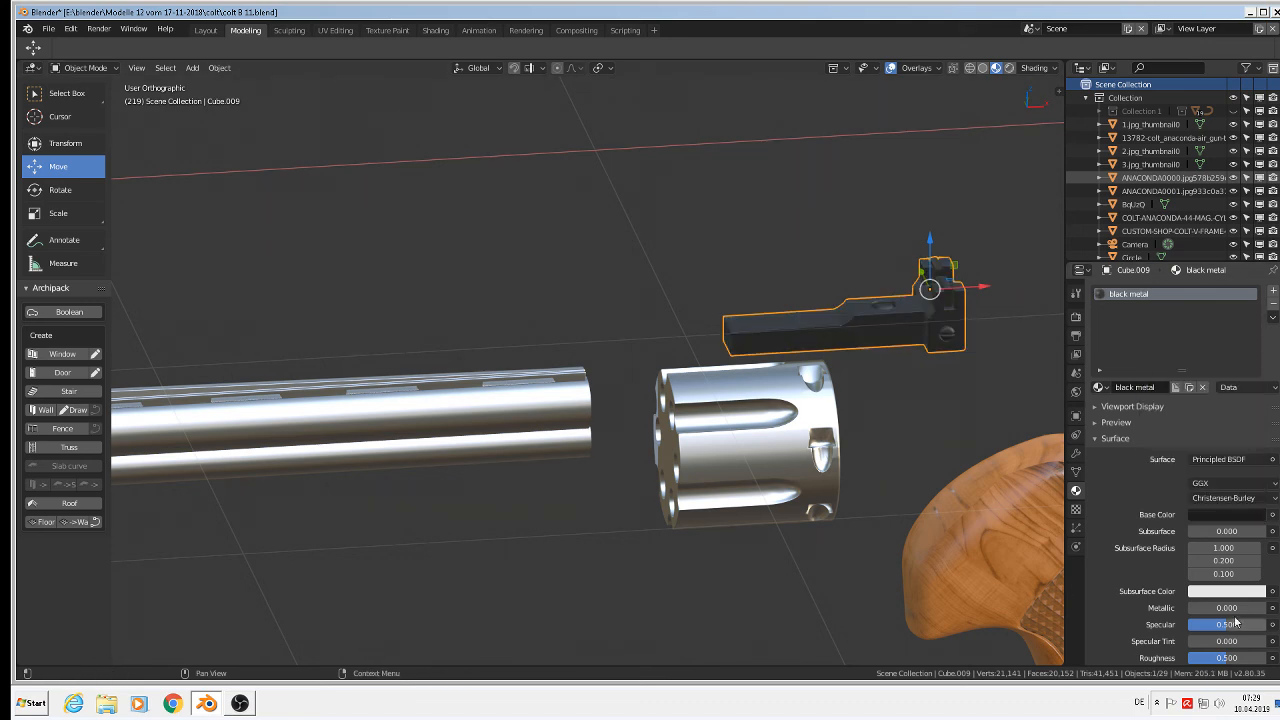
pyautogui.click(1212, 608)
pyautogui.write('1')
pyautogui.press('Return')
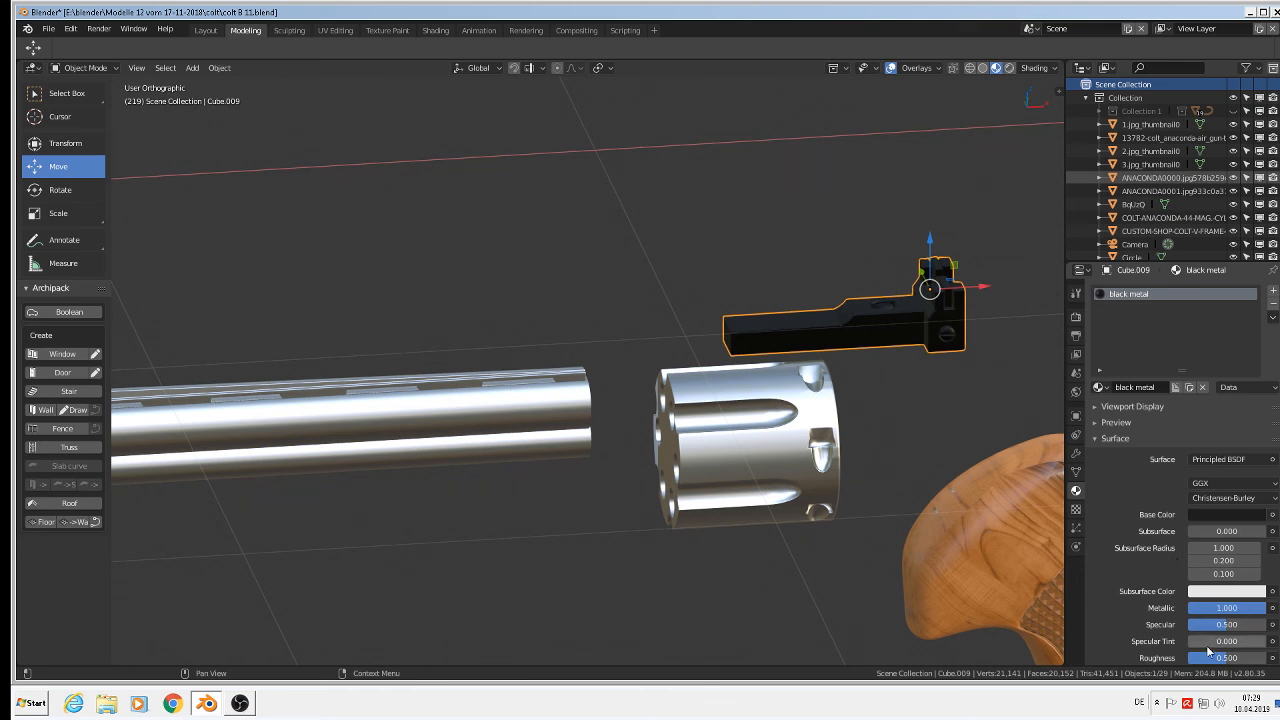
pyautogui.moveTo(1224, 662); pyautogui.dragTo(1243, 662)
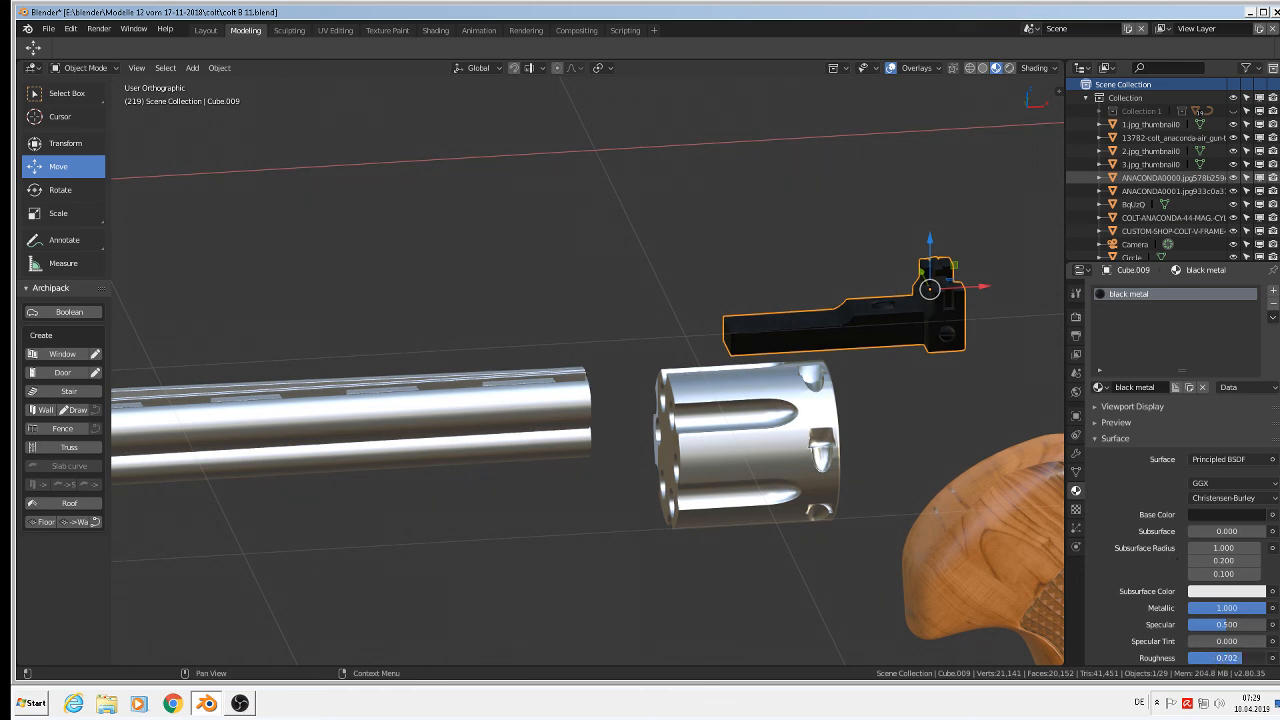
# - Put all objects into Edit Mode together and clear the mesh selection
pyautogui.scroll(-3, 883, 372)
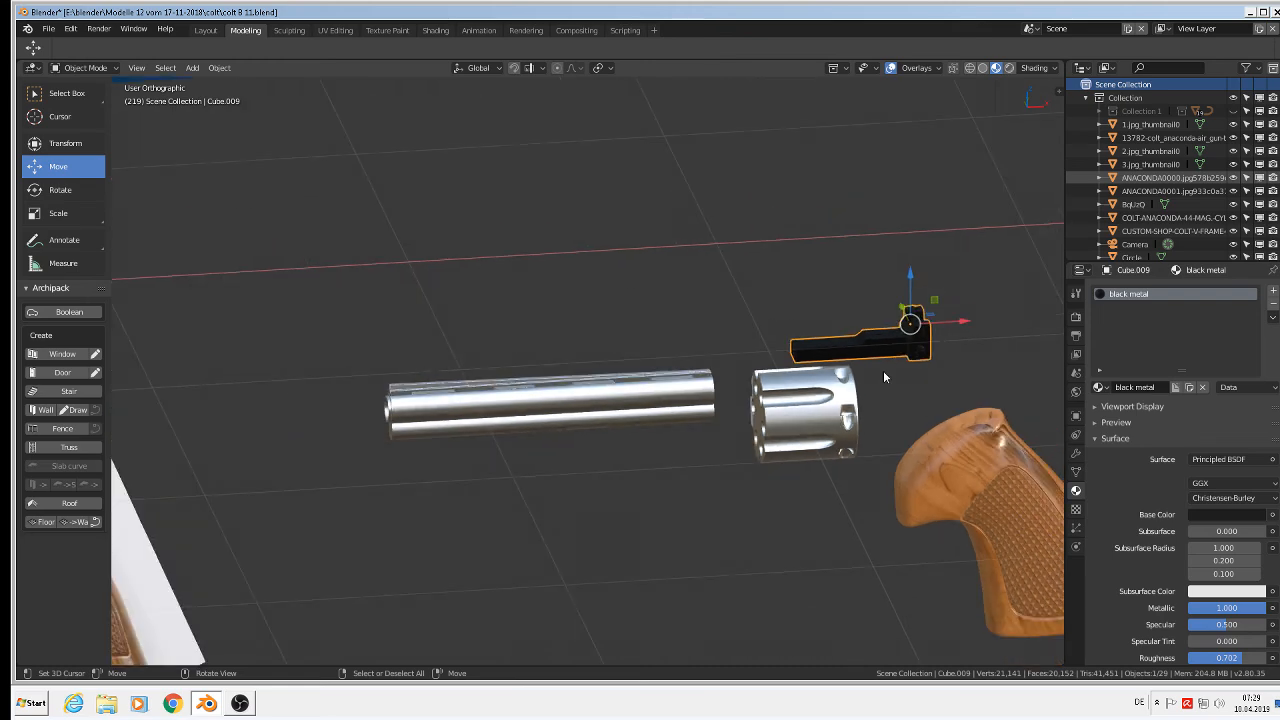
pyautogui.press('a')
pyautogui.press('Tab')
pyautogui.press('a')
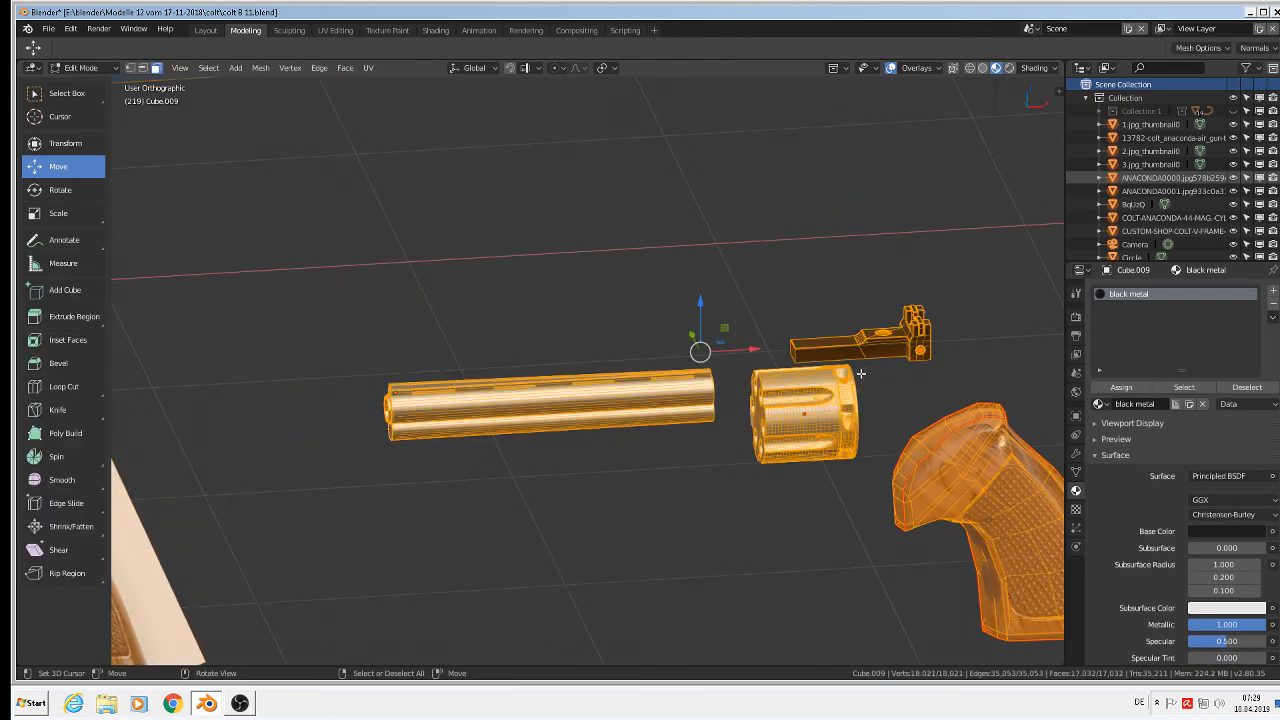
pyautogui.hotkey('alt', 'a')
pyautogui.scroll(-2, 650, 322)
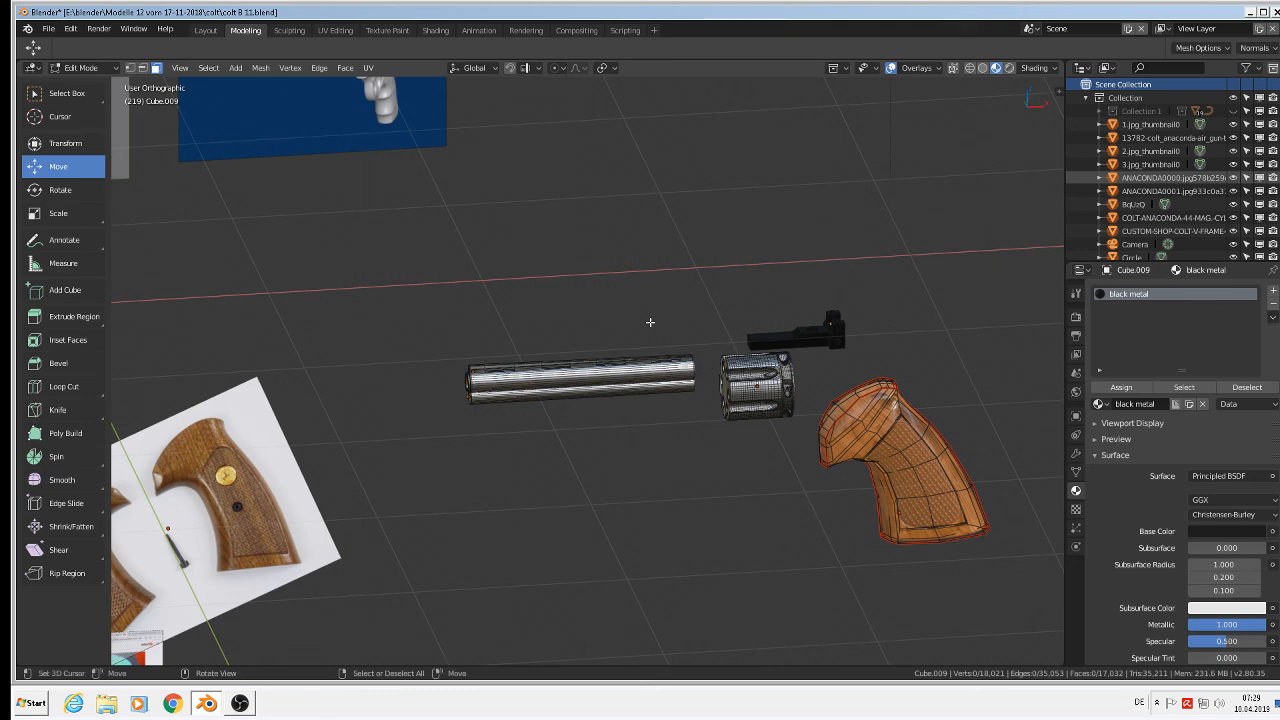
pyautogui.hotkey('alt', 'Tab')
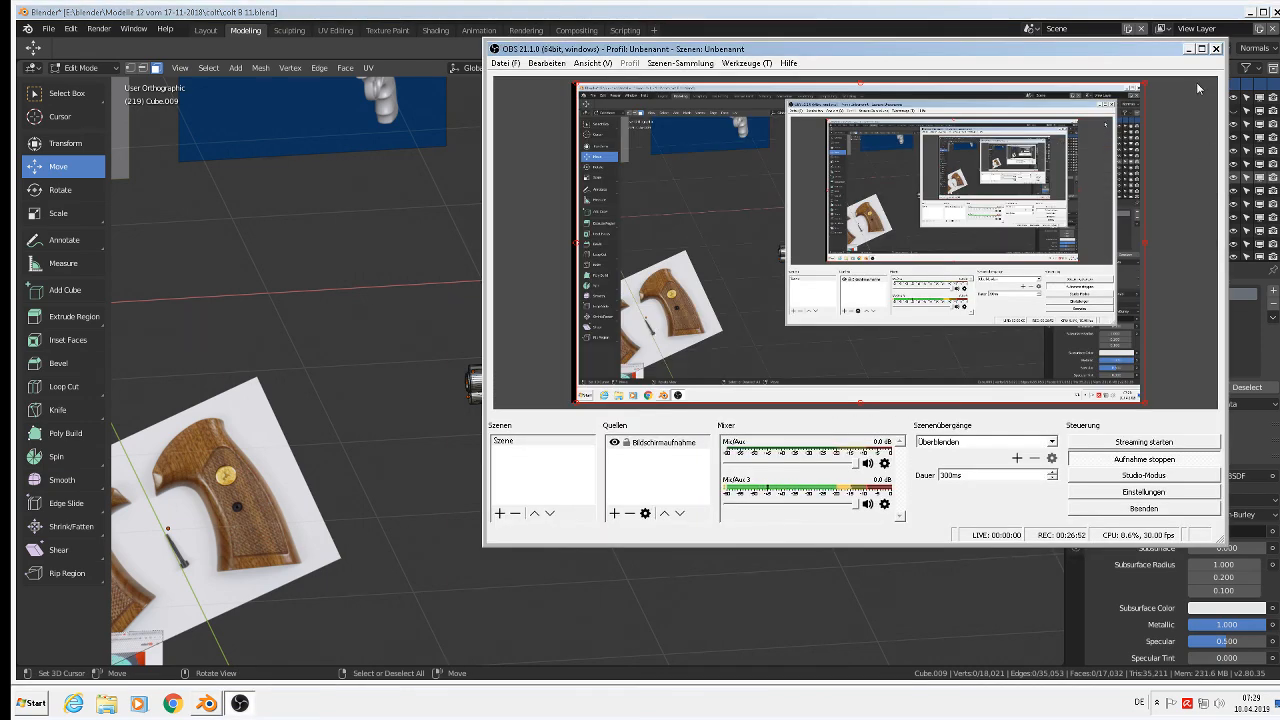